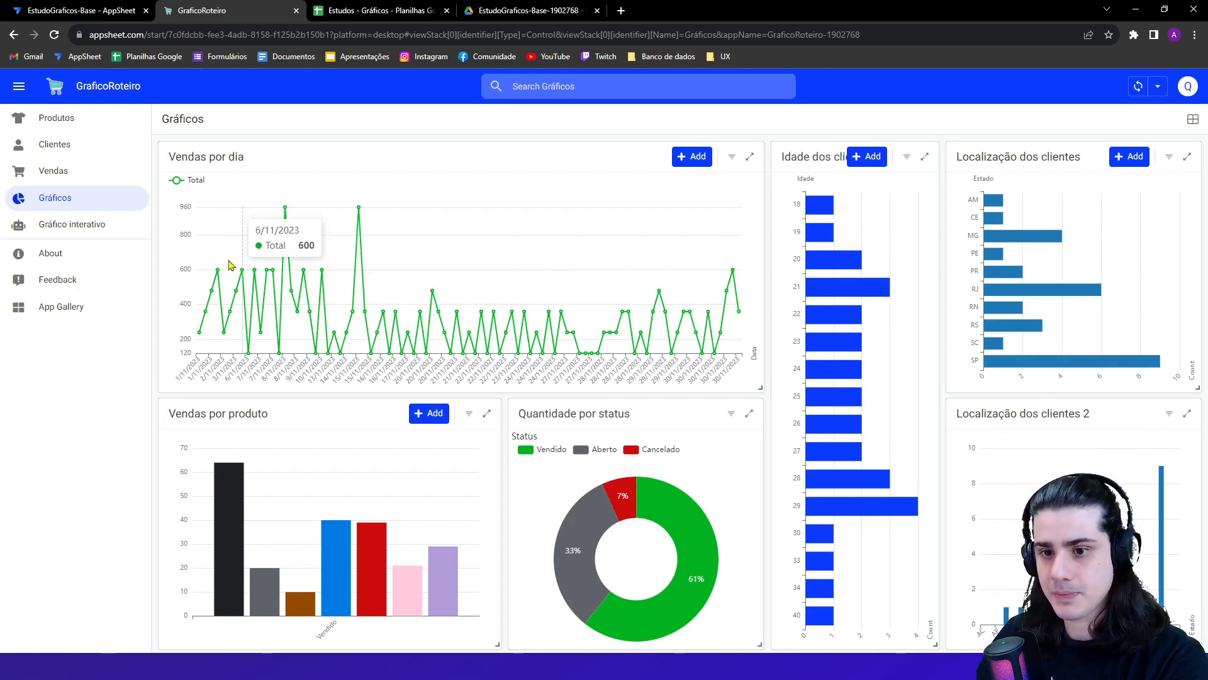
- Look through the app's Vendas, Clientes, Produtos, Gráficos and Gráfico interativo views
{"action": "left_click", "coordinate": [103, 233]}
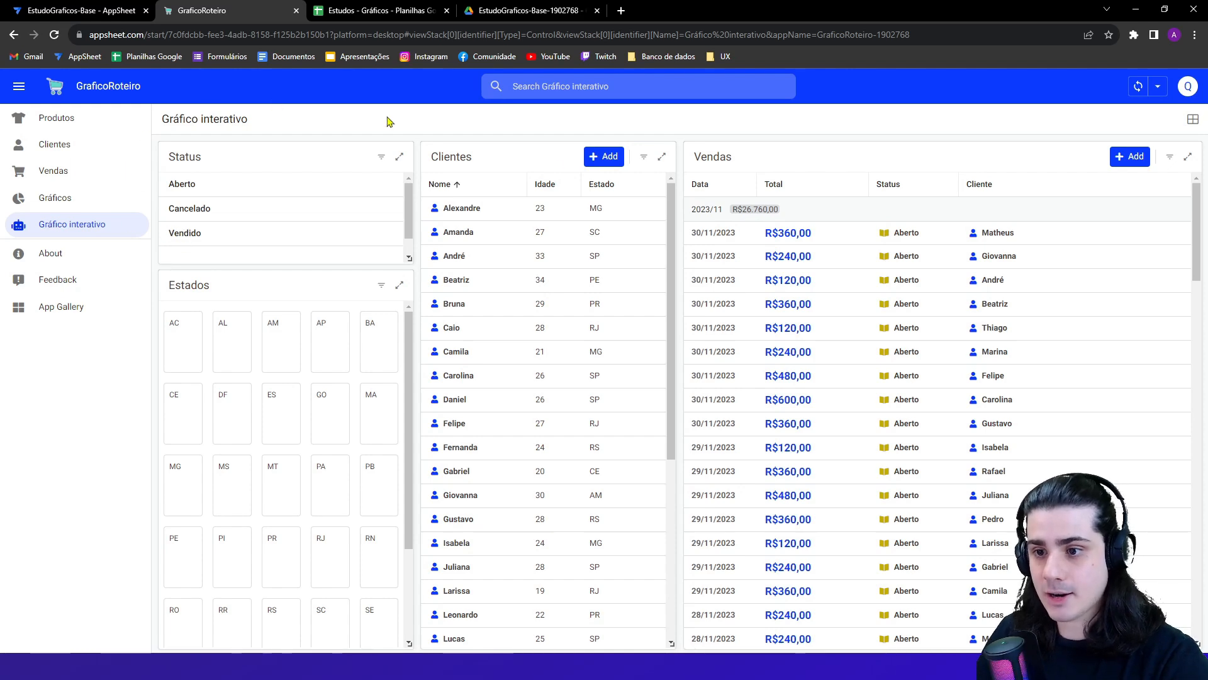
{"action": "left_click", "coordinate": [70, 172]}
{"action": "left_click", "coordinate": [85, 147]}
{"action": "left_click", "coordinate": [94, 122]}
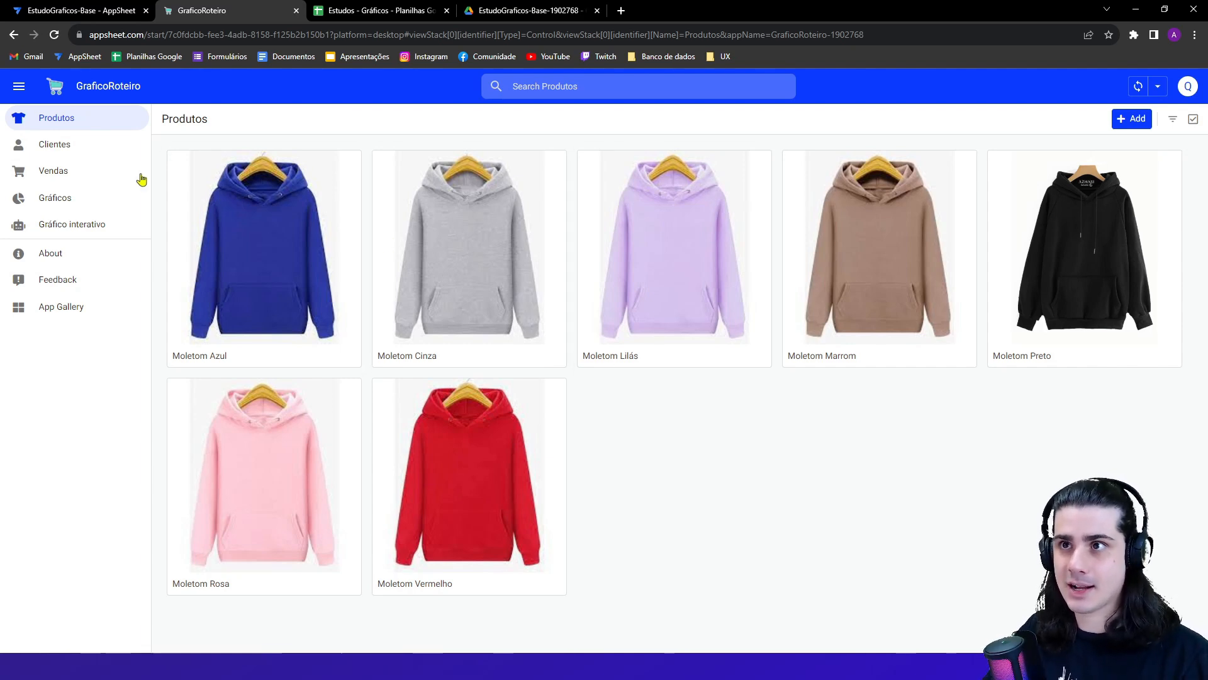
{"action": "left_click", "coordinate": [96, 197]}
{"action": "left_click", "coordinate": [101, 224]}
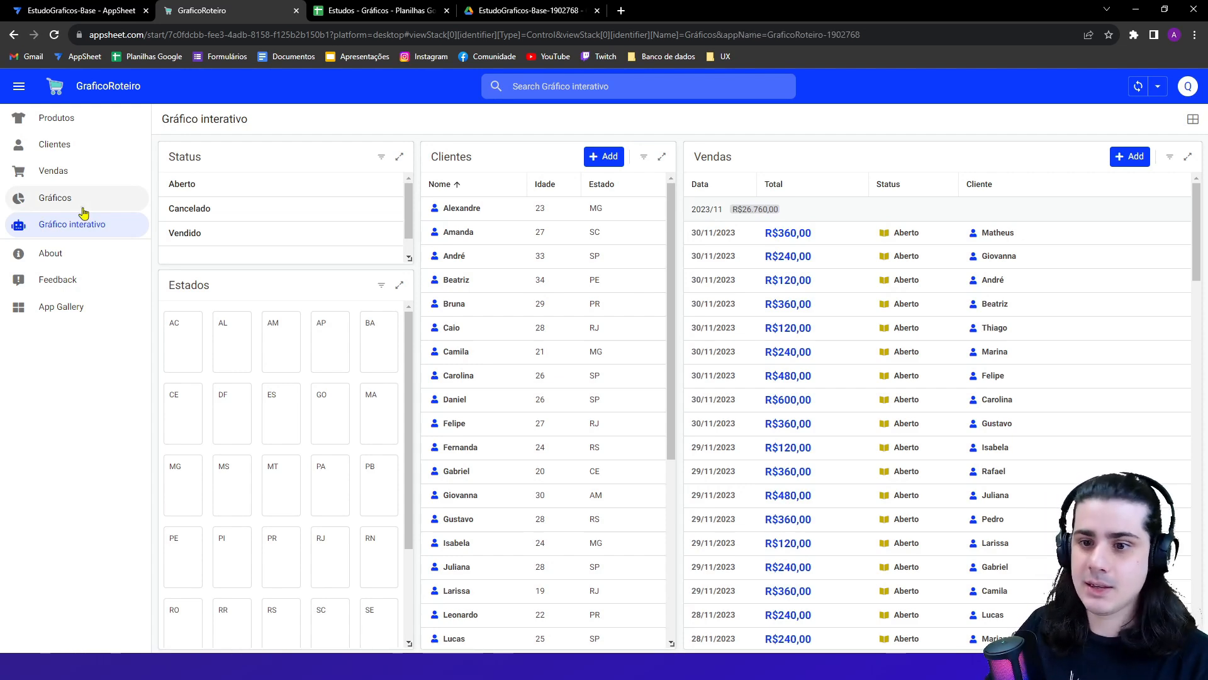
{"action": "left_click", "coordinate": [83, 212]}
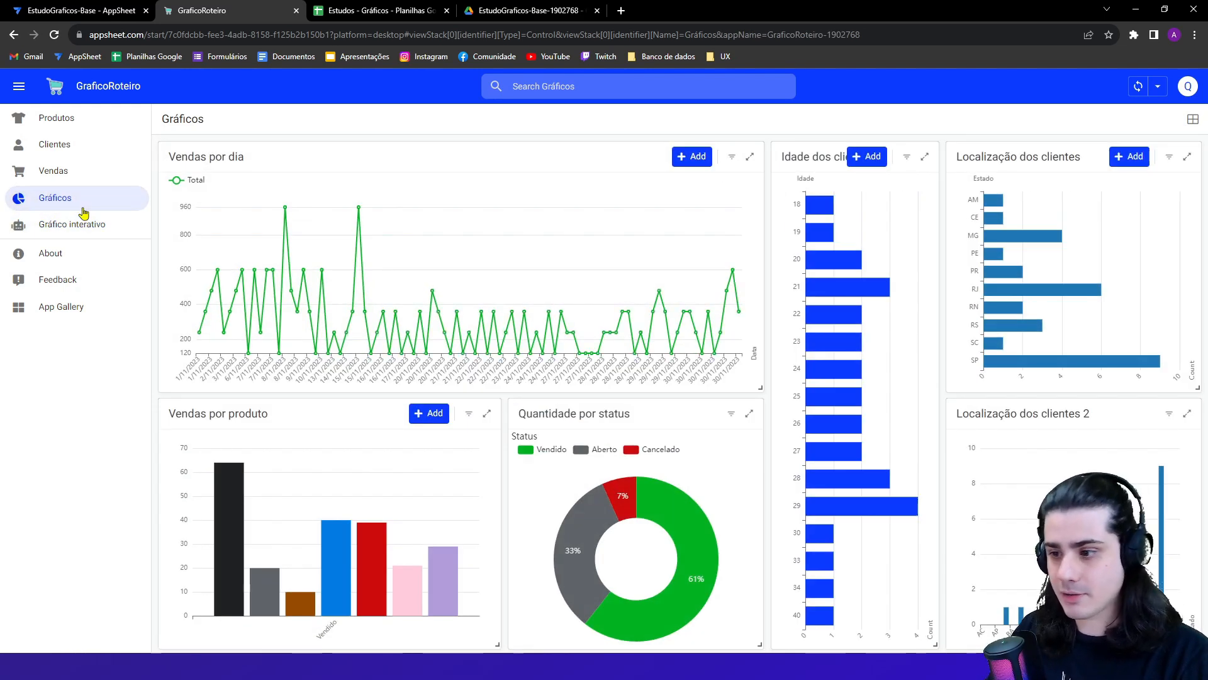
{"action": "left_click", "coordinate": [82, 224]}
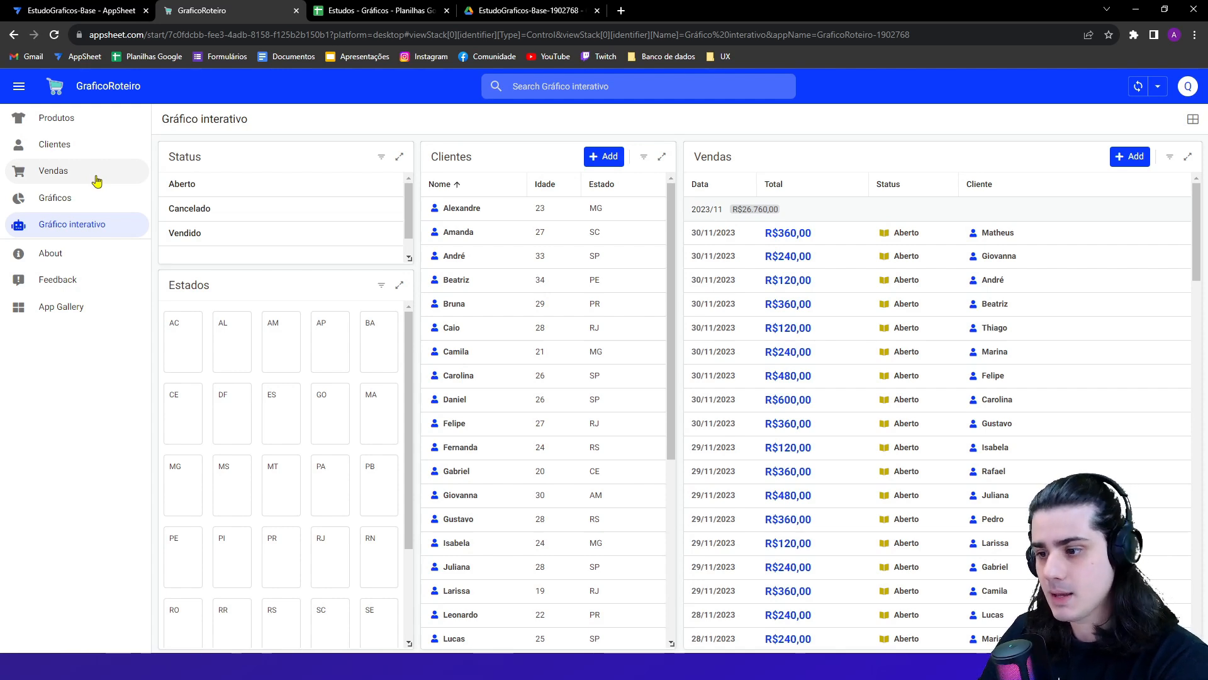
- In Produtos, inspect the new-product form without saving and view the details of Moletom Preto
{"action": "left_click", "coordinate": [78, 125]}
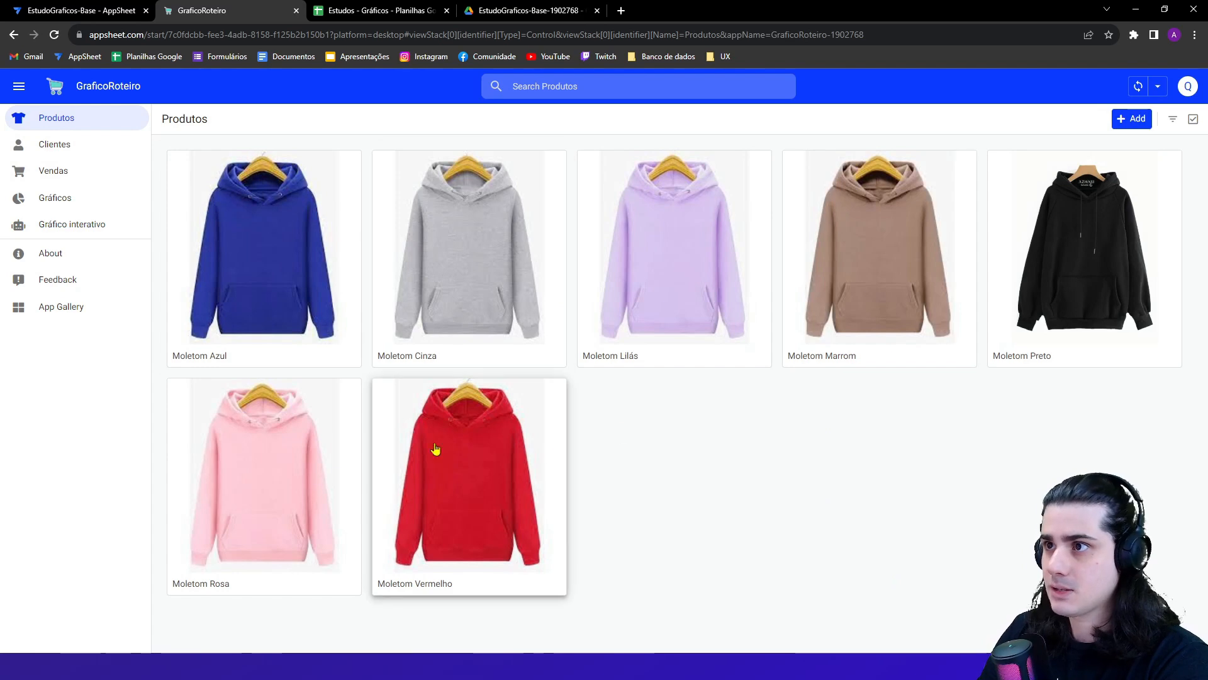
{"action": "left_click", "coordinate": [1132, 118]}
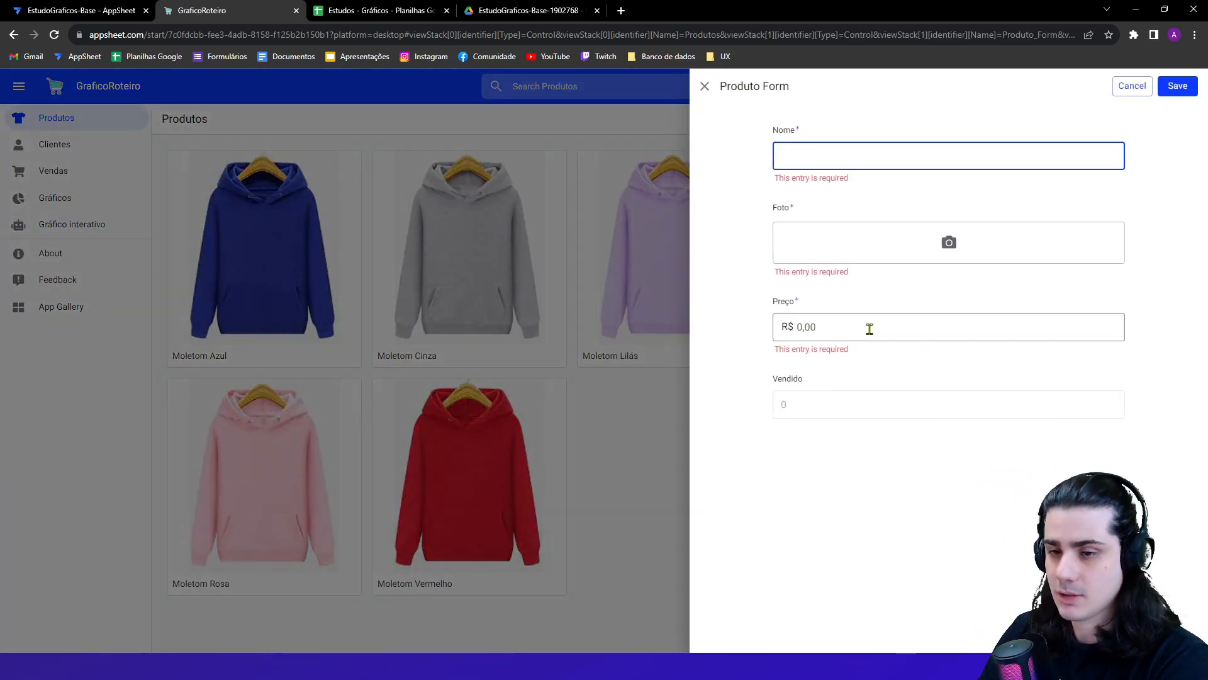
{"action": "left_click", "coordinate": [572, 440]}
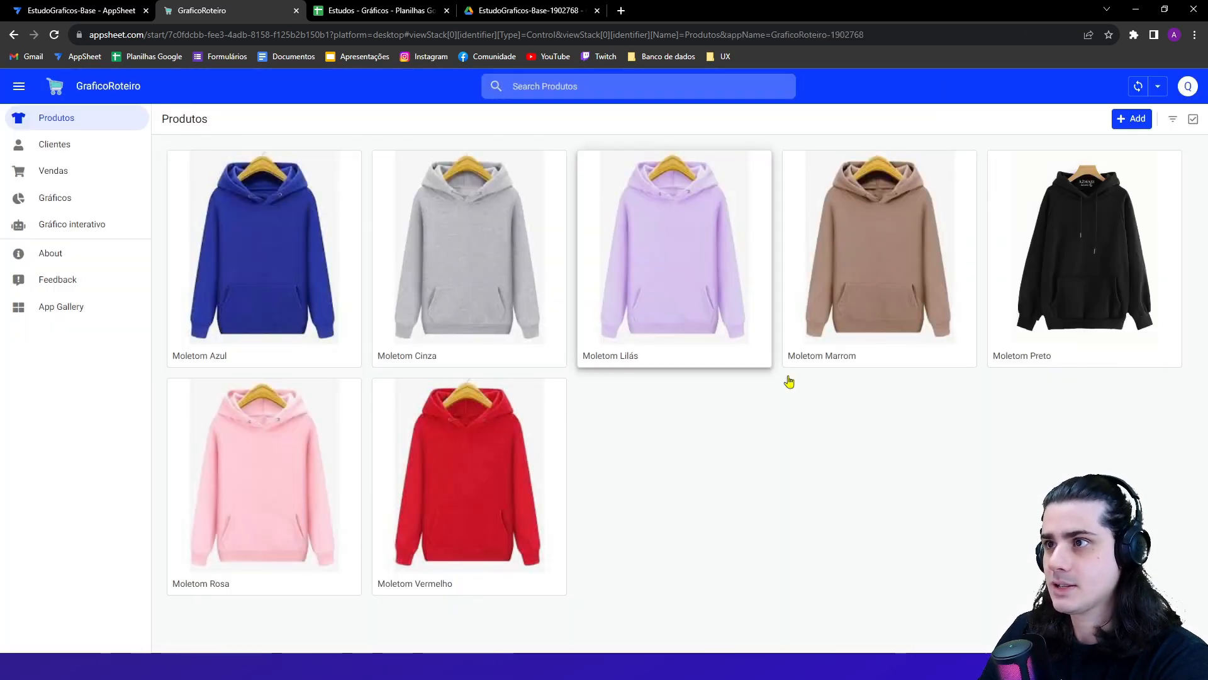
{"action": "left_click", "coordinate": [1069, 286]}
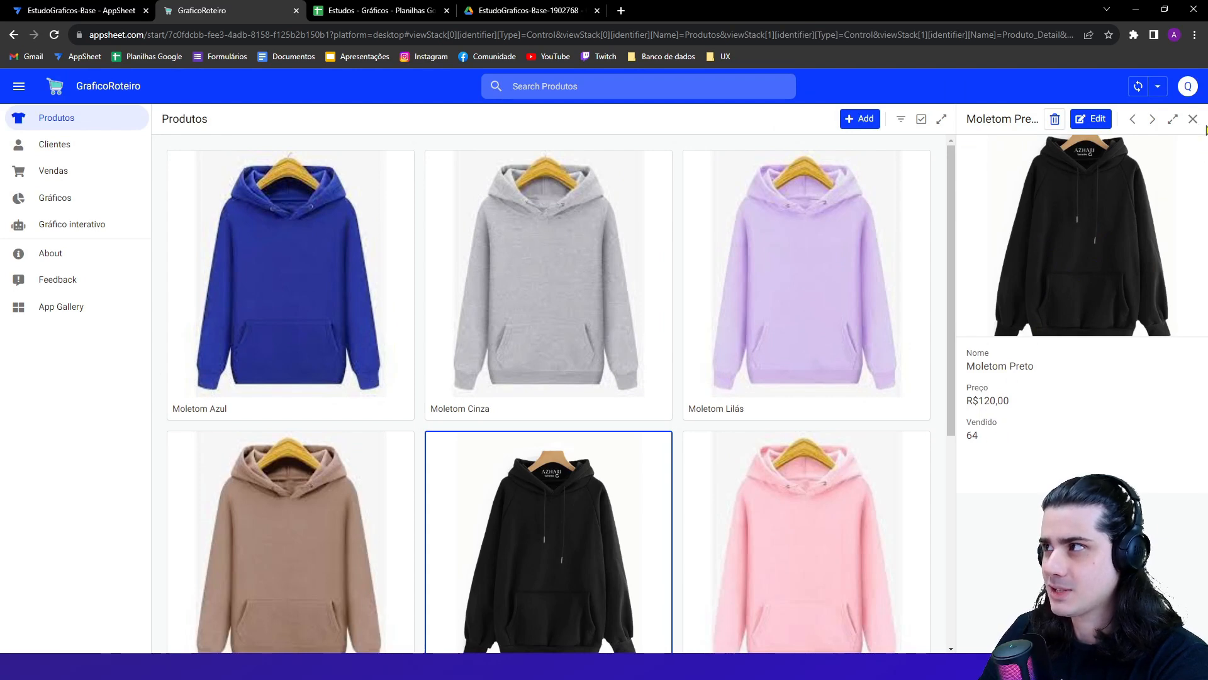
{"action": "left_click", "coordinate": [1193, 119]}
- In Clientes, inspect the new-client form and its Estado options, and leave the form without saving
{"action": "left_click", "coordinate": [104, 144]}
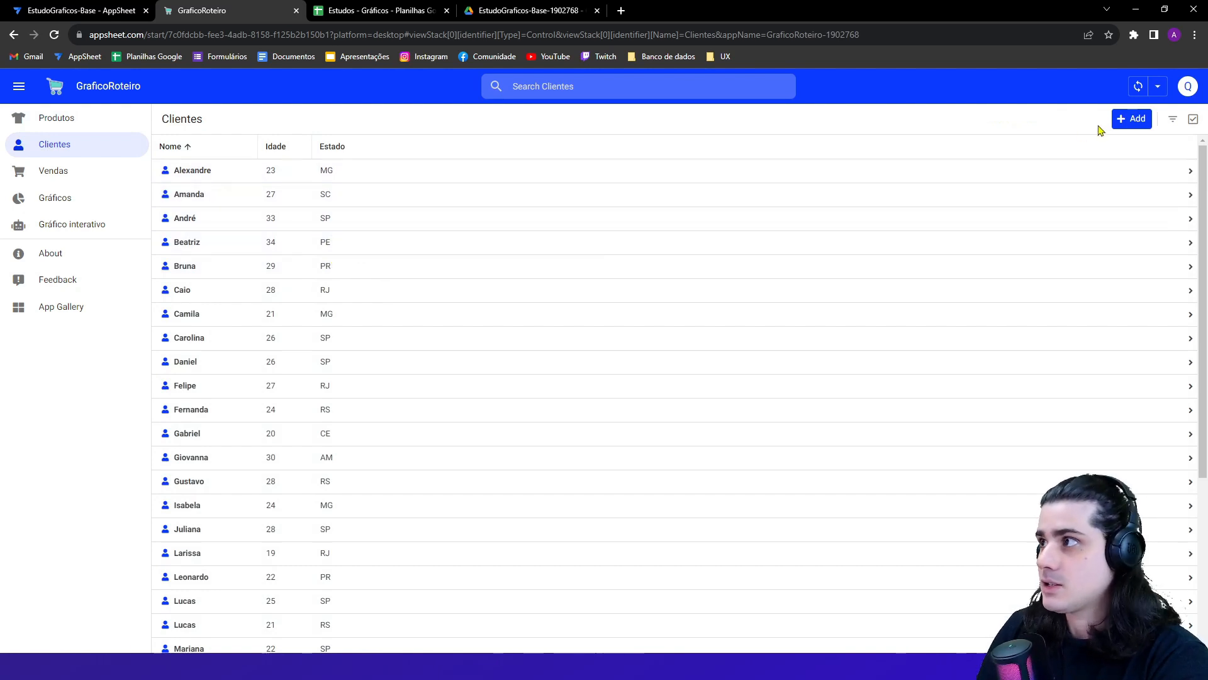
{"action": "left_click", "coordinate": [1120, 122]}
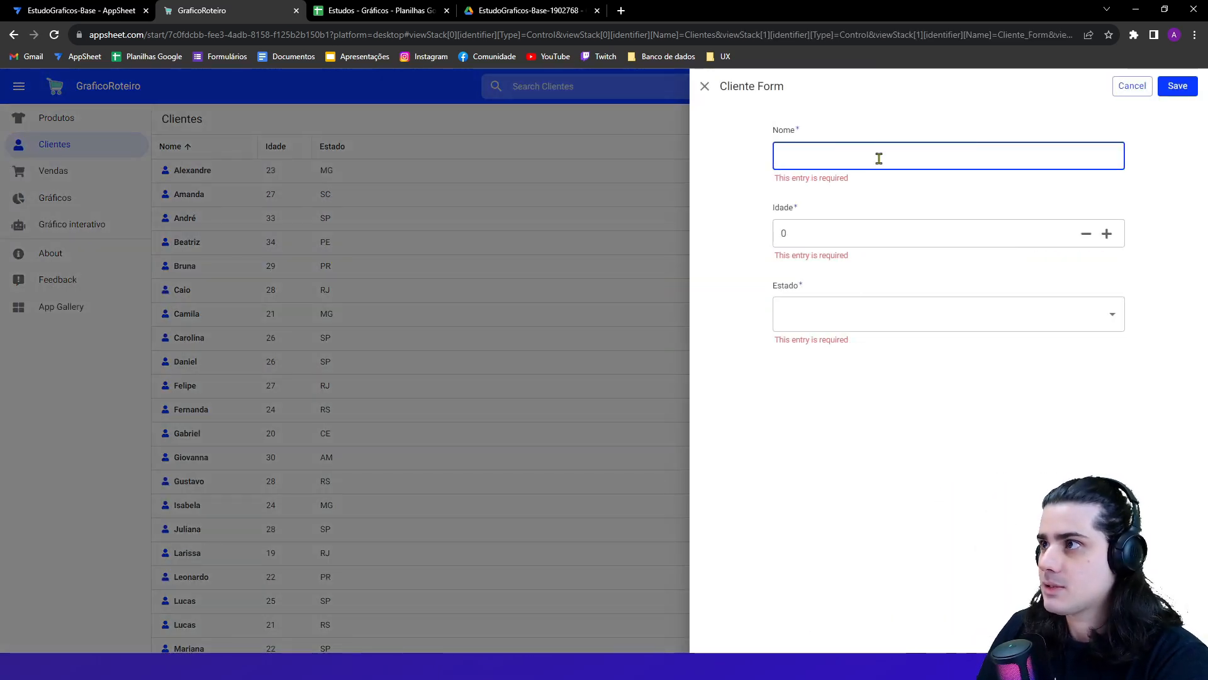
{"action": "left_click", "coordinate": [826, 314]}
{"action": "scroll", "coordinate": [823, 478], "scroll_direction": "down", "scroll_amount": 10}
{"action": "scroll", "coordinate": [822, 478], "scroll_direction": "up", "scroll_amount": 10}
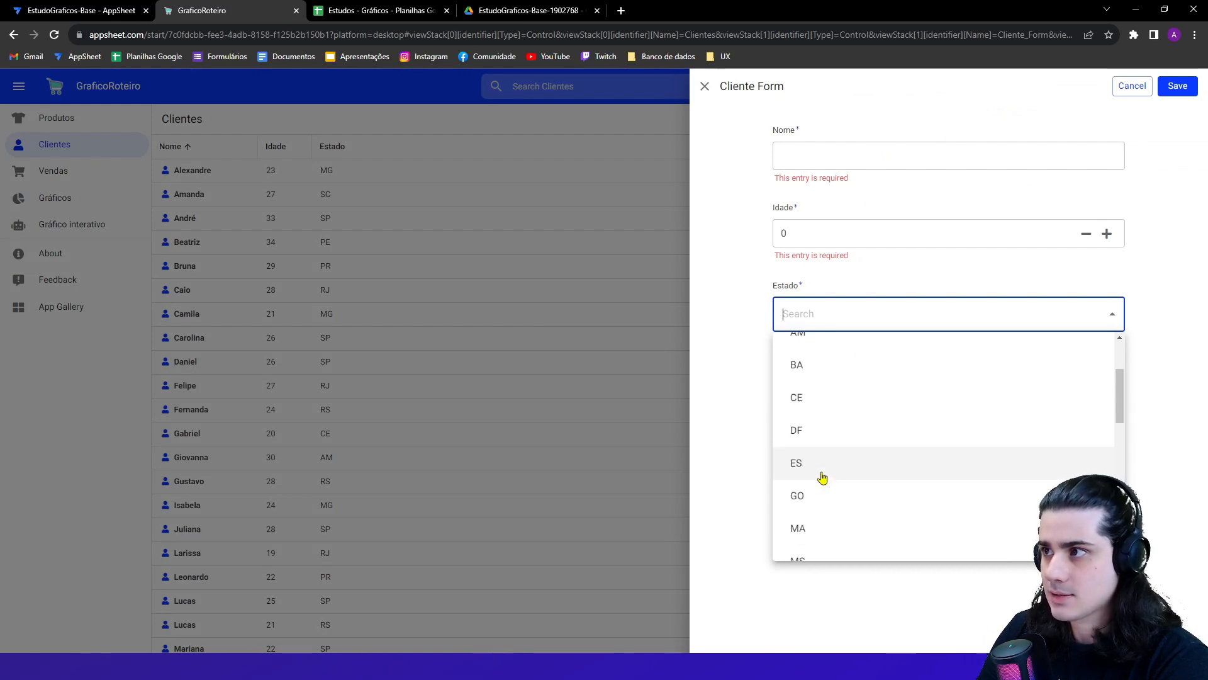
{"action": "left_click", "coordinate": [610, 377]}
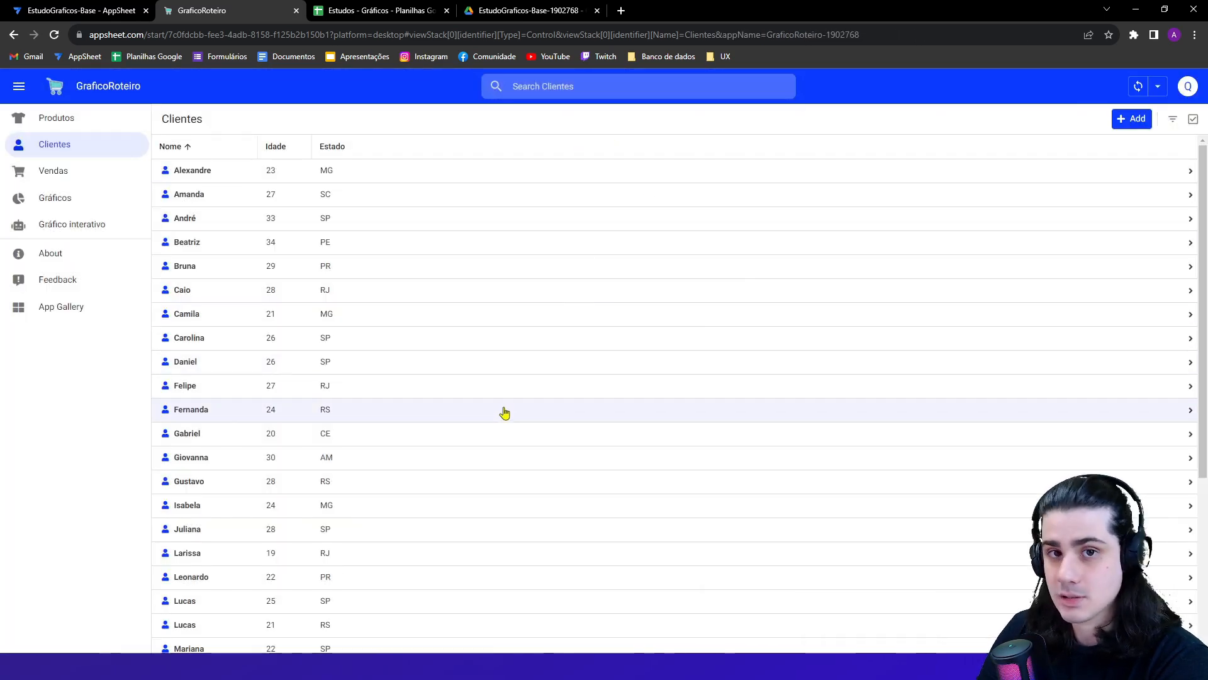
- Start a new sale in Vendas and select the first existing client
{"action": "left_click", "coordinate": [58, 173]}
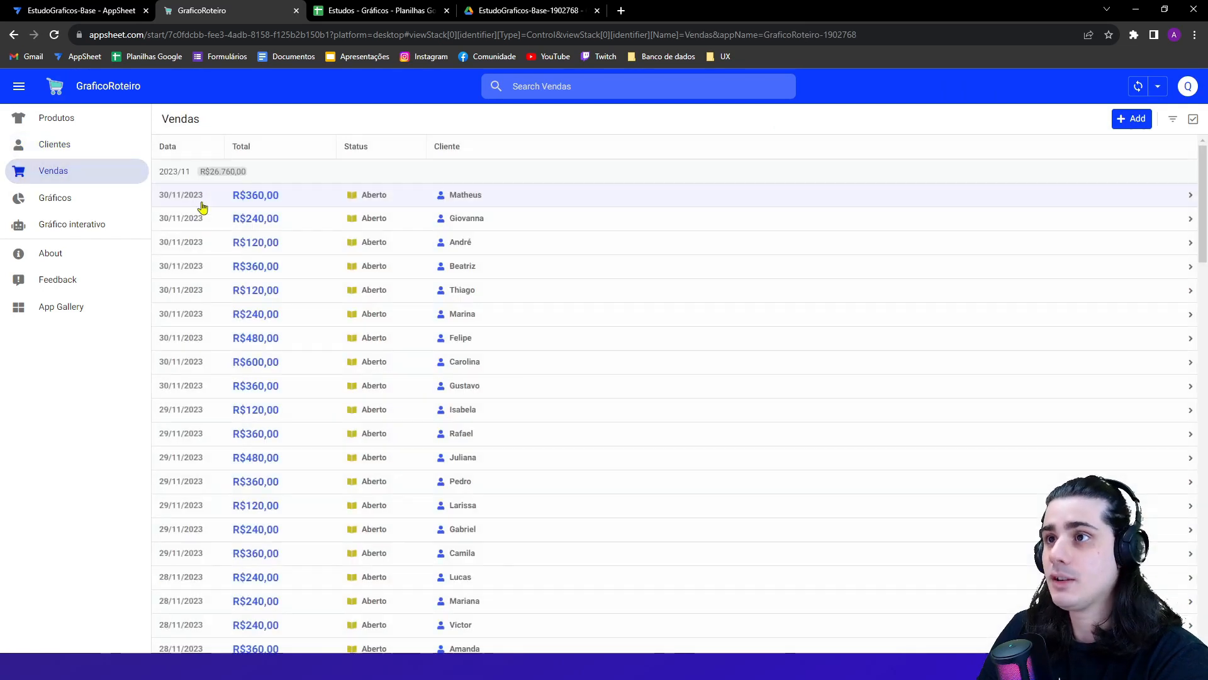
{"action": "left_click", "coordinate": [1131, 118]}
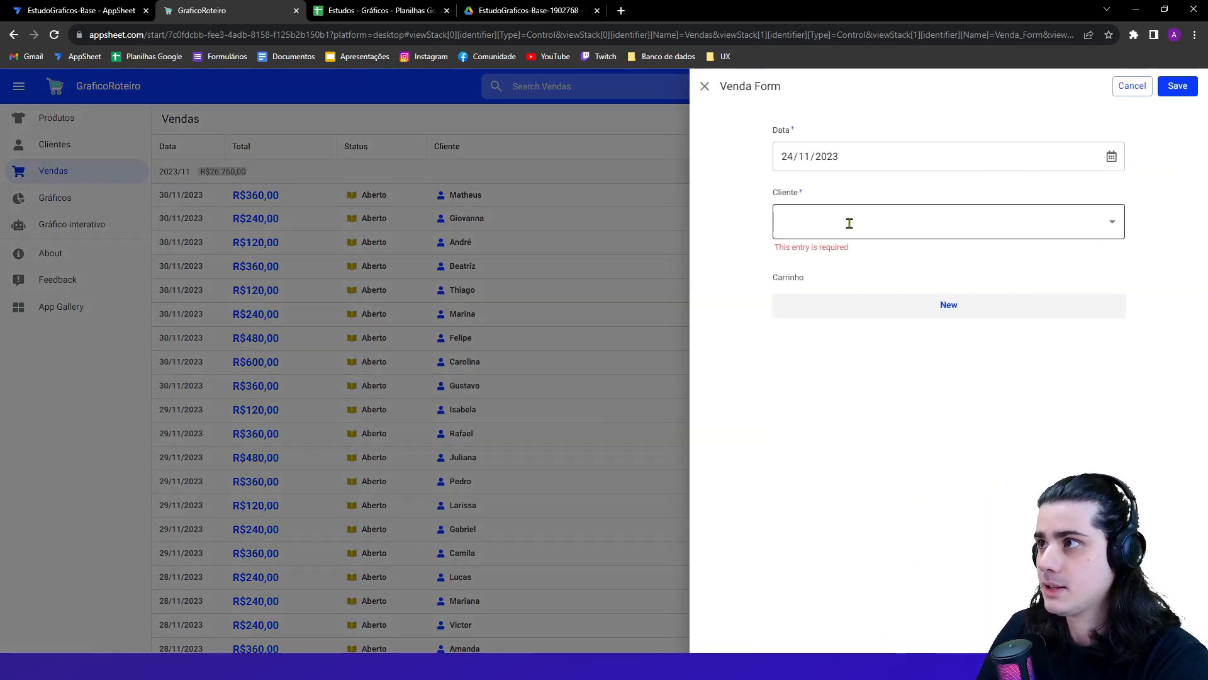
{"action": "left_click", "coordinate": [831, 218]}
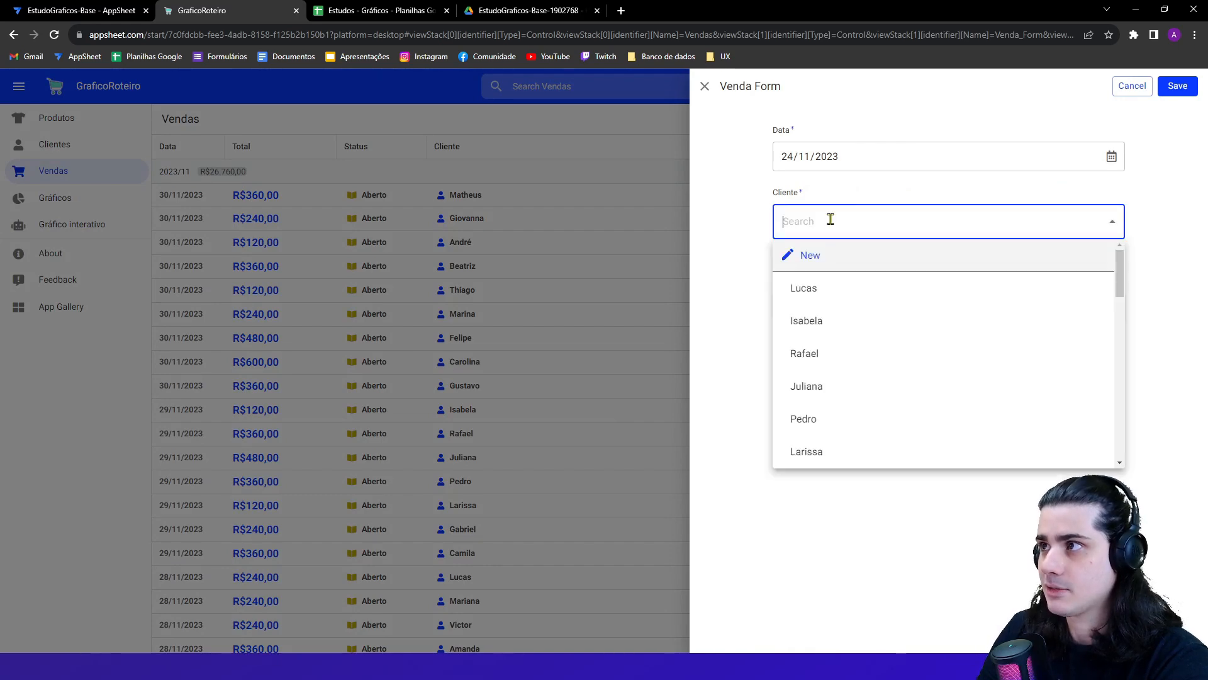
{"action": "left_click", "coordinate": [822, 285]}
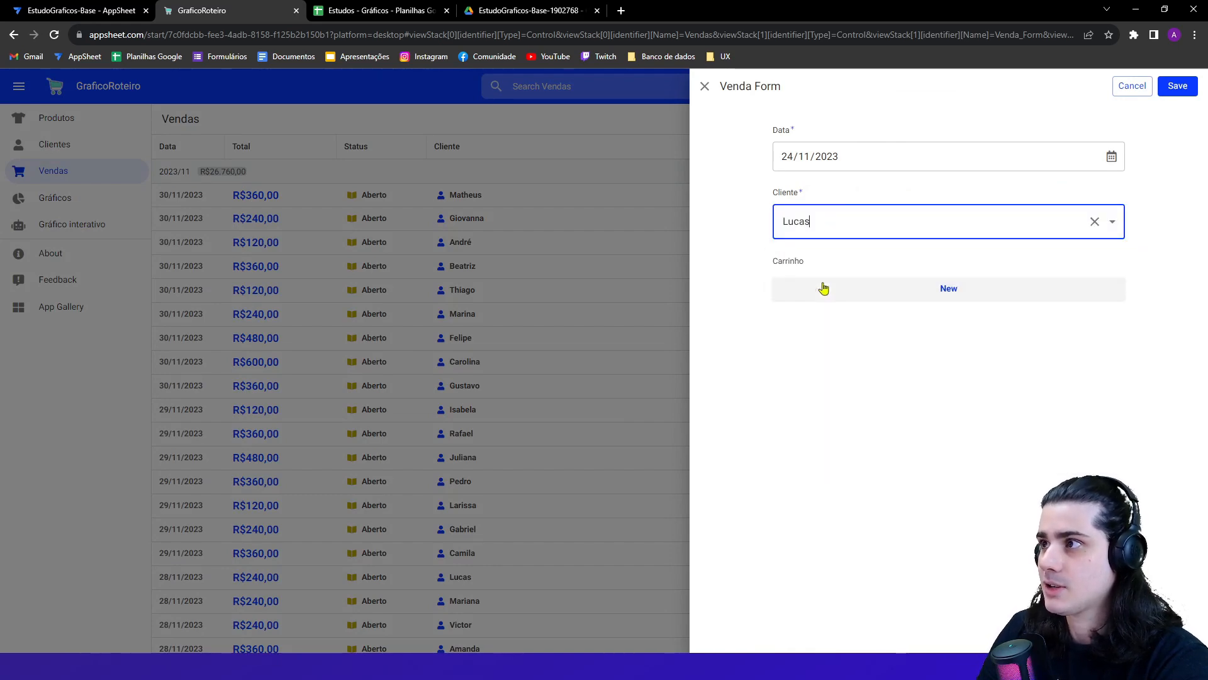
- Add Moletom Preto with quantity 5 to the sale's cart, check its price and total, and discard the sale
{"action": "left_click", "coordinate": [942, 296]}
{"action": "left_click", "coordinate": [847, 155]}
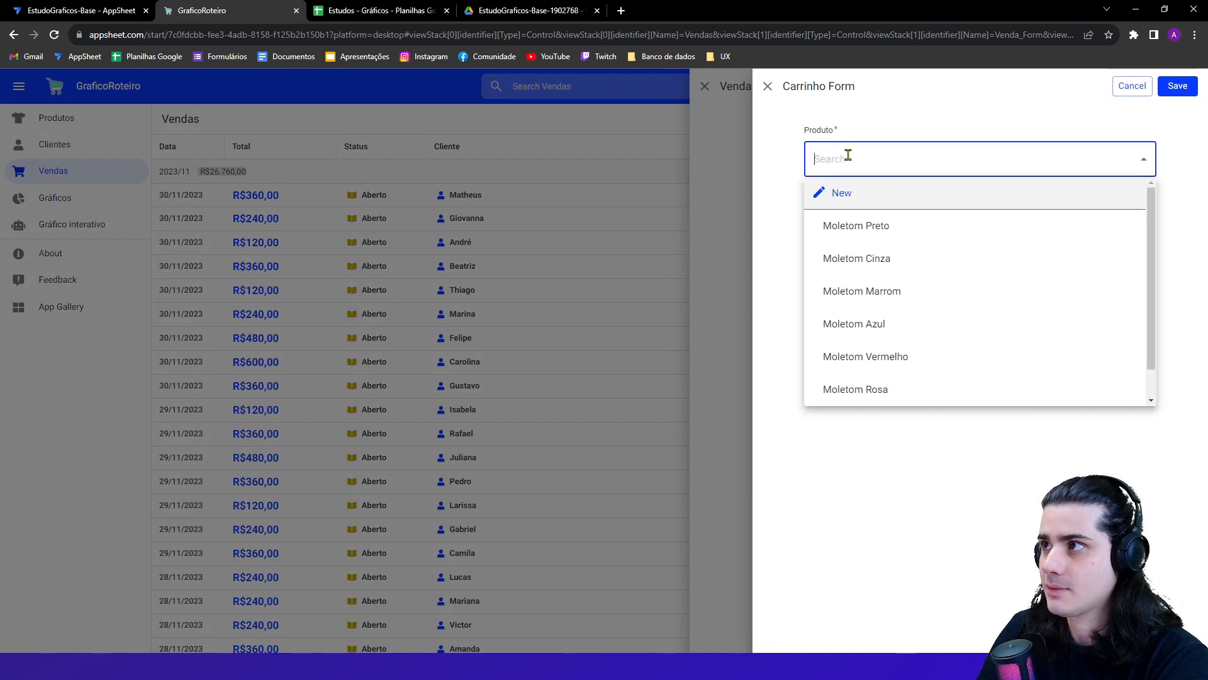
{"action": "left_click", "coordinate": [876, 235]}
{"action": "left_click", "coordinate": [904, 234]}
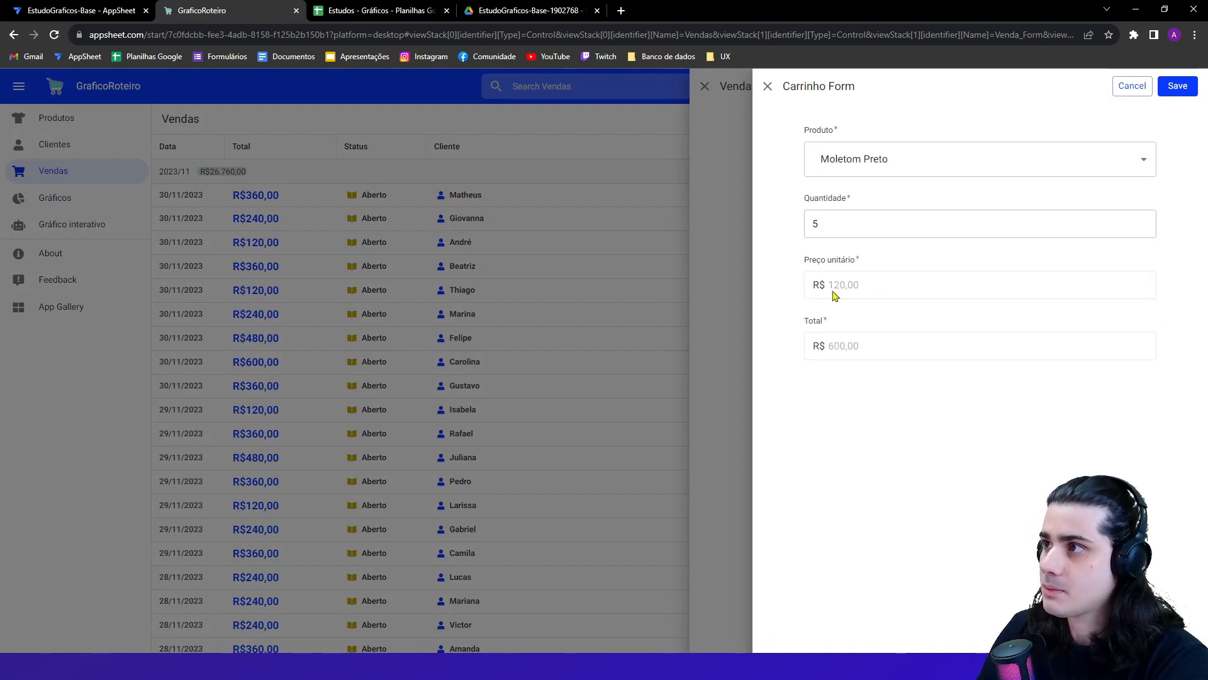
{"action": "left_click_drag", "start_coordinate": [833, 289], "coordinate": [880, 294]}
{"action": "left_click_drag", "start_coordinate": [833, 348], "coordinate": [861, 347]}
{"action": "left_click", "coordinate": [1178, 87]}
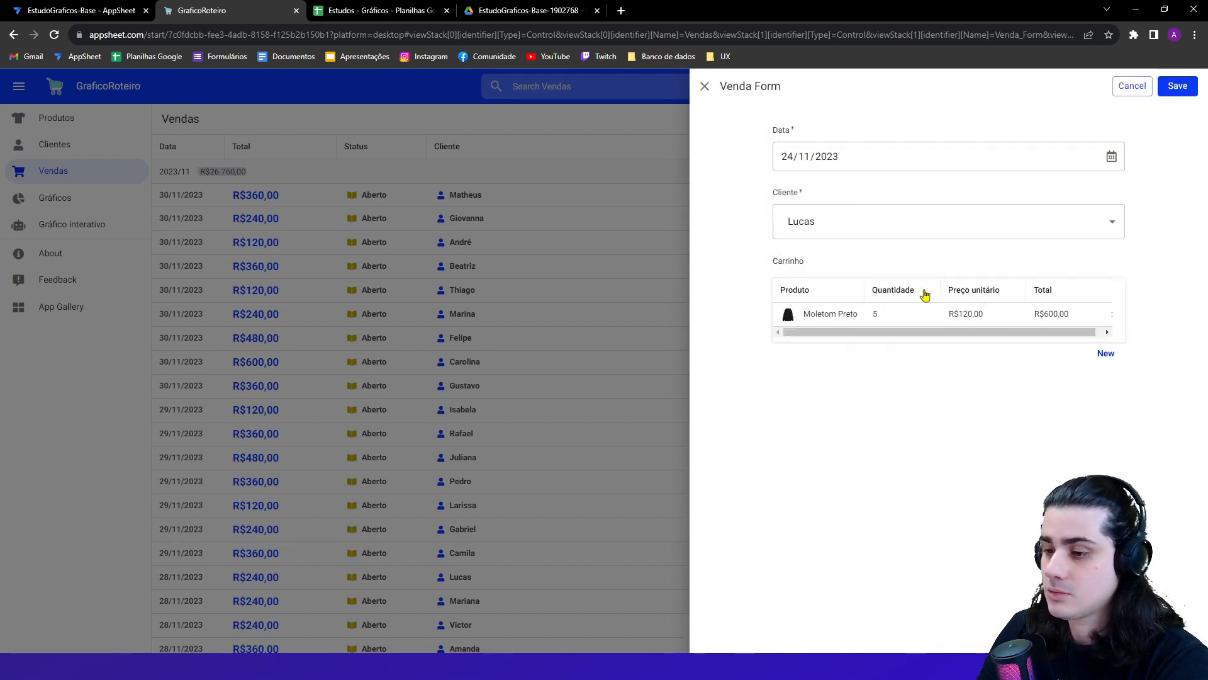
{"action": "left_click", "coordinate": [1119, 86]}
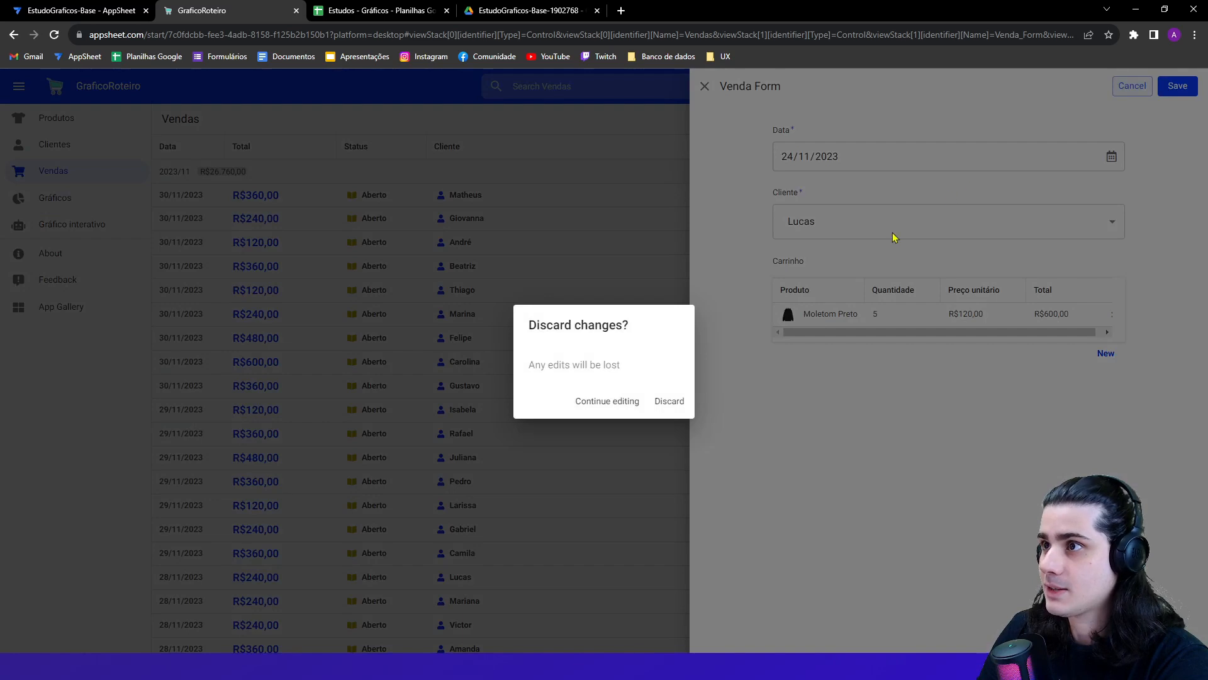
{"action": "left_click", "coordinate": [688, 405]}
- View the details of the first sale in the list and examine the statuses of the older sales
{"action": "left_click", "coordinate": [291, 200]}
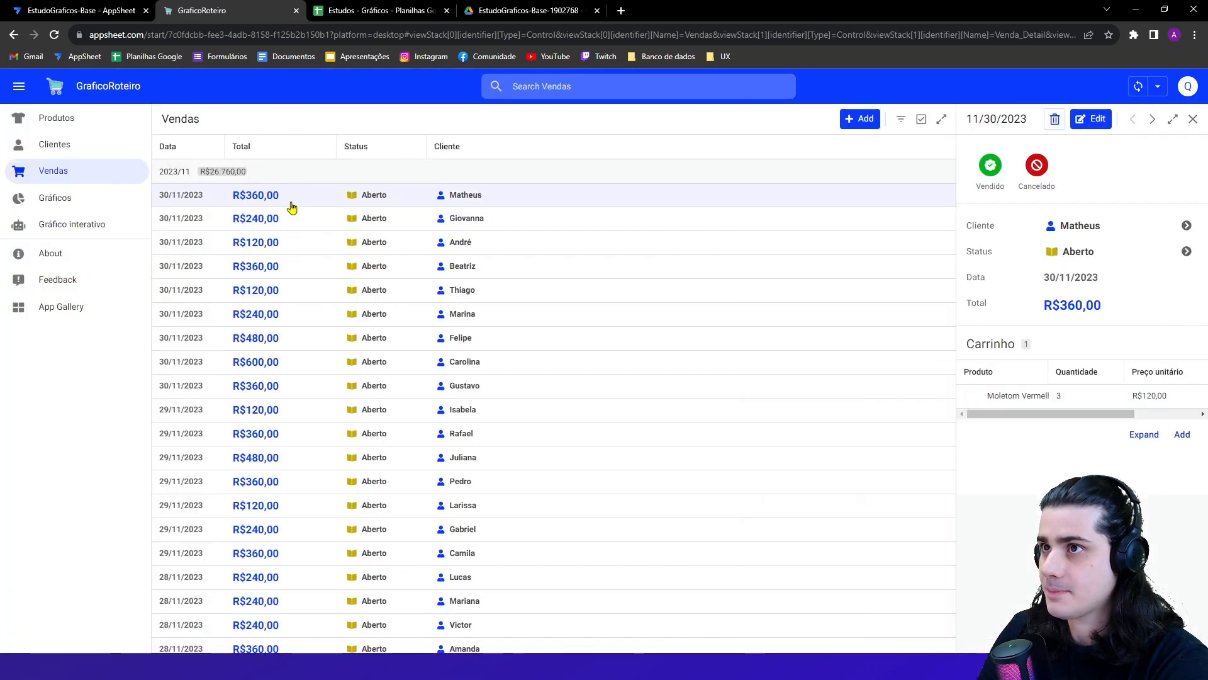
{"action": "double_click", "coordinate": [1074, 307]}
{"action": "left_click", "coordinate": [1039, 318]}
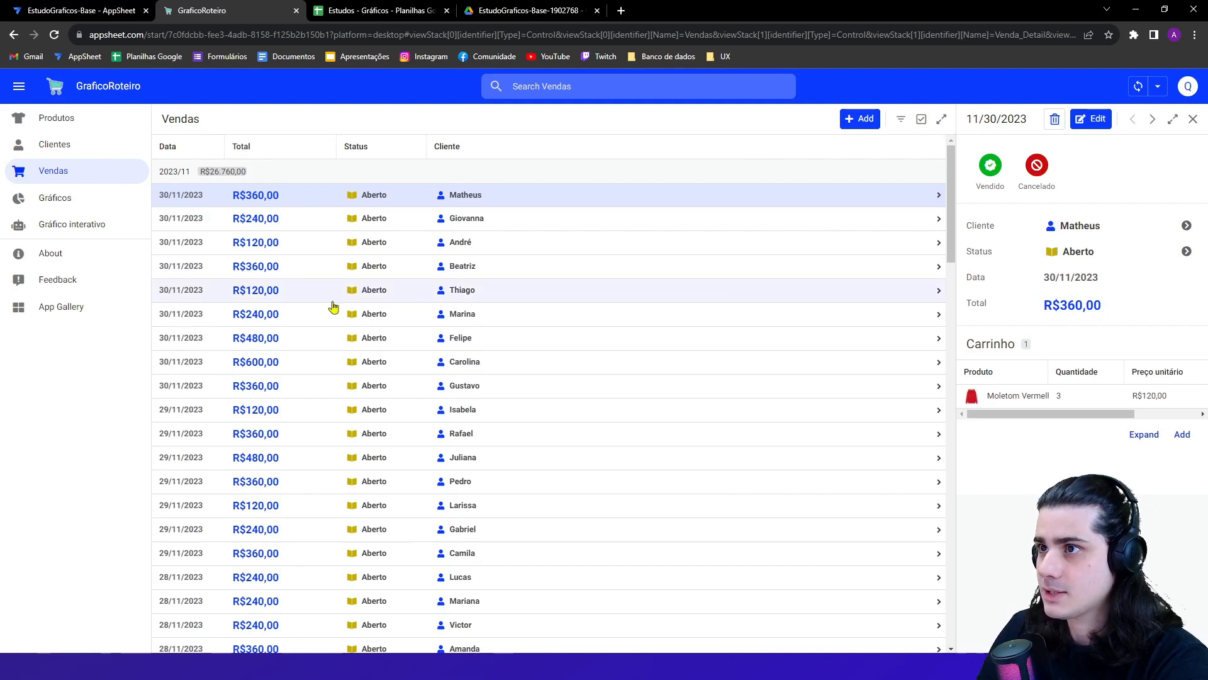
{"action": "scroll", "coordinate": [349, 290], "scroll_direction": "down", "scroll_amount": 5}
{"action": "scroll", "coordinate": [349, 289], "scroll_direction": "down", "scroll_amount": 15}
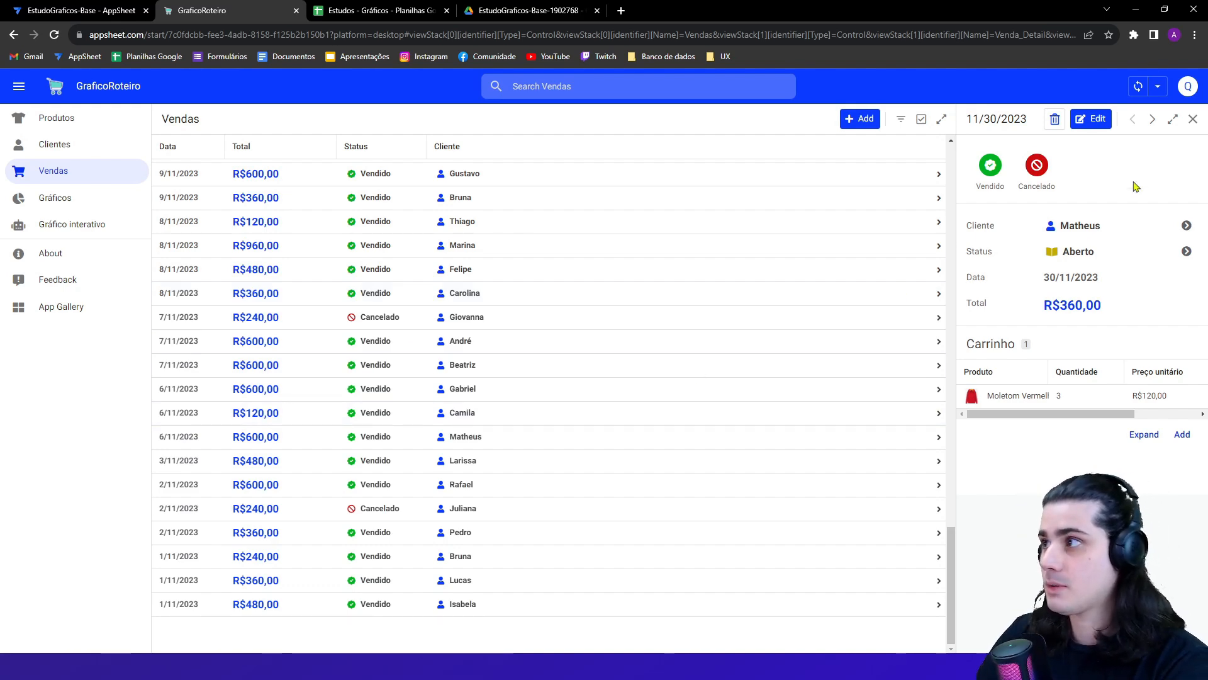
{"action": "left_click", "coordinate": [1193, 119]}
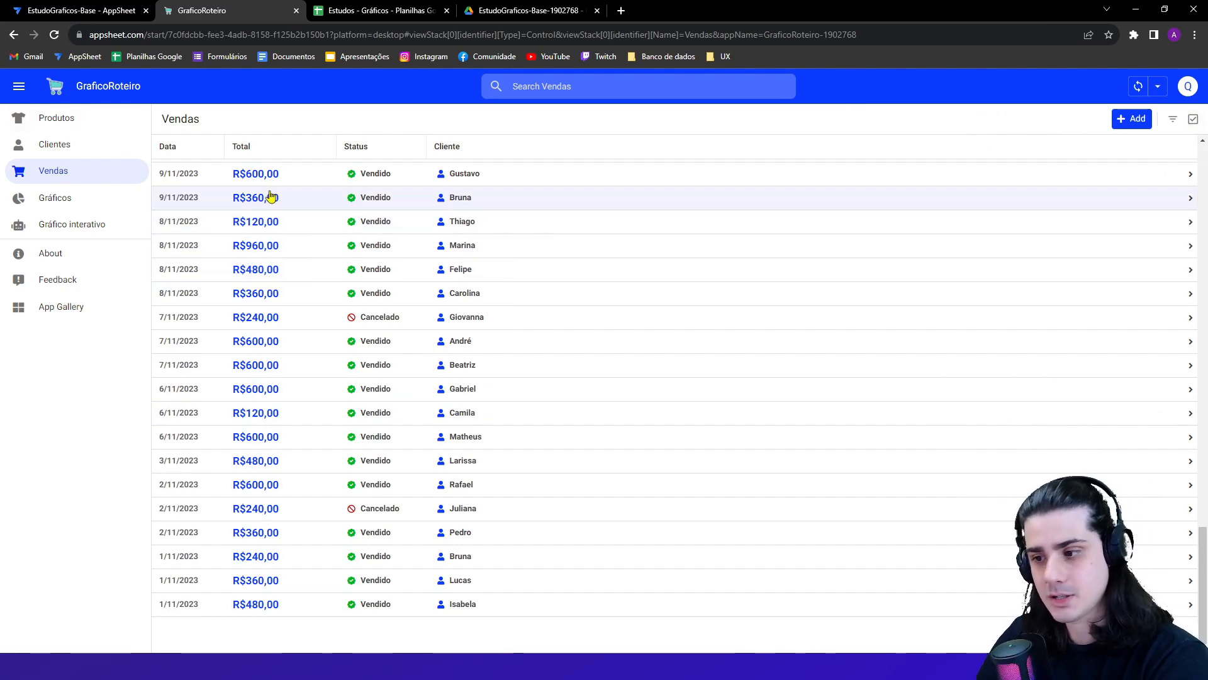
- Open the Gráficos dashboard and collapse the navigation menu to examine the charts at a larger size
{"action": "left_click", "coordinate": [41, 199]}
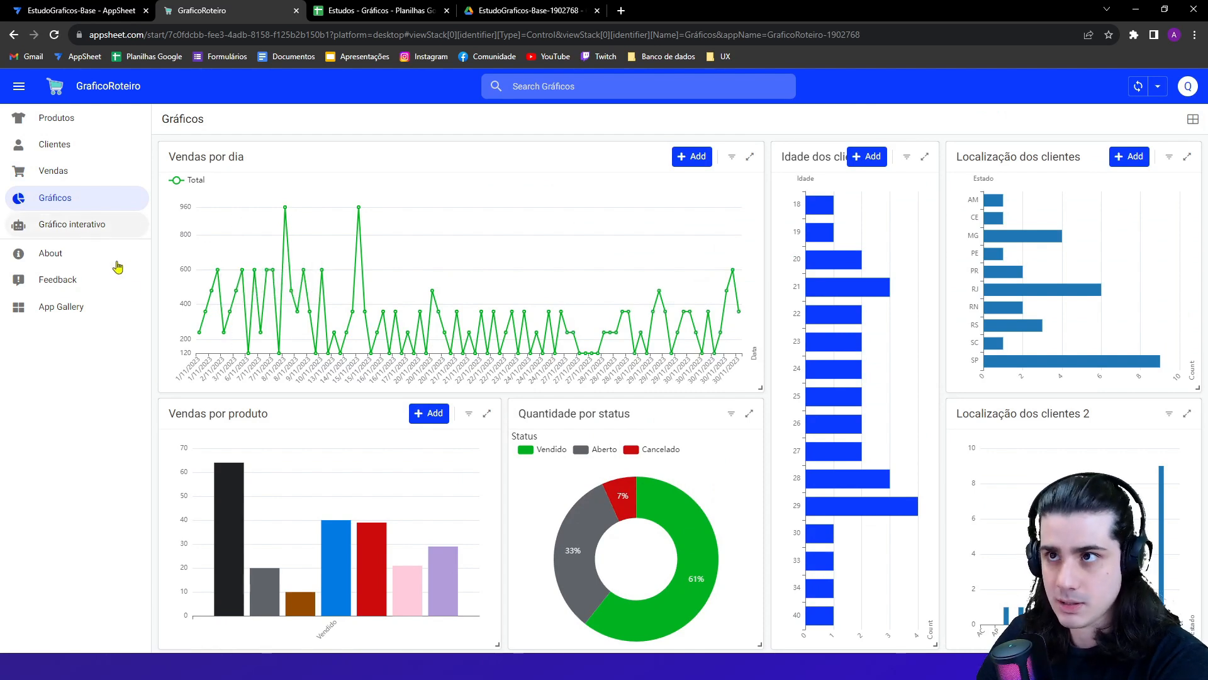
{"action": "left_click", "coordinate": [19, 86]}
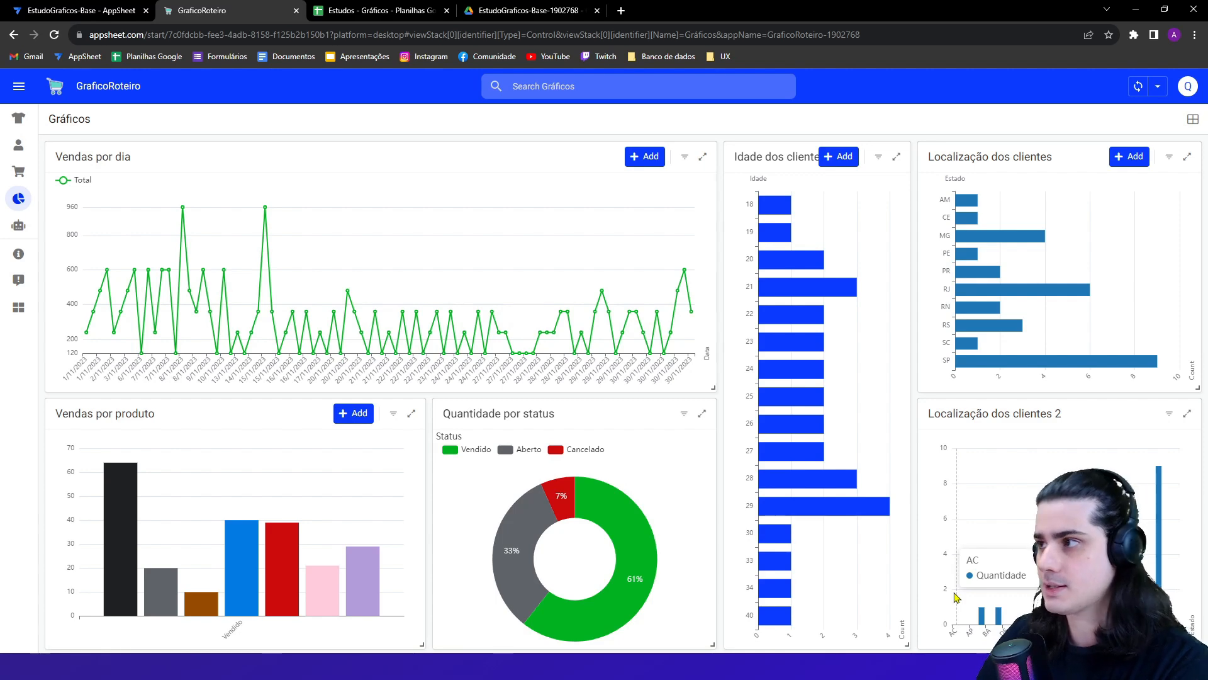
- In Gráfico interativo, filter the sales by the status Aberto and examine the filtered list
{"action": "left_click", "coordinate": [18, 225]}
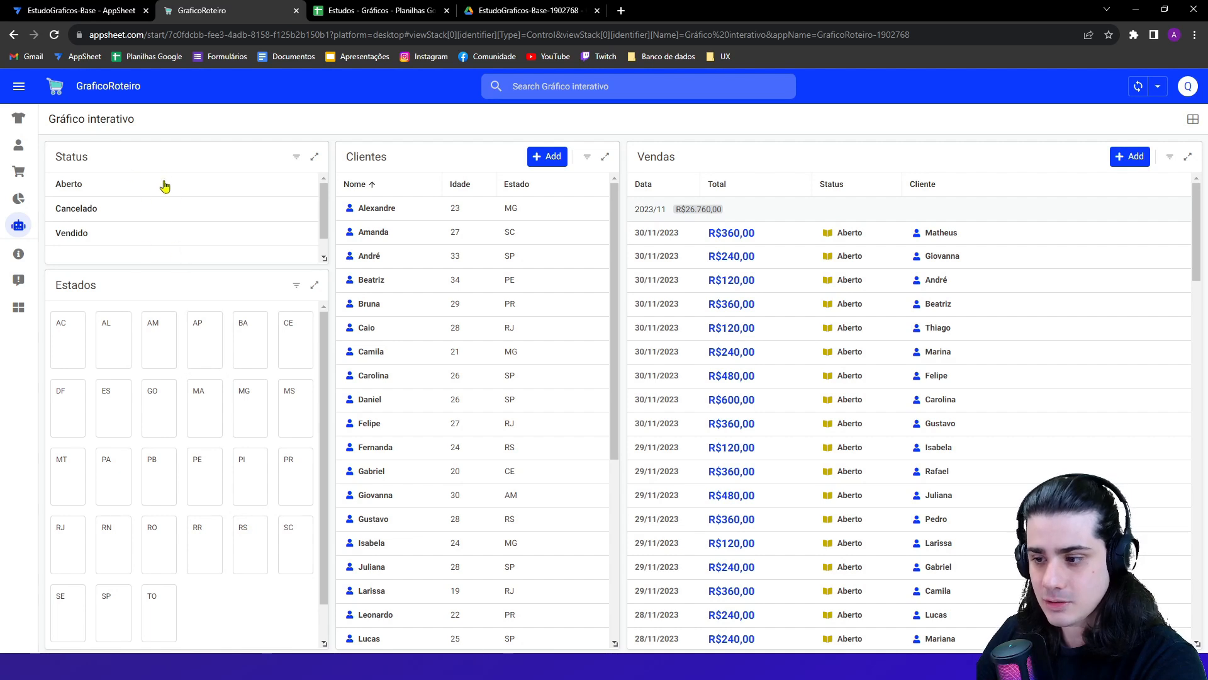
{"action": "left_click", "coordinate": [75, 187]}
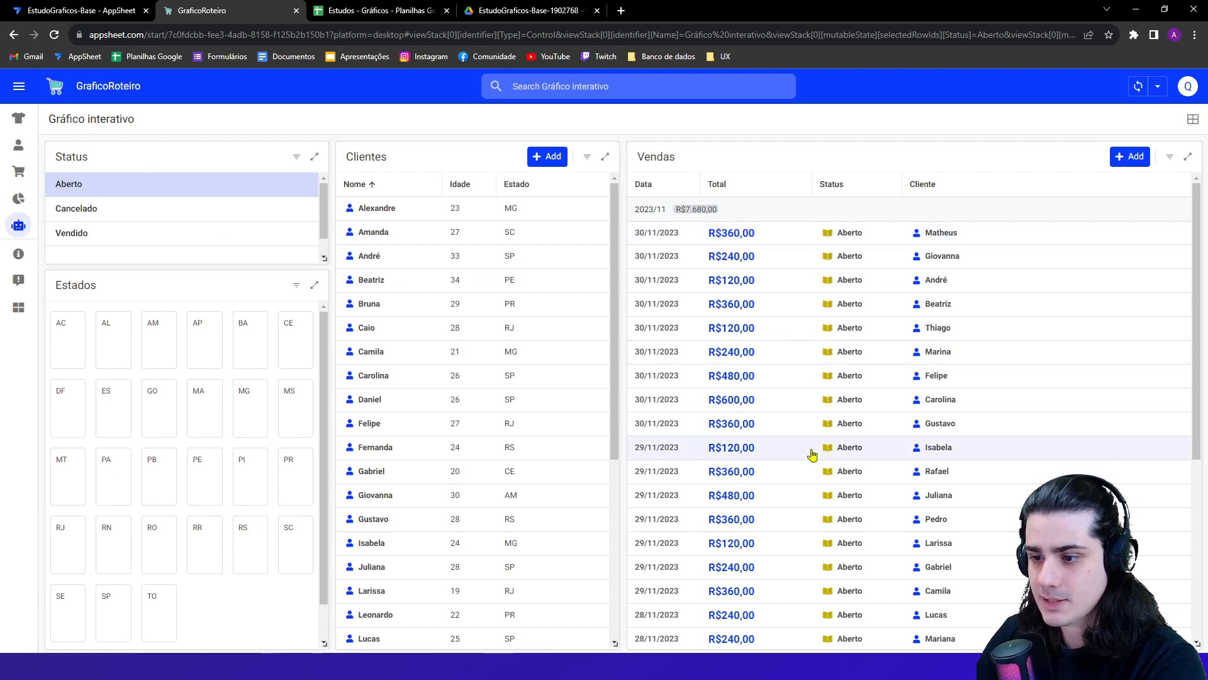
{"action": "scroll", "coordinate": [812, 472], "scroll_direction": "down", "scroll_amount": 5}
{"action": "scroll", "coordinate": [822, 608], "scroll_direction": "up", "scroll_amount": 5}
{"action": "scroll", "coordinate": [819, 591], "scroll_direction": "down", "scroll_amount": 2}
{"action": "scroll", "coordinate": [816, 567], "scroll_direction": "down", "scroll_amount": 3}
{"action": "scroll", "coordinate": [818, 560], "scroll_direction": "up", "scroll_amount": 5}
{"action": "scroll", "coordinate": [819, 558], "scroll_direction": "down", "scroll_amount": 2}
{"action": "scroll", "coordinate": [815, 504], "scroll_direction": "up", "scroll_amount": 3}
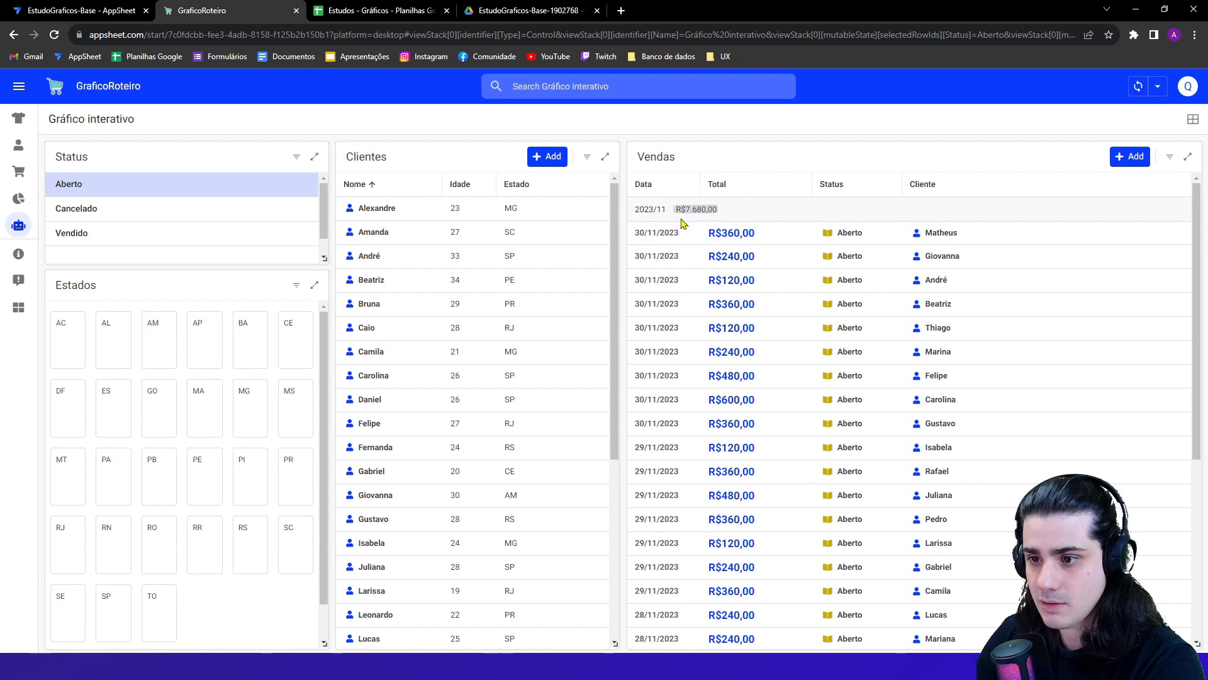
- Clear the Aberto status filter and look through the full sales list
{"action": "left_click", "coordinate": [134, 196]}
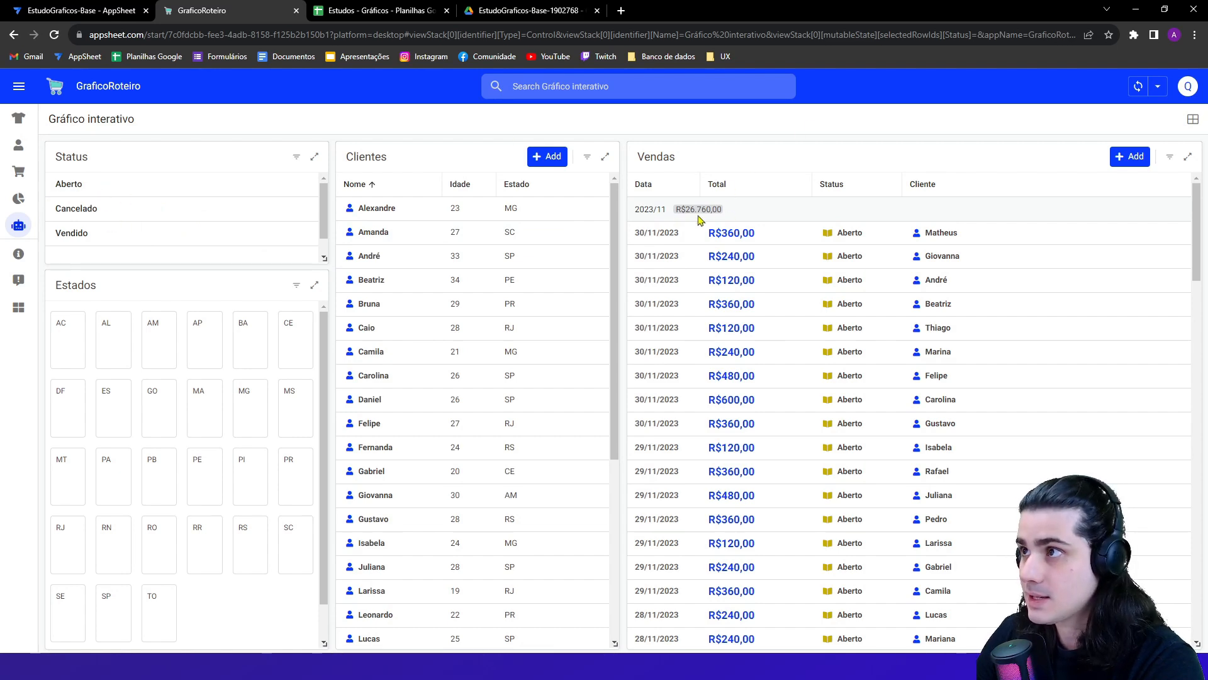
{"action": "scroll", "coordinate": [843, 353], "scroll_direction": "down", "scroll_amount": 10}
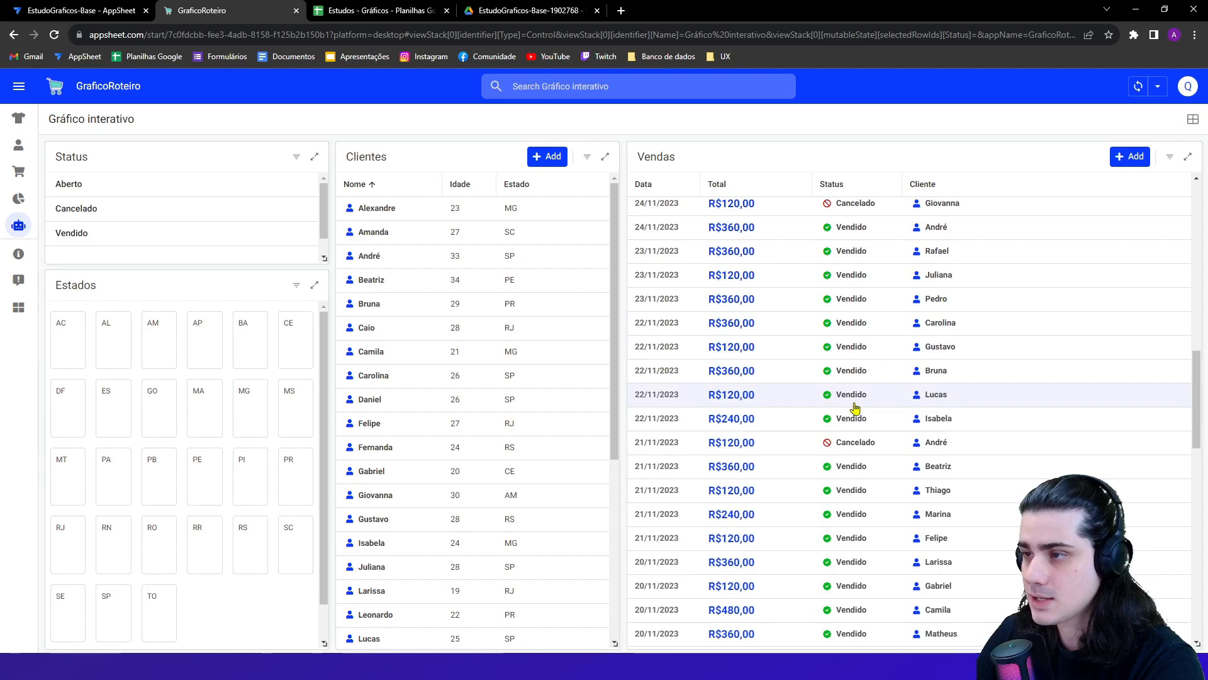
{"action": "scroll", "coordinate": [852, 435], "scroll_direction": "up", "scroll_amount": 10}
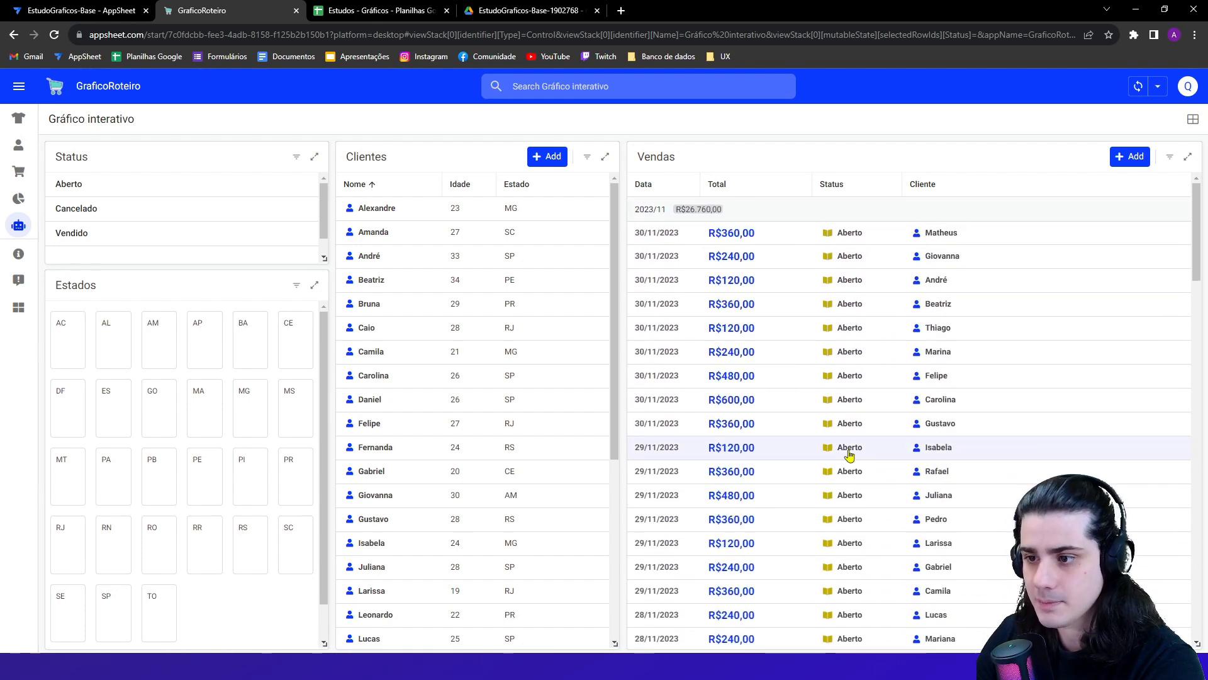
- Filter the interactive dashboard's sales by Cancelado, and switch the filter to Vendido
{"action": "left_click", "coordinate": [151, 219]}
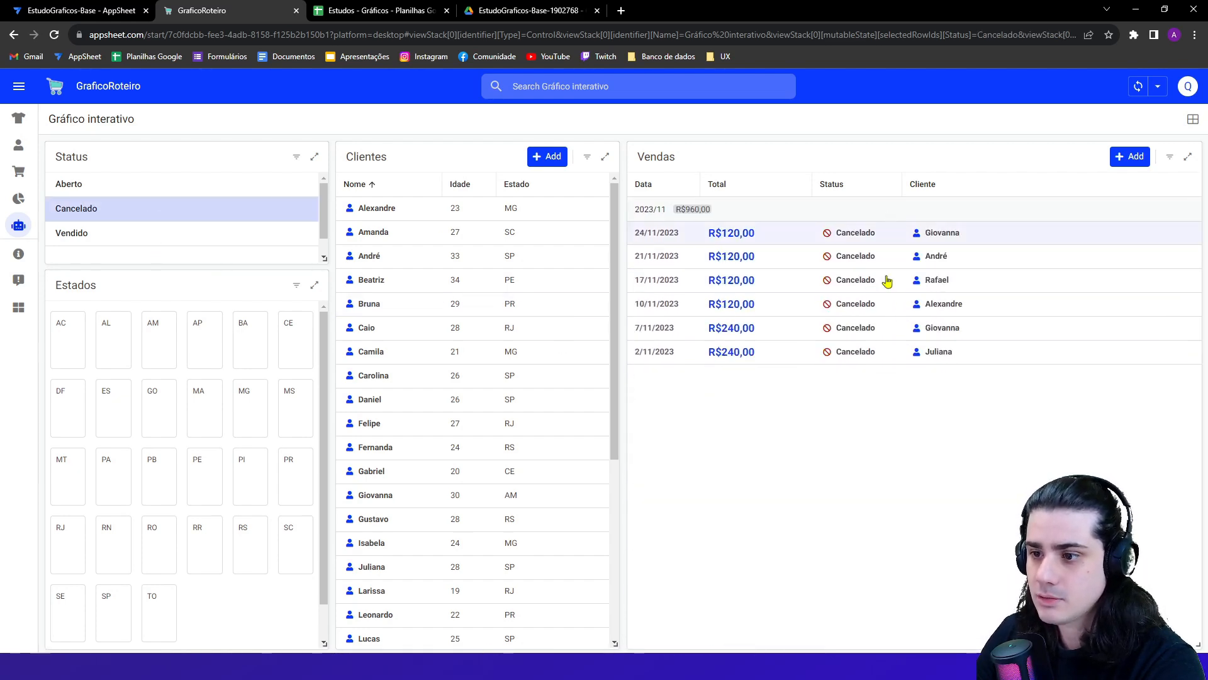
{"action": "left_click", "coordinate": [246, 232]}
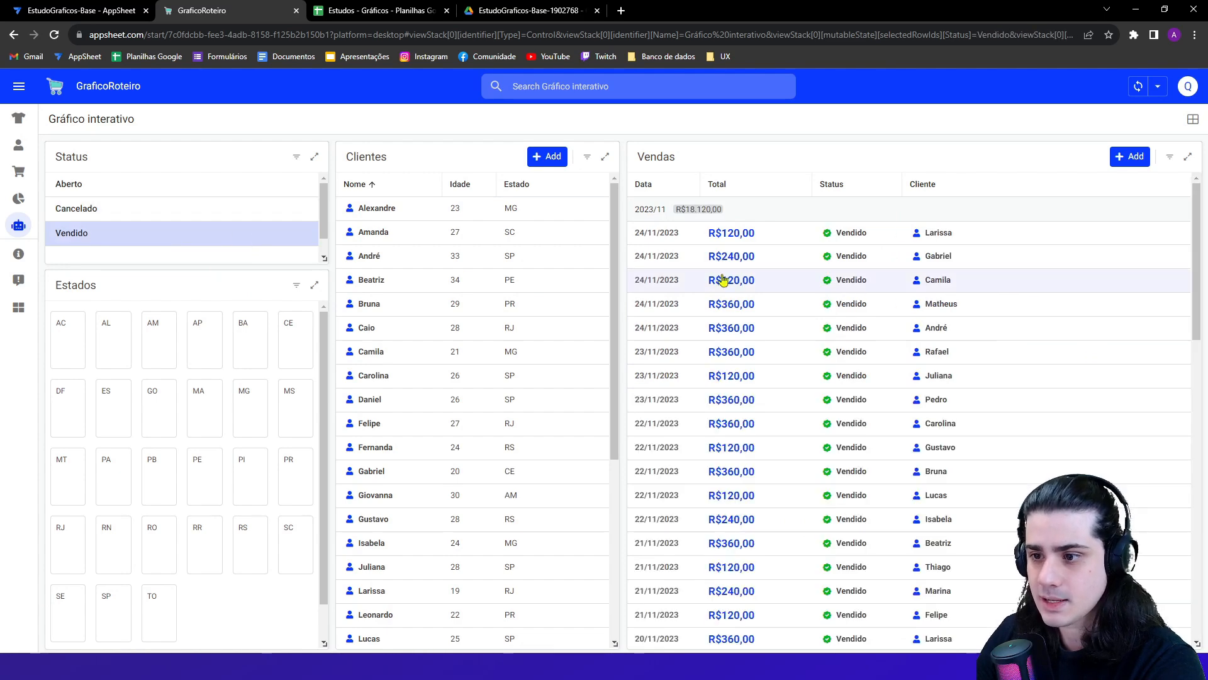
- Look through the sales filtered by Vendido in Gráfico interativo, and clear the status filter
{"action": "scroll", "coordinate": [793, 390], "scroll_direction": "down", "scroll_amount": 3}
{"action": "scroll", "coordinate": [789, 417], "scroll_direction": "down", "scroll_amount": 9}
{"action": "scroll", "coordinate": [789, 417], "scroll_direction": "up", "scroll_amount": 14}
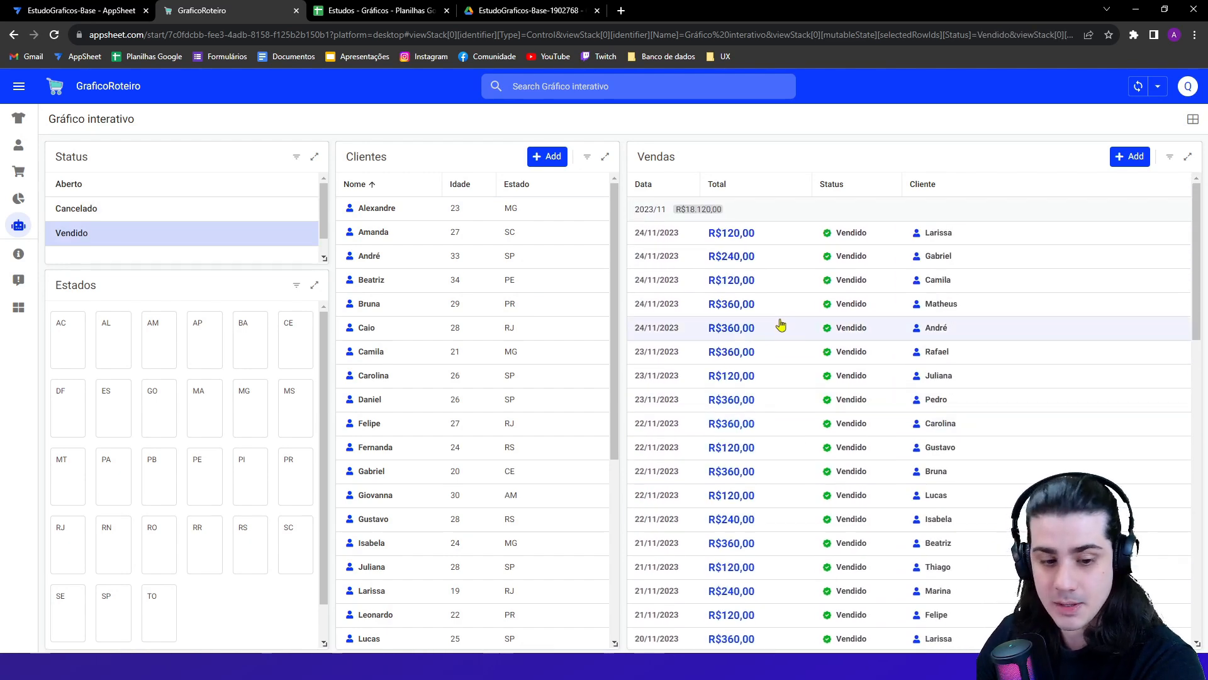
{"action": "left_click", "coordinate": [197, 236]}
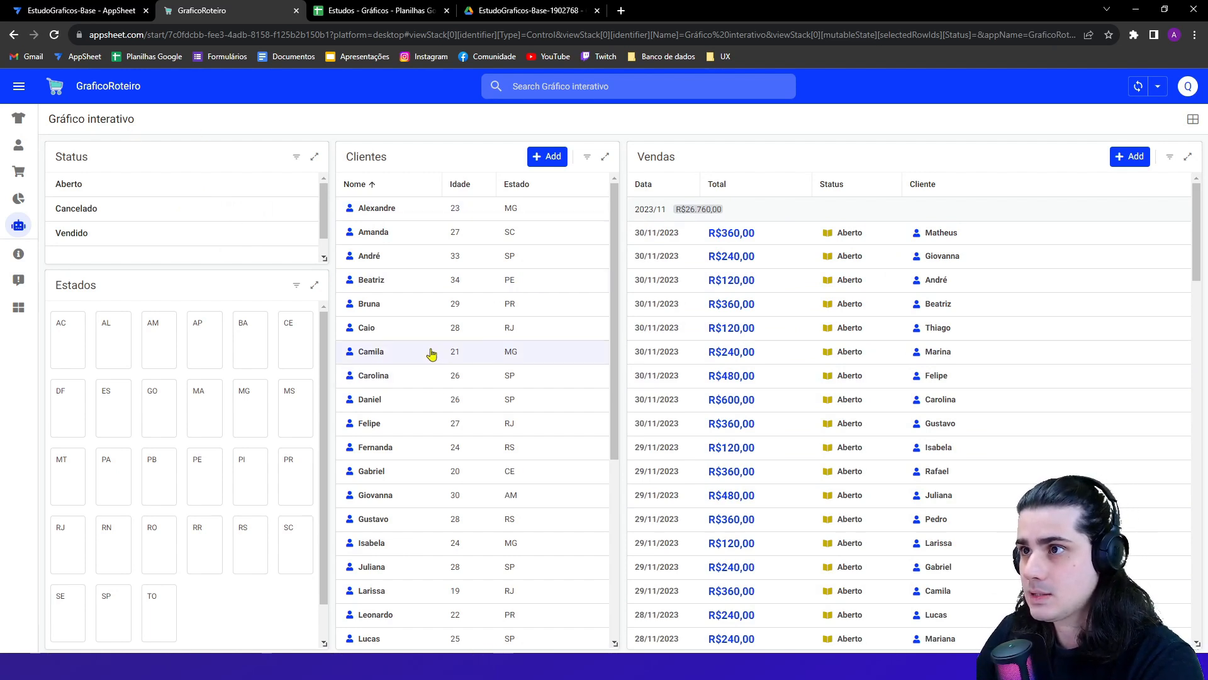
- Filter the sales by the first 26-year-old SP client in the full client list, and clear that client filter
{"action": "left_click", "coordinate": [426, 376]}
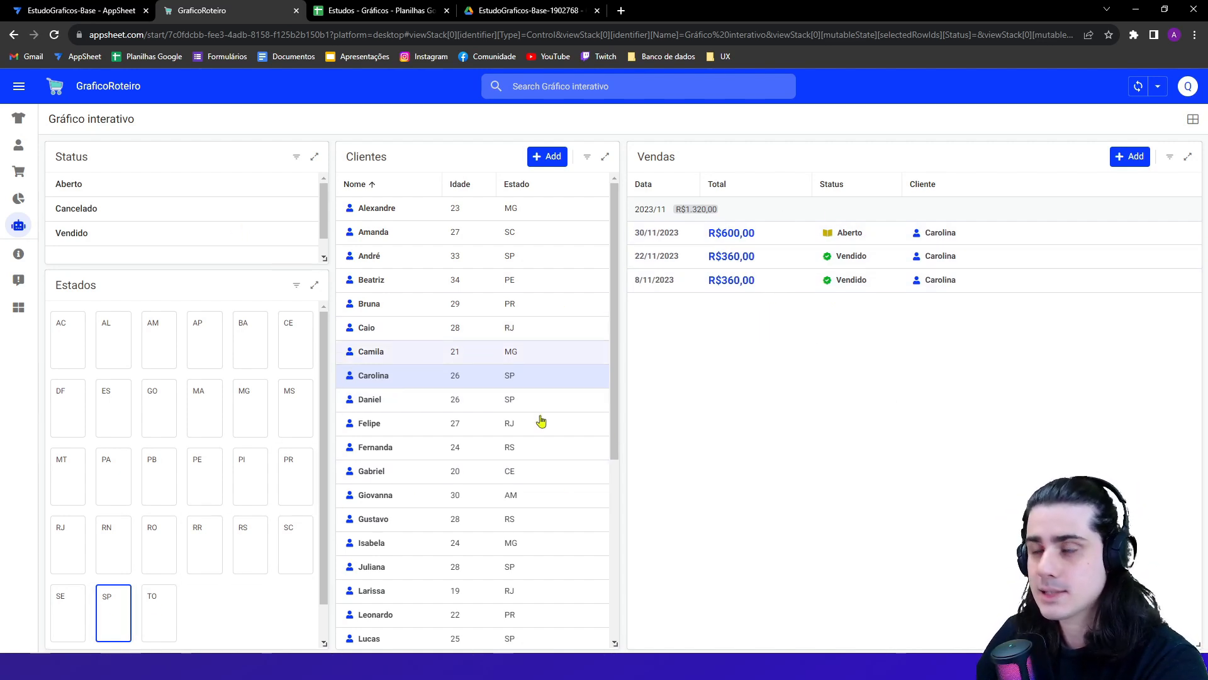
{"action": "left_click", "coordinate": [414, 380]}
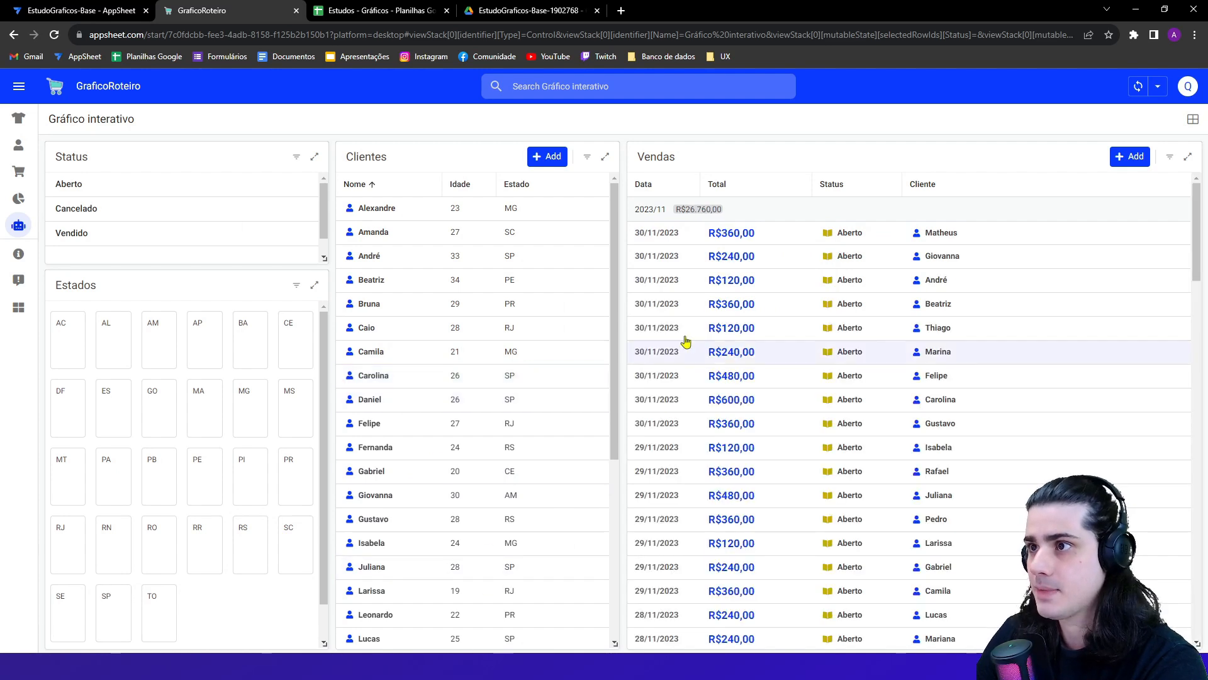
- Filter the clients by the state SP, examine the sales of several of them one at a time, and clear the SP filter
{"action": "left_click", "coordinate": [114, 604]}
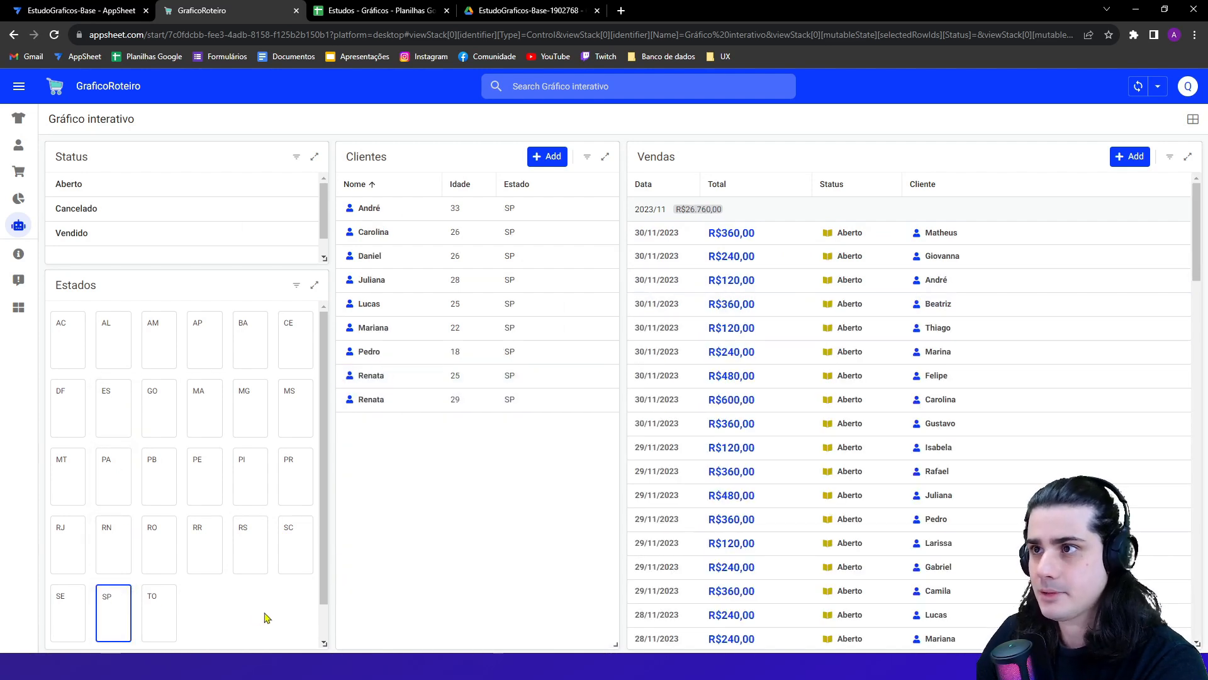
{"action": "left_click", "coordinate": [431, 414]}
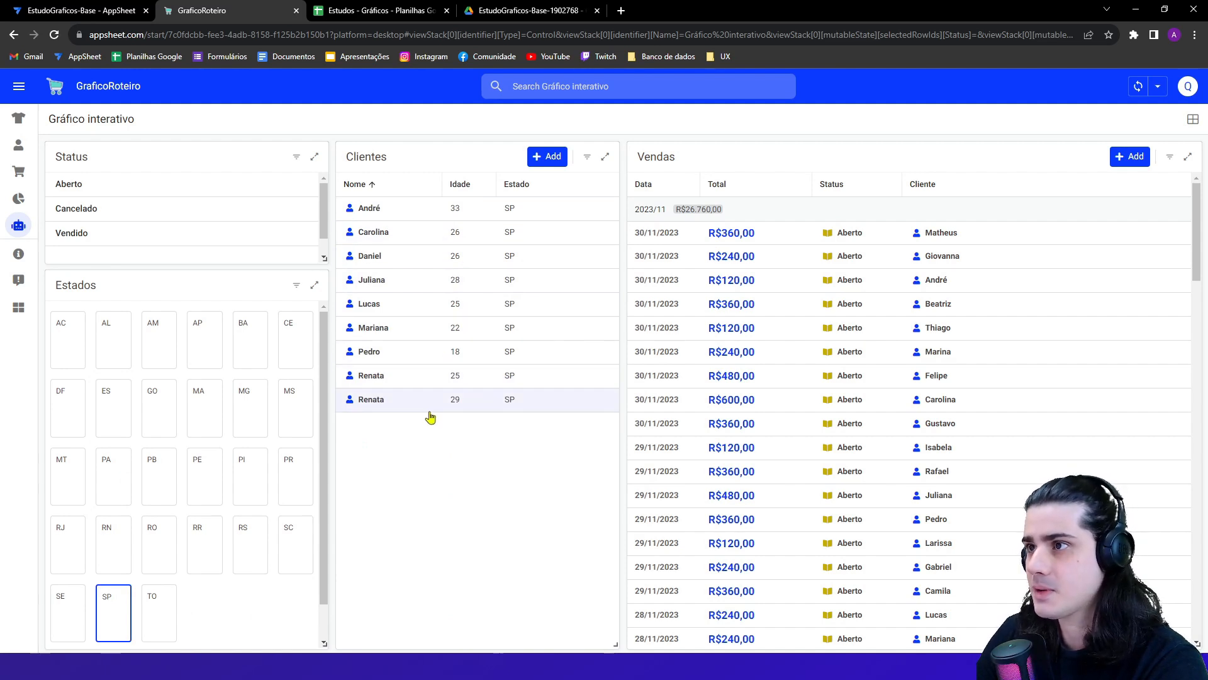
{"action": "left_click", "coordinate": [423, 377]}
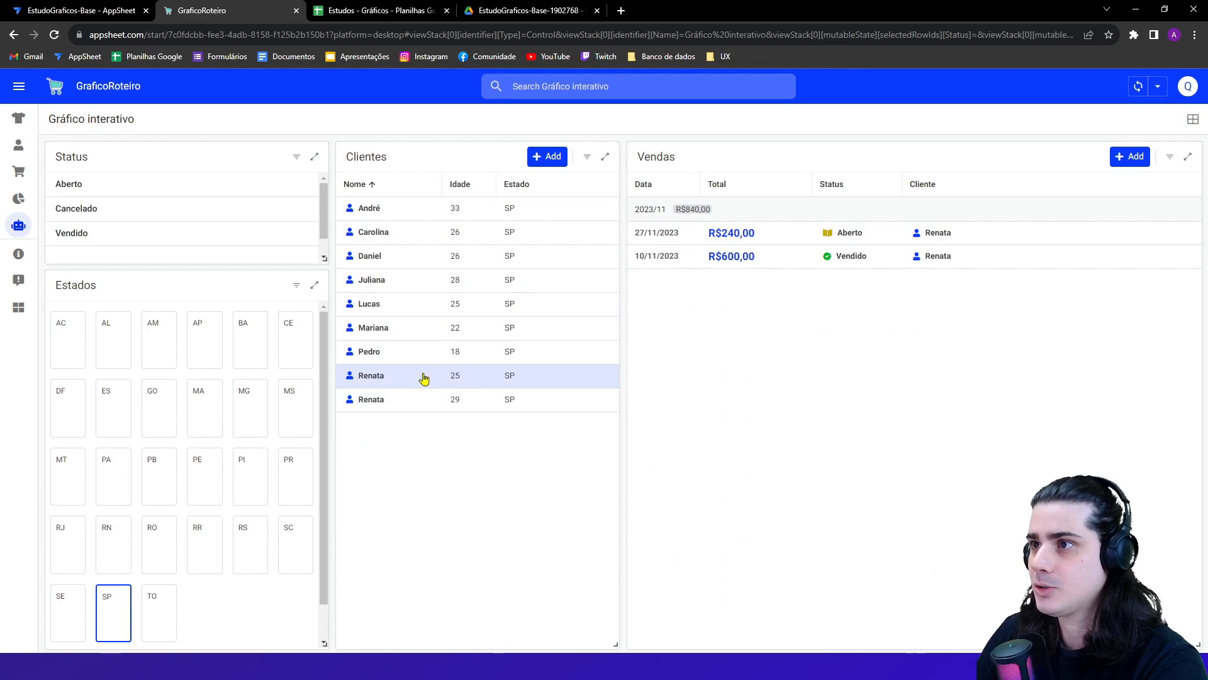
{"action": "left_click", "coordinate": [498, 353]}
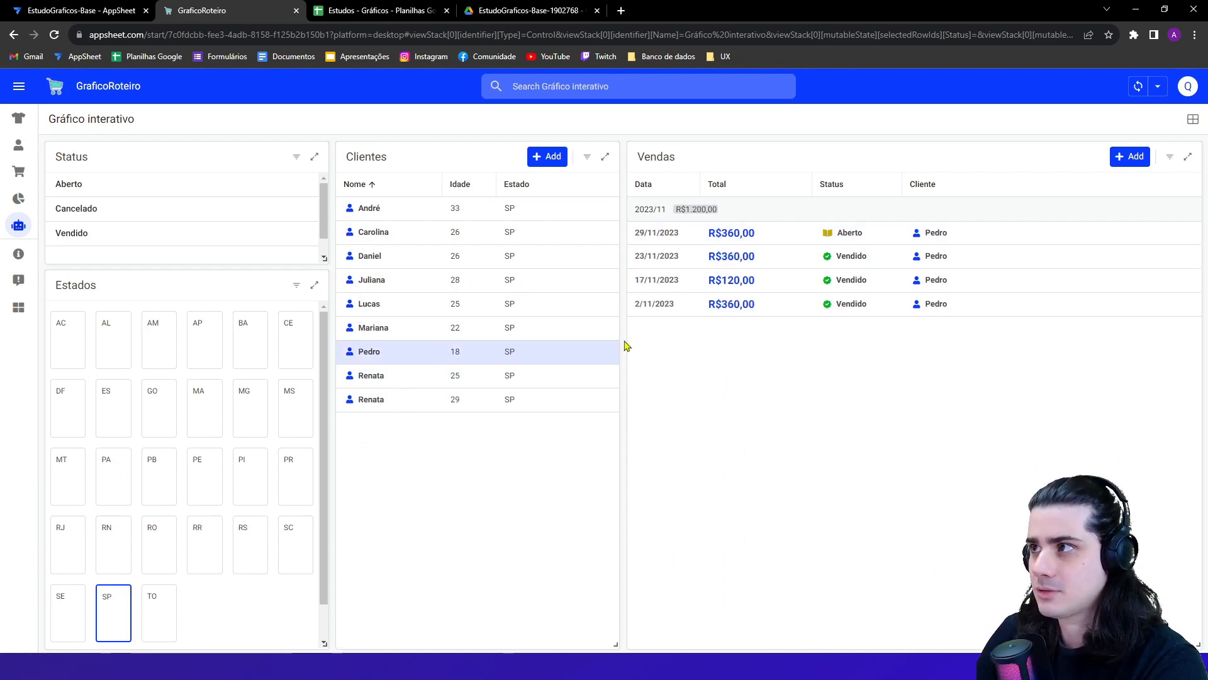
{"action": "left_click", "coordinate": [477, 328]}
{"action": "left_click", "coordinate": [487, 304]}
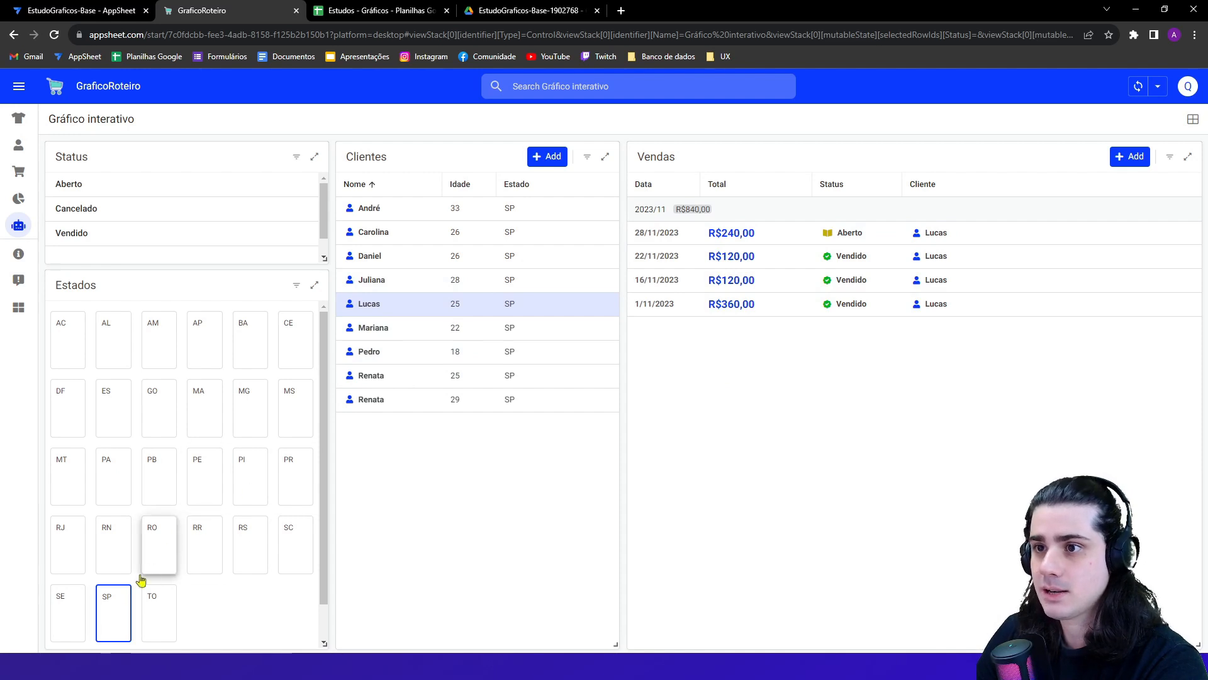
{"action": "left_click", "coordinate": [115, 598]}
{"action": "left_click", "coordinate": [365, 639]}
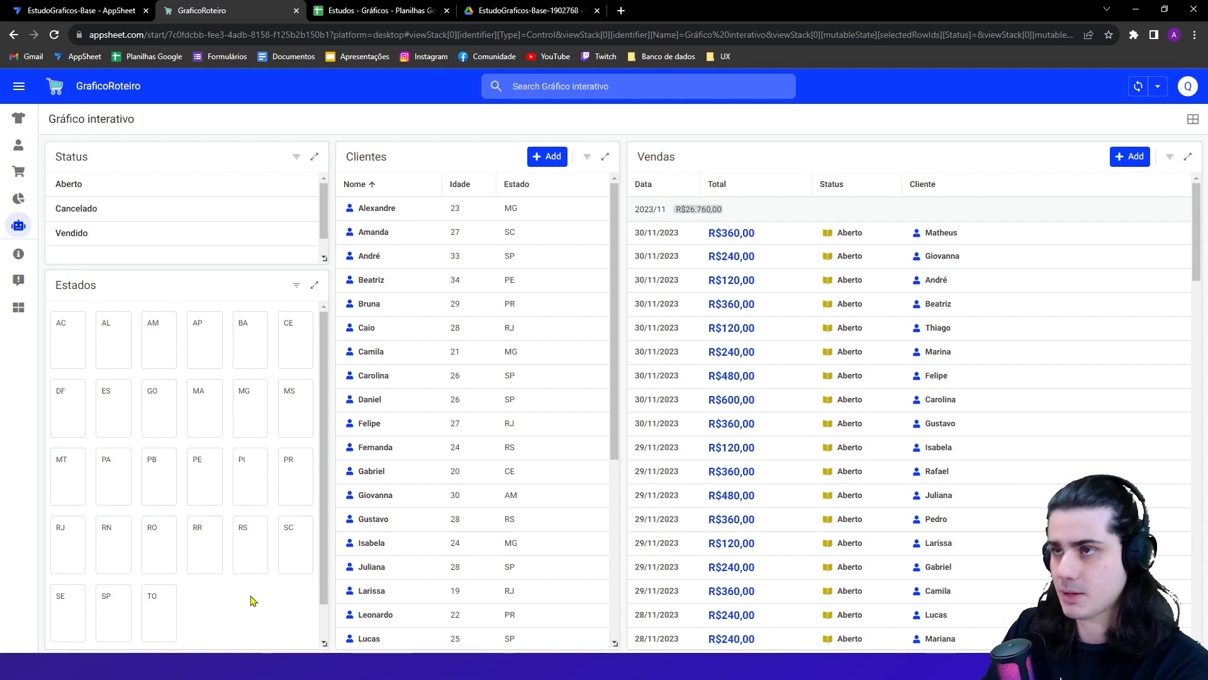
- Switch to the EstudoGraficos-Base editor in AppSheet and copy its web address
{"action": "left_click", "coordinate": [82, 10]}
{"action": "left_click", "coordinate": [255, 37]}
{"action": "key", "text": "ctrl+c"}
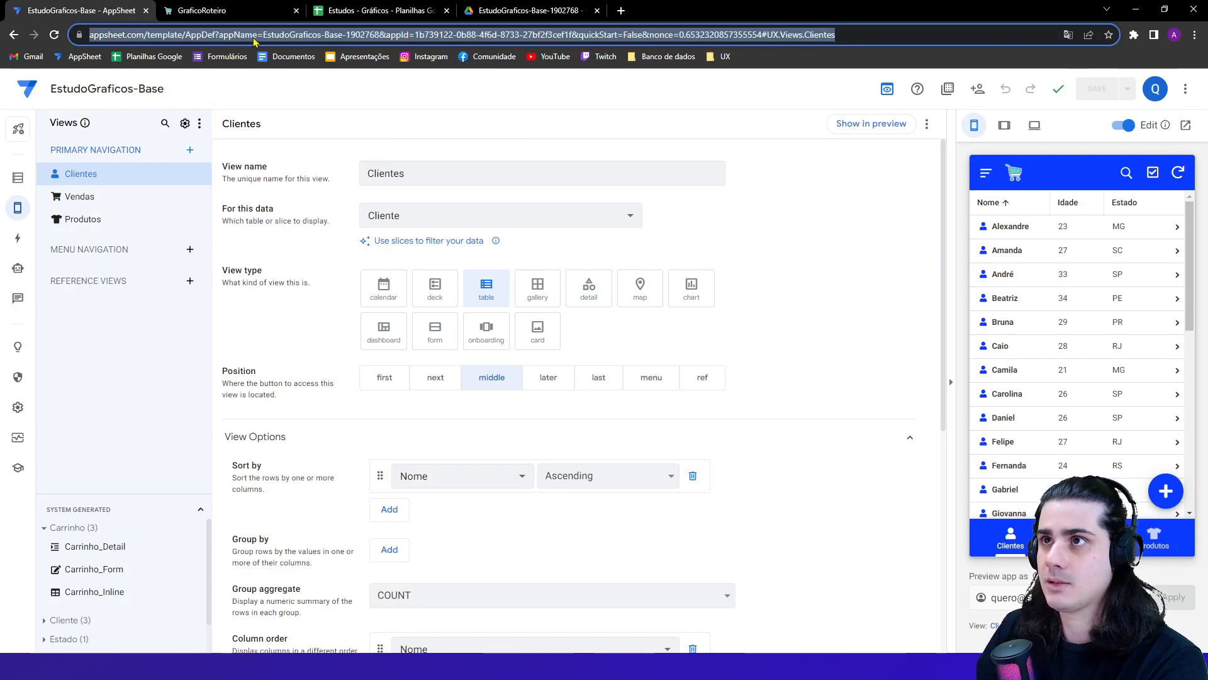
{"action": "left_click", "coordinate": [269, 103]}
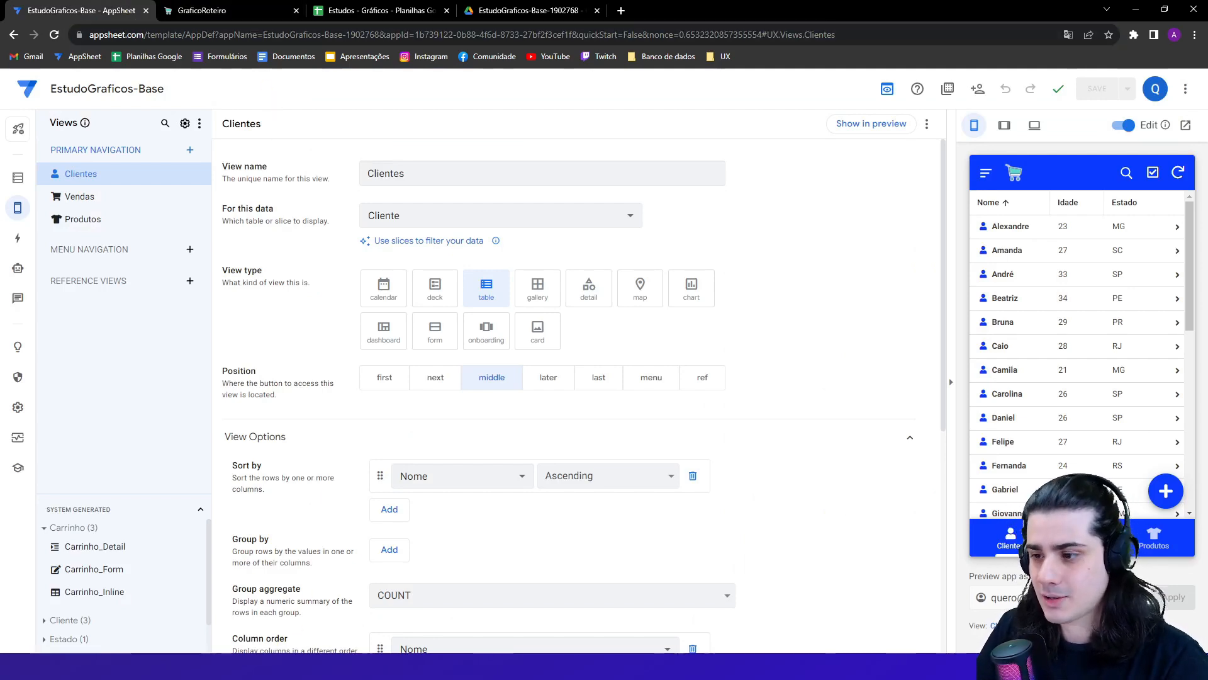
- Open the copied editor address in a new browser window at 100% zoom and examine the app's read-only notice
{"action": "key", "text": "ctrl+n"}
{"action": "key", "text": "ctrl+v"}
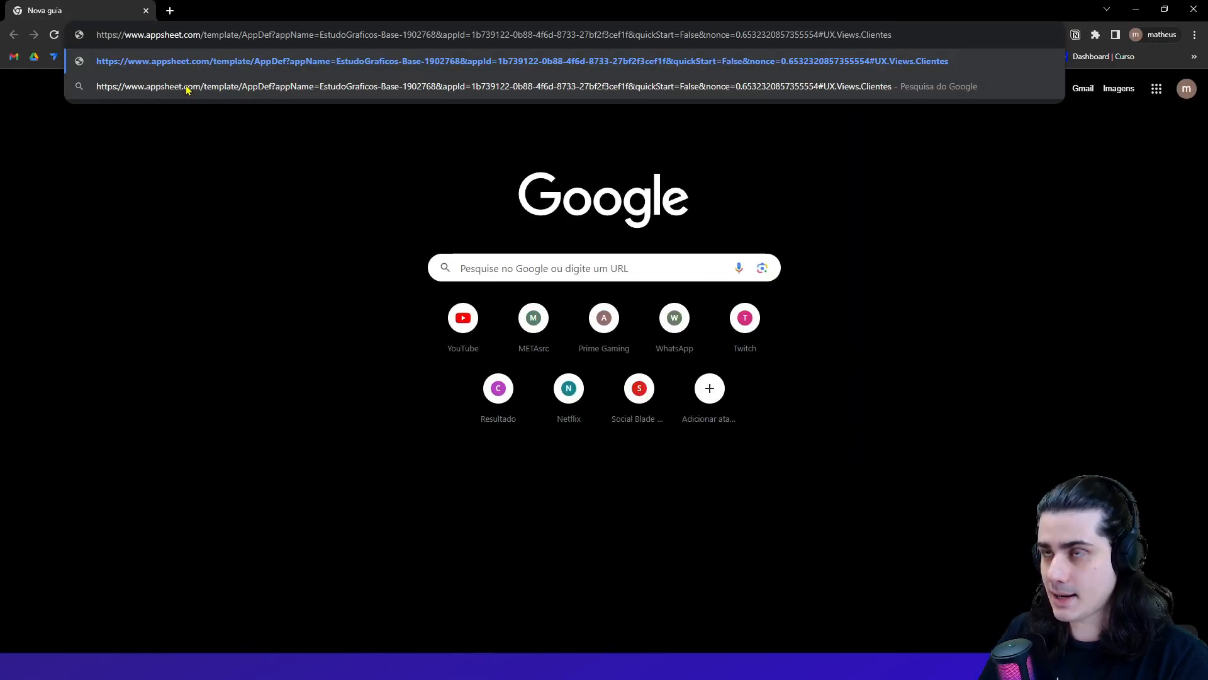
{"action": "key", "text": "Return"}
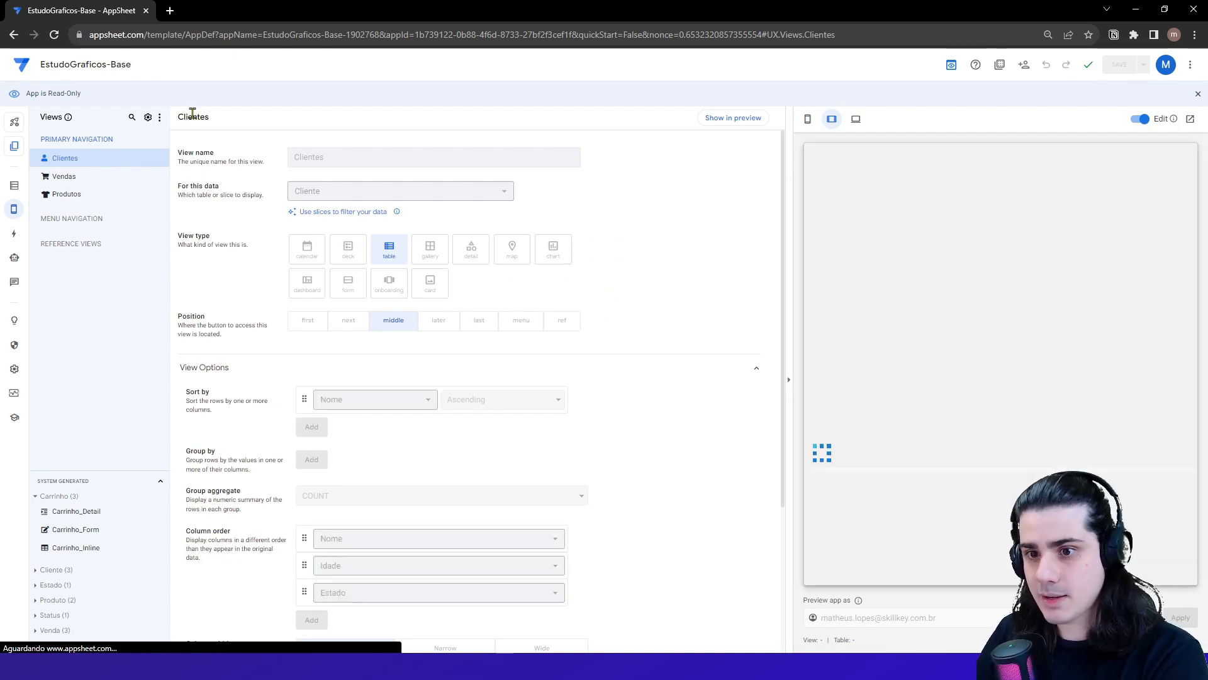
{"action": "key", "text": "ctrl+plus"}
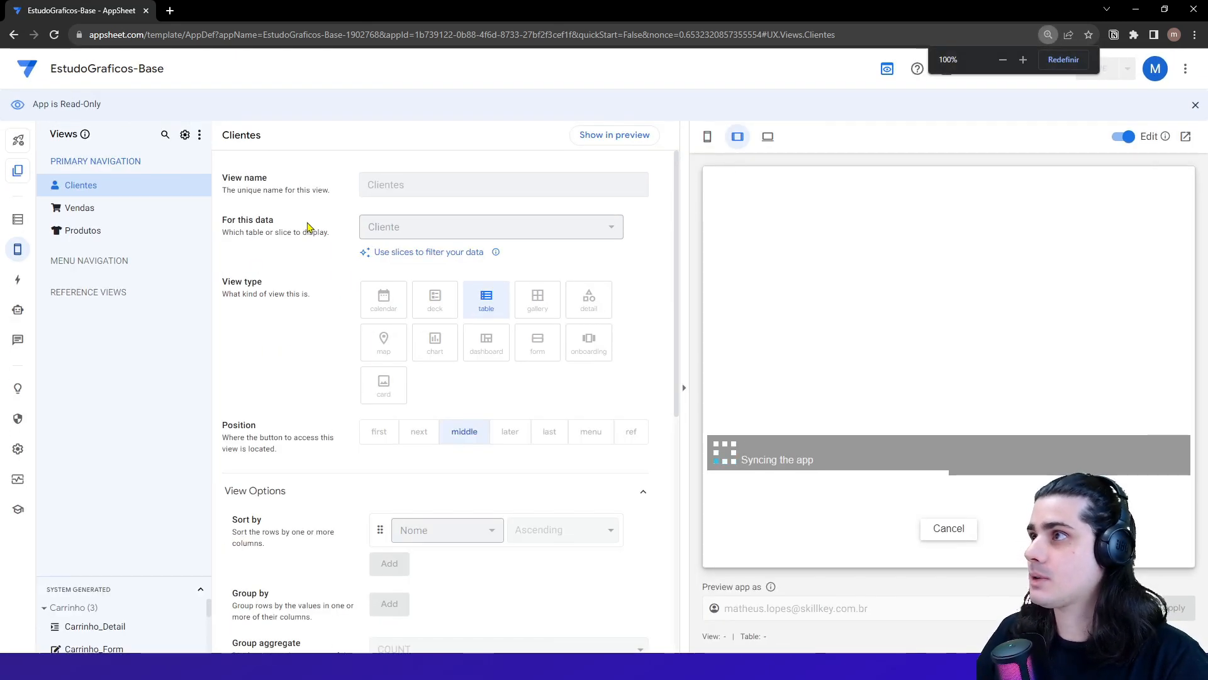
{"action": "left_click_drag", "start_coordinate": [33, 103], "coordinate": [109, 106]}
{"action": "left_click", "coordinate": [115, 107]}
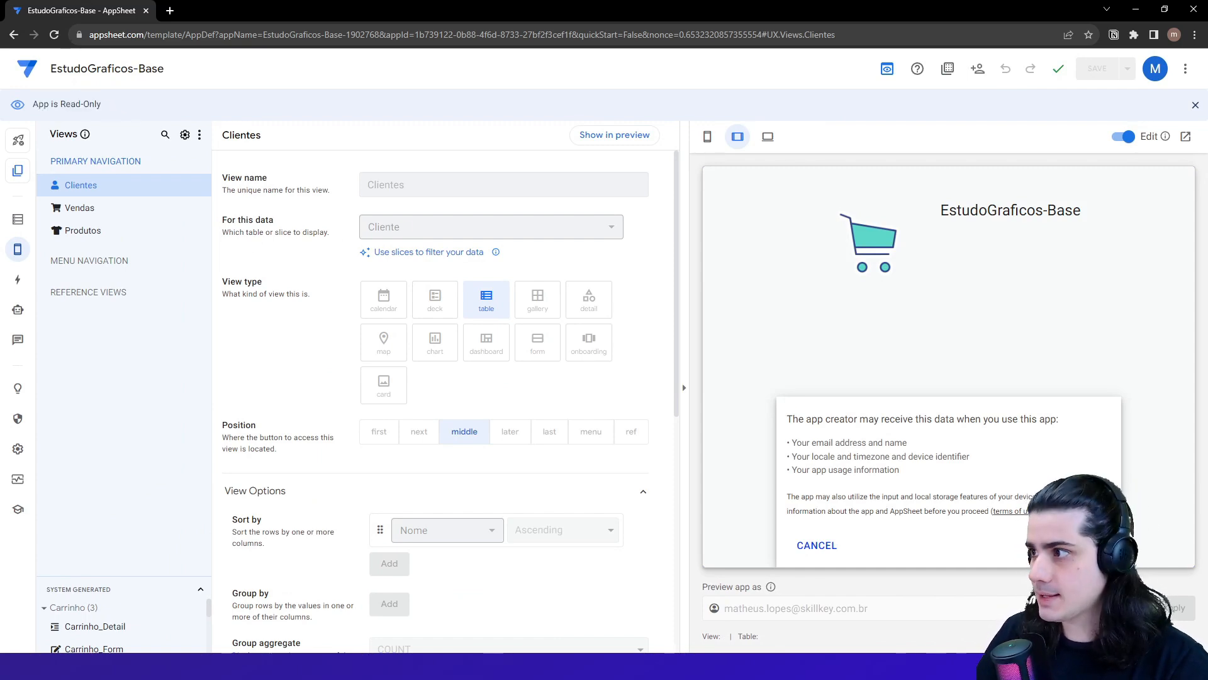
- Accept the data notice in the app preview and look through the Clientes, Vendas and Produtos views and the navigation menu
{"action": "left_click", "coordinate": [1081, 545]}
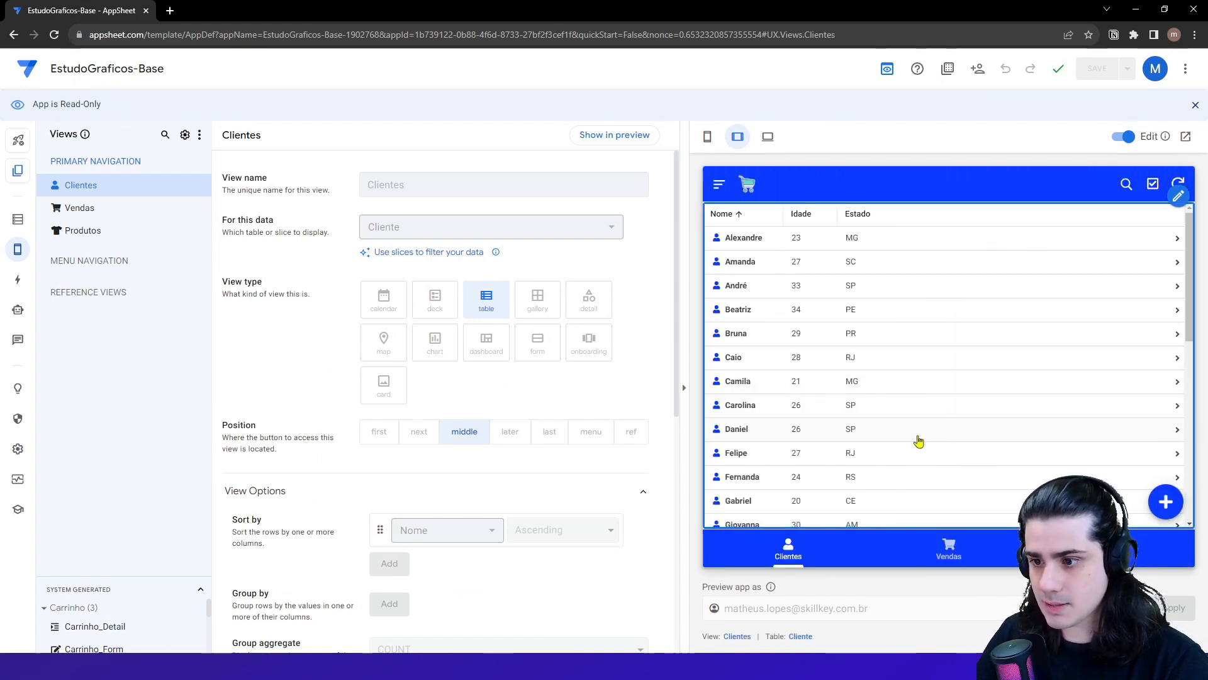
{"action": "left_click", "coordinate": [921, 546]}
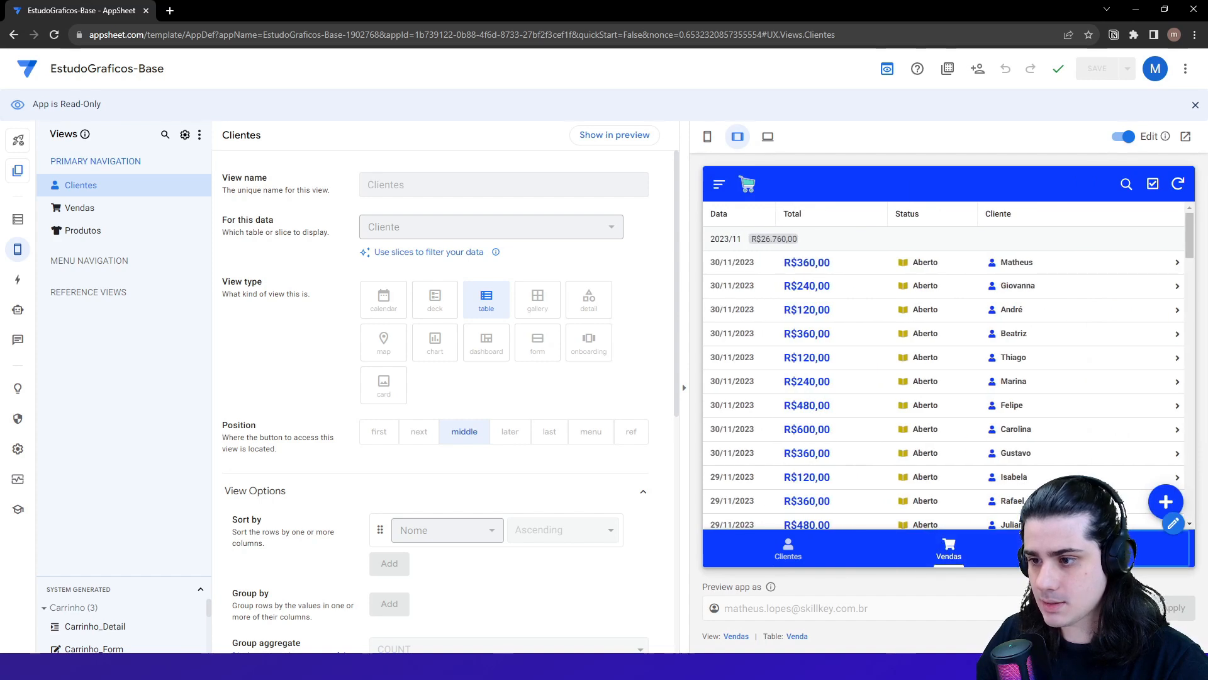
{"action": "left_click", "coordinate": [1110, 546]}
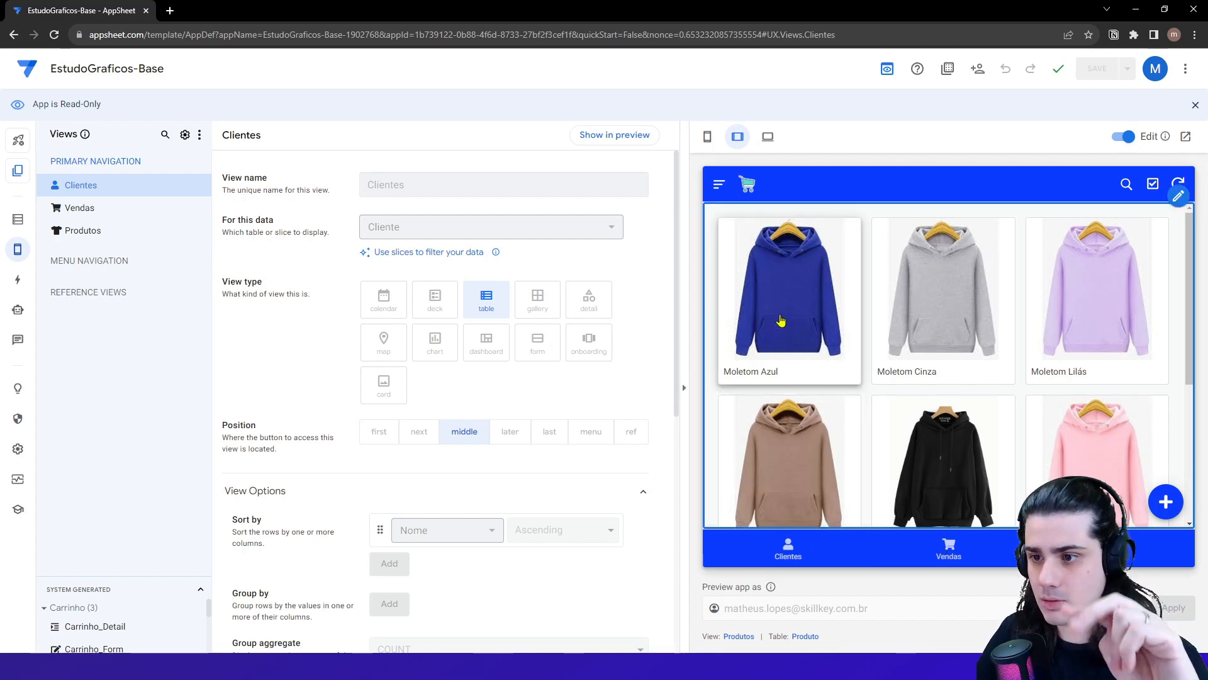
{"action": "left_click", "coordinate": [722, 190]}
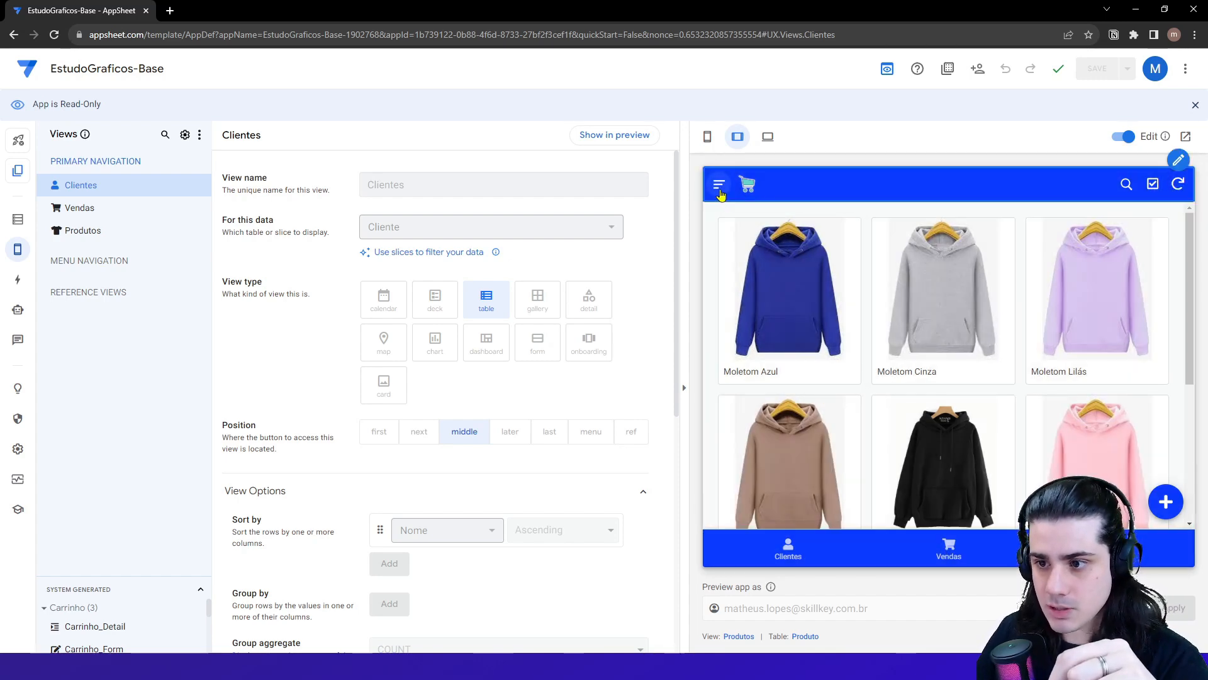
{"action": "left_click", "coordinate": [720, 187]}
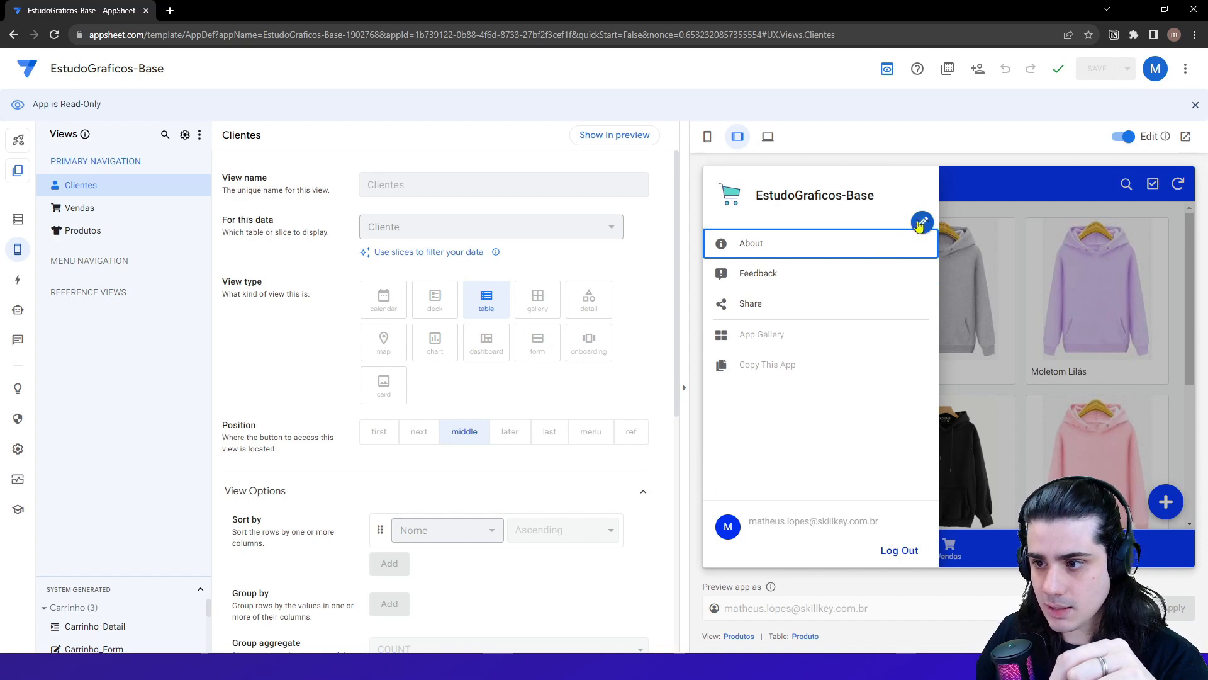
{"action": "left_click", "coordinate": [950, 208]}
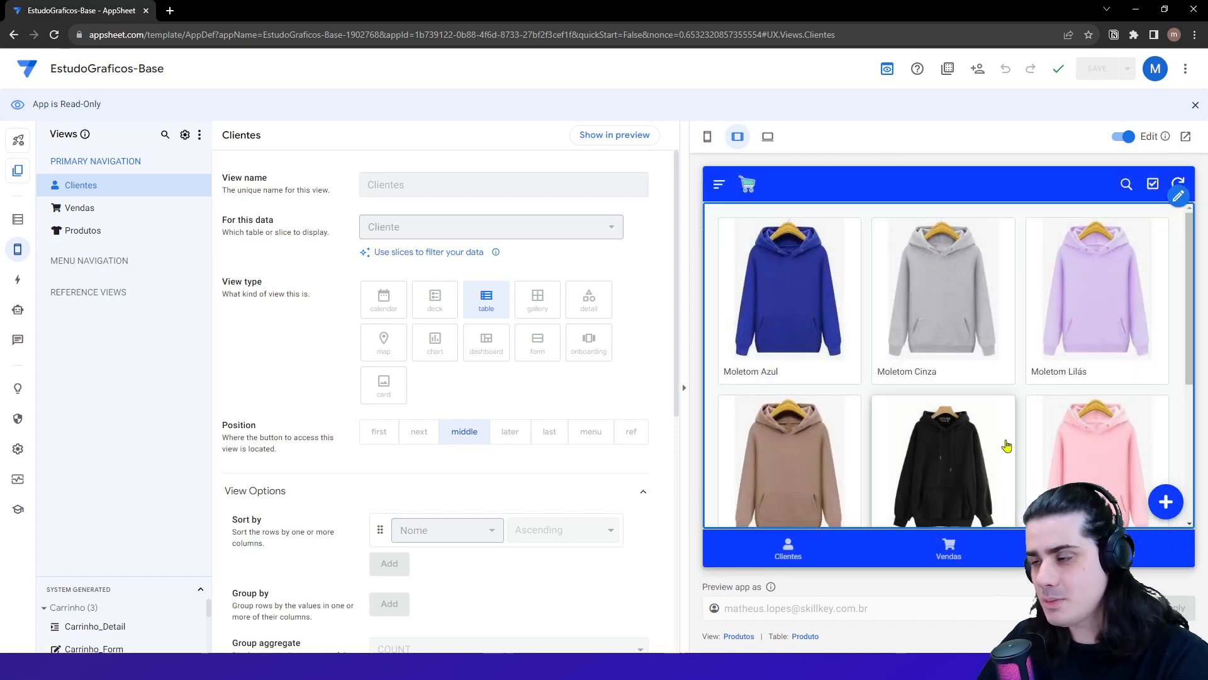
{"action": "left_click", "coordinate": [949, 548]}
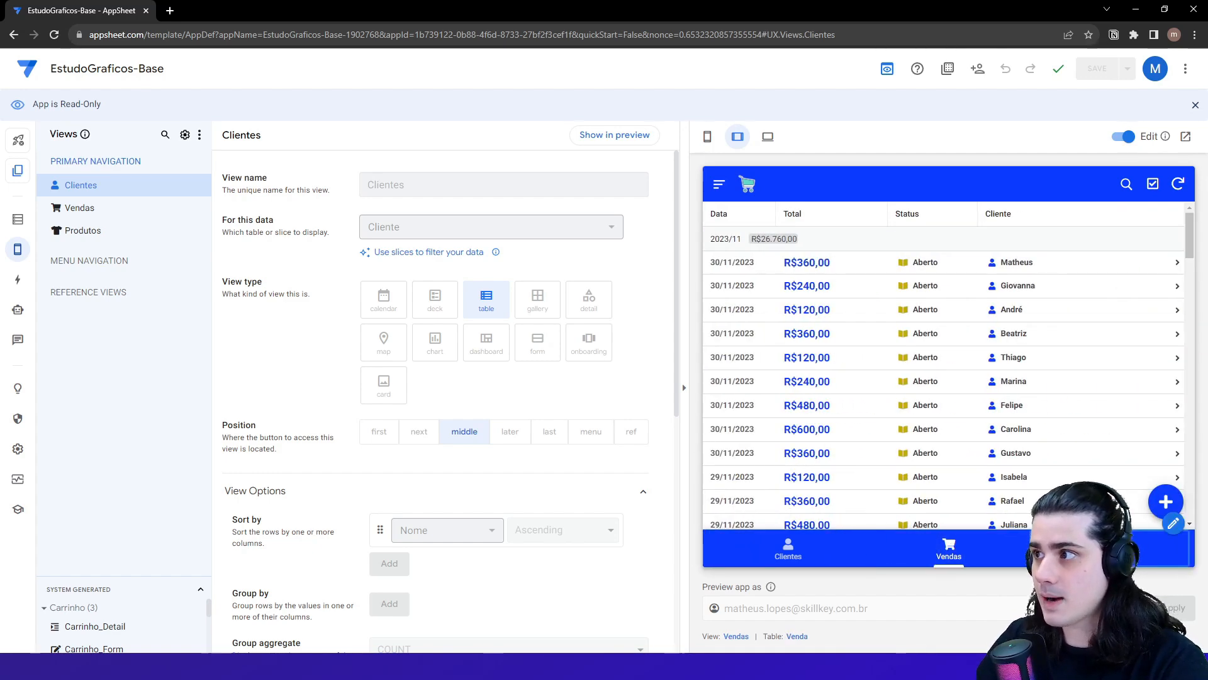
{"action": "left_click", "coordinate": [788, 548]}
{"action": "left_click", "coordinate": [1133, 566]}
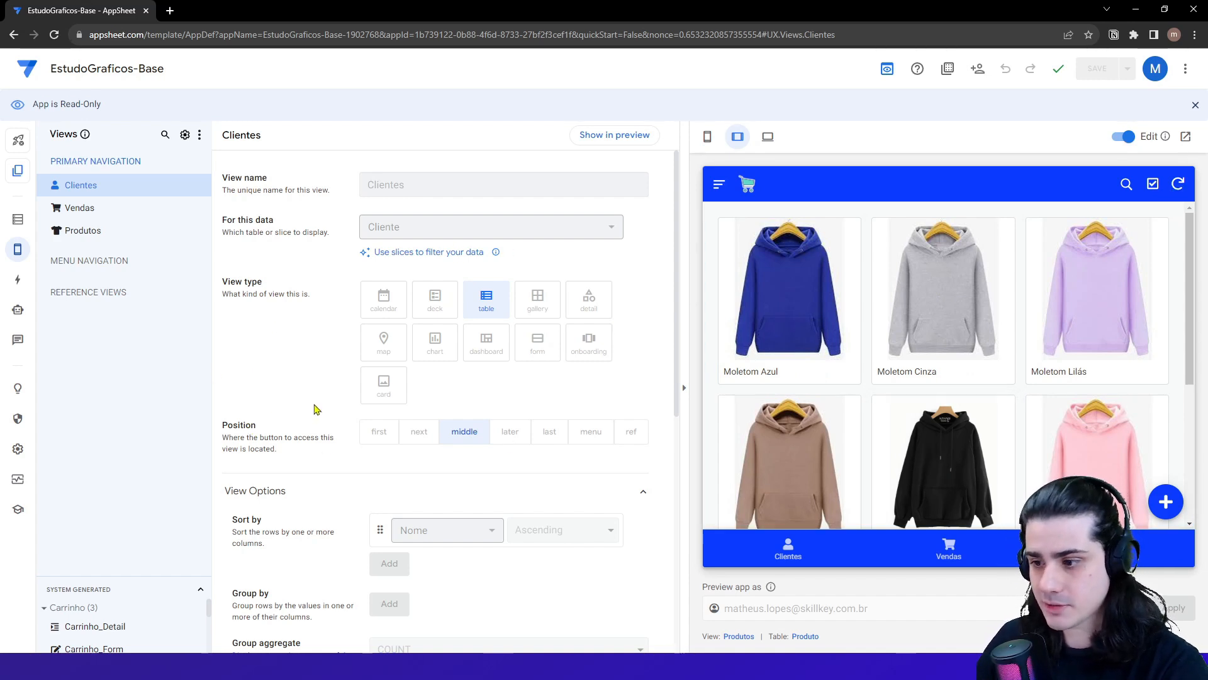
- Examine the name and data options for copying the read-only app, dismiss the copy without making it, and close this browser window
{"action": "left_click", "coordinate": [19, 172]}
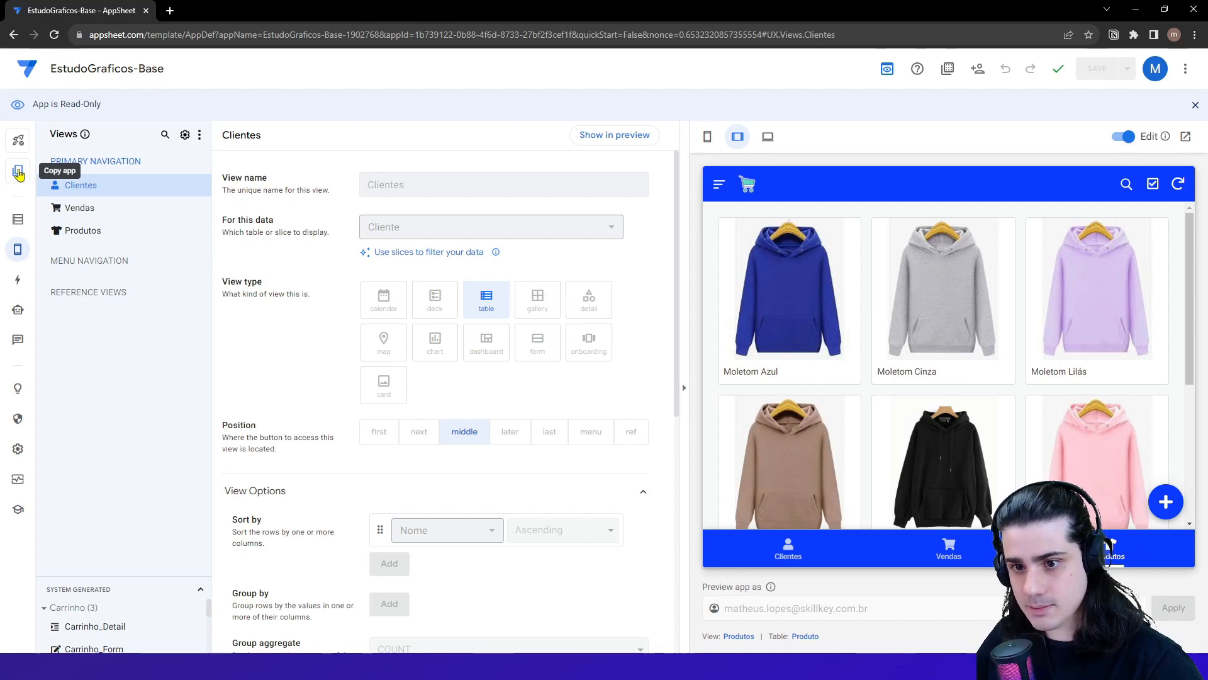
{"action": "left_click", "coordinate": [19, 172]}
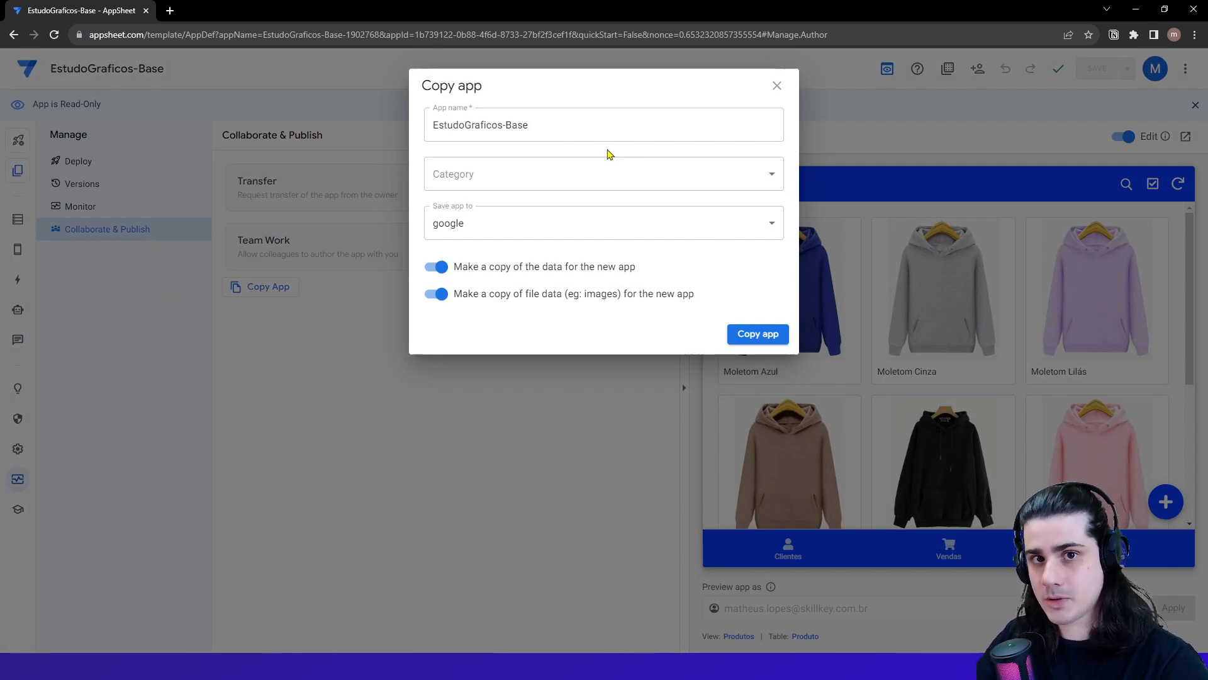
{"action": "triple_click", "coordinate": [579, 126]}
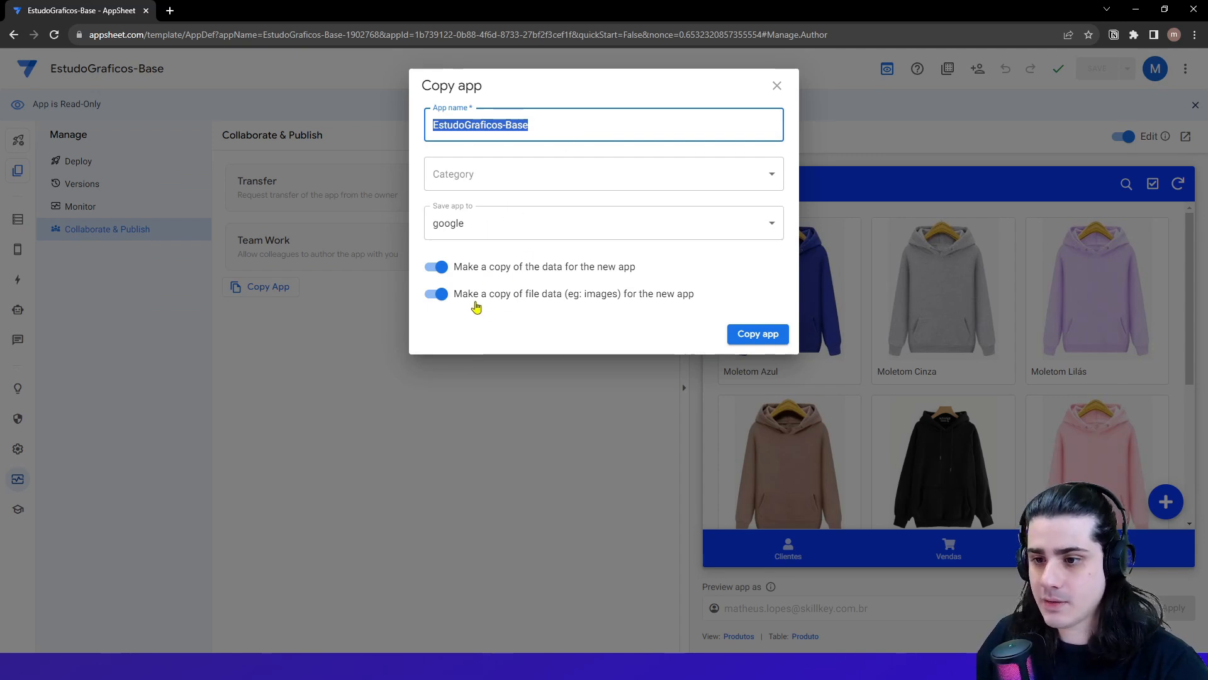
{"action": "left_click", "coordinate": [508, 346]}
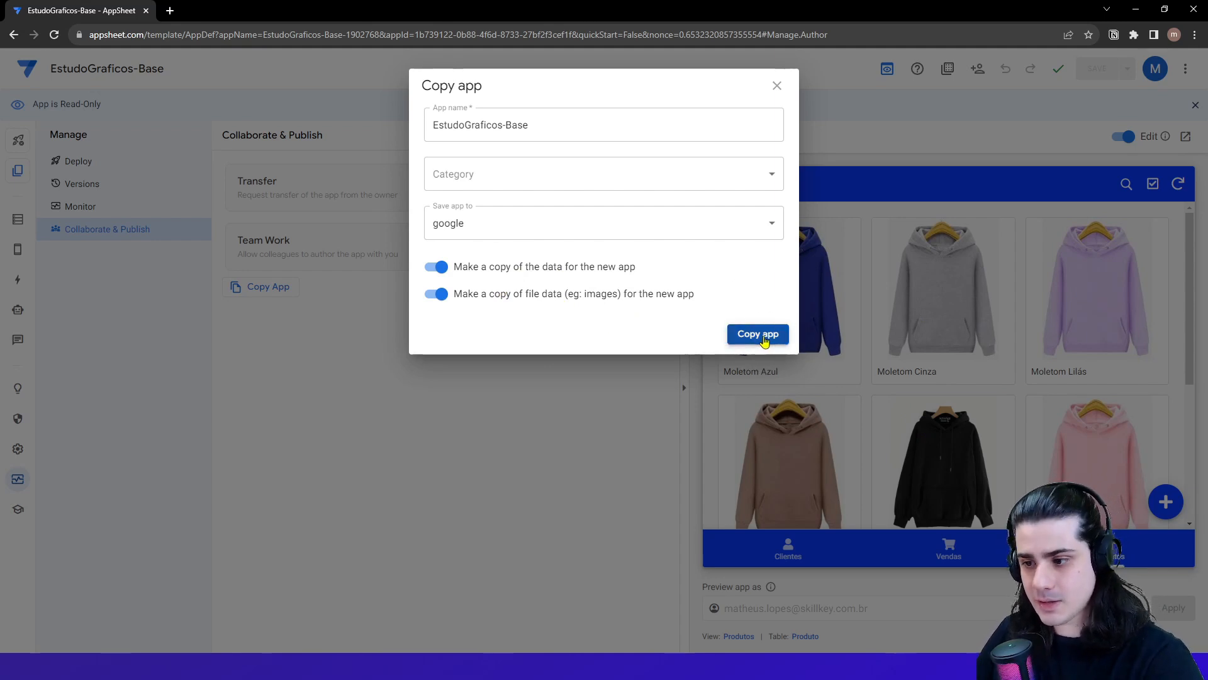
{"action": "left_click", "coordinate": [777, 86]}
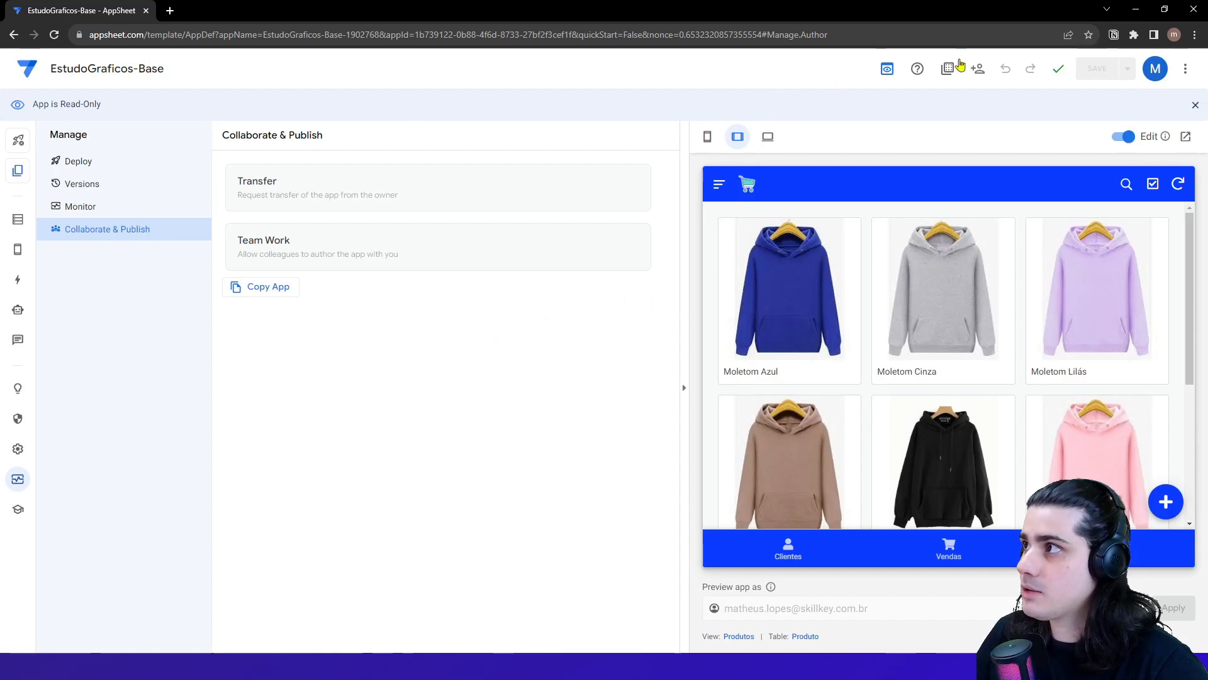
{"action": "left_click", "coordinate": [1193, 9]}
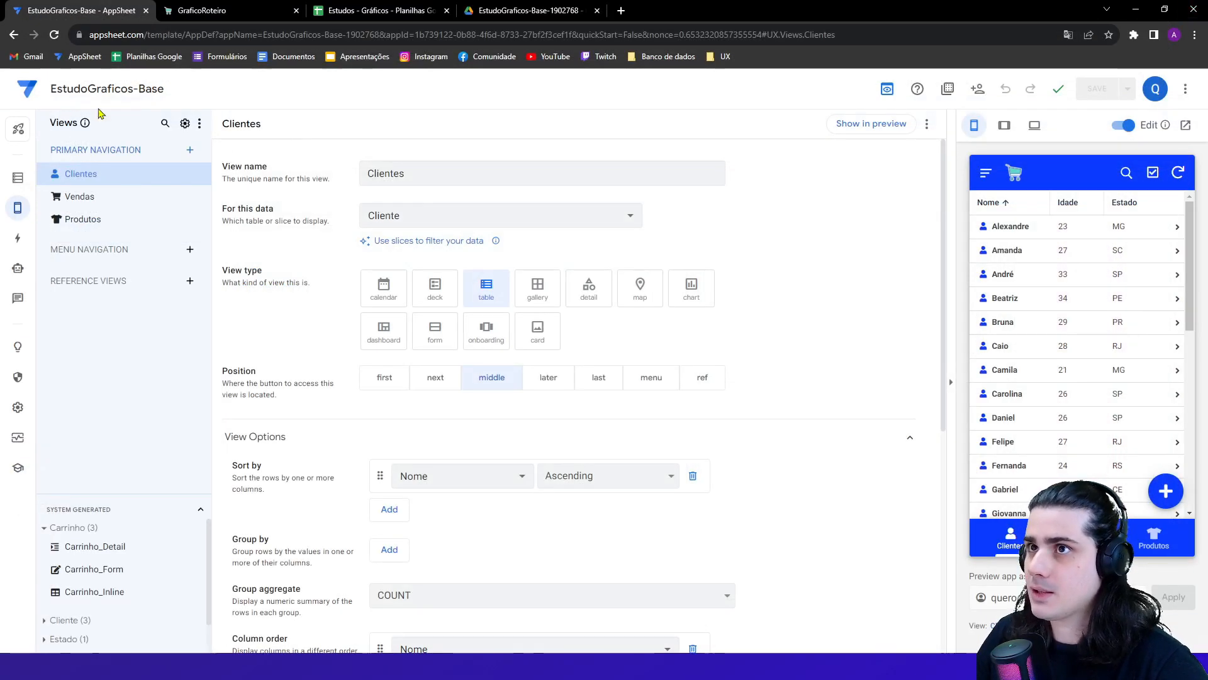
- Copy the EstudoGraficos-Base app under the name EstudoGraficos-YouTube, including copies of its data and file data
{"action": "left_click", "coordinate": [24, 93]}
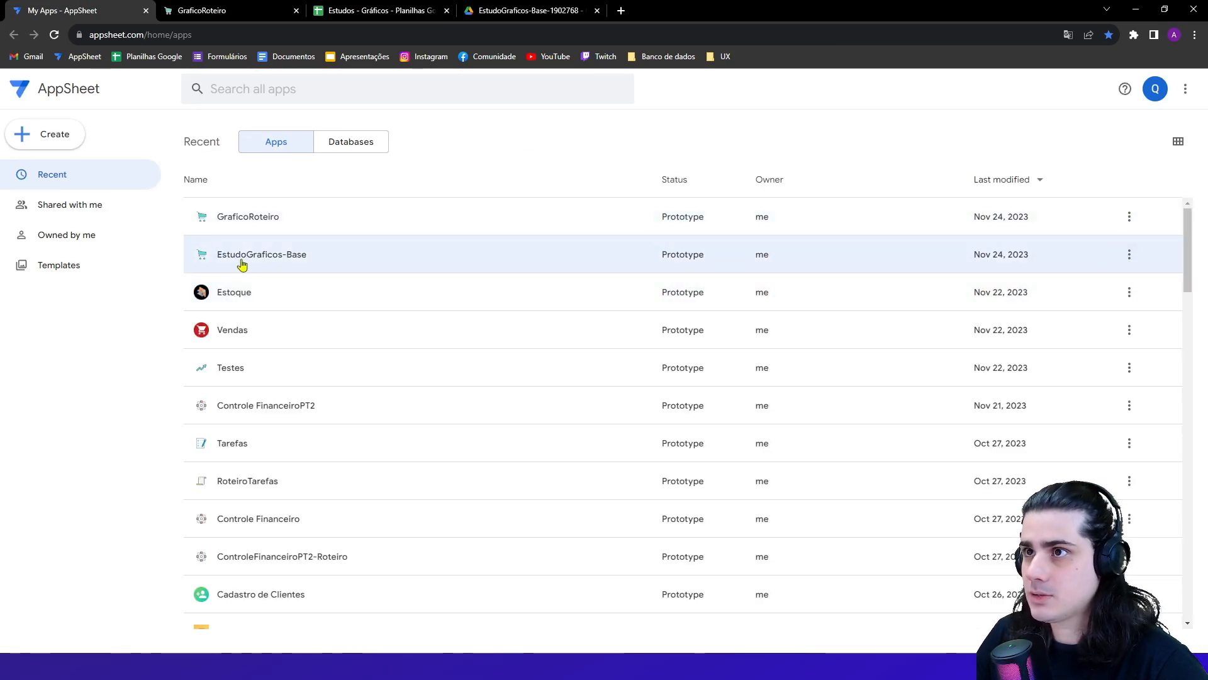
{"action": "left_click", "coordinate": [1129, 256]}
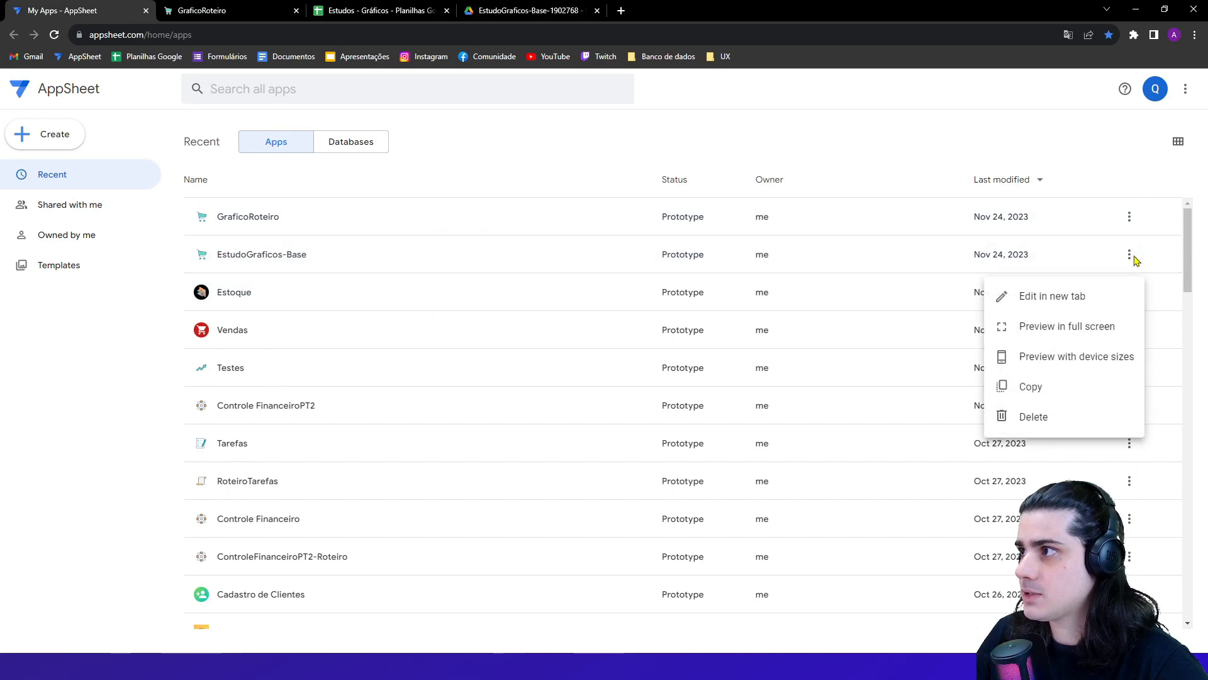
{"action": "left_click", "coordinate": [1032, 386]}
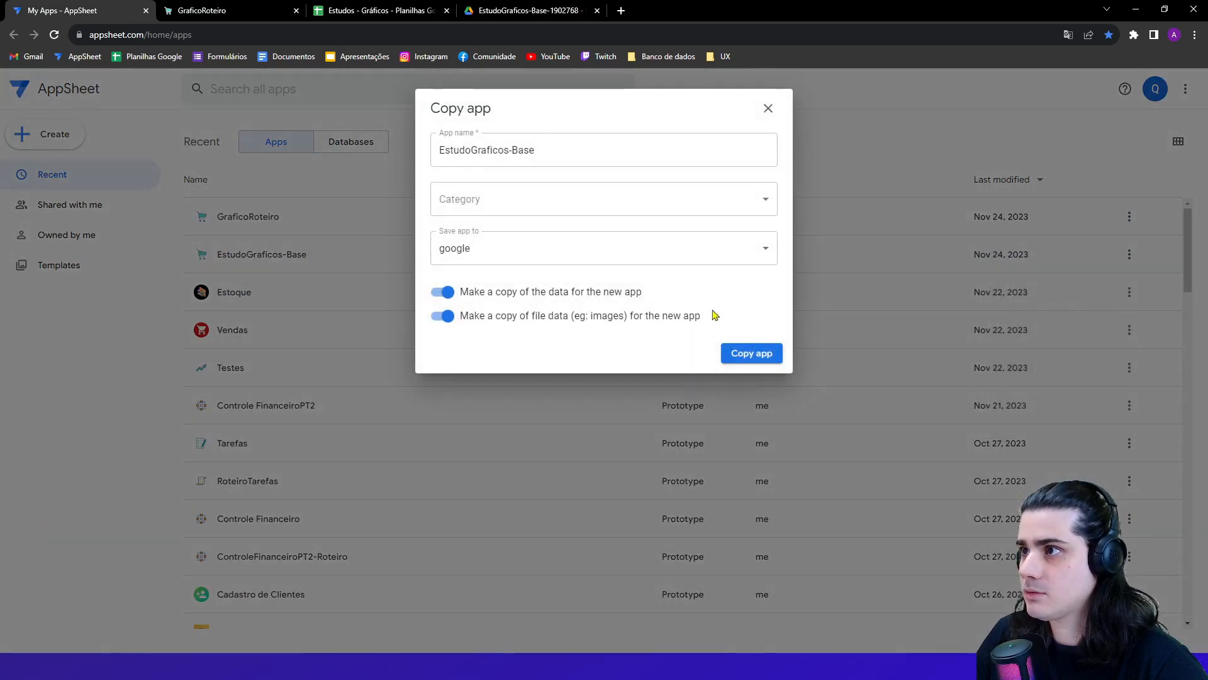
{"action": "left_click", "coordinate": [534, 150]}
{"action": "left_click_drag", "start_coordinate": [516, 152], "coordinate": [556, 152]}
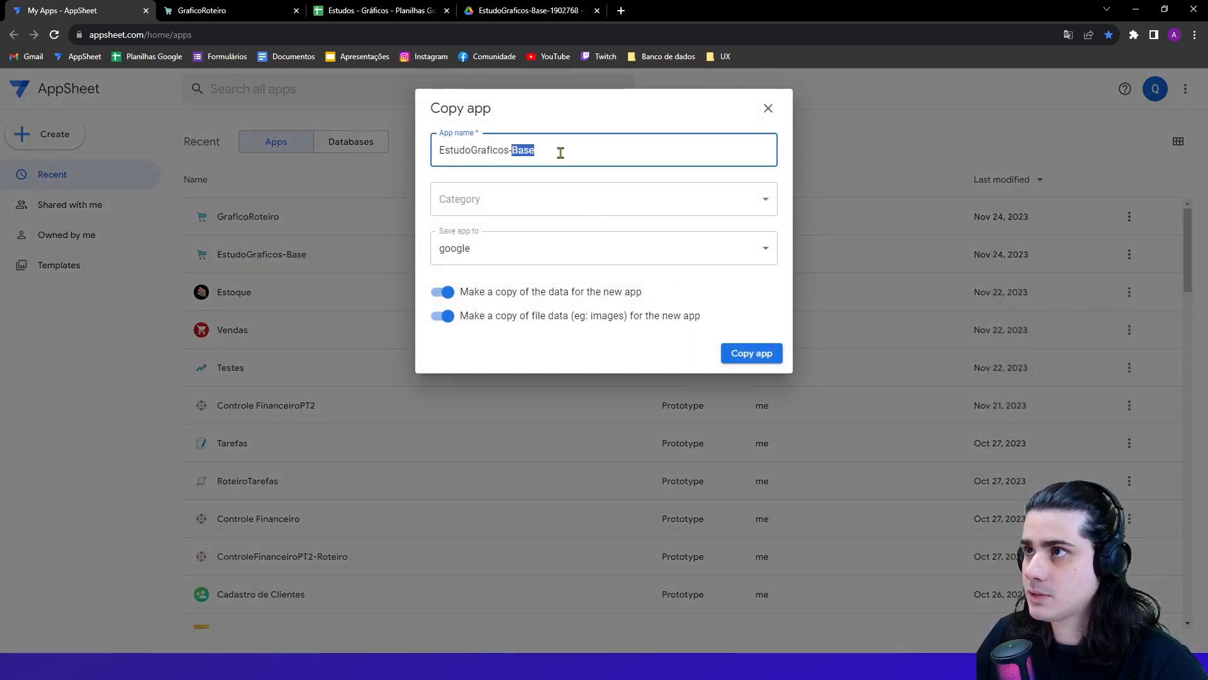
{"action": "type", "text": "Yo"}
{"action": "key", "text": "Caps_Lock"}
{"action": "type", "text": "uTub"}
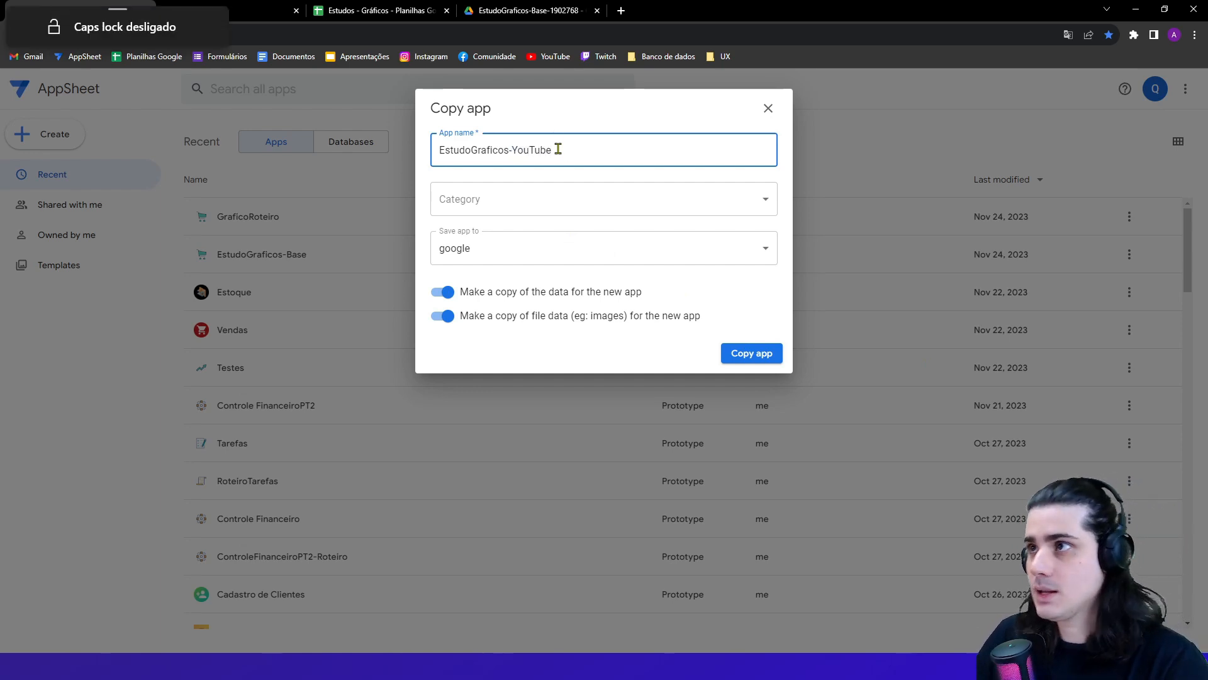
{"action": "left_click", "coordinate": [590, 177]}
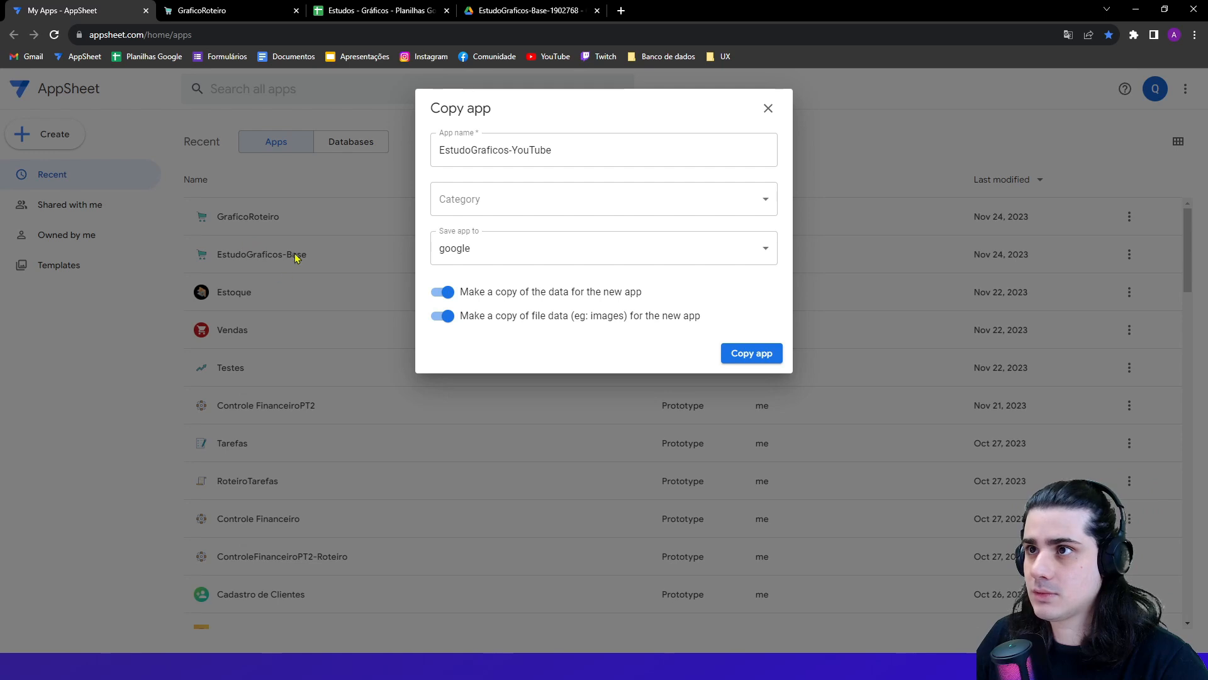
{"action": "left_click", "coordinate": [765, 355]}
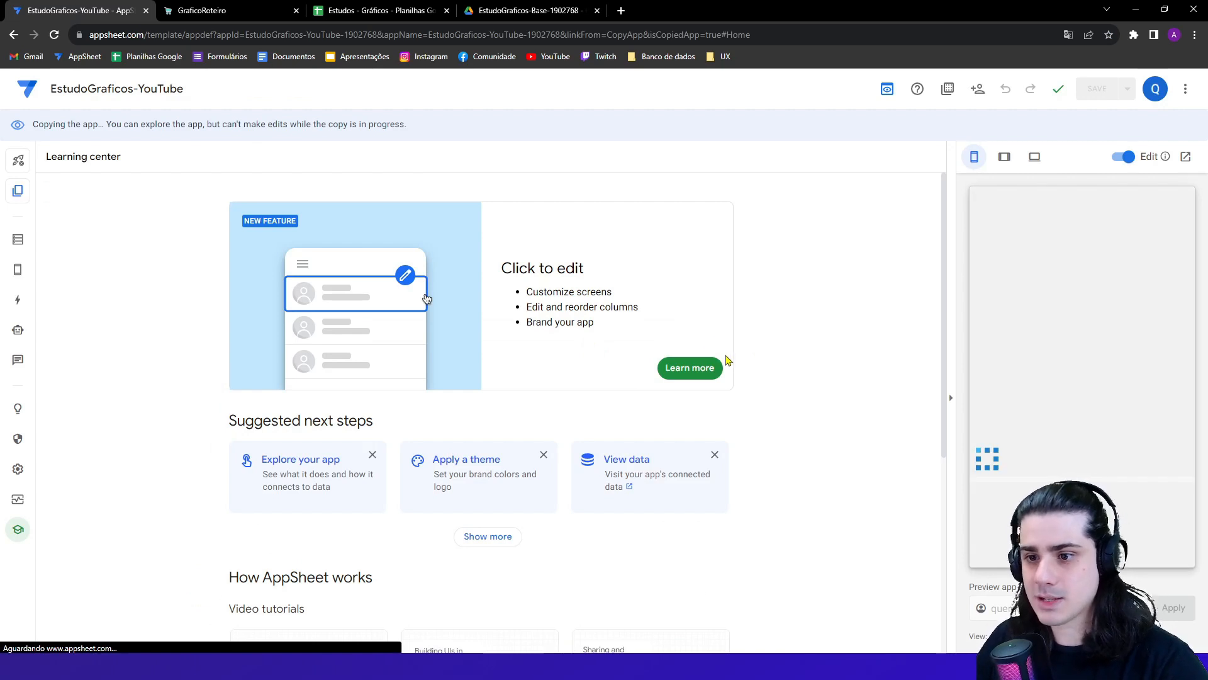
- Examine the copy progress notice and the copied app's Carrinho table columns, with the app preview at tablet size
{"action": "left_click_drag", "start_coordinate": [134, 128], "coordinate": [345, 129]}
{"action": "left_click", "coordinate": [253, 148]}
{"action": "left_click", "coordinate": [345, 145]}
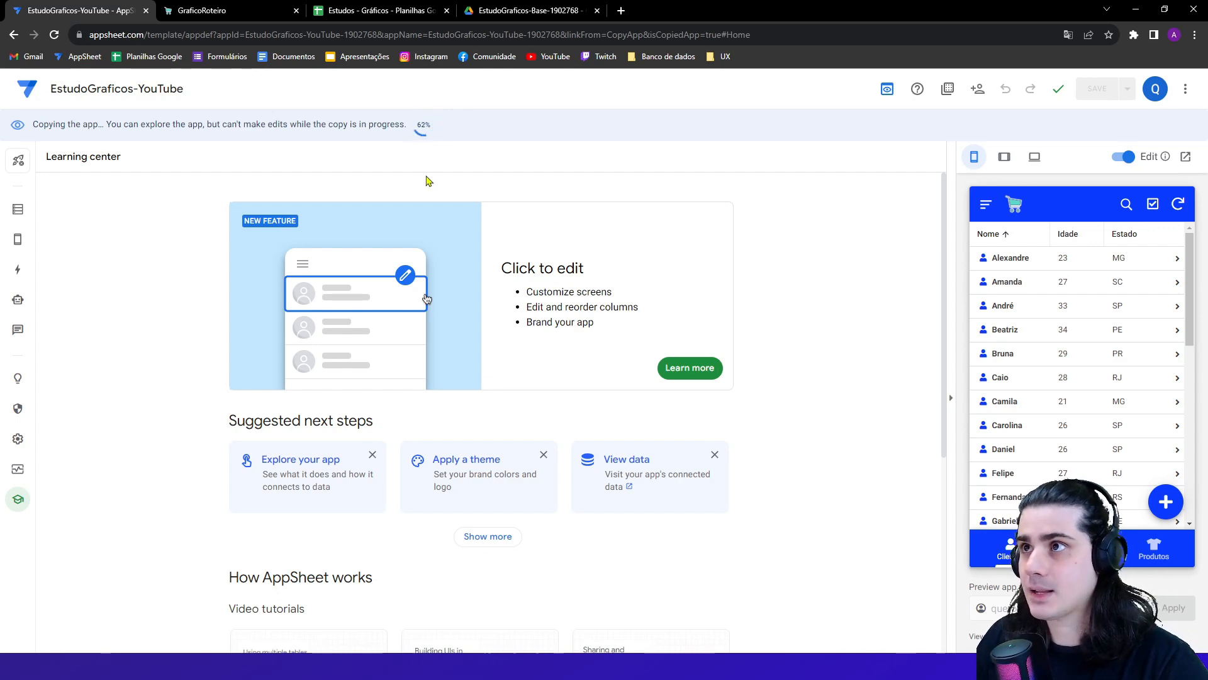
{"action": "left_click", "coordinate": [27, 215]}
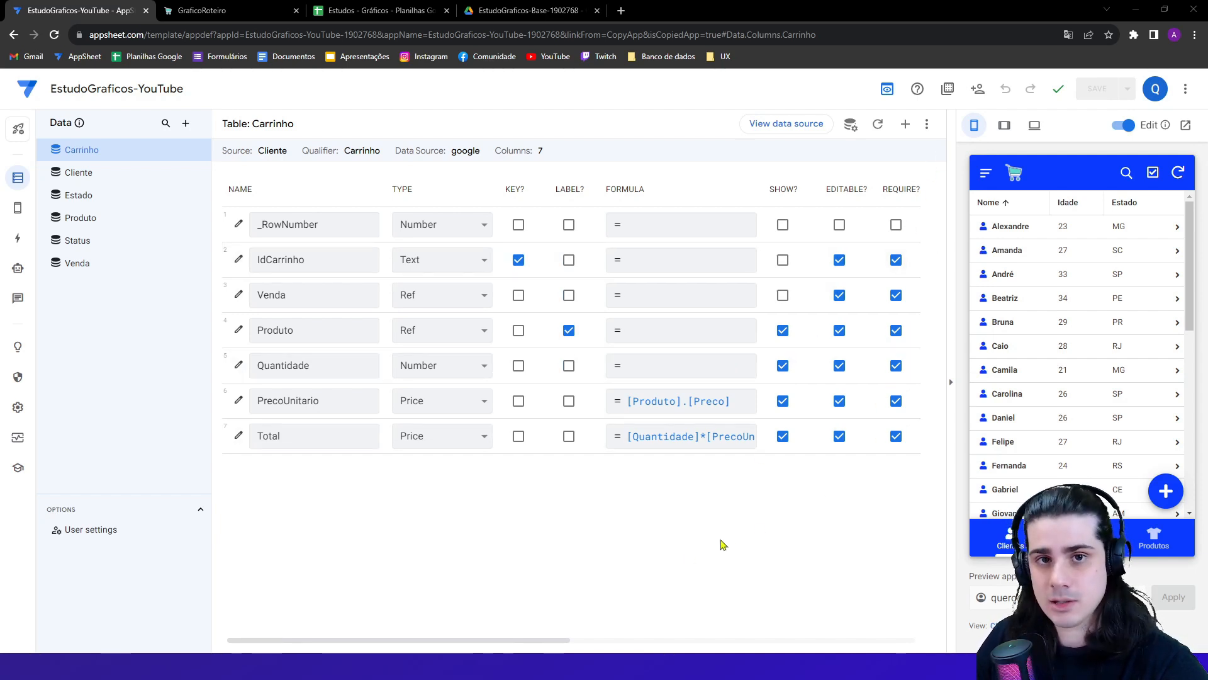
{"action": "left_click", "coordinate": [1005, 125]}
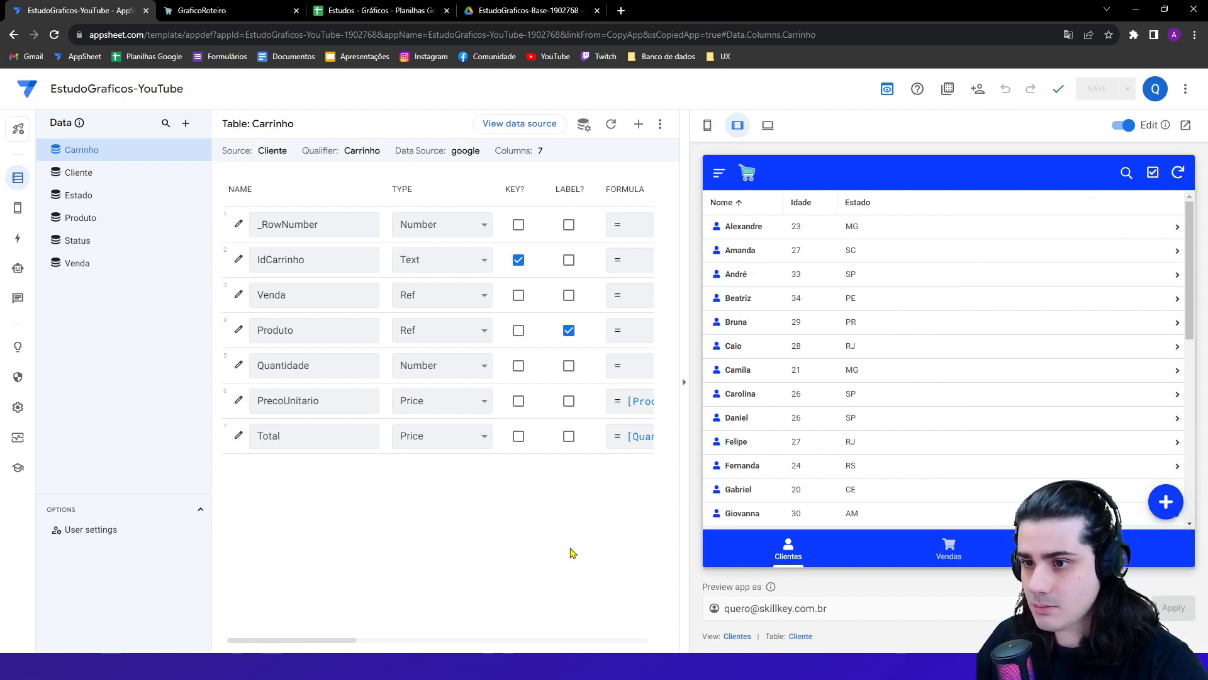
{"action": "mouse_move", "coordinate": [1159, 527]}
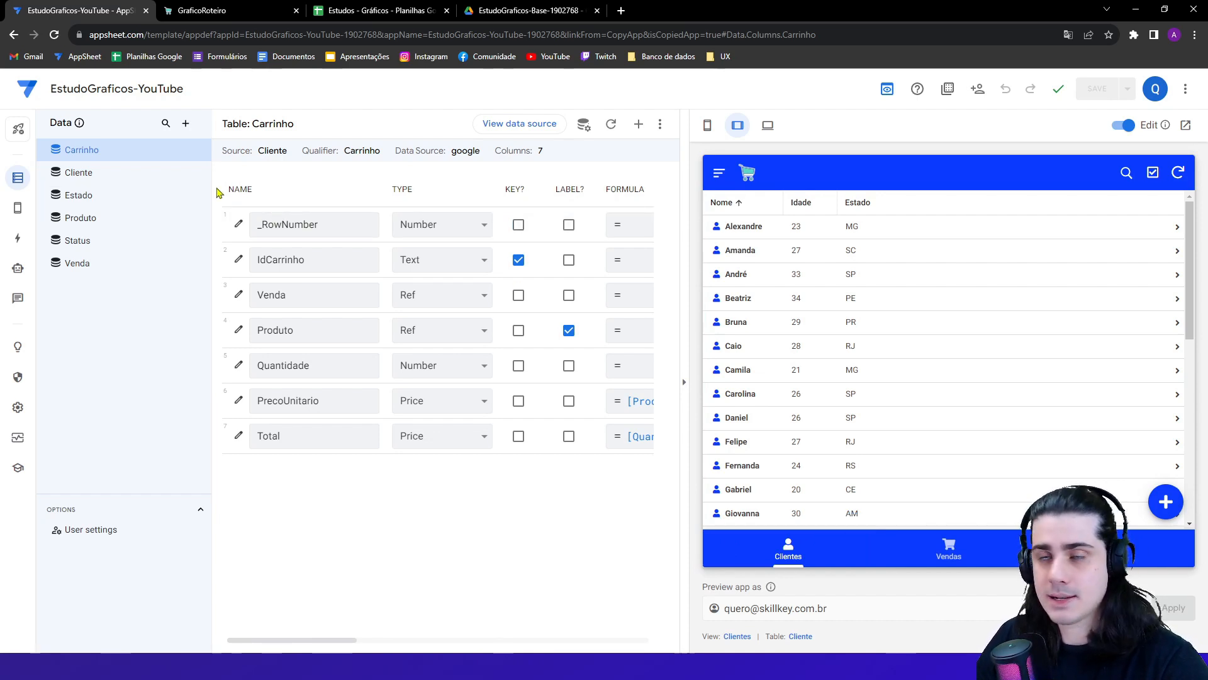
- Return the app preview to phone size and create a new view in the app's primary navigation
{"action": "left_click", "coordinate": [21, 209]}
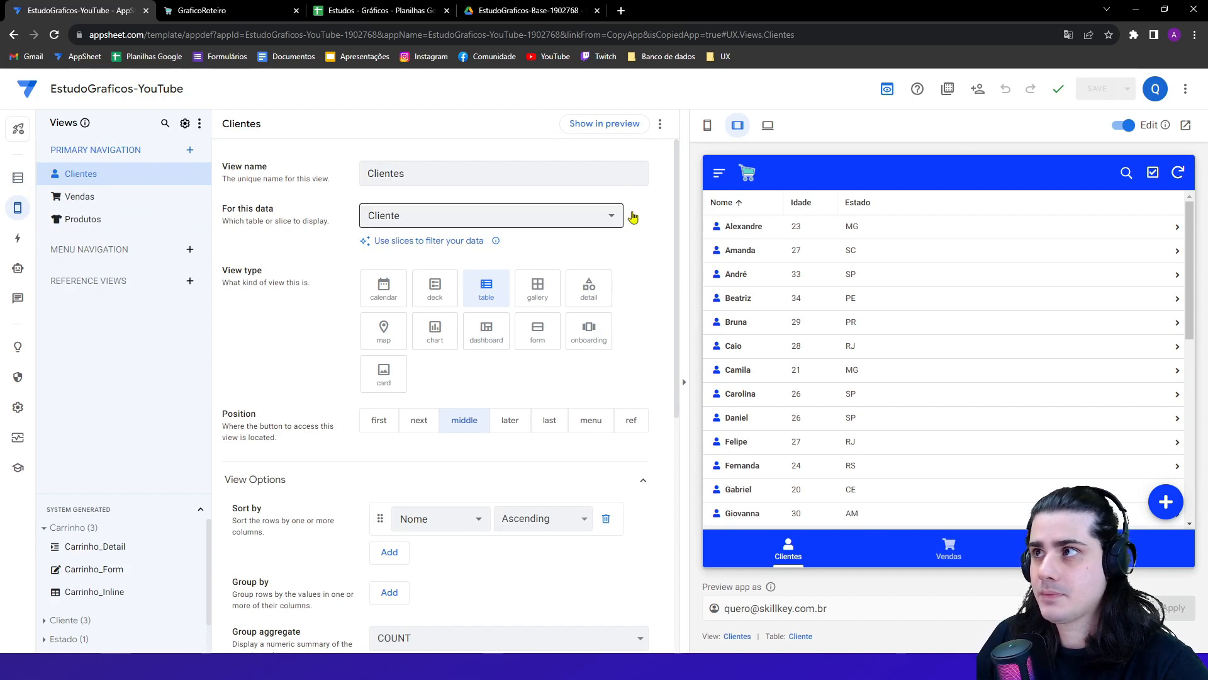
{"action": "left_click", "coordinate": [707, 125]}
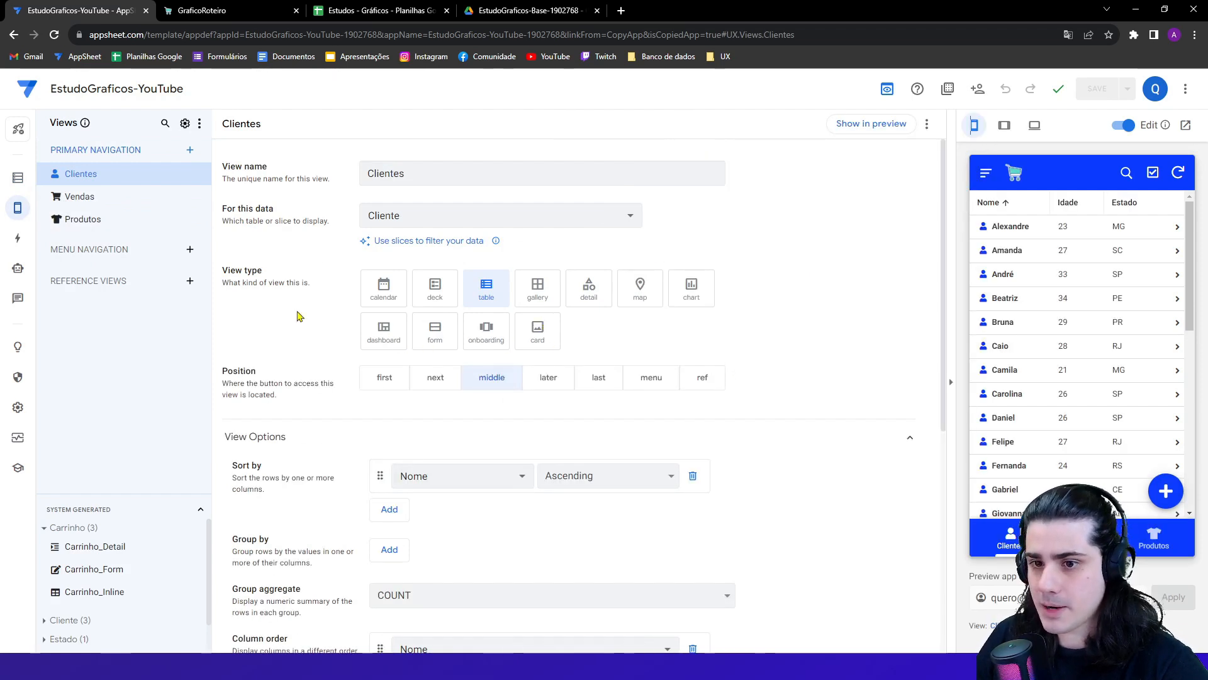
{"action": "left_click_drag", "start_coordinate": [56, 151], "coordinate": [144, 157]}
{"action": "triple_click", "coordinate": [64, 150]}
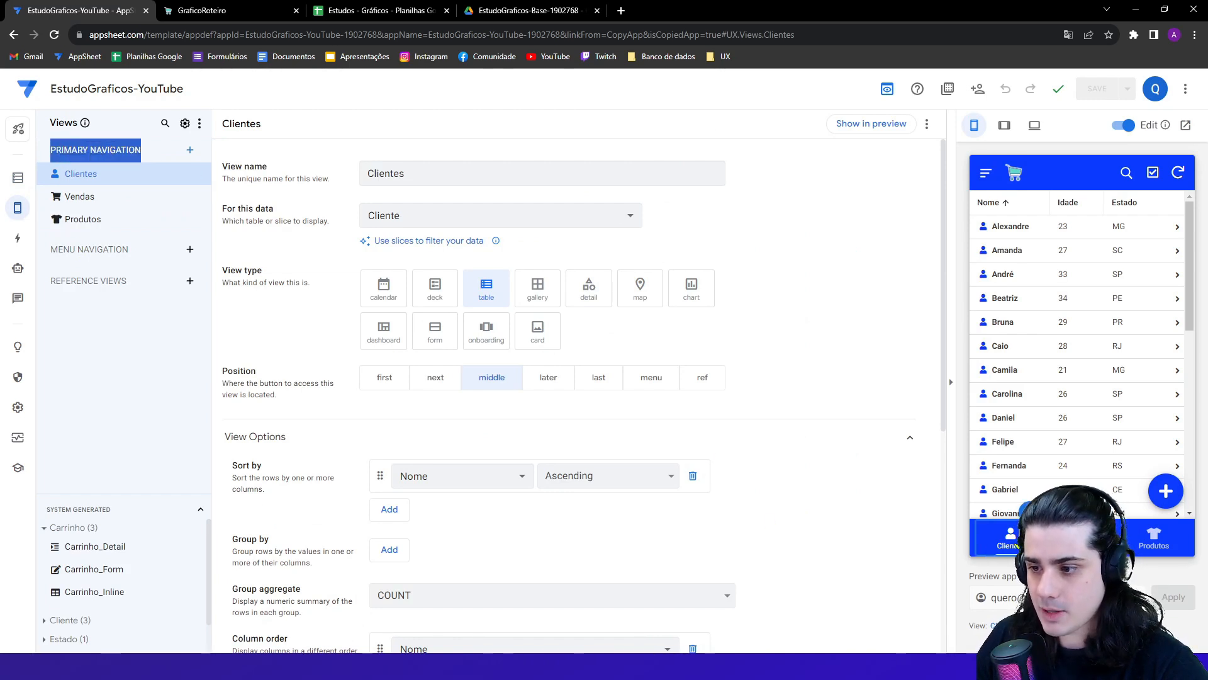
{"action": "left_click", "coordinate": [190, 152]}
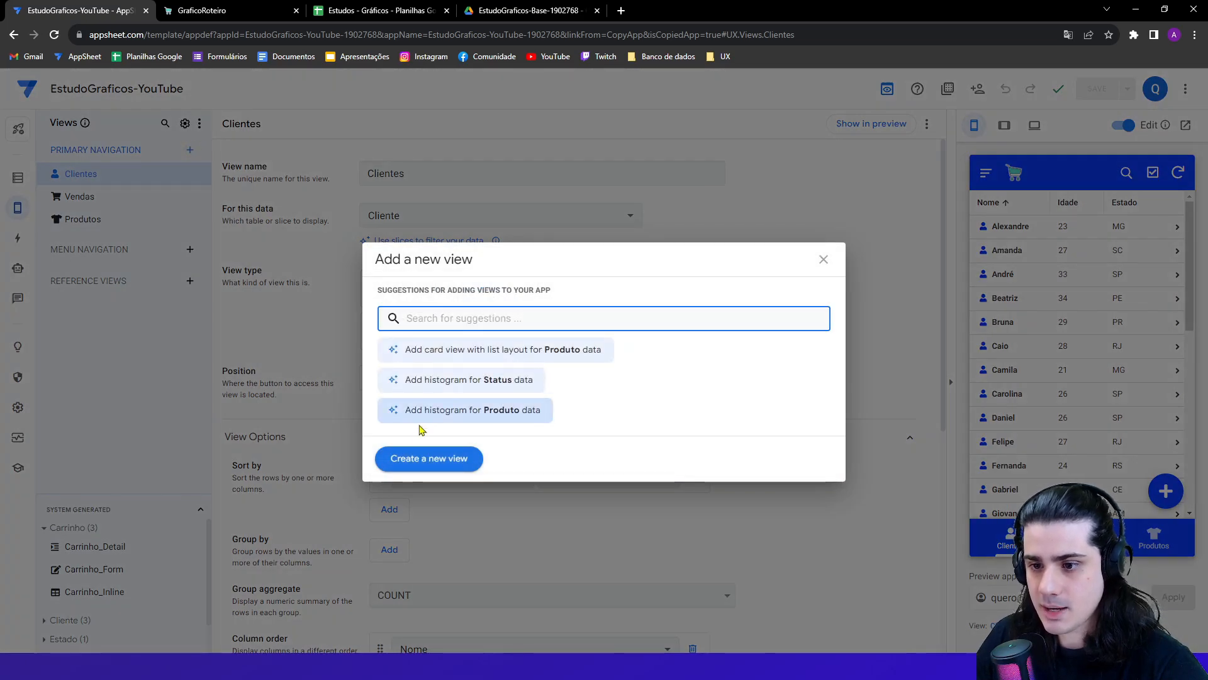
{"action": "left_click", "coordinate": [439, 464]}
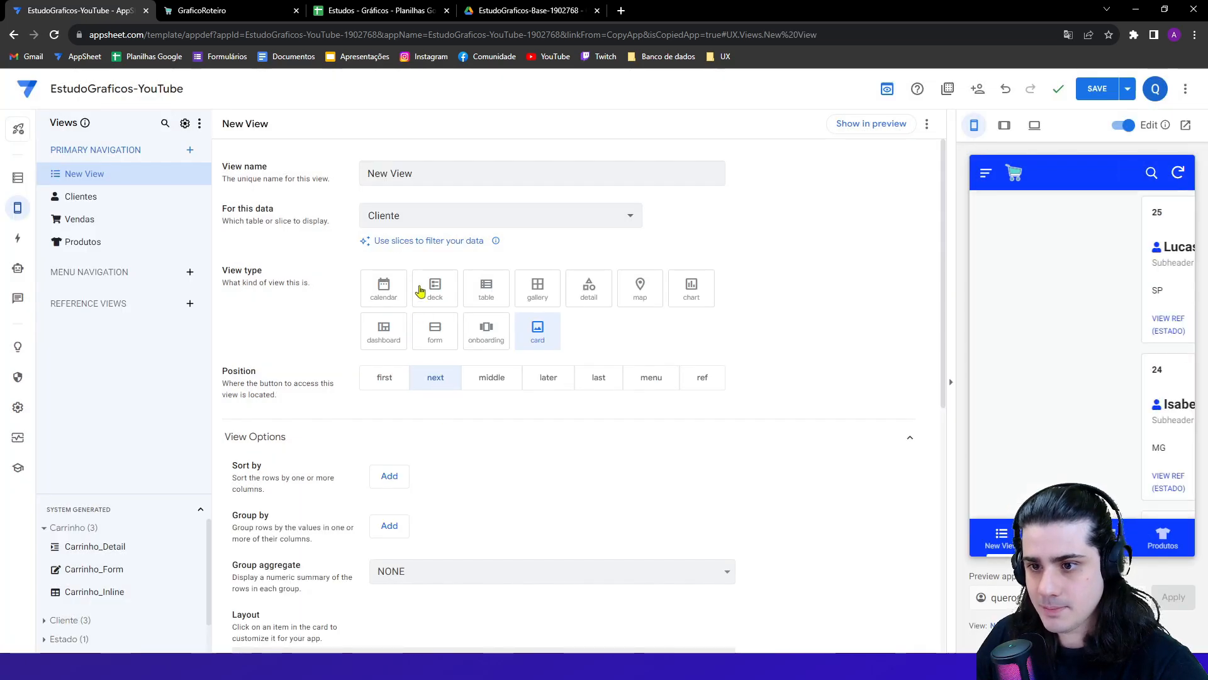
- Name the new view Gráficos and set its view type to dashboard
{"action": "triple_click", "coordinate": [420, 179]}
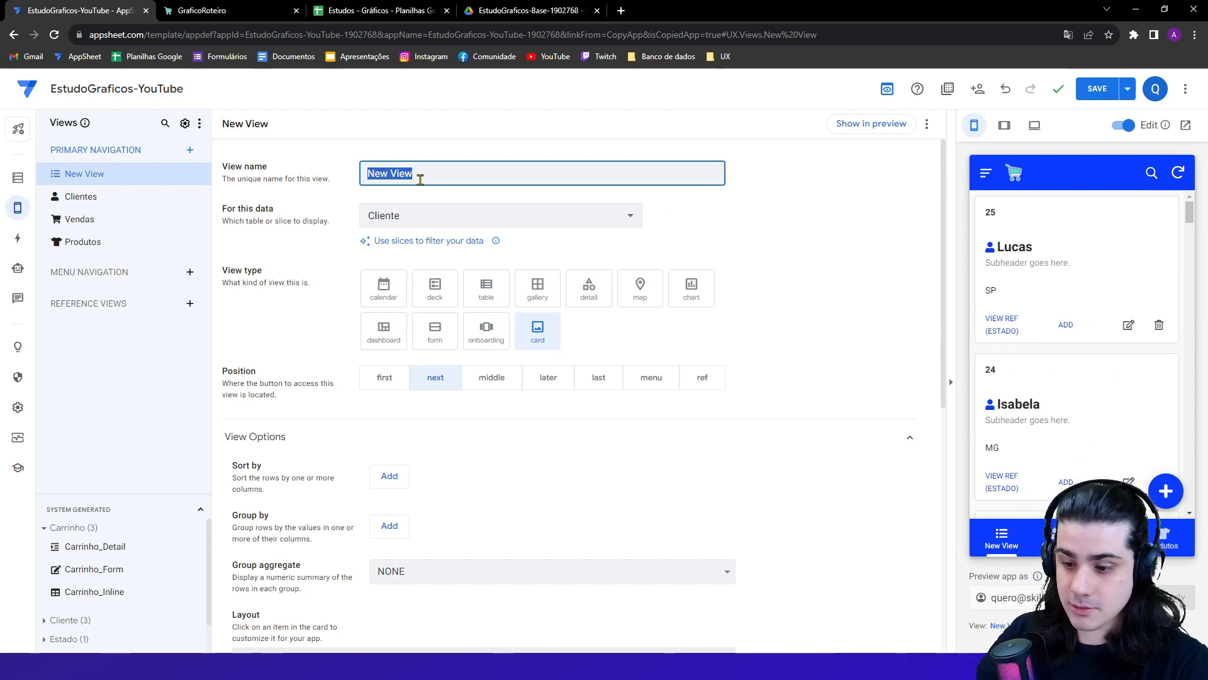
{"action": "key", "text": "Caps_Lock"}
{"action": "type", "text": "G"}
{"action": "key", "text": "Caps_Lock"}
{"action": "type", "text": "ráficos"}
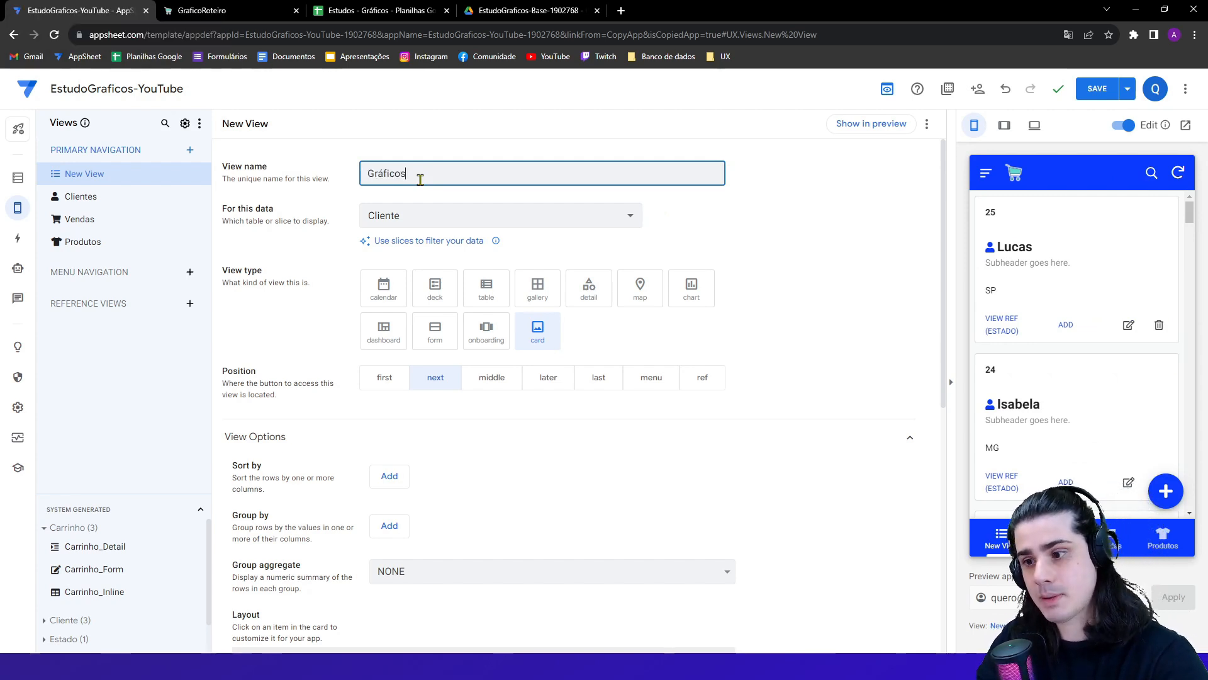
{"action": "left_click", "coordinate": [351, 192]}
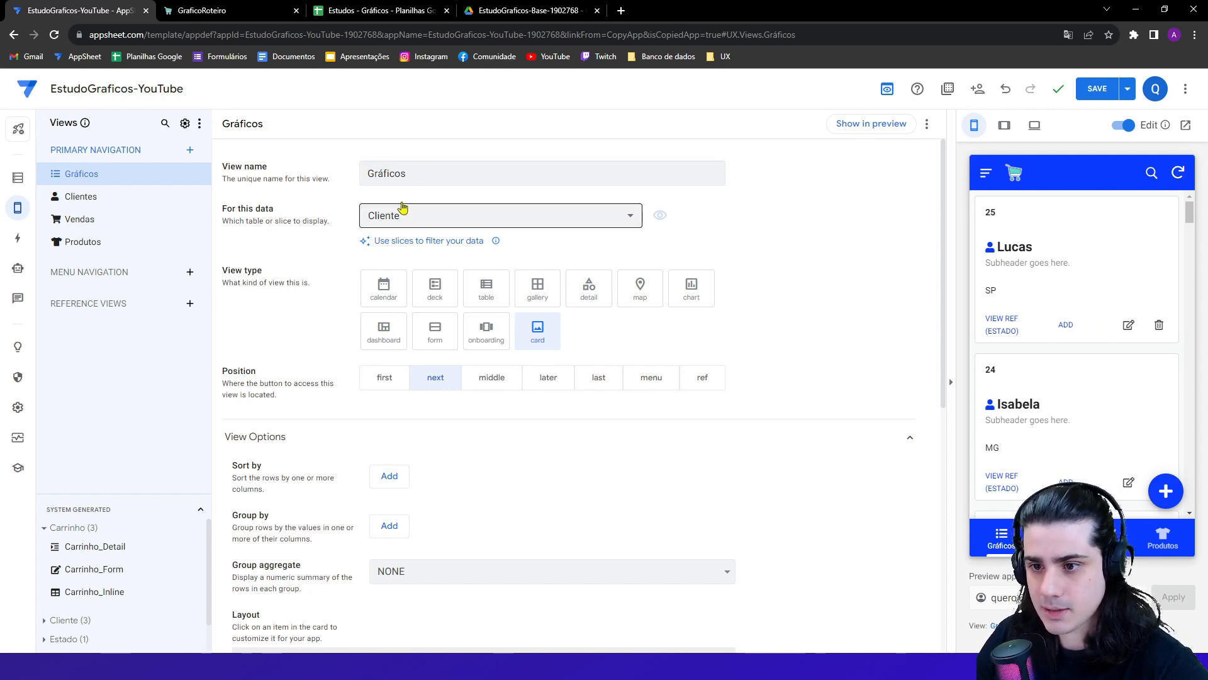
{"action": "left_click", "coordinate": [379, 324]}
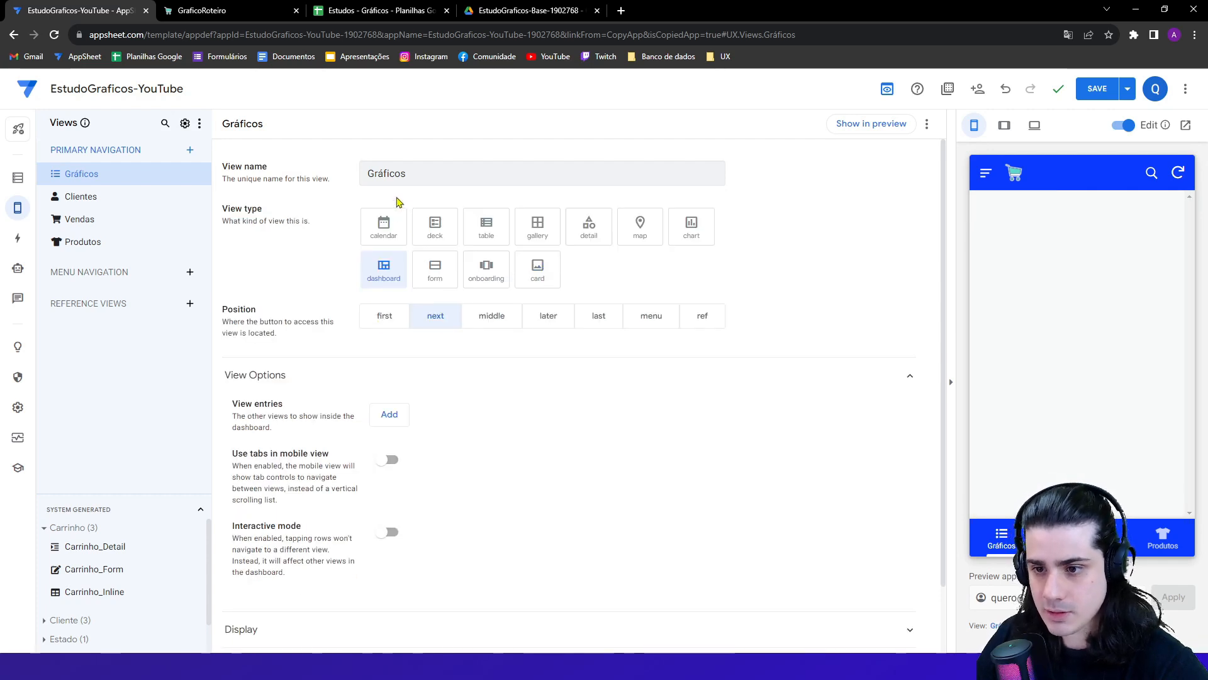
{"action": "mouse_move", "coordinate": [997, 539]}
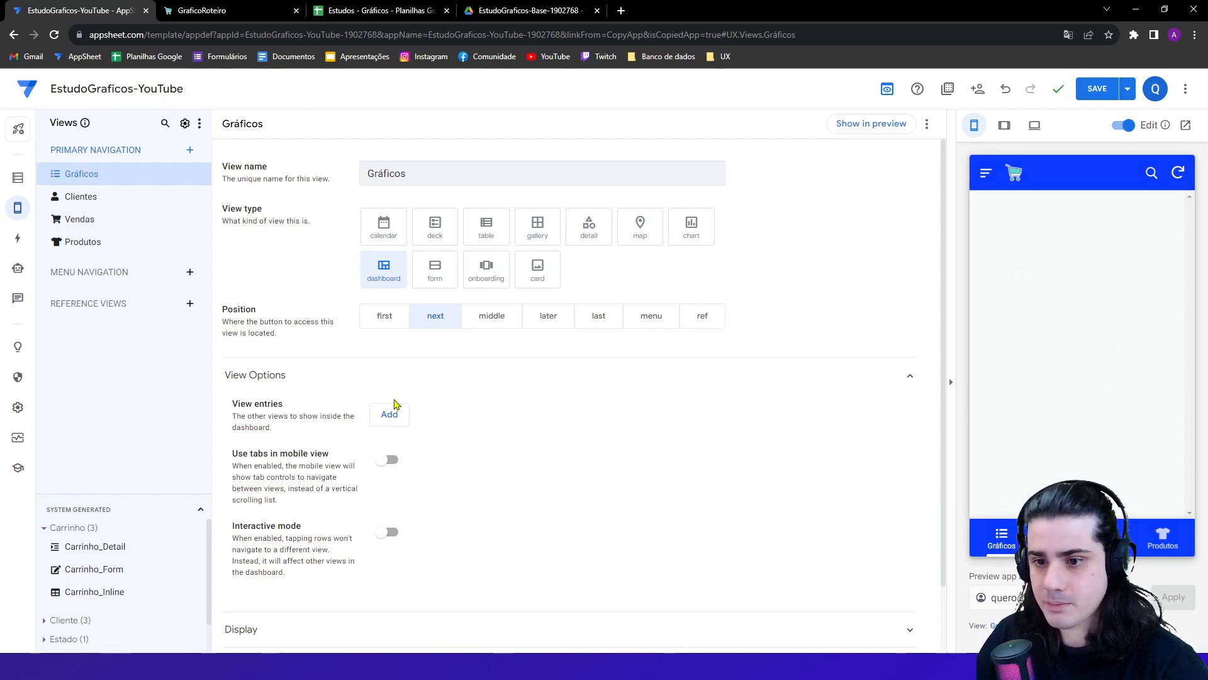
- Try Clientes and Produtos as view entries of the Gráficos dashboard in the tablet-size preview, and remove both entries
{"action": "left_click_drag", "start_coordinate": [233, 405], "coordinate": [283, 406]}
{"action": "left_click", "coordinate": [282, 406]}
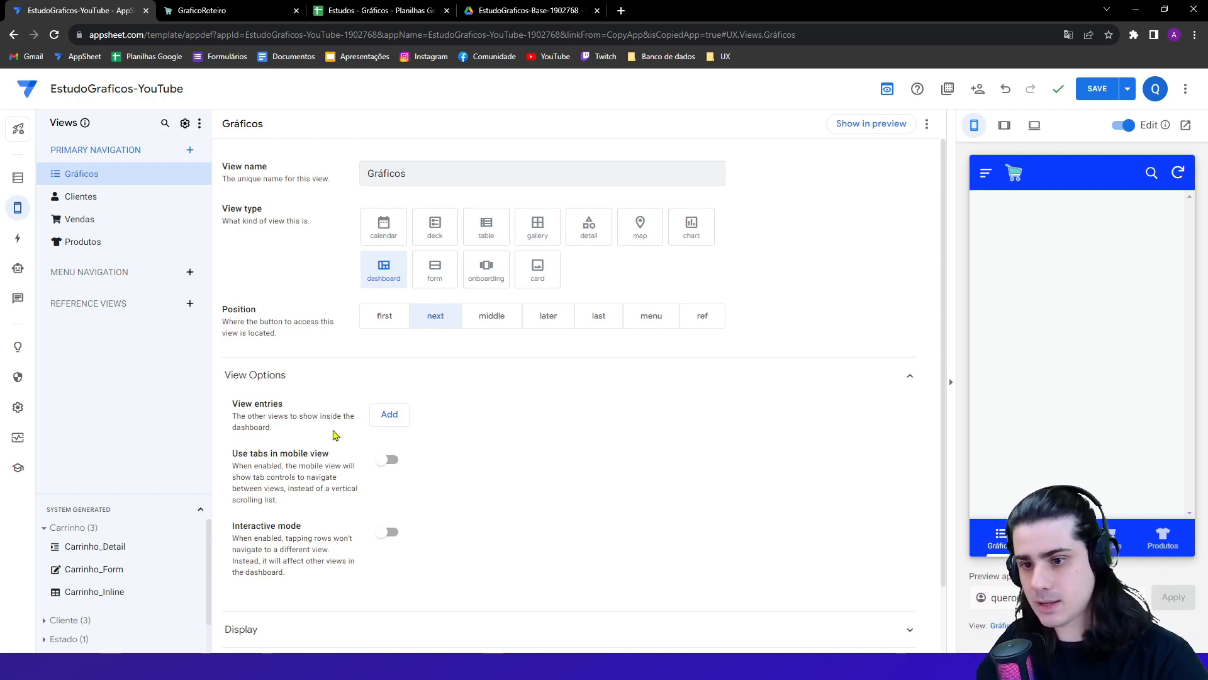
{"action": "left_click", "coordinate": [386, 415]}
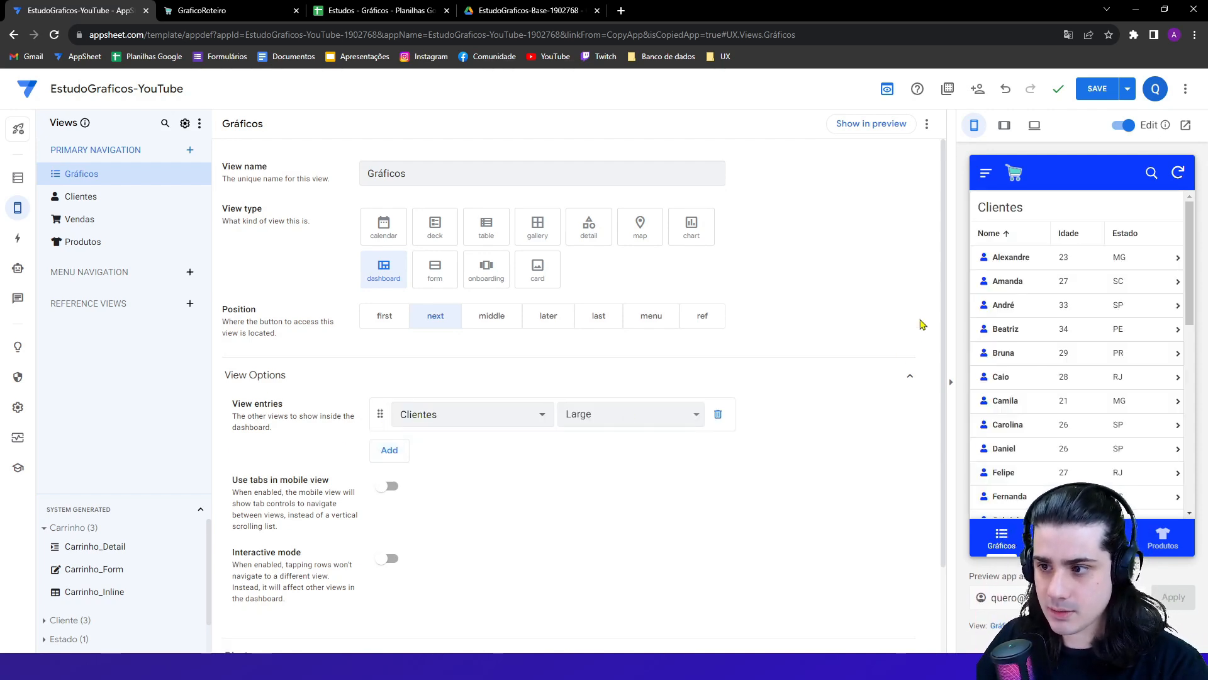
{"action": "left_click", "coordinate": [391, 449]}
{"action": "left_click", "coordinate": [394, 448]}
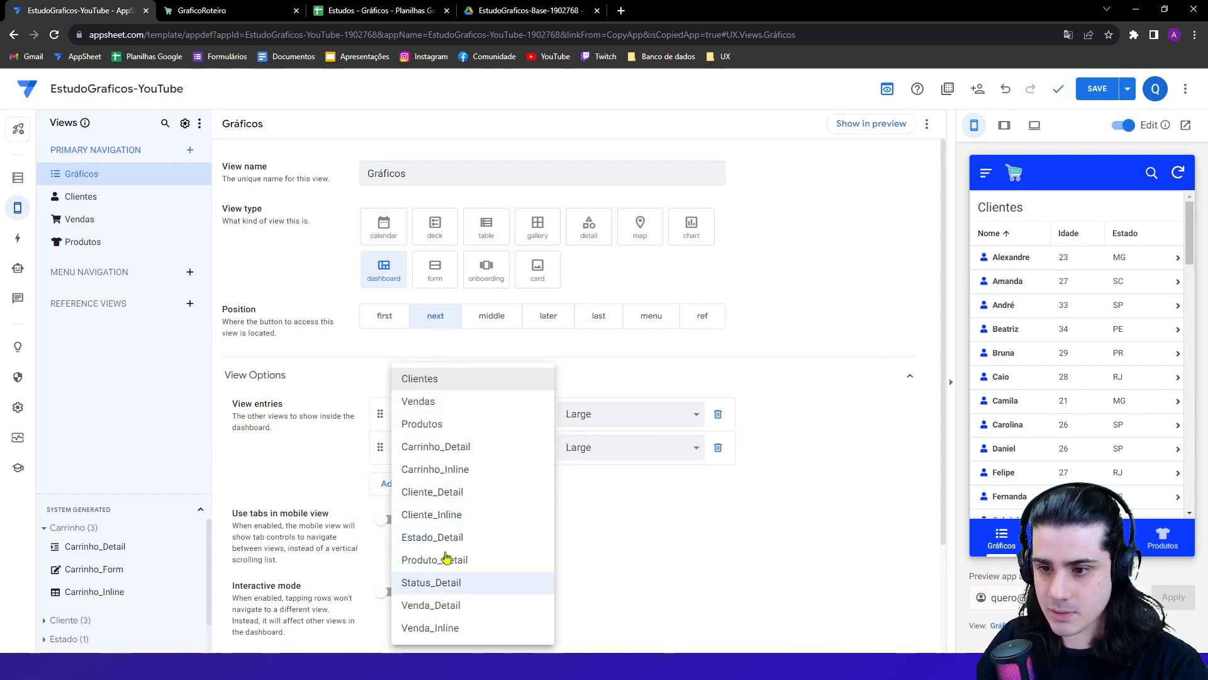
{"action": "left_click", "coordinate": [442, 447]}
{"action": "left_click", "coordinate": [443, 448]}
{"action": "left_click", "coordinate": [447, 423]}
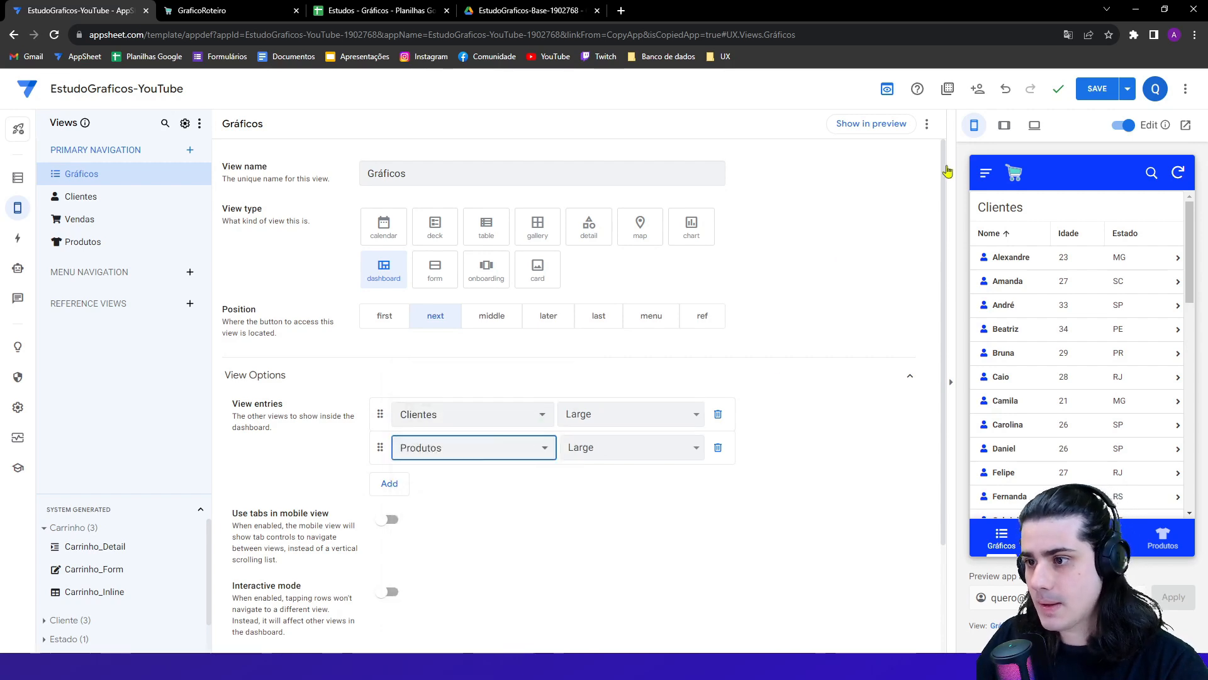
{"action": "left_click", "coordinate": [1004, 126]}
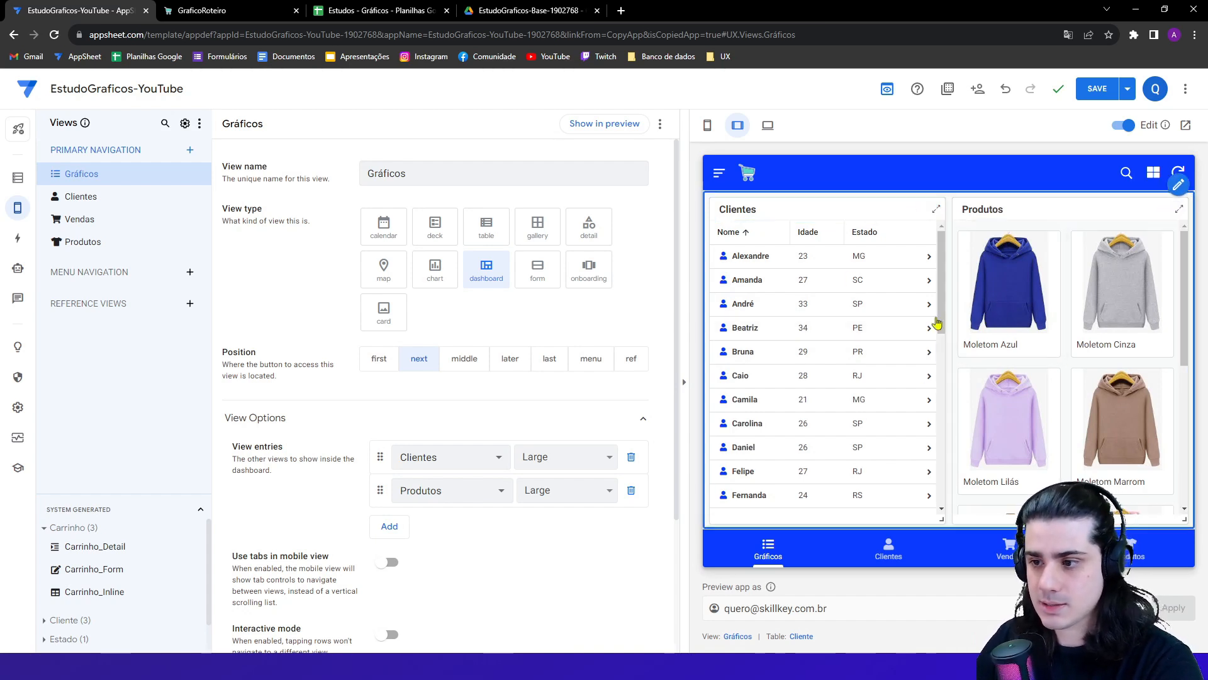
{"action": "left_click", "coordinate": [631, 457]}
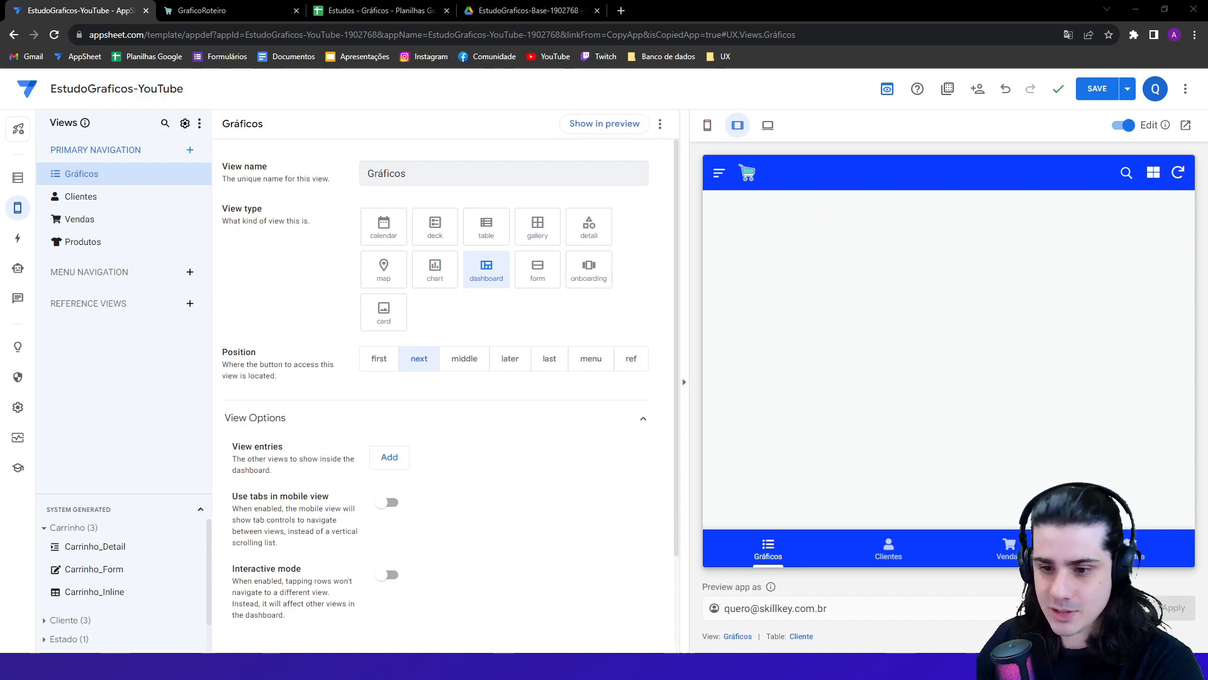
- Search the Gráficos view's display icons for chart and choose the solid pie chart icon
{"action": "scroll", "coordinate": [448, 436], "scroll_direction": "down", "scroll_amount": 2}
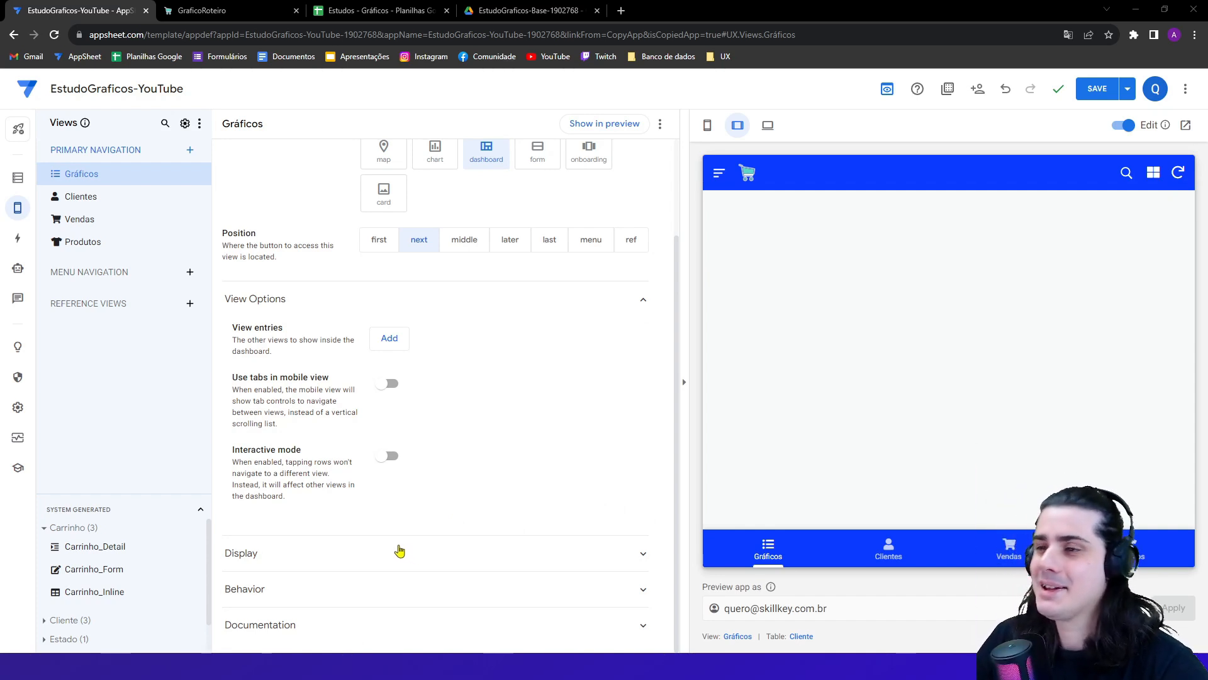
{"action": "left_click", "coordinate": [345, 554]}
{"action": "scroll", "coordinate": [355, 546], "scroll_direction": "down", "scroll_amount": 4}
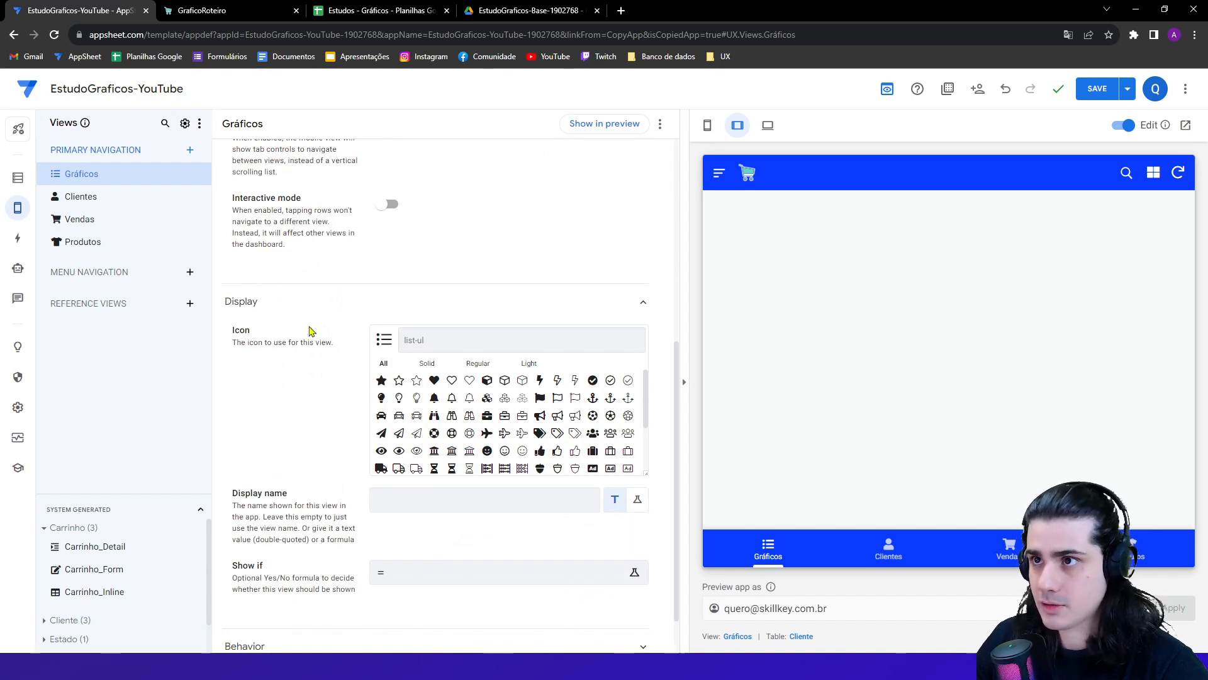
{"action": "left_click_drag", "start_coordinate": [233, 333], "coordinate": [258, 336]}
{"action": "left_click", "coordinate": [276, 340]}
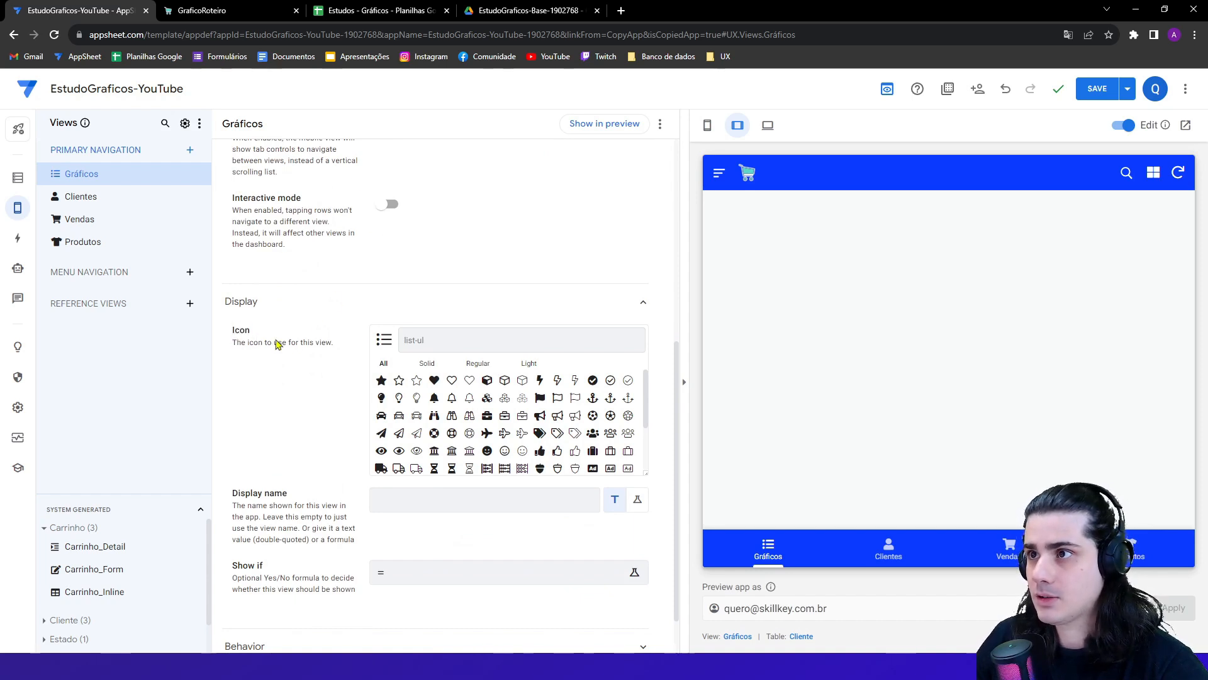
{"action": "left_click", "coordinate": [450, 341]}
{"action": "type", "text": "chart"}
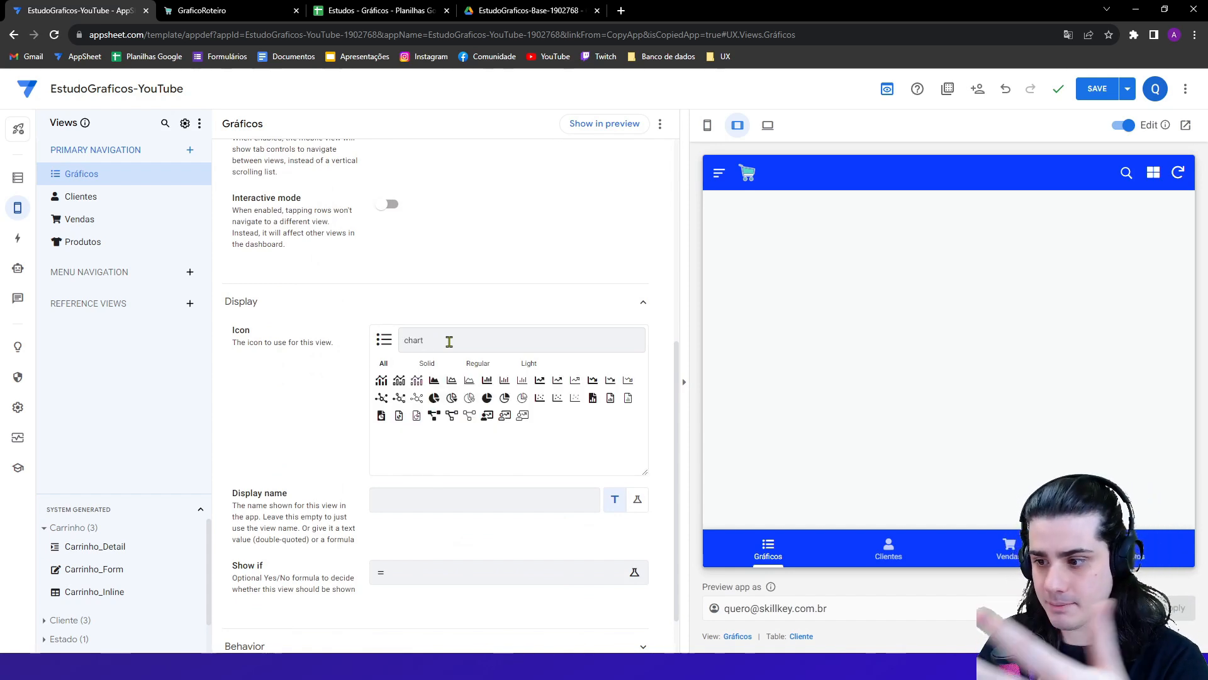
{"action": "left_click", "coordinate": [434, 398]}
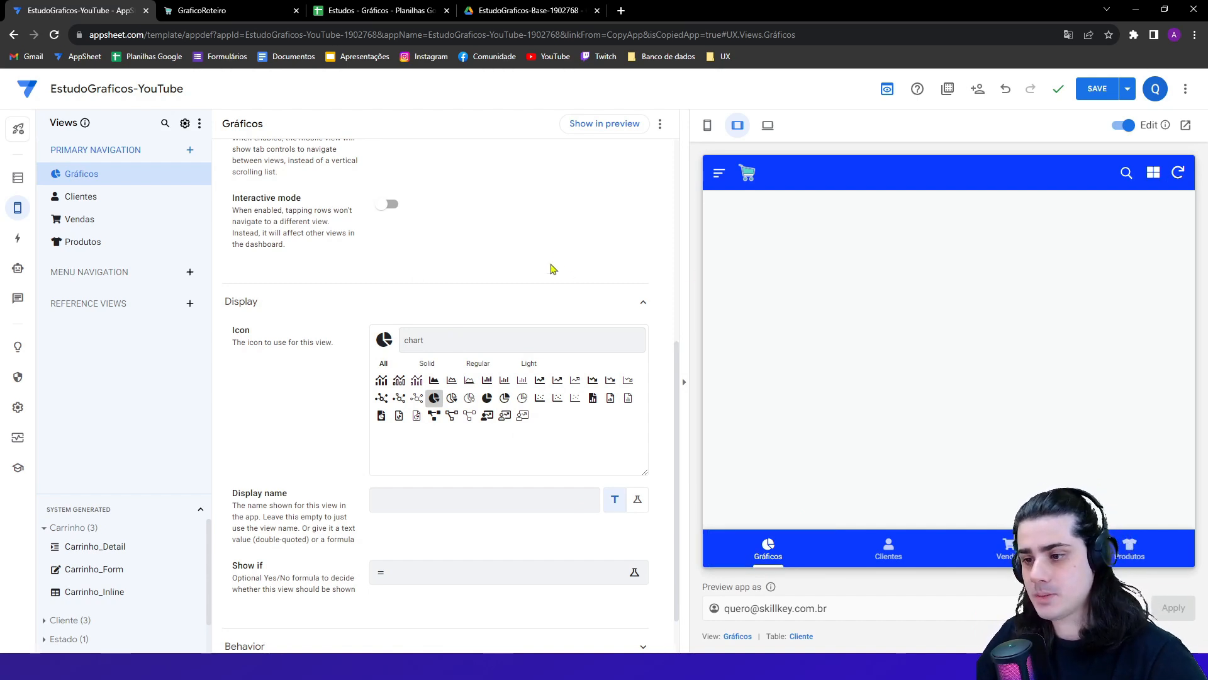
- Show the app preview at phone size with the page zoomed to 110%, and save the app
{"action": "key", "text": "ctrl+plus"}
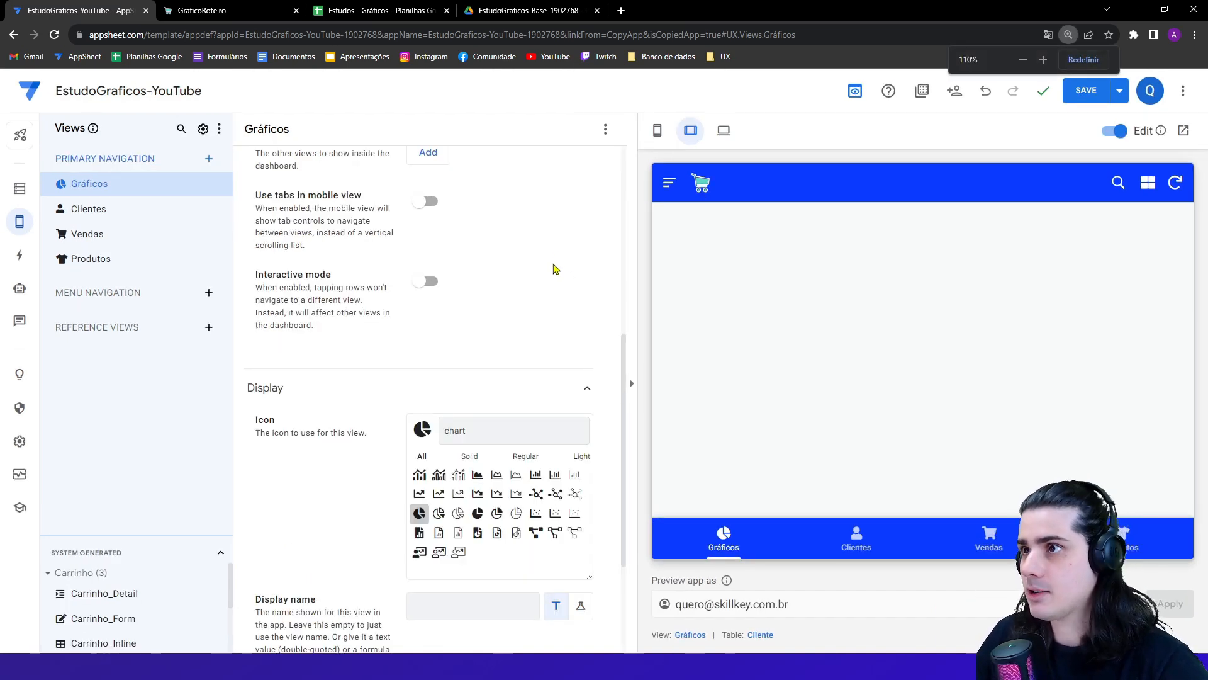
{"action": "left_click", "coordinate": [658, 131]}
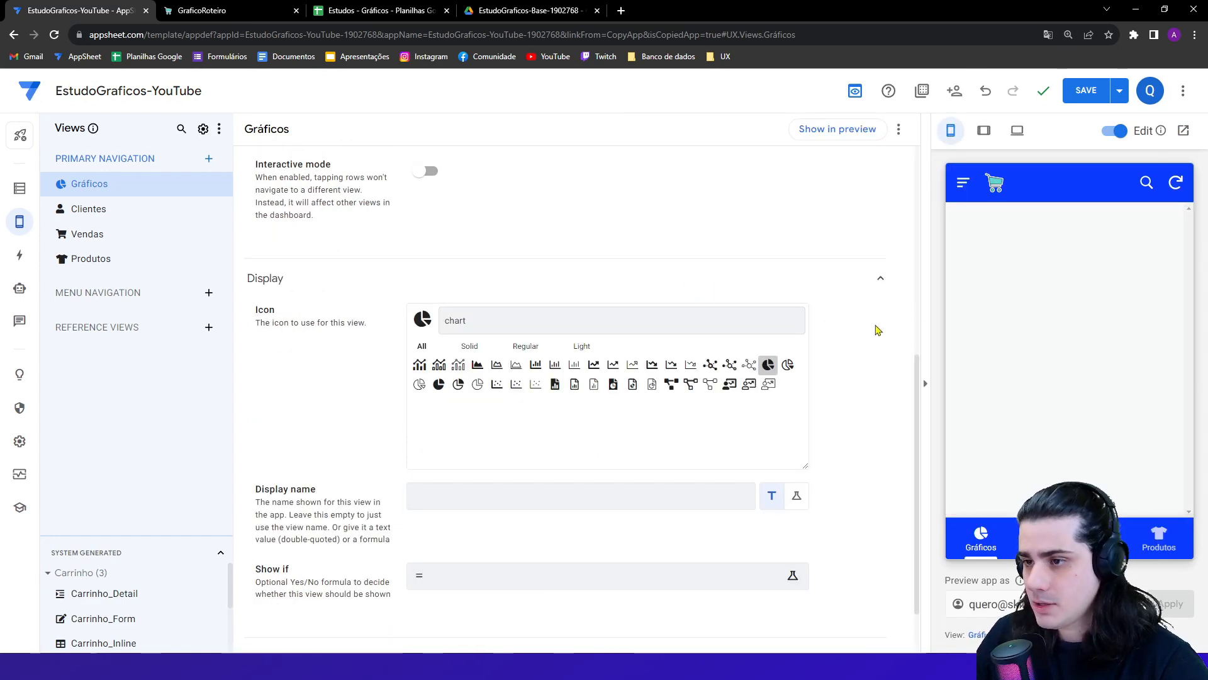
{"action": "scroll", "coordinate": [453, 288], "scroll_direction": "up", "scroll_amount": 2}
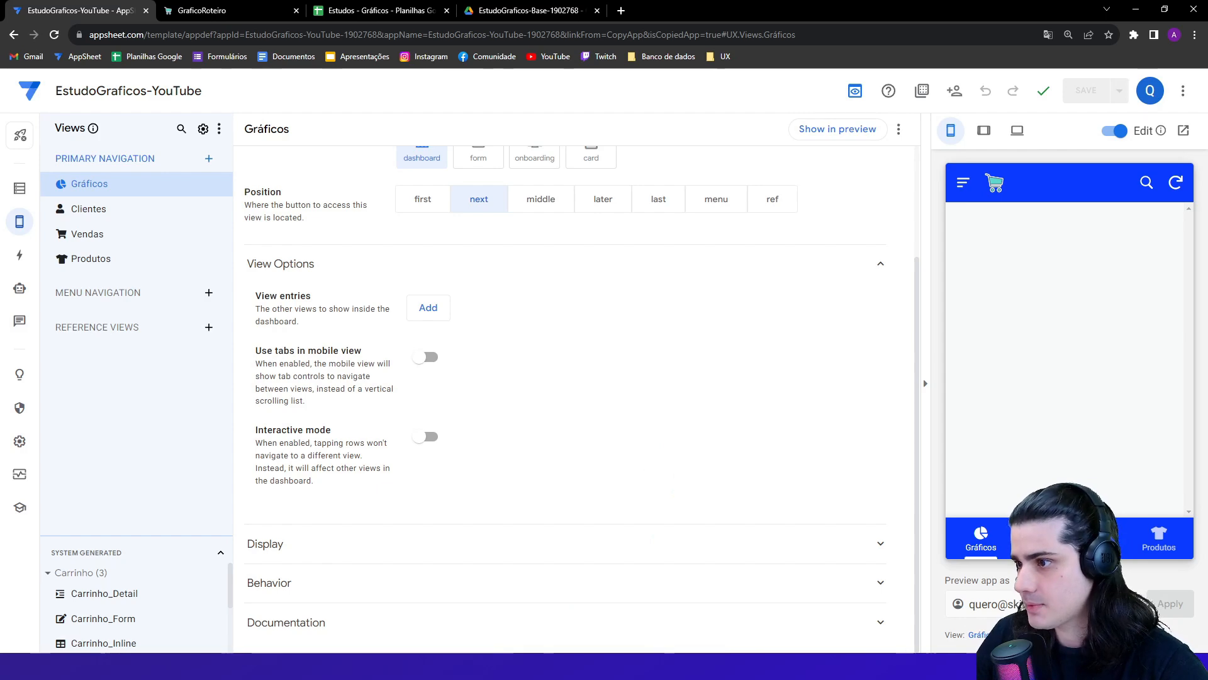
- Examine the Vendas por dia chart on the Gráficos dashboard of the GraficoRoteiro app, and return to the EstudoGraficos-YouTube editor
{"action": "left_click", "coordinate": [207, 11]}
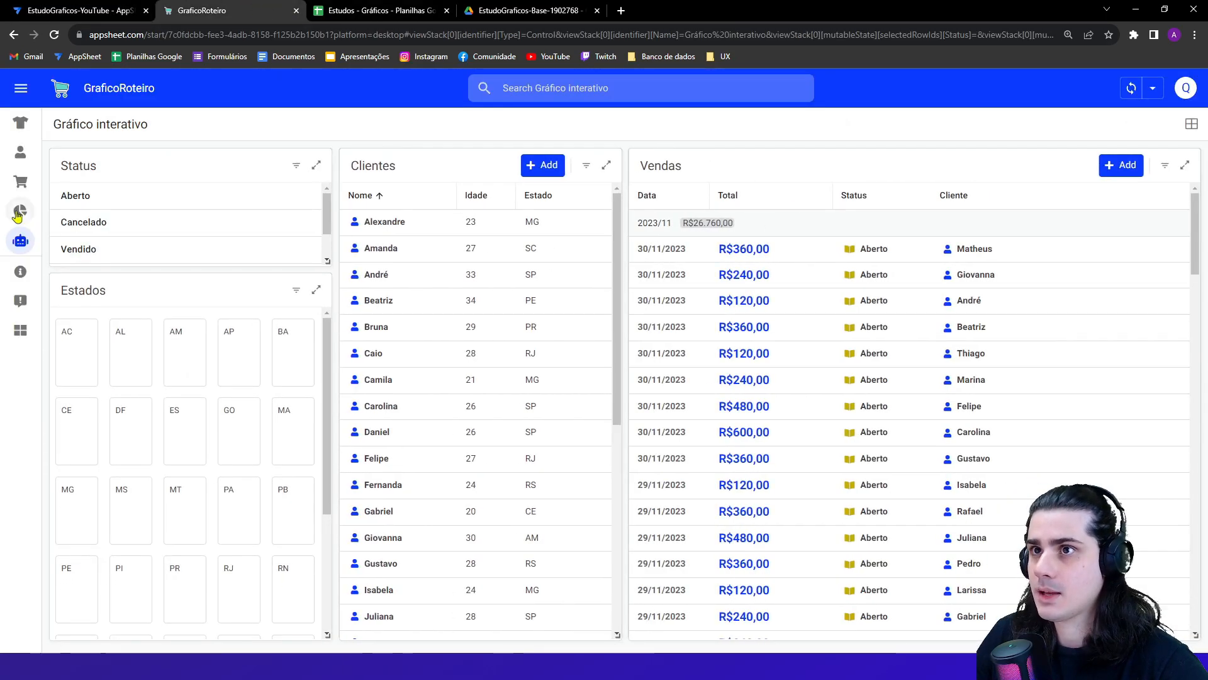
{"action": "left_click", "coordinate": [20, 211]}
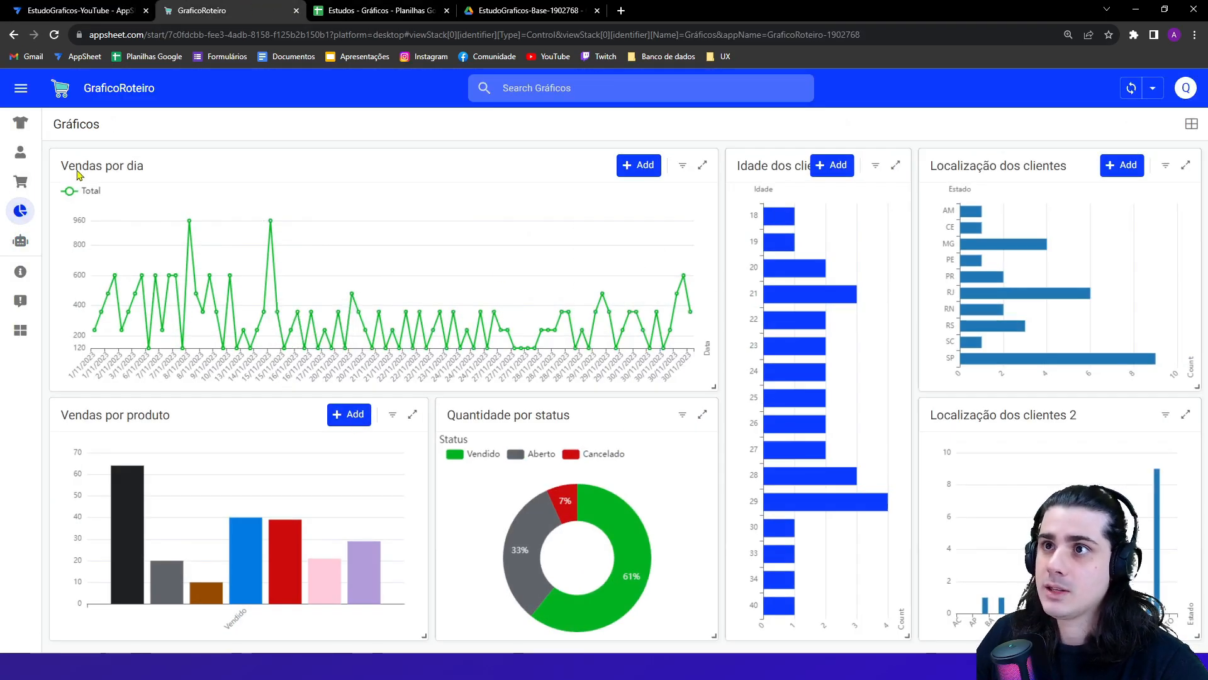
{"action": "left_click_drag", "start_coordinate": [65, 171], "coordinate": [89, 194]}
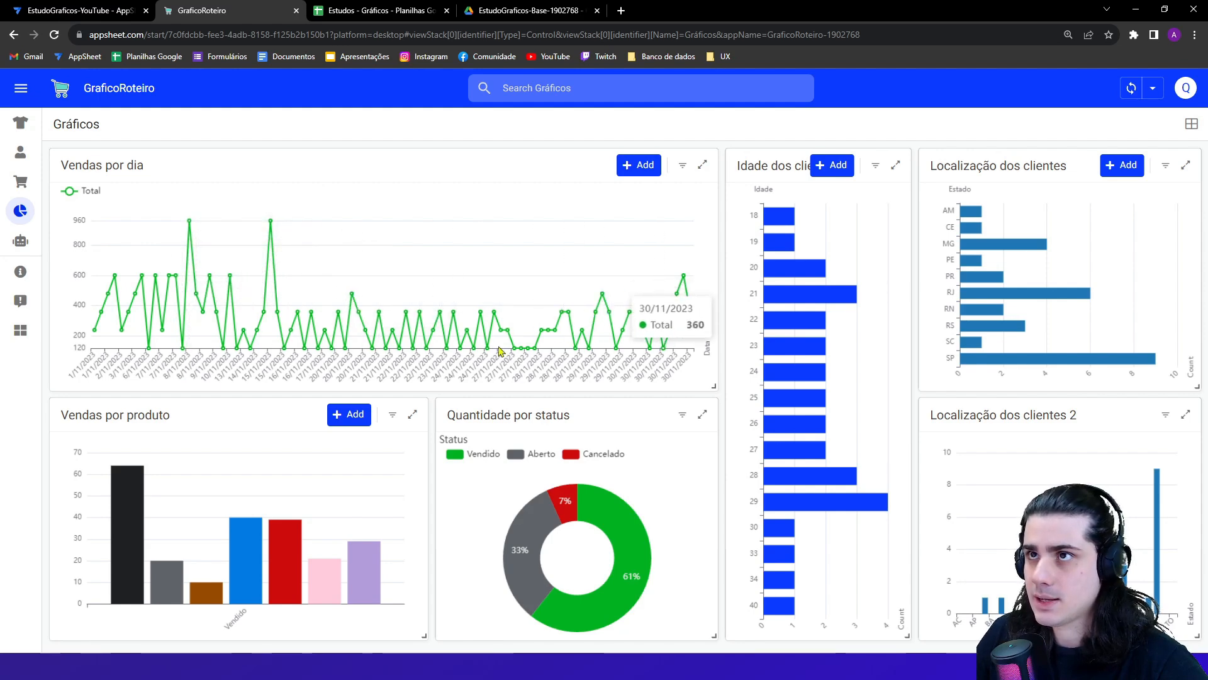
{"action": "left_click", "coordinate": [123, 8]}
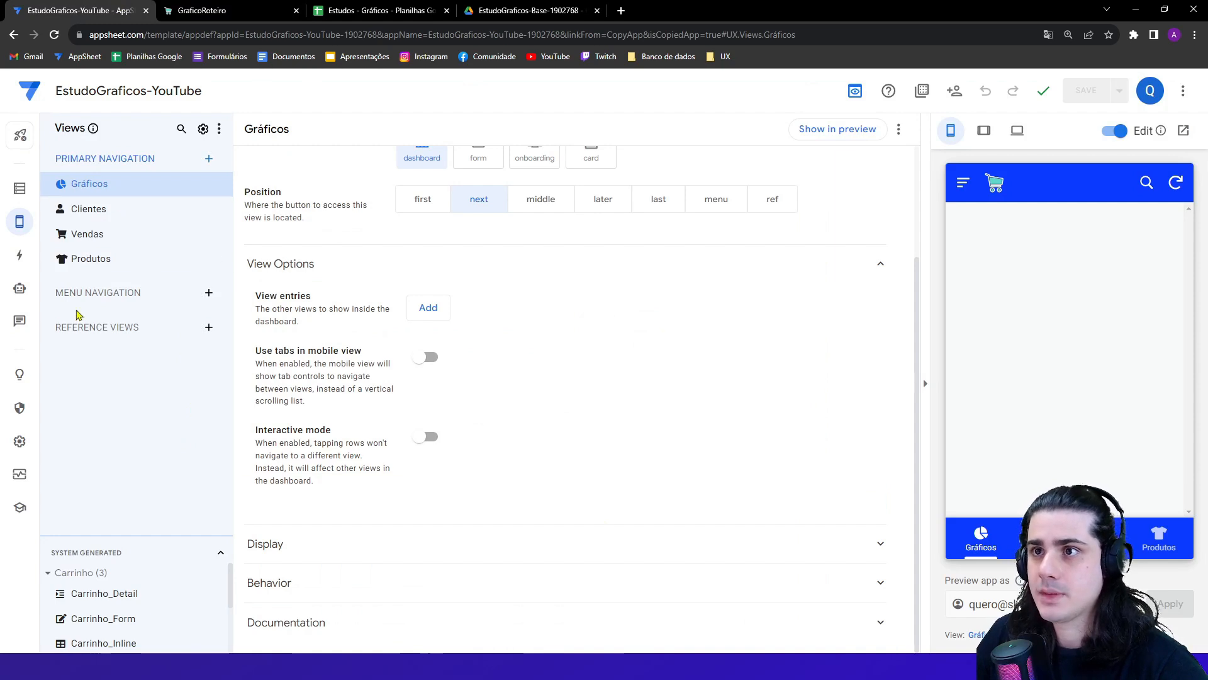
- Add a new view under the reference views and name it Vendas por dia
{"action": "left_click_drag", "start_coordinate": [54, 328], "coordinate": [148, 329]}
{"action": "left_click", "coordinate": [144, 359]}
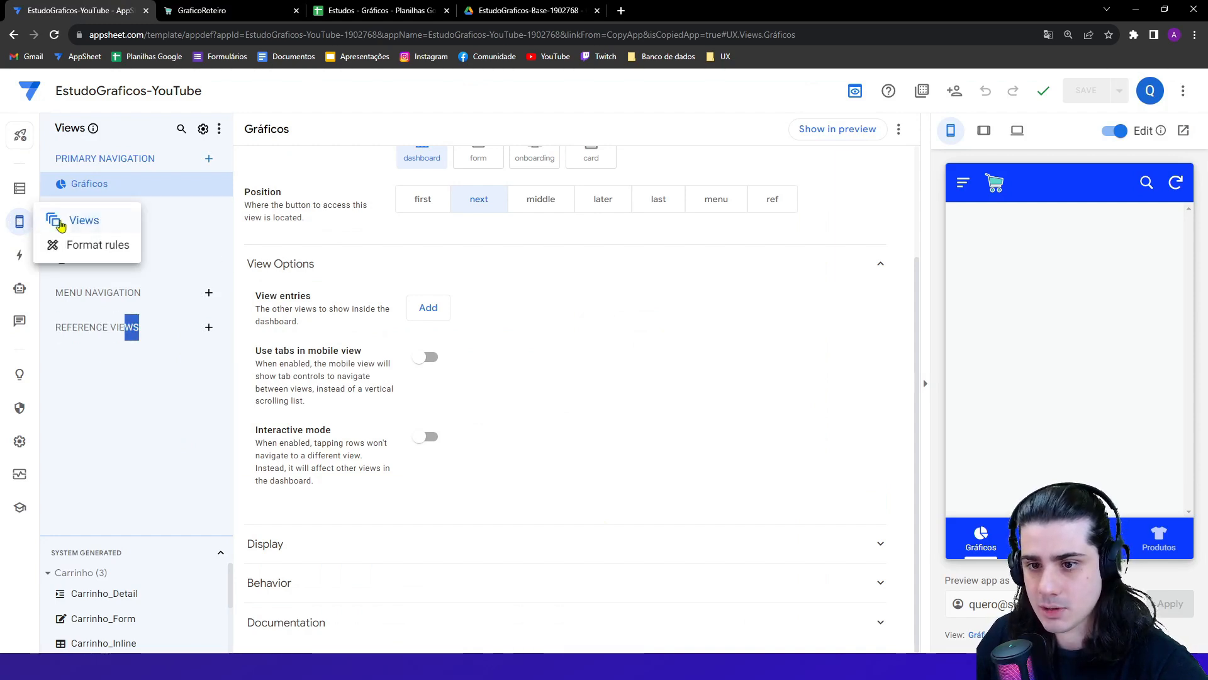
{"action": "left_click", "coordinate": [60, 216]}
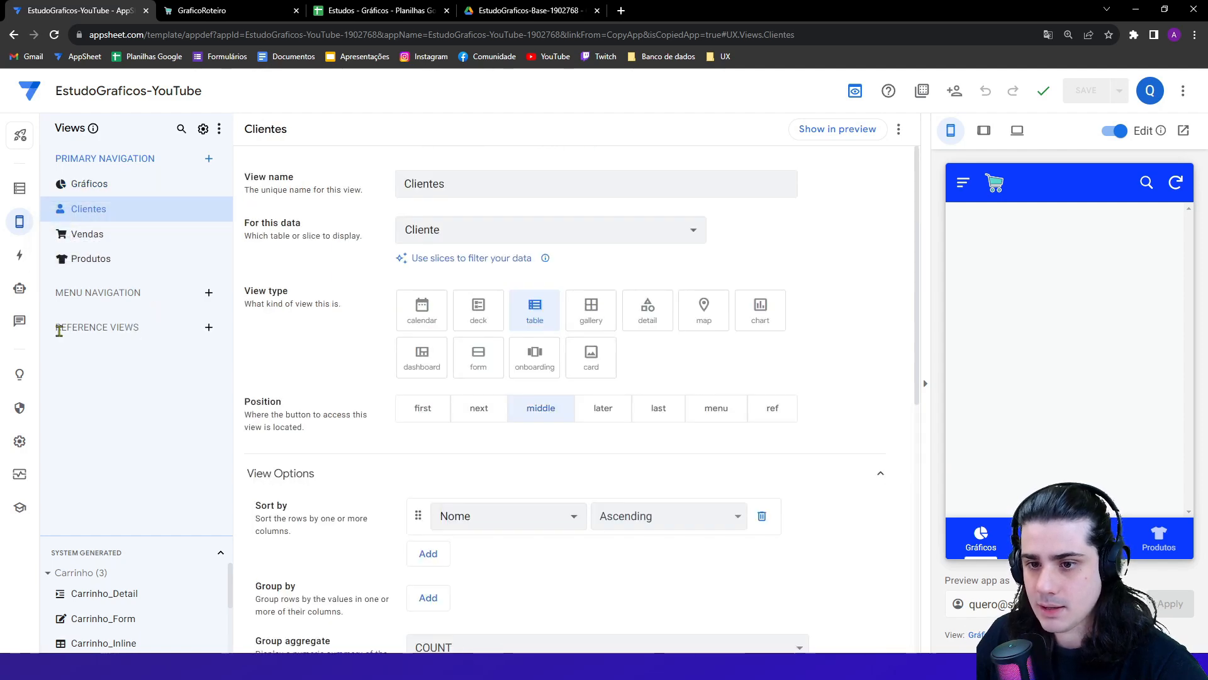
{"action": "left_click_drag", "start_coordinate": [125, 328], "coordinate": [138, 329]}
{"action": "left_click", "coordinate": [134, 330]}
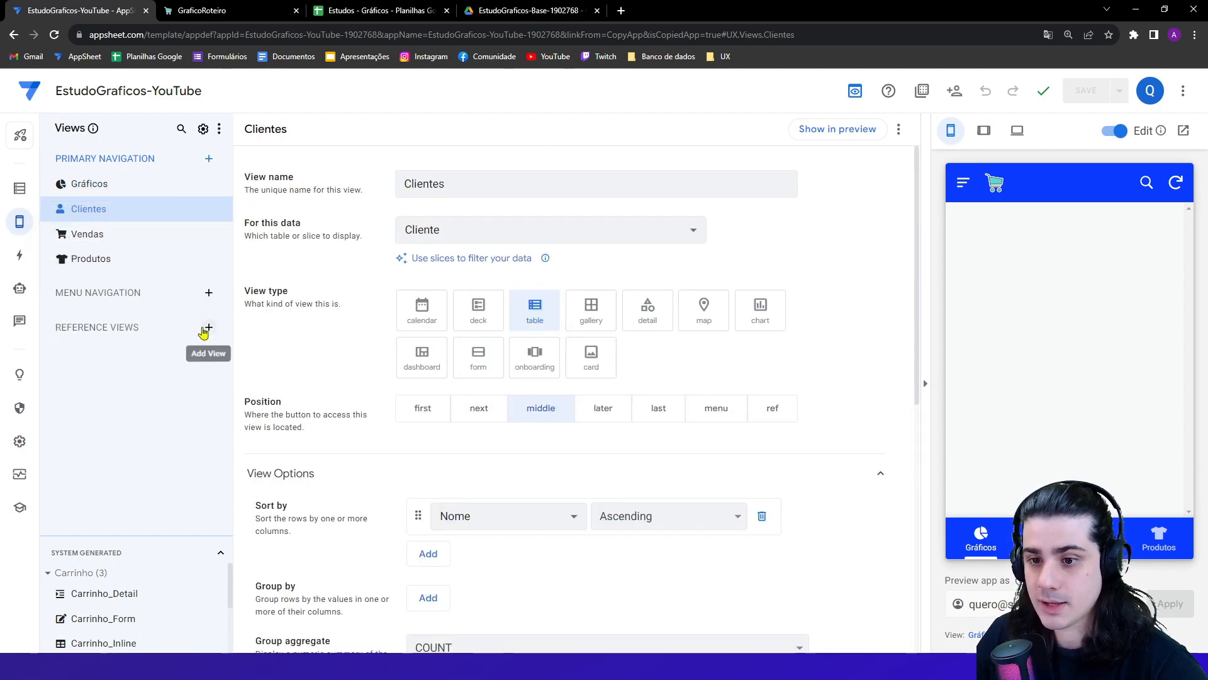
{"action": "left_click", "coordinate": [208, 327]}
{"action": "left_click", "coordinate": [390, 466]}
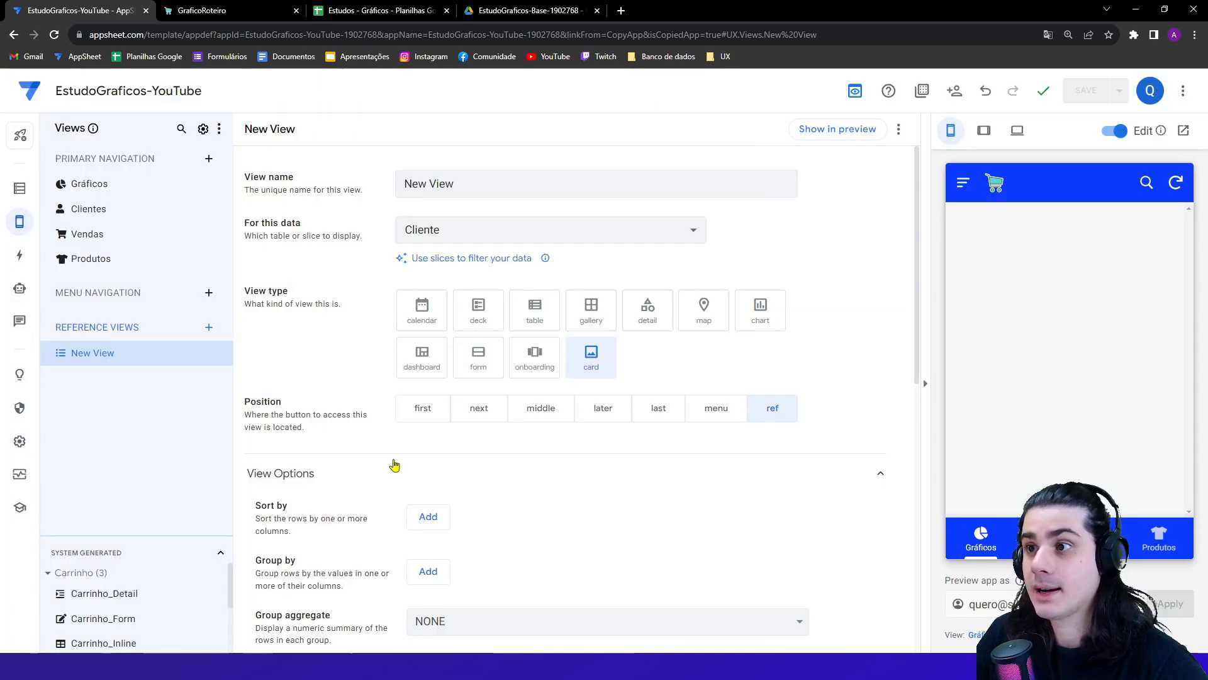
{"action": "triple_click", "coordinate": [477, 182]}
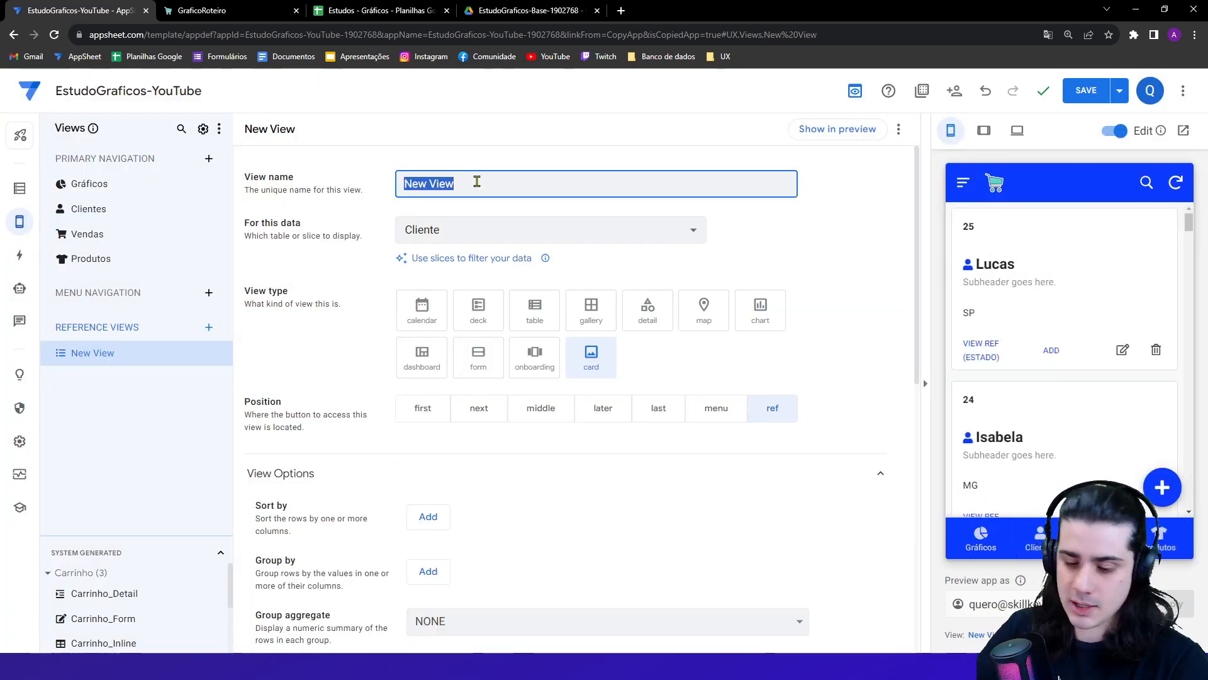
{"action": "key", "text": "Caps_Lock"}
{"action": "type", "text": "V"}
{"action": "key", "text": "Caps_Lock"}
{"action": "type", "text": "endas por dia"}
{"action": "left_click", "coordinate": [507, 209]}
- Set the Vendas por dia view's data to the Venda table and its view type to chart
{"action": "left_click", "coordinate": [422, 233]}
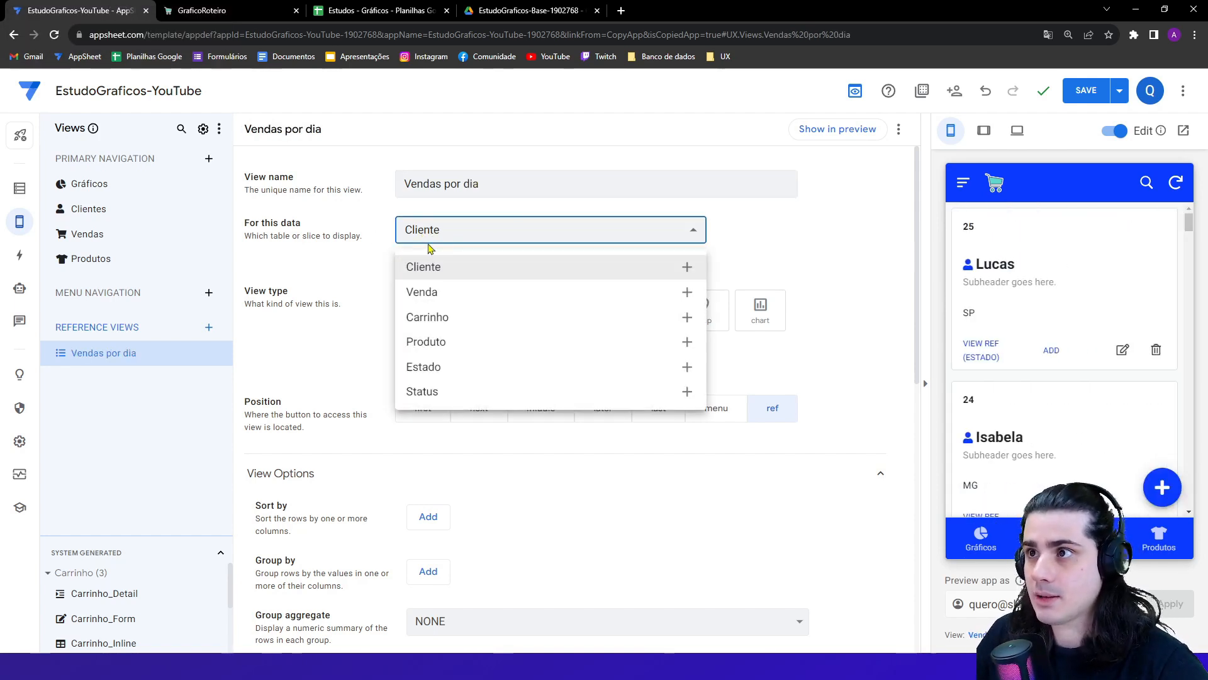
{"action": "left_click", "coordinate": [453, 304]}
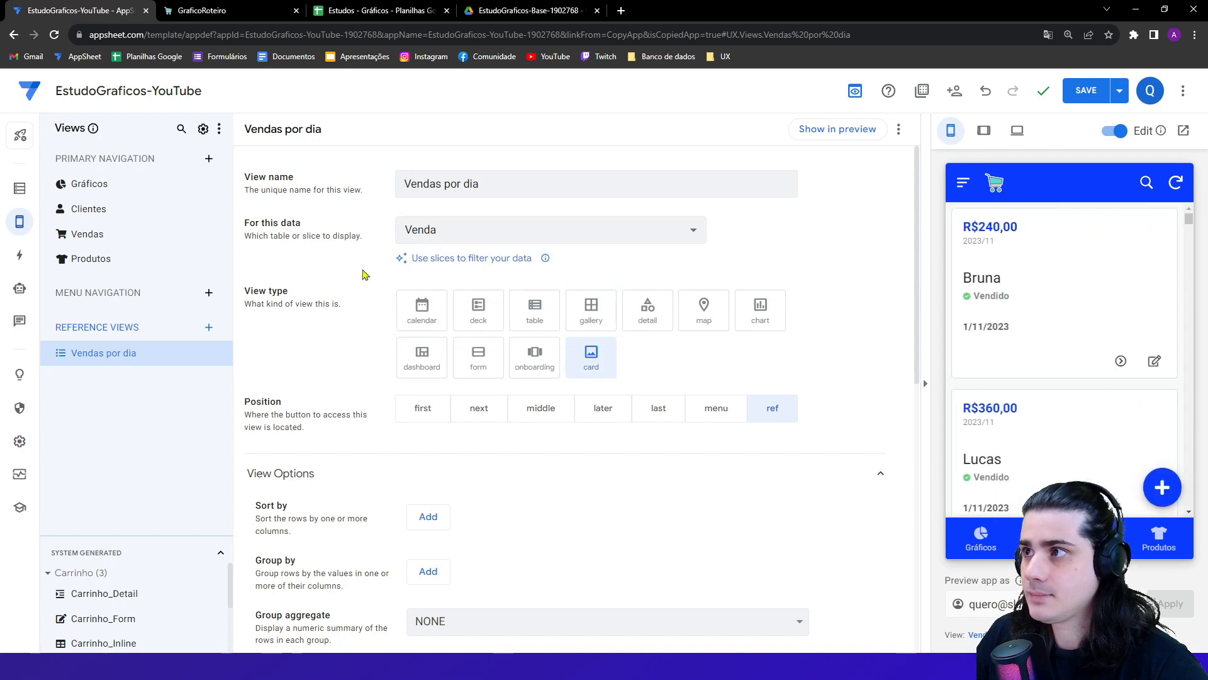
{"action": "left_click", "coordinate": [770, 322]}
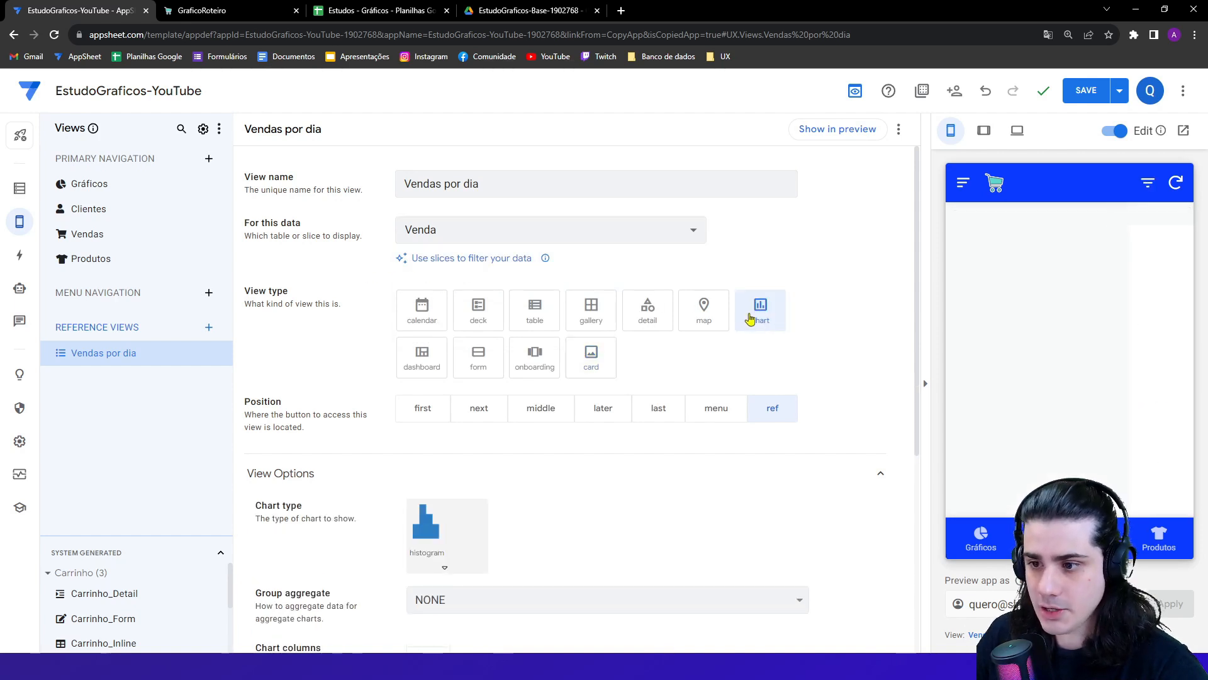
- Set the chart type of the Vendas por dia view to col series [line]
{"action": "scroll", "coordinate": [777, 325], "scroll_direction": "down", "scroll_amount": 3}
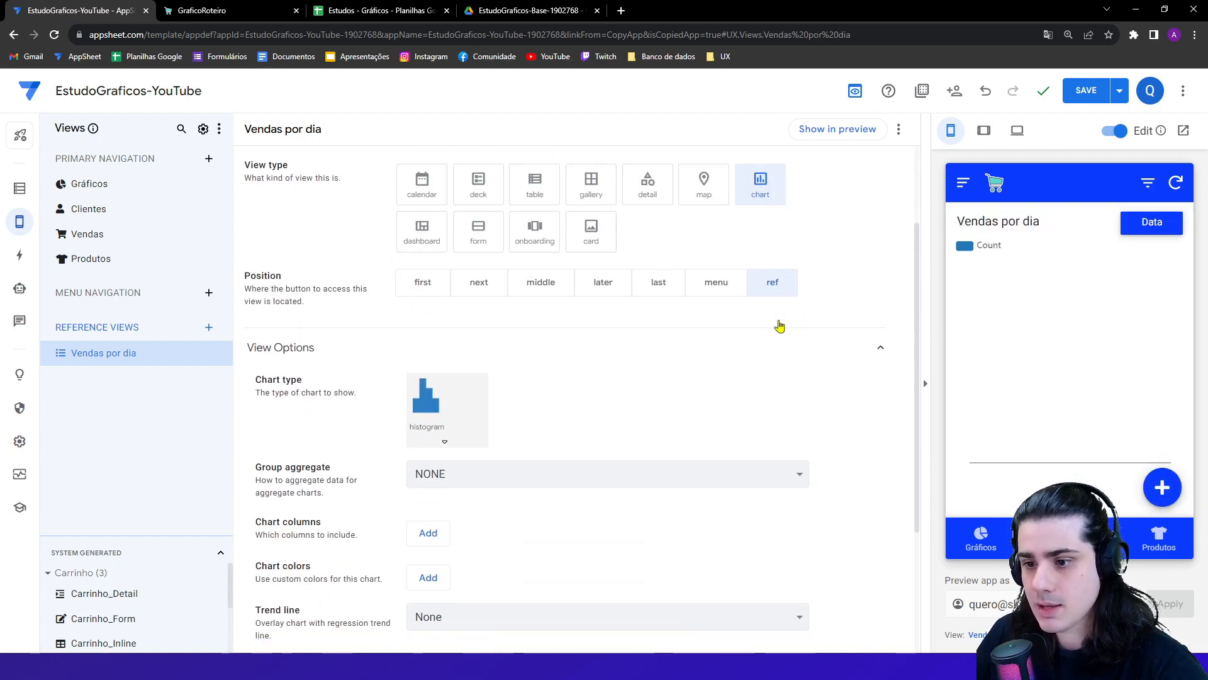
{"action": "left_click", "coordinate": [466, 367]}
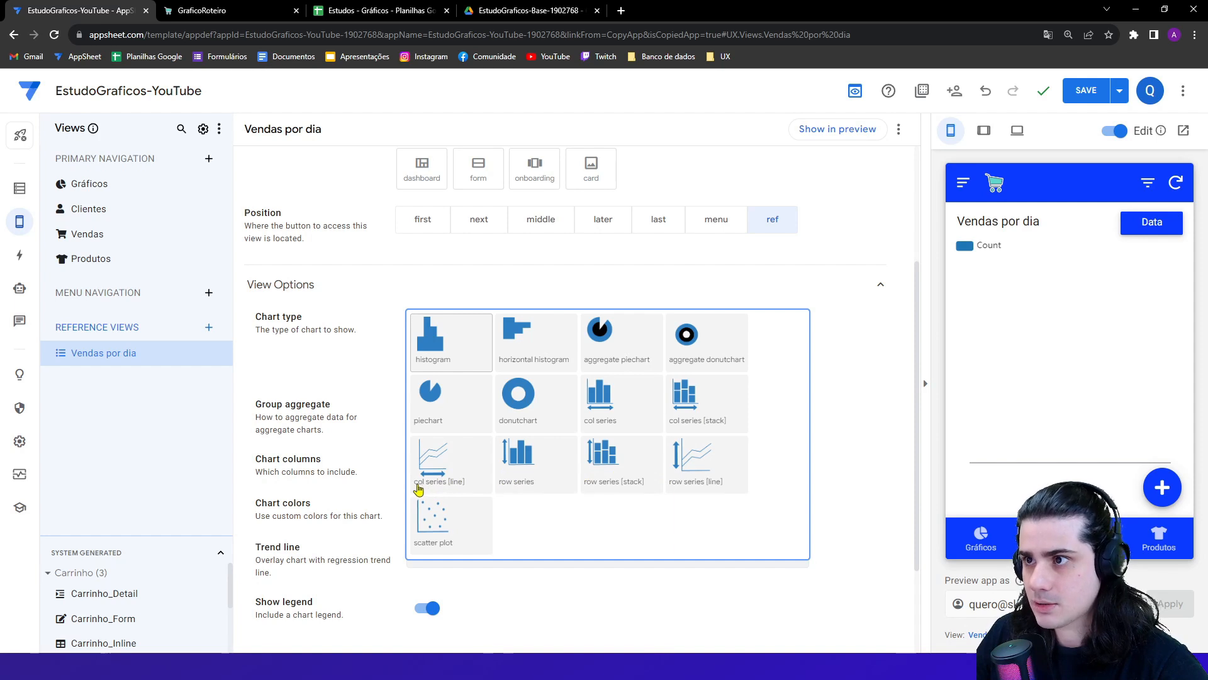
{"action": "left_click", "coordinate": [472, 487]}
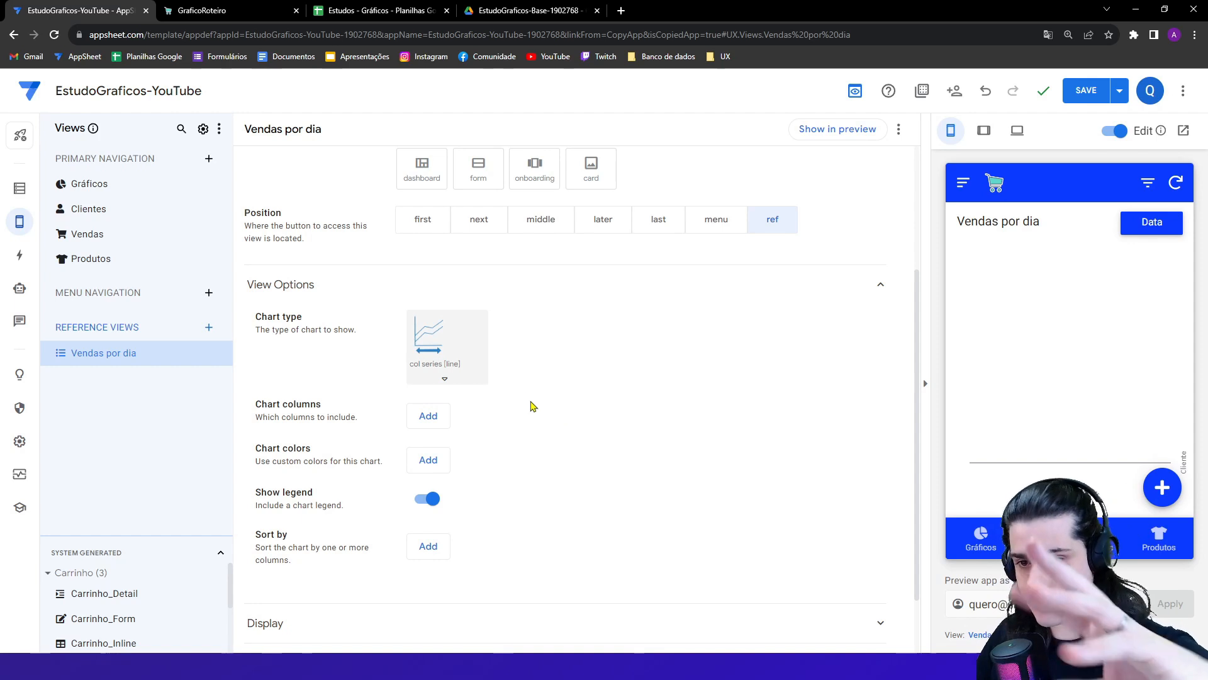
{"action": "left_click", "coordinate": [455, 352]}
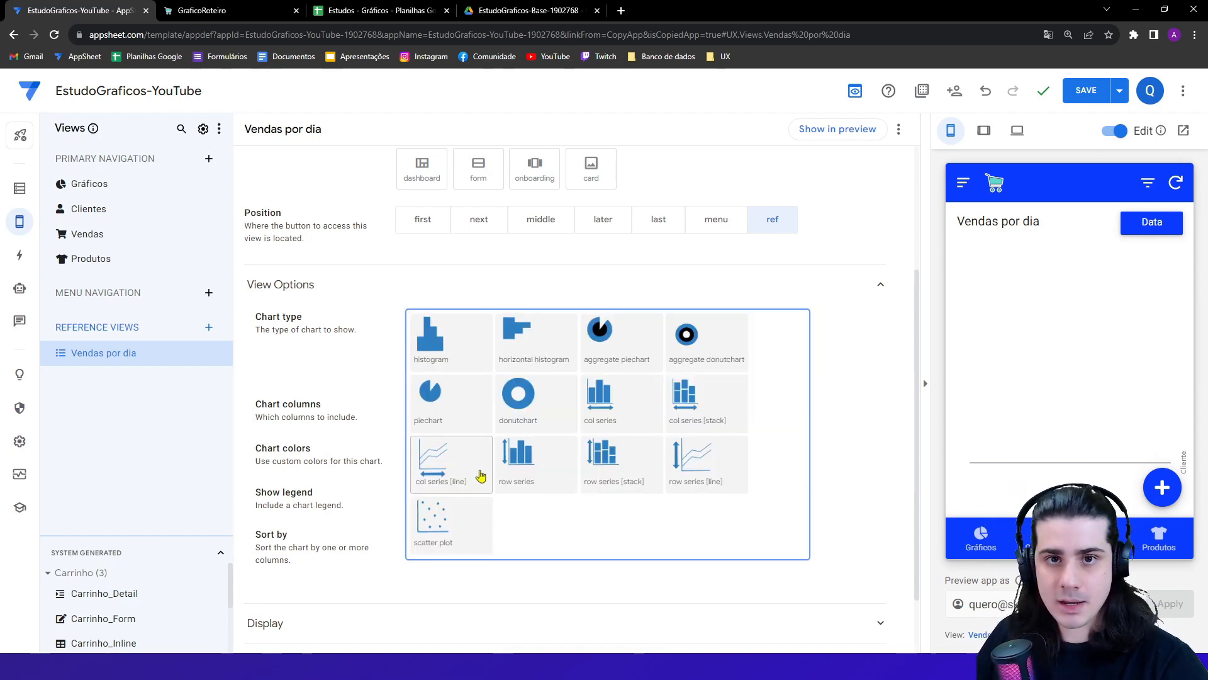
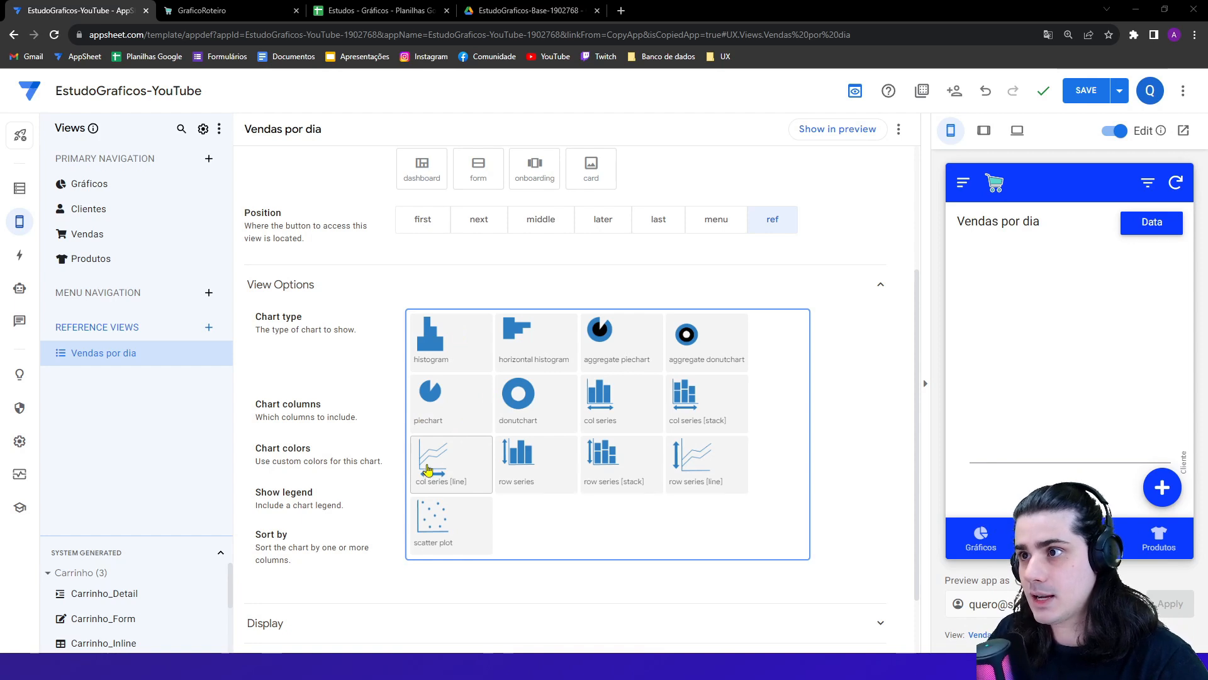
{"action": "left_click", "coordinate": [461, 489]}
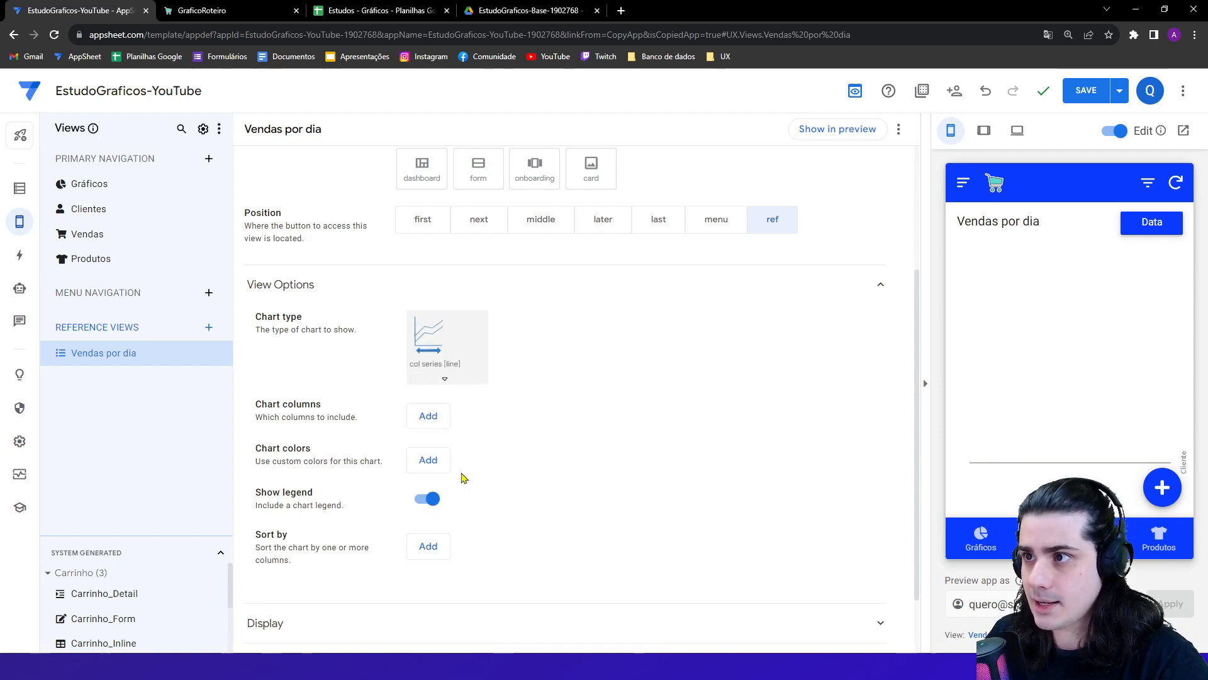
{"action": "left_click", "coordinate": [419, 374]}
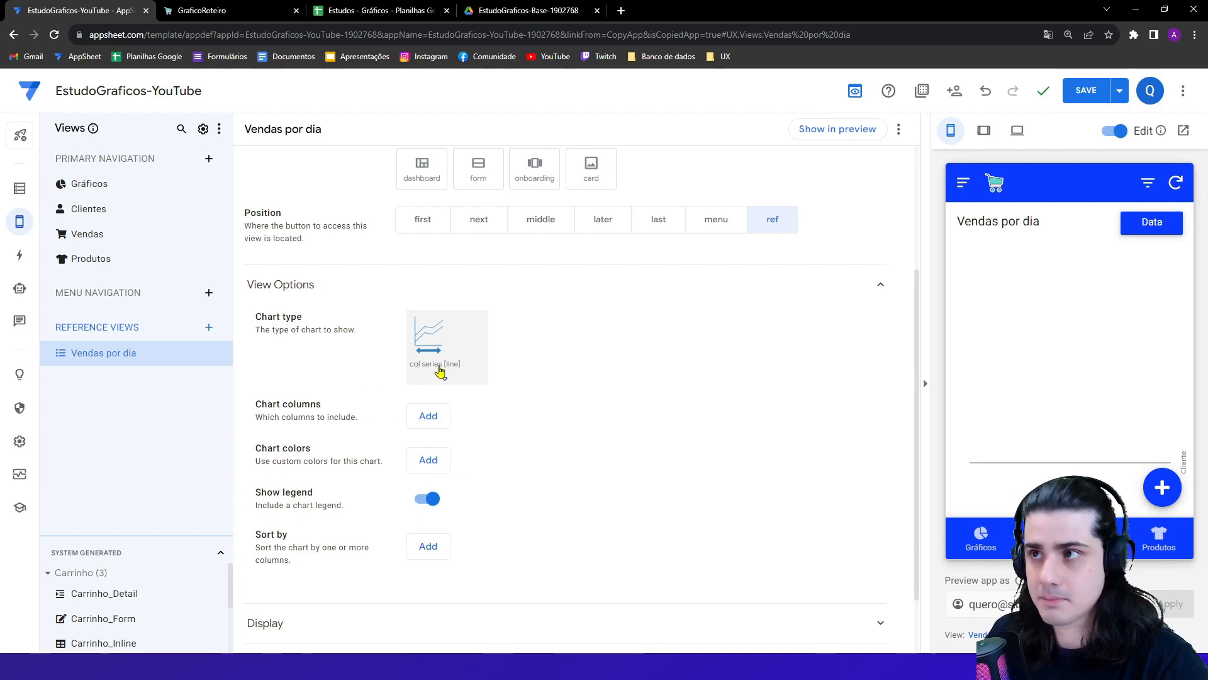
- Switch to the Estudos - Gráficos spreadsheet and examine the Cliente, Status, Data and Total columns of the Venda sheet
{"action": "left_click", "coordinate": [357, 8]}
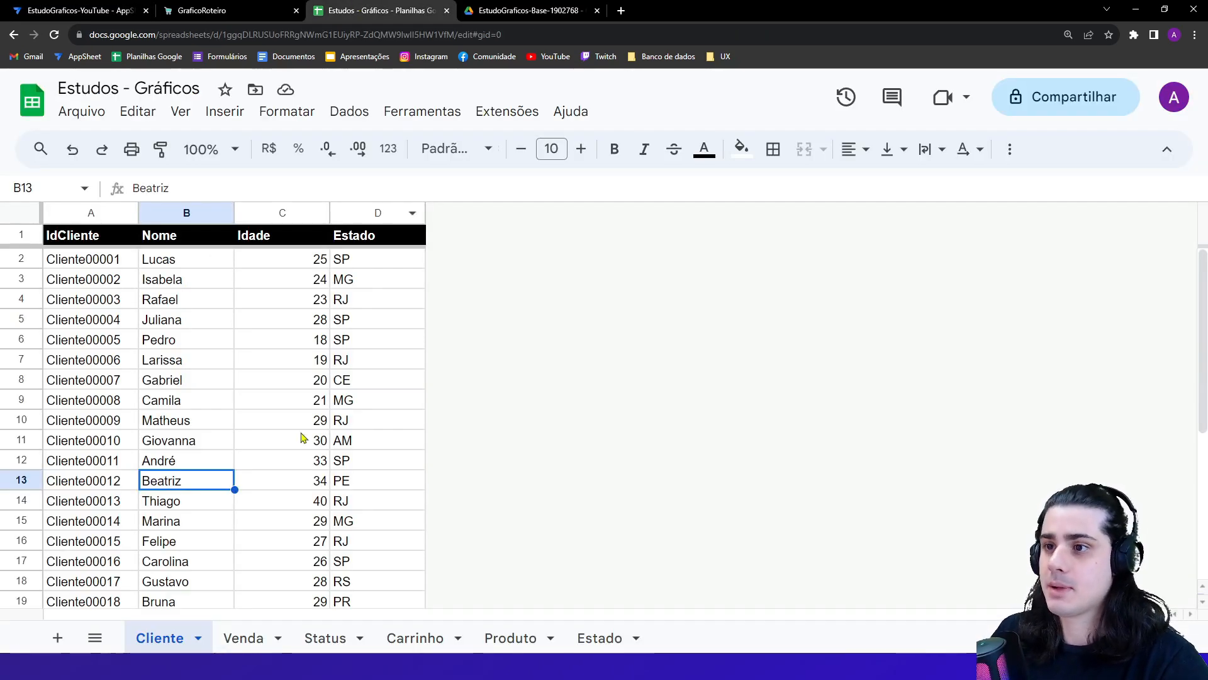
{"action": "left_click", "coordinate": [271, 637]}
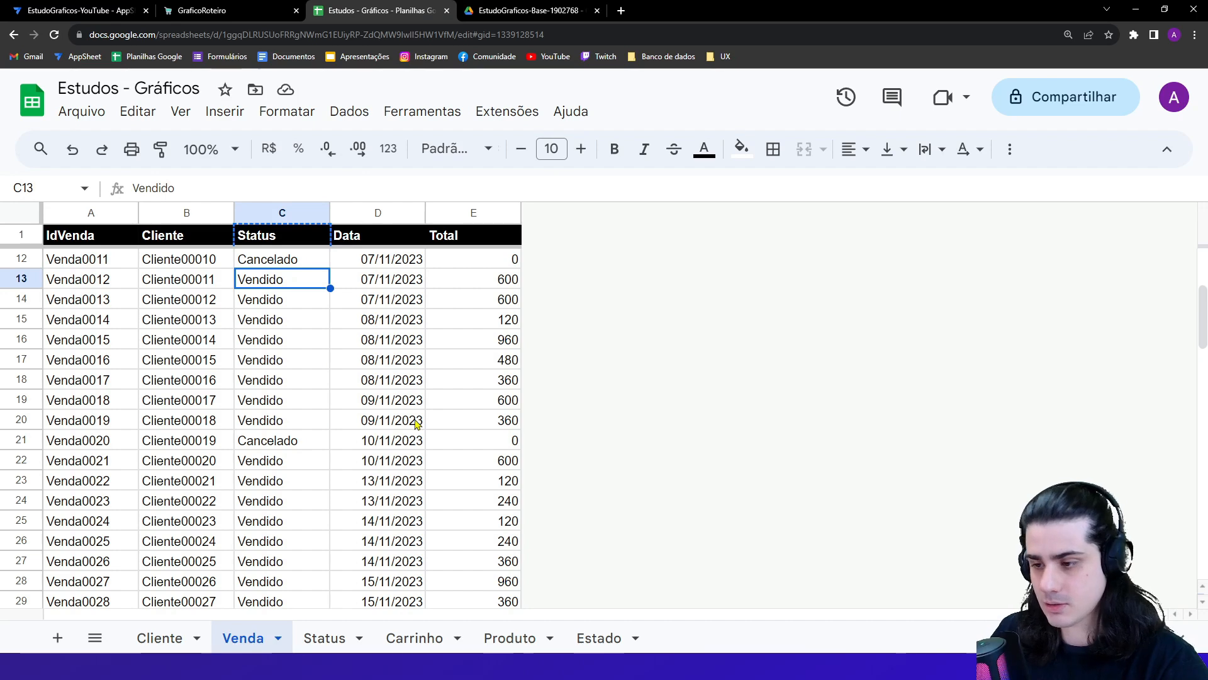
{"action": "left_click_drag", "start_coordinate": [187, 217], "coordinate": [473, 213]}
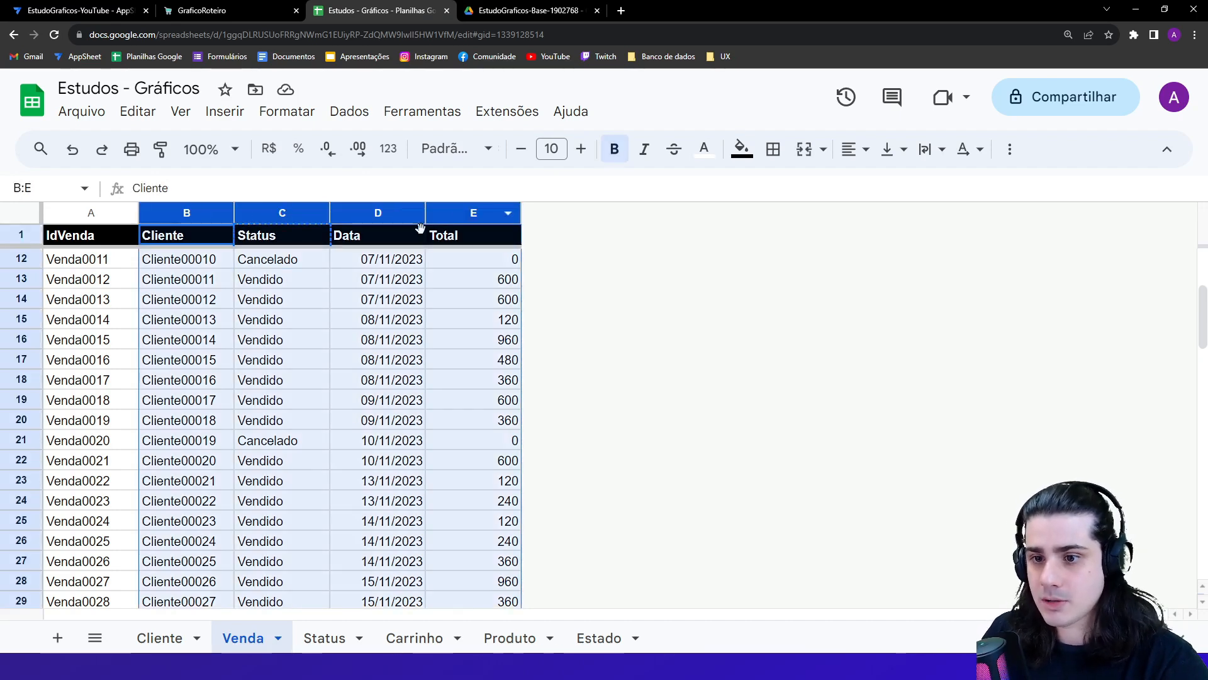
{"action": "left_click", "coordinate": [190, 242]}
{"action": "left_click", "coordinate": [187, 262]}
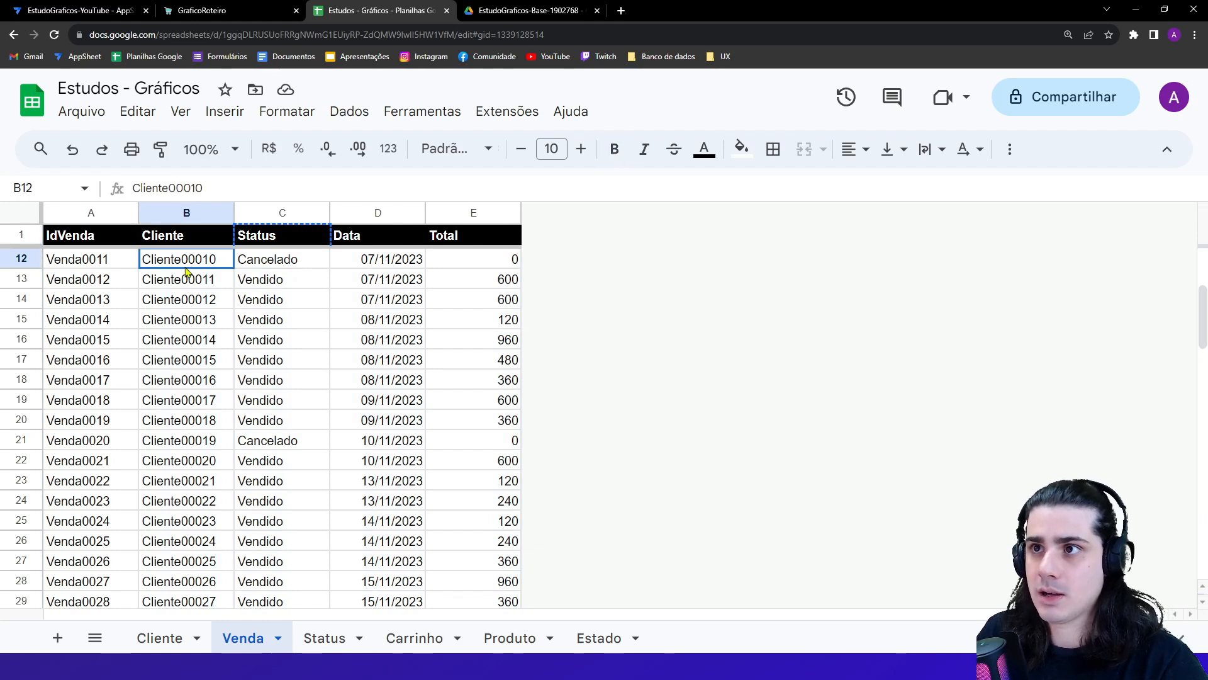
{"action": "left_click", "coordinate": [271, 242]}
{"action": "left_click", "coordinate": [275, 262]}
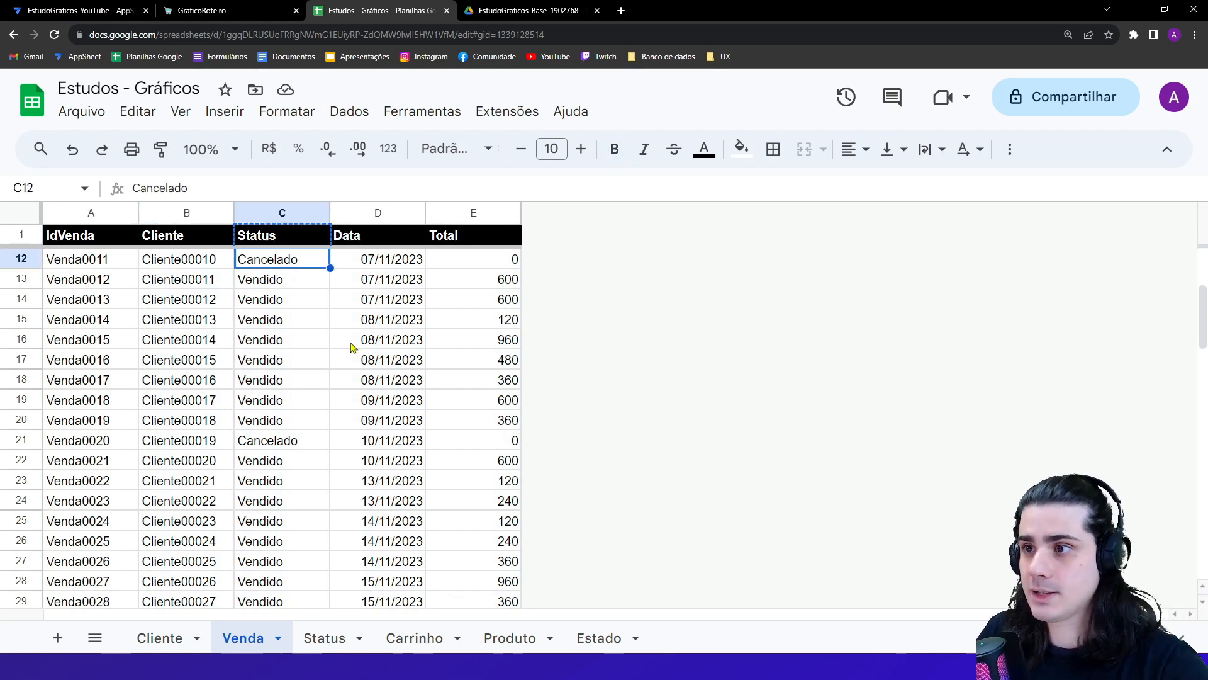
{"action": "left_click", "coordinate": [370, 242]}
{"action": "left_click", "coordinate": [369, 262]}
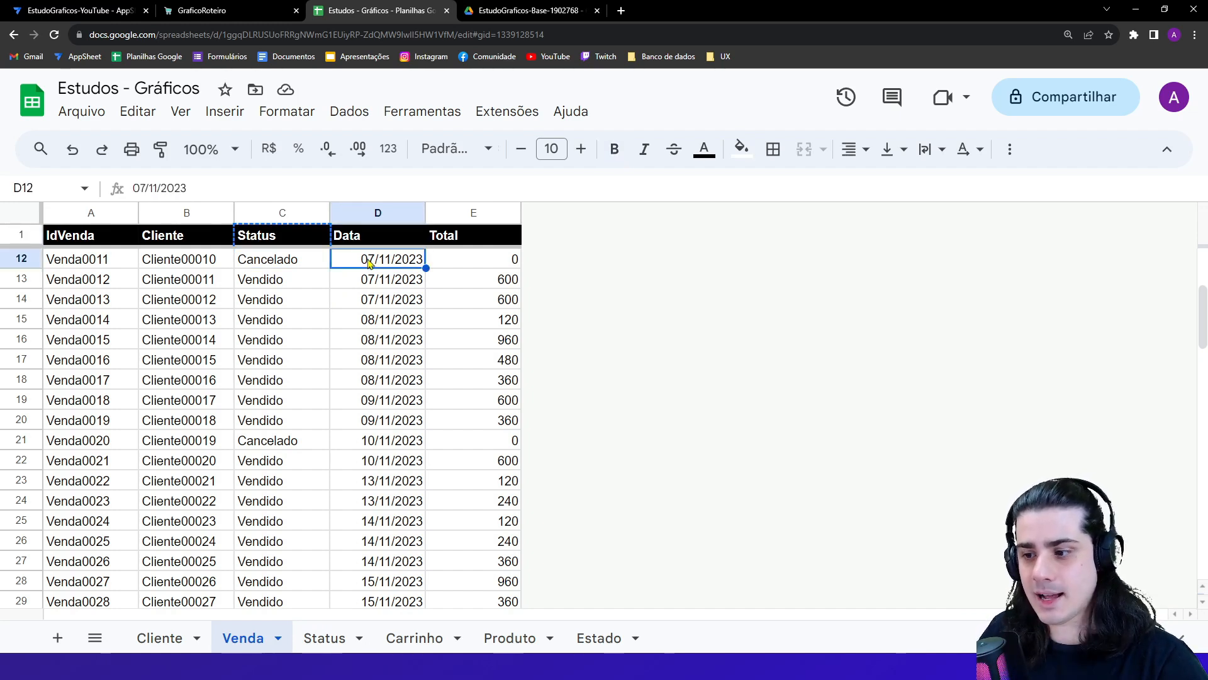
{"action": "left_click", "coordinate": [474, 238]}
{"action": "left_click", "coordinate": [476, 262]}
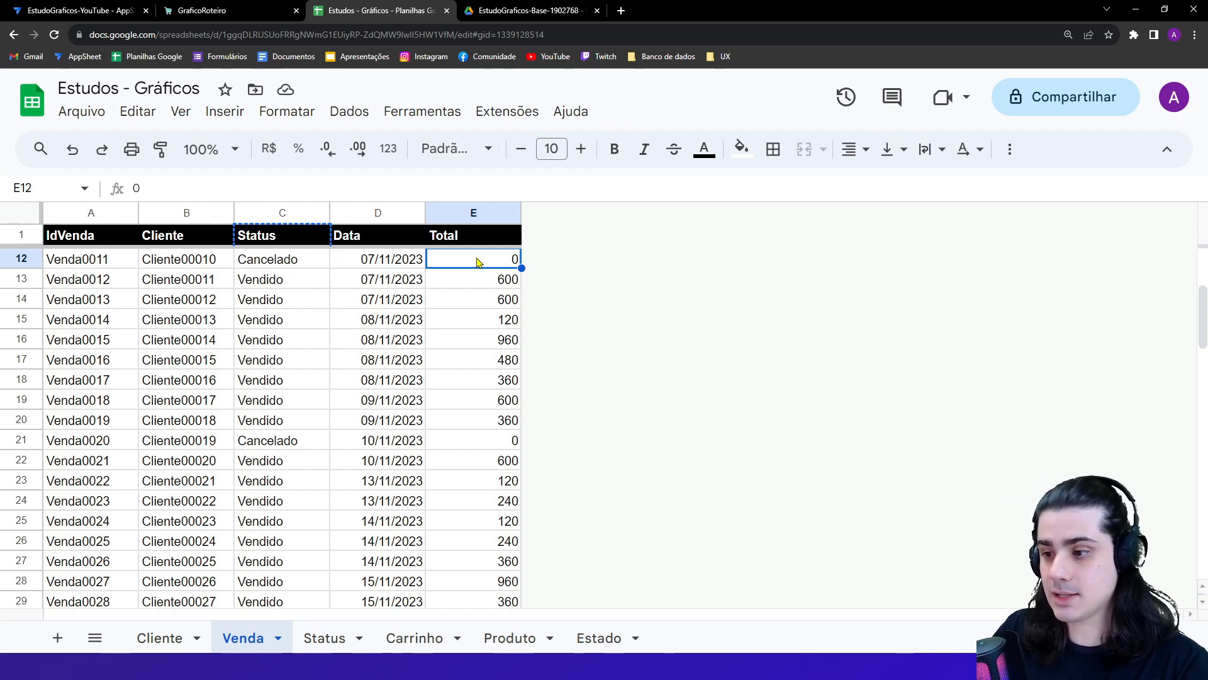
- Compare how the Venda sheet's data reads by column and by row, undoing the accidental change to the sheet
{"action": "left_click", "coordinate": [203, 214]}
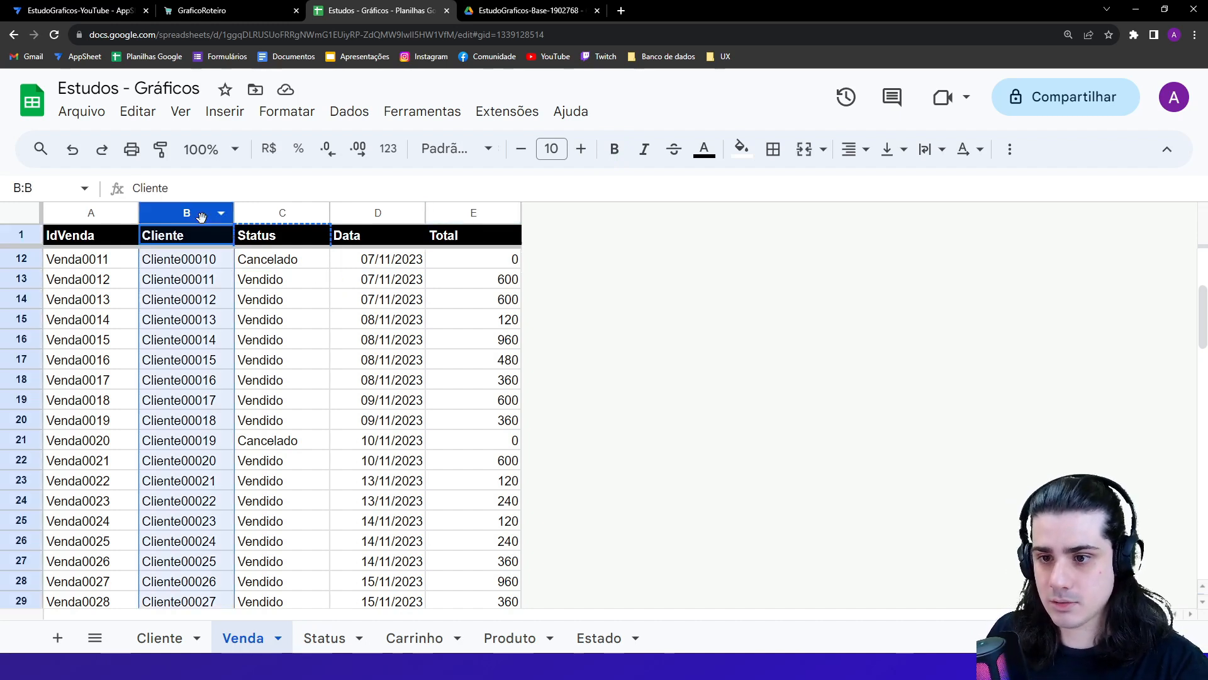
{"action": "left_click", "coordinate": [325, 214]}
{"action": "left_click_drag", "start_coordinate": [328, 217], "coordinate": [329, 217]}
{"action": "key", "text": "ctrl+z"}
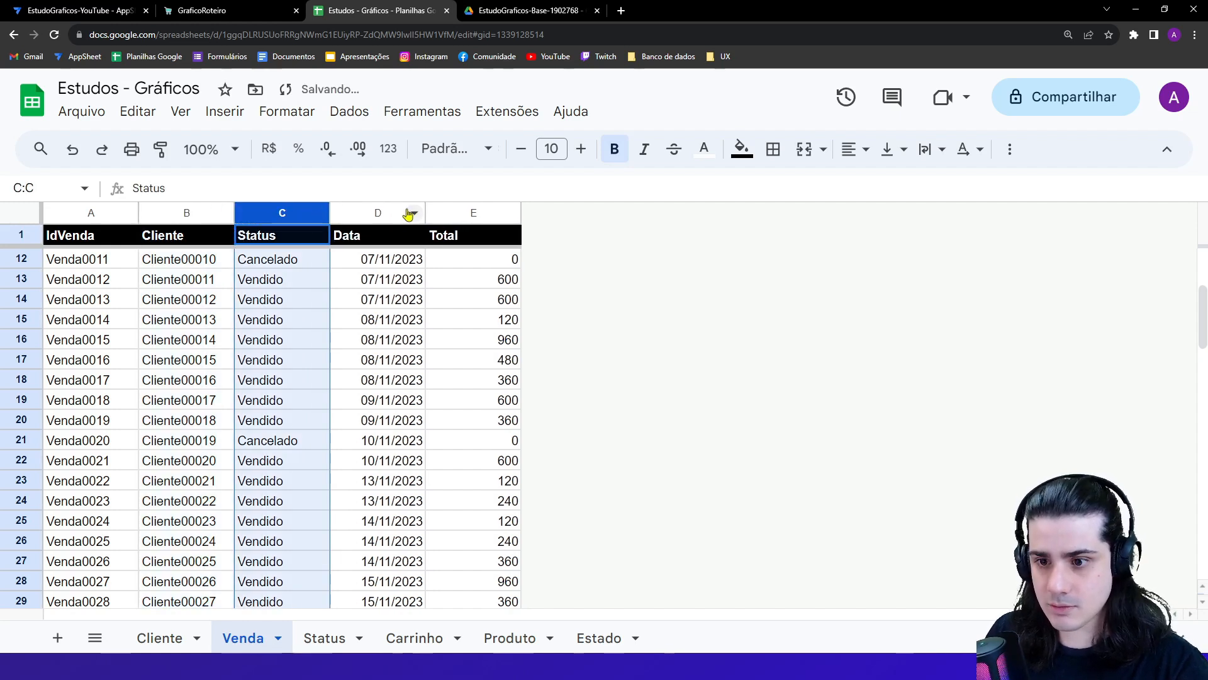
{"action": "left_click", "coordinate": [378, 251]}
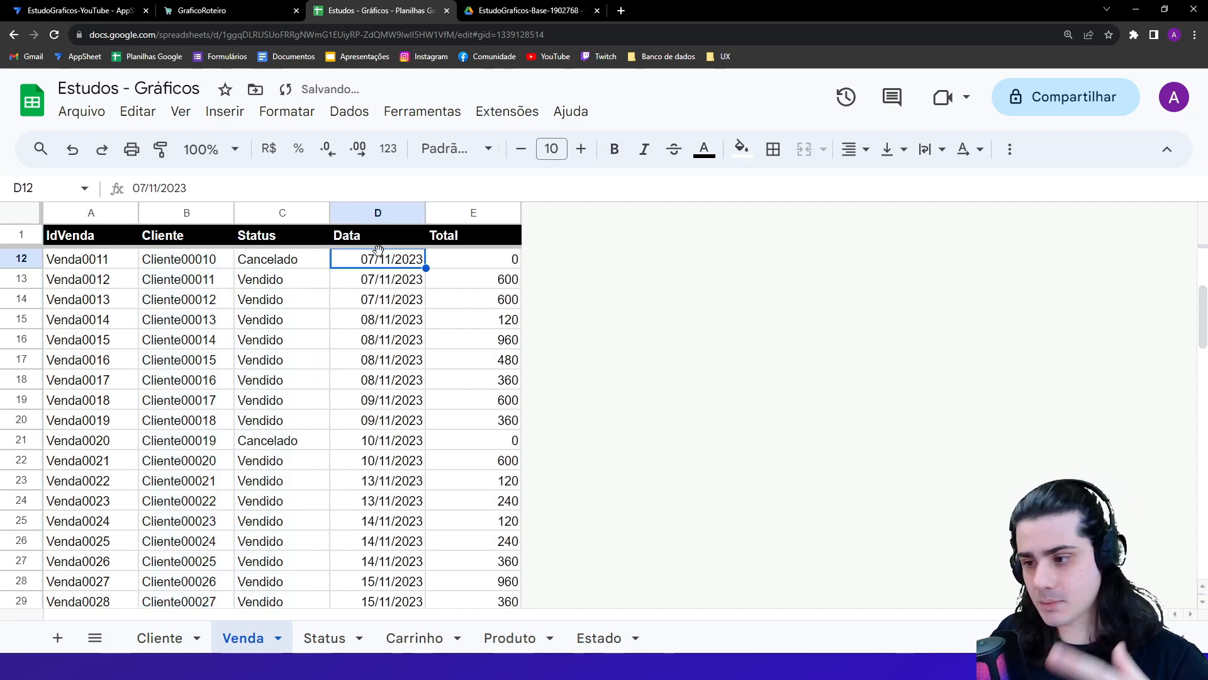
{"action": "left_click", "coordinate": [104, 271]}
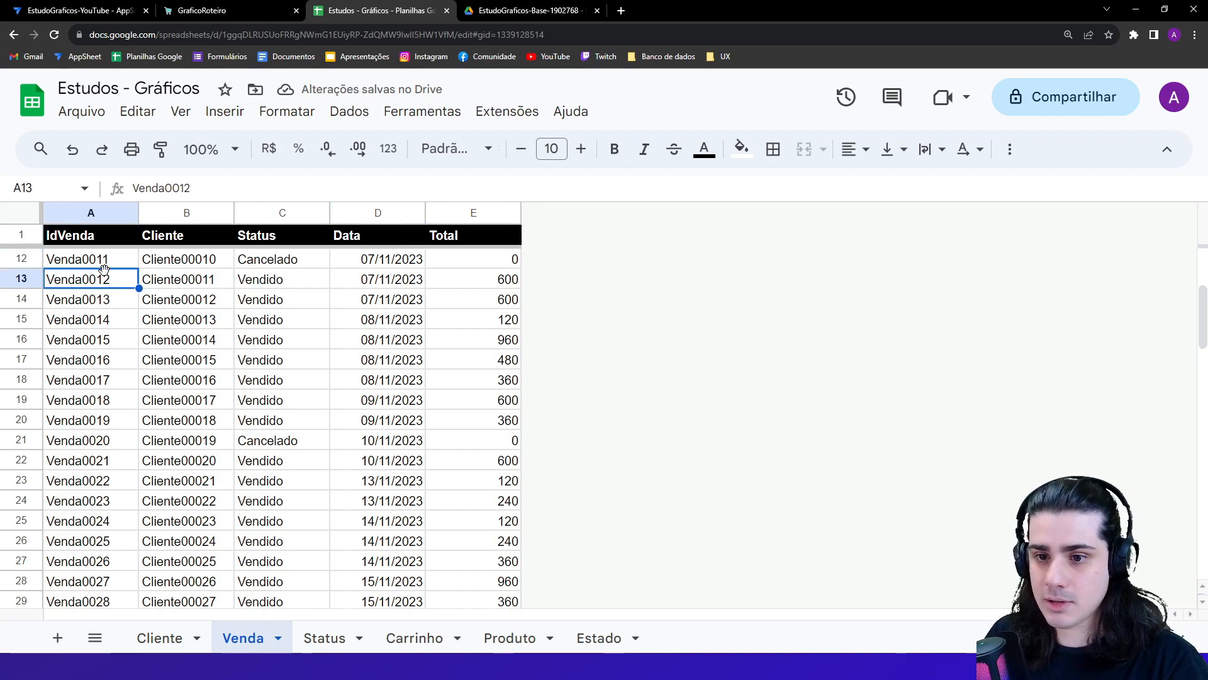
{"action": "left_click_drag", "start_coordinate": [21, 258], "coordinate": [43, 619]}
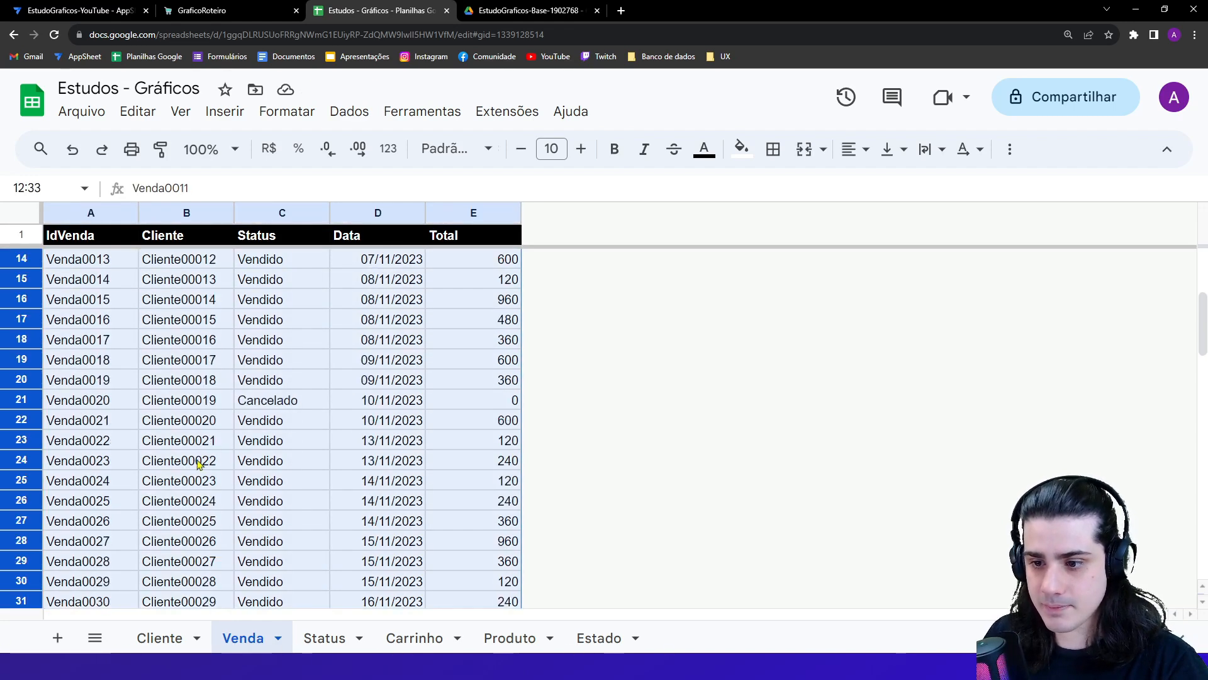
{"action": "scroll", "coordinate": [198, 465], "scroll_direction": "up", "scroll_amount": 5}
{"action": "left_click", "coordinate": [454, 214]}
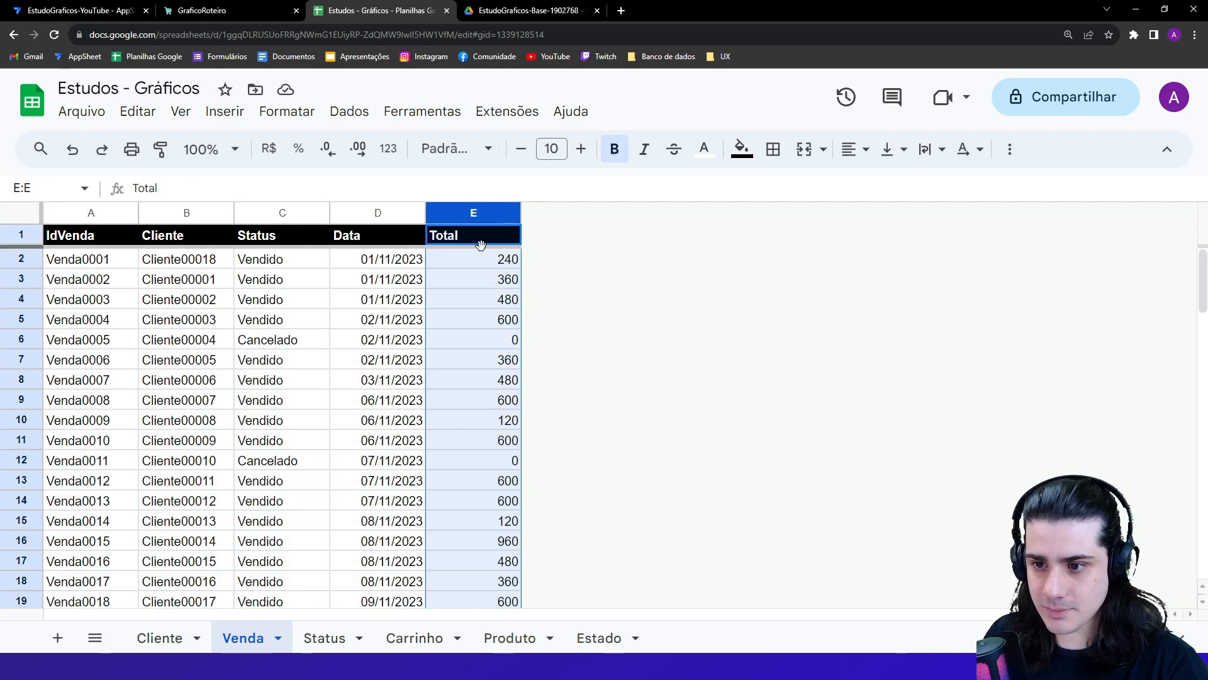
{"action": "left_click", "coordinate": [55, 266]}
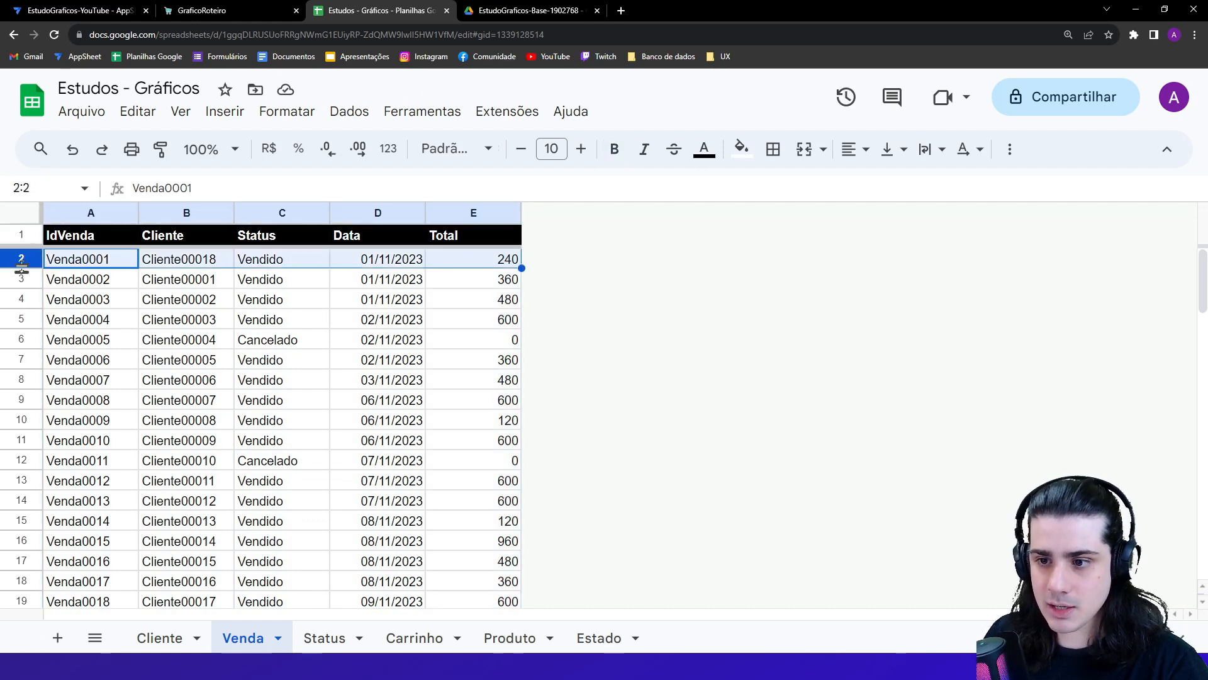
{"action": "left_click", "coordinate": [111, 298]}
{"action": "left_click_drag", "start_coordinate": [21, 258], "coordinate": [18, 601]}
{"action": "left_click", "coordinate": [238, 428]}
- Compare the Vendas por dia chart in GraficoRoteiro with the Venda sheet's data and return to the EstudoGraficos-YouTube editor
{"action": "key", "text": "ctrl+1"}
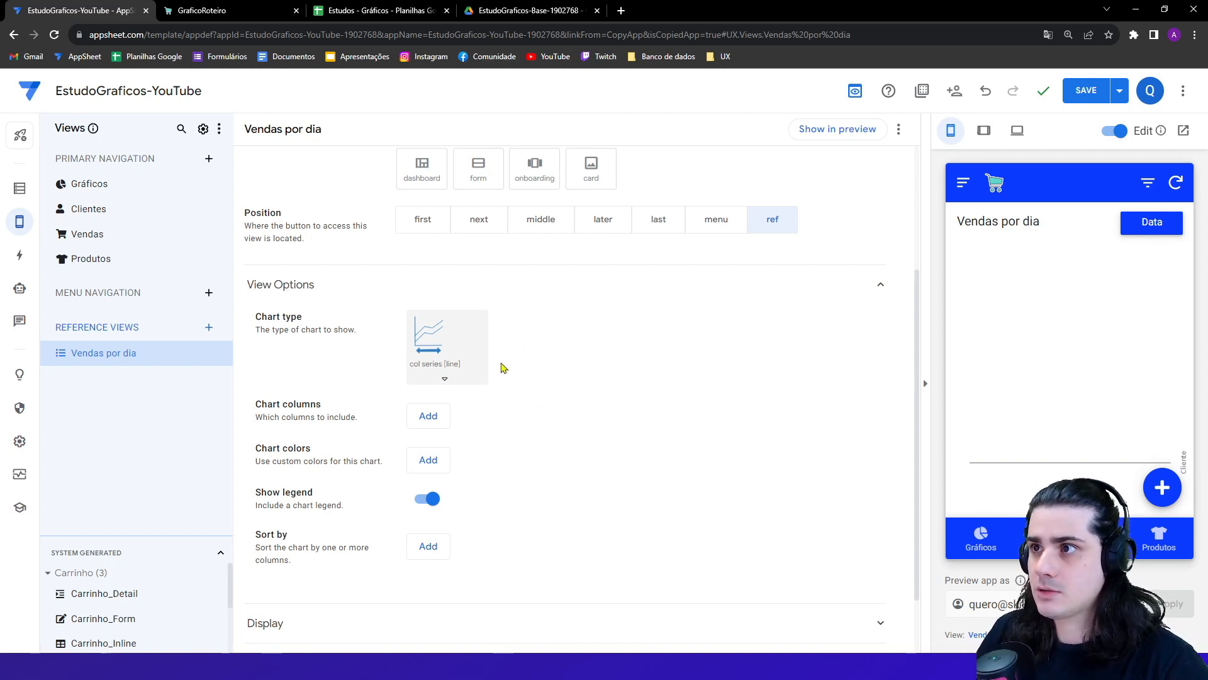
{"action": "left_click", "coordinate": [253, 12]}
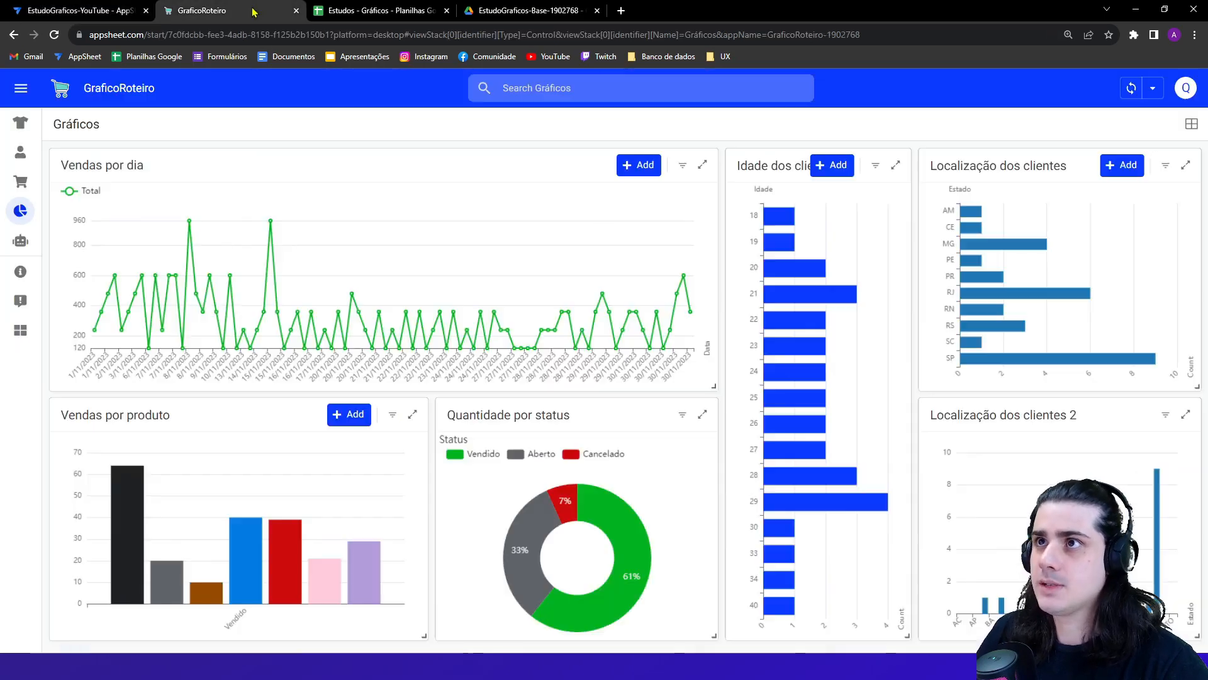
{"action": "left_click", "coordinate": [374, 10]}
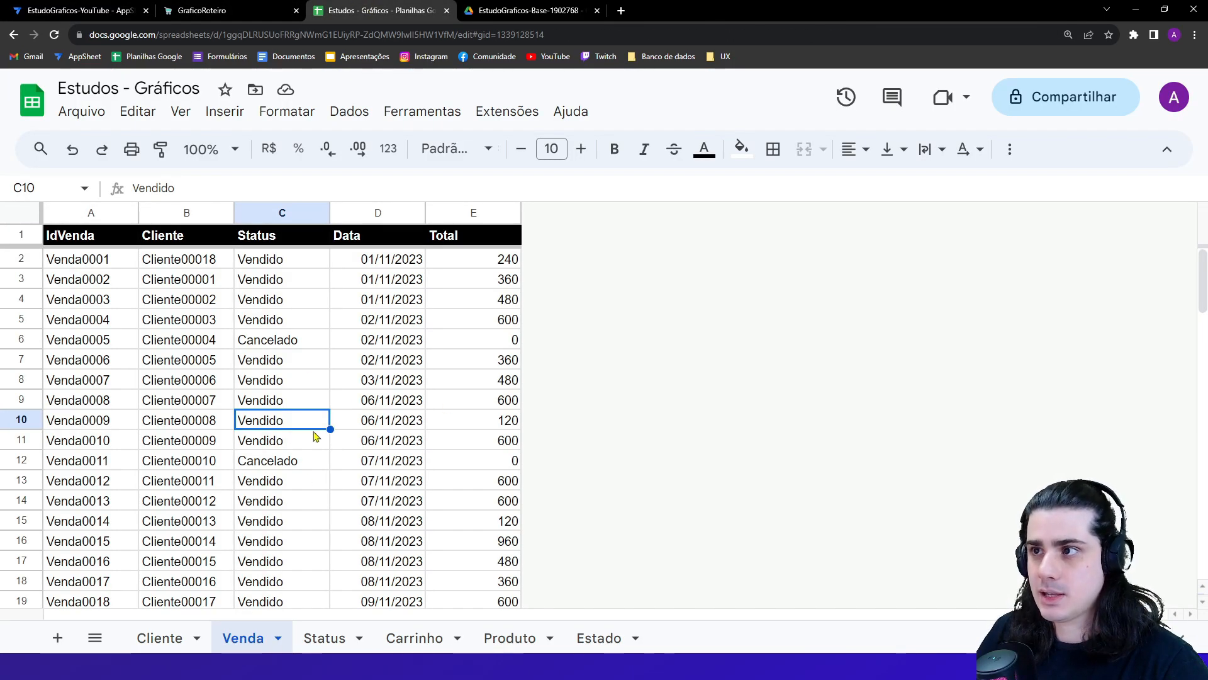
{"action": "key", "text": "ctrl+1"}
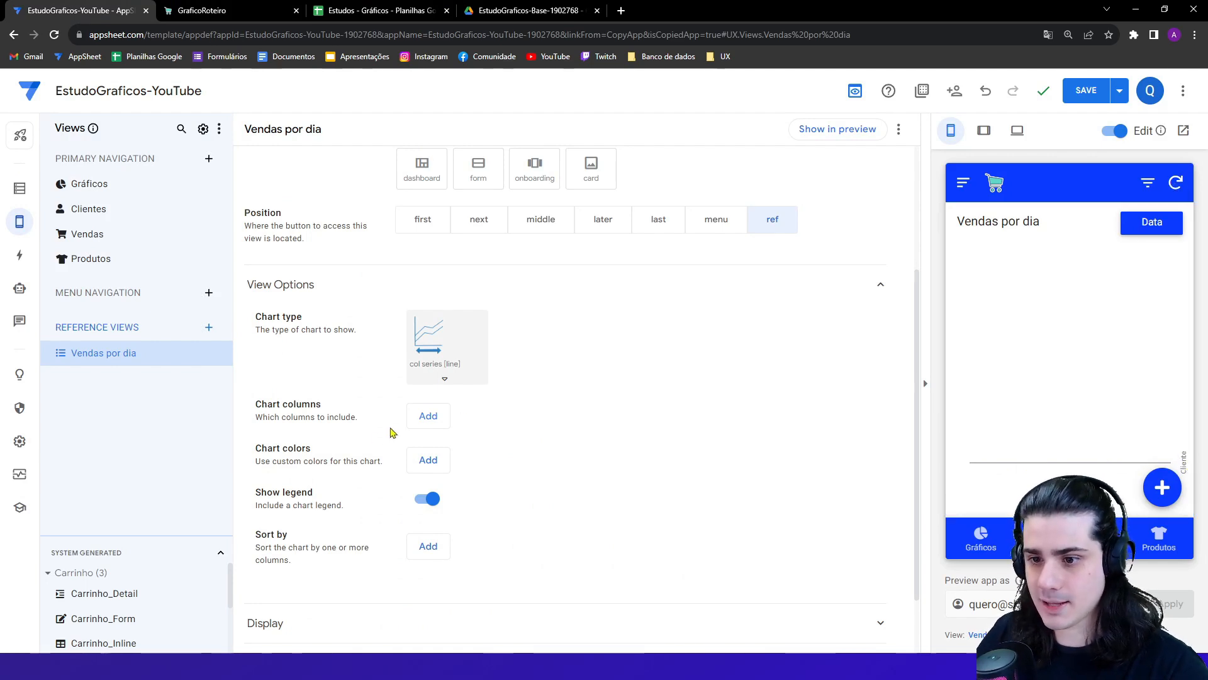
- Add a chart column to the Vendas por dia view, set it to TotalVC and show the chart in tablet-size preview
{"action": "left_click_drag", "start_coordinate": [256, 404], "coordinate": [326, 406]}
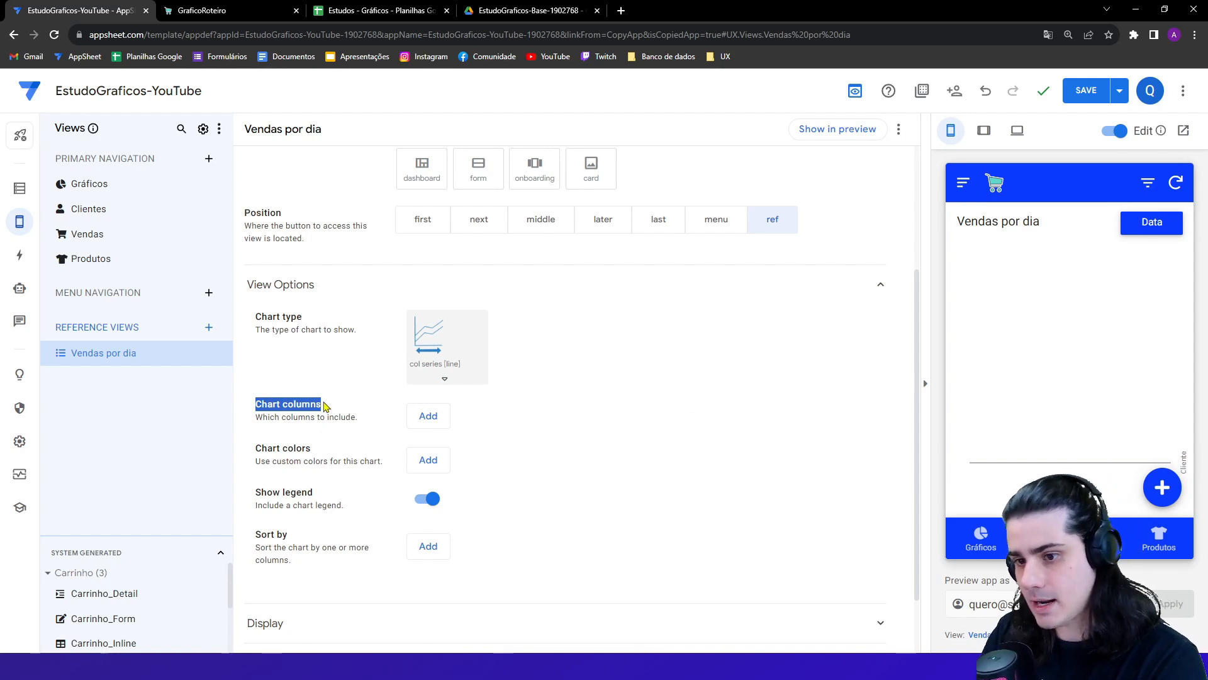
{"action": "left_click", "coordinate": [324, 406]}
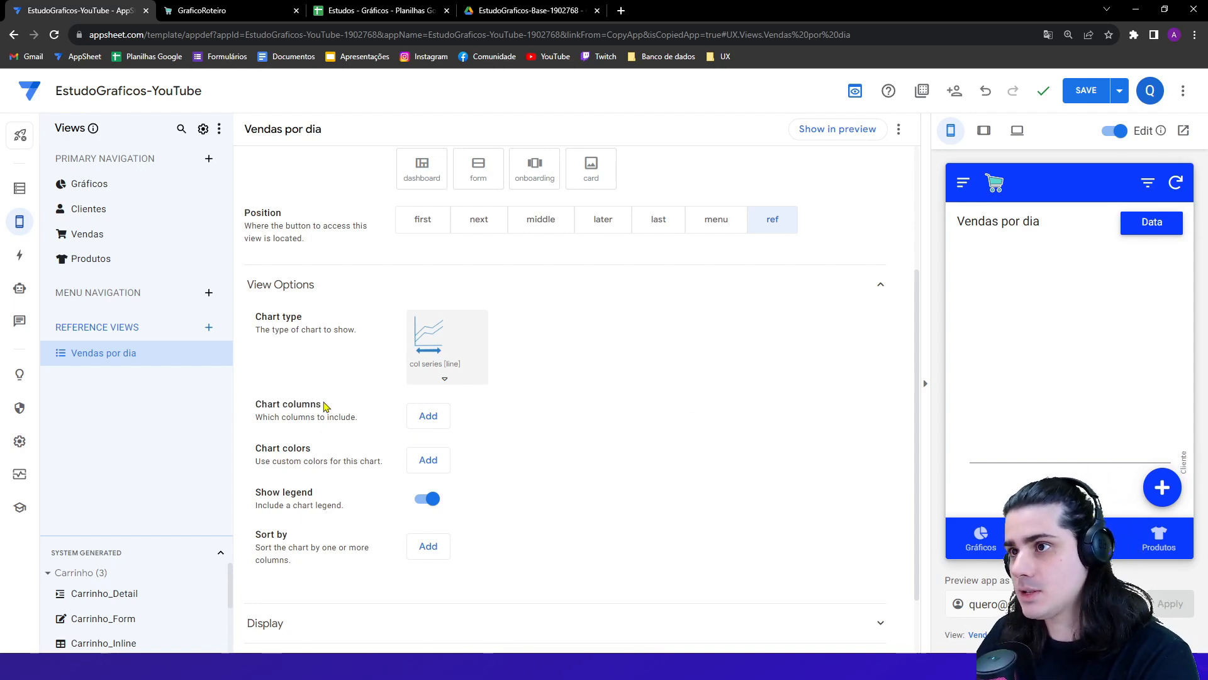
{"action": "left_click", "coordinate": [440, 425]}
{"action": "left_click", "coordinate": [460, 429]}
{"action": "left_click", "coordinate": [453, 452]}
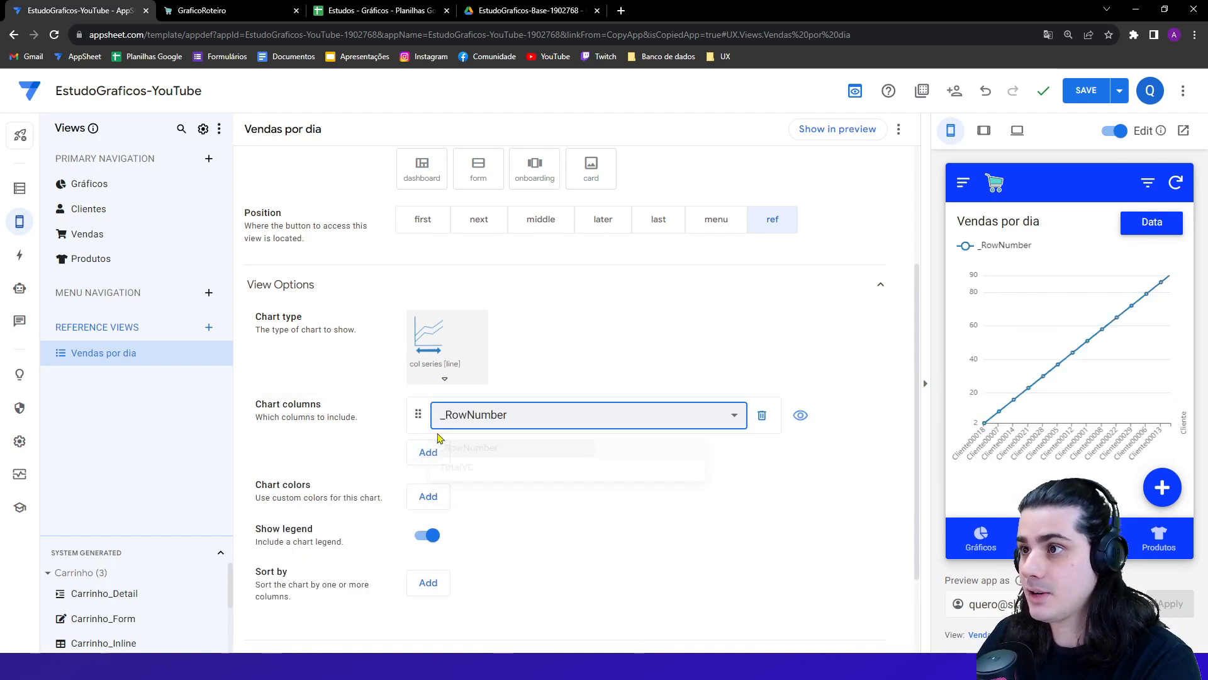
{"action": "left_click", "coordinate": [502, 393]}
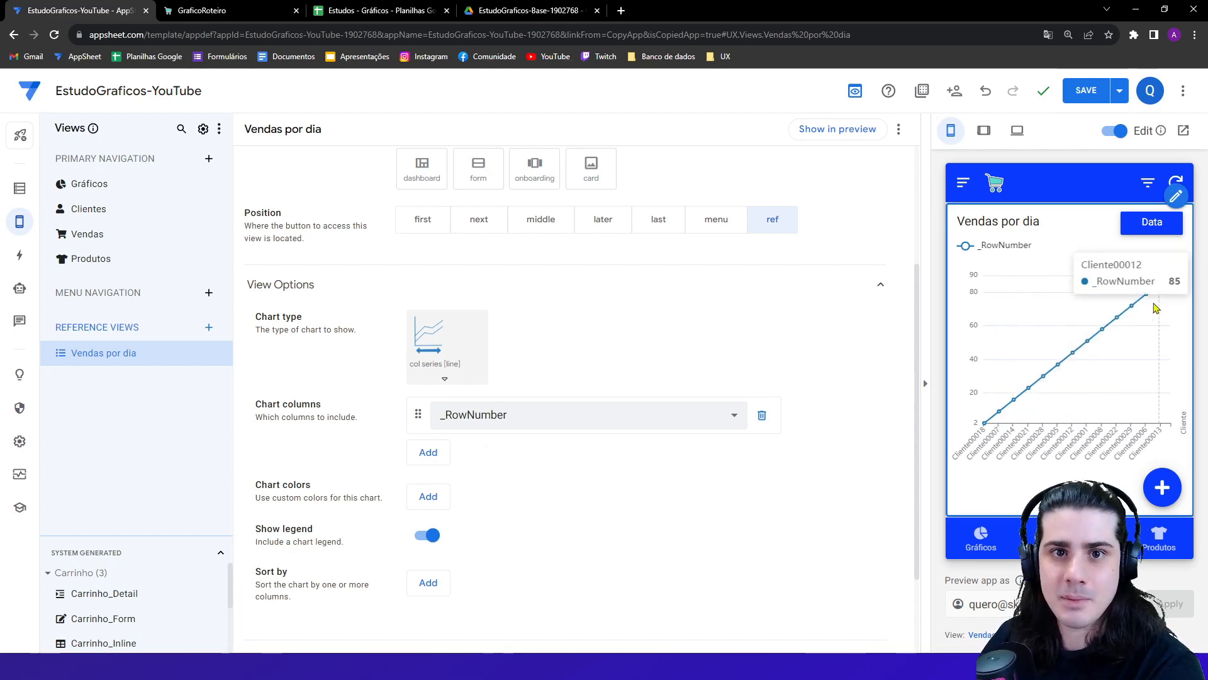
{"action": "left_click", "coordinate": [345, 6]}
{"action": "left_click", "coordinate": [21, 259]}
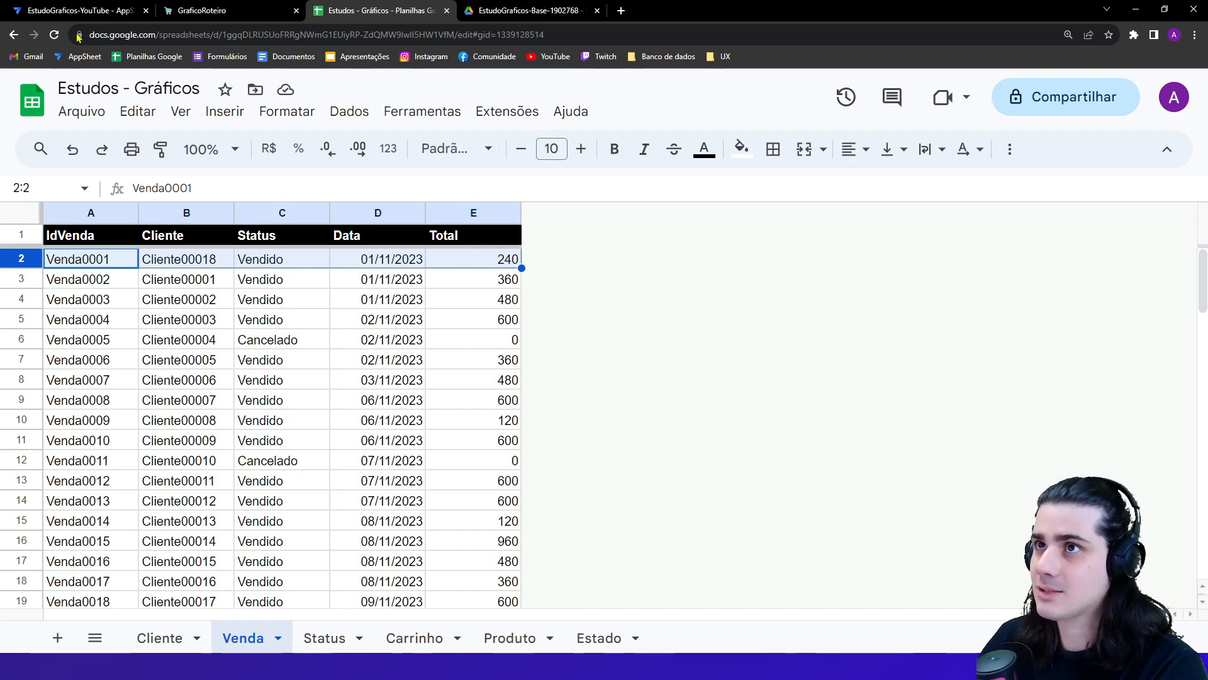
{"action": "left_click", "coordinate": [78, 10]}
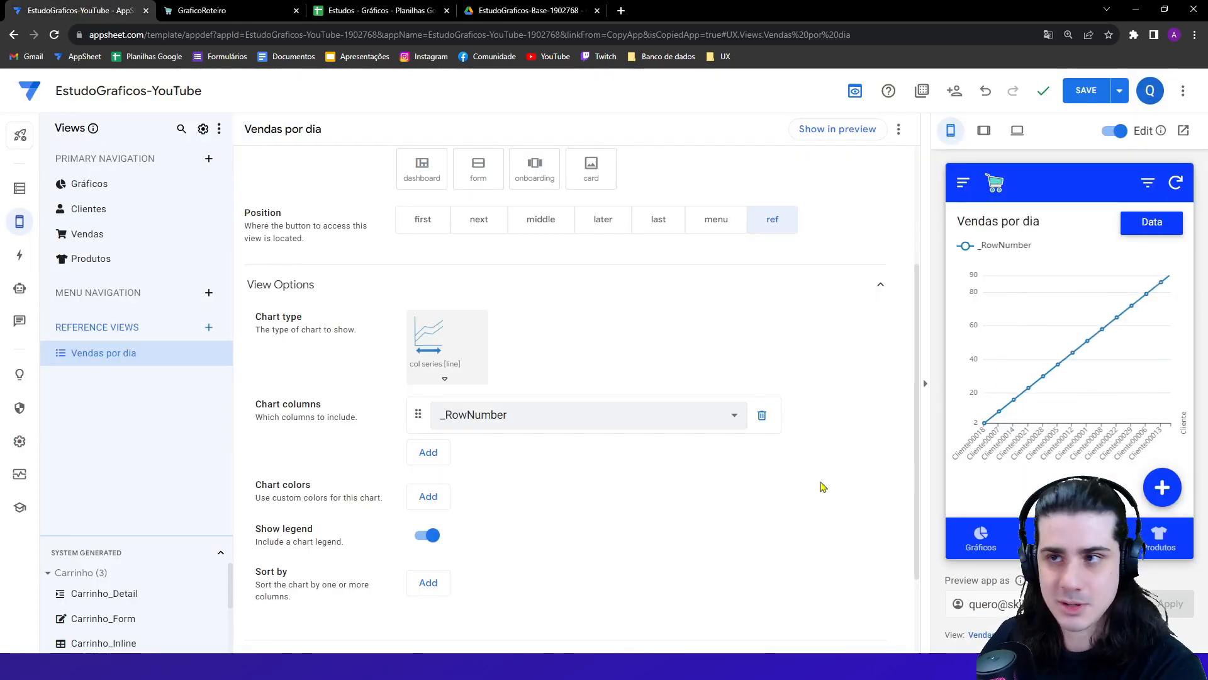
{"action": "left_click", "coordinate": [528, 423]}
{"action": "left_click", "coordinate": [496, 478]}
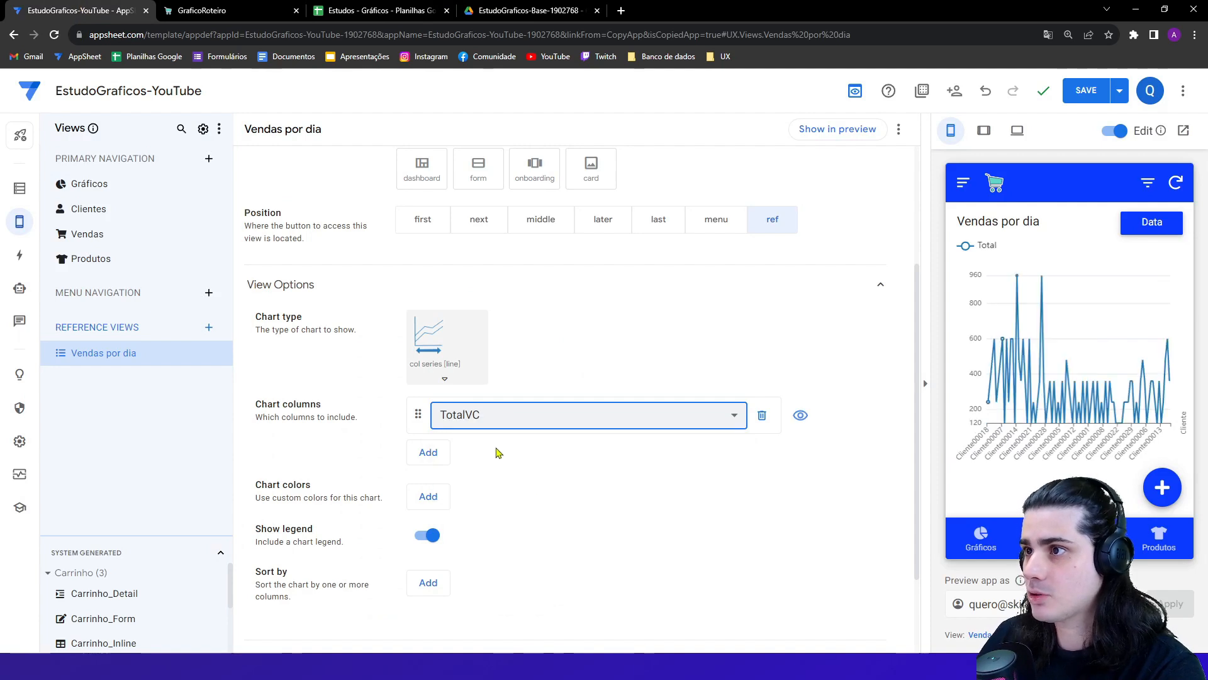
{"action": "left_click", "coordinate": [984, 130]}
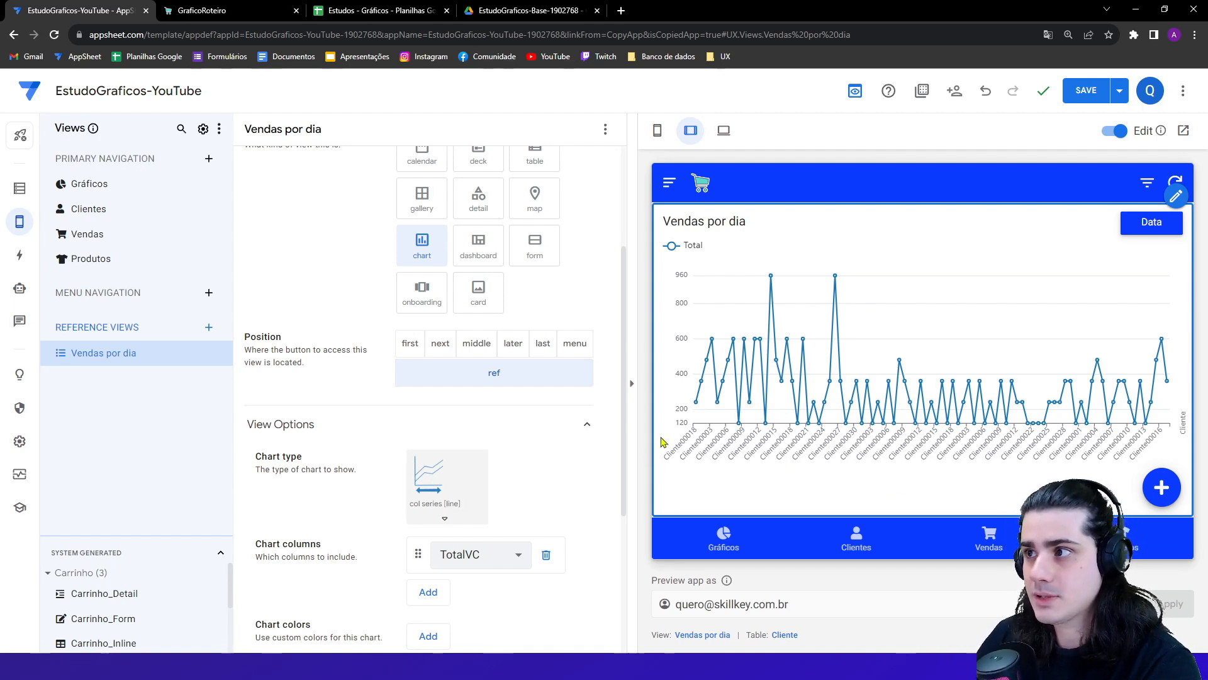
- Make the Data column the label of the Venda table, with the app preview back in phone size
{"action": "left_click", "coordinate": [18, 191]}
{"action": "left_click", "coordinate": [87, 282]}
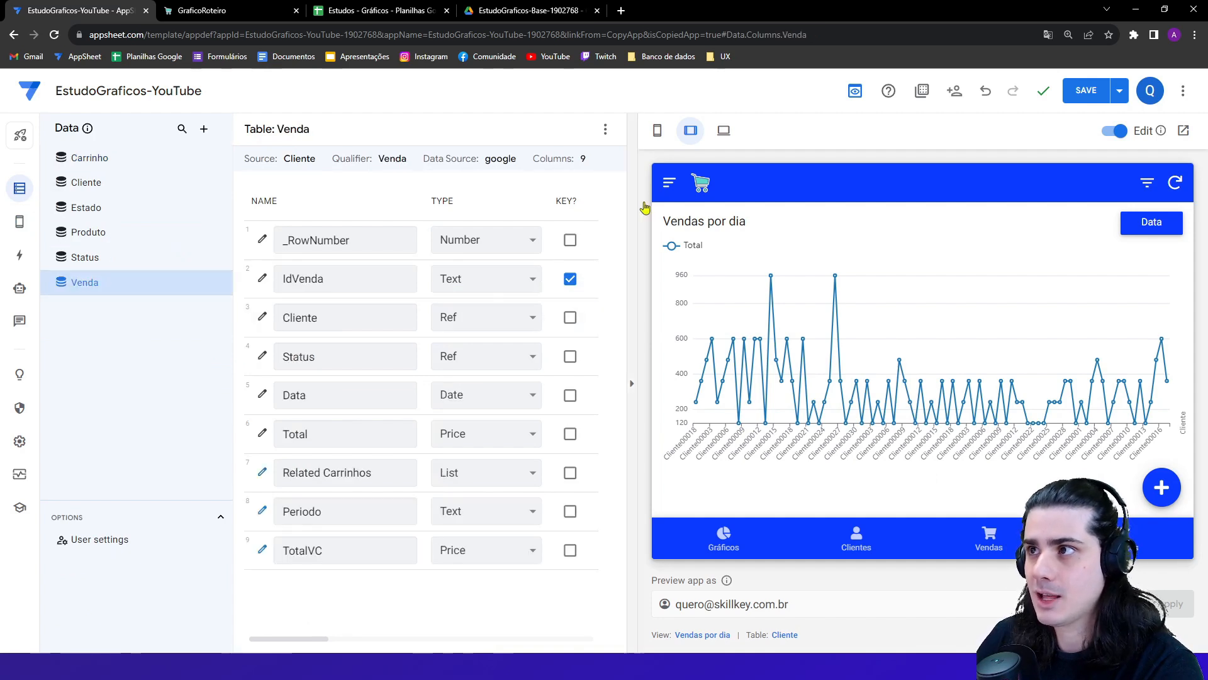
{"action": "left_click", "coordinate": [661, 128]}
{"action": "left_click", "coordinate": [625, 317]}
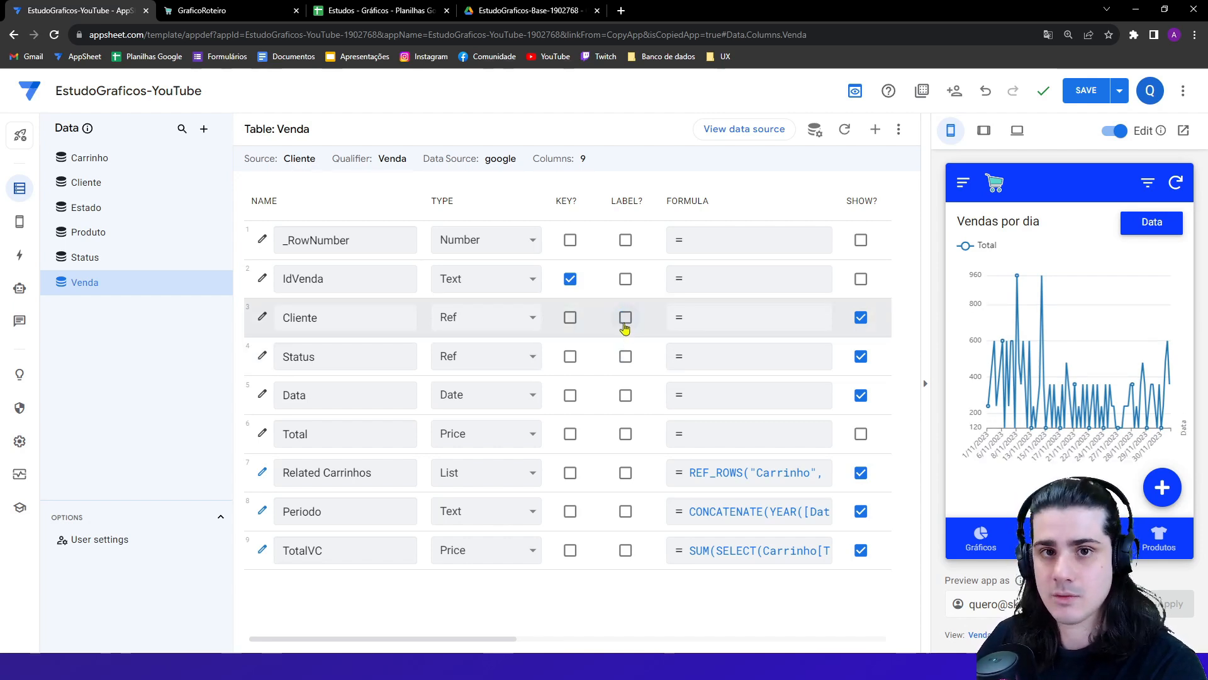
{"action": "left_click", "coordinate": [626, 401]}
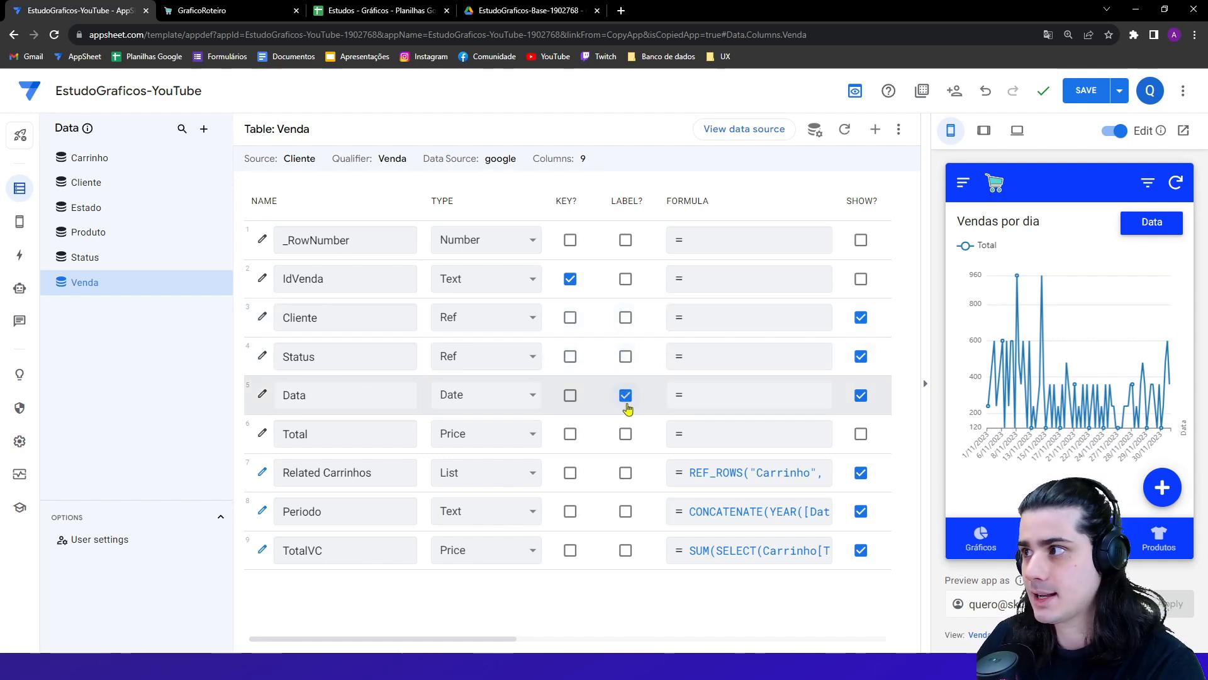
- Check the dates along the Vendas por dia chart's horizontal axis in tablet-size preview, returning to phone size
{"action": "left_click", "coordinate": [19, 221]}
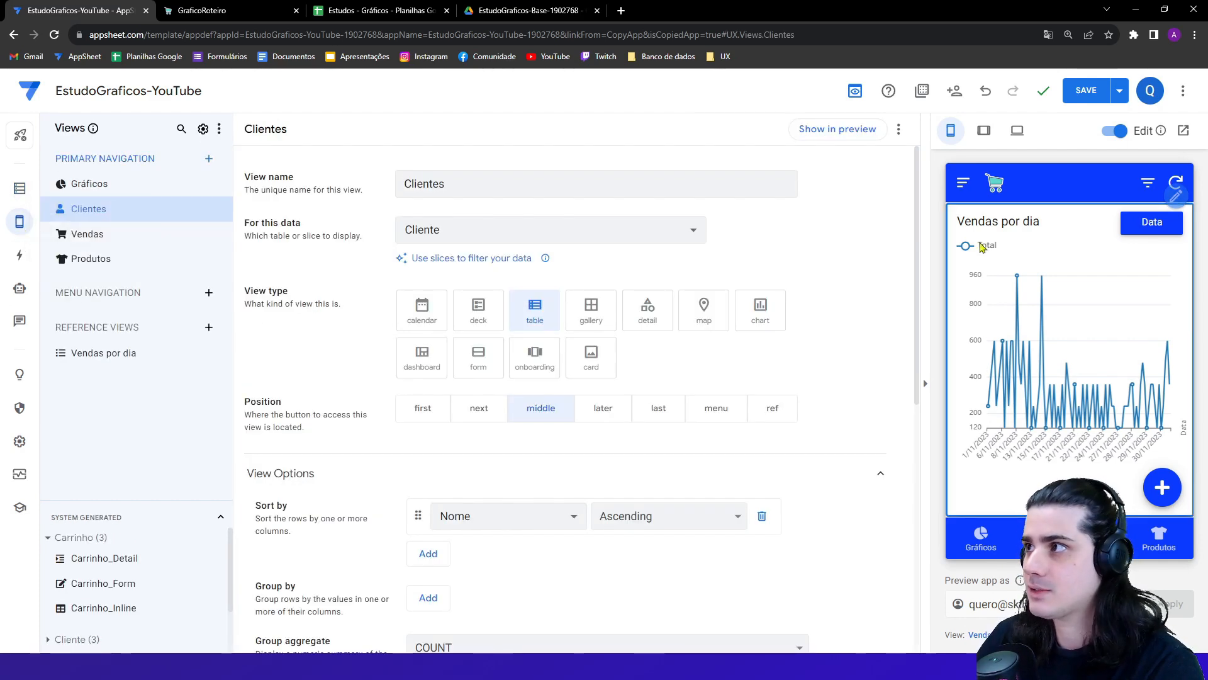
{"action": "left_click", "coordinate": [984, 131]}
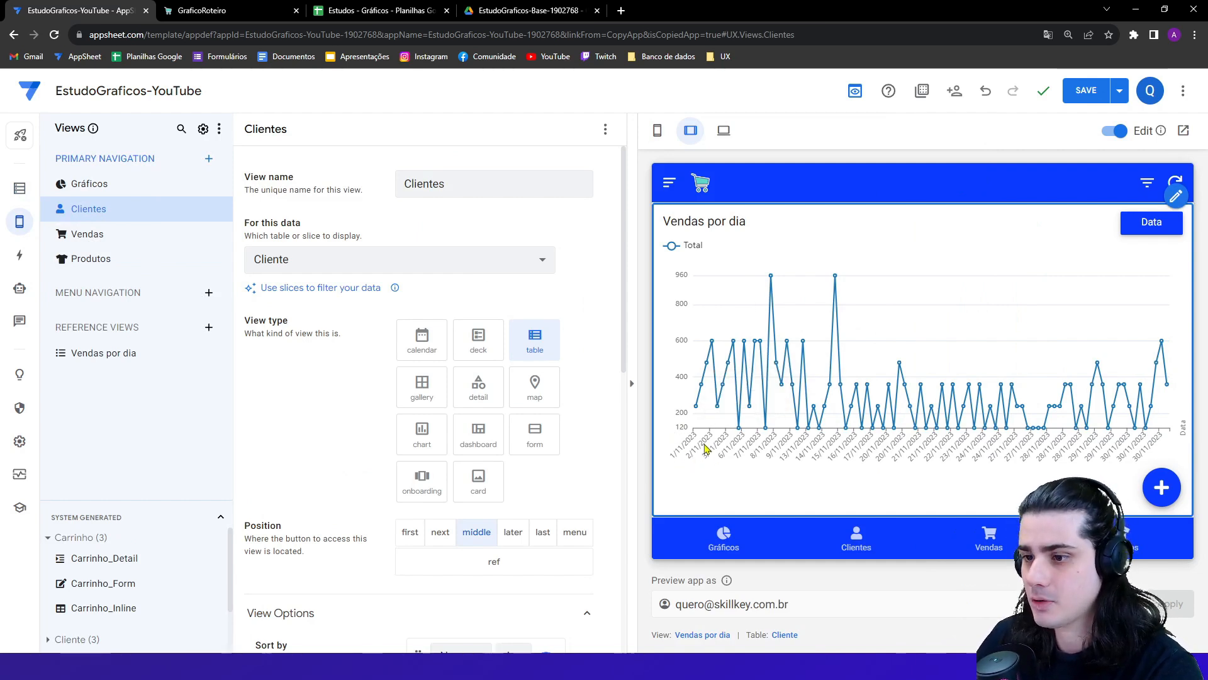
{"action": "mouse_move", "coordinate": [696, 398]}
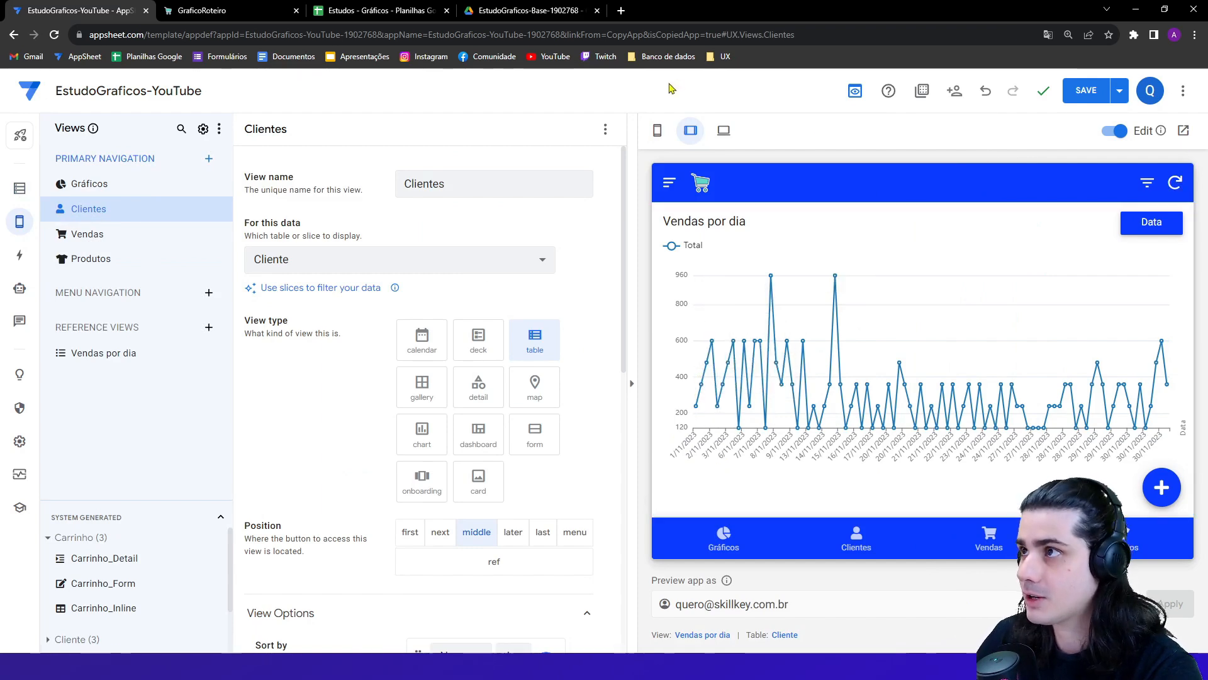
{"action": "left_click", "coordinate": [657, 131]}
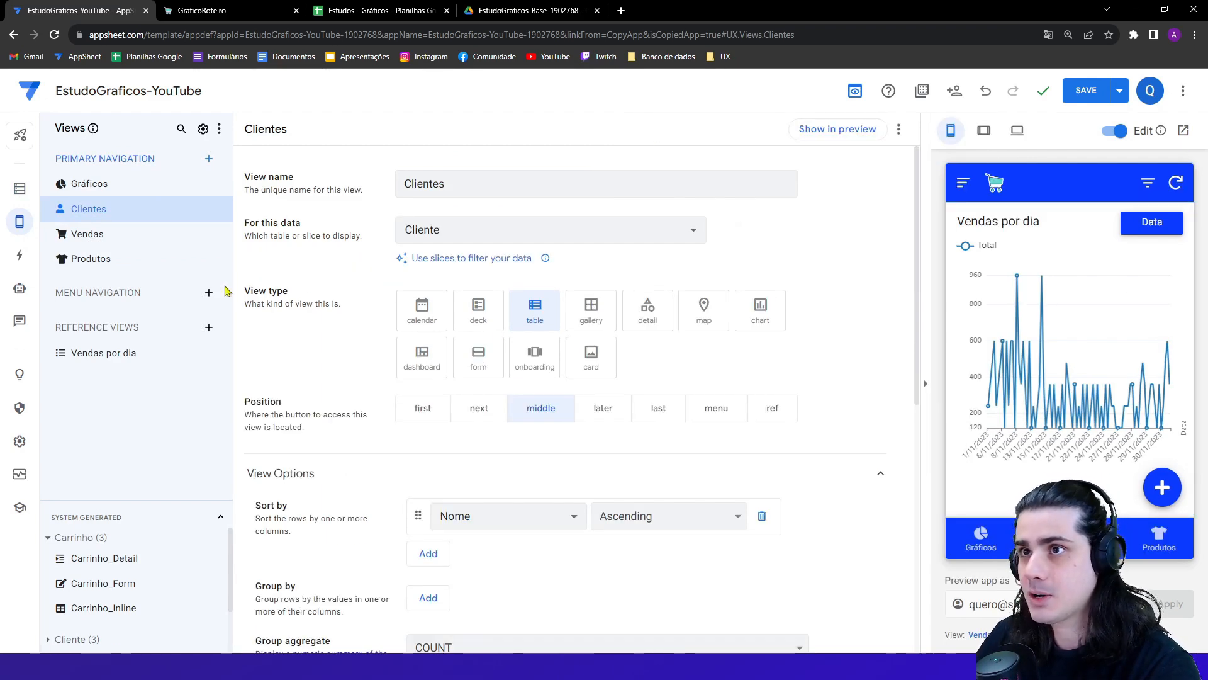
- Open the Vendas por dia view's chart options and add three custom chart colors, all red
{"action": "left_click", "coordinate": [139, 353]}
{"action": "scroll", "coordinate": [321, 382], "scroll_direction": "down", "scroll_amount": 5}
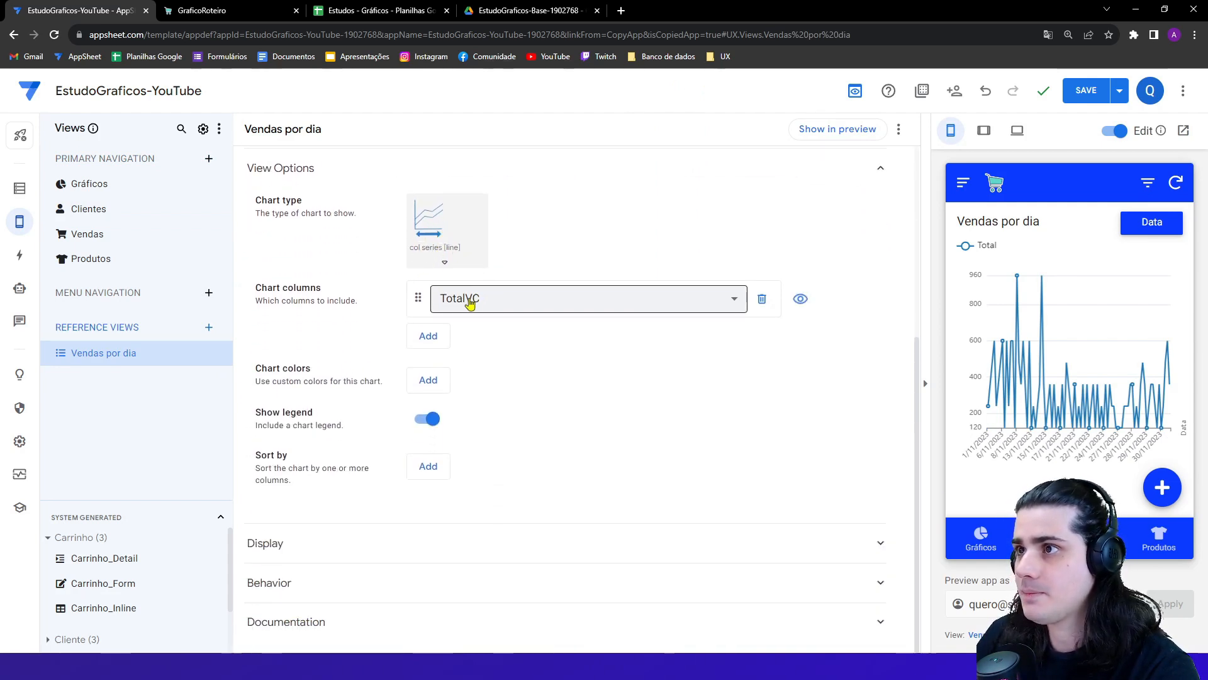
{"action": "left_click_drag", "start_coordinate": [258, 371], "coordinate": [321, 365]}
{"action": "left_click", "coordinate": [321, 364]}
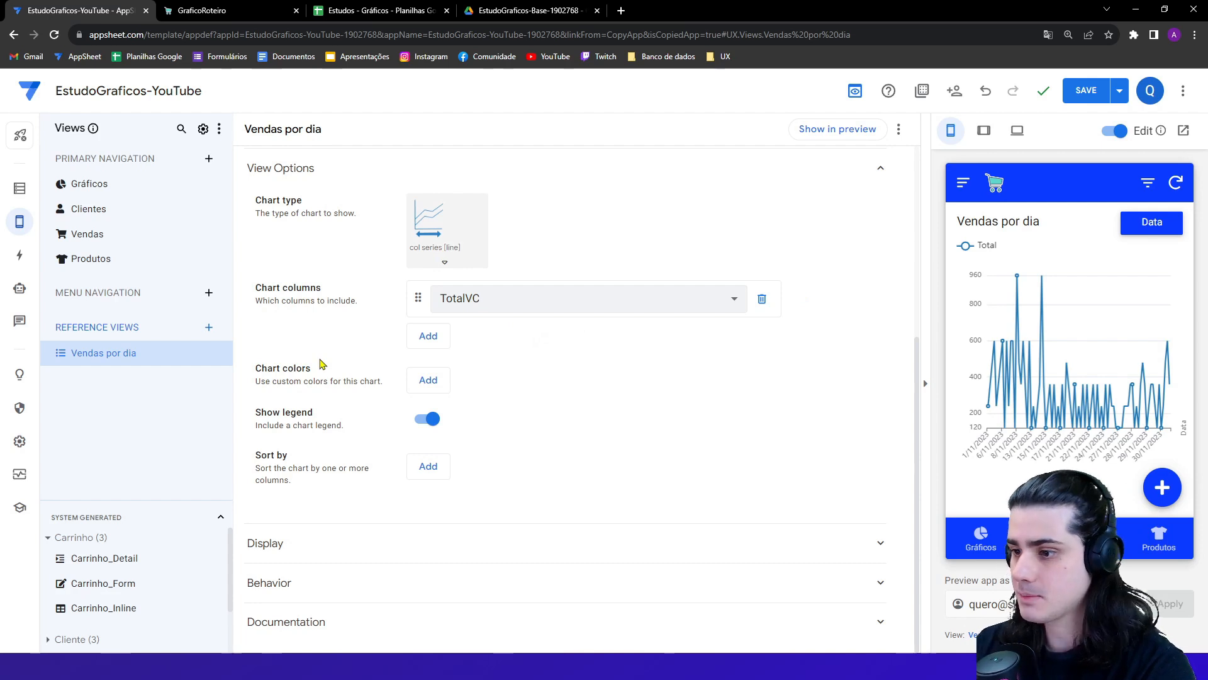
{"action": "left_click", "coordinate": [418, 382]}
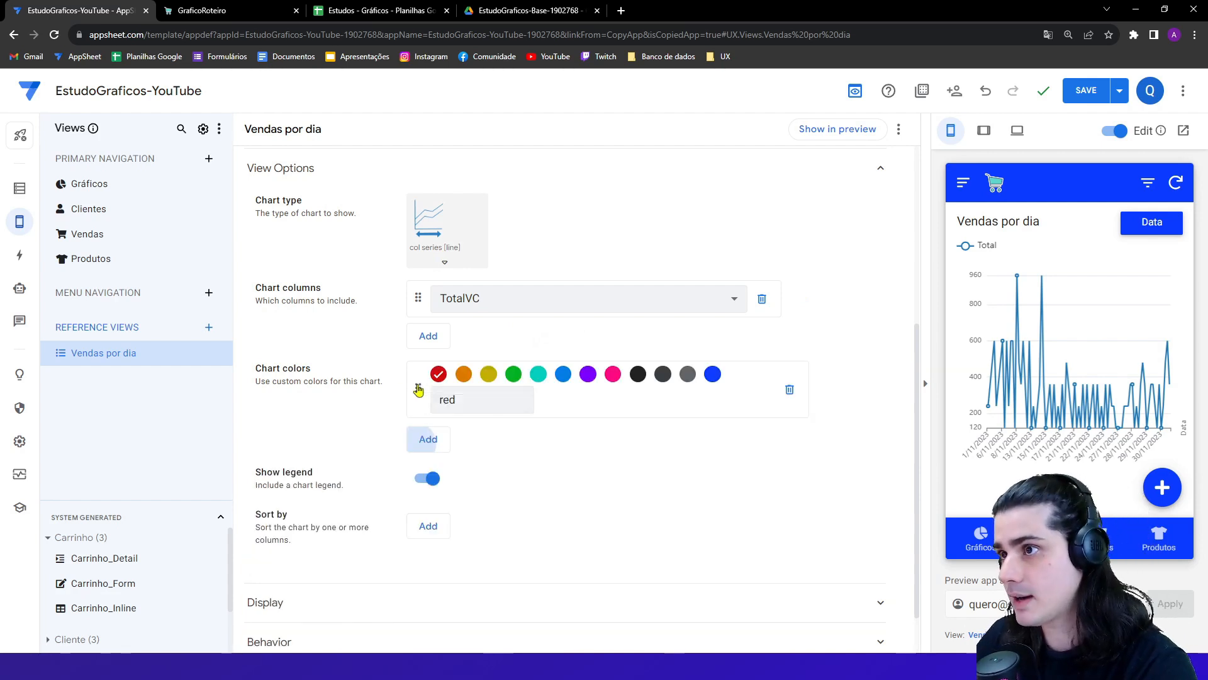
{"action": "left_click", "coordinate": [437, 437]}
{"action": "left_click", "coordinate": [442, 496]}
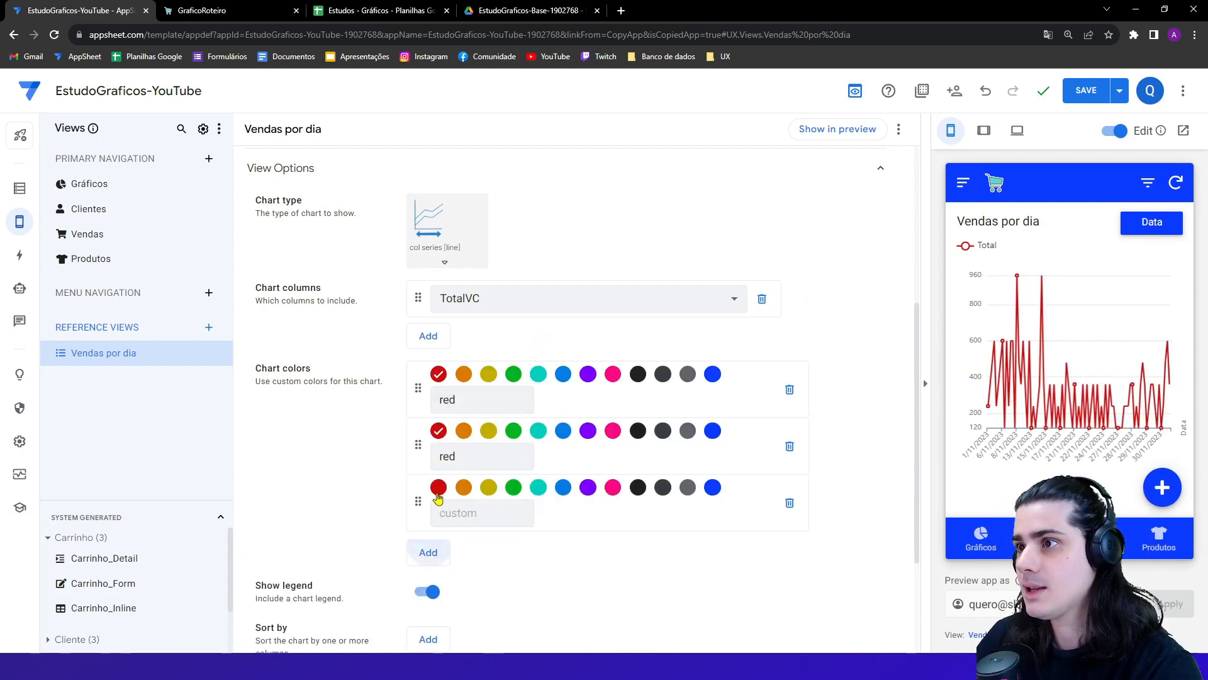
{"action": "left_click", "coordinate": [441, 491]}
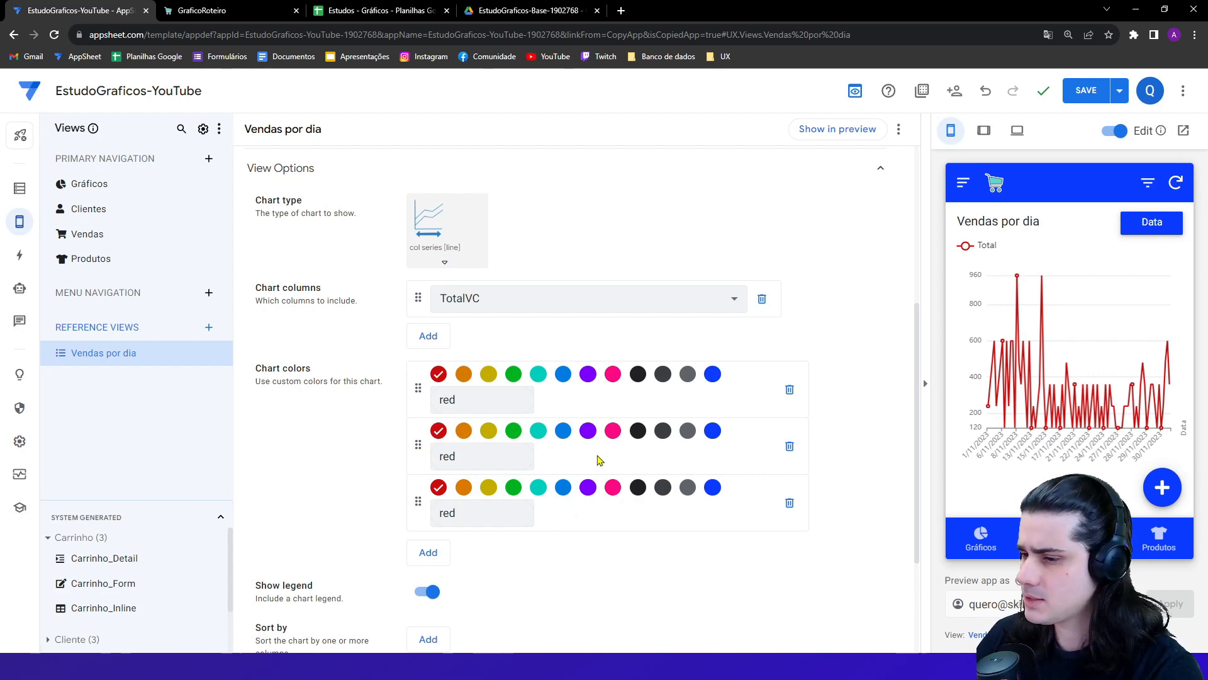
- Delete the two extra chart colors and set the remaining one to green
{"action": "left_click", "coordinate": [790, 446]}
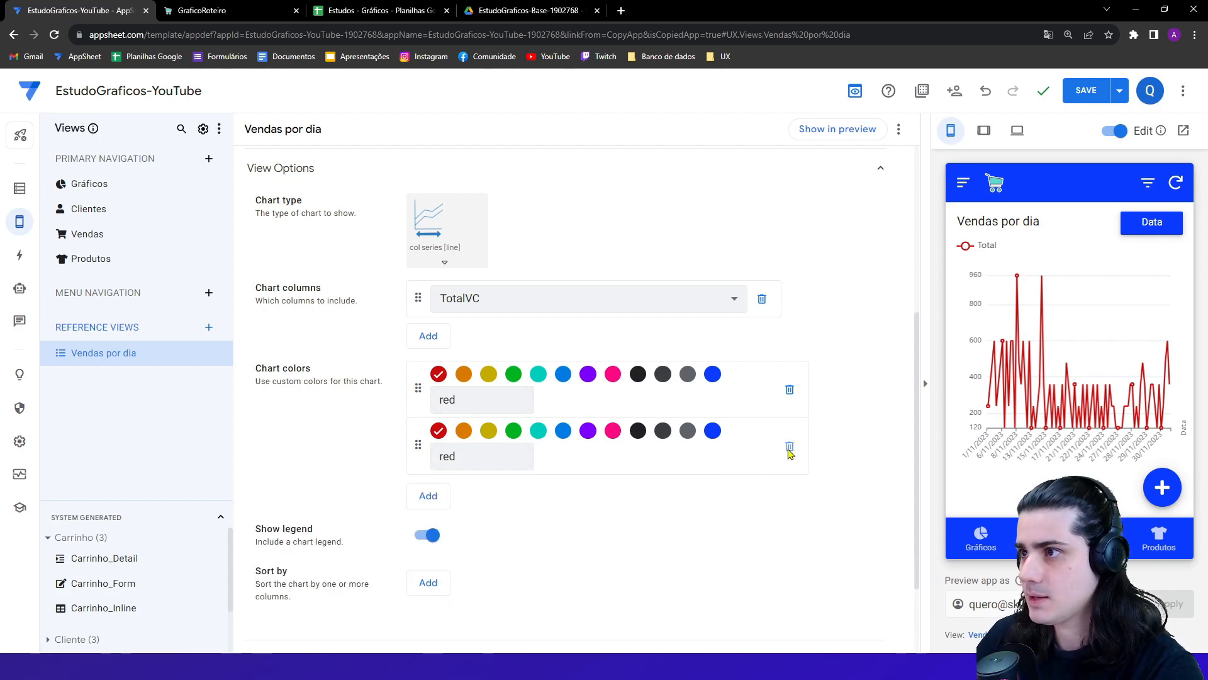
{"action": "left_click", "coordinate": [790, 446]}
{"action": "left_click", "coordinate": [513, 374]}
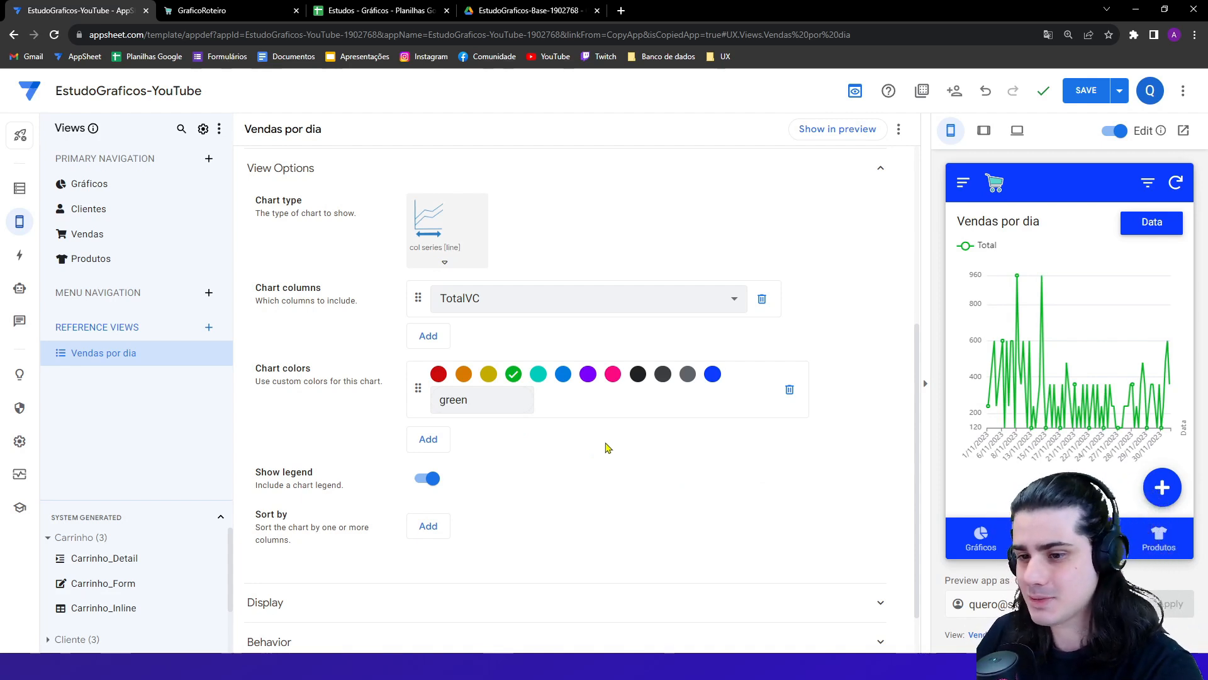
- Inspect the recolored Vendas por dia line and its data points in tablet-size preview, returning to phone size
{"action": "left_click_drag", "start_coordinate": [263, 370], "coordinate": [311, 370]}
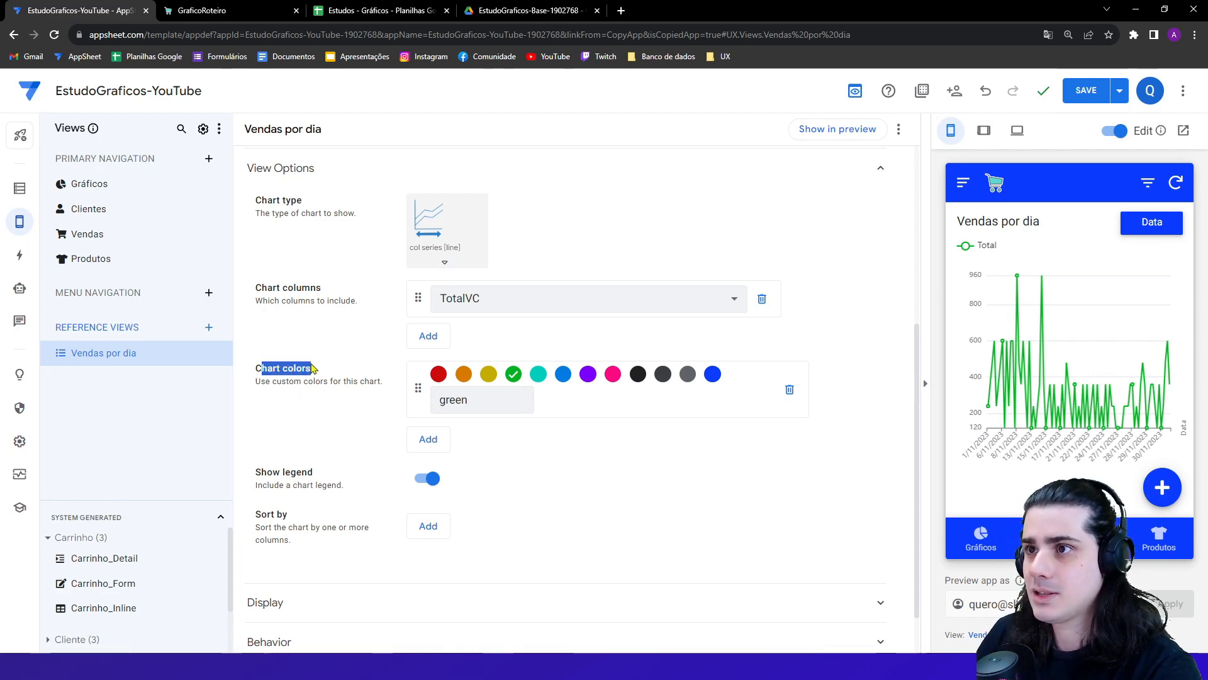
{"action": "left_click", "coordinate": [983, 132]}
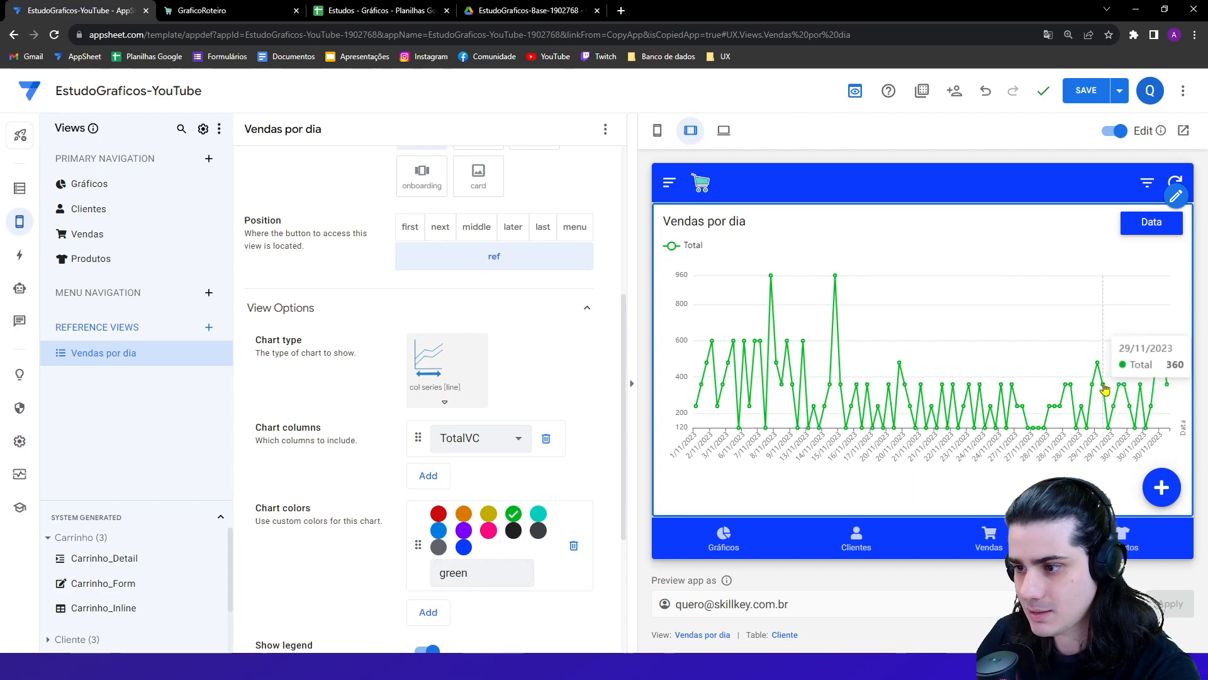
{"action": "left_click", "coordinate": [657, 130]}
- Turn off the legend of the Vendas por dia chart
{"action": "left_click_drag", "start_coordinate": [255, 472], "coordinate": [310, 473]}
{"action": "double_click", "coordinate": [309, 474]}
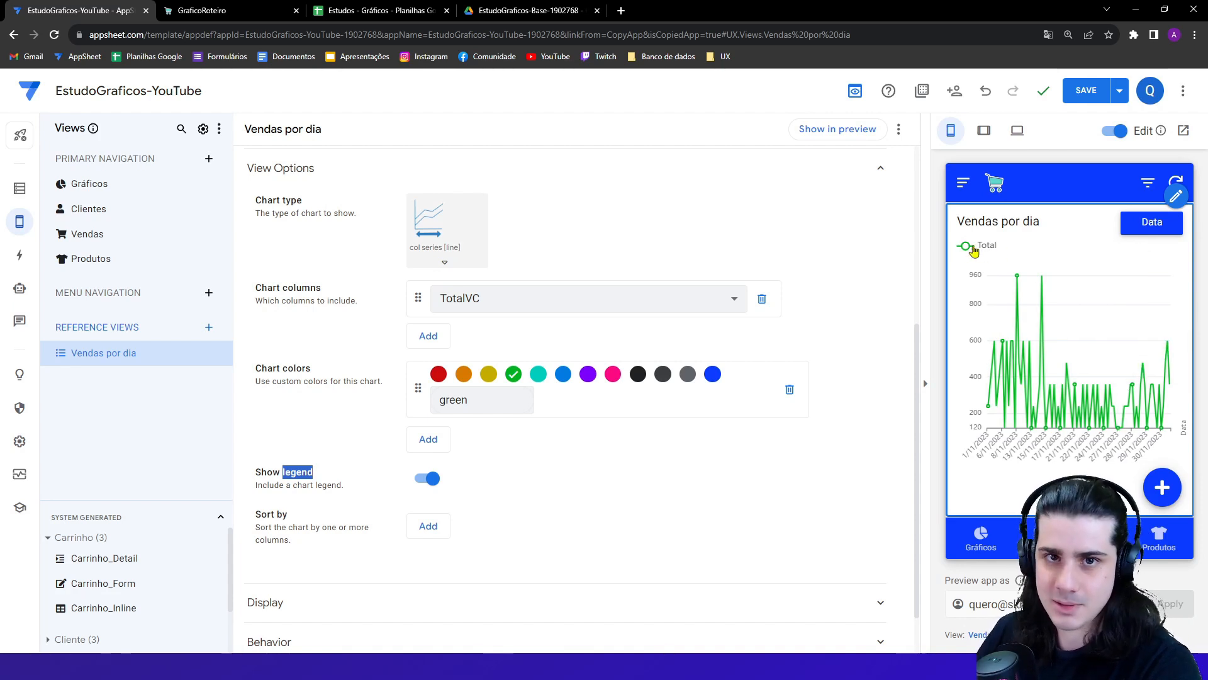
{"action": "left_click", "coordinate": [426, 488]}
{"action": "left_click", "coordinate": [483, 487]}
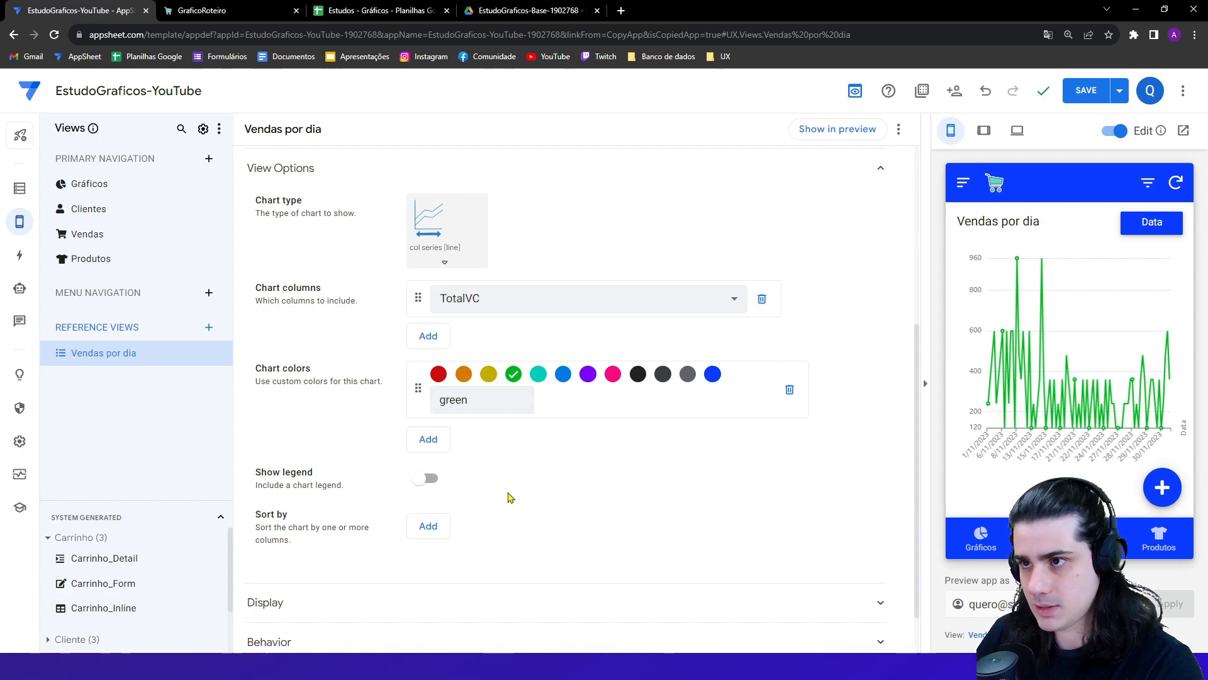
- Review the Sort by option and the other chart settings of Vendas por dia, checking the chart in tablet-size preview
{"action": "scroll", "coordinate": [557, 522], "scroll_direction": "down", "scroll_amount": 1}
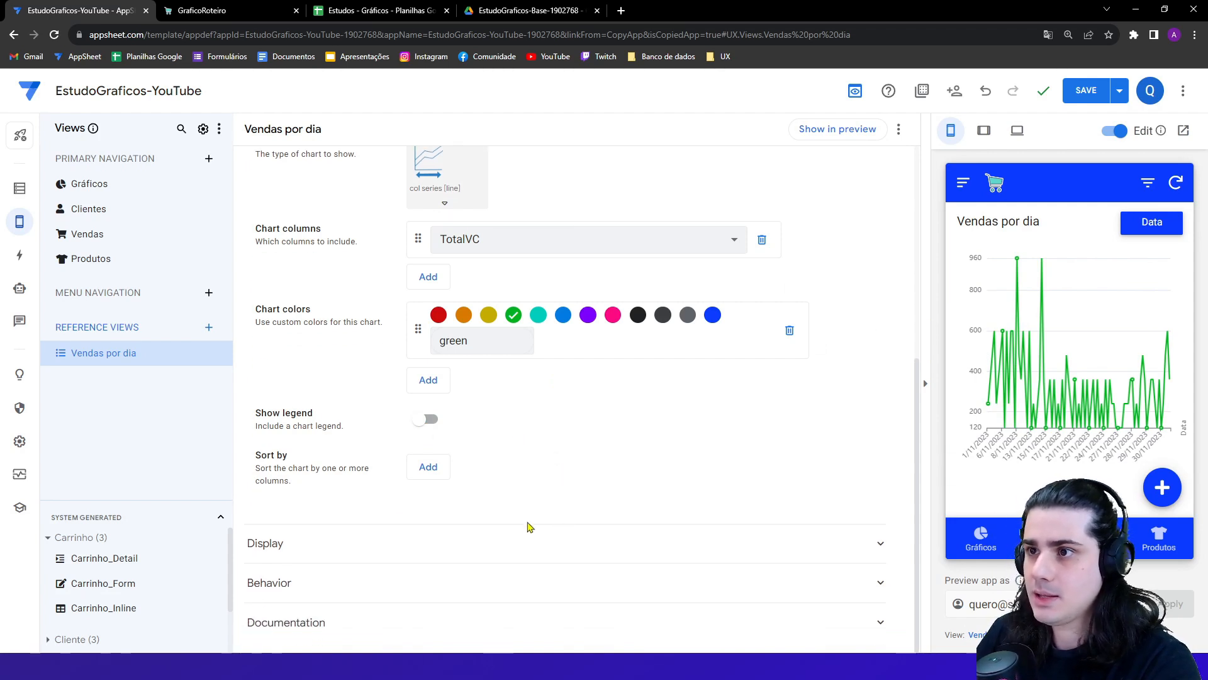
{"action": "left_click_drag", "start_coordinate": [260, 458], "coordinate": [302, 460]}
{"action": "left_click", "coordinate": [277, 472]}
{"action": "left_click", "coordinate": [305, 462]}
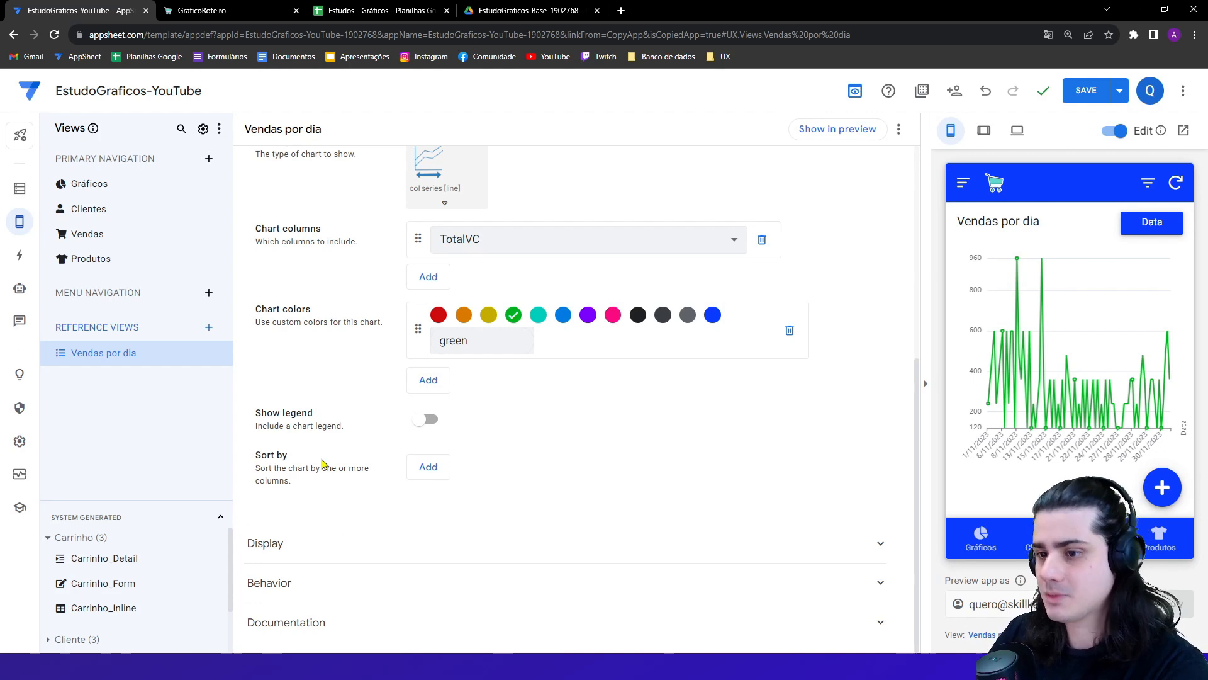
{"action": "scroll", "coordinate": [364, 330], "scroll_direction": "up", "scroll_amount": 2}
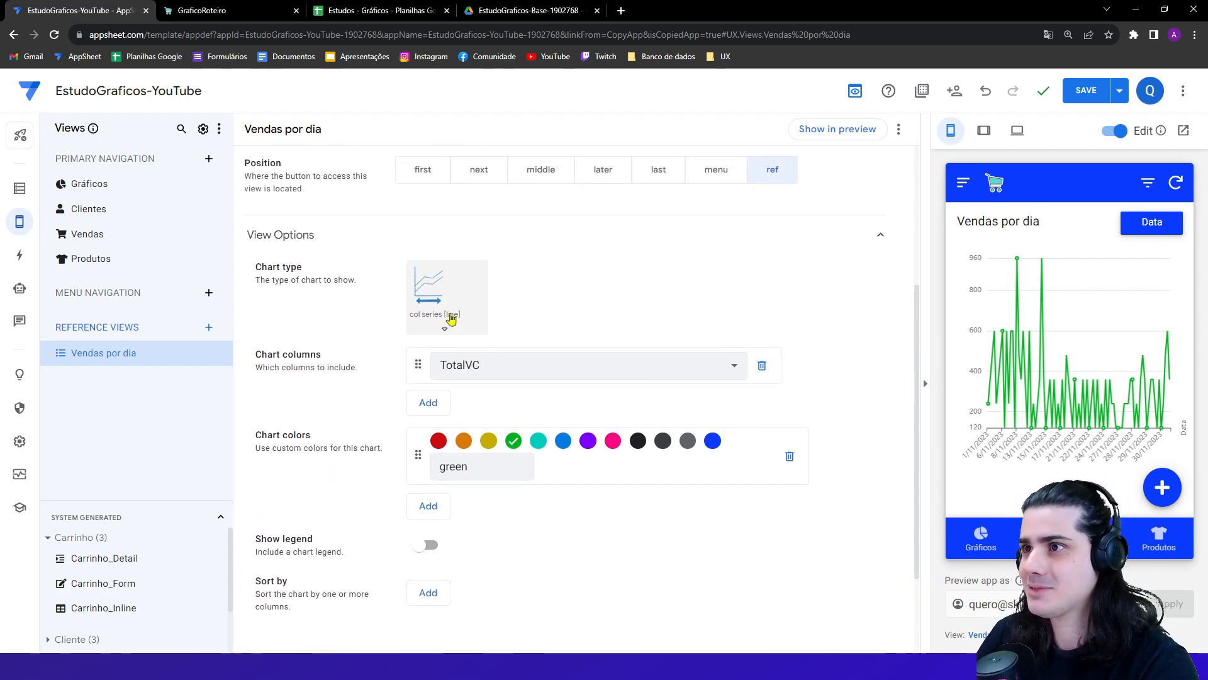
{"action": "left_click", "coordinate": [984, 130]}
{"action": "left_click", "coordinate": [657, 130]}
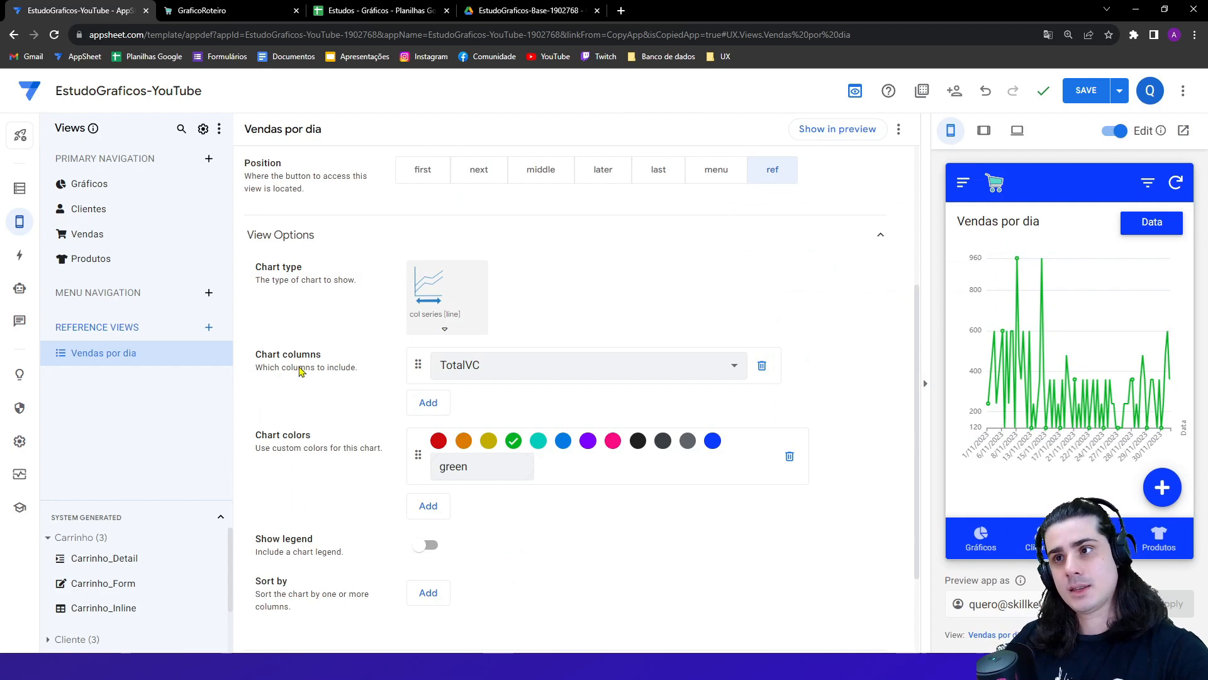
- Check the preview's Gráficos view and app menu for Vendas por dia, and review that view's ref position and name
{"action": "left_click", "coordinate": [984, 535]}
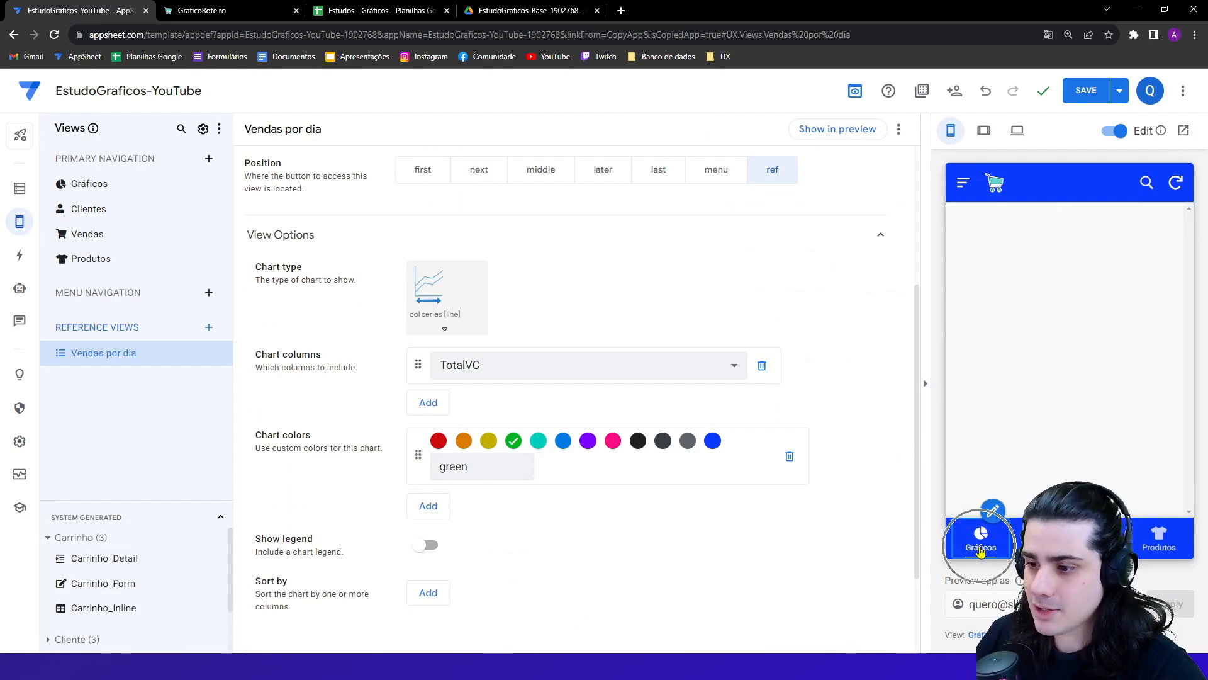
{"action": "left_click", "coordinate": [963, 183]}
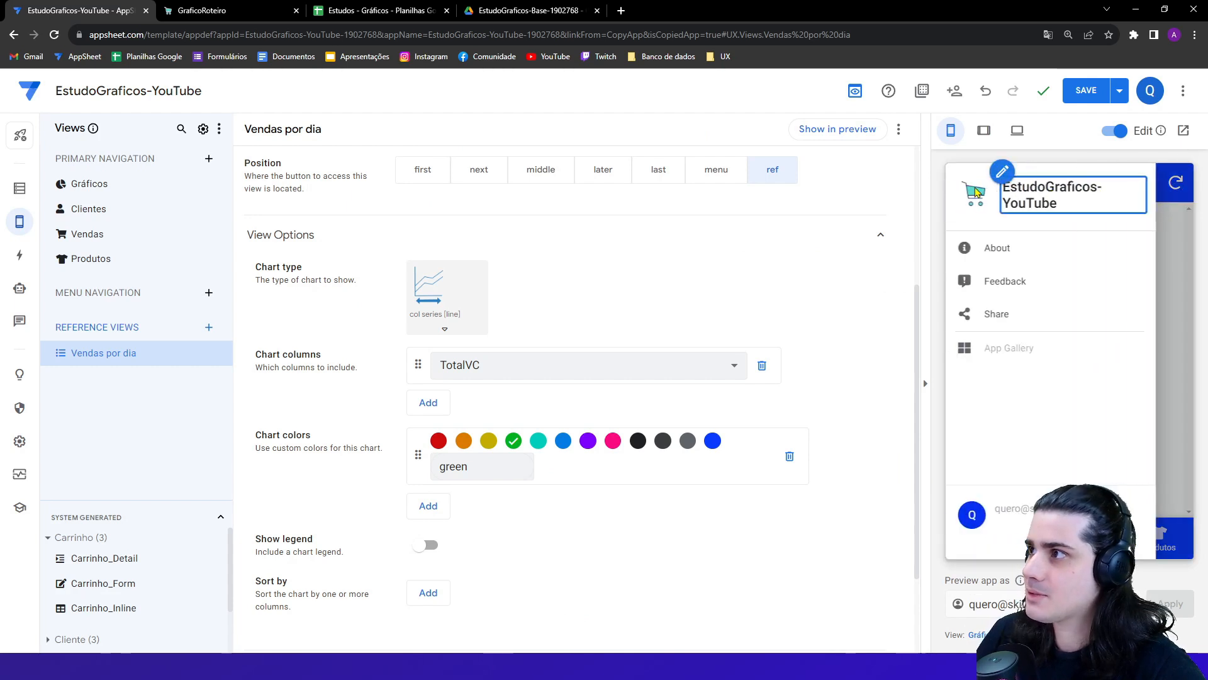
{"action": "left_click", "coordinate": [1172, 330]}
{"action": "scroll", "coordinate": [553, 409], "scroll_direction": "up", "scroll_amount": 4}
{"action": "left_click_drag", "start_coordinate": [239, 409], "coordinate": [286, 408]}
{"action": "left_click", "coordinate": [773, 413]}
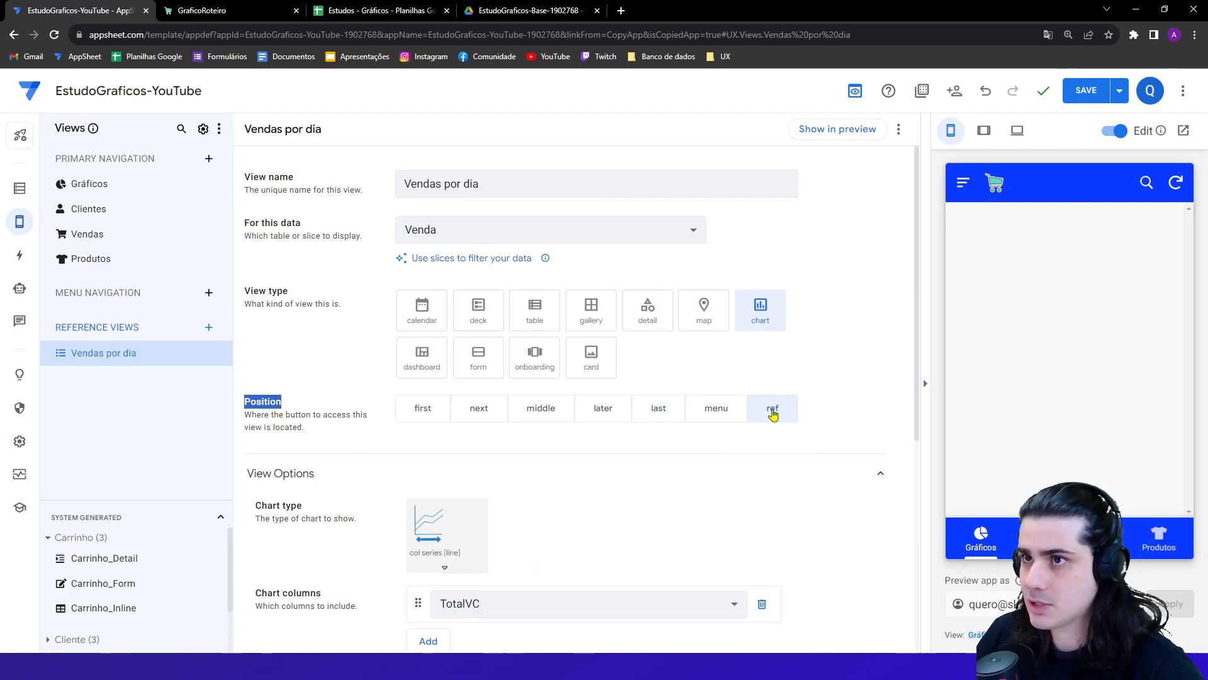
{"action": "left_click", "coordinate": [317, 351]}
{"action": "left_click_drag", "start_coordinate": [56, 328], "coordinate": [138, 327]}
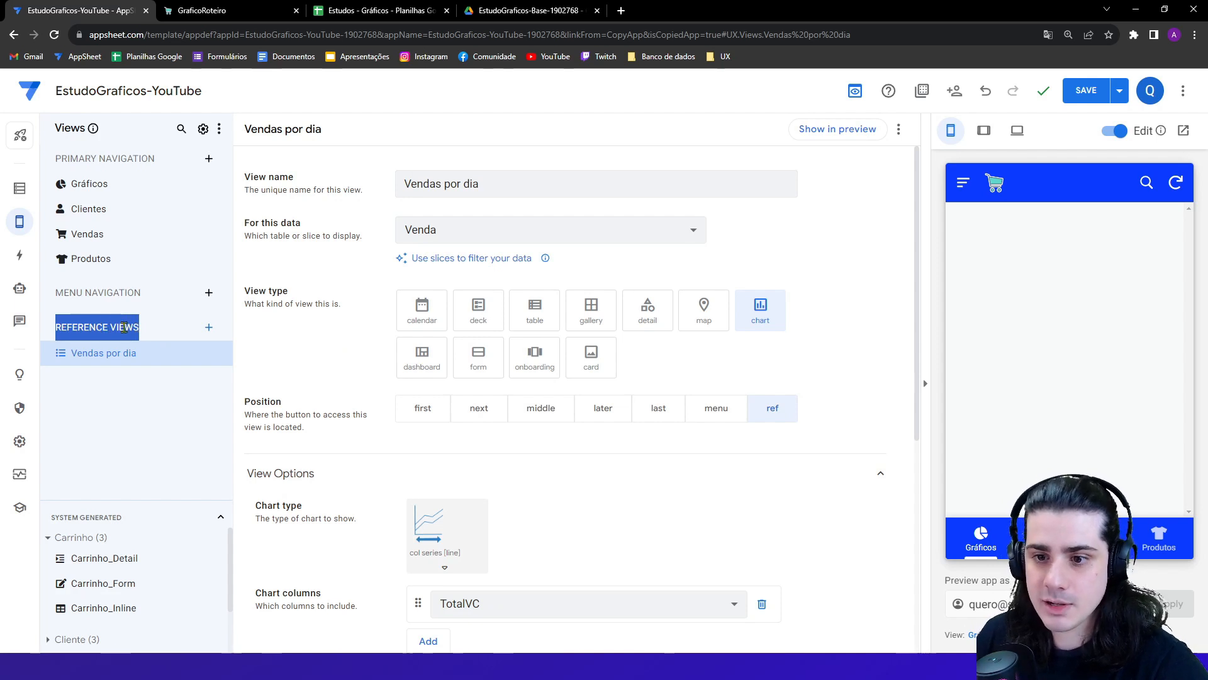
{"action": "left_click", "coordinate": [336, 353]}
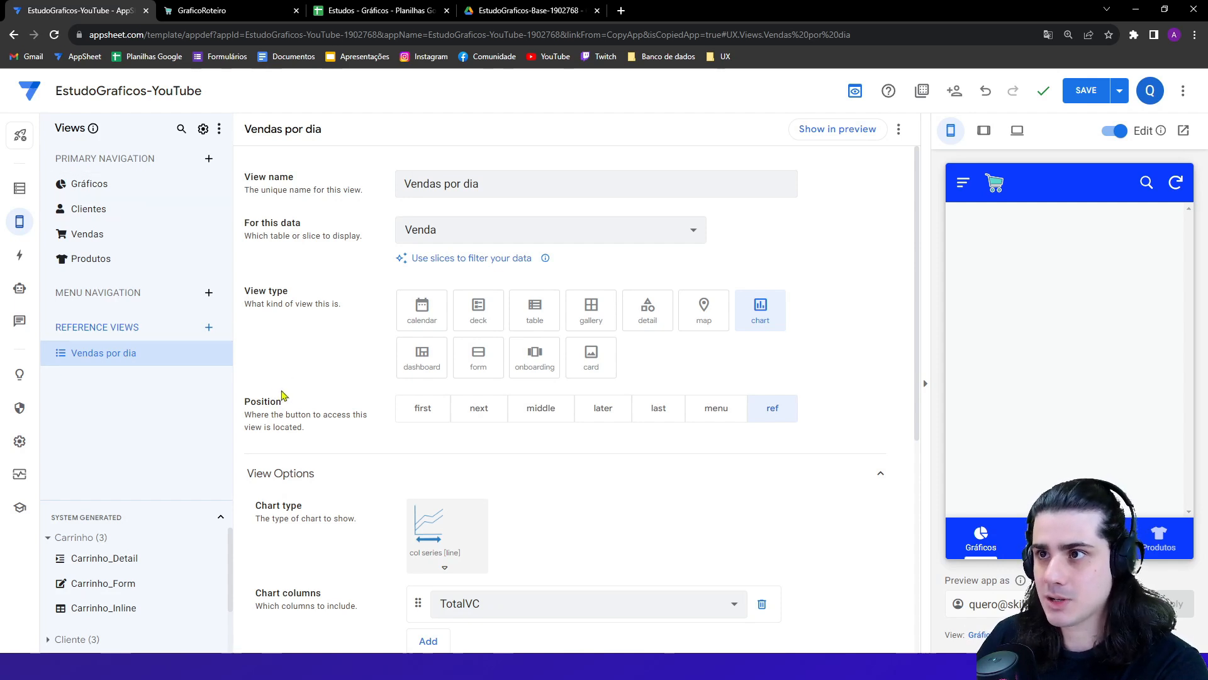
{"action": "left_click_drag", "start_coordinate": [403, 183], "coordinate": [485, 184]}
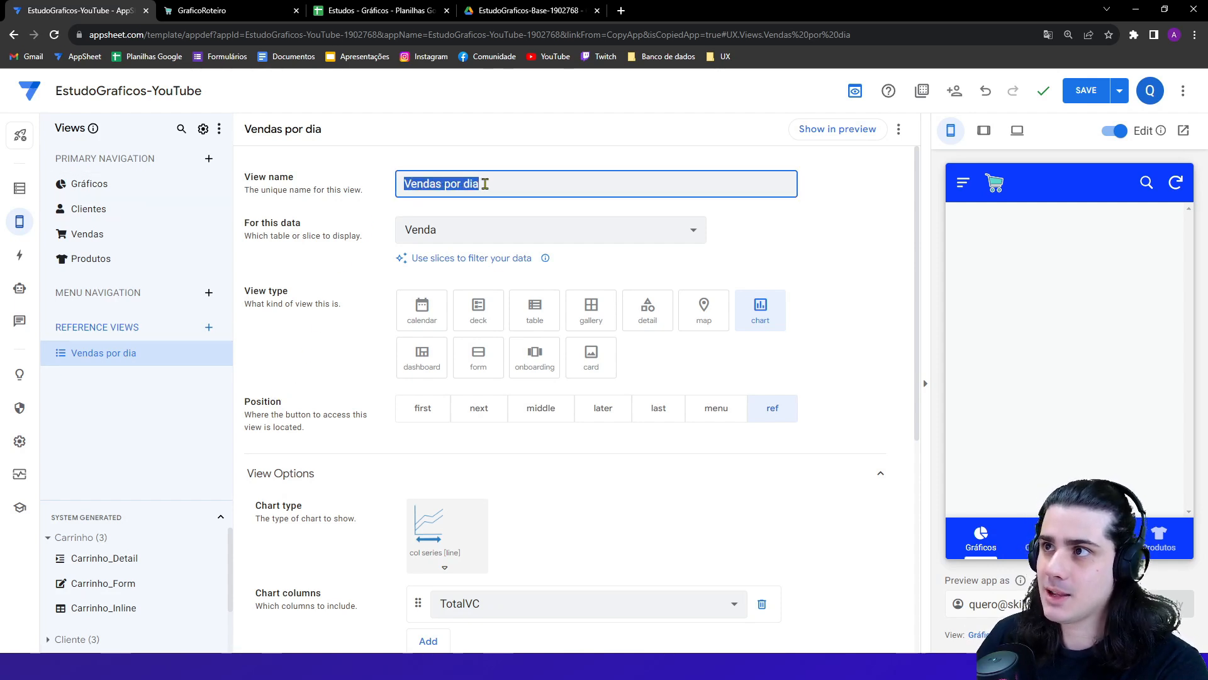
- Add Vendas por dia as a Large view entry of the Gráficos dashboard
{"action": "left_click", "coordinate": [81, 185]}
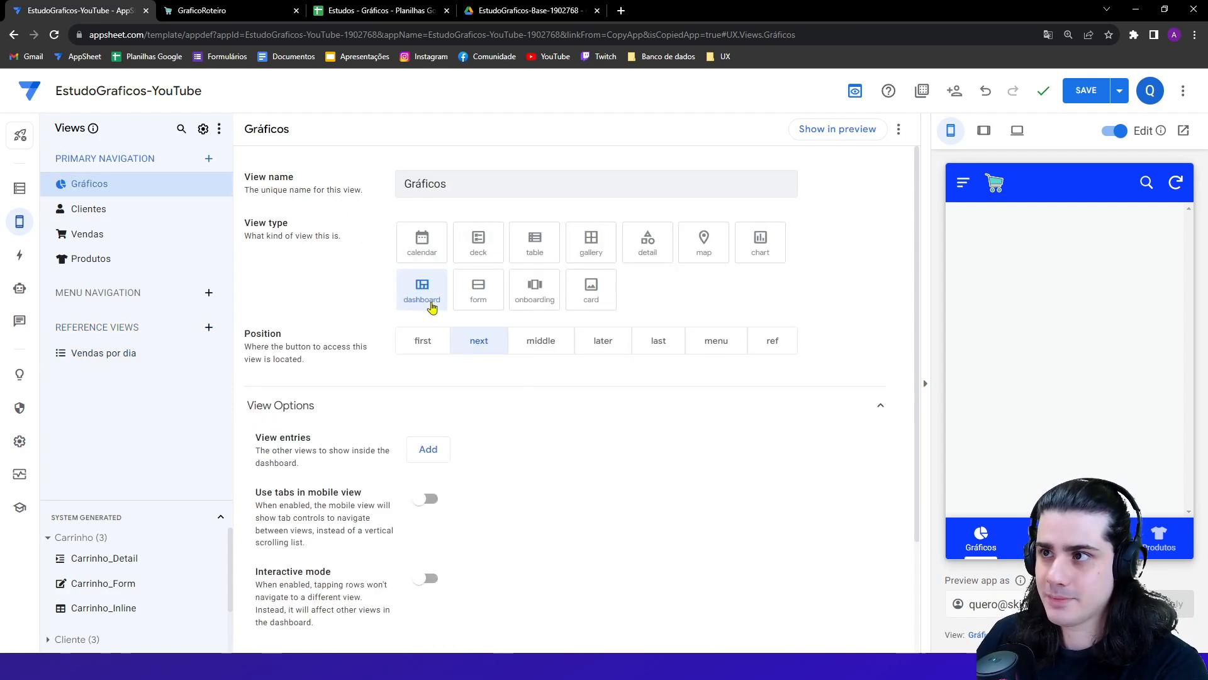
{"action": "left_click_drag", "start_coordinate": [256, 440], "coordinate": [310, 444]}
{"action": "left_click", "coordinate": [343, 442]}
{"action": "left_click", "coordinate": [433, 451]}
{"action": "scroll", "coordinate": [439, 454], "scroll_direction": "down", "scroll_amount": 1}
{"action": "left_click", "coordinate": [503, 387]}
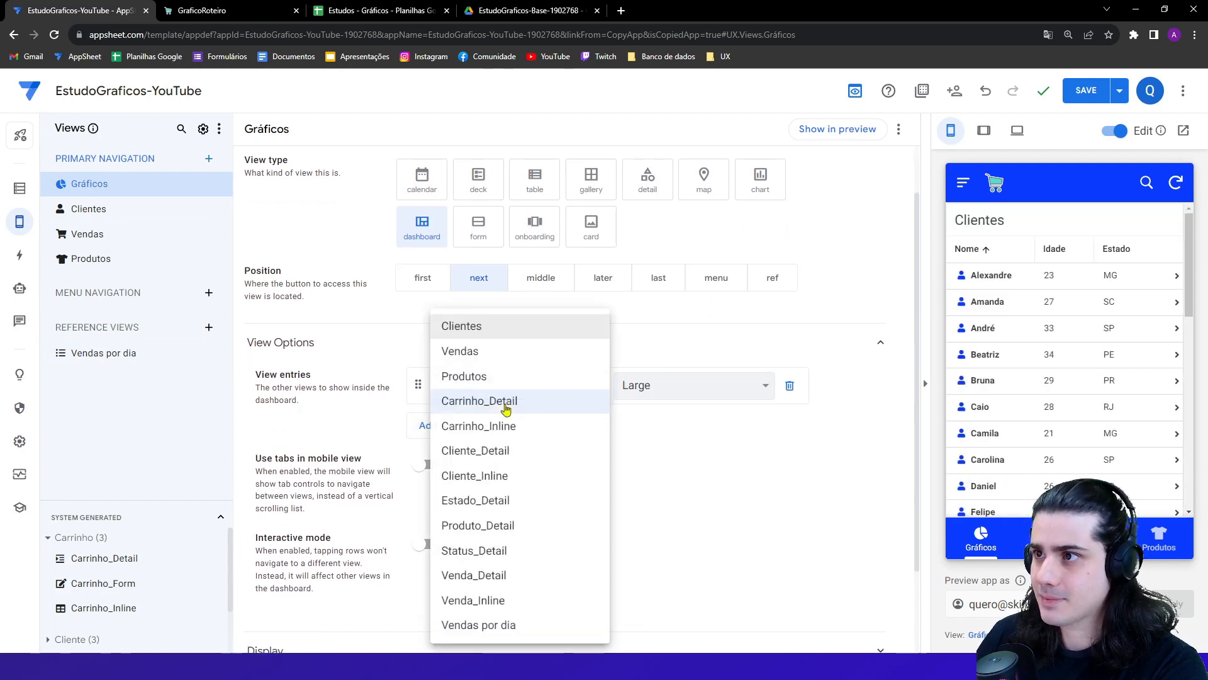
{"action": "left_click", "coordinate": [482, 623]}
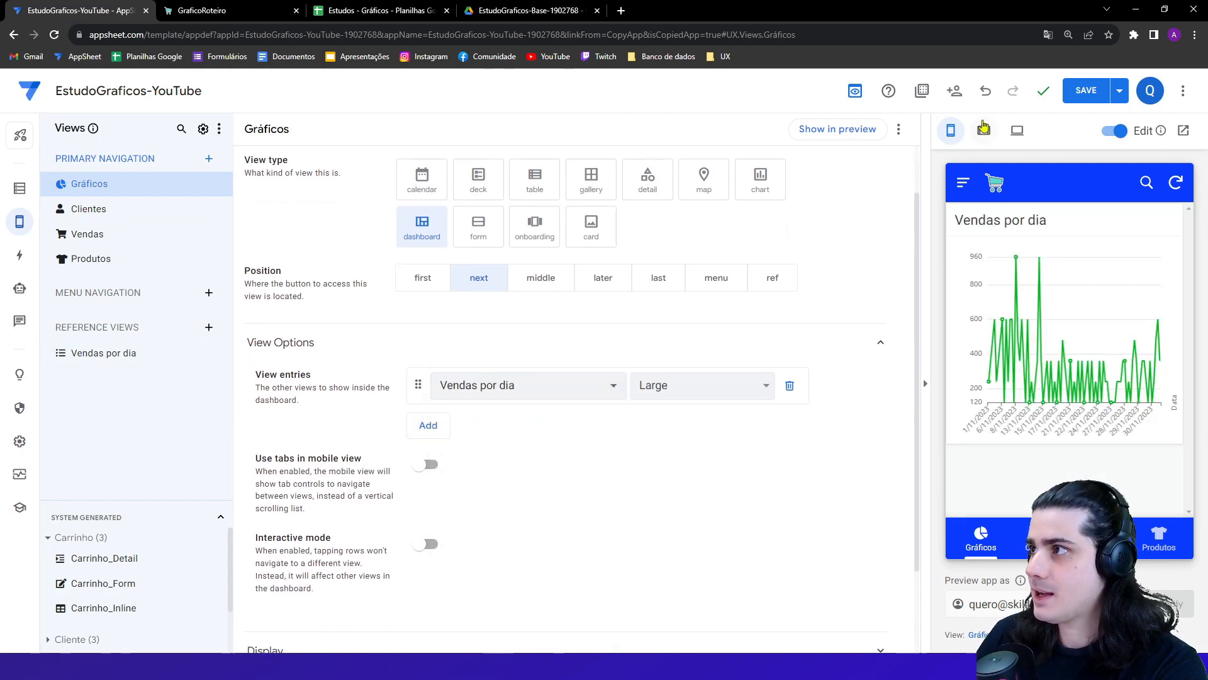
- Check the Gráficos dashboard in tablet-size preview, return to phone size, and save the app
{"action": "left_click", "coordinate": [985, 130]}
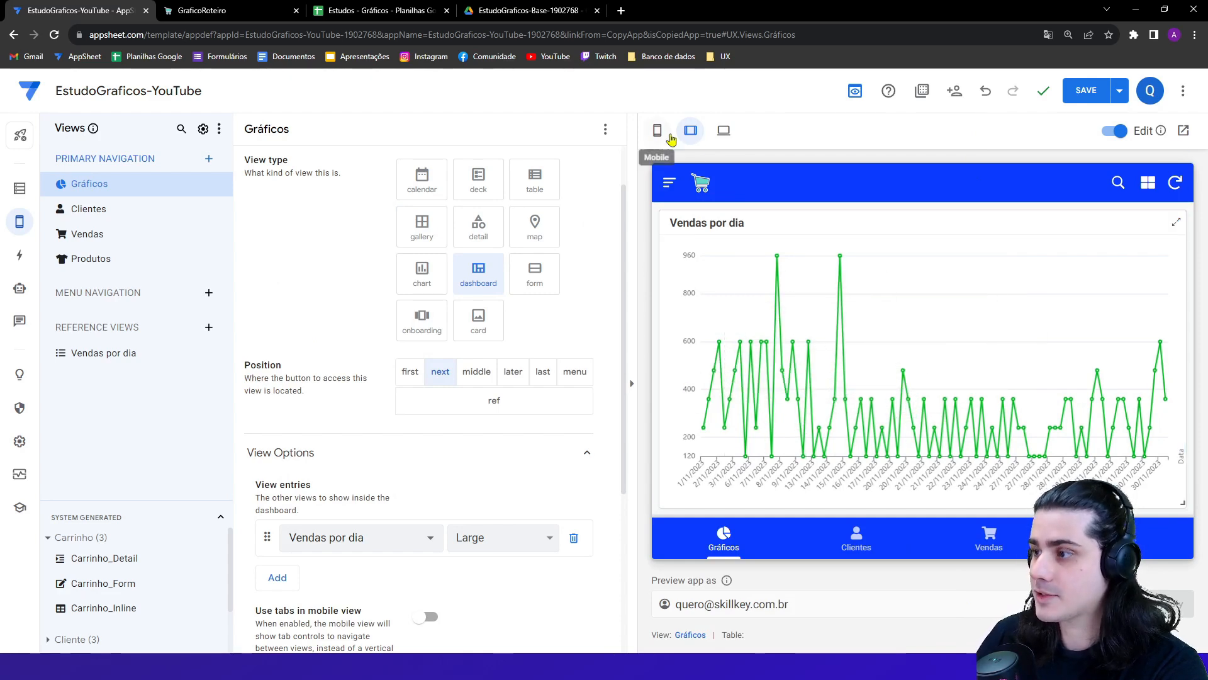
{"action": "left_click", "coordinate": [657, 130]}
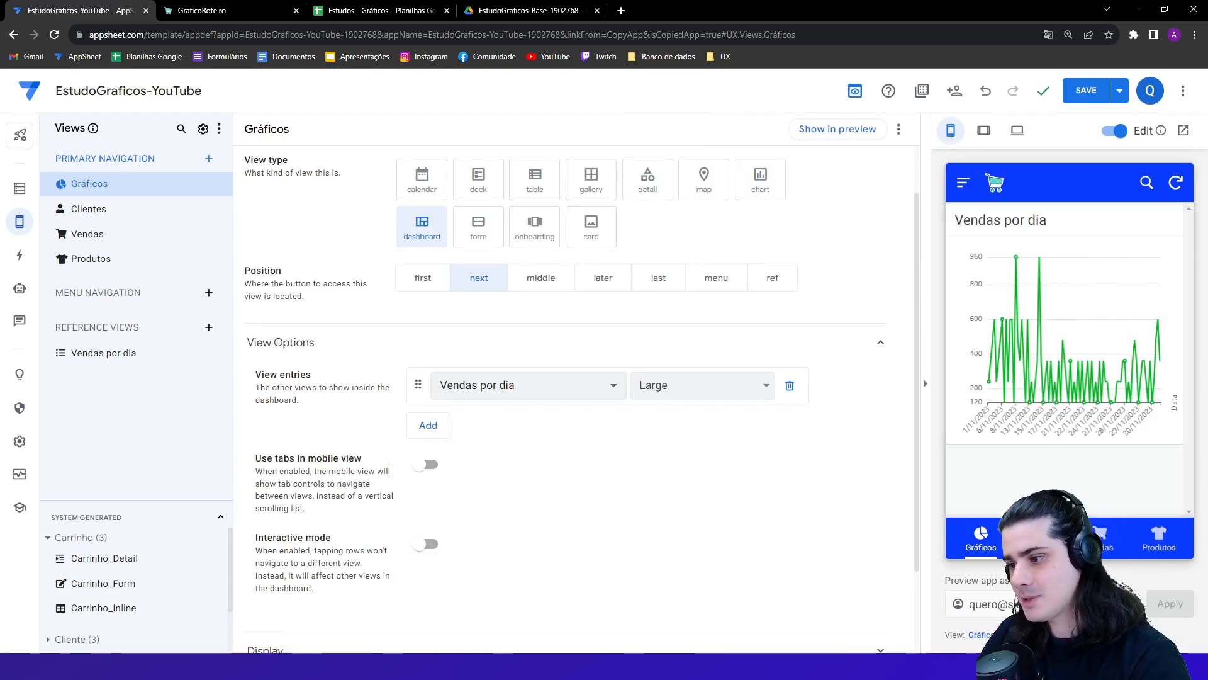
{"action": "left_click", "coordinate": [1084, 93]}
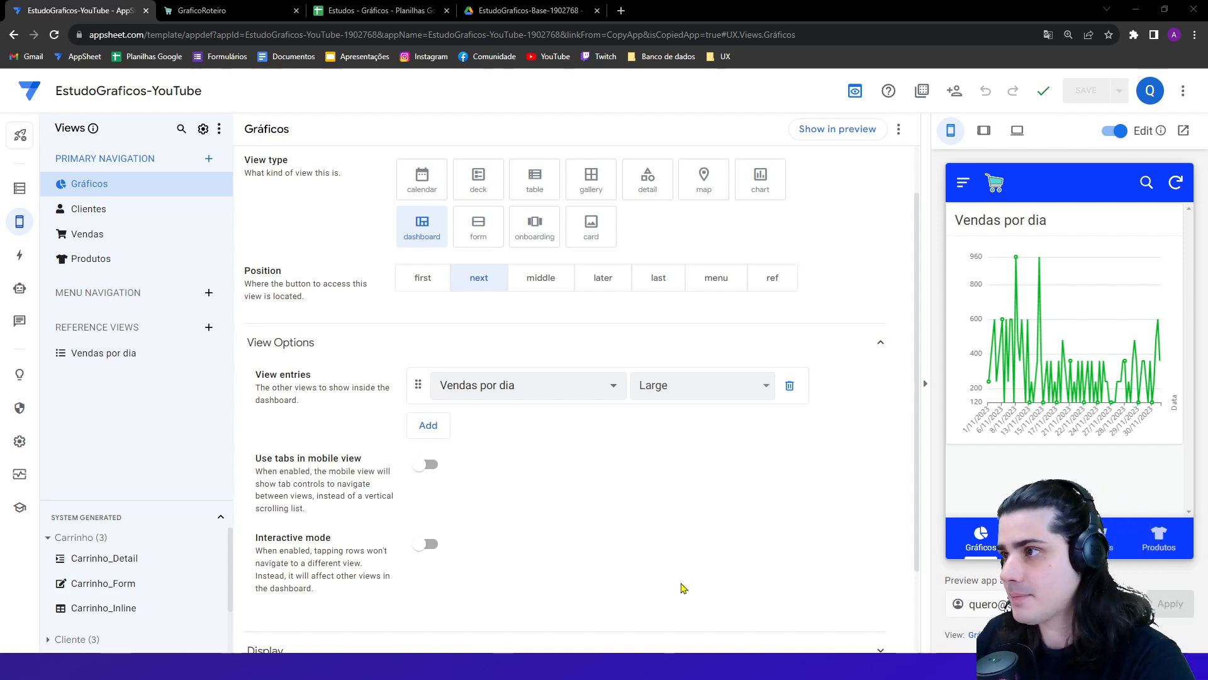
- Review the columns of the Status table and the status values in the Status sheet of the Estudos - Gráficos spreadsheet
{"action": "left_click", "coordinate": [20, 188]}
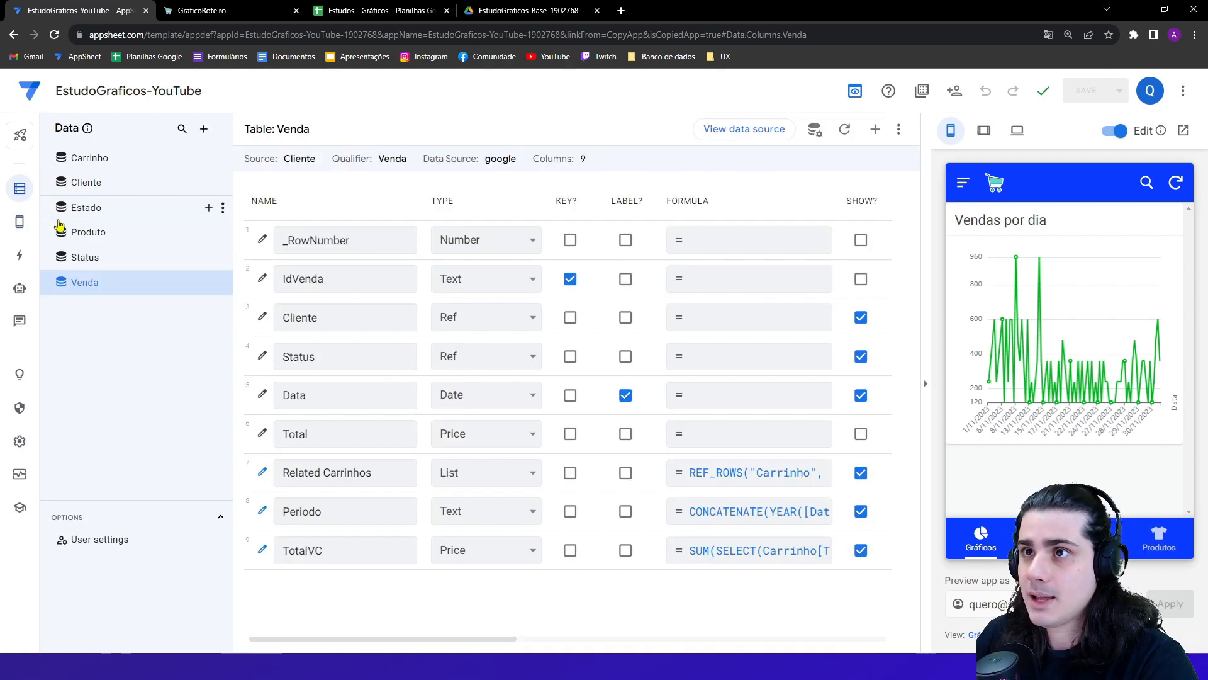
{"action": "left_click", "coordinate": [88, 258]}
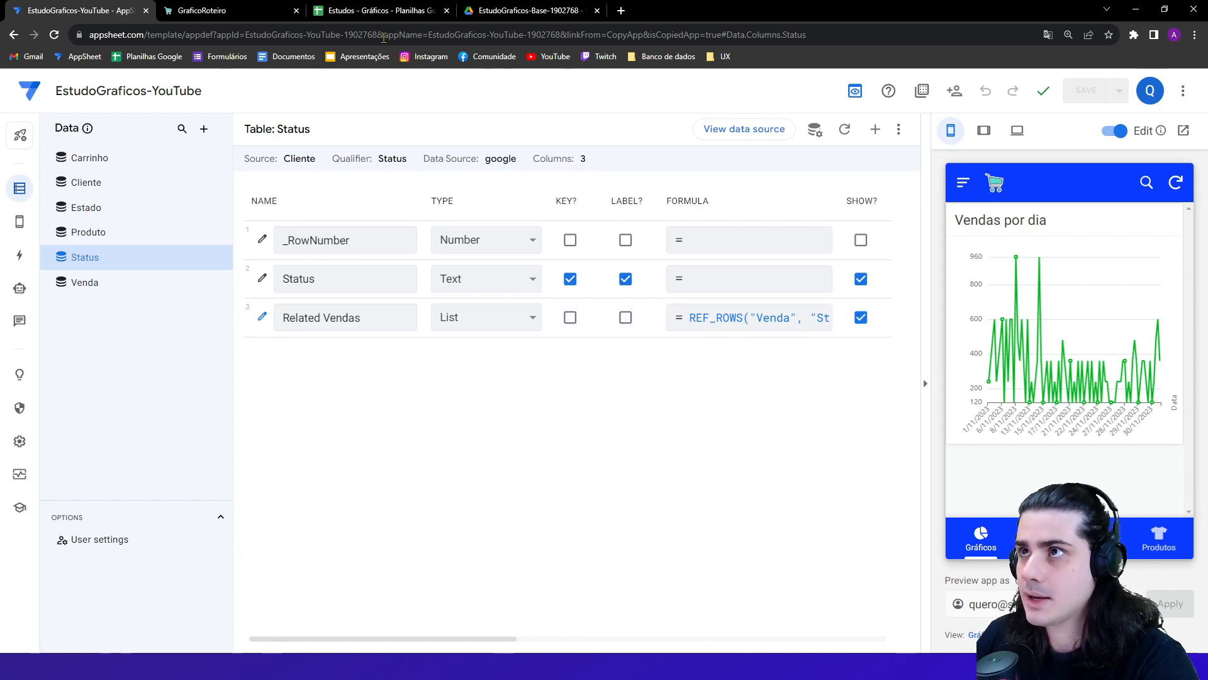
{"action": "left_click", "coordinate": [383, 10]}
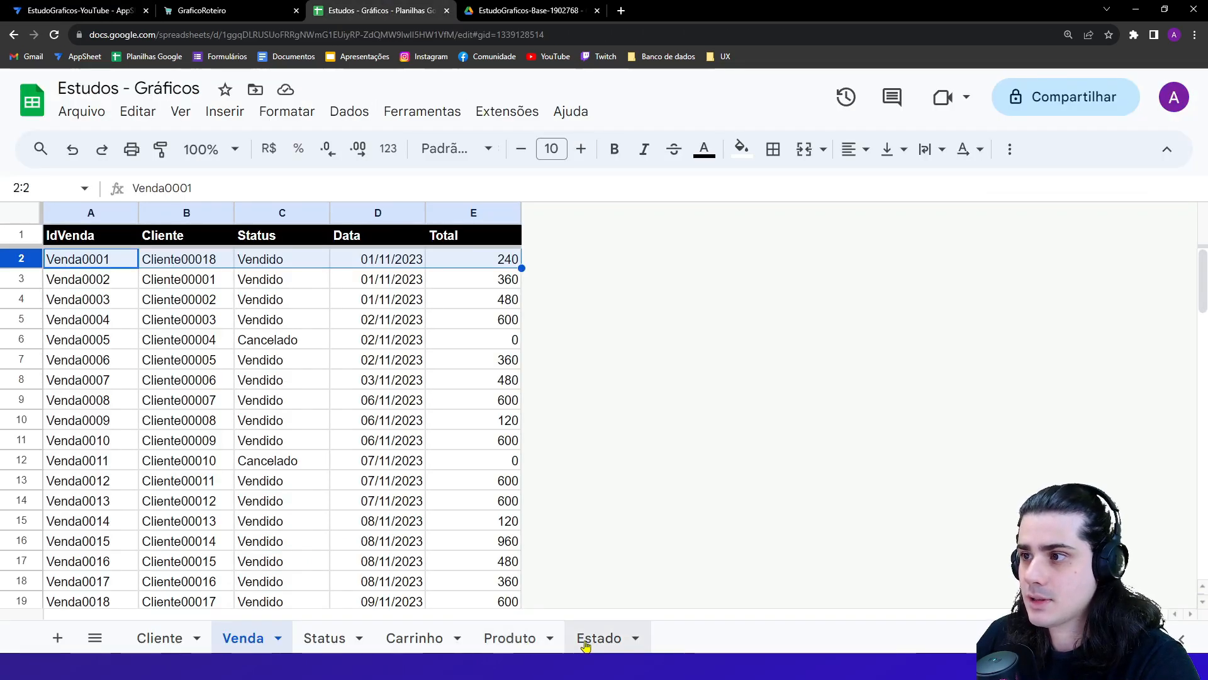
{"action": "left_click", "coordinate": [320, 638]}
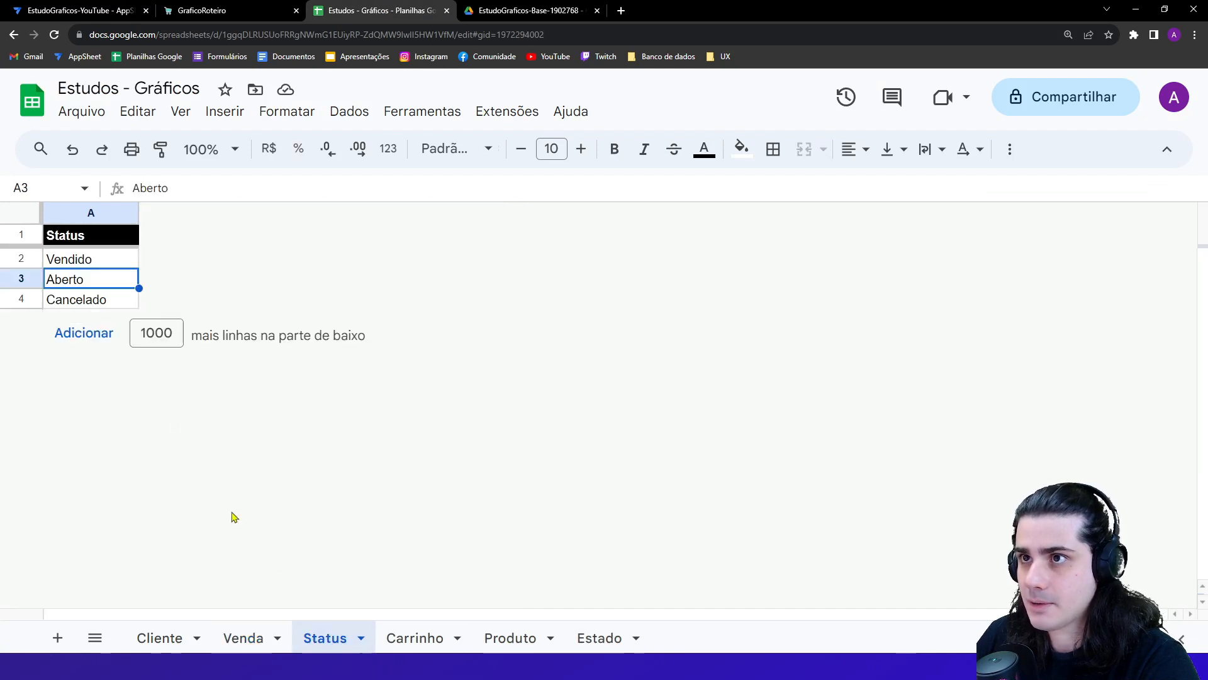
{"action": "left_click_drag", "start_coordinate": [93, 266], "coordinate": [102, 300]}
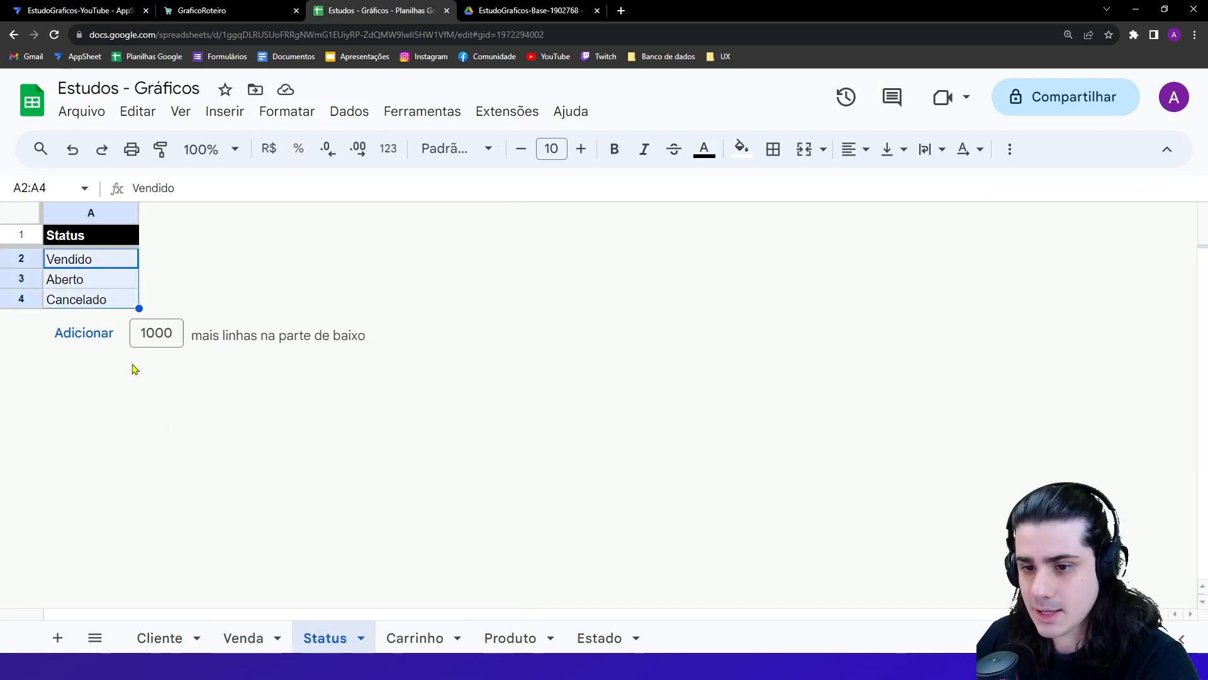
{"action": "left_click", "coordinate": [122, 280]}
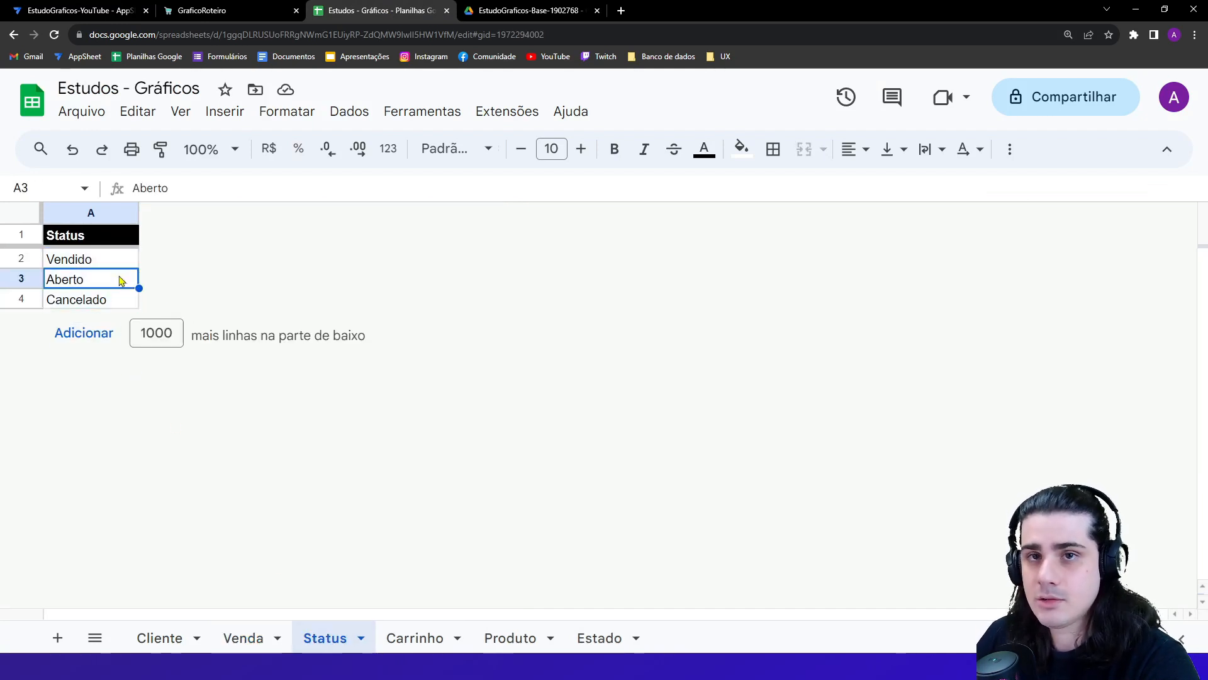
{"action": "key", "text": "ctrl+c"}
{"action": "left_click_drag", "start_coordinate": [106, 263], "coordinate": [88, 302]}
{"action": "left_click", "coordinate": [89, 302]}
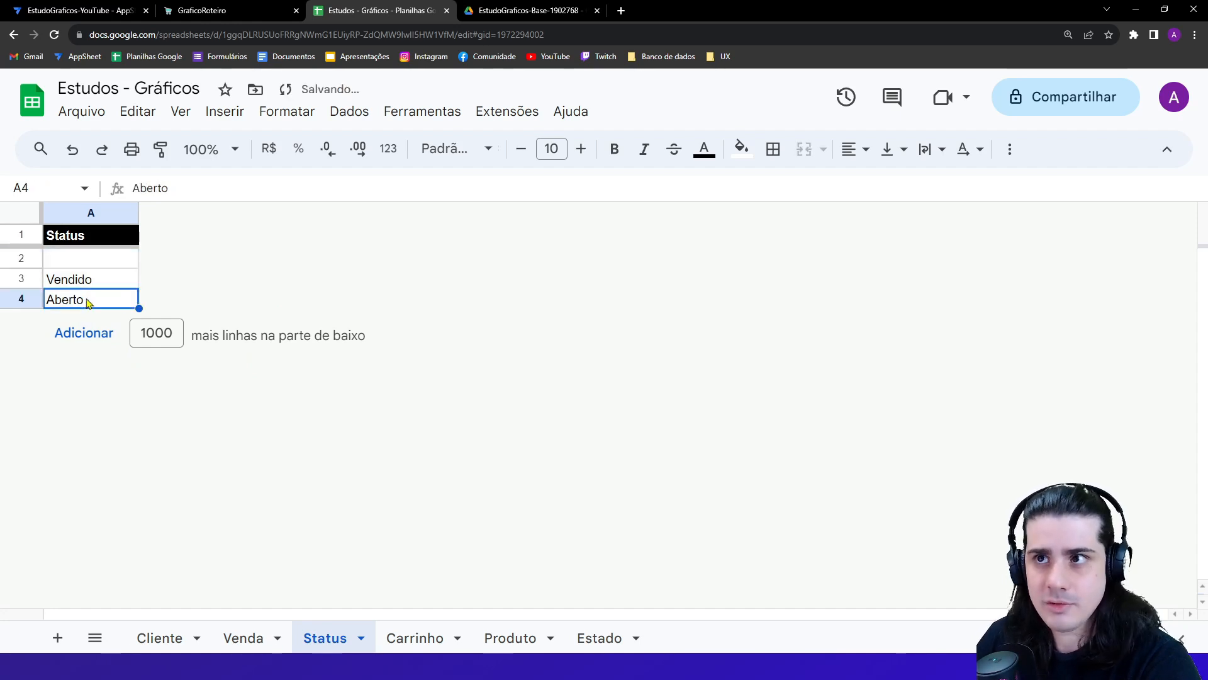
{"action": "key", "text": "ctrl+z"}
{"action": "left_click", "coordinate": [104, 284]}
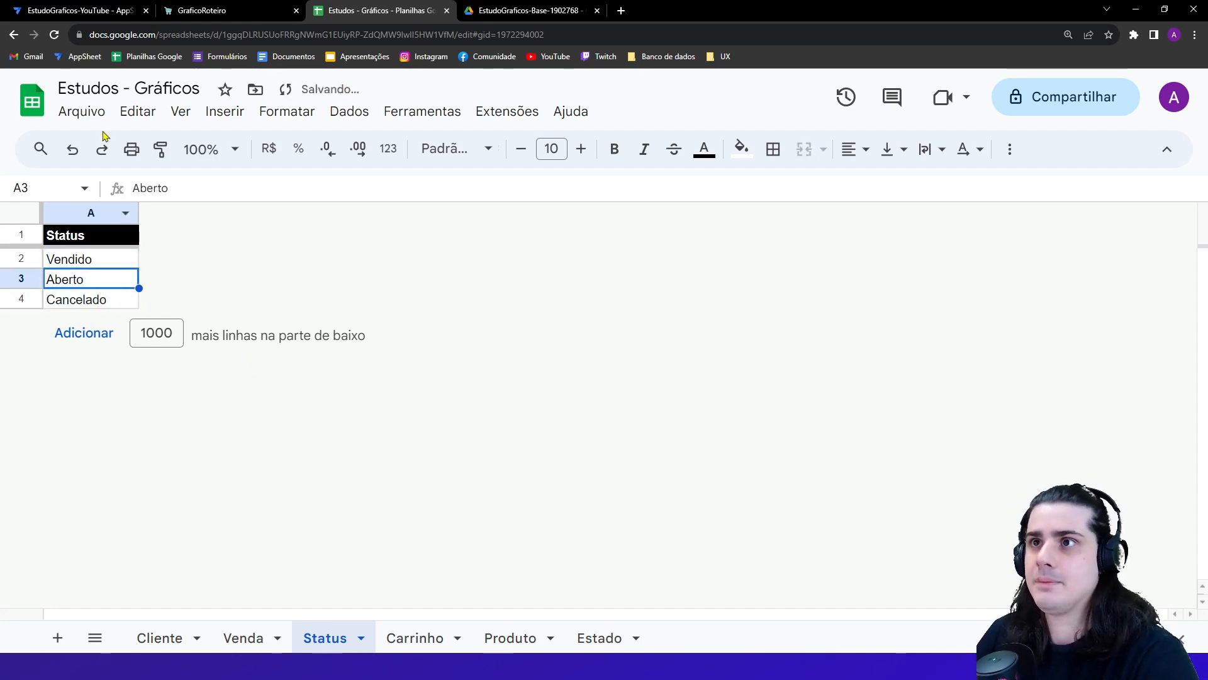
- Return to the app editor and examine the REF_ROWS formula of the Related Vendas column in the Status table
{"action": "left_click", "coordinate": [66, 7]}
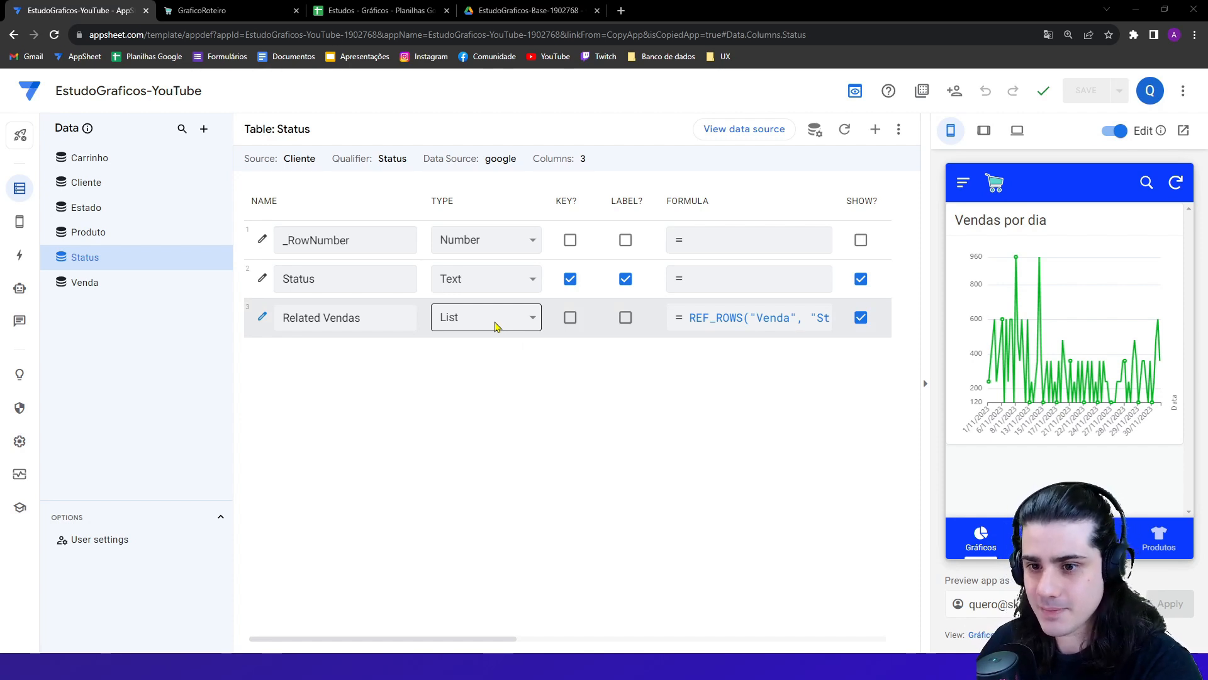
{"action": "left_click", "coordinate": [383, 324]}
{"action": "left_click_drag", "start_coordinate": [375, 324], "coordinate": [283, 325]}
{"action": "left_click", "coordinate": [321, 350]}
{"action": "left_click", "coordinate": [758, 319]}
{"action": "left_click_drag", "start_coordinate": [354, 197], "coordinate": [409, 199]}
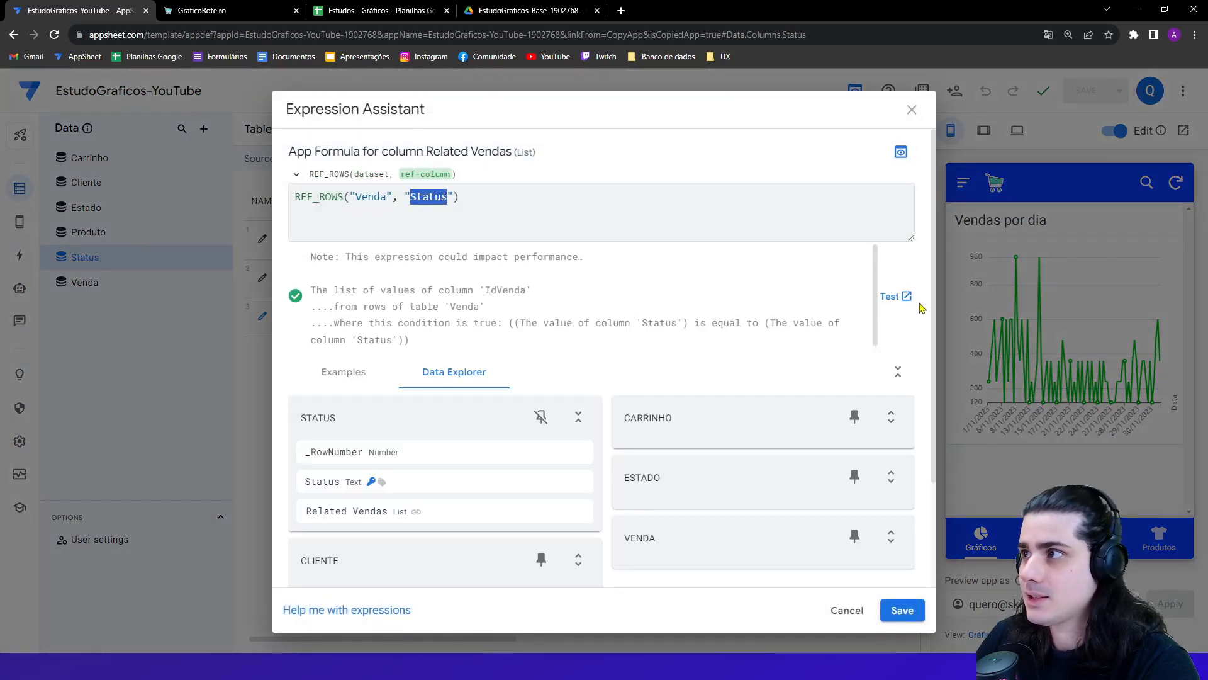
- Test the Related Vendas expression, compare the sales listed for each status, and close the test results and the expression editor
{"action": "left_click", "coordinate": [900, 299]}
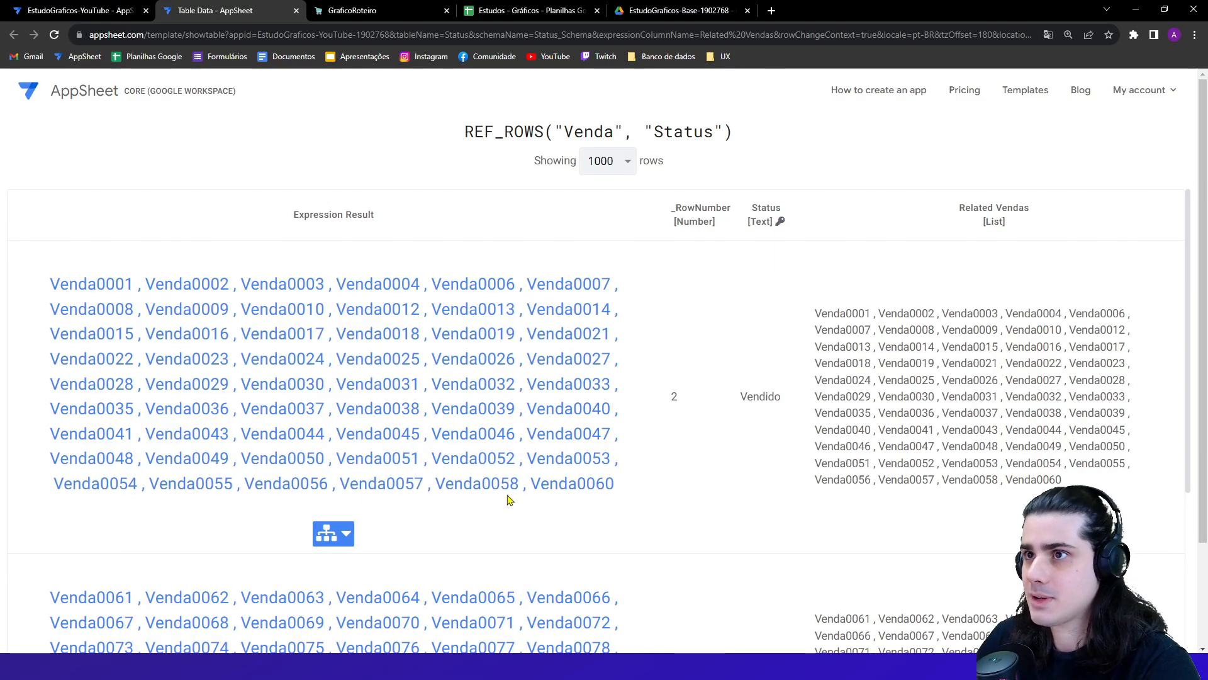
{"action": "left_click_drag", "start_coordinate": [742, 390], "coordinate": [758, 415]}
{"action": "left_click_drag", "start_coordinate": [643, 496], "coordinate": [48, 295]}
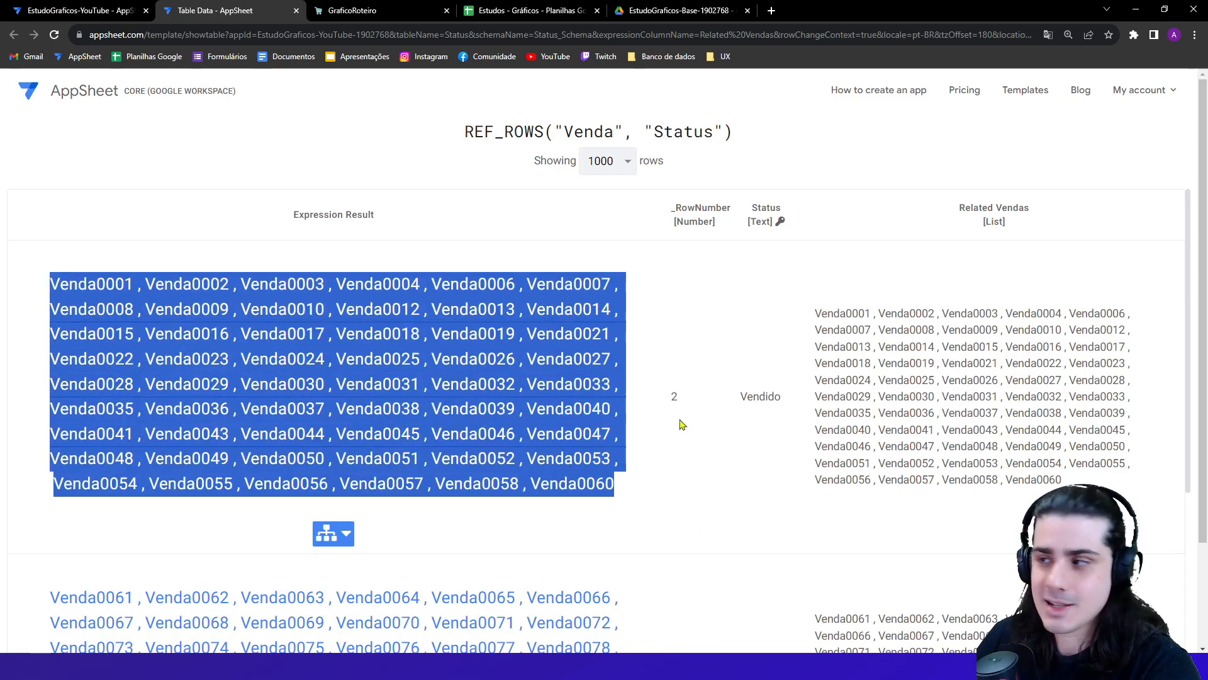
{"action": "scroll", "coordinate": [680, 423], "scroll_direction": "down", "scroll_amount": 4}
{"action": "left_click_drag", "start_coordinate": [741, 406], "coordinate": [775, 408]}
{"action": "left_click_drag", "start_coordinate": [427, 417], "coordinate": [94, 318]}
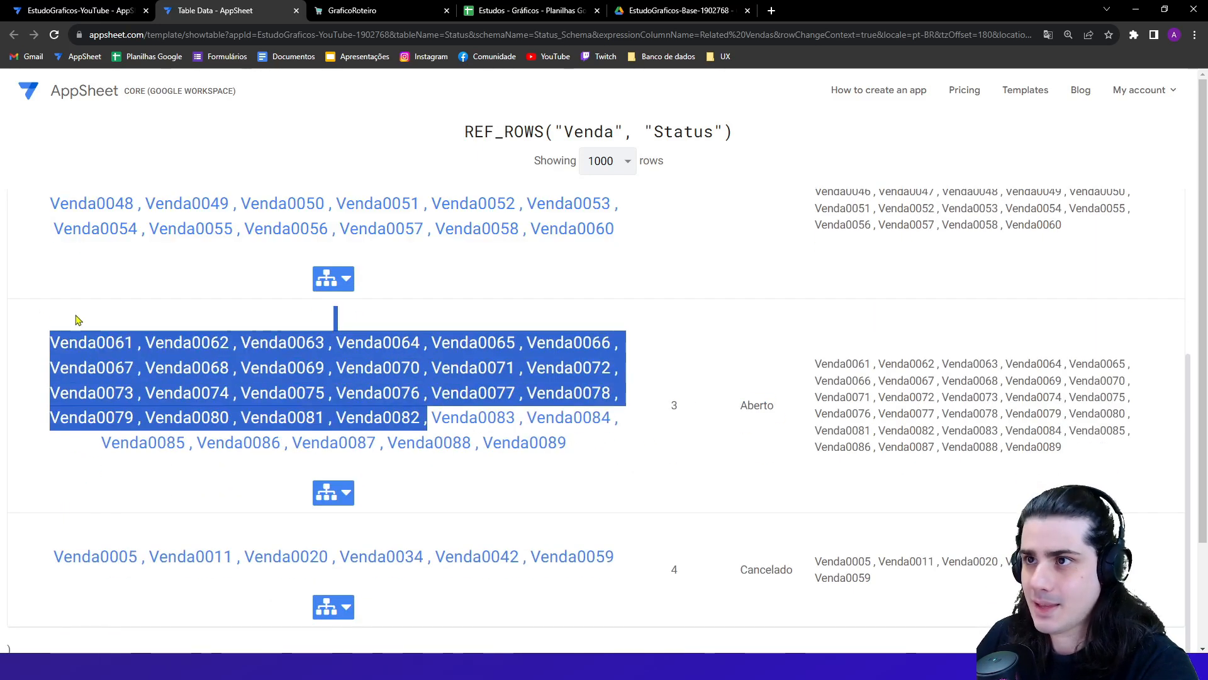
{"action": "left_click_drag", "start_coordinate": [743, 574], "coordinate": [60, 549]}
{"action": "left_click", "coordinate": [59, 550]}
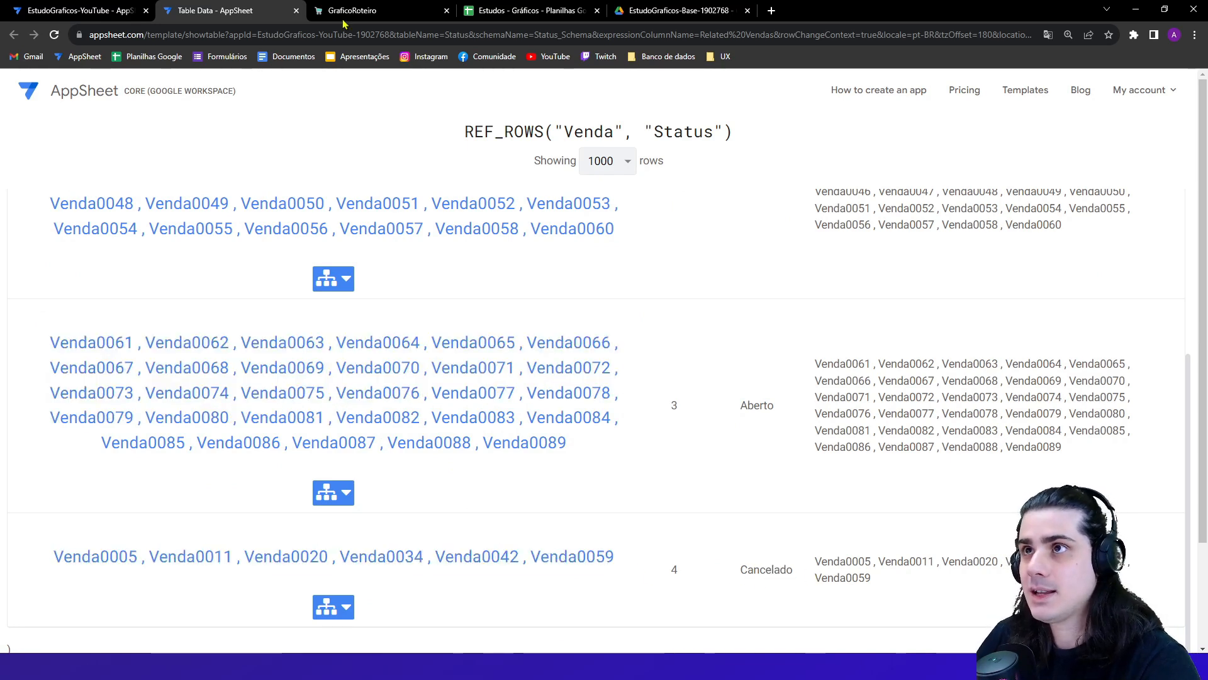
{"action": "left_click", "coordinate": [296, 11]}
{"action": "left_click", "coordinate": [249, 419]}
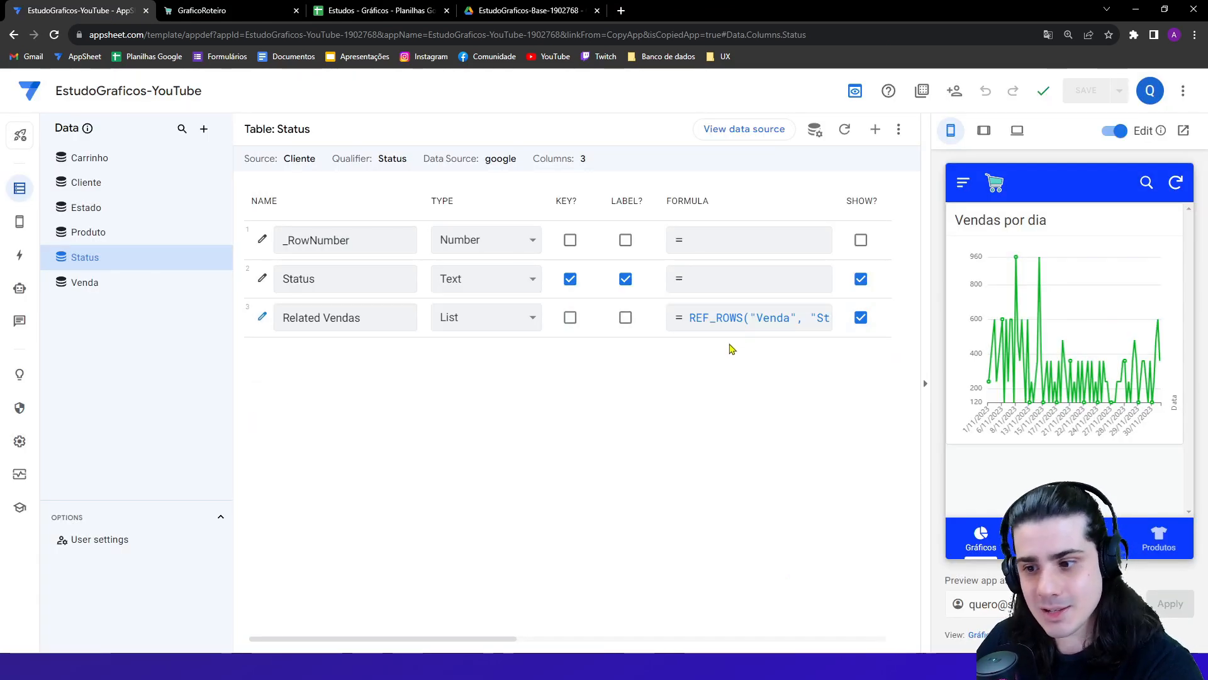
- Add a virtual column named QuantidadeVendas to the Status table
{"action": "left_click", "coordinate": [876, 131]}
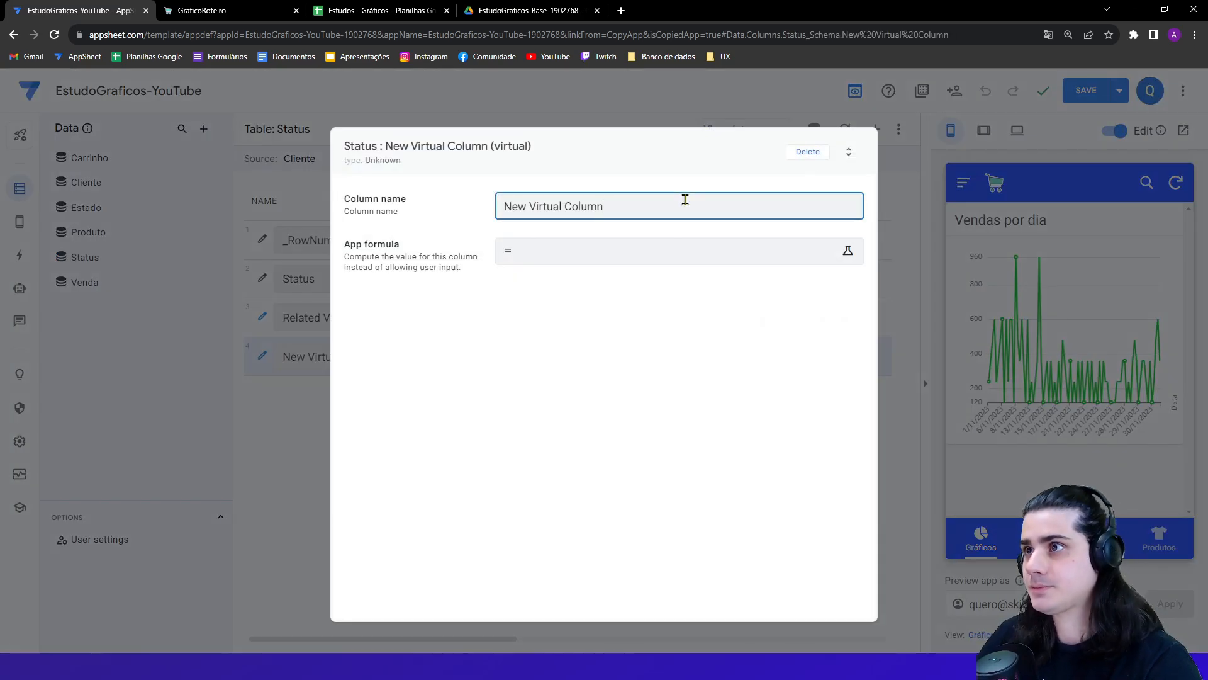
{"action": "triple_click", "coordinate": [683, 198]}
{"action": "key", "text": "Caps_Lock"}
{"action": "type", "text": "Quan"}
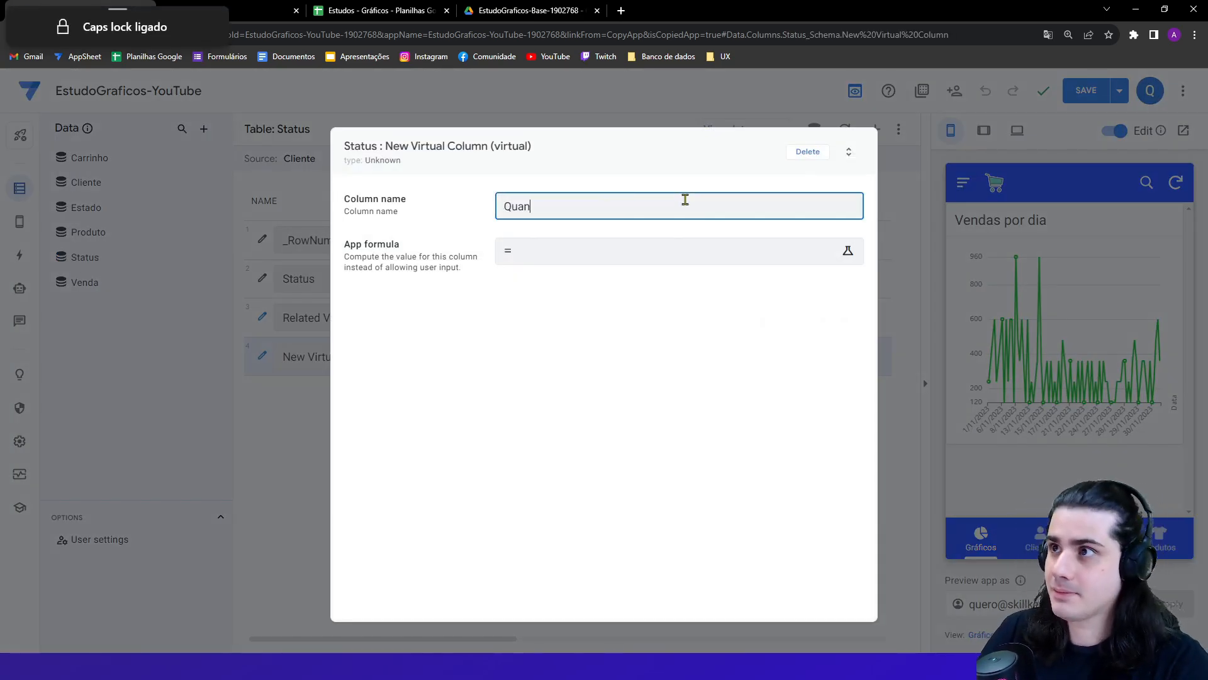
{"action": "type", "text": "tidadeV"}
{"action": "key", "text": "Caps_Lock"}
{"action": "type", "text": "endas"}
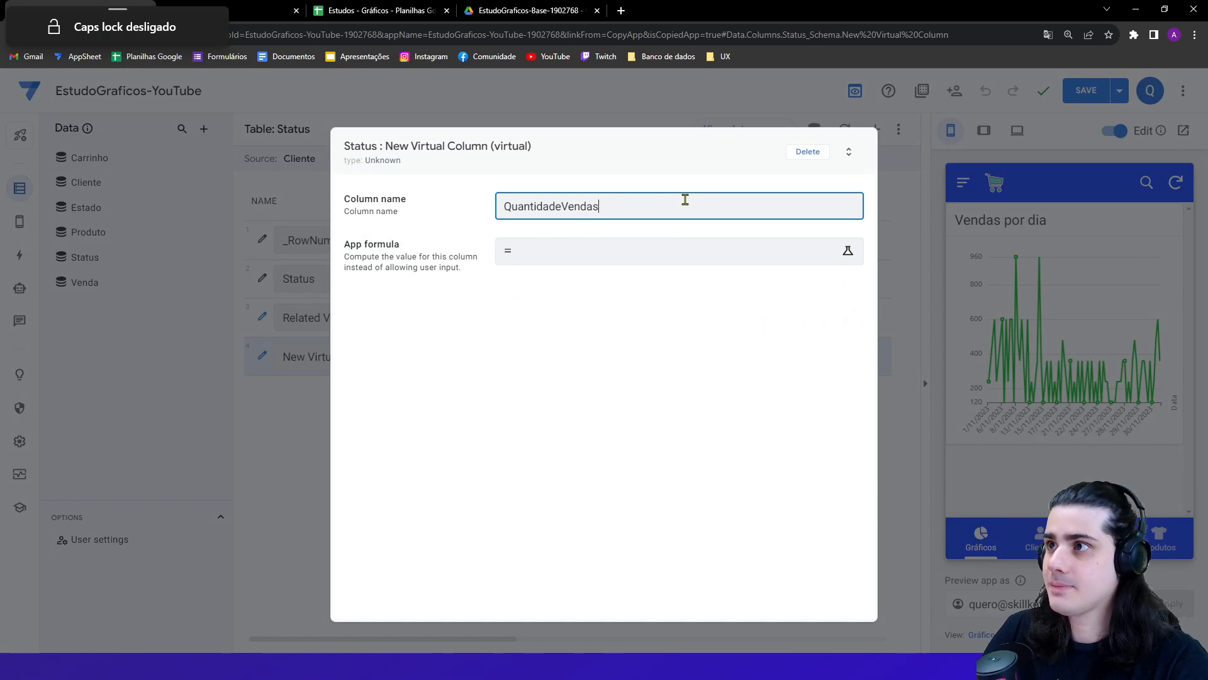
- Enter COUNT([Related Vendas]) as the app formula of the QuantidadeVendas column
{"action": "left_click", "coordinate": [589, 255]}
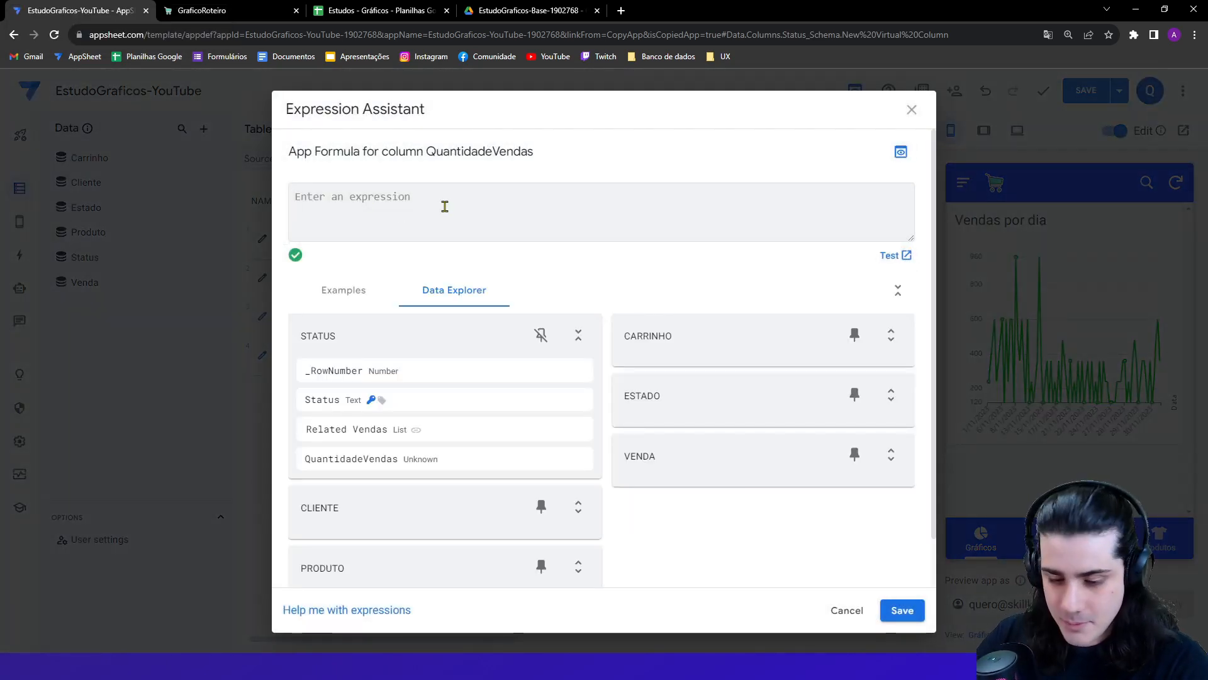
{"action": "key", "text": "Caps_Lock"}
{"action": "type", "text": "COUNT(["}
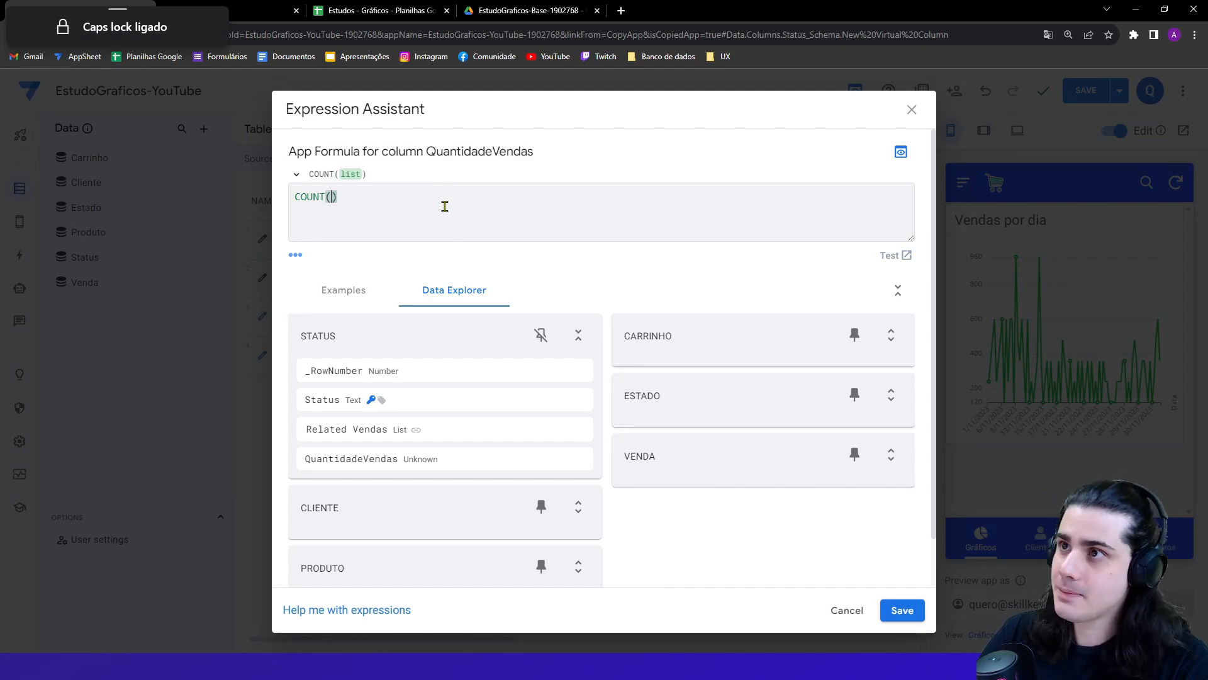
{"action": "type", "text": "RE"}
{"action": "key", "text": "Caps_Lock"}
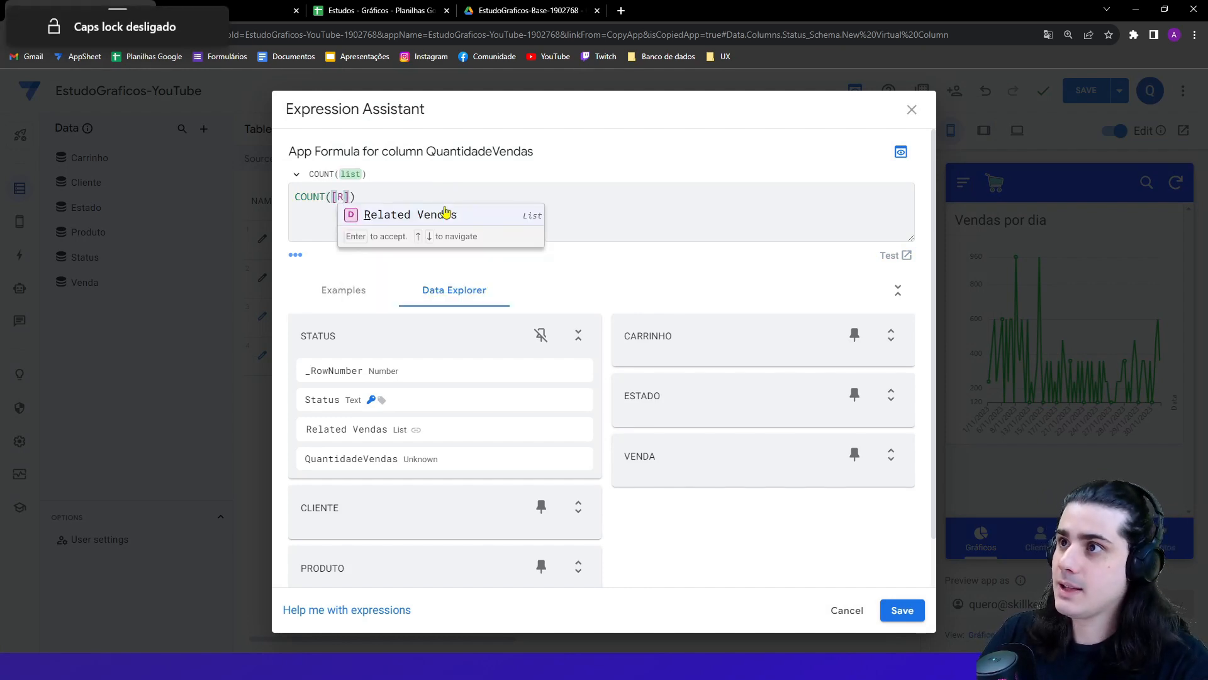
{"action": "key", "text": "Return"}
{"action": "key", "text": "ctrl+a"}
{"action": "left_click", "coordinate": [424, 231]}
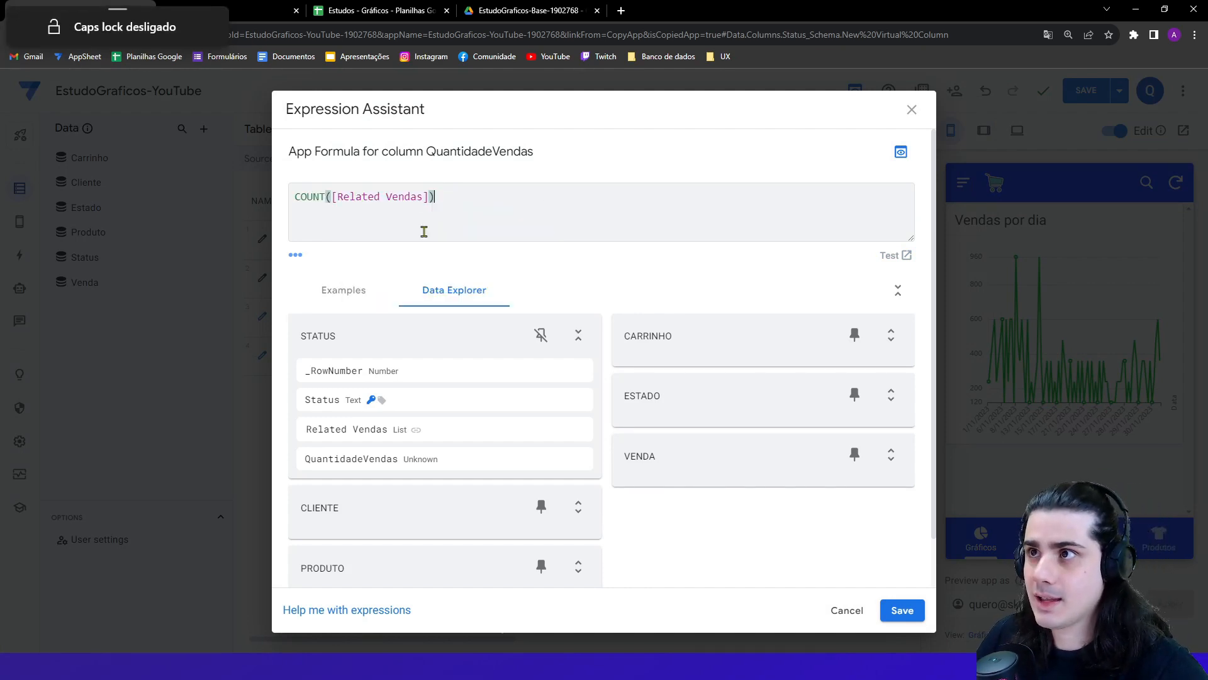
{"action": "left_click_drag", "start_coordinate": [346, 196], "coordinate": [481, 190]}
{"action": "left_click", "coordinate": [481, 190]}
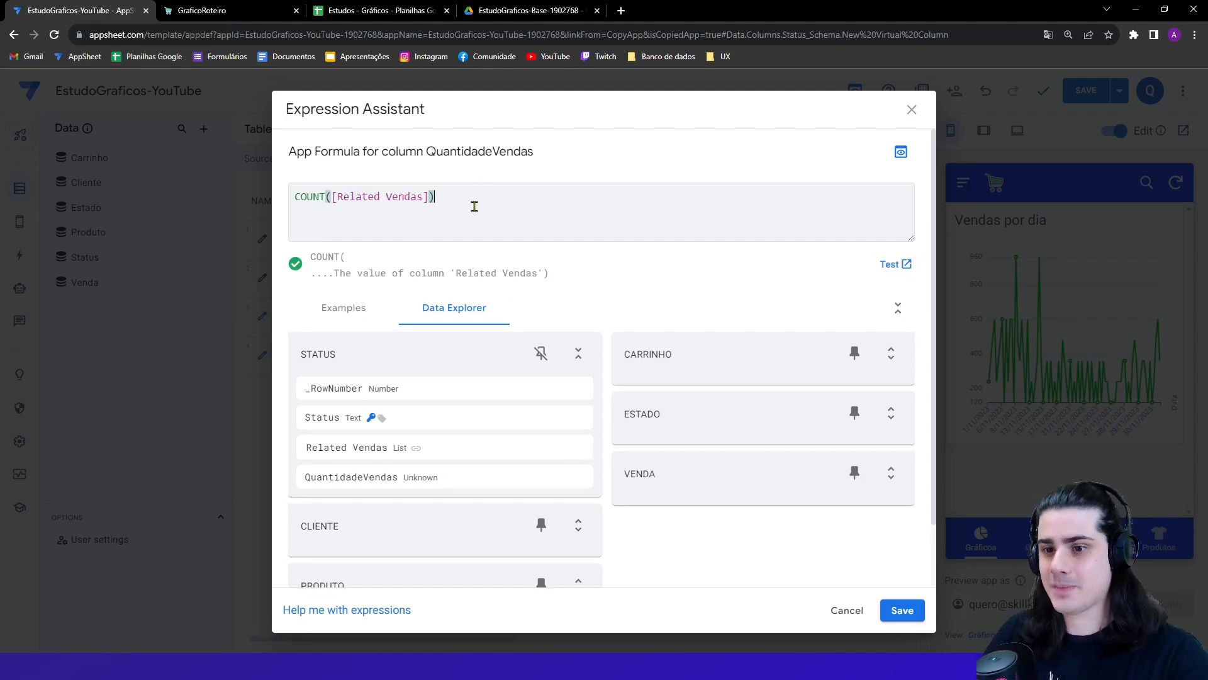
- Review the parts of the COUNT expression, test it, and compare the results for Vendido, Aberto and Cancelado
{"action": "left_click_drag", "start_coordinate": [333, 199], "coordinate": [431, 196]}
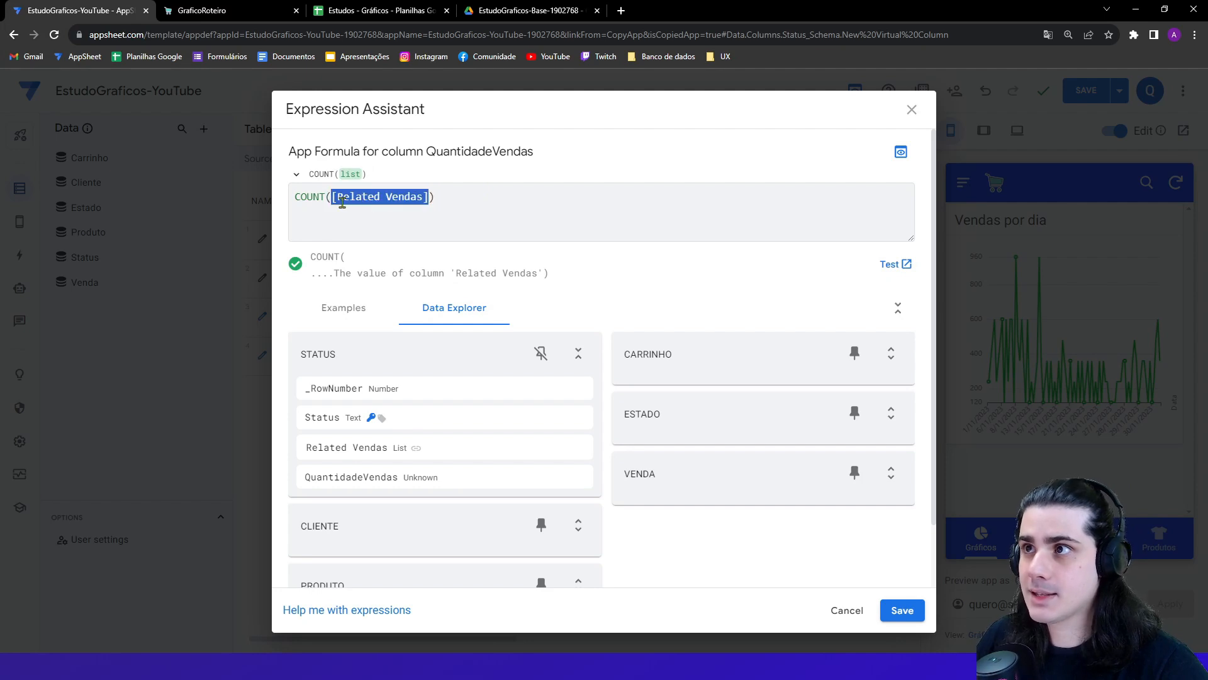
{"action": "left_click", "coordinate": [327, 198]}
{"action": "double_click", "coordinate": [314, 197]}
{"action": "left_click", "coordinate": [561, 239]}
{"action": "left_click", "coordinate": [891, 265]}
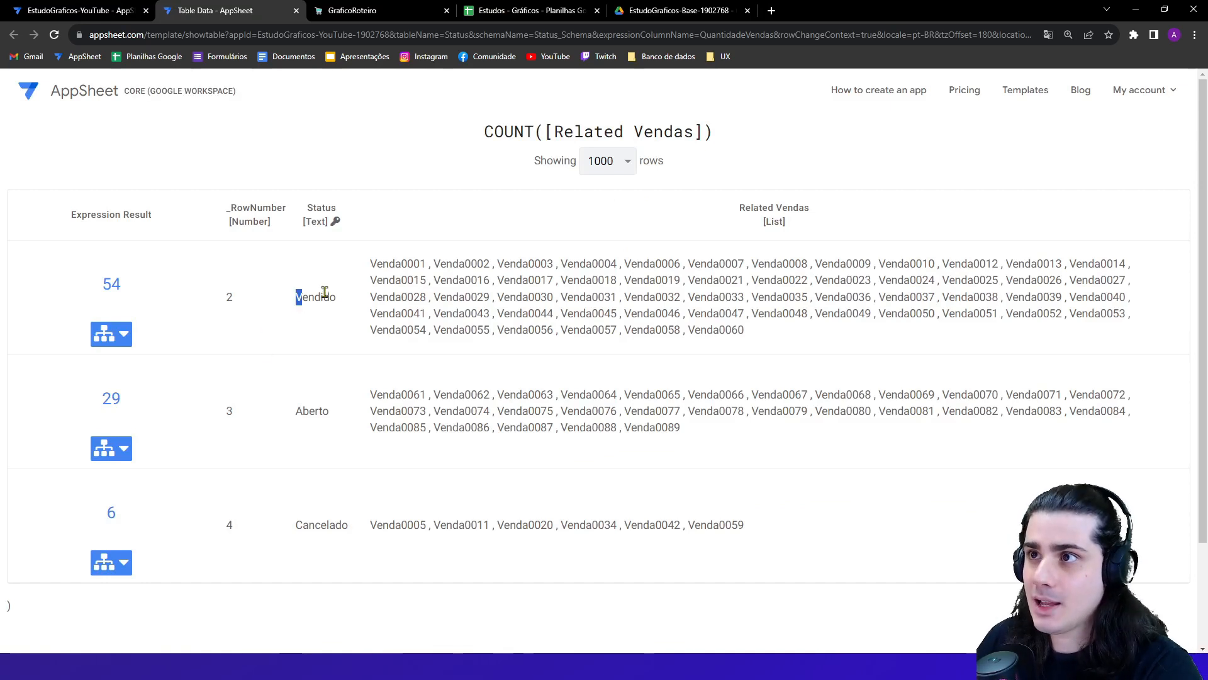
{"action": "left_click_drag", "start_coordinate": [297, 297], "coordinate": [354, 297]}
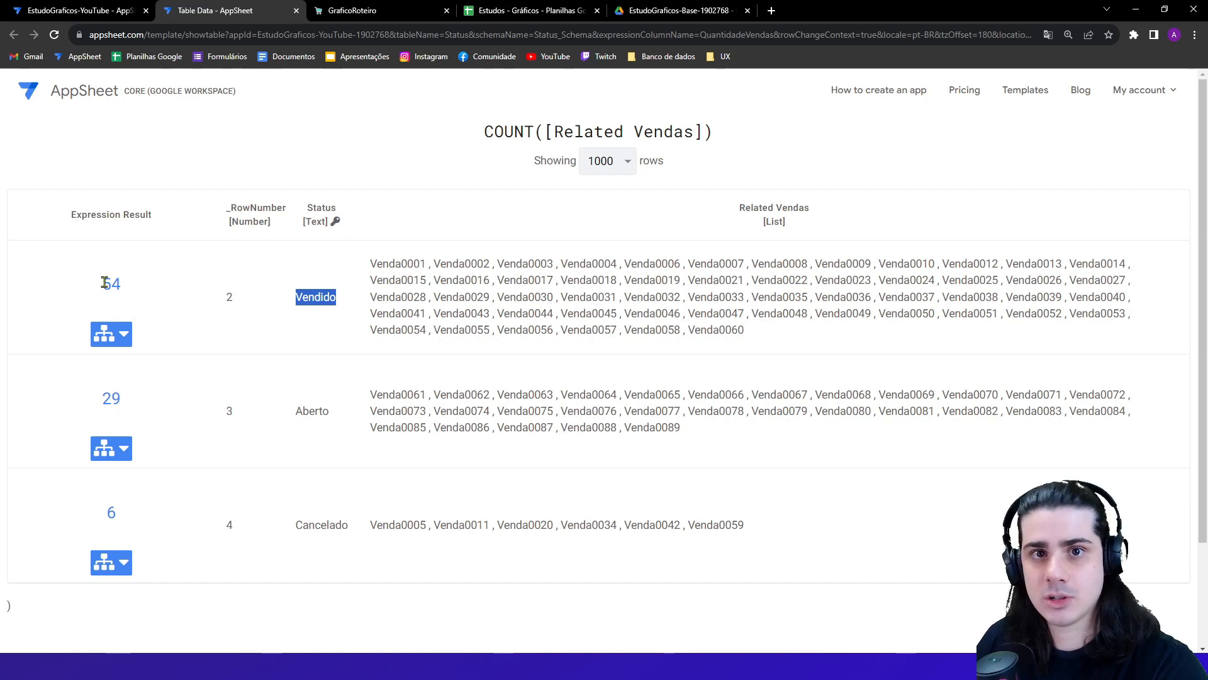
{"action": "left_click_drag", "start_coordinate": [107, 283], "coordinate": [134, 315]}
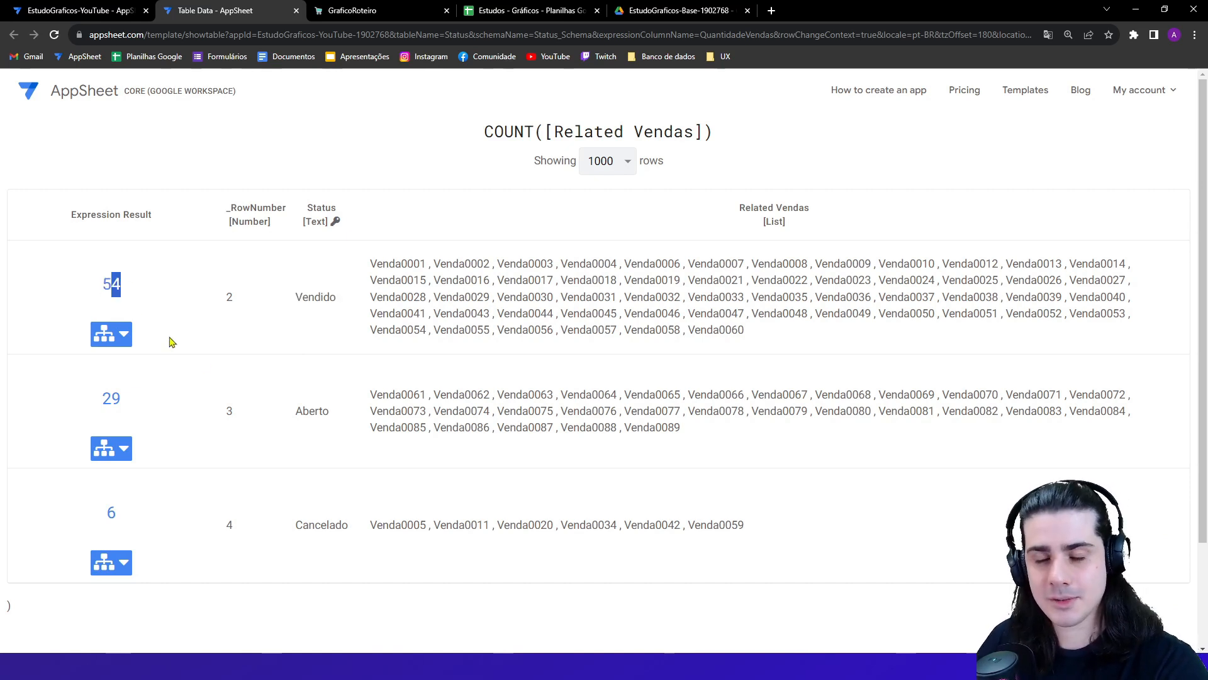
{"action": "double_click", "coordinate": [300, 410]}
{"action": "double_click", "coordinate": [110, 398]}
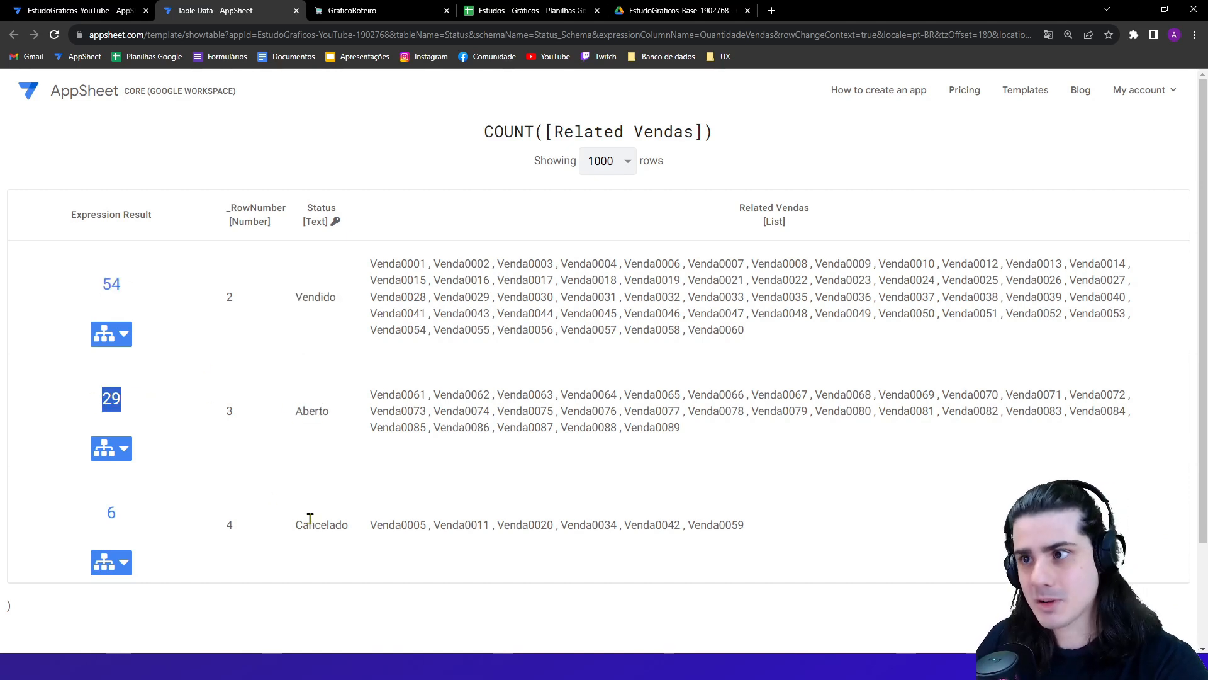
{"action": "left_click_drag", "start_coordinate": [296, 524], "coordinate": [346, 526]}
{"action": "double_click", "coordinate": [114, 520]}
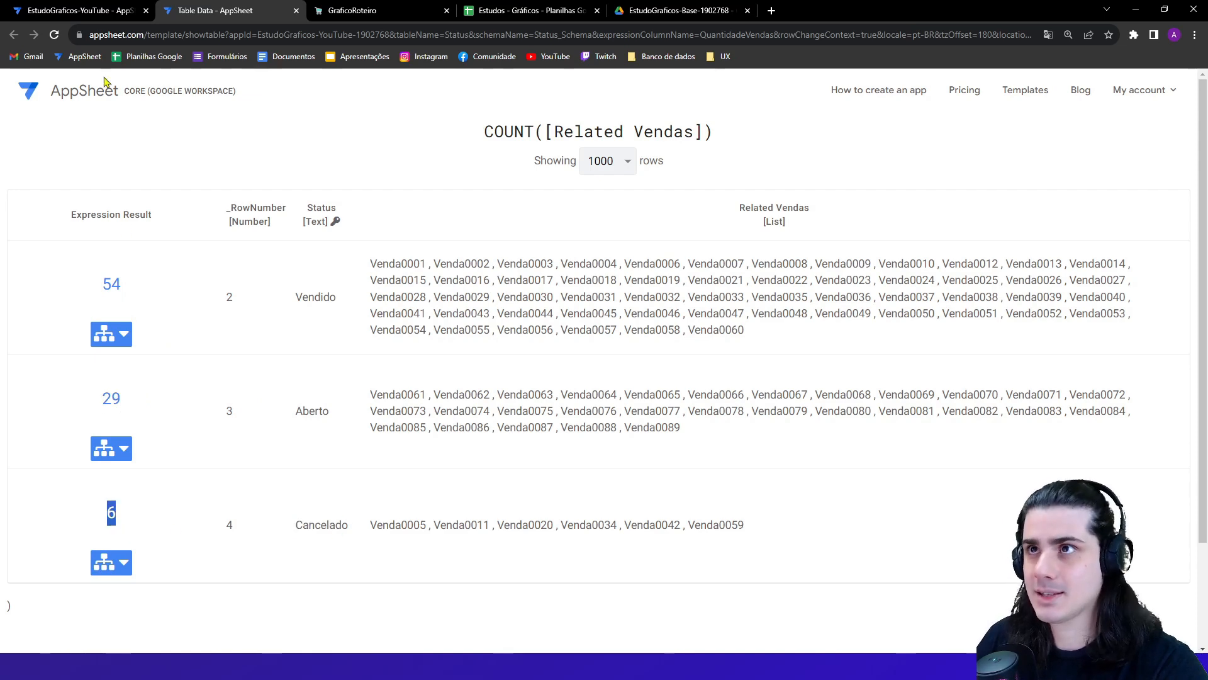
- Return to the app editor, save the COUNT formula, and finish editing the QuantidadeVendas column
{"action": "key", "text": "ctrl+shift+Tab"}
{"action": "left_click", "coordinate": [911, 618]}
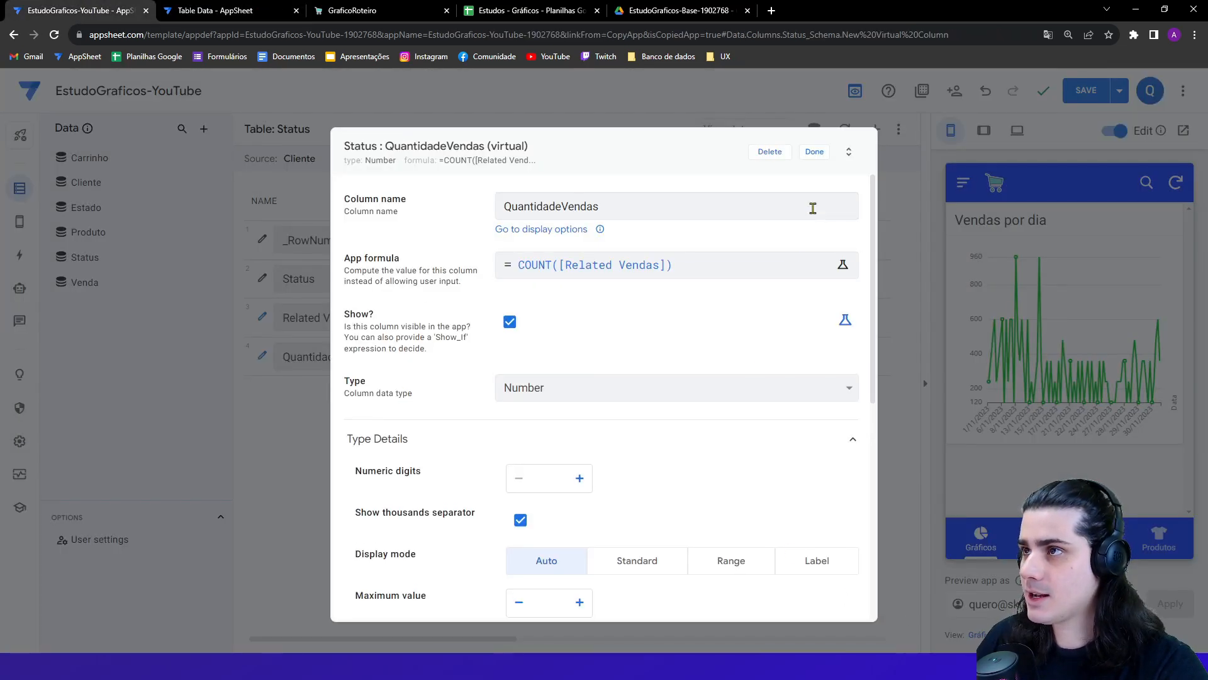
{"action": "left_click", "coordinate": [814, 152]}
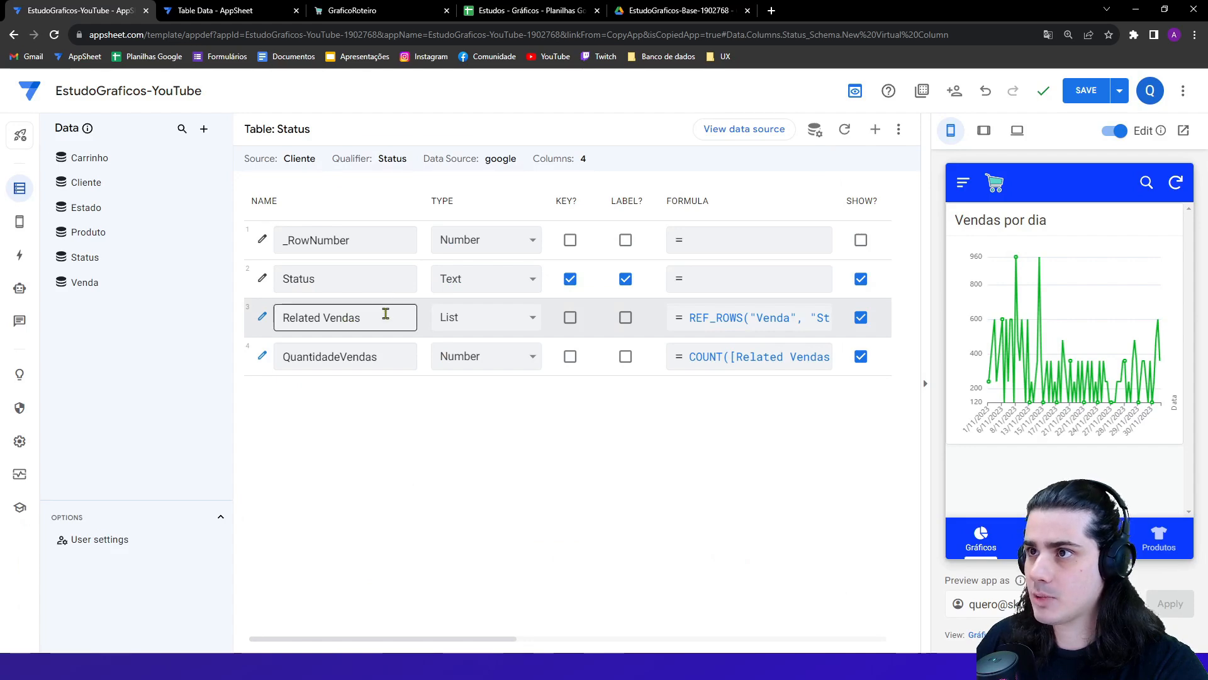
- Test the Related Vendas expression, examine the sales listed for Cancelado, close the test results, and recheck the QuantidadeVendas formula
{"action": "left_click", "coordinate": [755, 318]}
{"action": "left_click", "coordinate": [890, 292]}
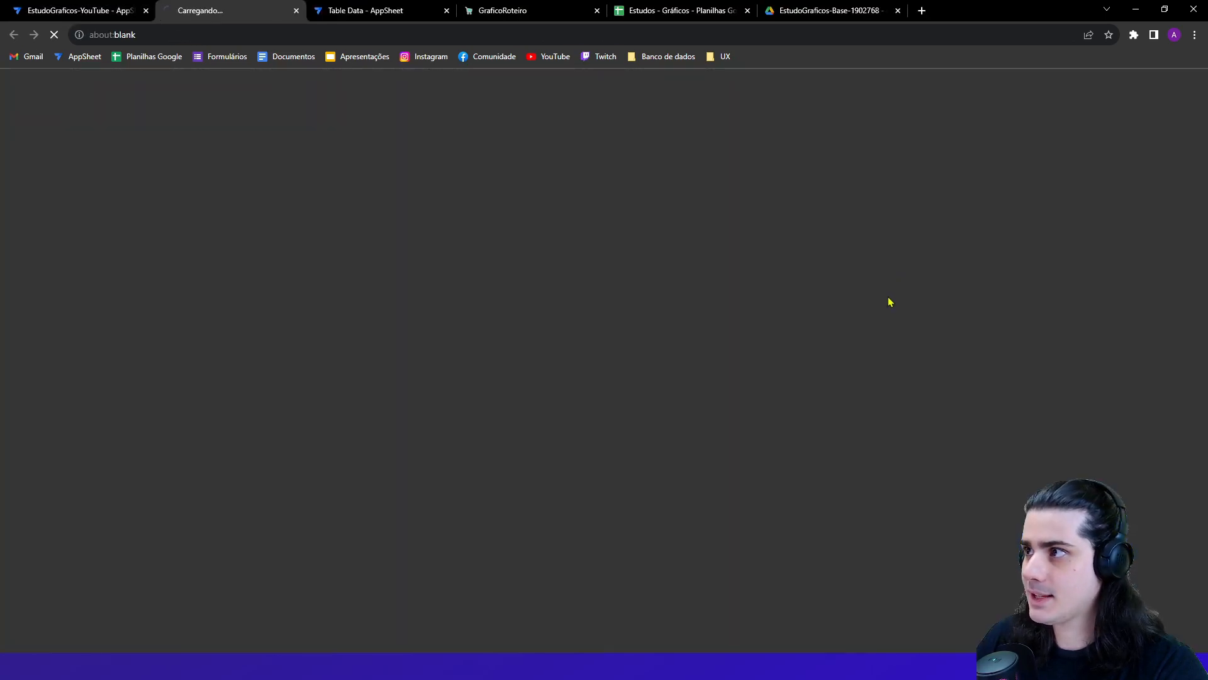
{"action": "scroll", "coordinate": [378, 409], "scroll_direction": "down", "scroll_amount": 6}
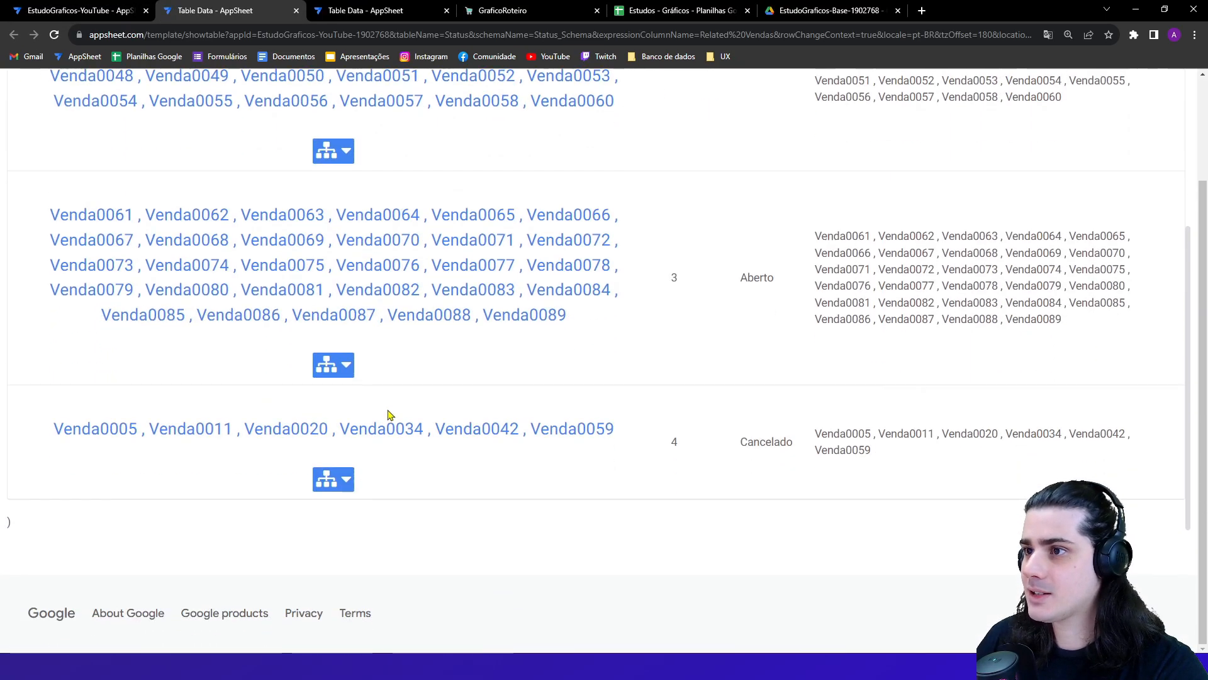
{"action": "left_click_drag", "start_coordinate": [54, 432], "coordinate": [427, 432]}
{"action": "left_click_drag", "start_coordinate": [465, 432], "coordinate": [585, 432]}
{"action": "double_click", "coordinate": [588, 433]}
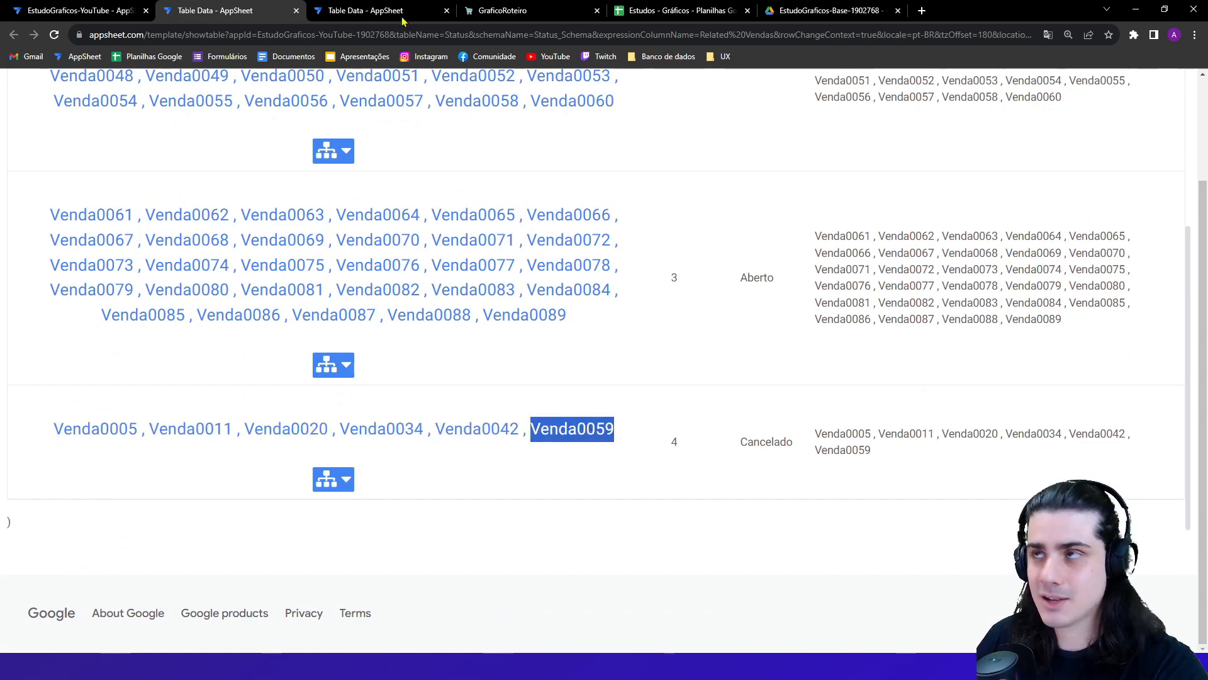
{"action": "left_click", "coordinate": [296, 11]}
{"action": "left_click", "coordinate": [266, 11]}
{"action": "left_click", "coordinate": [296, 11]}
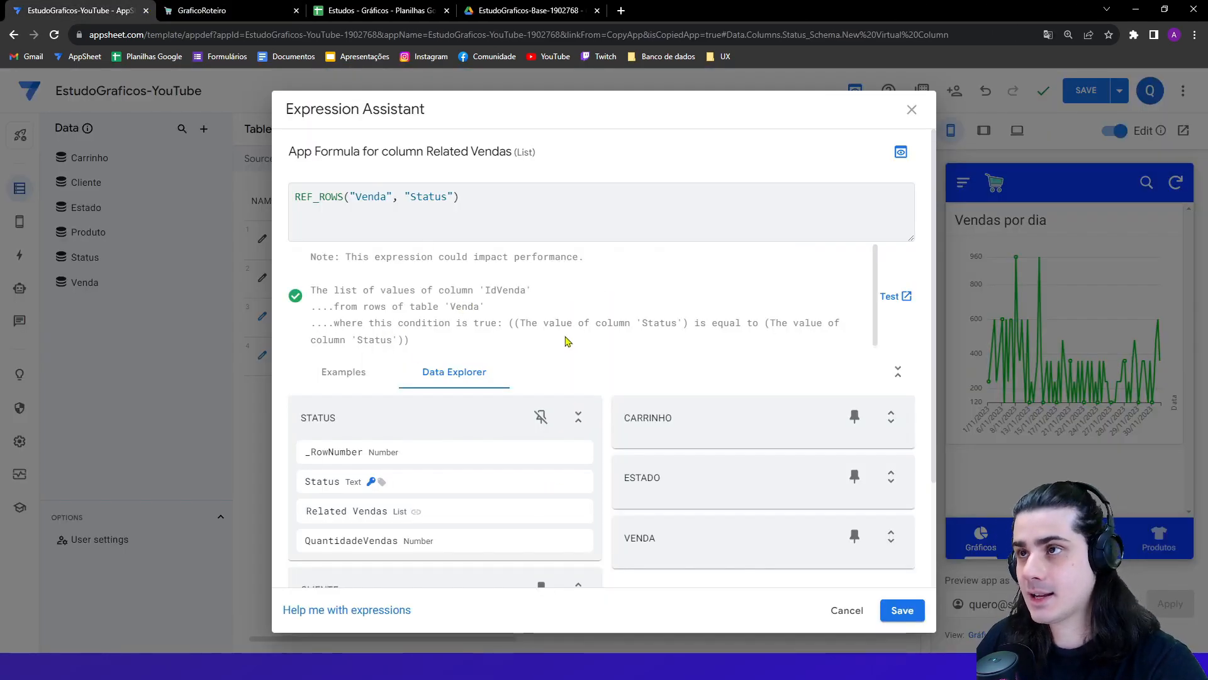
{"action": "left_click", "coordinate": [272, 406]}
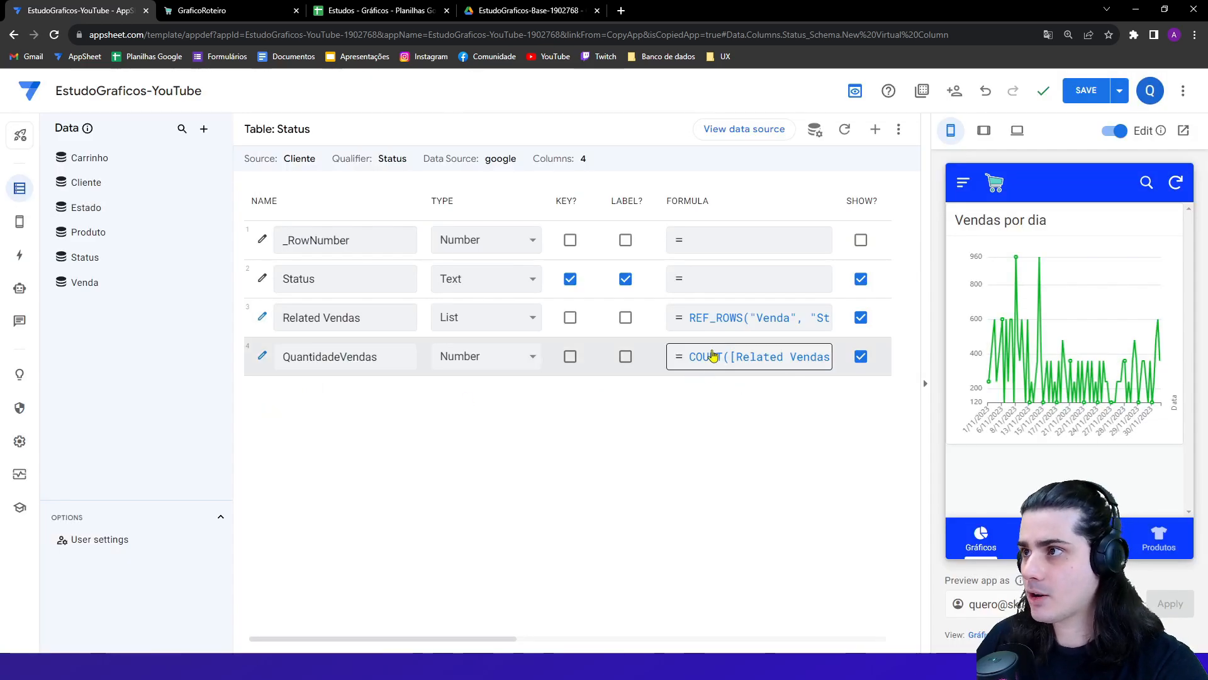
{"action": "left_click", "coordinate": [730, 364]}
{"action": "left_click", "coordinate": [268, 431]}
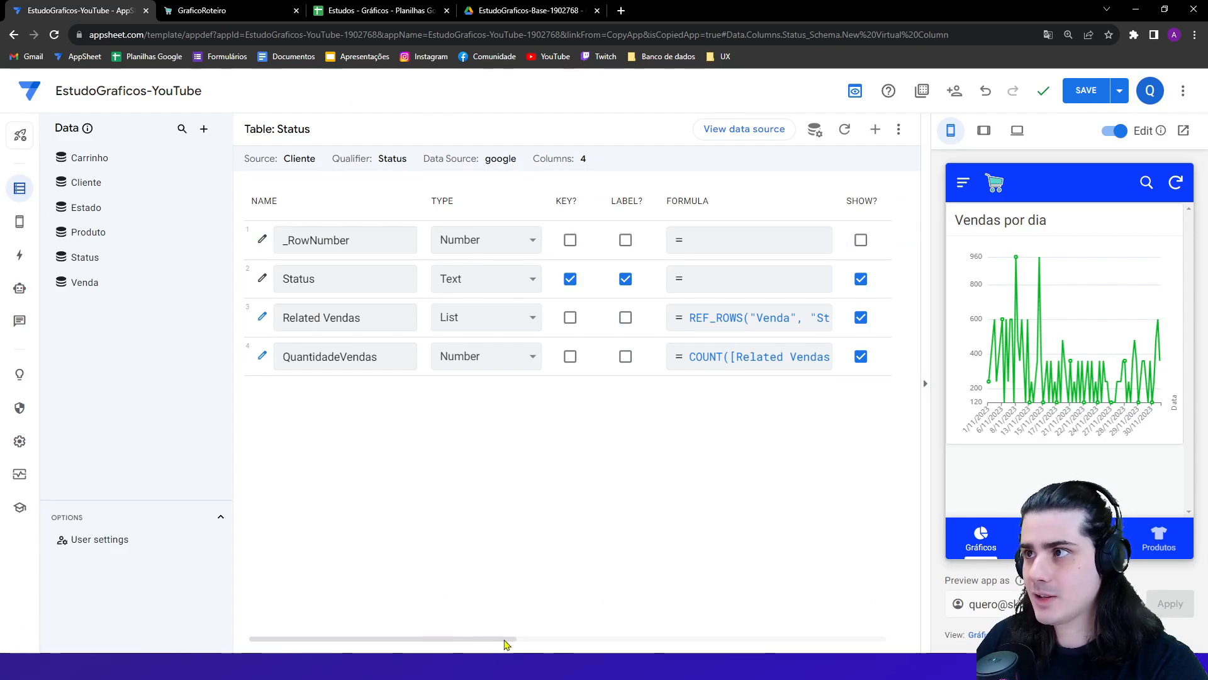
- Set the display name of the QuantidadeVendas column to "Quantidade vendida" and save the app
{"action": "left_click_drag", "start_coordinate": [504, 646], "coordinate": [692, 639]}
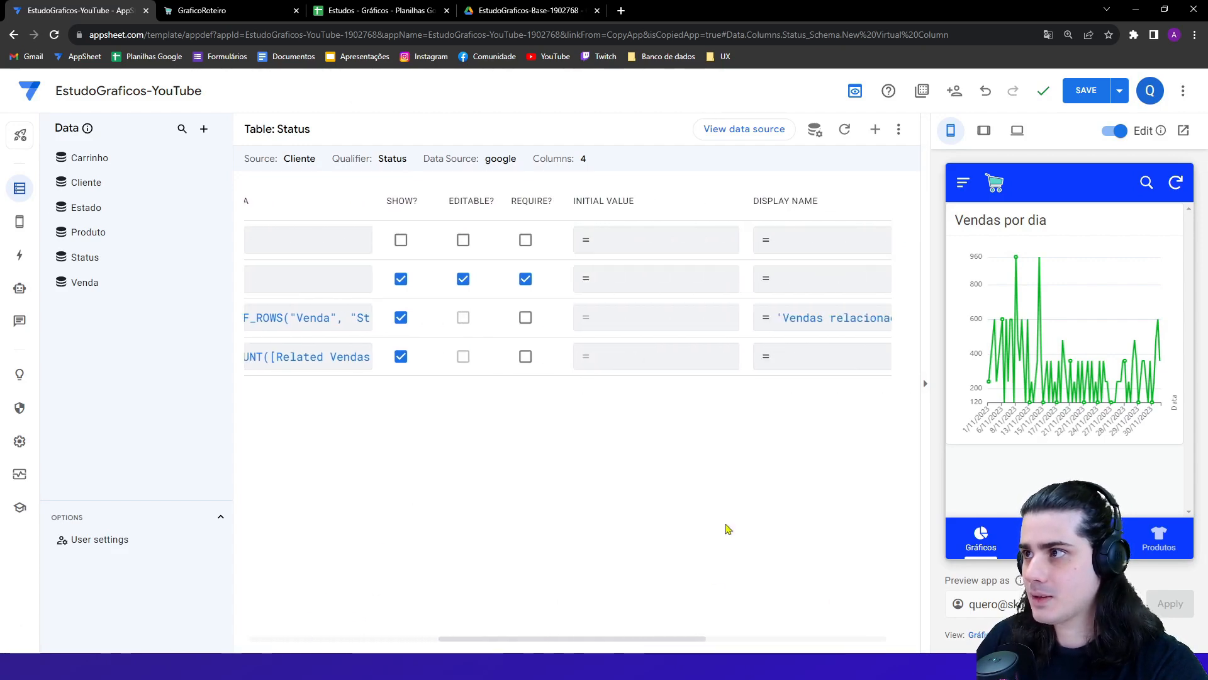
{"action": "left_click", "coordinate": [802, 365]}
{"action": "left_click_drag", "start_coordinate": [497, 151], "coordinate": [602, 152]}
{"action": "left_click", "coordinate": [543, 205]}
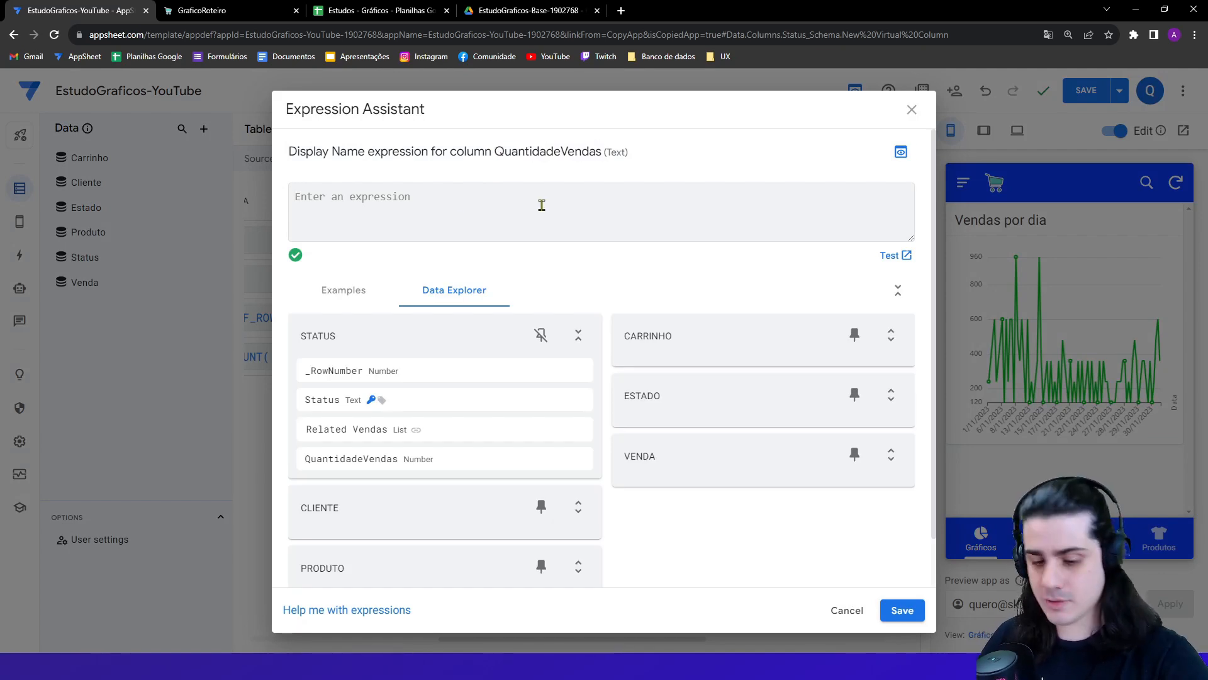
{"action": "type", "text": "\""}
{"action": "key", "text": "Caps_Lock"}
{"action": "type", "text": "Quantidade vendida\""}
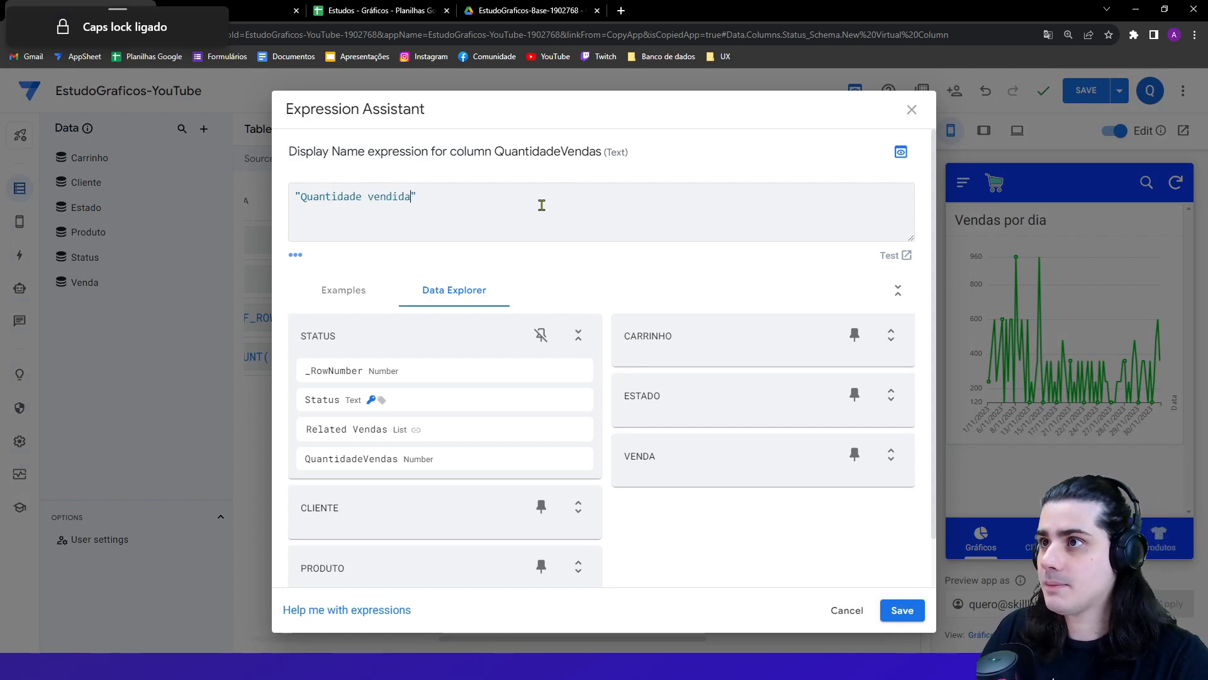
{"action": "left_click", "coordinate": [902, 610]}
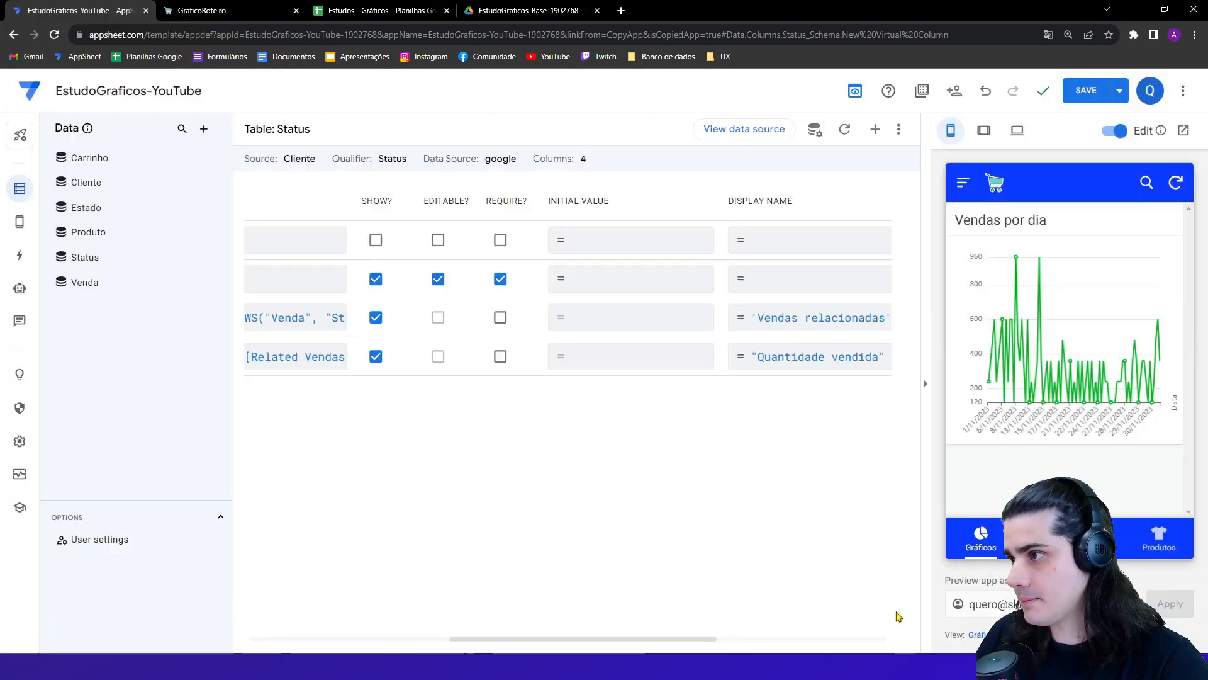
{"action": "scroll", "coordinate": [796, 316], "scroll_direction": "left", "scroll_amount": 8}
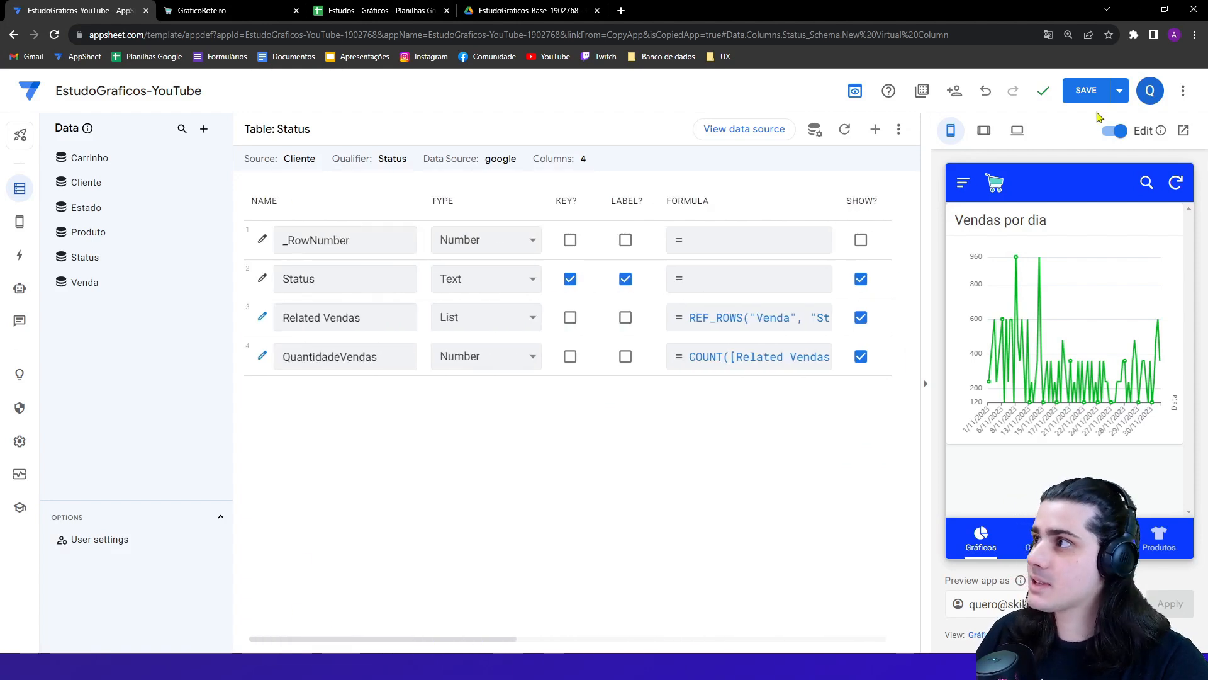
{"action": "left_click", "coordinate": [1076, 90]}
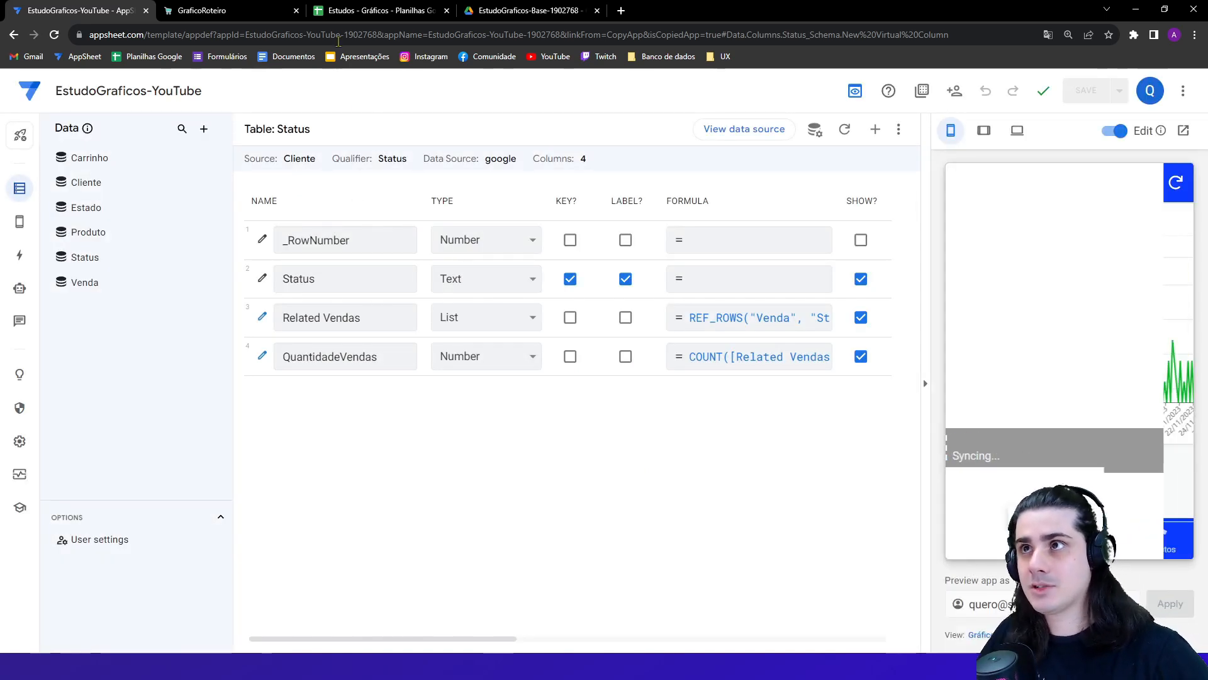
- Check the status values in the Status sheet of the Estudos - Gráficos spreadsheet and return to the app editor
{"action": "left_click", "coordinate": [377, 10]}
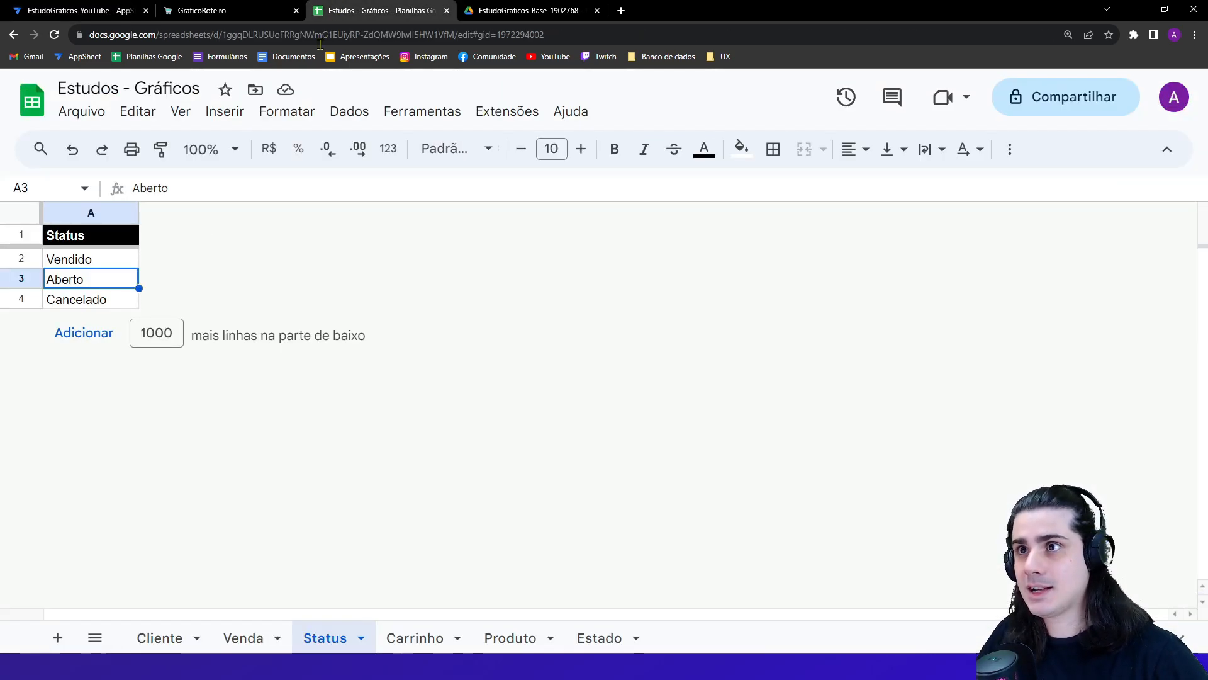
{"action": "left_click", "coordinate": [129, 264]}
{"action": "left_click", "coordinate": [137, 278]}
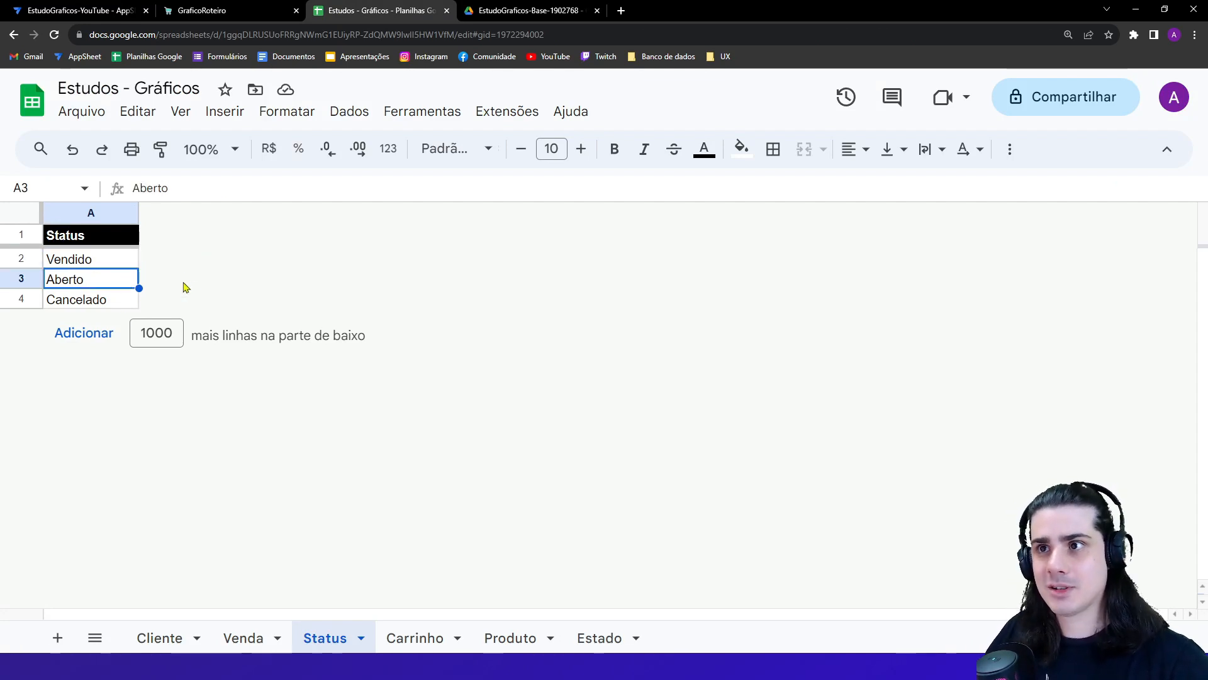
{"action": "left_click", "coordinate": [106, 9]}
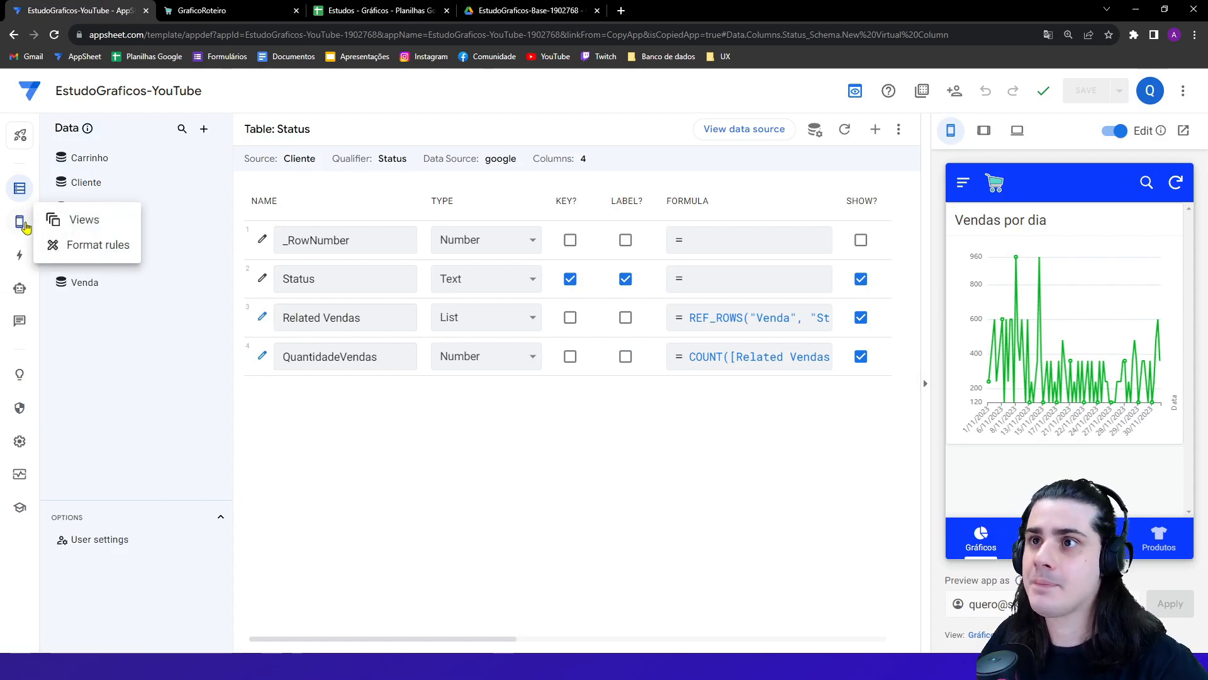
- Create a new reference view in the app and set its view type to chart
{"action": "left_click", "coordinate": [84, 220]}
{"action": "left_click_drag", "start_coordinate": [57, 329], "coordinate": [139, 328]}
{"action": "left_click", "coordinate": [139, 327]}
{"action": "left_click", "coordinate": [209, 327]}
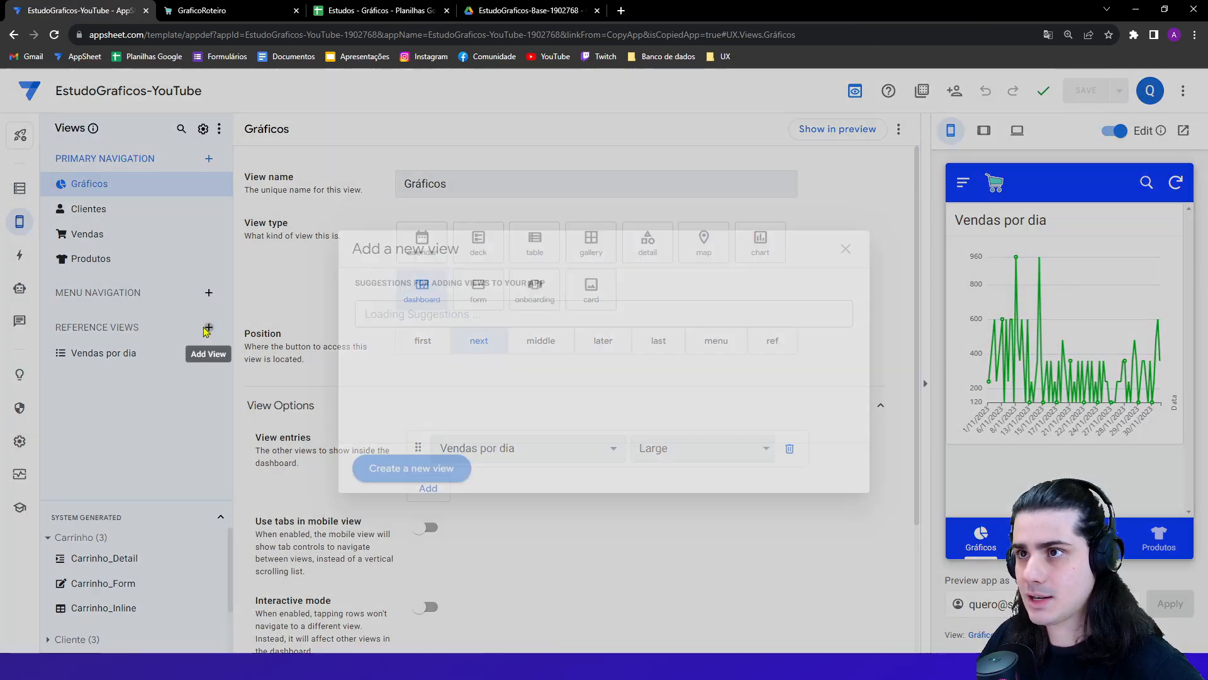
{"action": "left_click", "coordinate": [403, 468]}
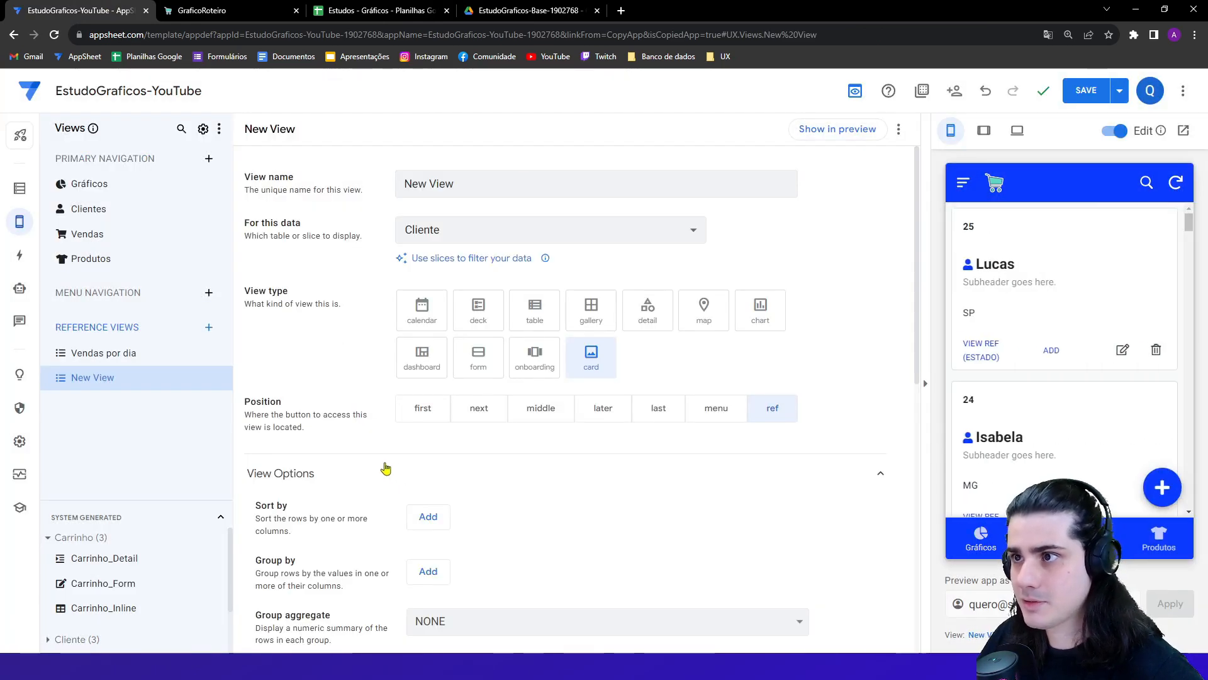
{"action": "left_click", "coordinate": [746, 321]}
- Name the new chart view Vendas por status and set its data to the Status table
{"action": "triple_click", "coordinate": [487, 181]}
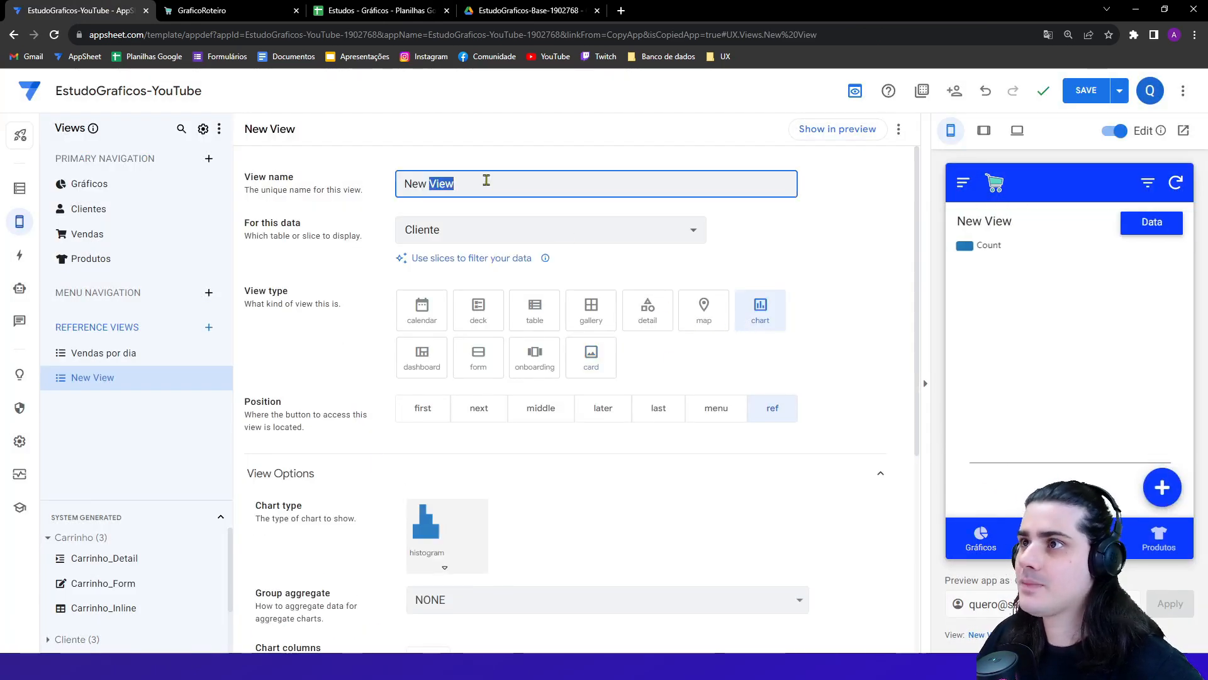
{"action": "key", "text": "Caps_Lock"}
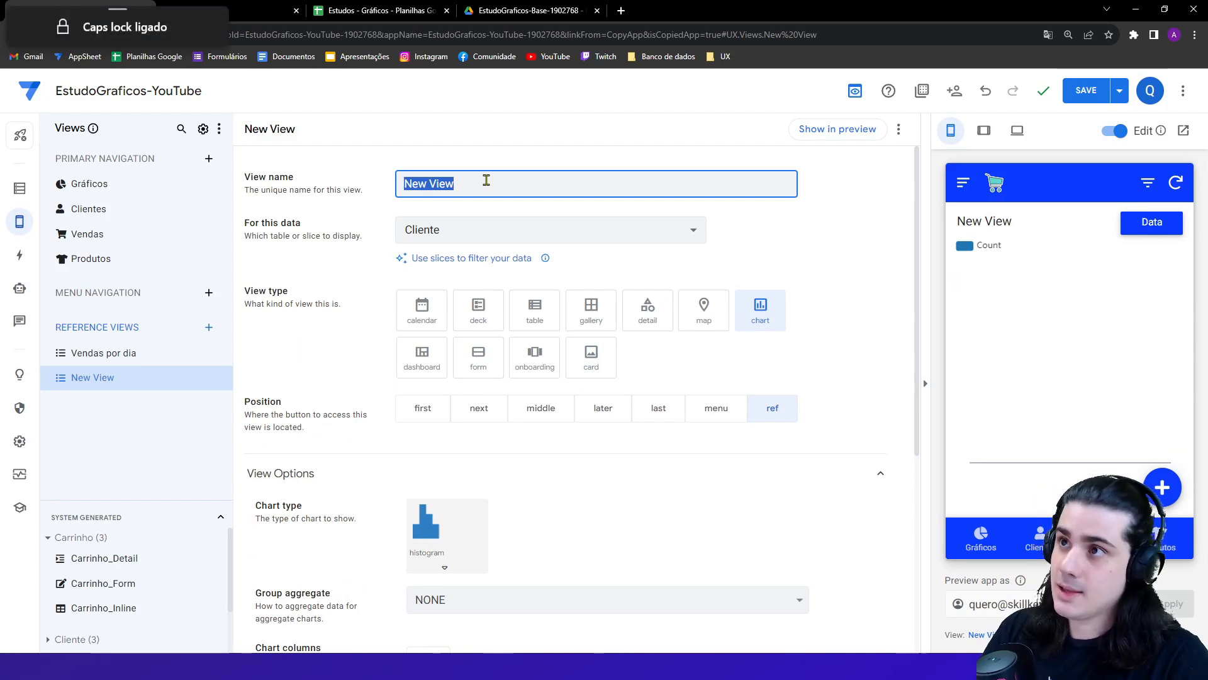
{"action": "type", "text": "V"}
{"action": "key", "text": "Caps_Lock"}
{"action": "key", "text": "Caps_Lock"}
{"action": "key", "text": "Caps_Lock"}
{"action": "type", "text": "endas por status"}
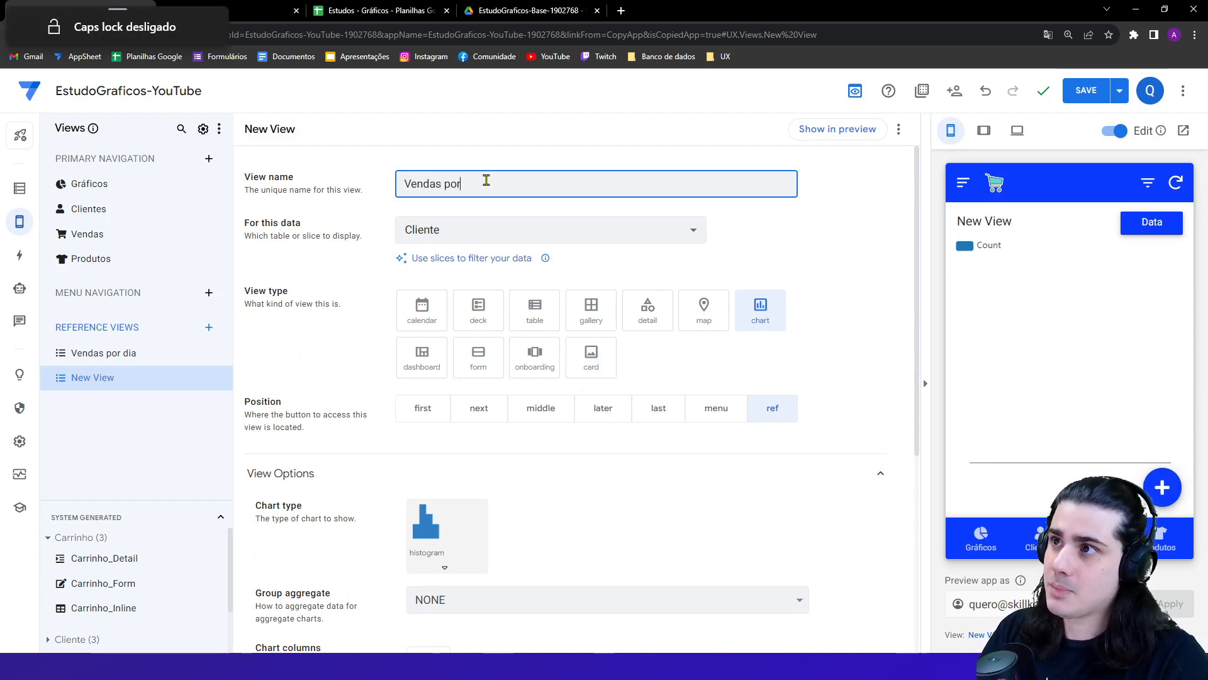
{"action": "left_click", "coordinate": [371, 196]}
{"action": "left_click_drag", "start_coordinate": [256, 231], "coordinate": [300, 225]}
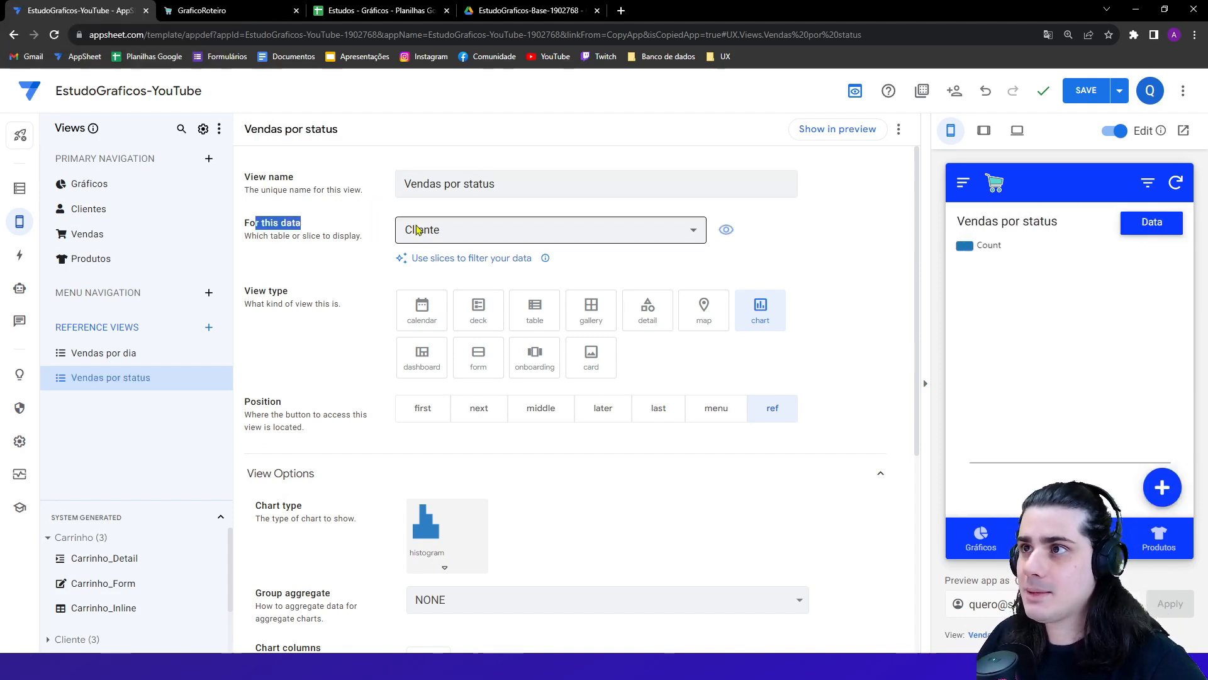
{"action": "left_click", "coordinate": [434, 229]}
{"action": "left_click", "coordinate": [444, 378]}
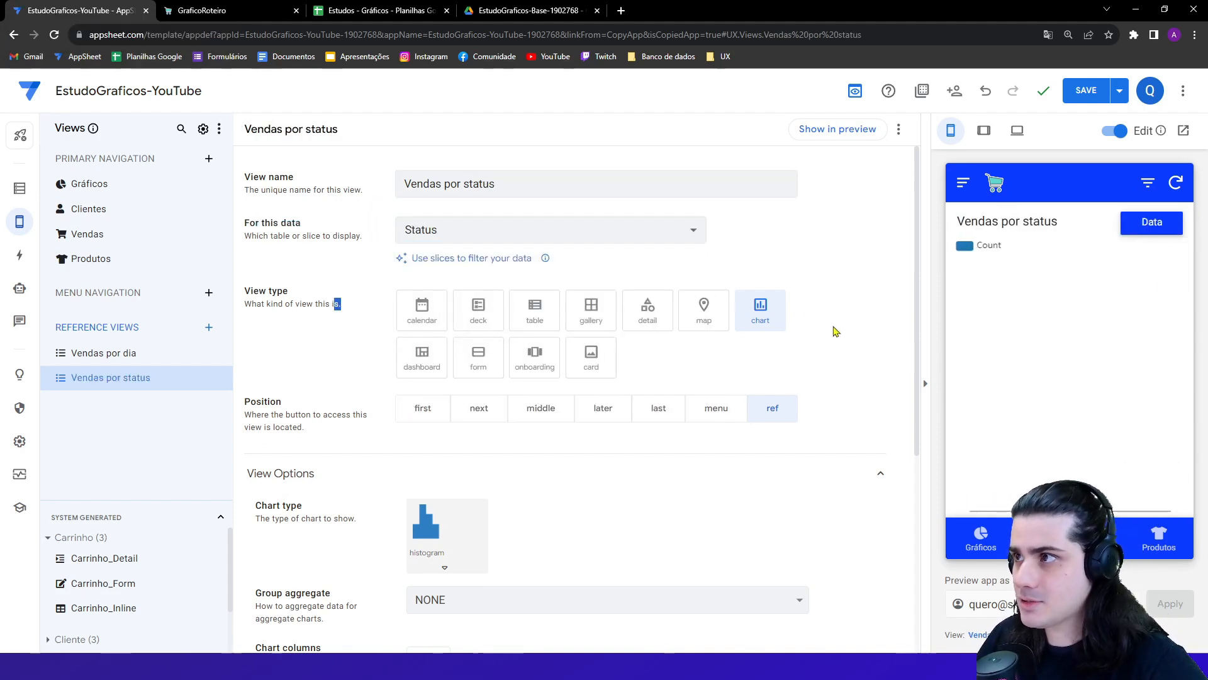
- Set the Vendas por status view's chart type to donutchart and add a chart column entry
{"action": "scroll", "coordinate": [741, 426], "scroll_direction": "down", "scroll_amount": 4}
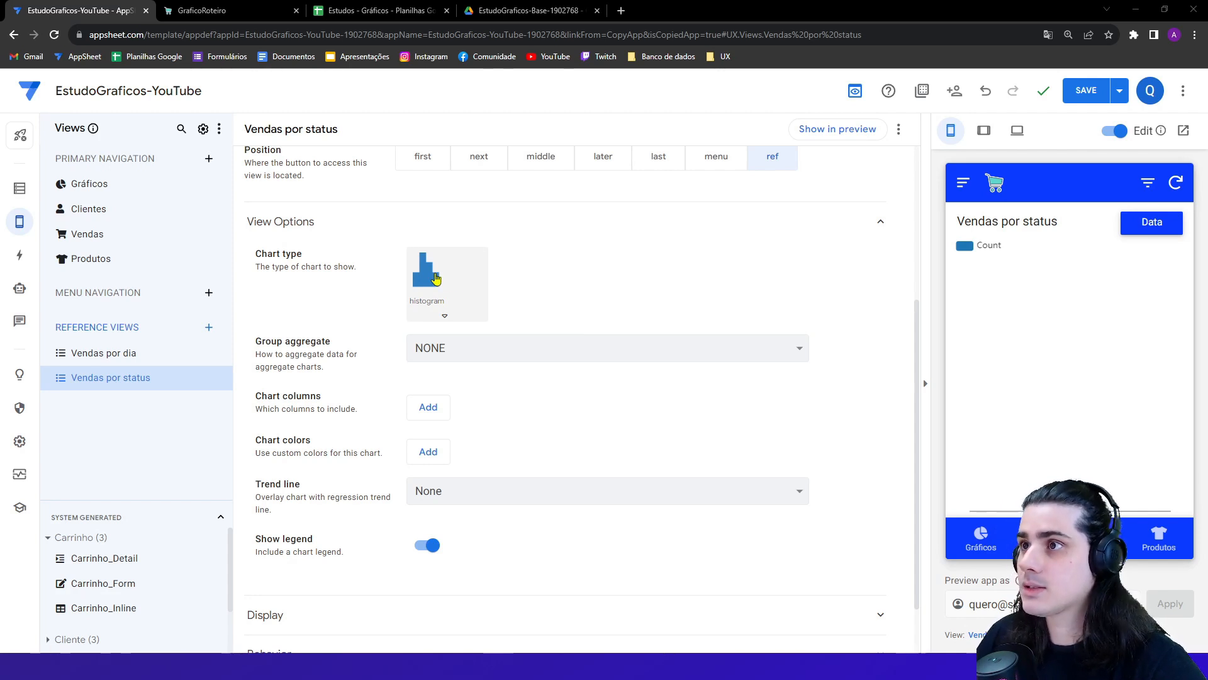
{"action": "left_click", "coordinate": [436, 278]}
{"action": "left_click", "coordinate": [523, 357]}
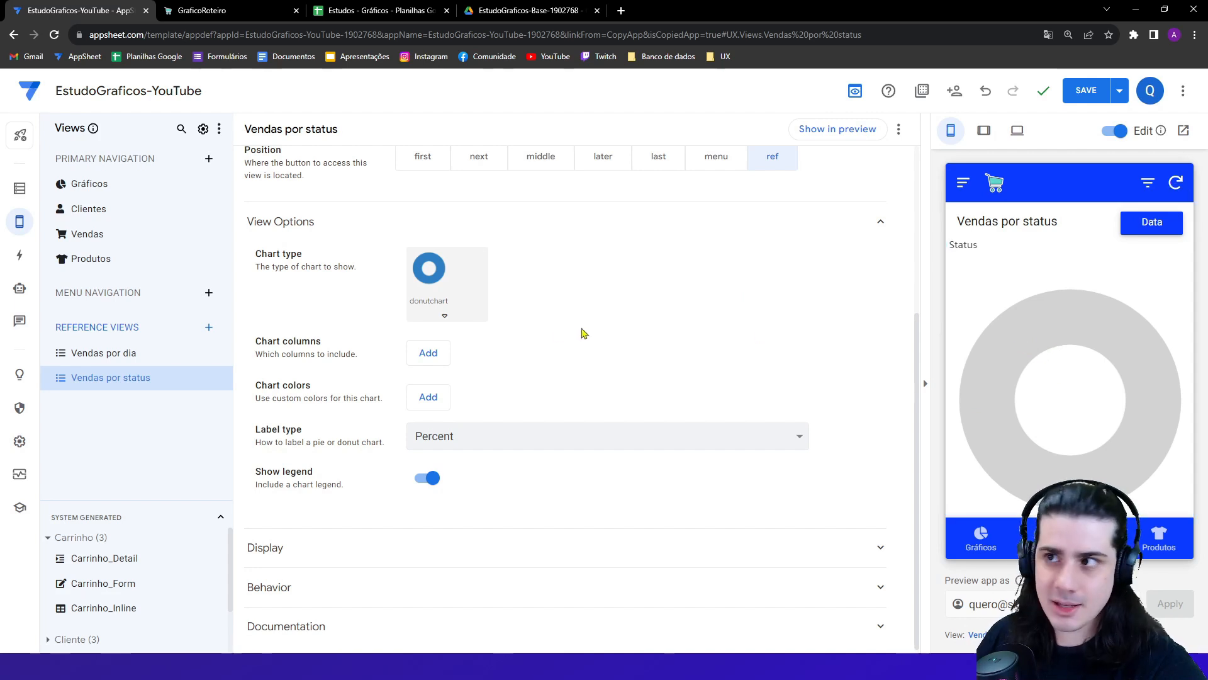
{"action": "left_click_drag", "start_coordinate": [255, 343], "coordinate": [330, 343]}
{"action": "left_click", "coordinate": [428, 352]}
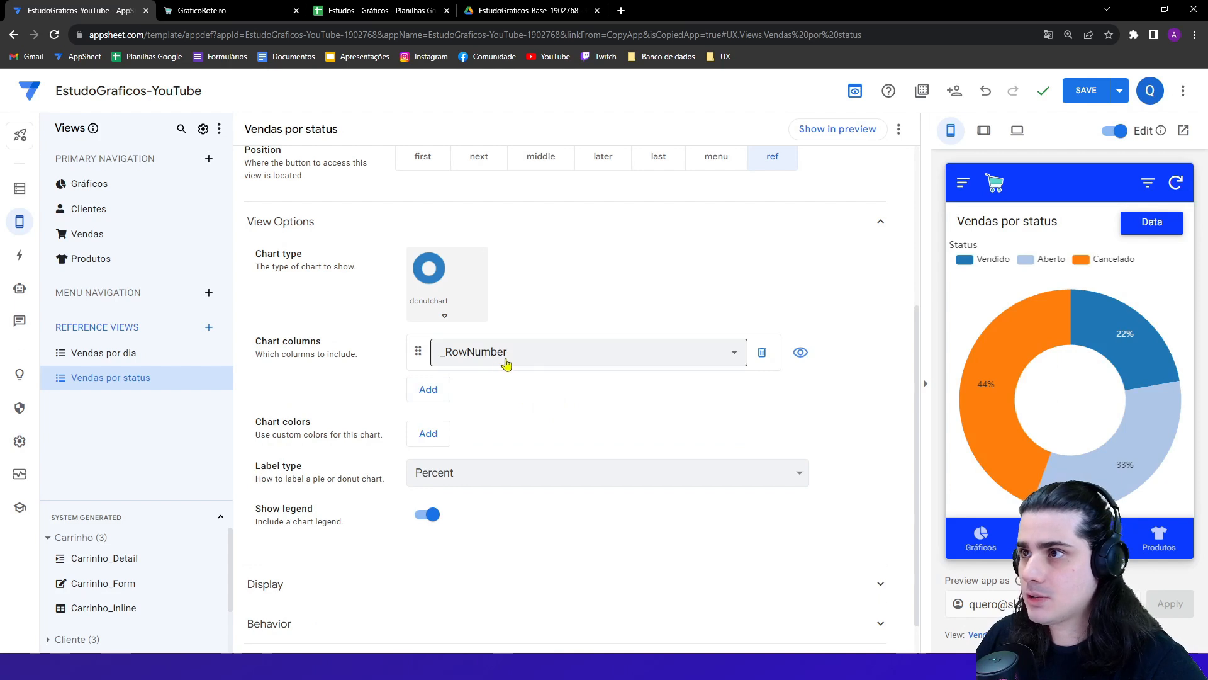
- Compare the donut slices' values with the row numbers in the Status sheet of Estudos - Gráficos, returning to the app editor
{"action": "mouse_move", "coordinate": [984, 386]}
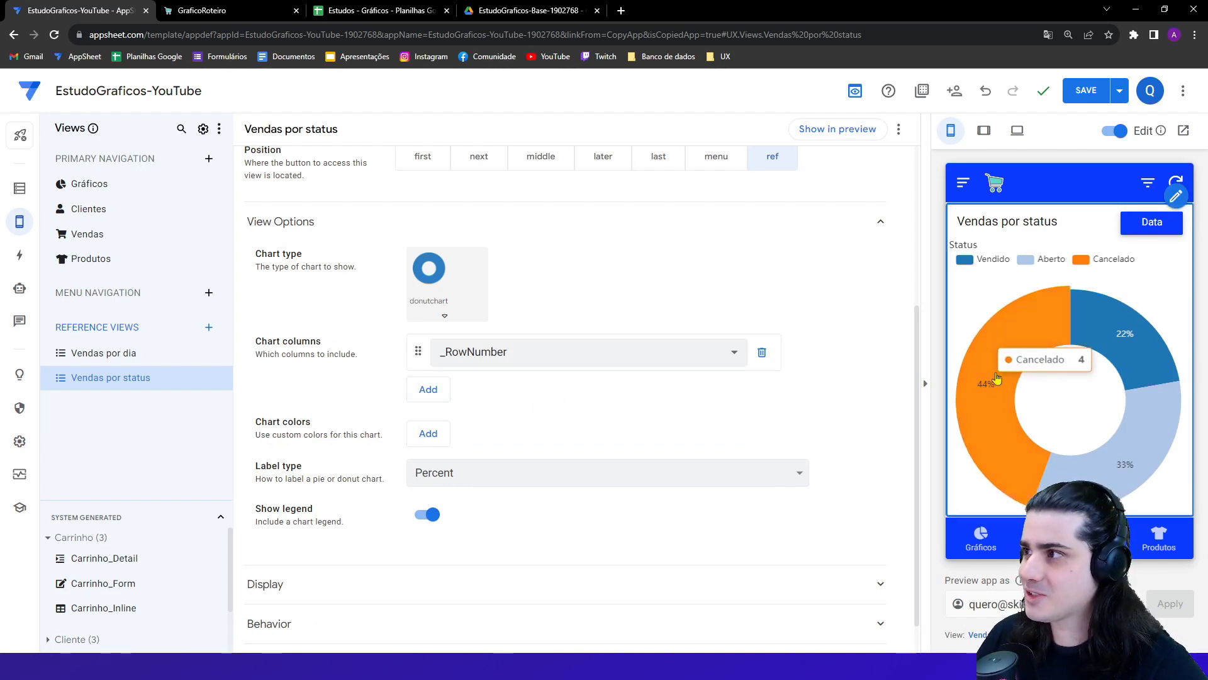
{"action": "mouse_move", "coordinate": [1133, 434]}
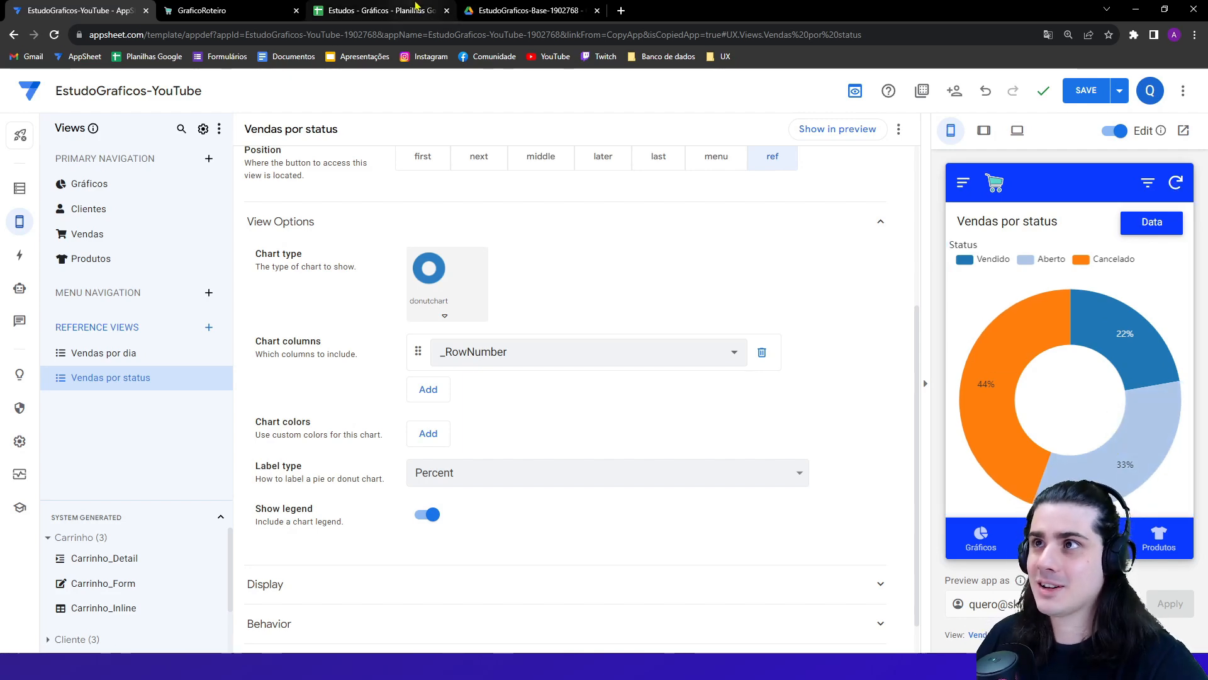
{"action": "left_click", "coordinate": [415, 8]}
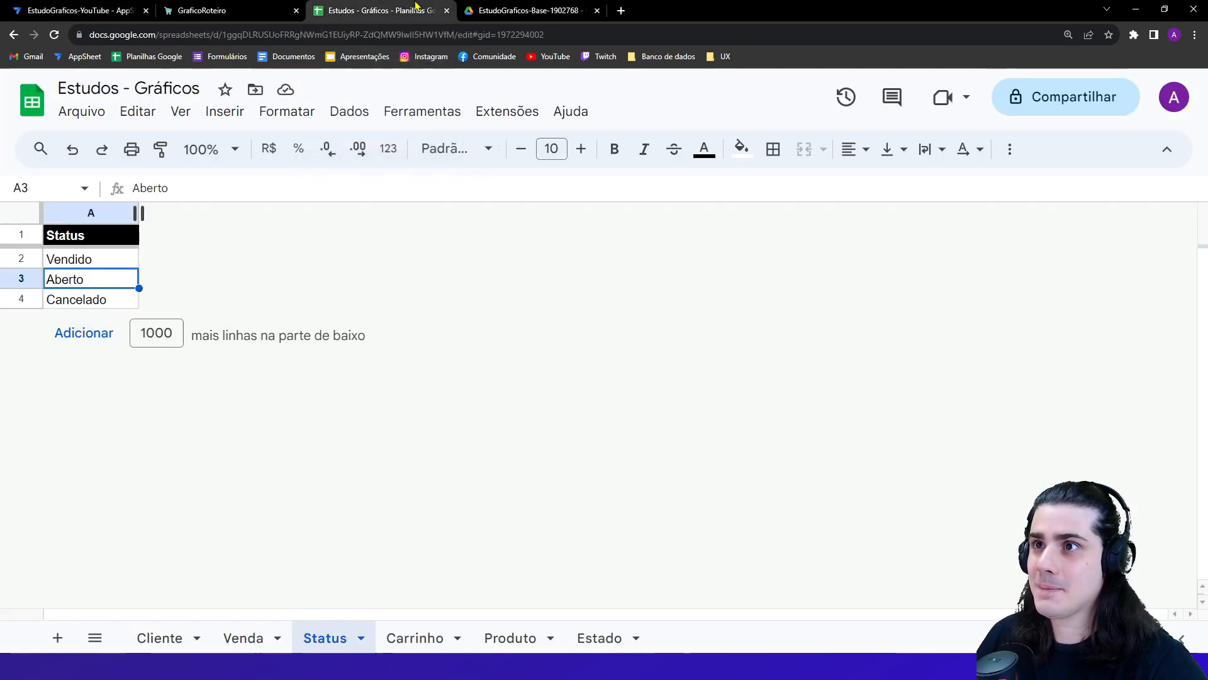
{"action": "left_click", "coordinate": [46, 260]}
{"action": "left_click", "coordinate": [56, 300]}
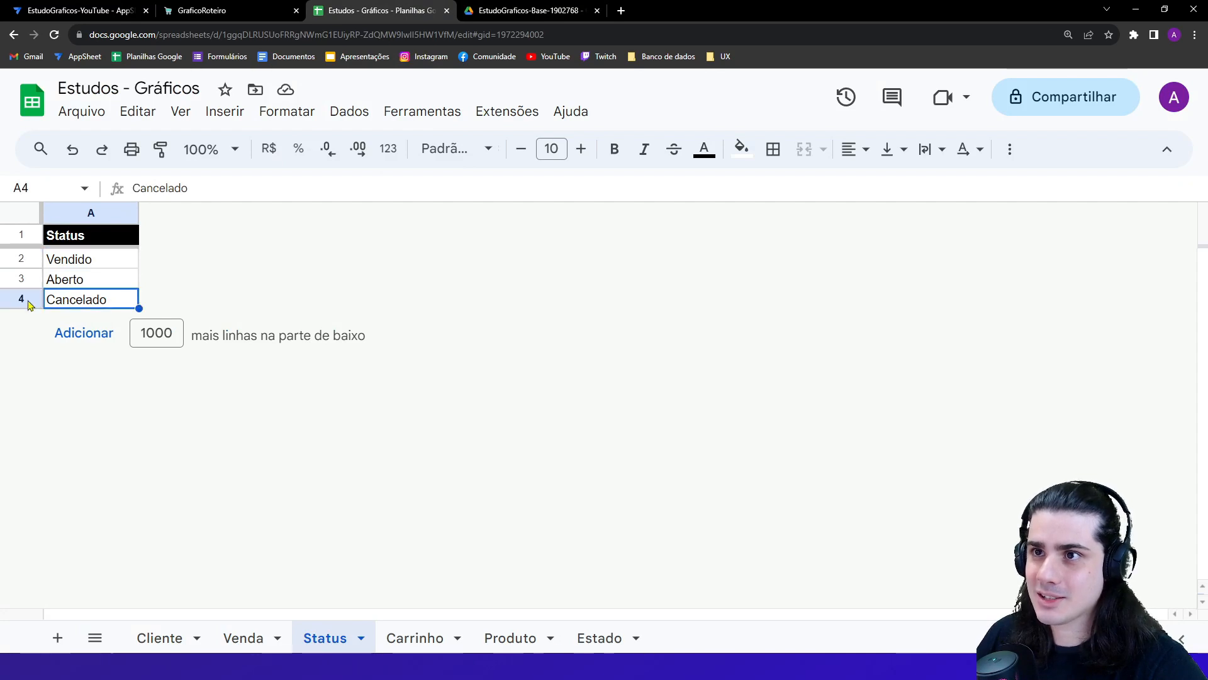
{"action": "key", "text": "Up"}
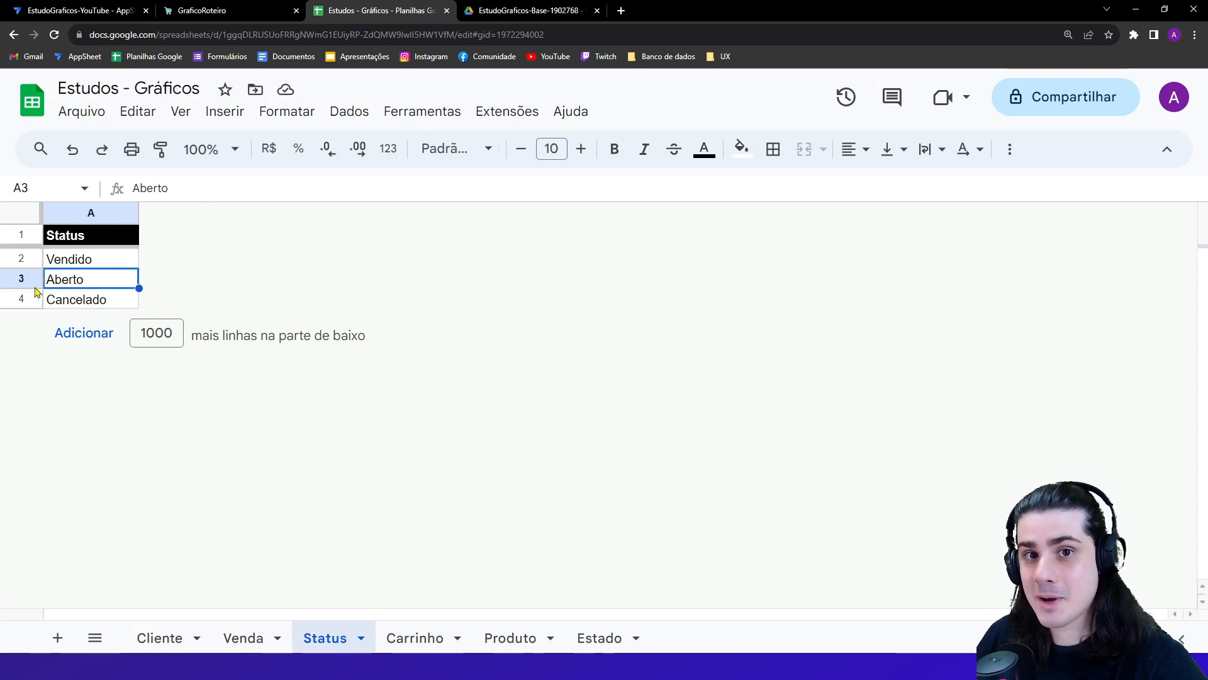
{"action": "left_click", "coordinate": [88, 10]}
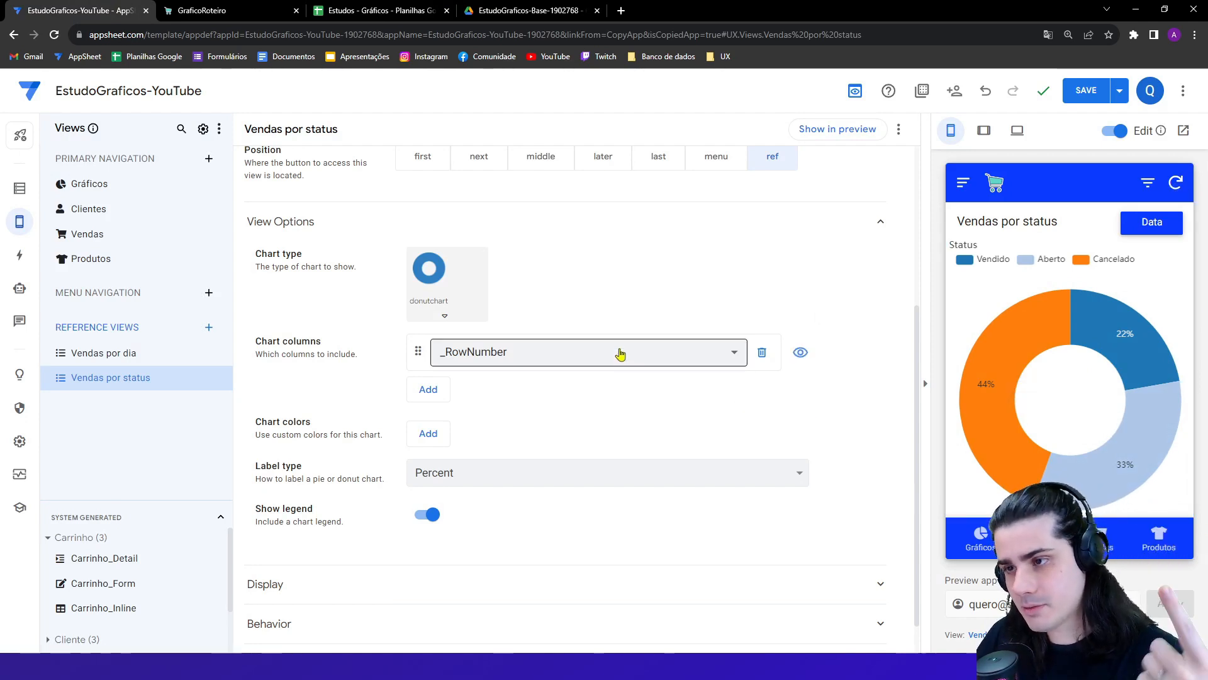
- Set the chart column to QuantidadeVendas and check the slices' values in the preview
{"action": "left_click", "coordinate": [620, 354]}
{"action": "left_click", "coordinate": [558, 415]}
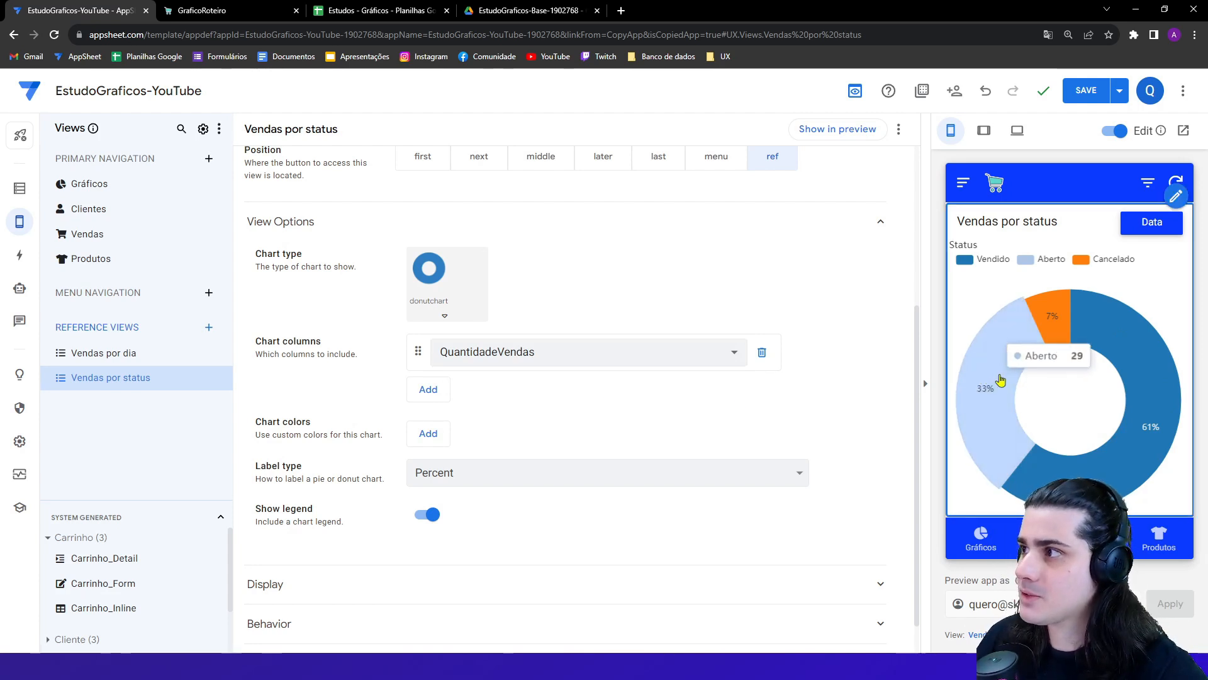
{"action": "mouse_move", "coordinate": [1046, 331]}
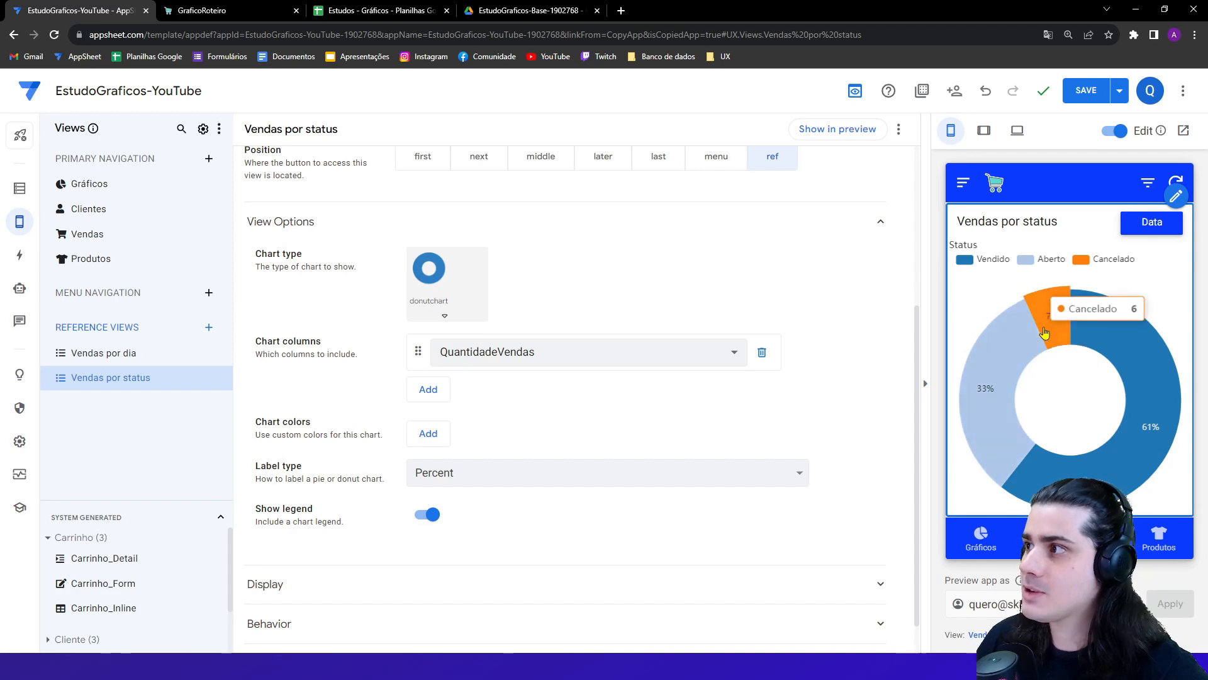
{"action": "mouse_move", "coordinate": [1097, 345]}
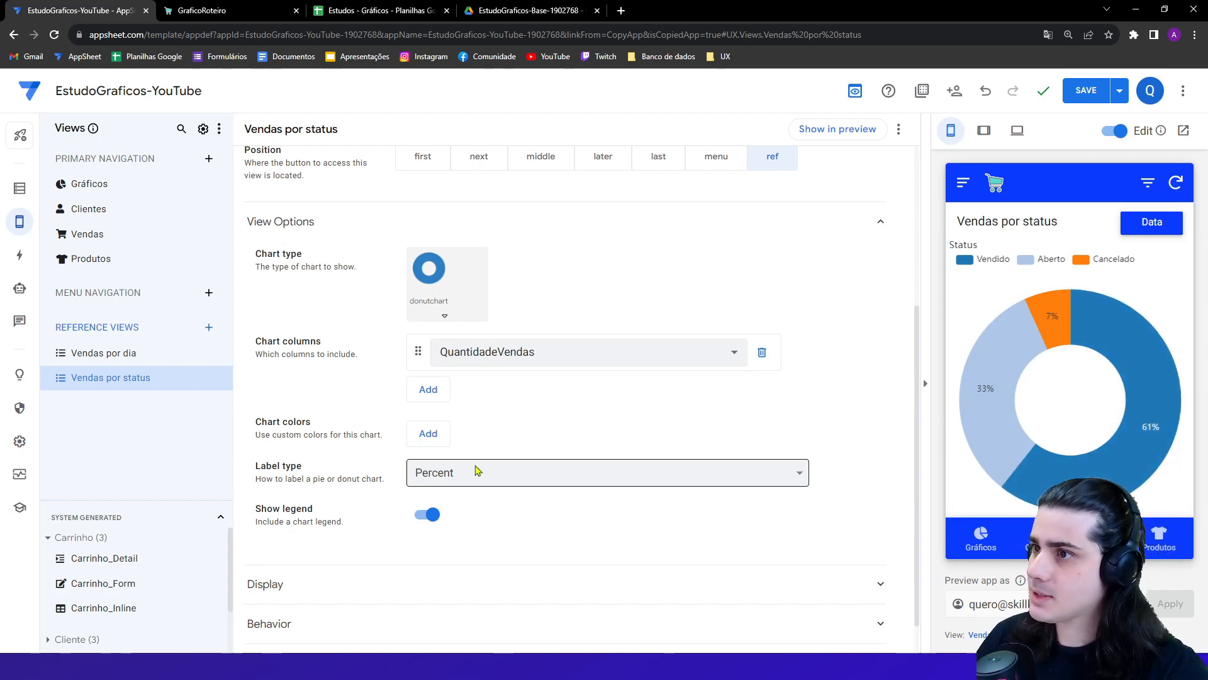
- Try the Value label type on the donut chart and set it back to Percent
{"action": "left_click_drag", "start_coordinate": [256, 467], "coordinate": [308, 468]}
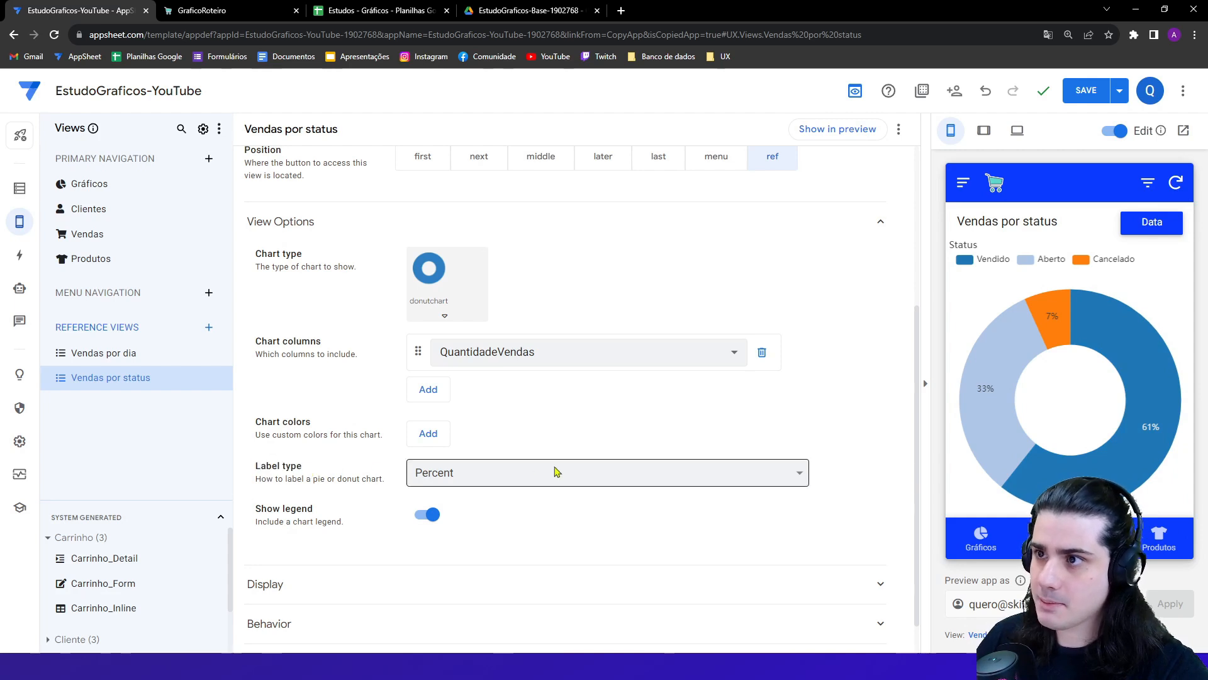
{"action": "left_click", "coordinate": [552, 473]}
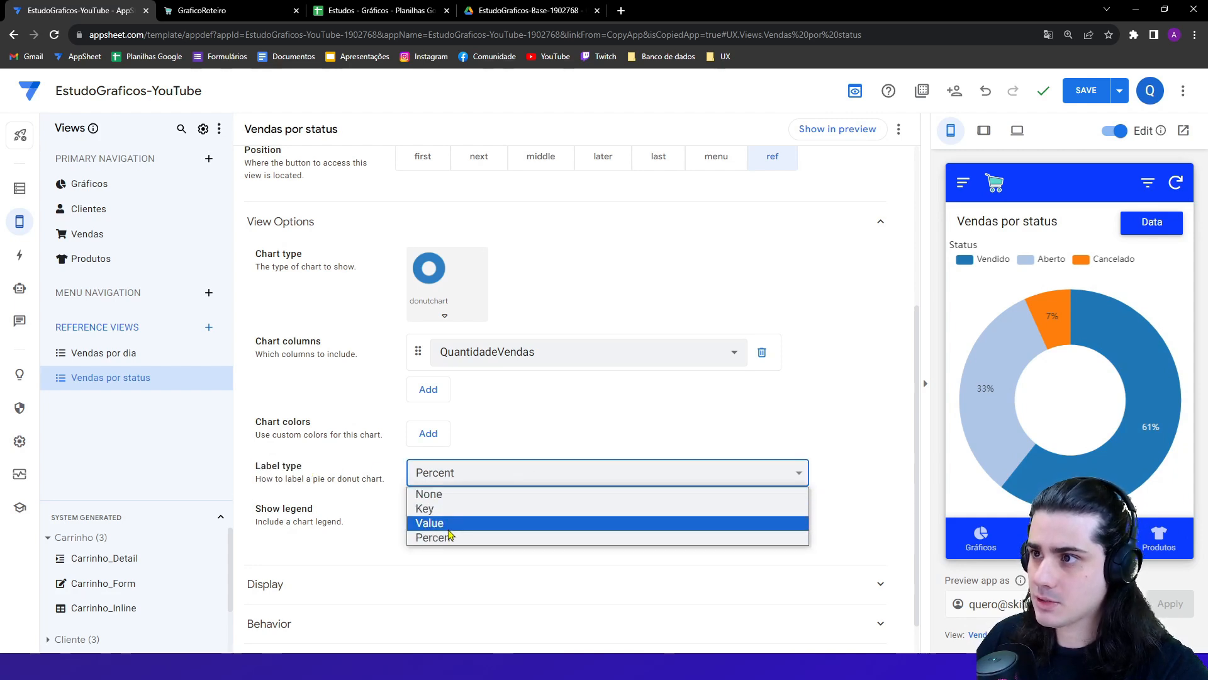
{"action": "left_click", "coordinate": [485, 526]}
{"action": "mouse_move", "coordinate": [1132, 432]}
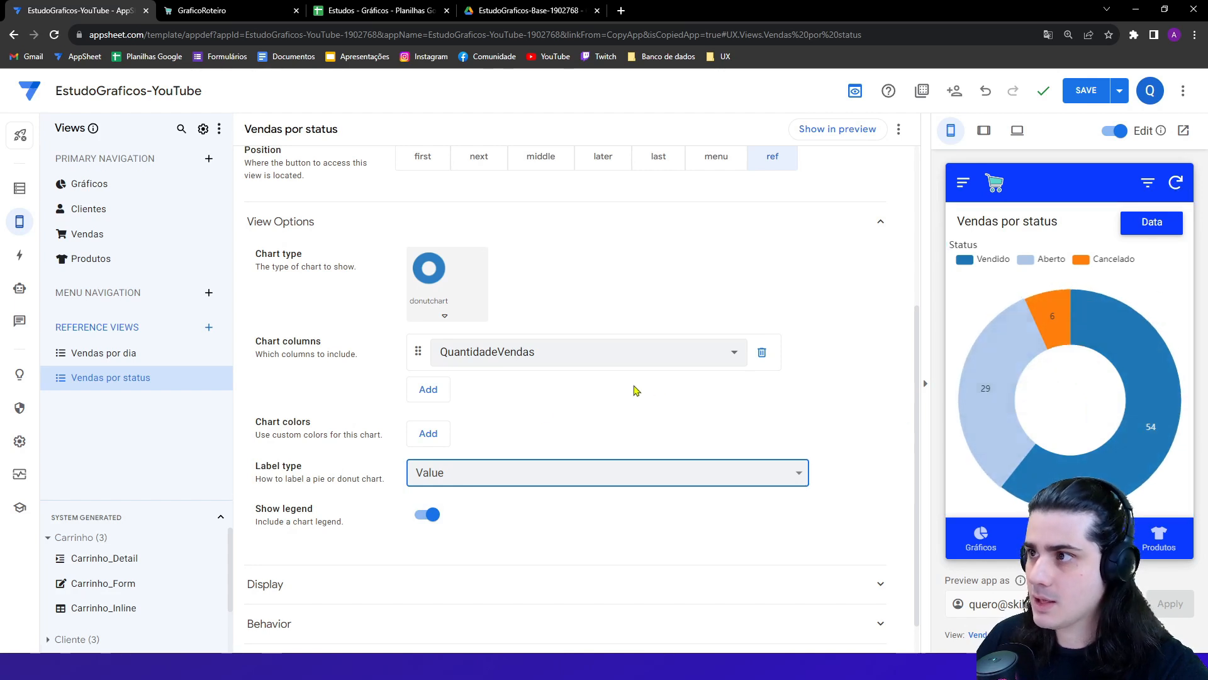
{"action": "left_click", "coordinate": [450, 475]}
{"action": "left_click", "coordinate": [459, 536]}
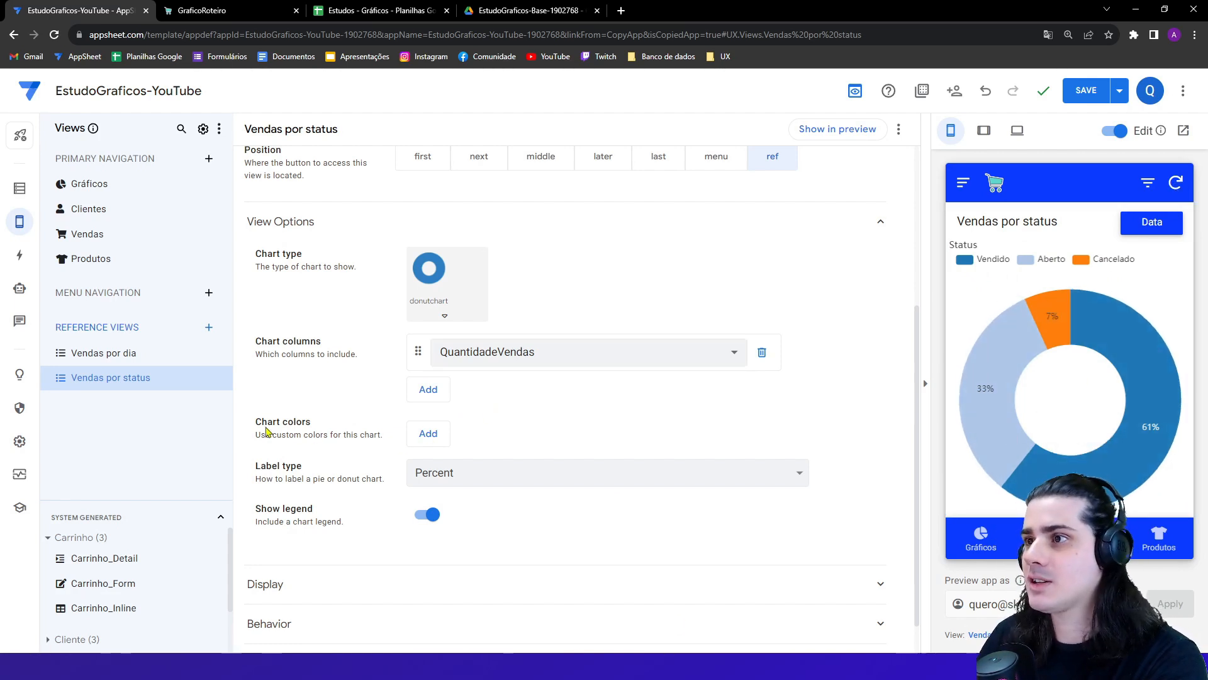
- Add three custom chart colors: green for Vendido, minorText gray for Aberto and red for Cancelado
{"action": "left_click_drag", "start_coordinate": [257, 423], "coordinate": [328, 423]}
{"action": "left_click", "coordinate": [428, 433]}
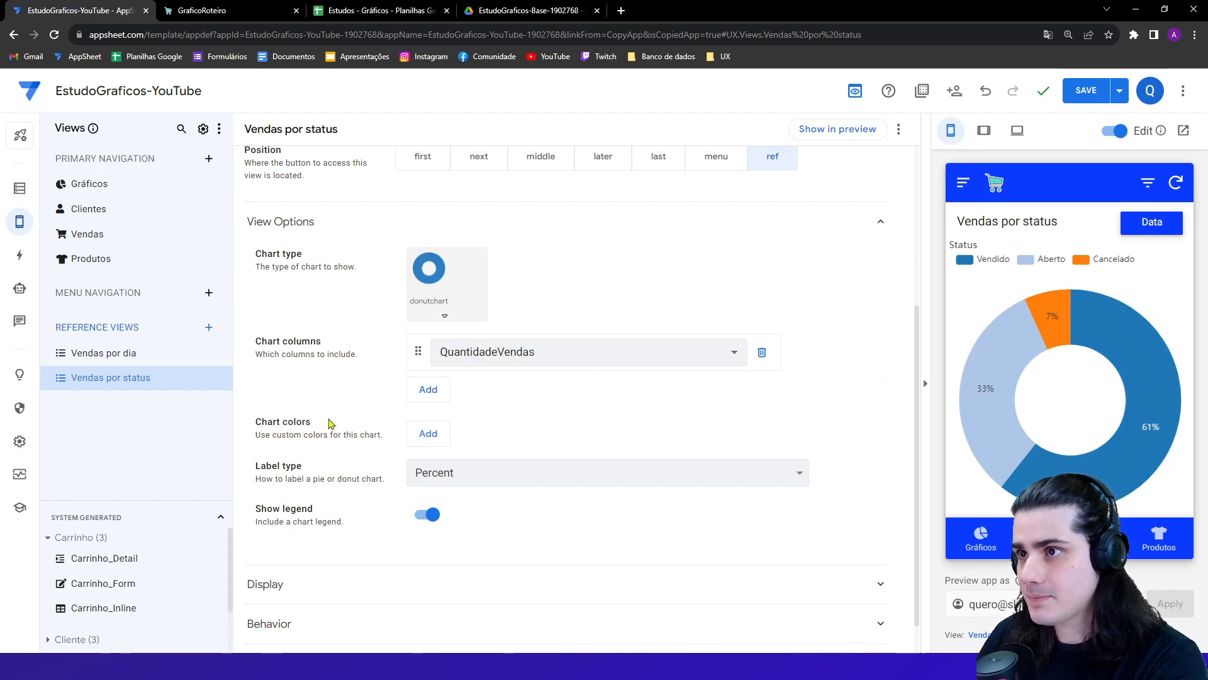
{"action": "left_click", "coordinate": [428, 492]}
{"action": "left_click", "coordinate": [428, 549]}
{"action": "scroll", "coordinate": [384, 532], "scroll_direction": "down", "scroll_amount": 1}
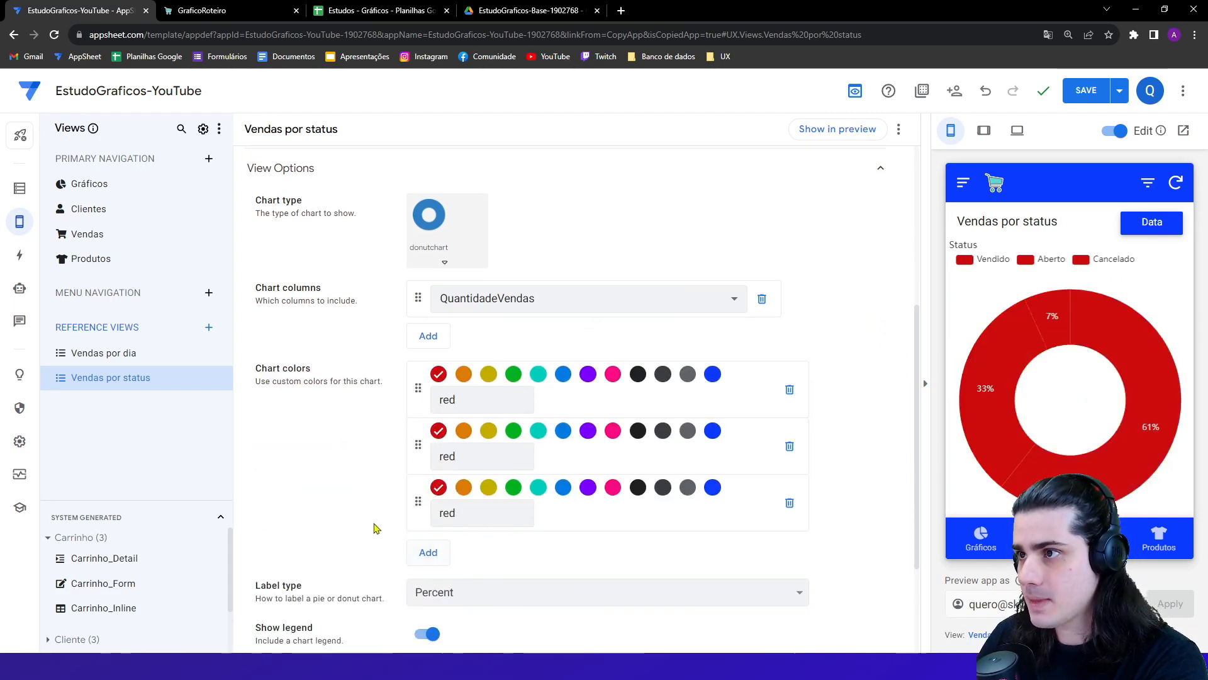
{"action": "left_click", "coordinate": [511, 370]}
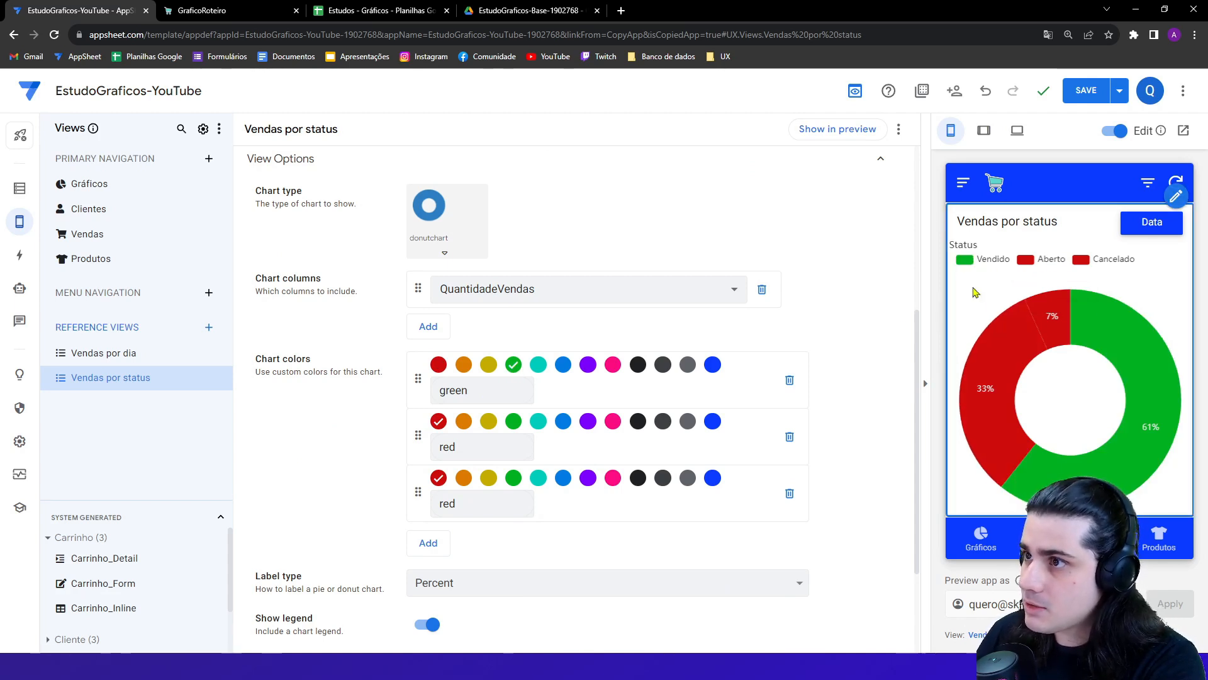
{"action": "left_click", "coordinate": [488, 421]}
{"action": "left_click", "coordinate": [563, 421]}
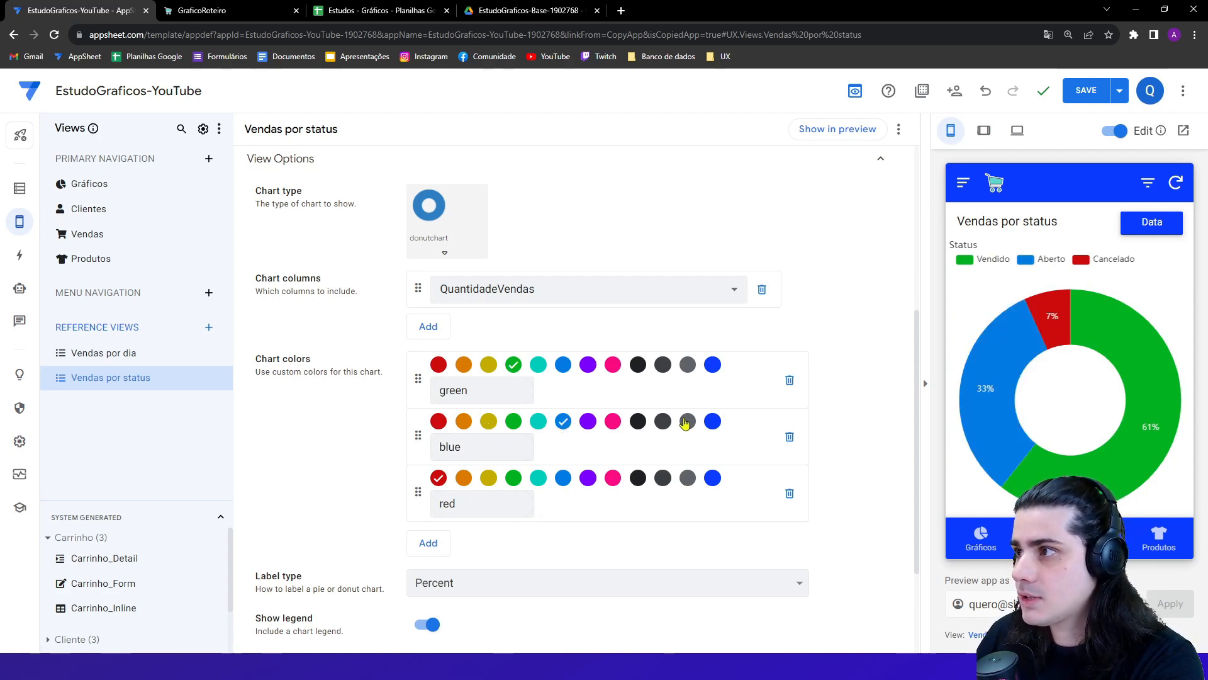
{"action": "left_click", "coordinate": [687, 421]}
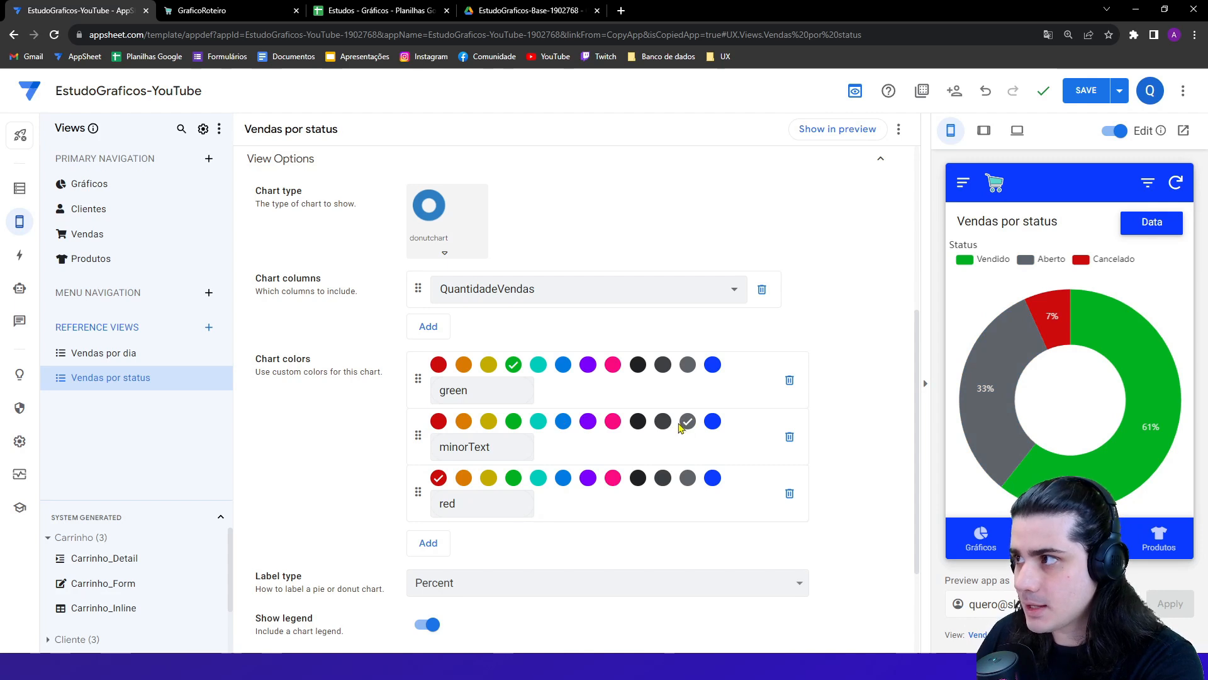
{"action": "mouse_move", "coordinate": [1036, 355]}
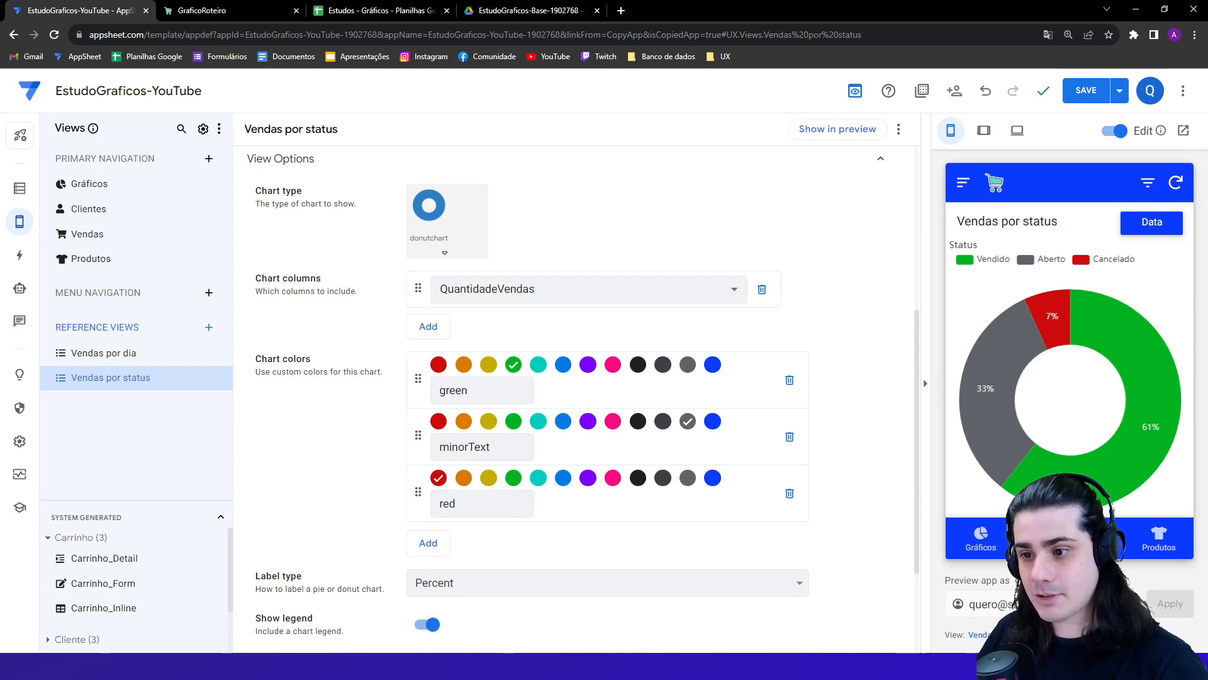
- Add Vendas por status as a second view entry in the Gráficos dashboard
{"action": "left_click", "coordinate": [990, 552]}
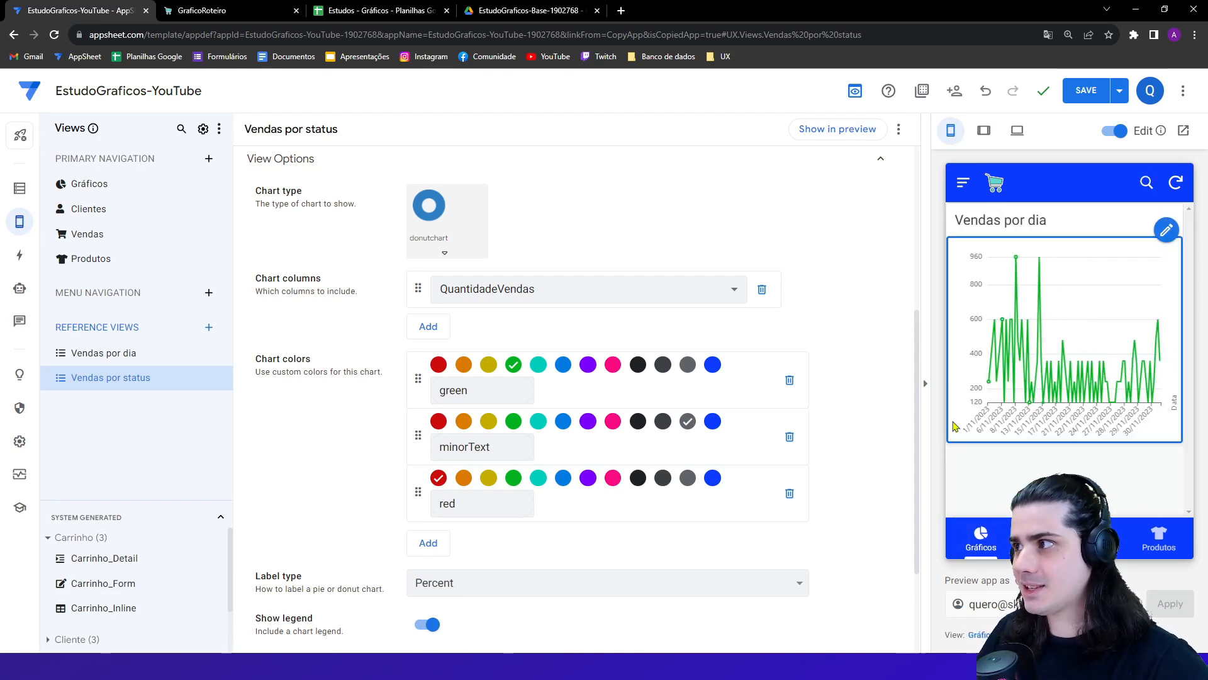
{"action": "left_click", "coordinate": [101, 182]}
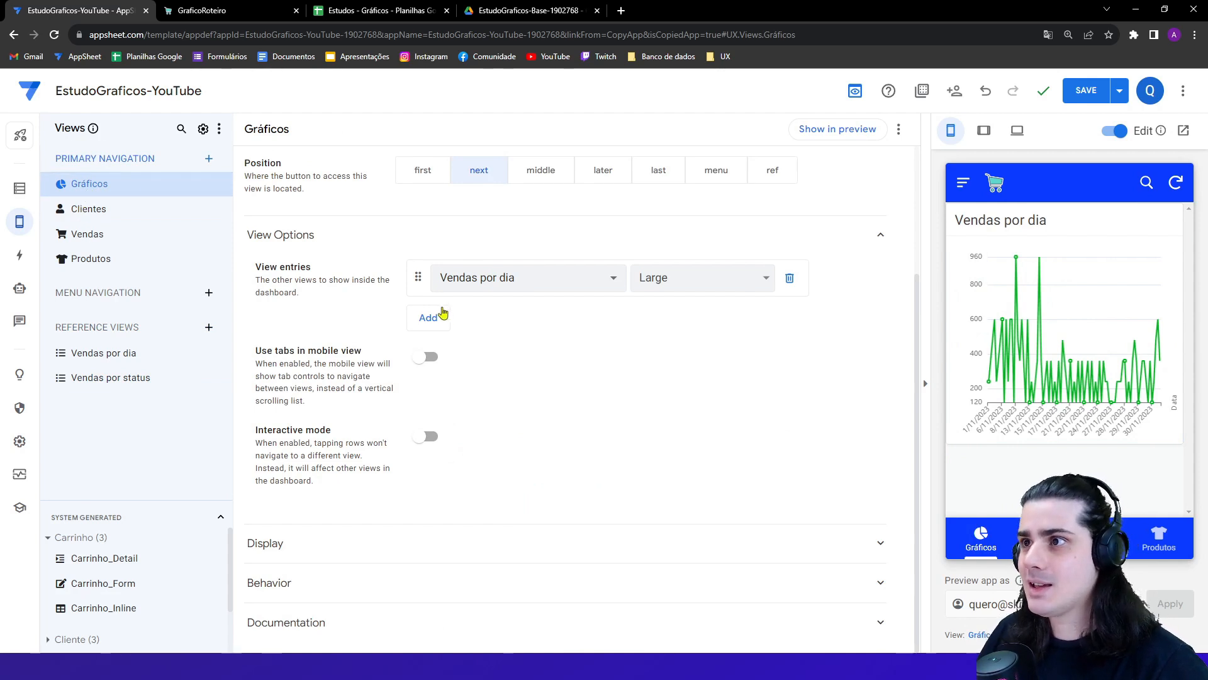
{"action": "left_click", "coordinate": [433, 317]}
{"action": "left_click", "coordinate": [488, 321]}
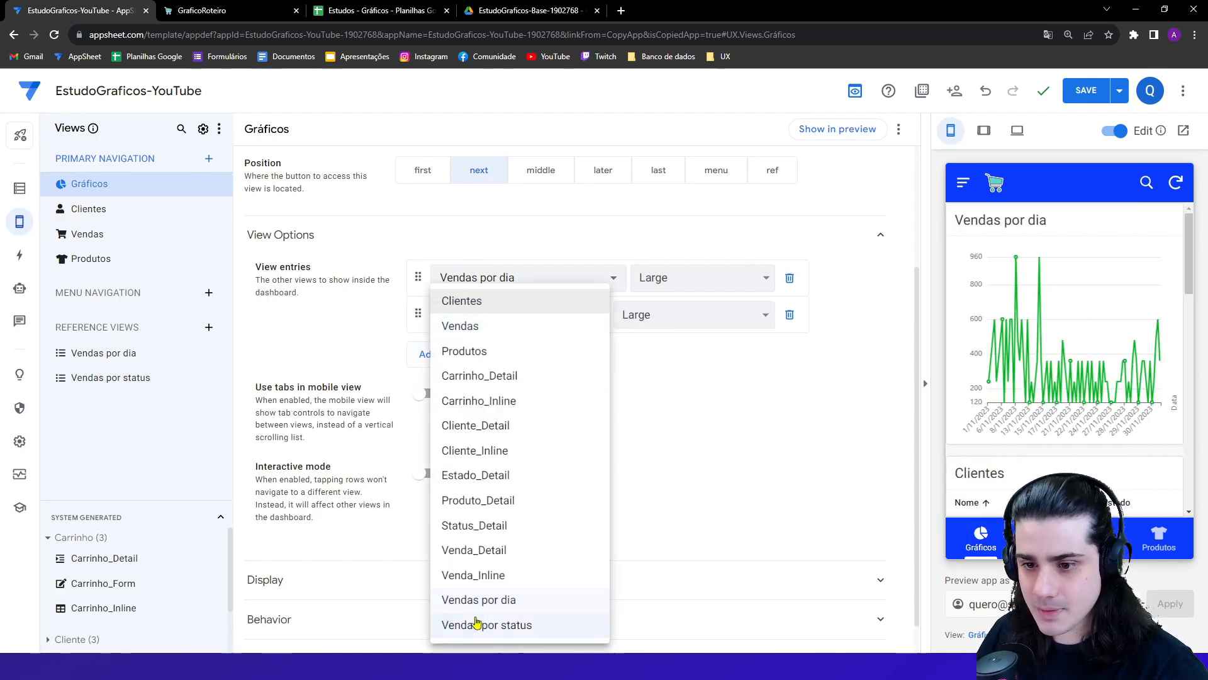
{"action": "left_click", "coordinate": [478, 634]}
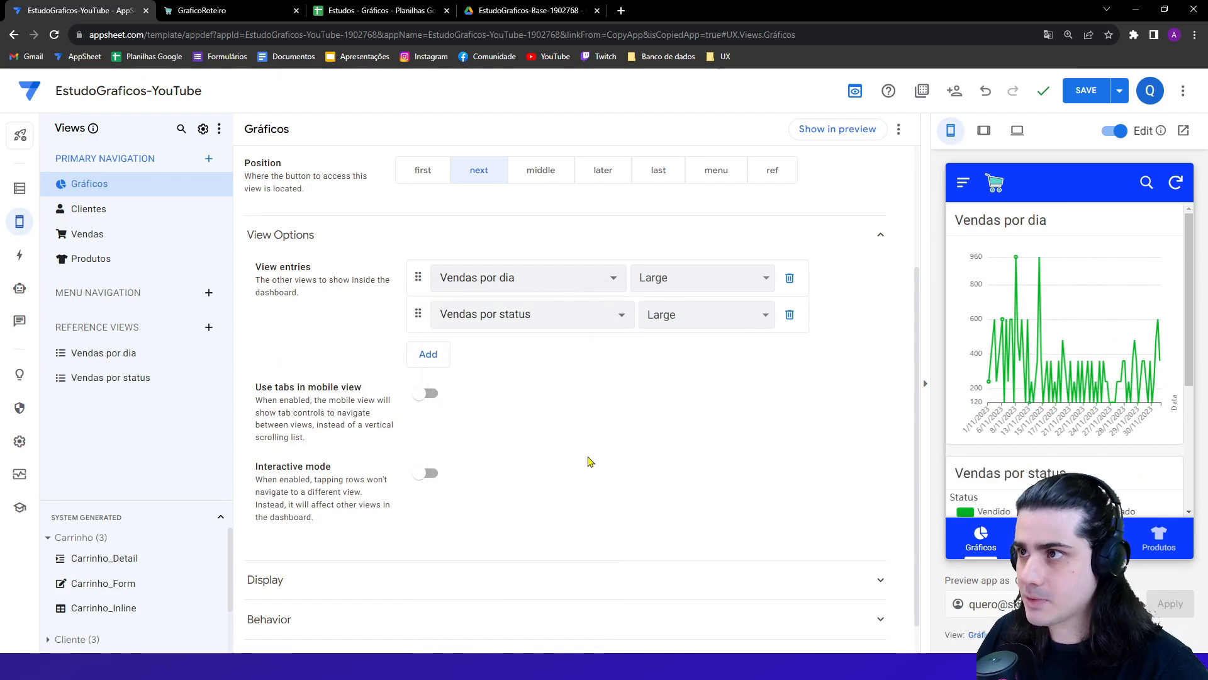
- Save the app, open it in a separate browser tab and display its Gráficos view
{"action": "left_click", "coordinate": [1070, 94]}
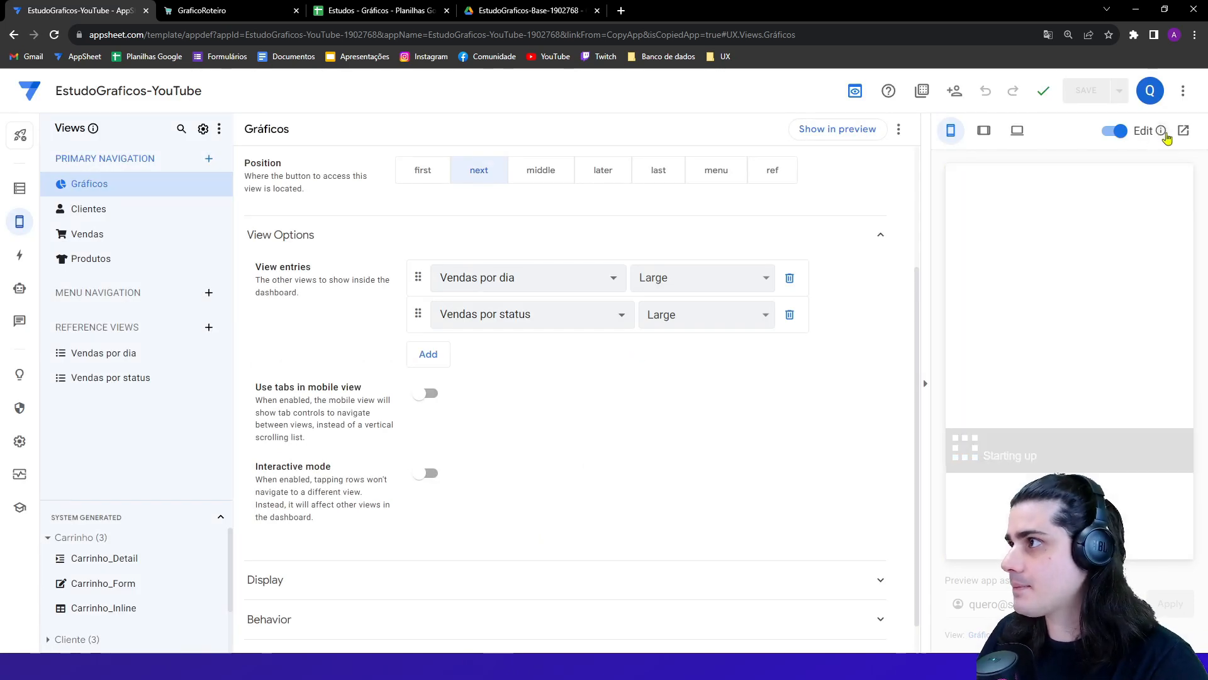
{"action": "left_click", "coordinate": [1183, 131]}
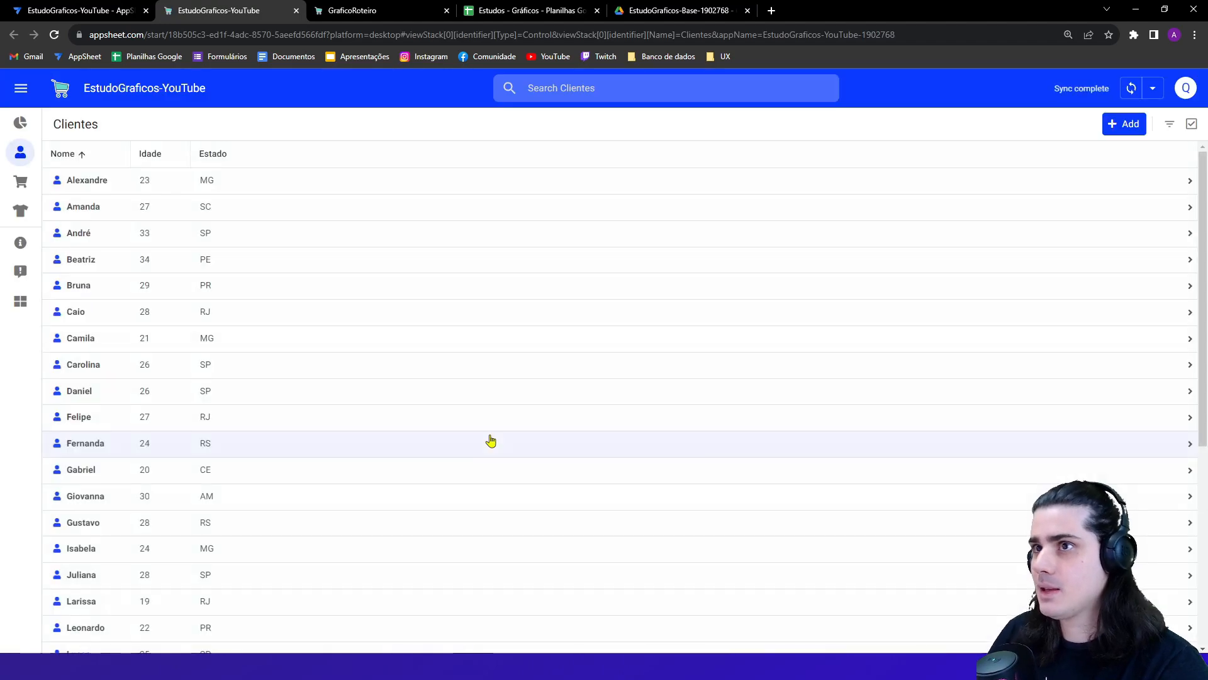
{"action": "left_click", "coordinate": [21, 125]}
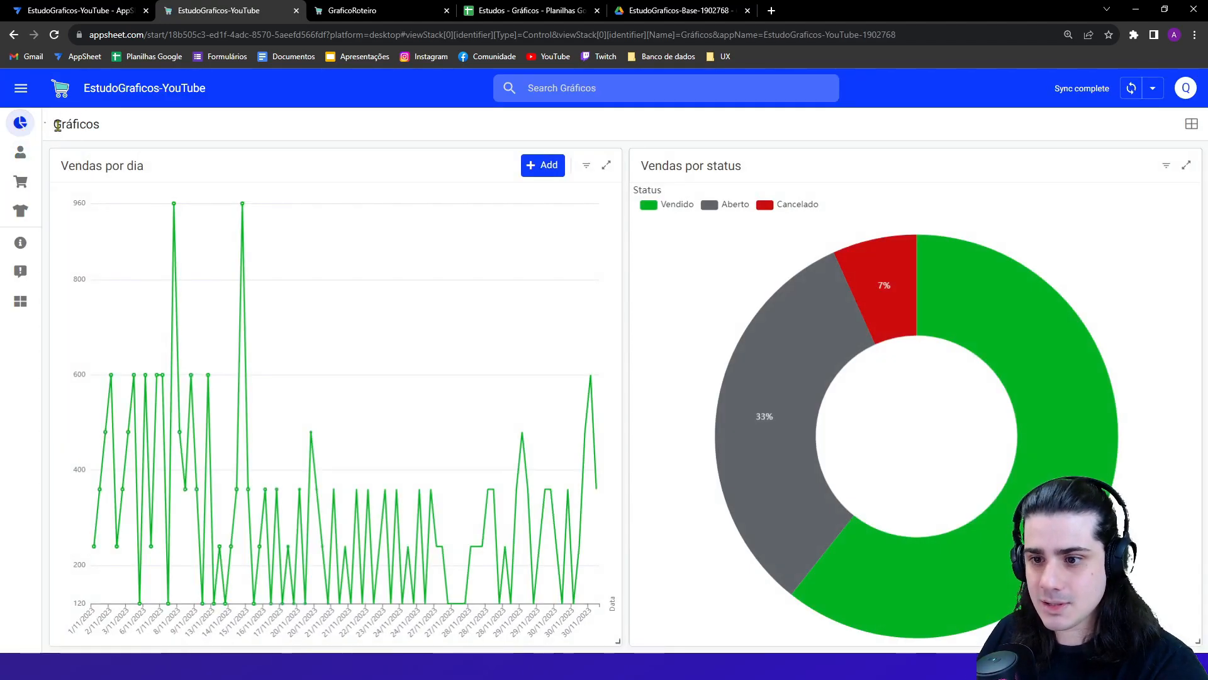
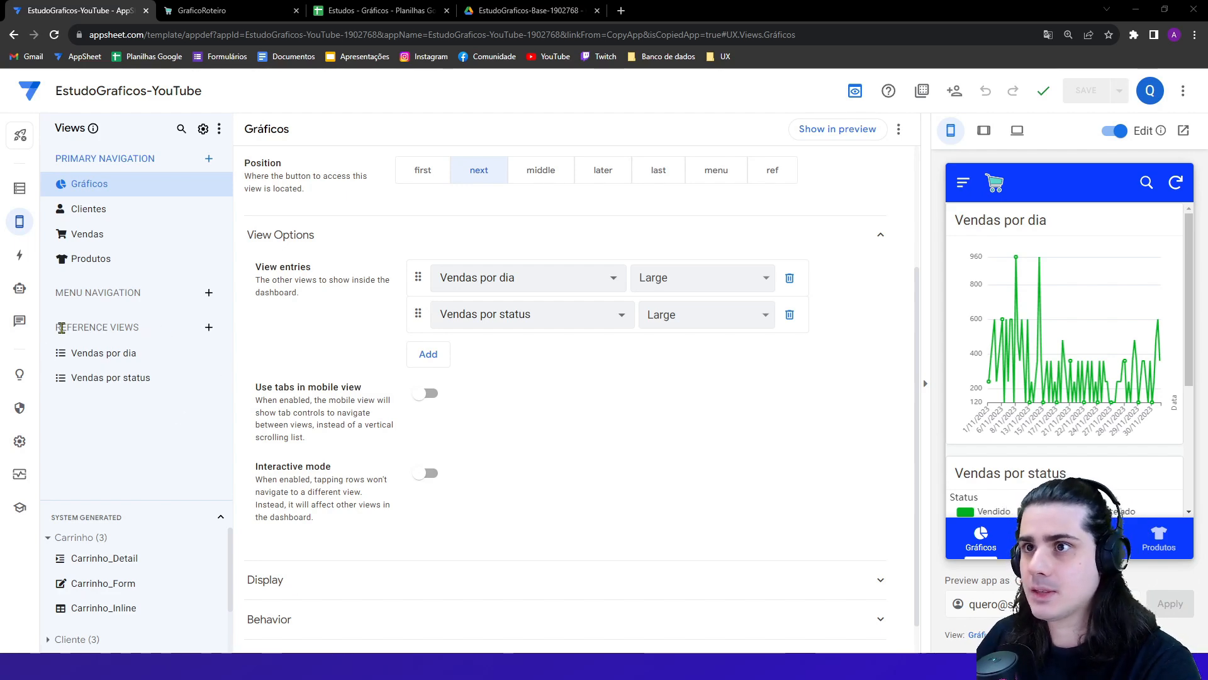
- Create a new blank view under the reference views
{"action": "left_click_drag", "start_coordinate": [58, 328], "coordinate": [146, 324]}
{"action": "left_click", "coordinate": [193, 327]}
{"action": "left_click", "coordinate": [208, 327]}
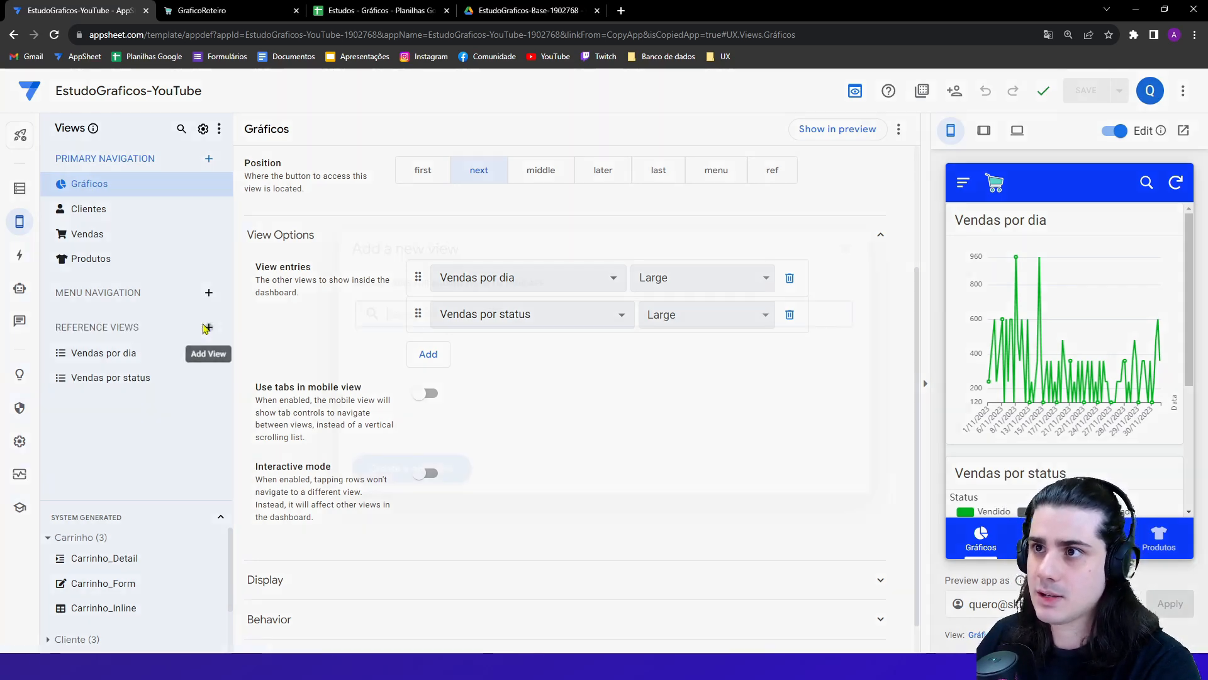
{"action": "left_click", "coordinate": [402, 466]}
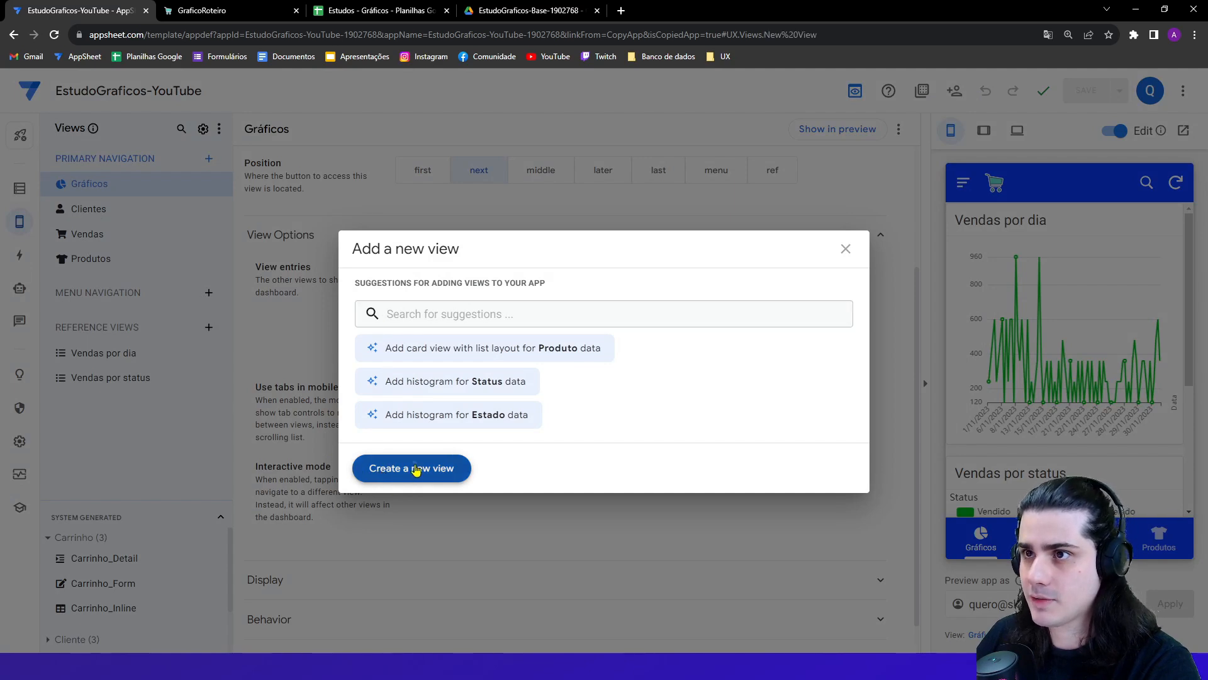
{"action": "scroll", "coordinate": [503, 432], "scroll_direction": "up", "scroll_amount": 3}
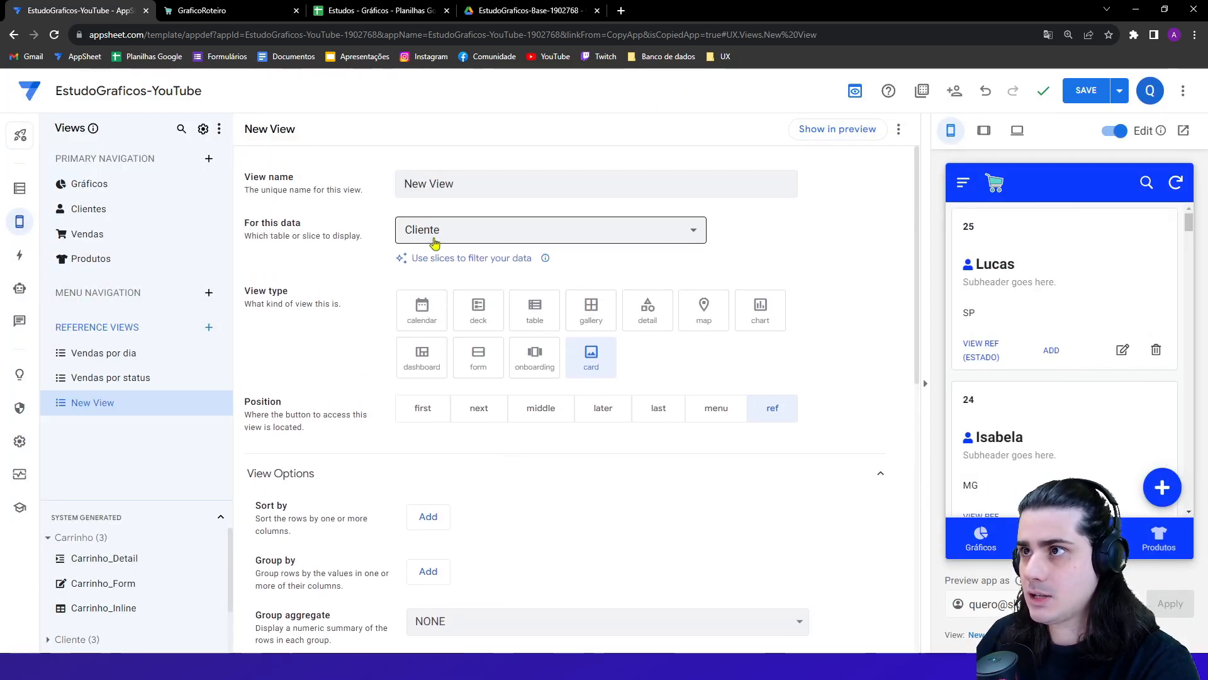
- Name the new view Idade dos clientes
{"action": "double_click", "coordinate": [473, 189]}
{"action": "triple_click", "coordinate": [473, 190]}
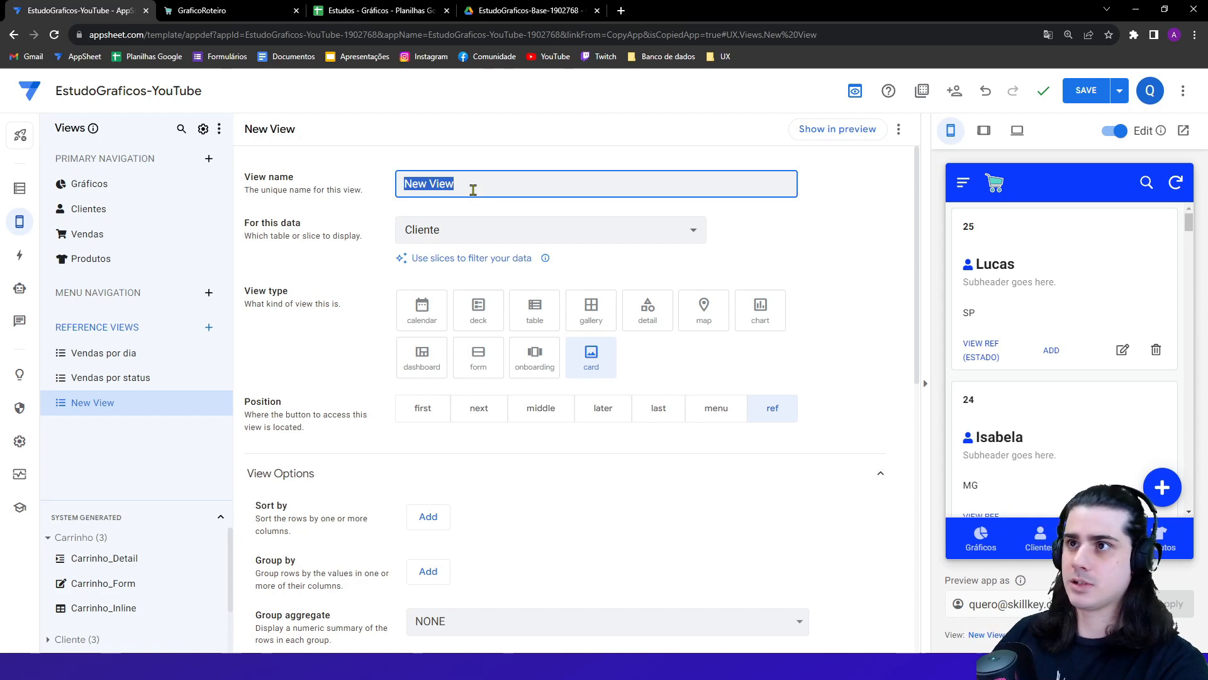
{"action": "type", "text": "Idade do"}
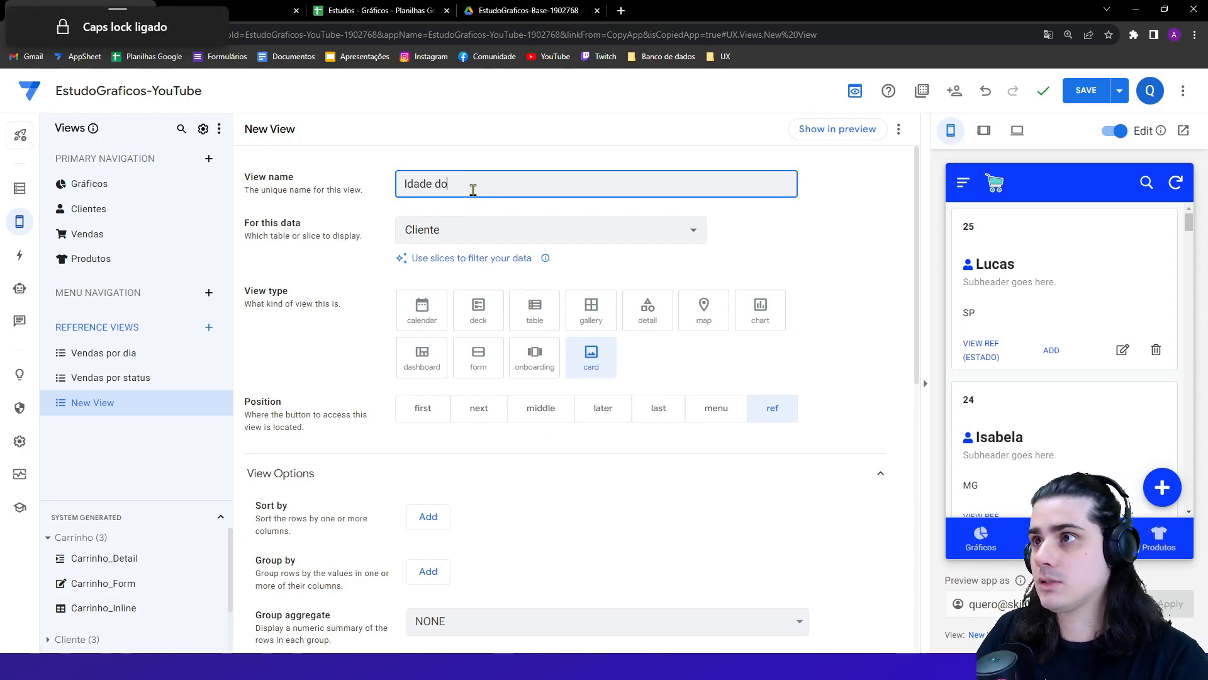
{"action": "type", "text": "s clientes"}
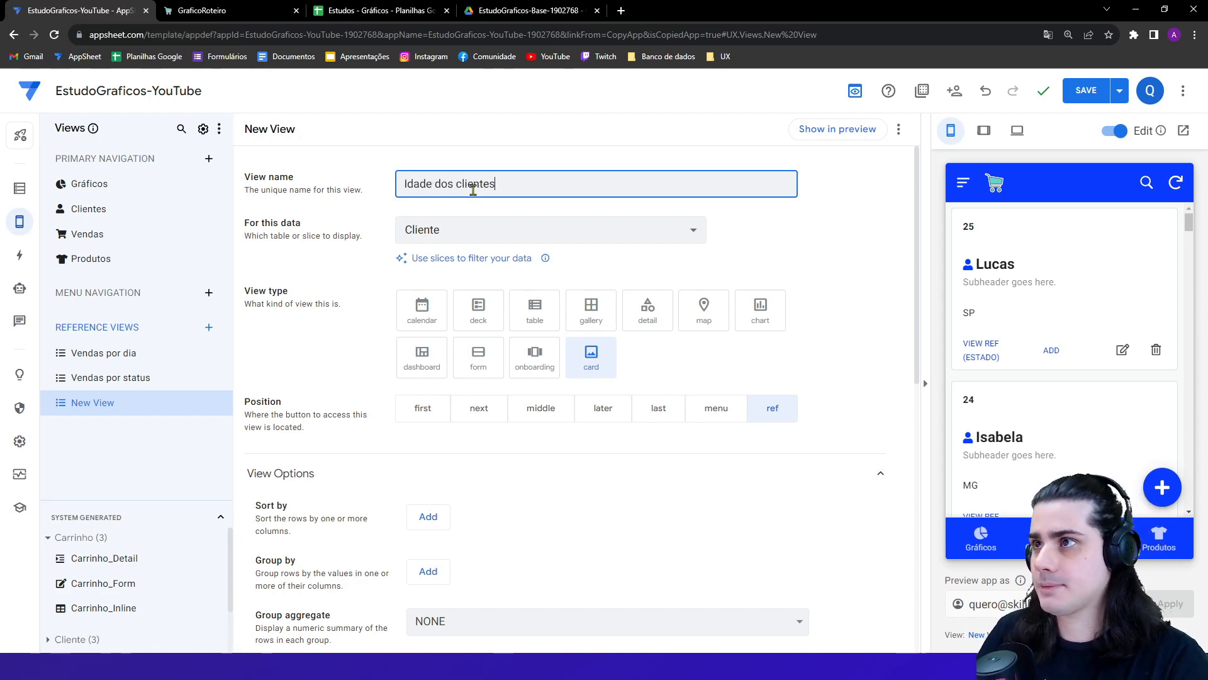
{"action": "key", "text": "Return"}
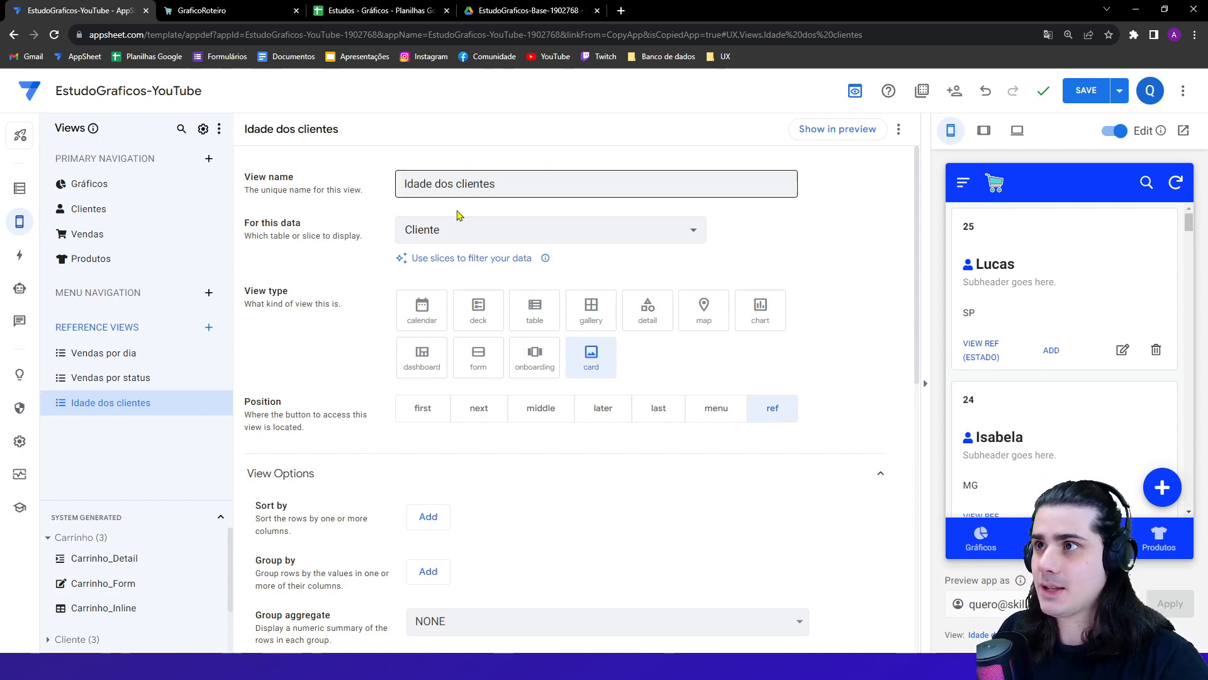
{"action": "left_click", "coordinate": [499, 187]}
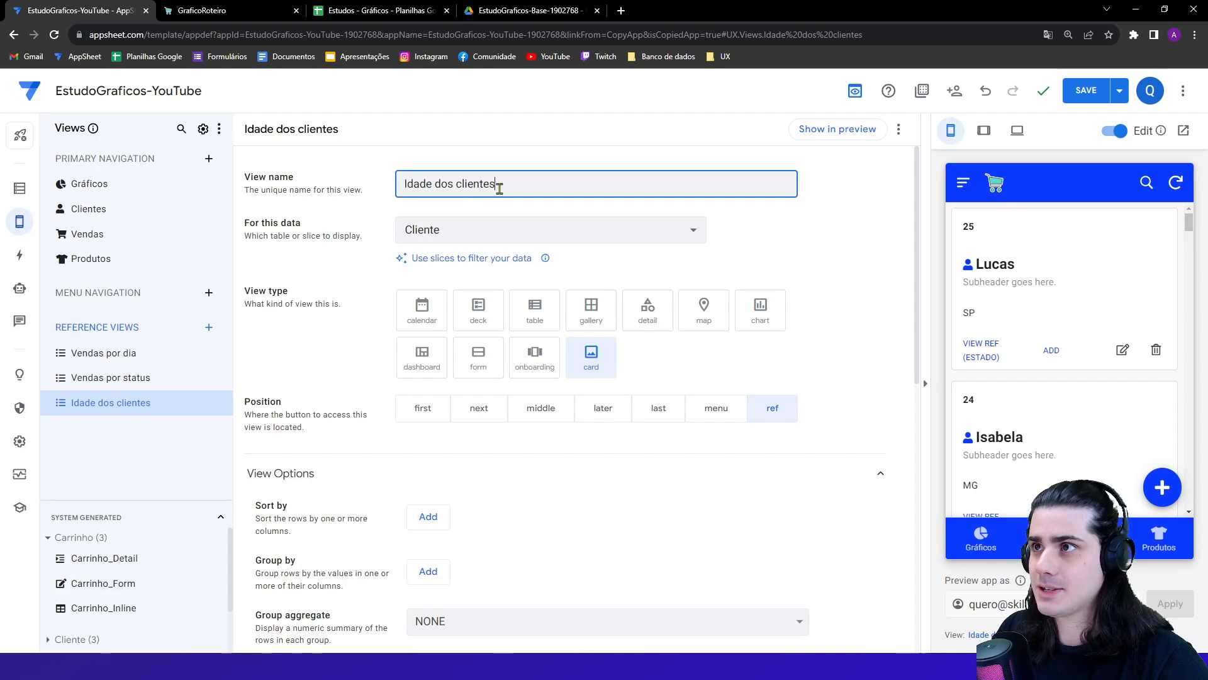
{"action": "left_click", "coordinate": [354, 221]}
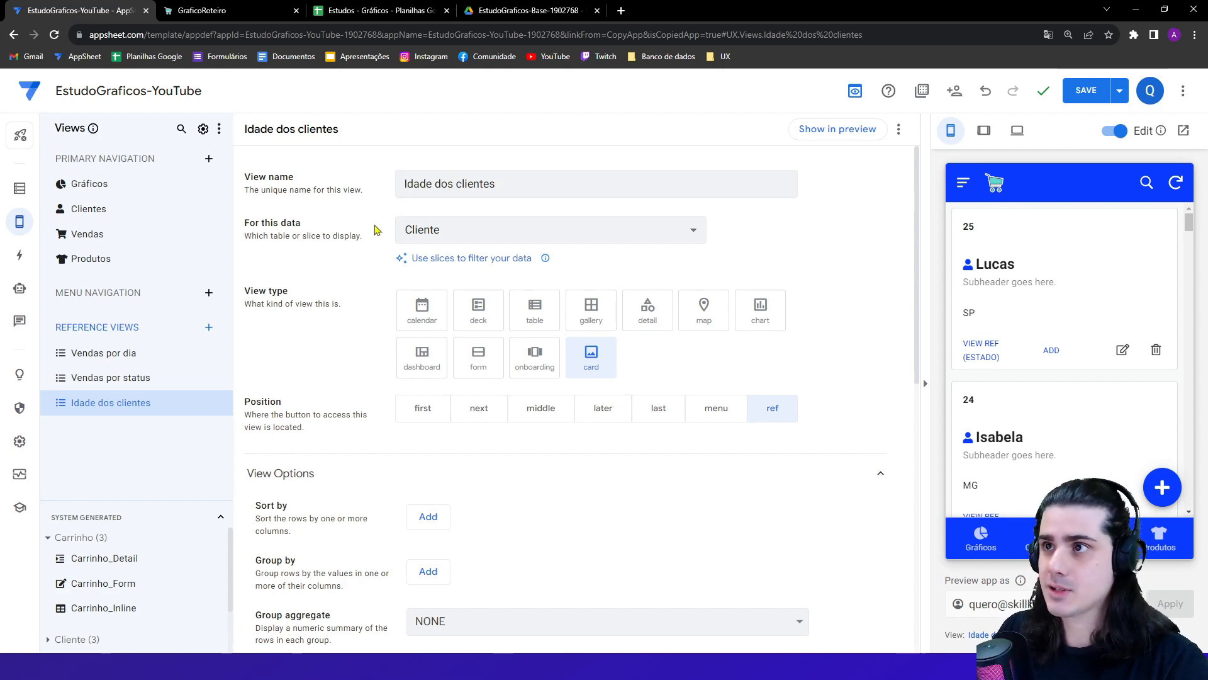
- Make Idade dos clientes a chart view of type horizontal histogram and add _RowNumber as its chart column
{"action": "left_click", "coordinate": [761, 322]}
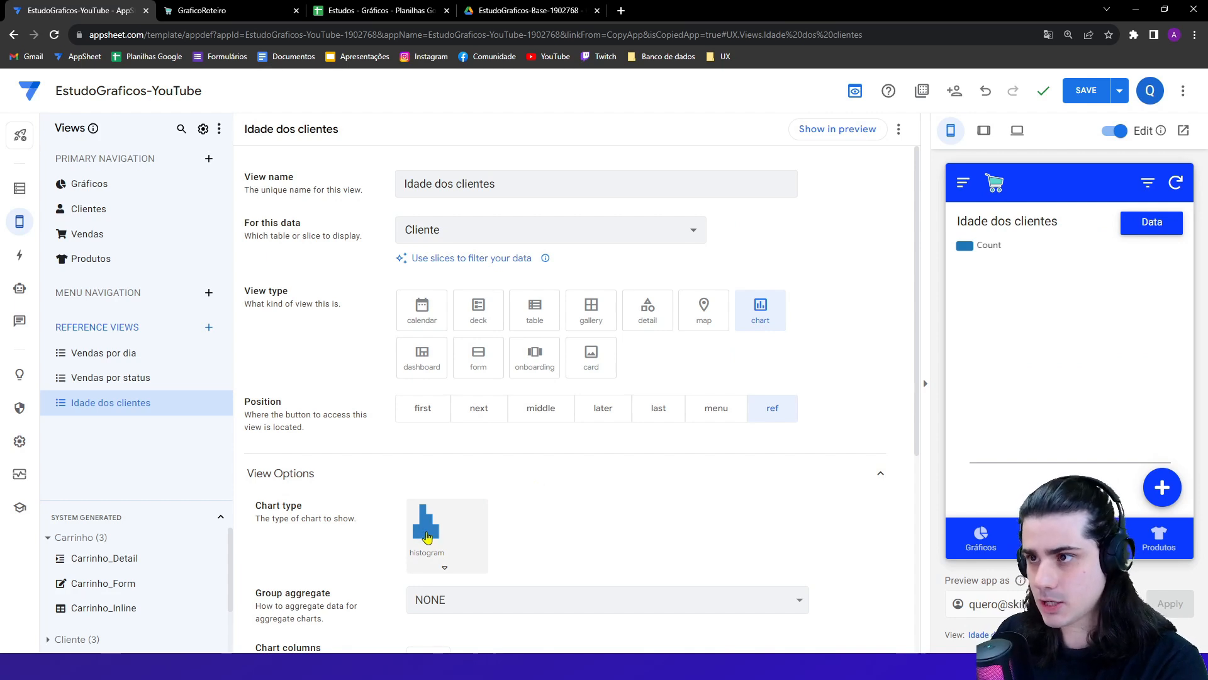
{"action": "left_click", "coordinate": [428, 537]}
{"action": "left_click", "coordinate": [515, 529]}
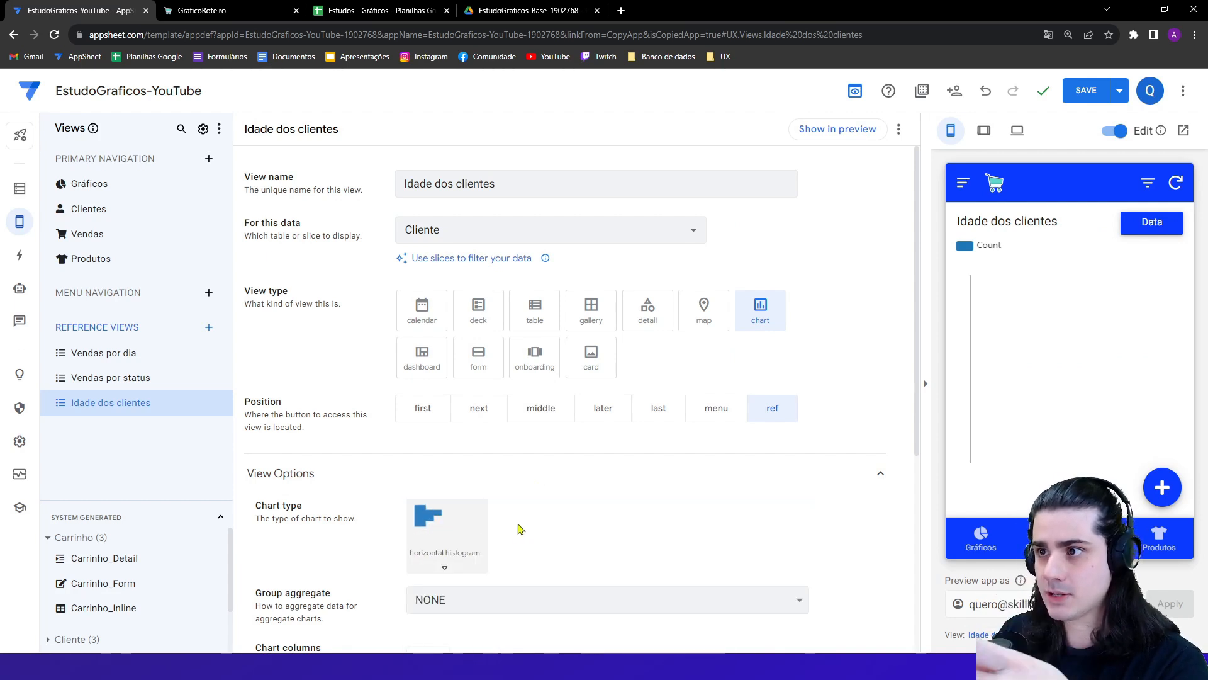
{"action": "scroll", "coordinate": [520, 528], "scroll_direction": "down", "scroll_amount": 2}
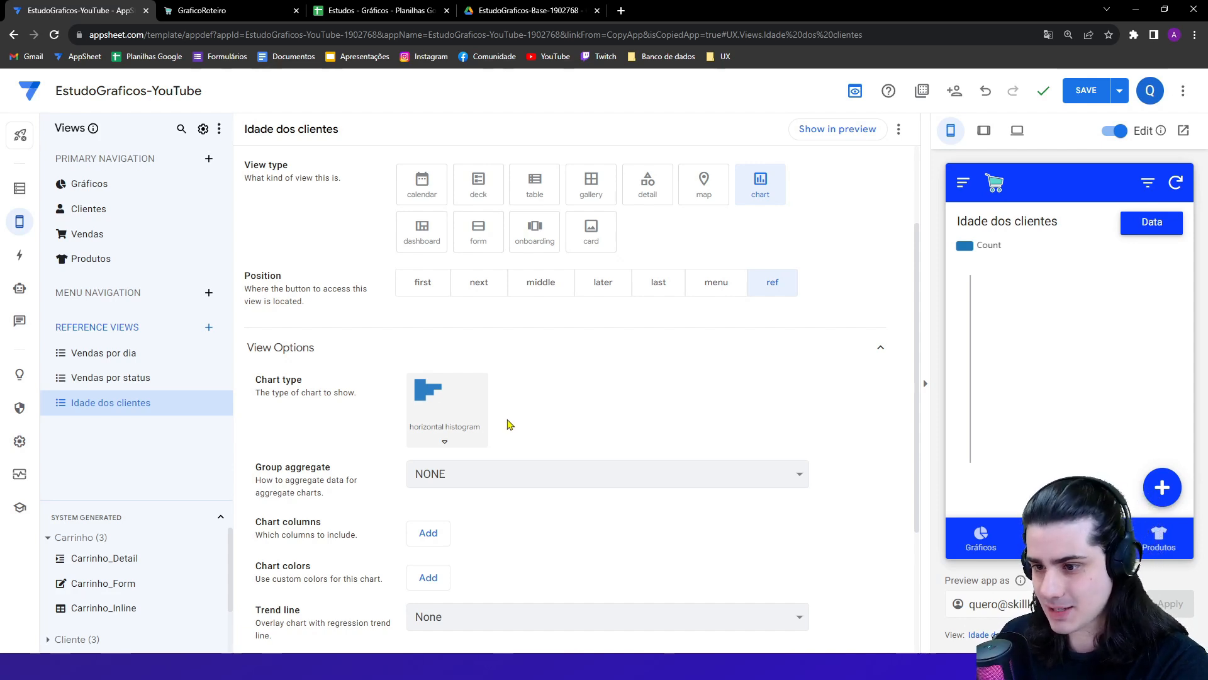
{"action": "left_click", "coordinate": [471, 427]}
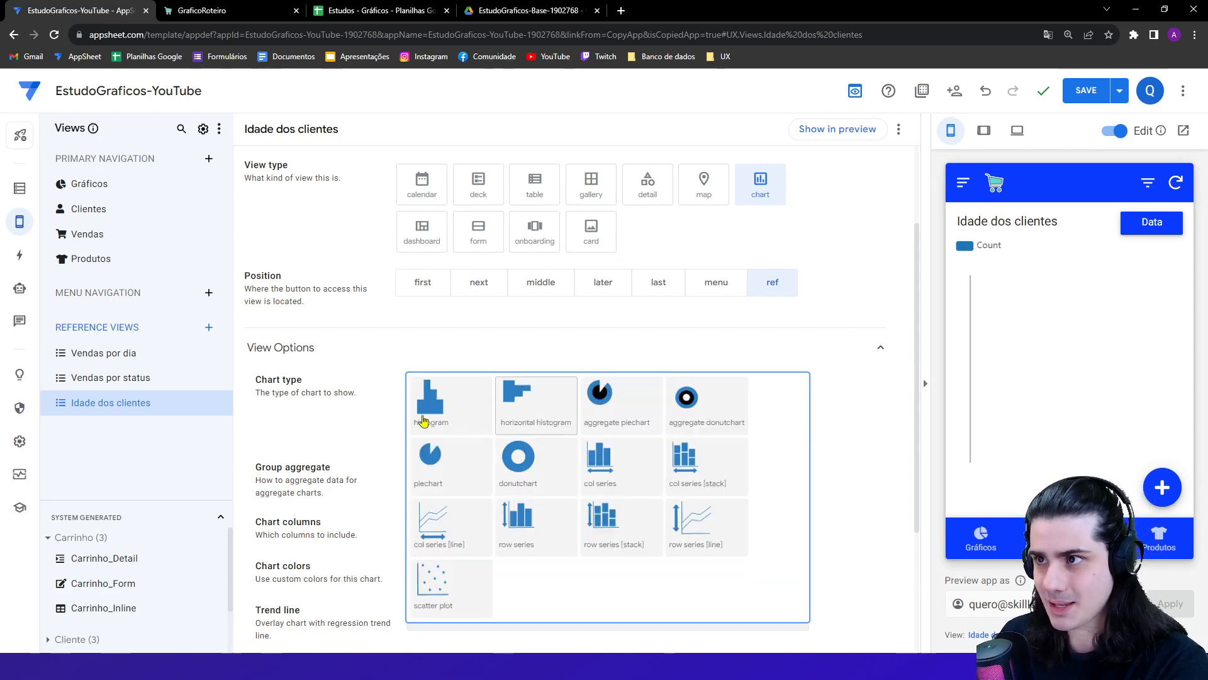
{"action": "left_click", "coordinate": [325, 426]}
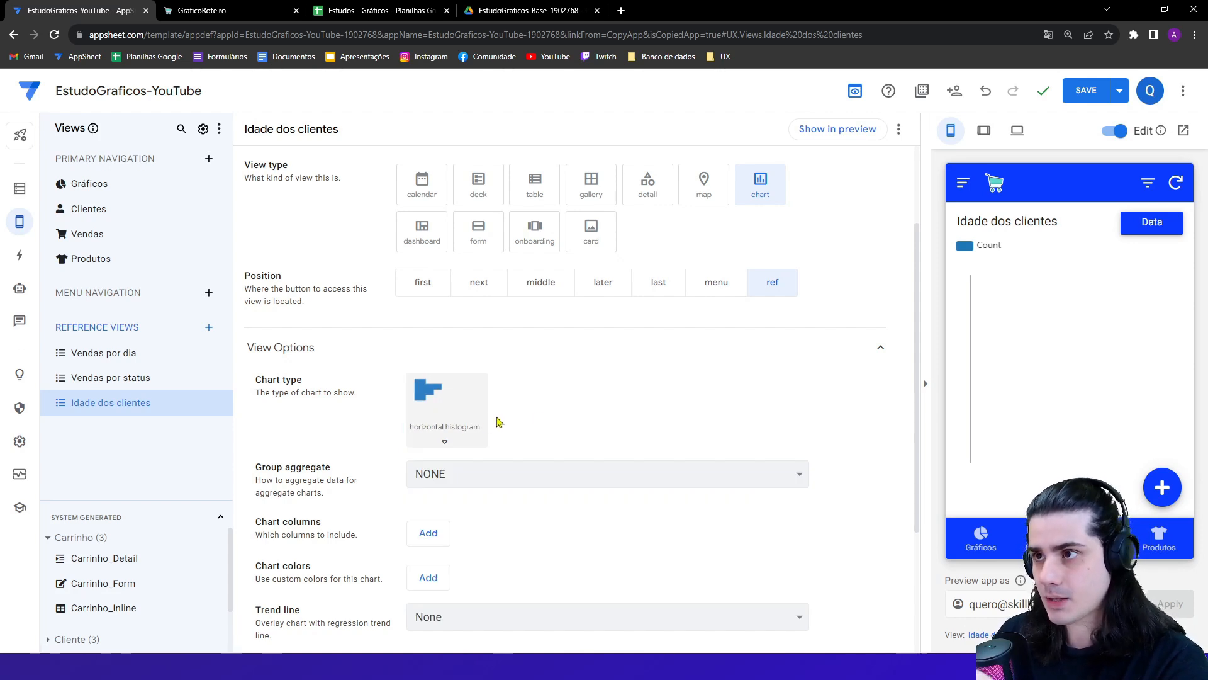
{"action": "scroll", "coordinate": [555, 425], "scroll_direction": "down", "scroll_amount": 2}
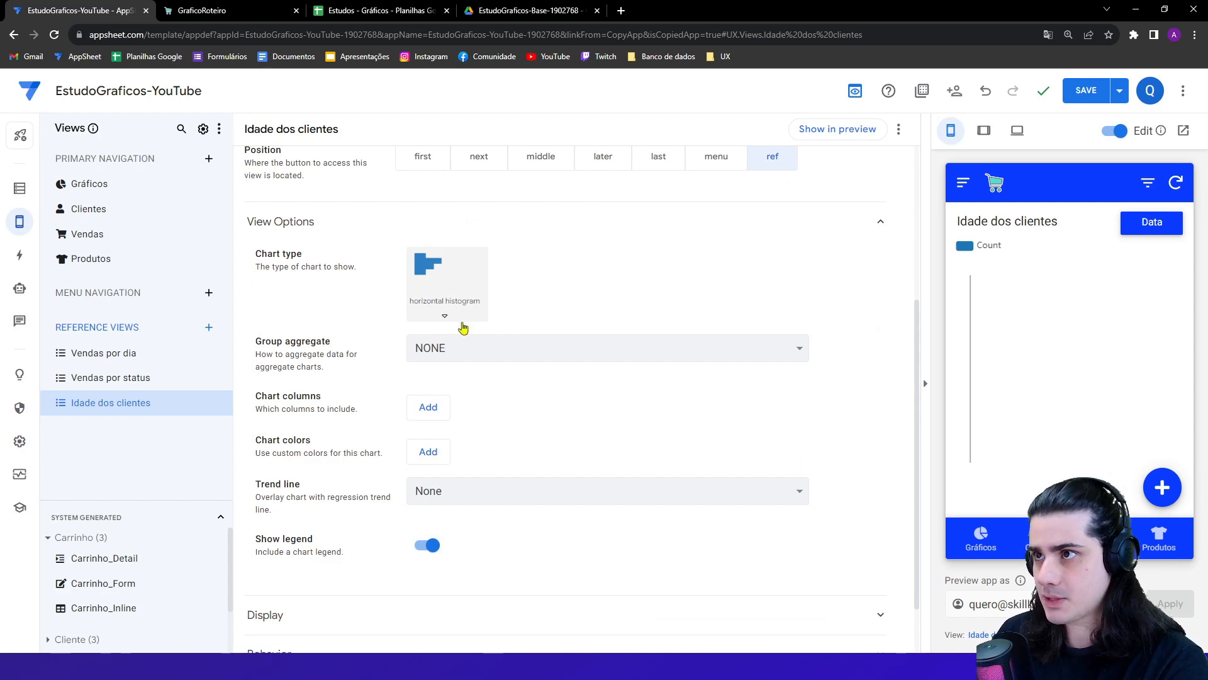
{"action": "left_click", "coordinate": [438, 412]}
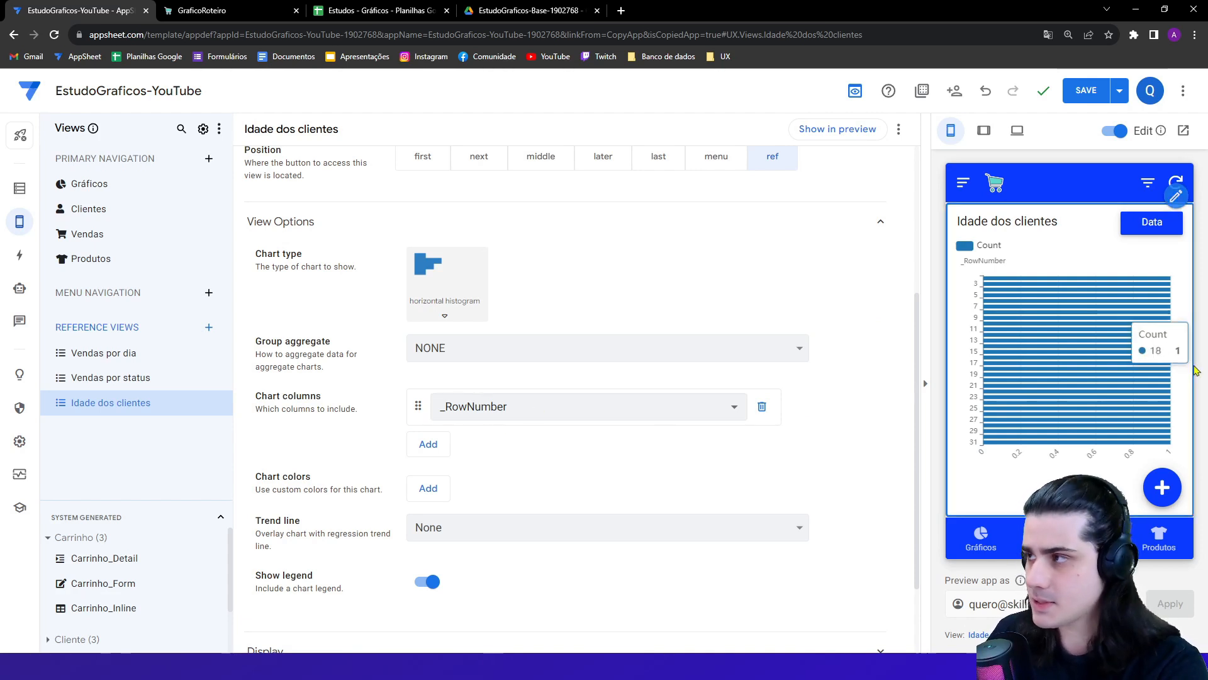
{"action": "mouse_move", "coordinate": [1047, 286]}
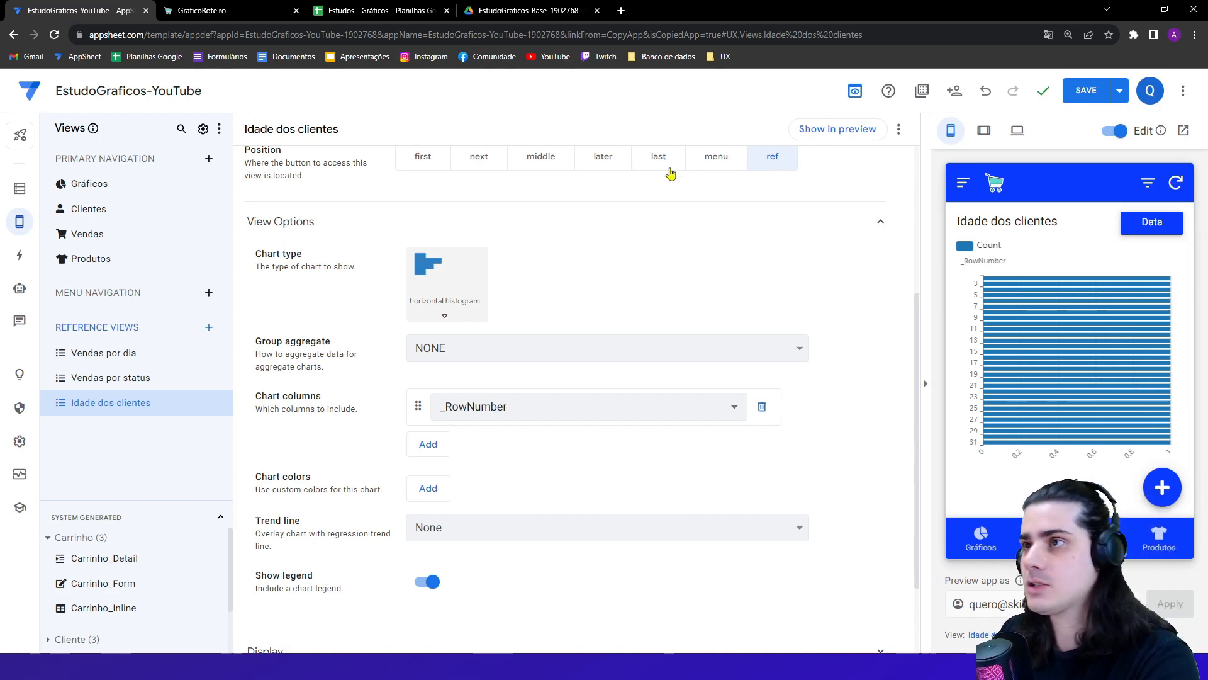
- Try the col series and row series chart types on Idade dos clientes and inspect individual bars in the preview
{"action": "left_click", "coordinate": [472, 259]}
{"action": "left_click", "coordinate": [601, 363]}
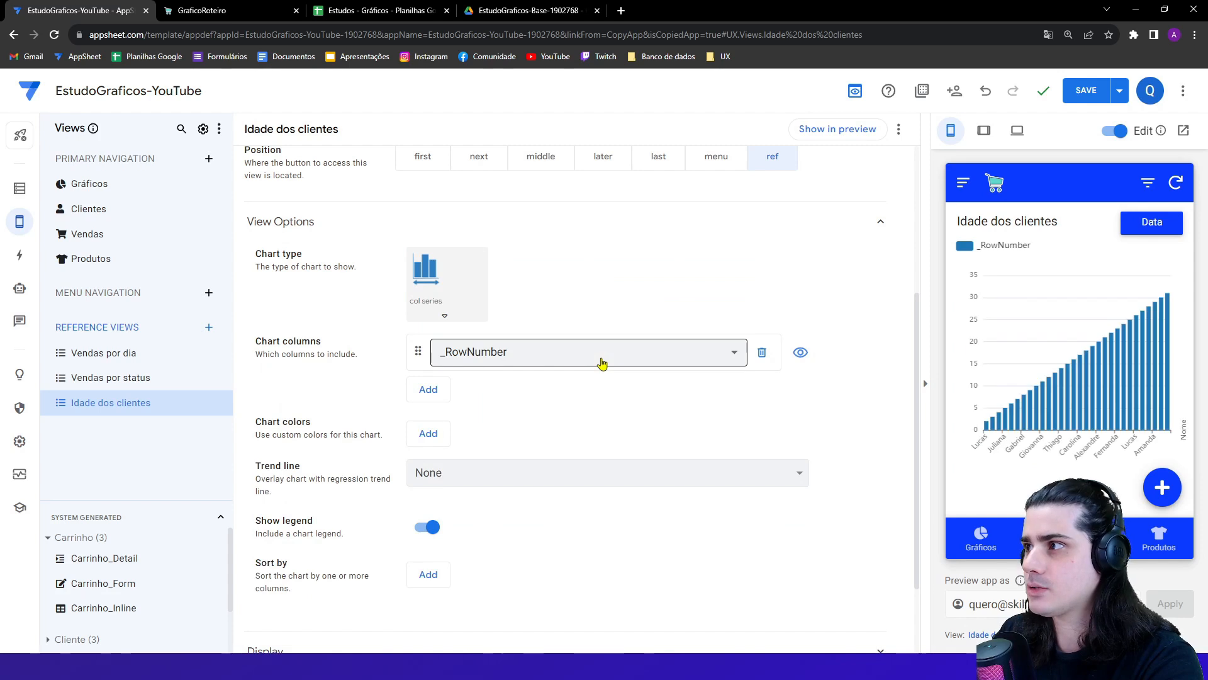
{"action": "left_click", "coordinate": [463, 316]}
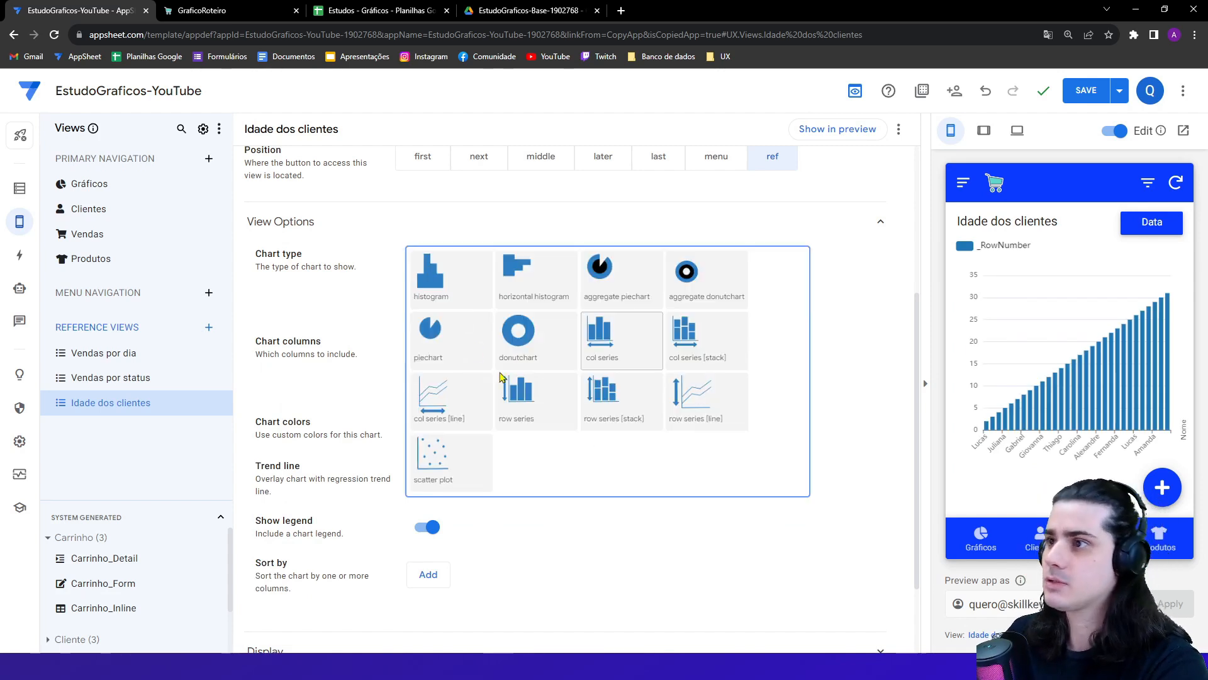
{"action": "left_click", "coordinate": [519, 386]}
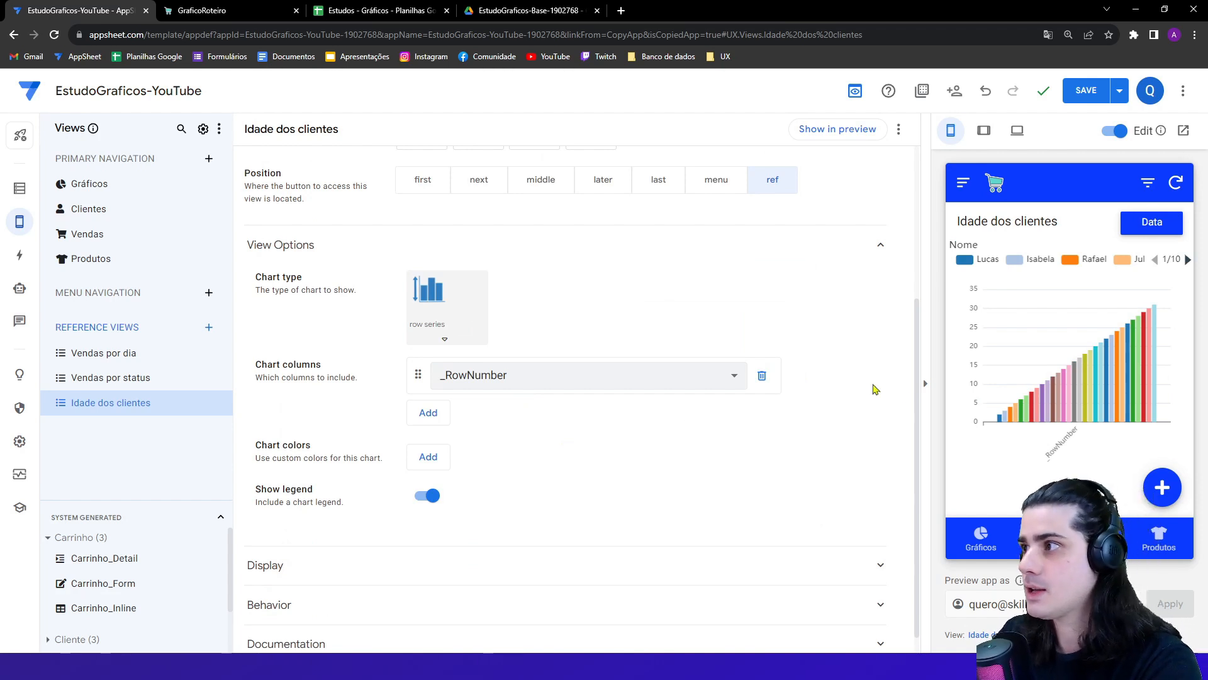
{"action": "mouse_move", "coordinate": [1010, 419]}
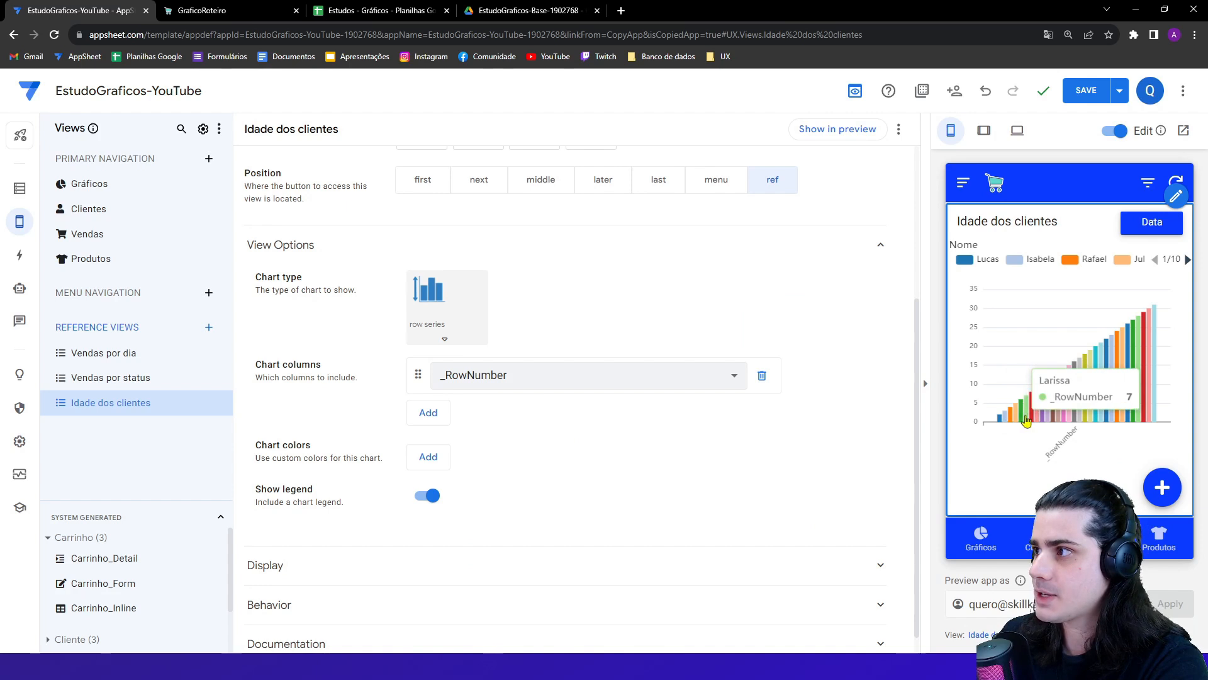
{"action": "mouse_move", "coordinate": [1112, 412]}
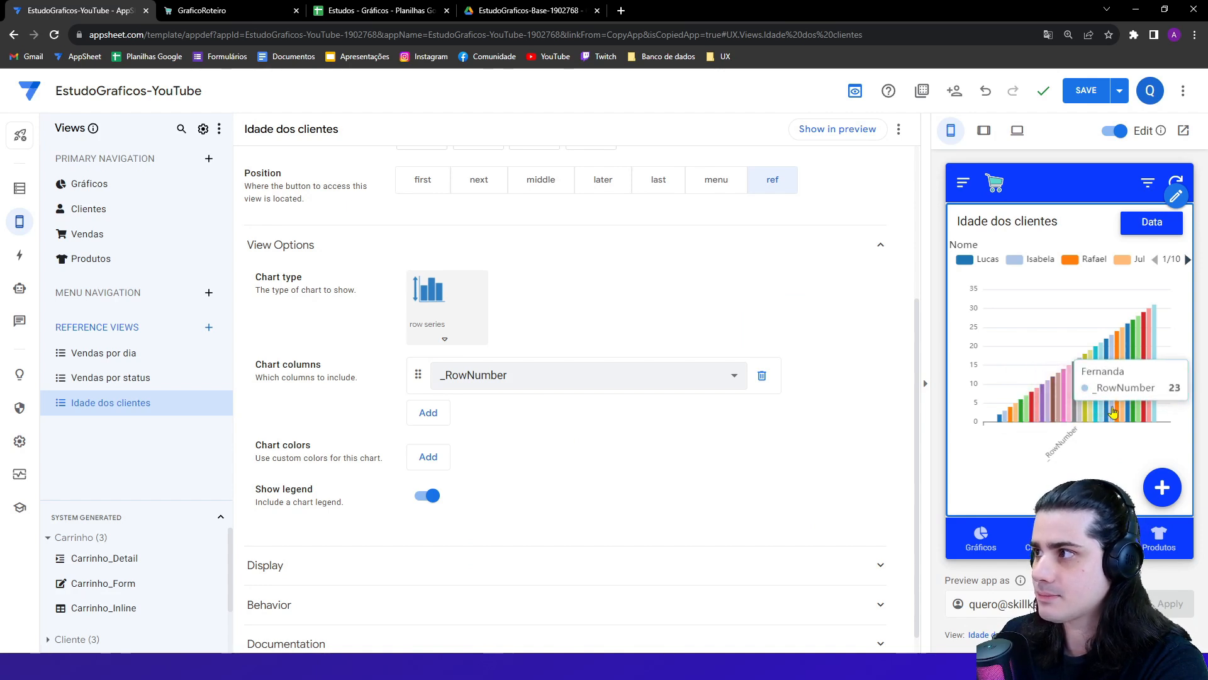
{"action": "mouse_move", "coordinate": [1133, 376]}
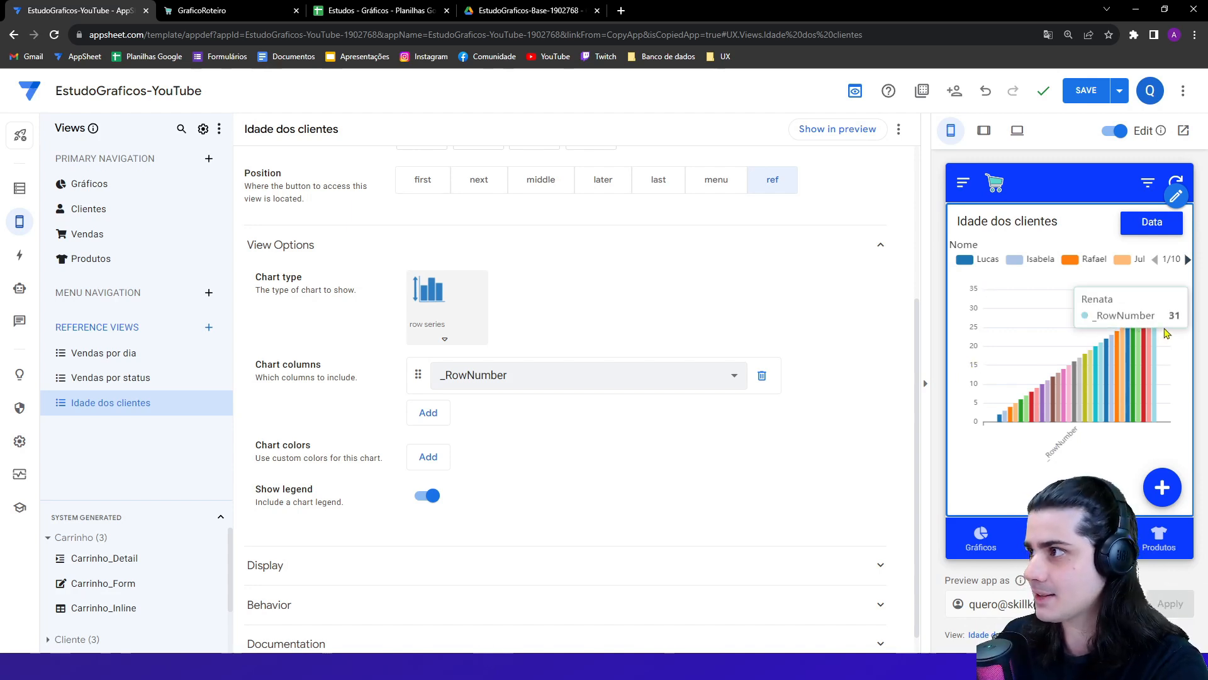
{"action": "mouse_move", "coordinate": [1157, 335]}
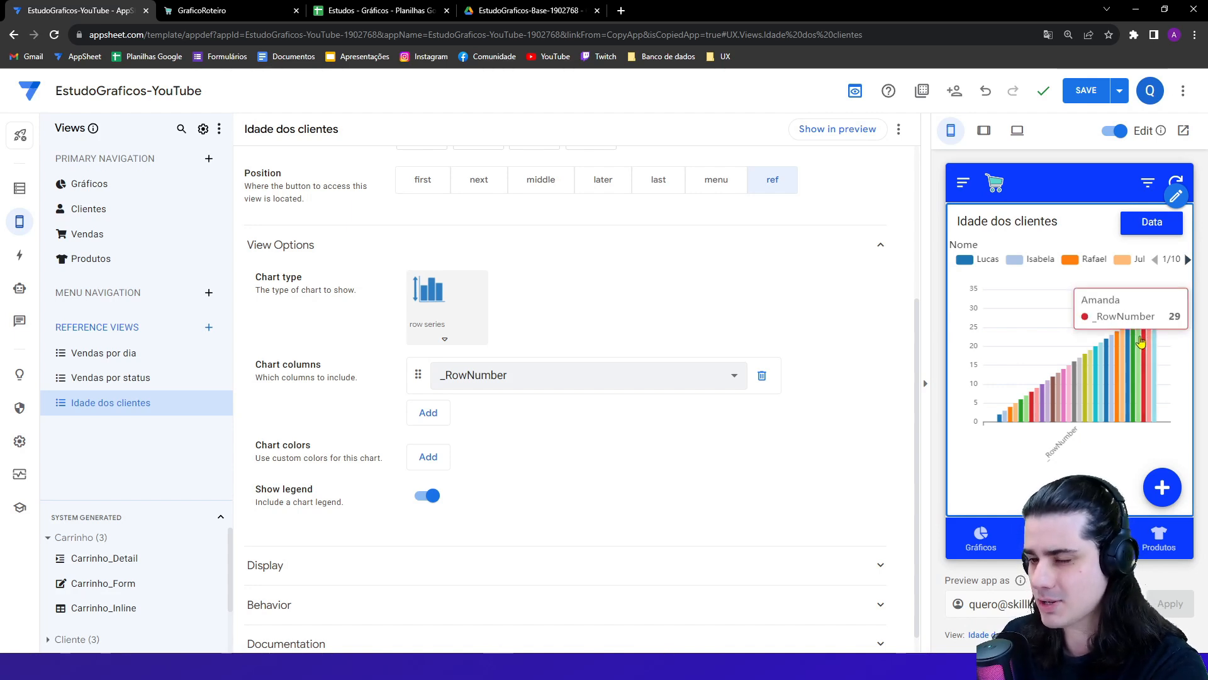
- Set the chart type back to col series and check the chart in the tablet preview before returning to the phone preview
{"action": "left_click", "coordinate": [451, 329]}
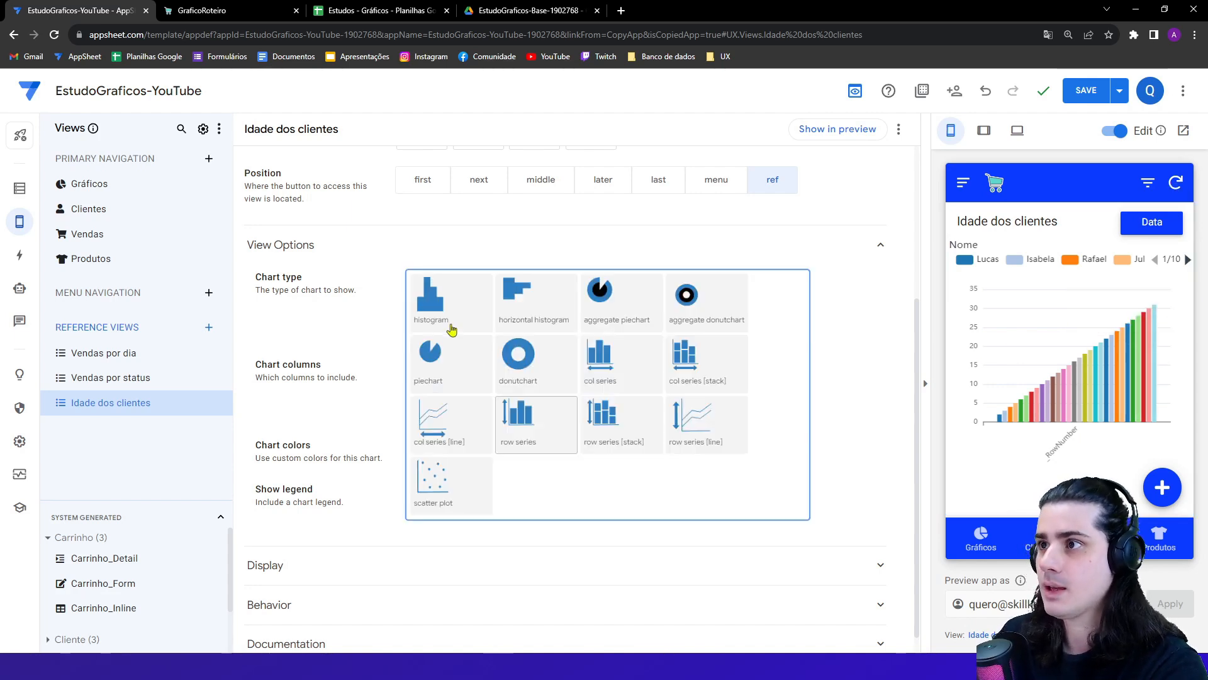
{"action": "left_click", "coordinate": [590, 370]}
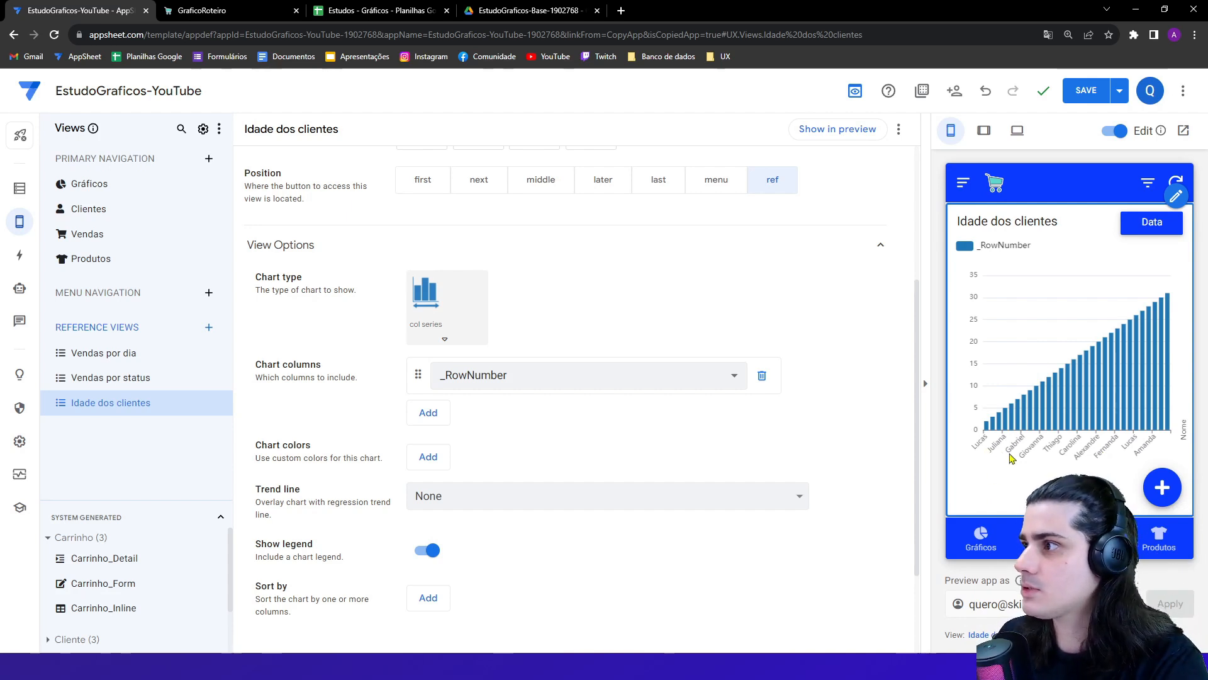
{"action": "left_click", "coordinate": [985, 130]}
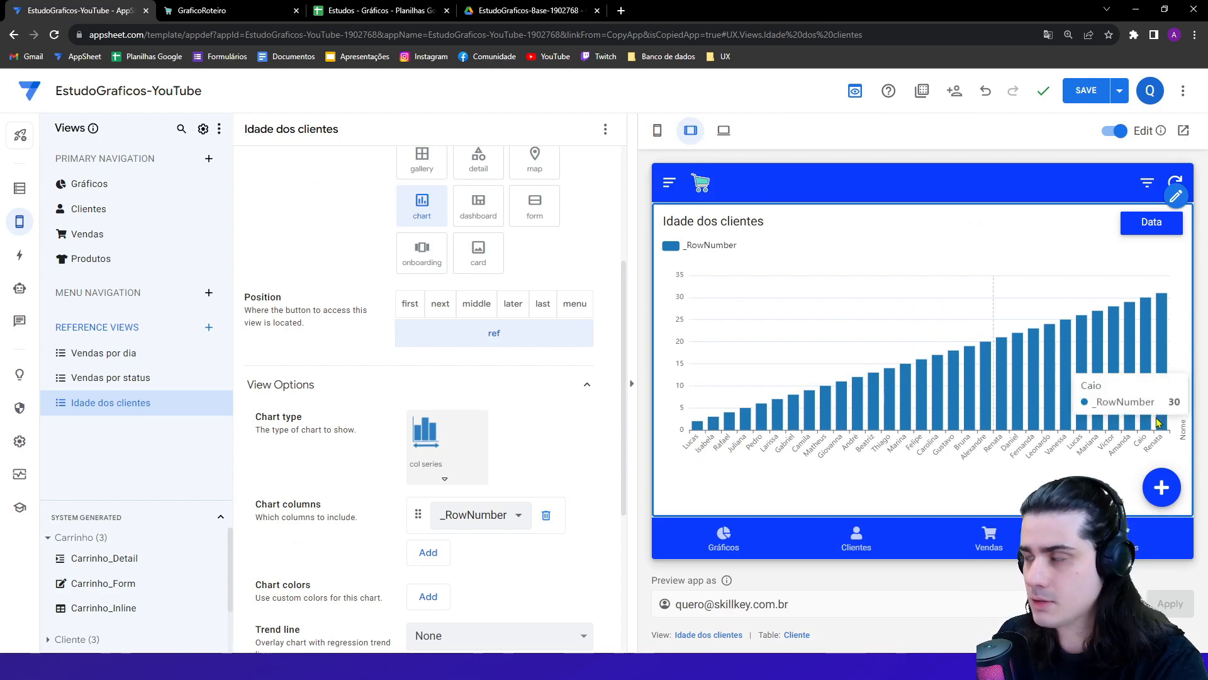
{"action": "left_click", "coordinate": [657, 133]}
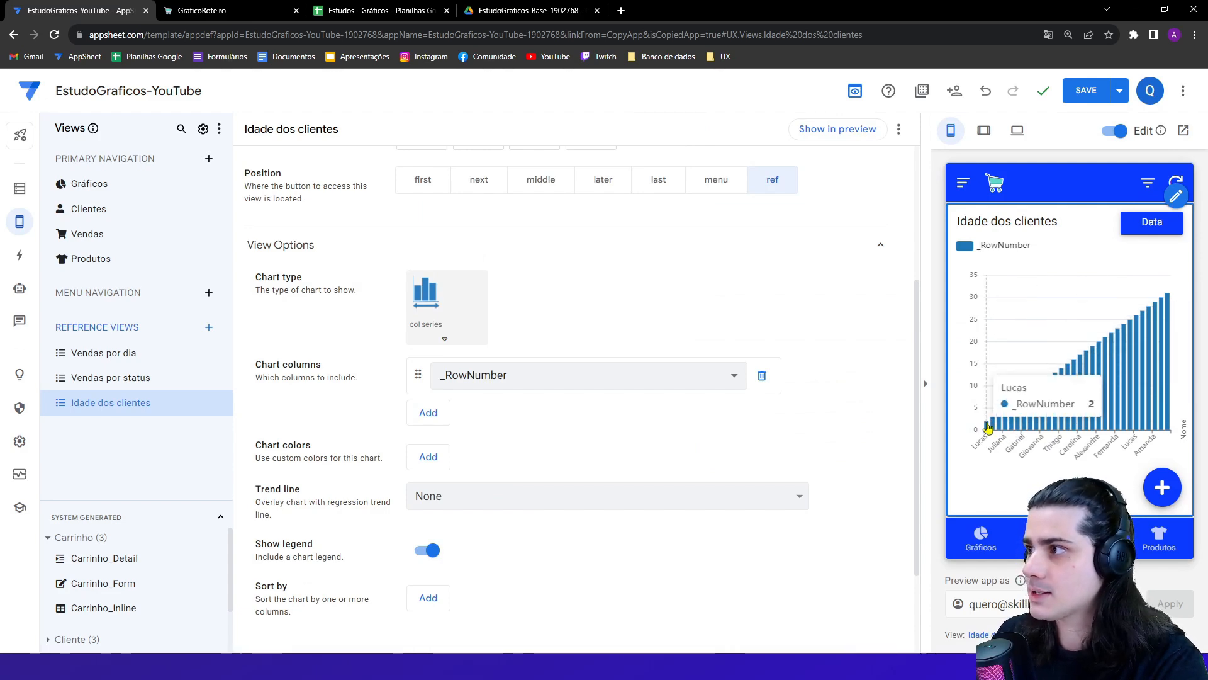
- Switch to the Estudos - Gráficos spreadsheet and compare the first client names with their row numbers in the Cliente sheet
{"action": "left_click", "coordinate": [376, 10]}
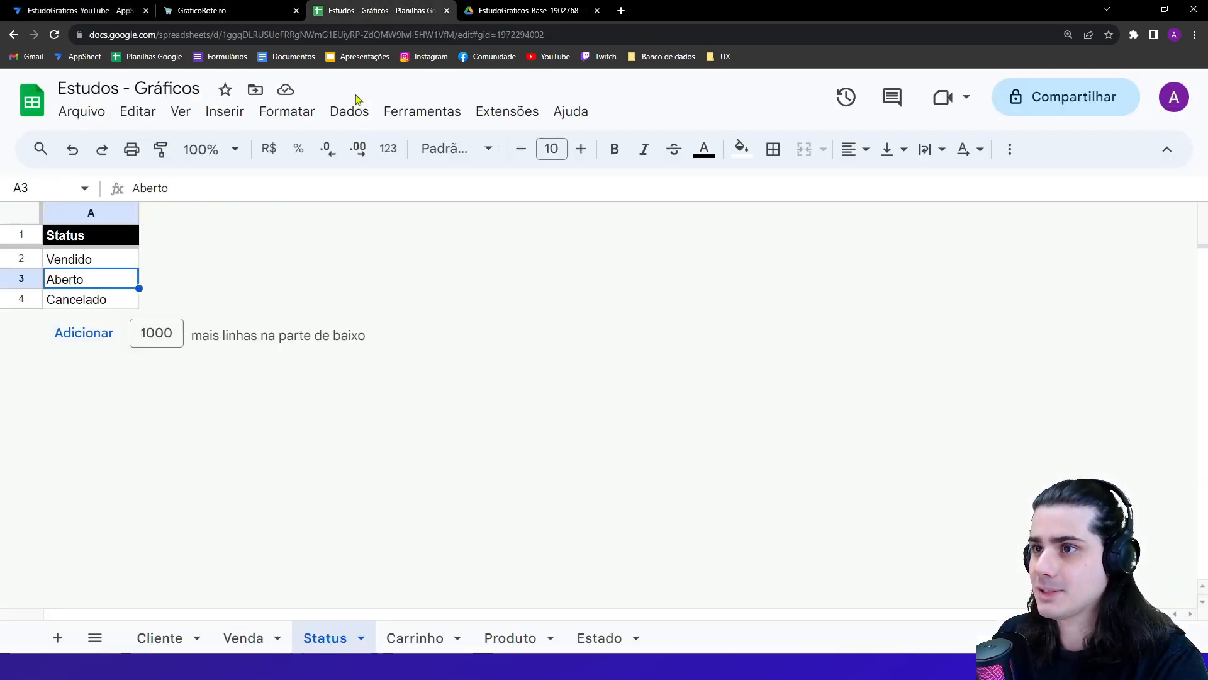
{"action": "left_click", "coordinate": [178, 634]}
{"action": "left_click", "coordinate": [203, 263]}
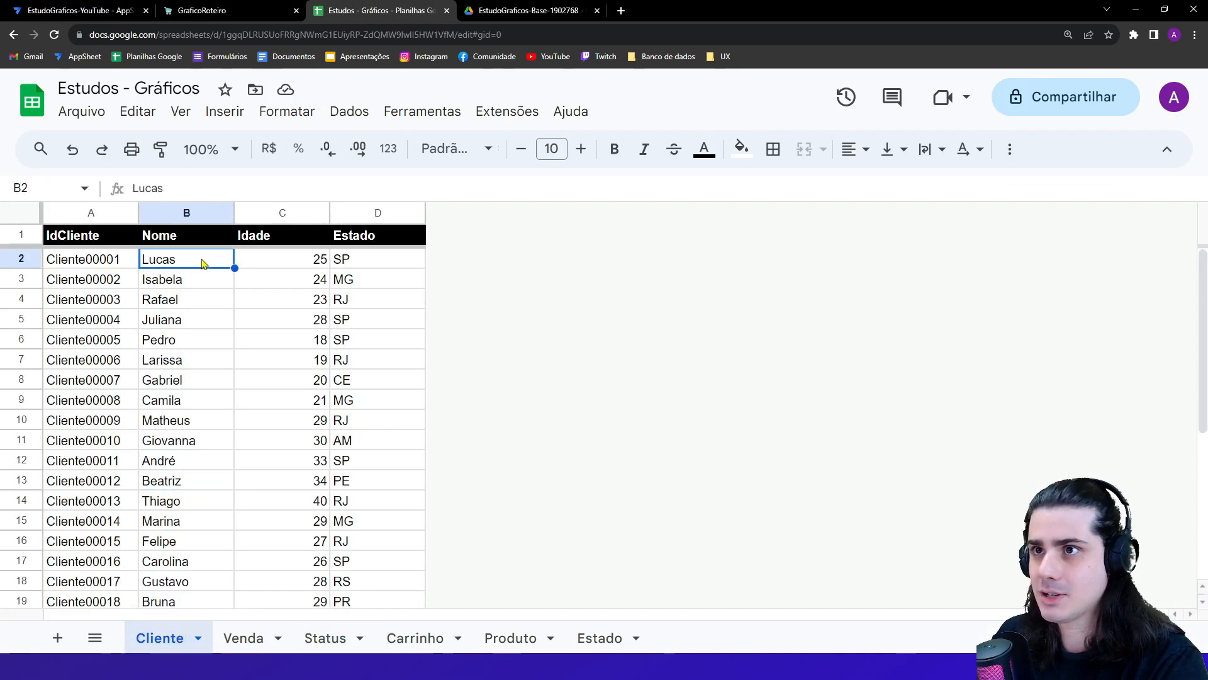
{"action": "left_click", "coordinate": [24, 263]}
{"action": "left_click", "coordinate": [161, 285]}
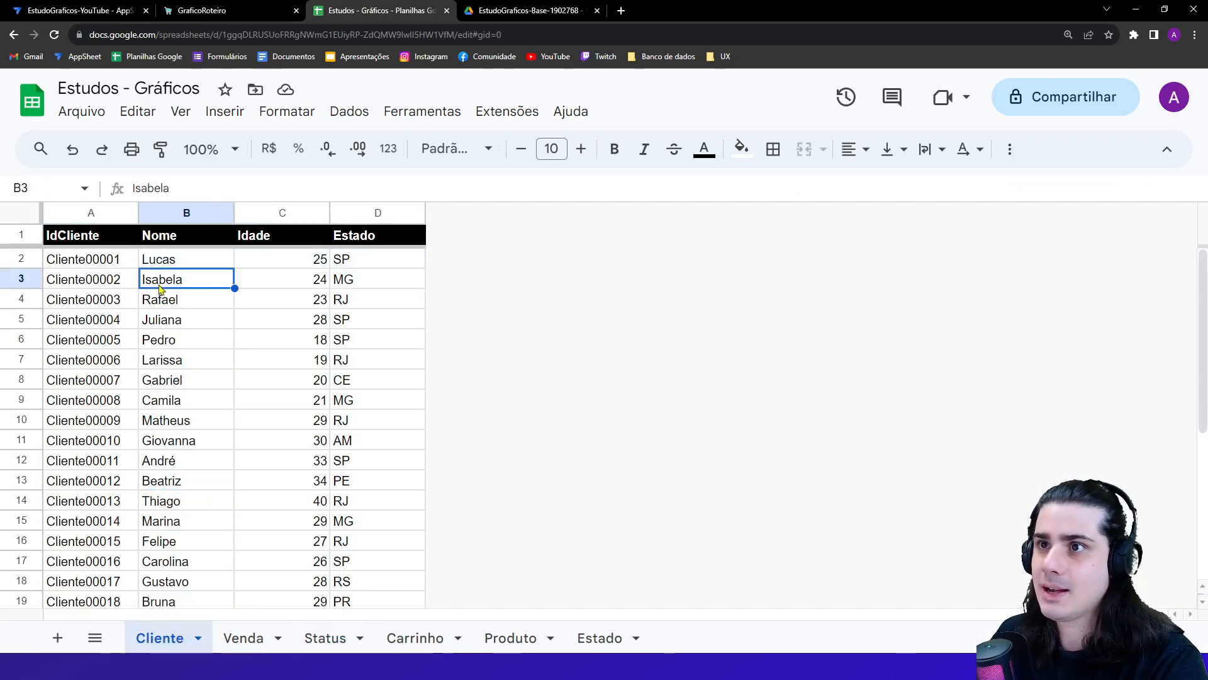
{"action": "left_click", "coordinate": [30, 280]}
{"action": "left_click", "coordinate": [150, 305]}
{"action": "left_click", "coordinate": [161, 324]}
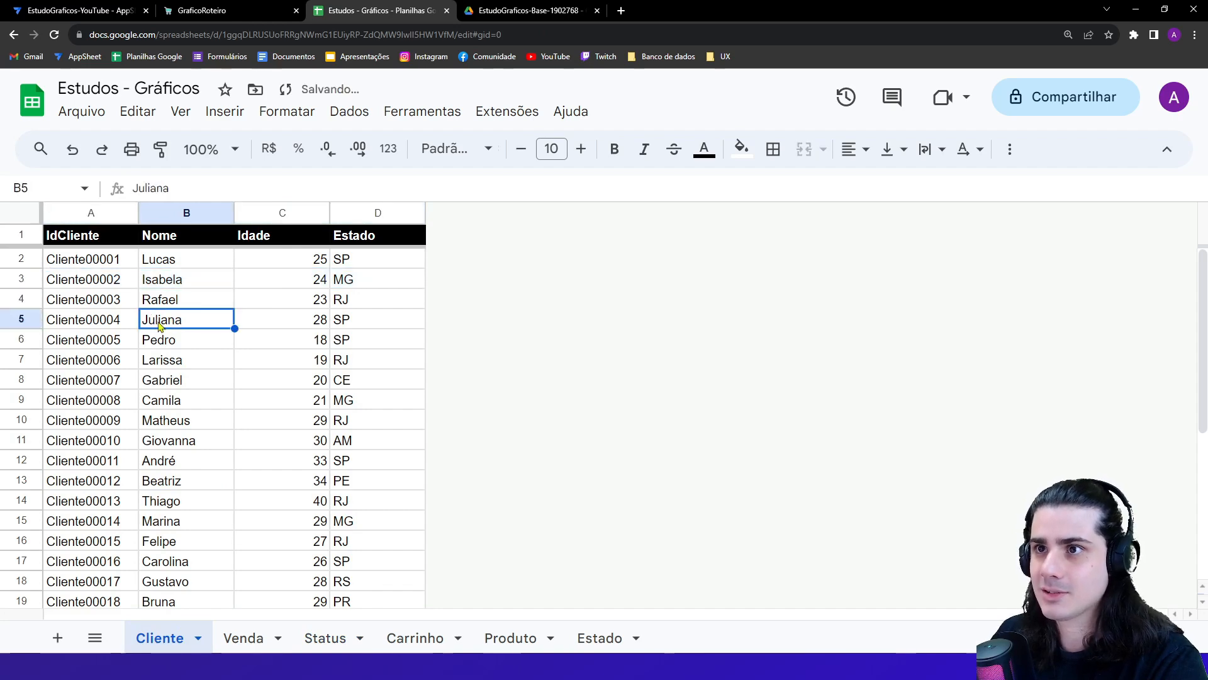
- Return to the AppSheet editor and change the Idade dos clientes chart type to histogram
{"action": "left_click", "coordinate": [81, 10]}
{"action": "mouse_move", "coordinate": [988, 430]}
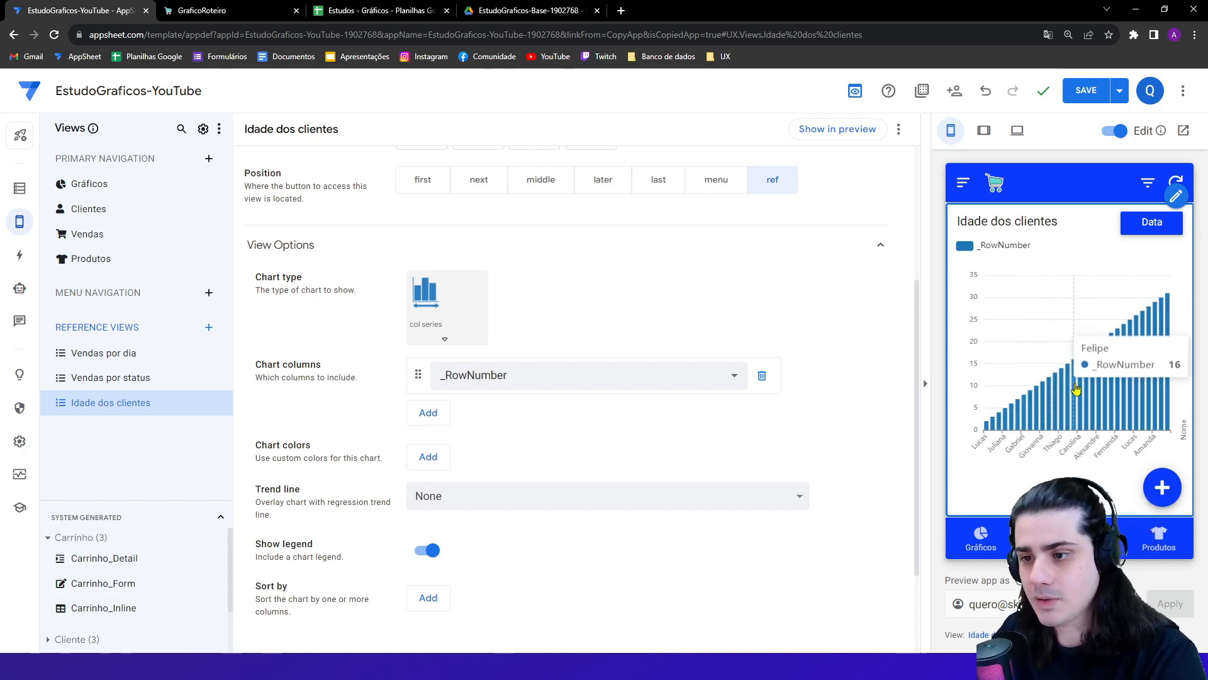
{"action": "left_click", "coordinate": [480, 315]}
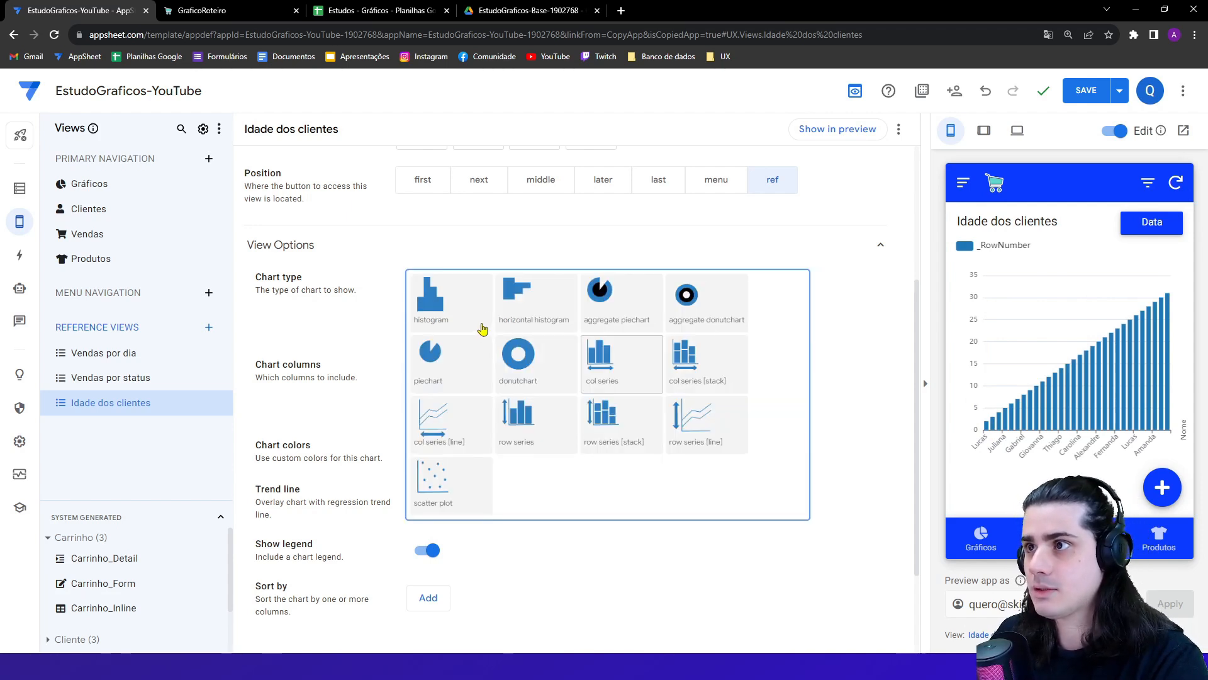
{"action": "left_click", "coordinate": [481, 326]}
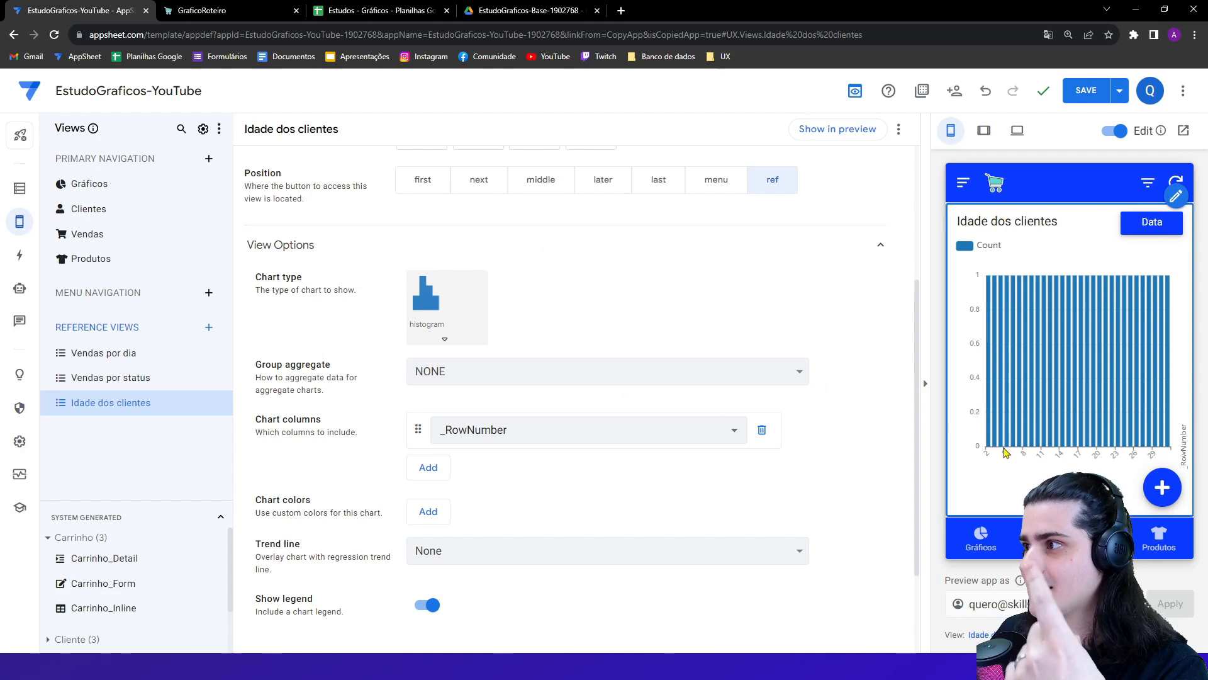
- Show the Idade dos clientes histogram in the tablet preview and inspect its first bars
{"action": "left_click", "coordinate": [983, 131]}
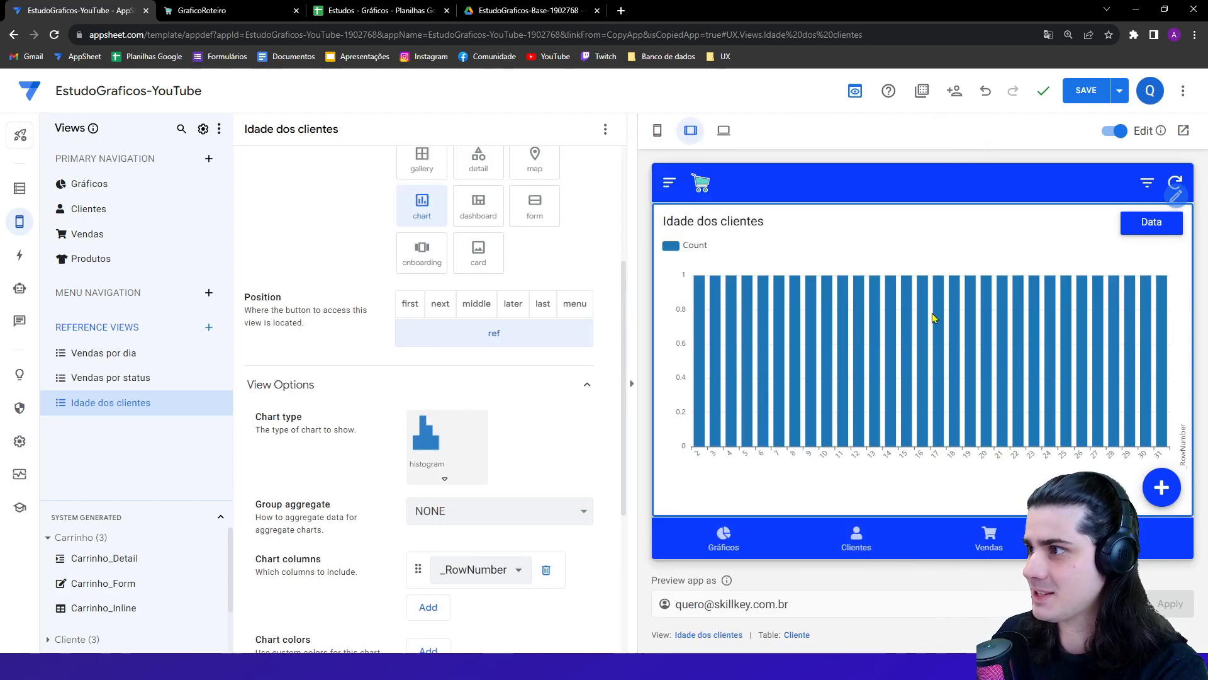
{"action": "mouse_move", "coordinate": [704, 453]}
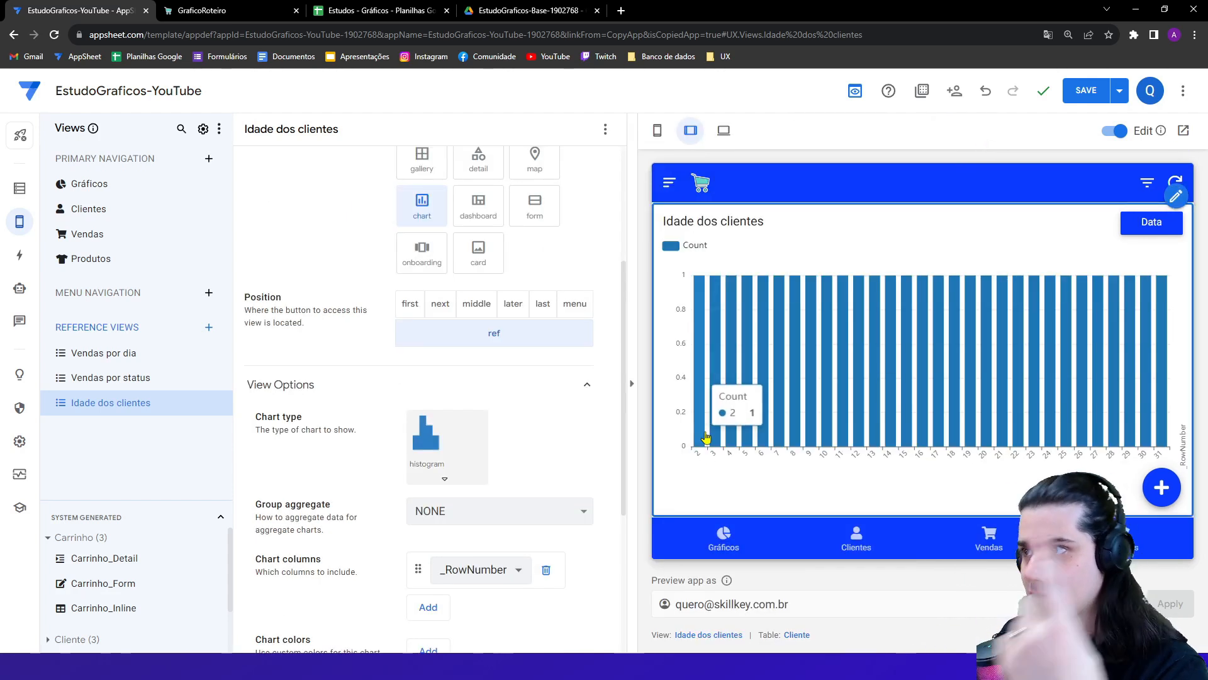
{"action": "mouse_move", "coordinate": [718, 434]}
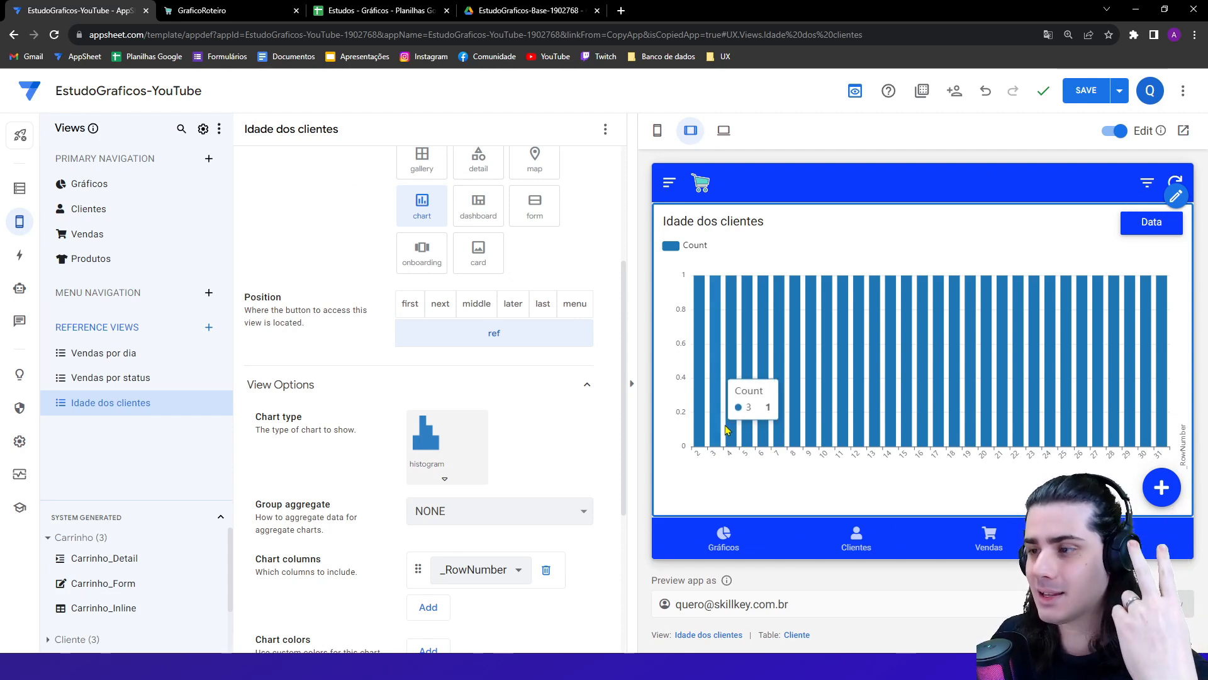
{"action": "left_click", "coordinate": [733, 429]}
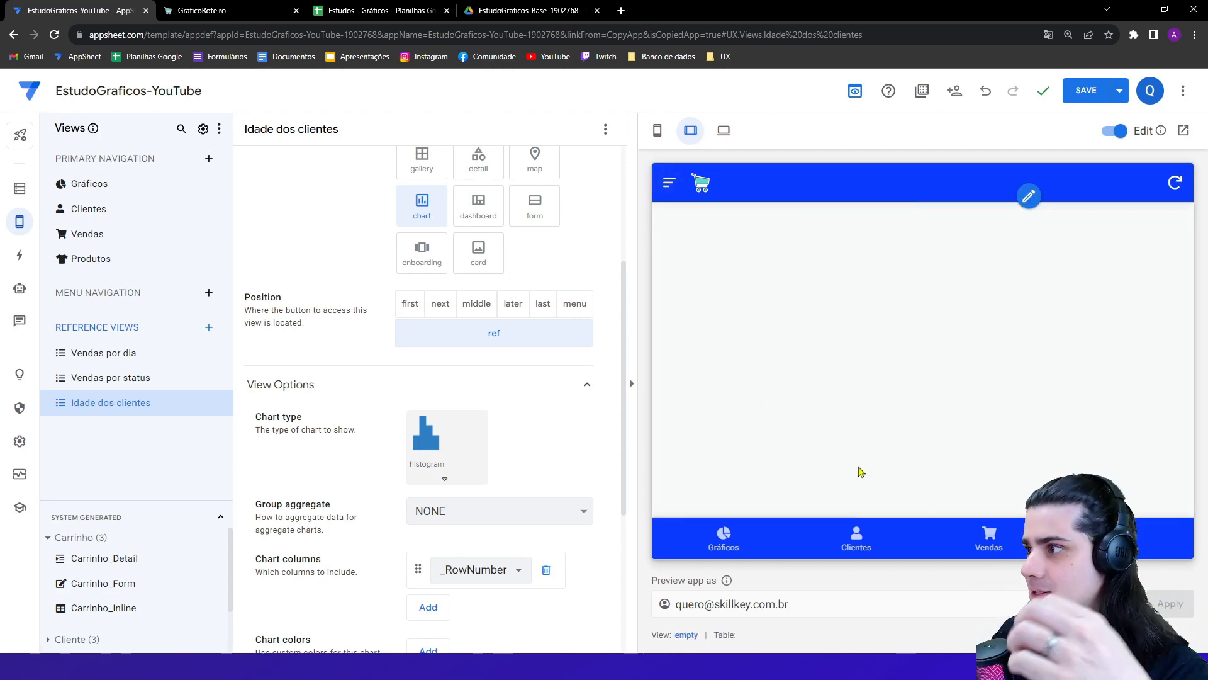
- Remove the existing chart column, add _RowNumber as the chart column again, and return to the phone preview
{"action": "left_click", "coordinate": [473, 570]}
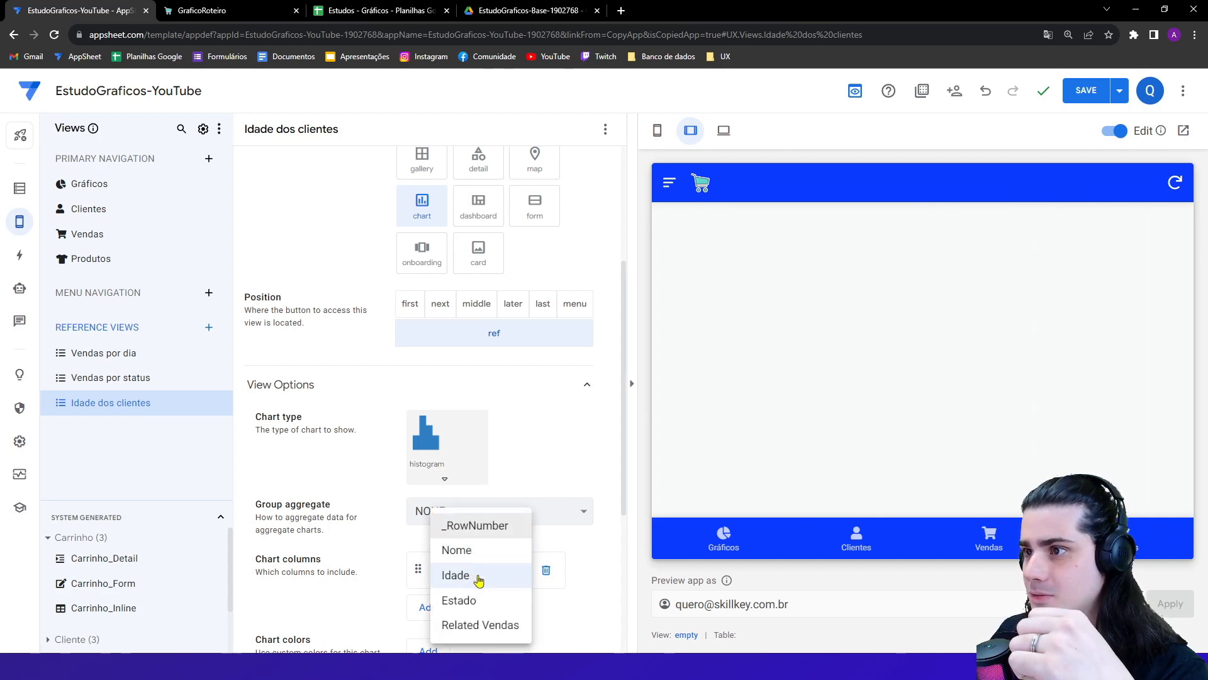
{"action": "left_click", "coordinate": [547, 570]}
{"action": "left_click", "coordinate": [547, 569]}
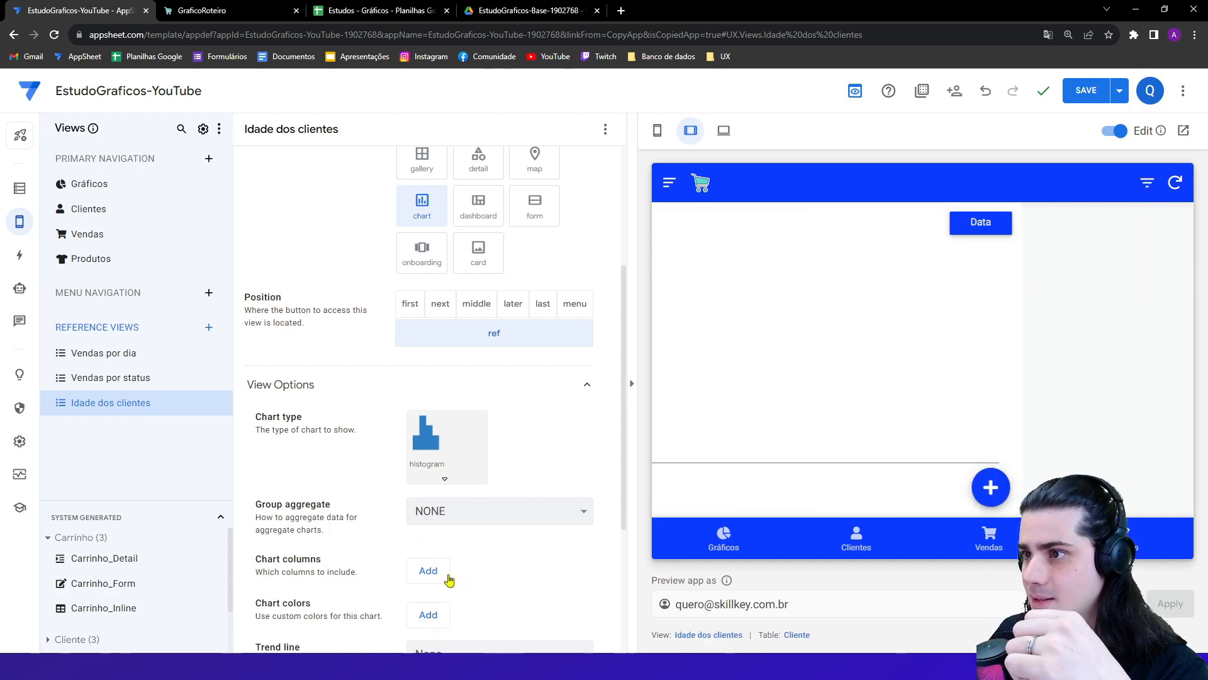
{"action": "left_click", "coordinate": [428, 570]}
{"action": "left_click", "coordinate": [474, 571]}
{"action": "left_click", "coordinate": [462, 525]}
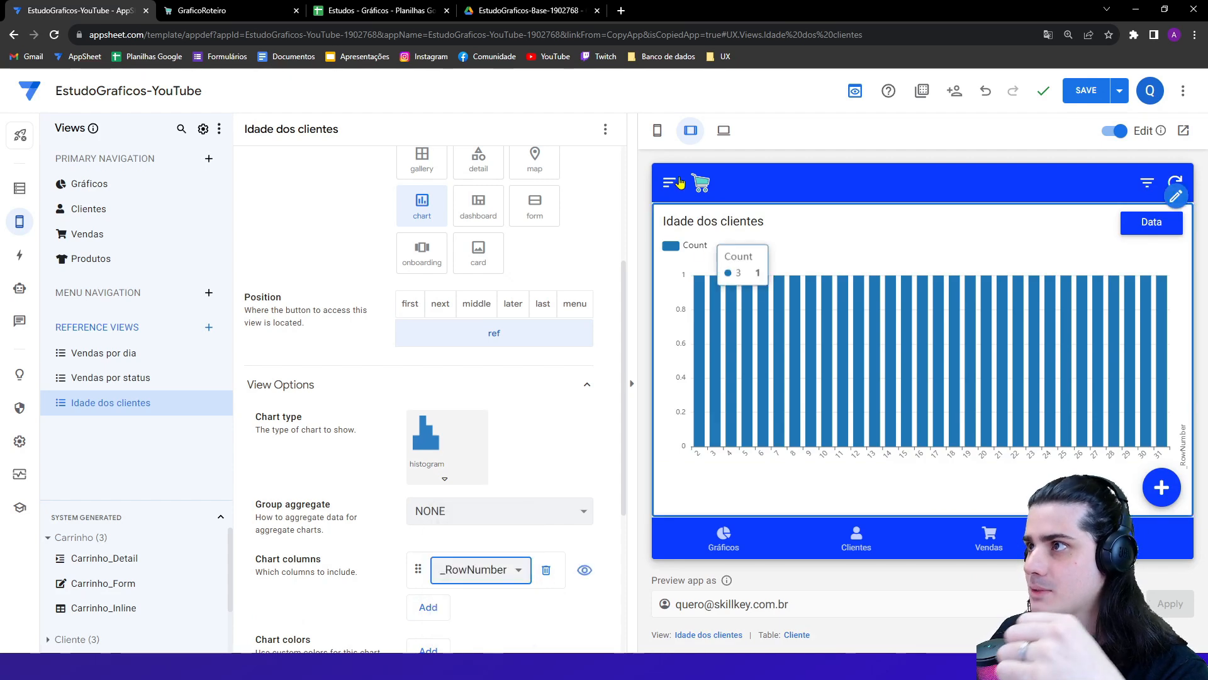
{"action": "left_click", "coordinate": [658, 130]}
- Try Nome as the chart column of the histogram and examine the repeated names in the tablet preview
{"action": "left_click", "coordinate": [524, 442]}
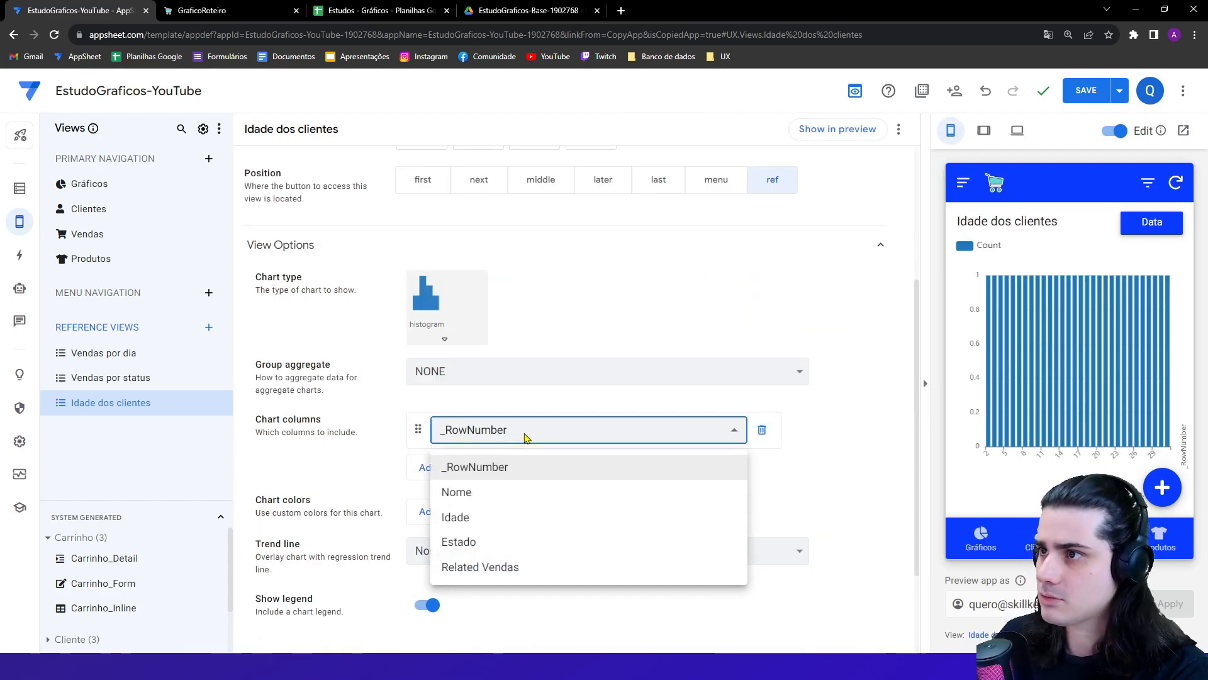
{"action": "left_click", "coordinate": [497, 494]}
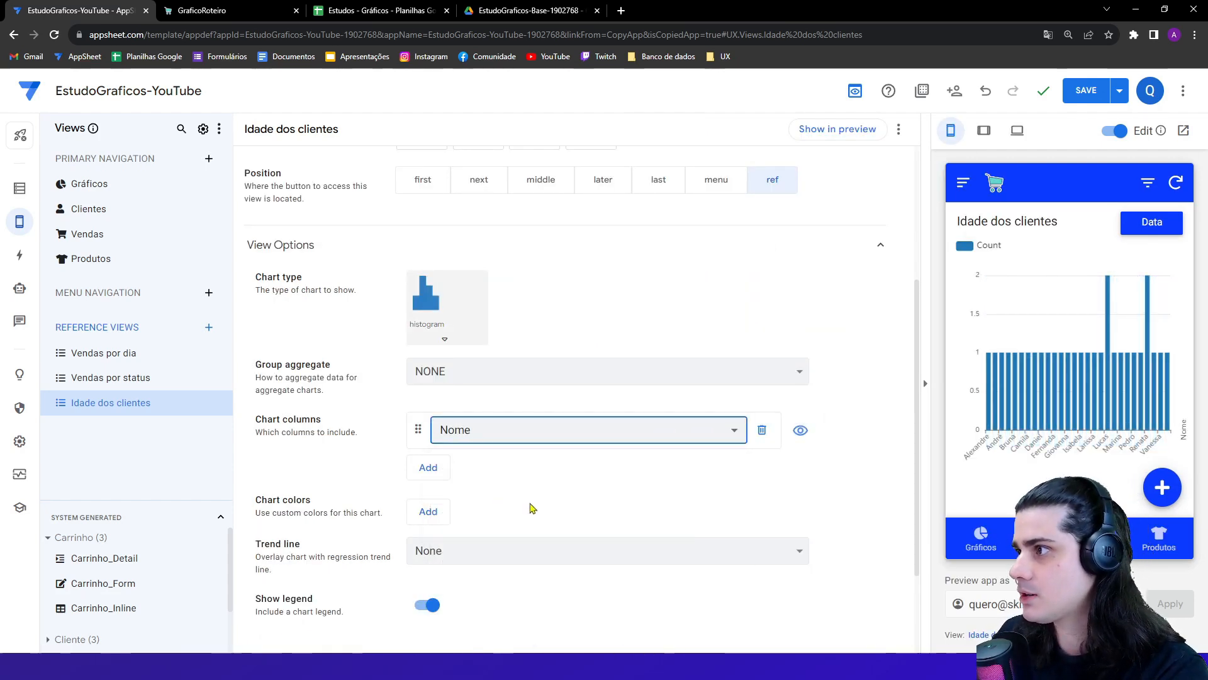
{"action": "left_click", "coordinate": [472, 432]}
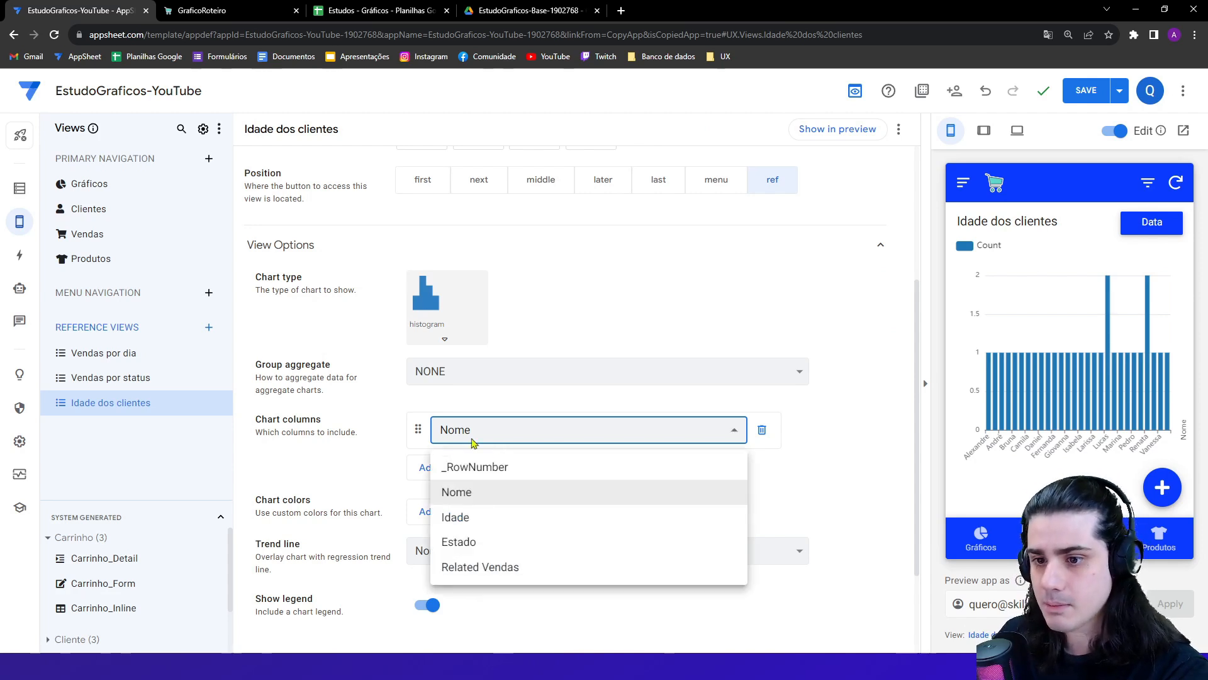
{"action": "left_click", "coordinate": [480, 424]}
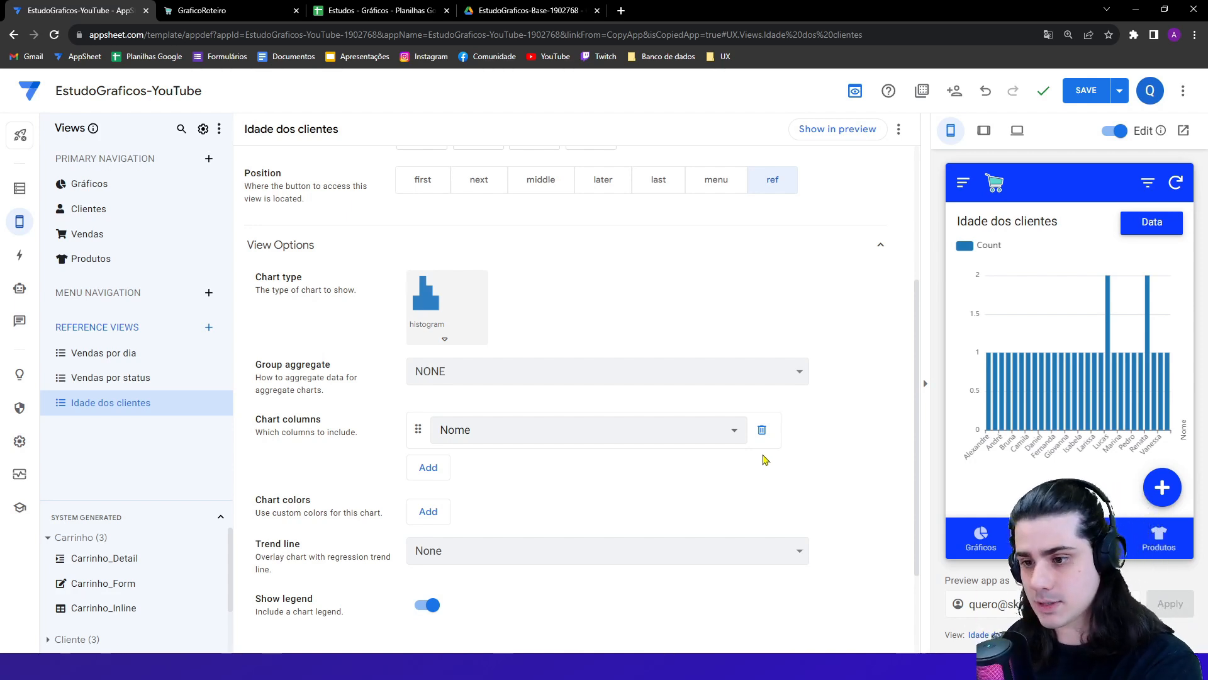
{"action": "left_click", "coordinate": [984, 130]}
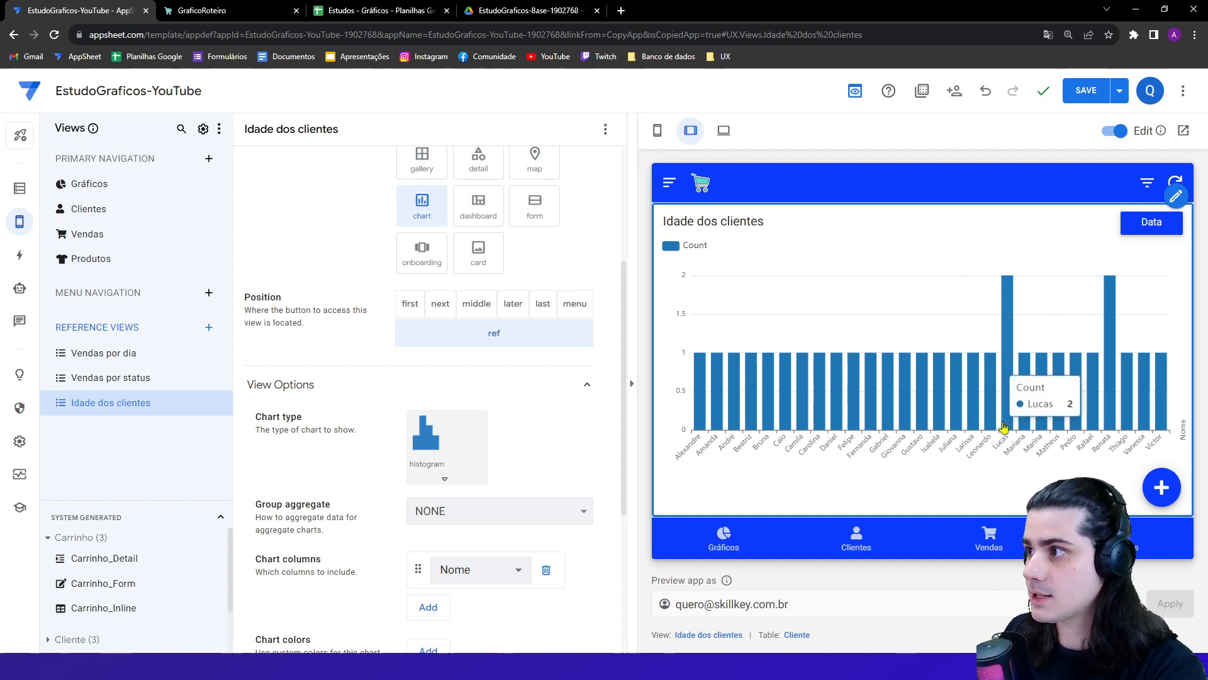
- Switch to the Estudos - Gráficos spreadsheet and search the Cliente sheet for the repeated client first name, checking each matching row
{"action": "left_click", "coordinate": [378, 10]}
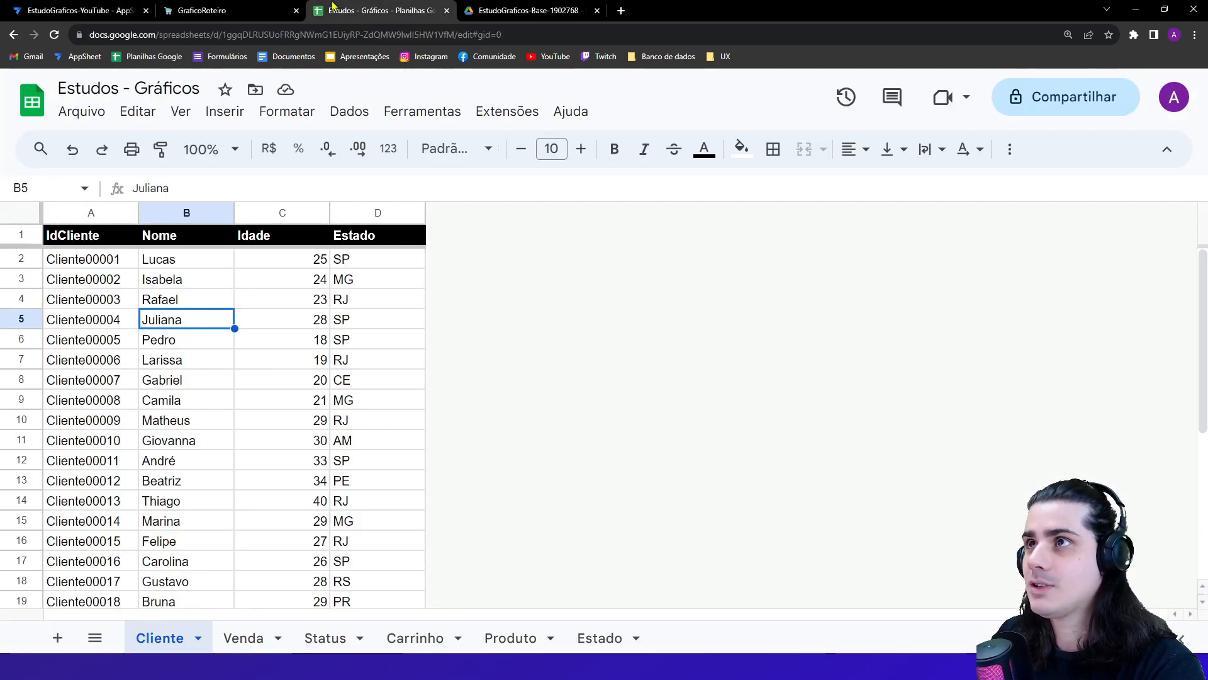
{"action": "left_click", "coordinate": [245, 363]}
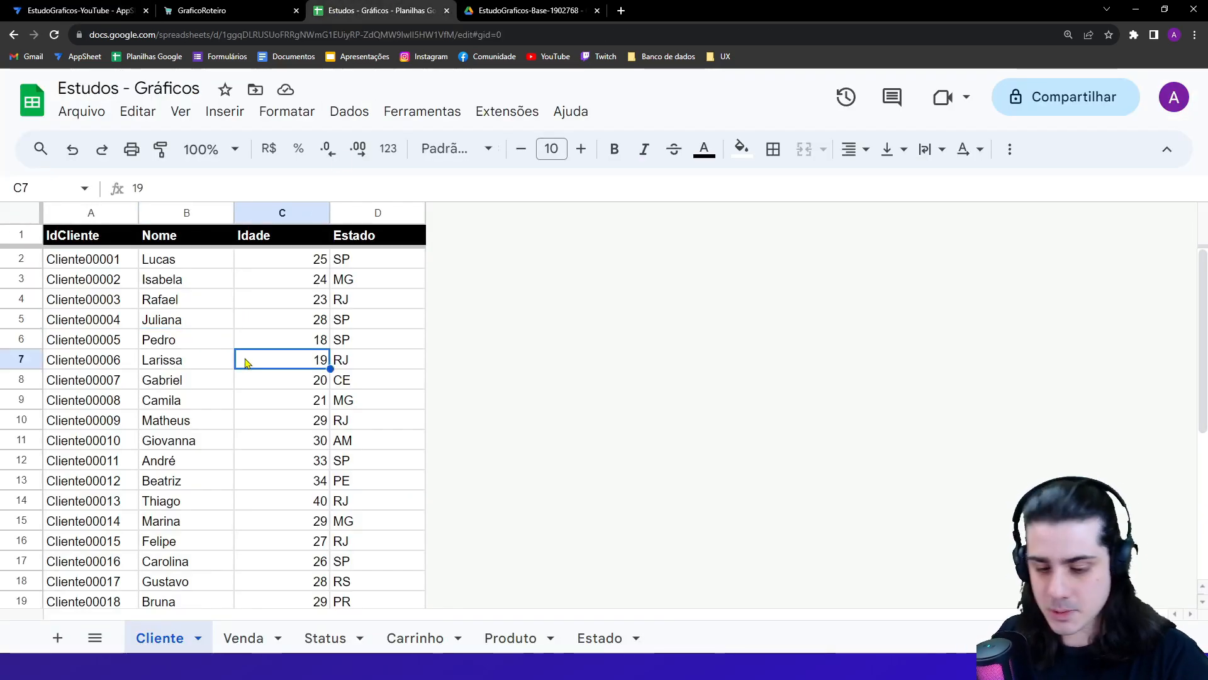
{"action": "key", "text": "ctrl+f"}
{"action": "key", "text": "Caps_Lock"}
{"action": "type", "text": "LUCAS"}
{"action": "key", "text": "Caps_Lock"}
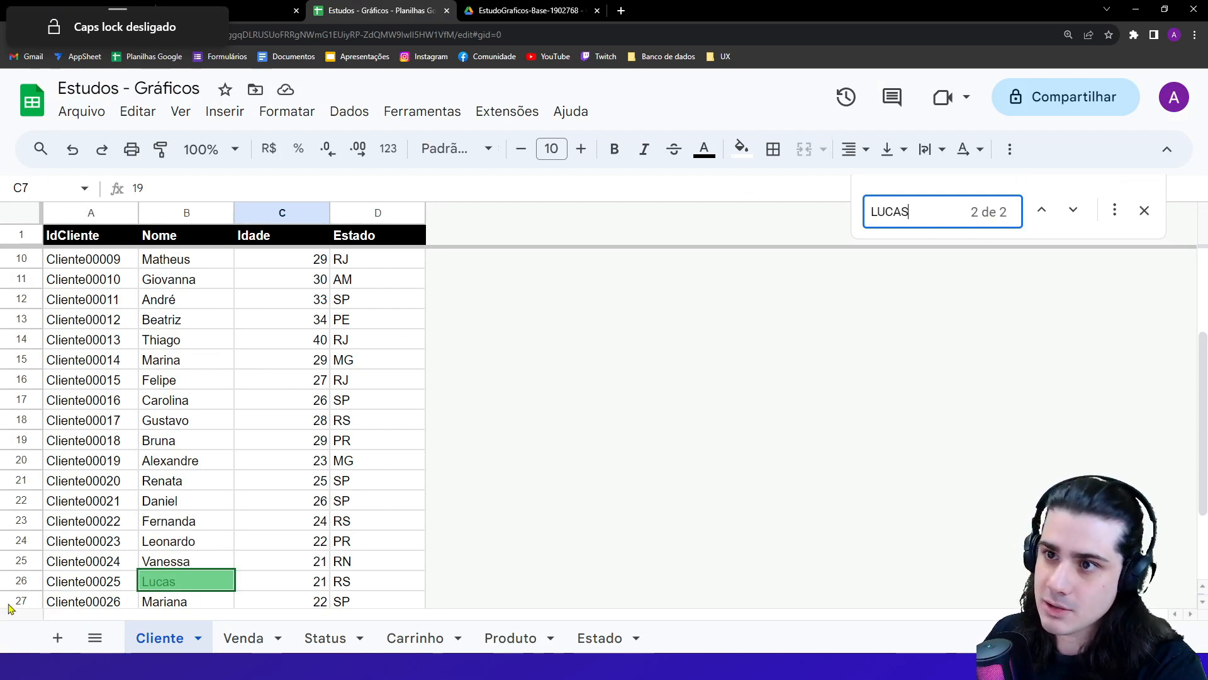
{"action": "left_click", "coordinate": [21, 579]}
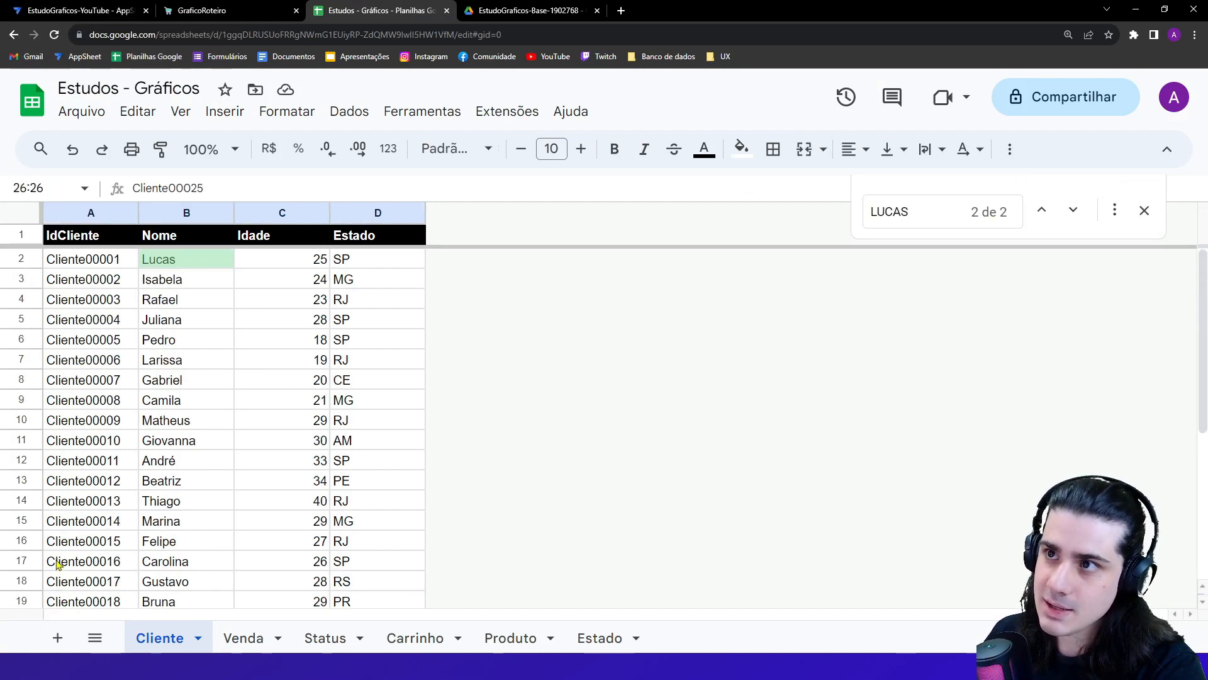
{"action": "scroll", "coordinate": [57, 563], "scroll_direction": "up", "scroll_amount": 3}
{"action": "left_click", "coordinate": [22, 255]}
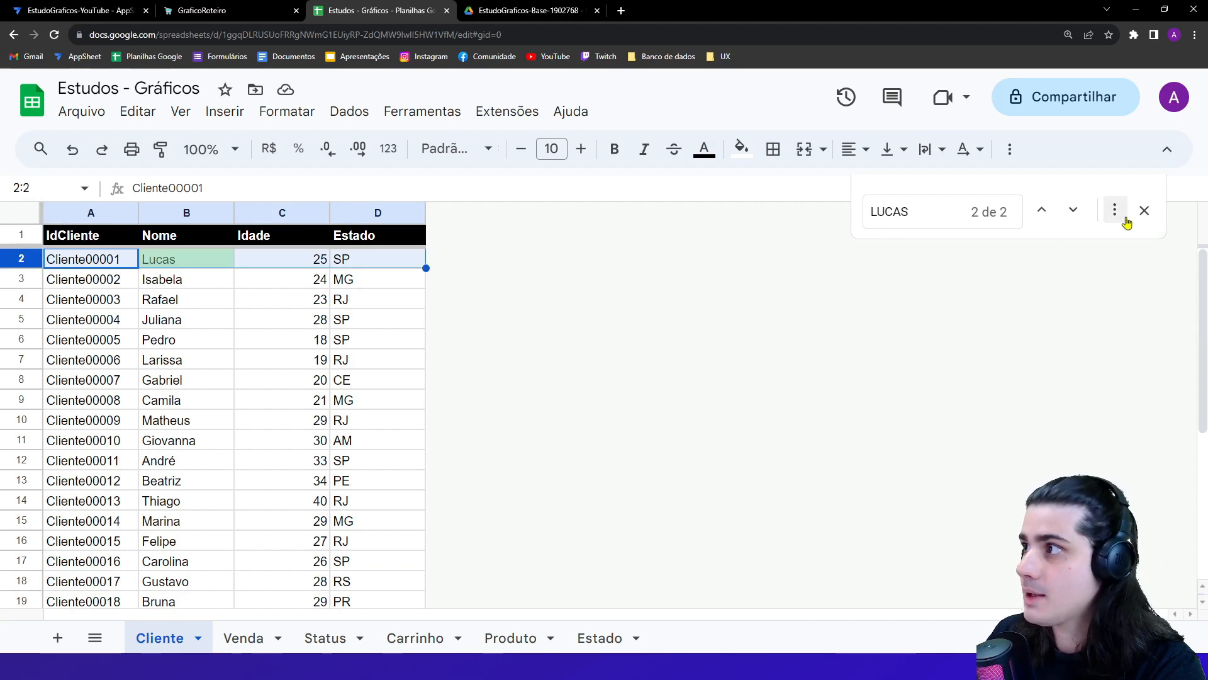
{"action": "left_click", "coordinate": [1144, 210]}
- Return to the AppSheet editor, restore the phone preview and set the chart column of Idade dos clientes to Idade
{"action": "key", "text": "ctrl+1"}
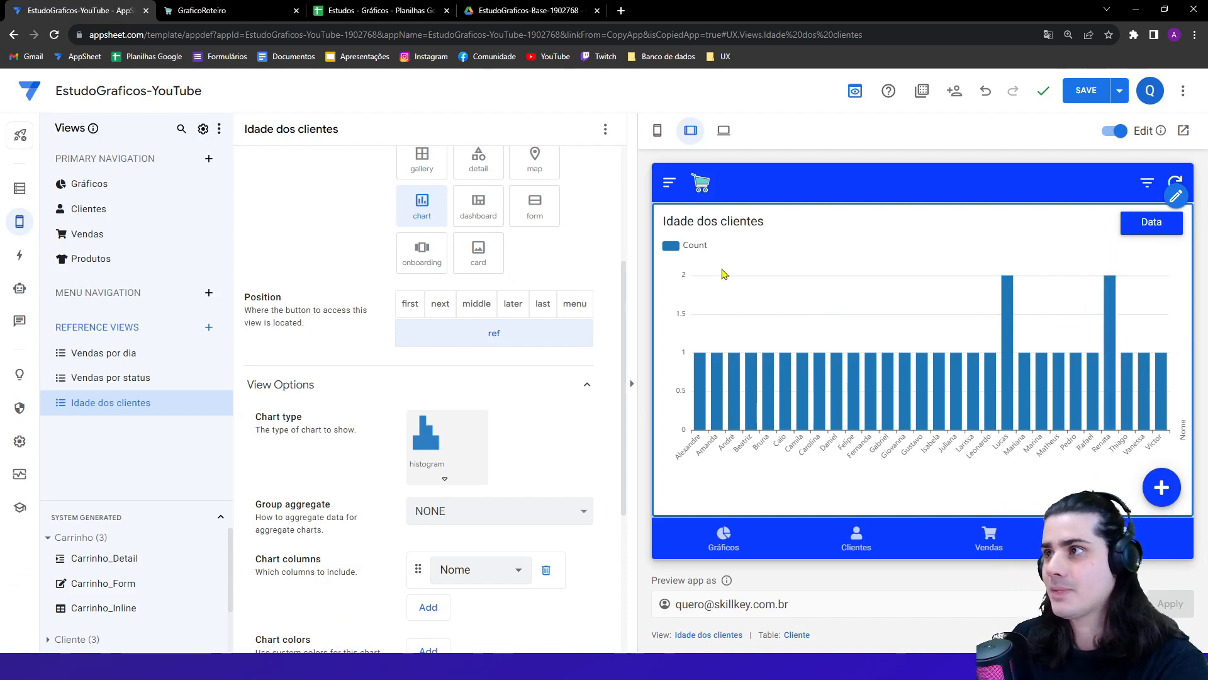
{"action": "left_click", "coordinate": [658, 132]}
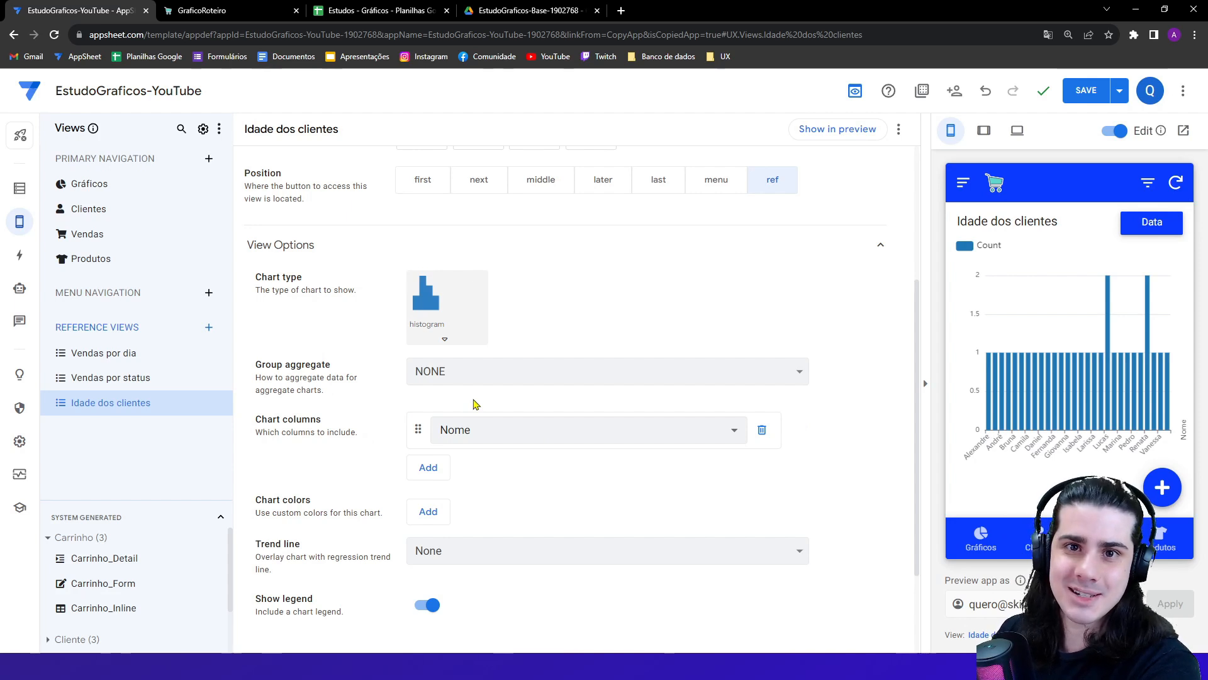
{"action": "left_click", "coordinate": [489, 432]}
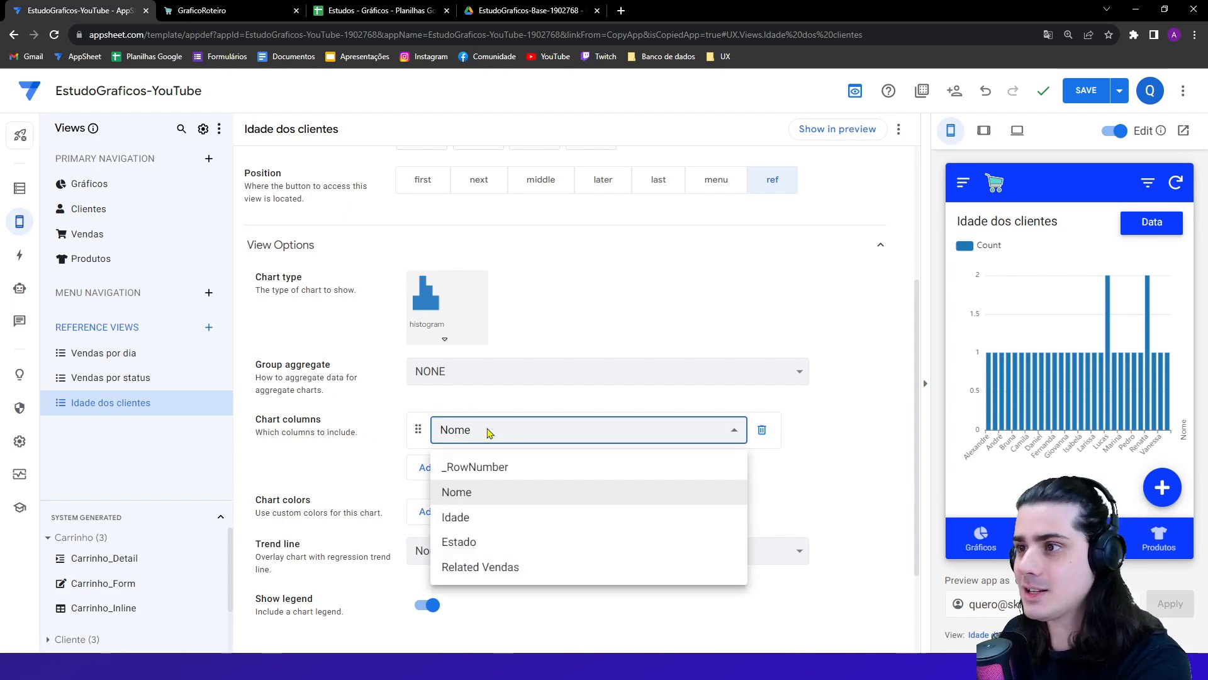
{"action": "left_click", "coordinate": [469, 517]}
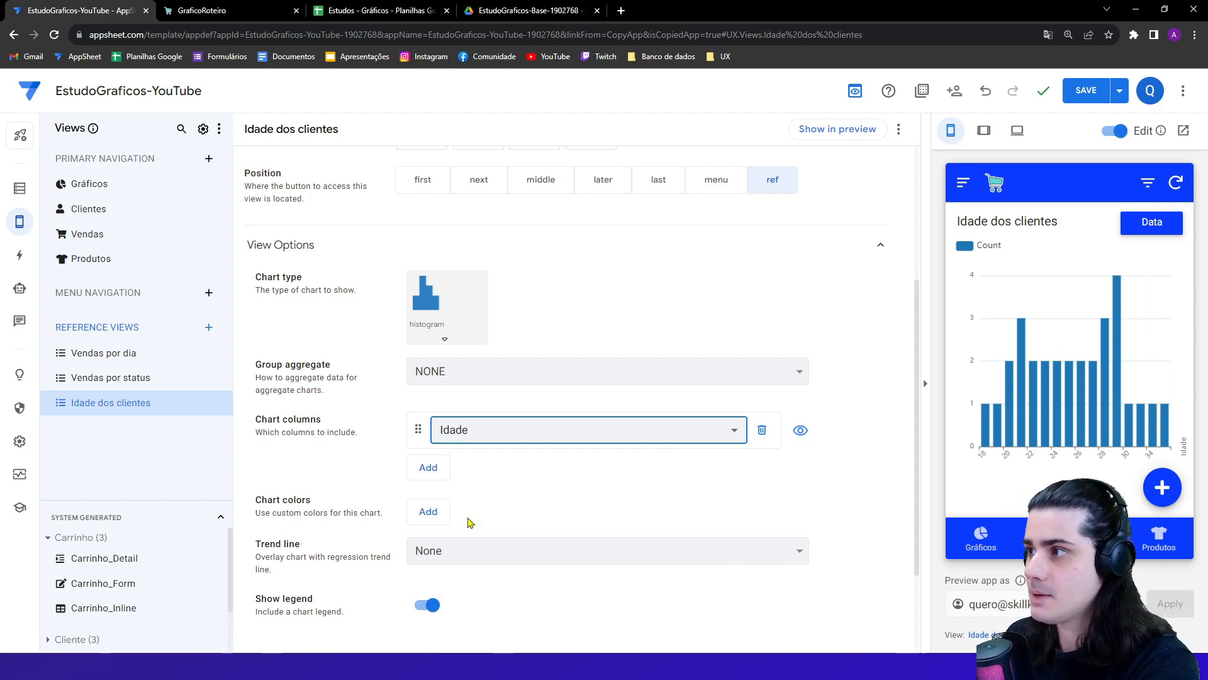
- Inspect how many clients each age bar represents in the phone preview and compare the histogram in the tablet preview
{"action": "mouse_move", "coordinate": [1010, 448]}
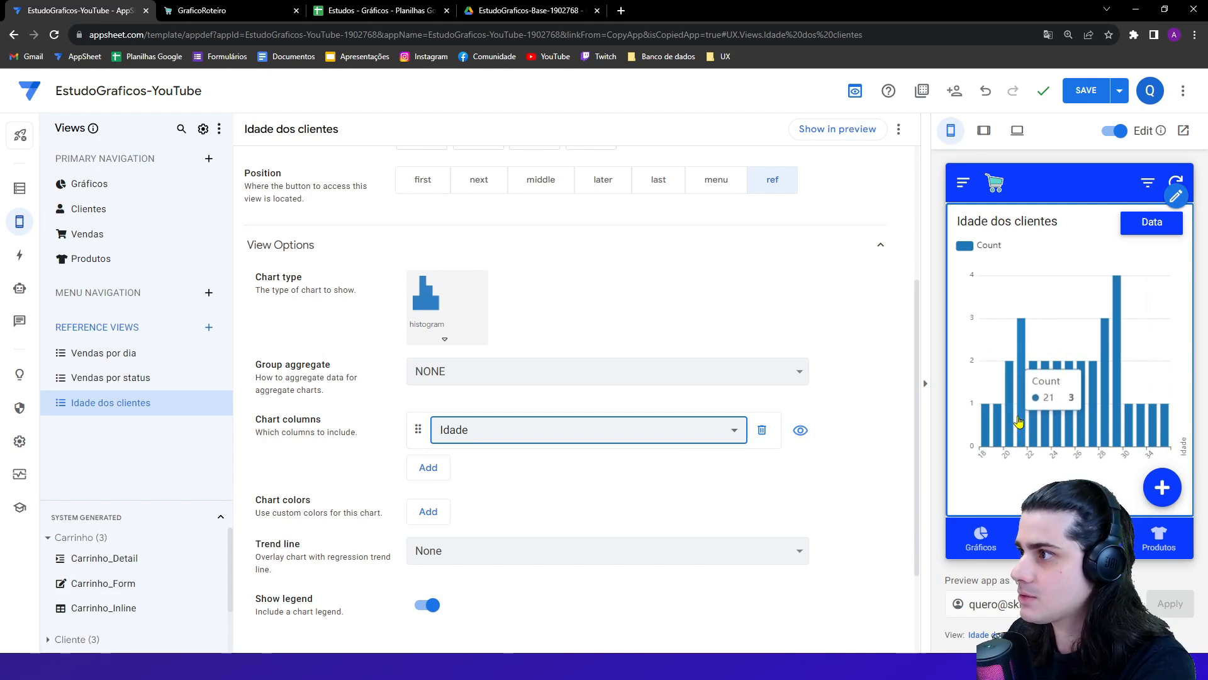
{"action": "mouse_move", "coordinate": [1021, 417]}
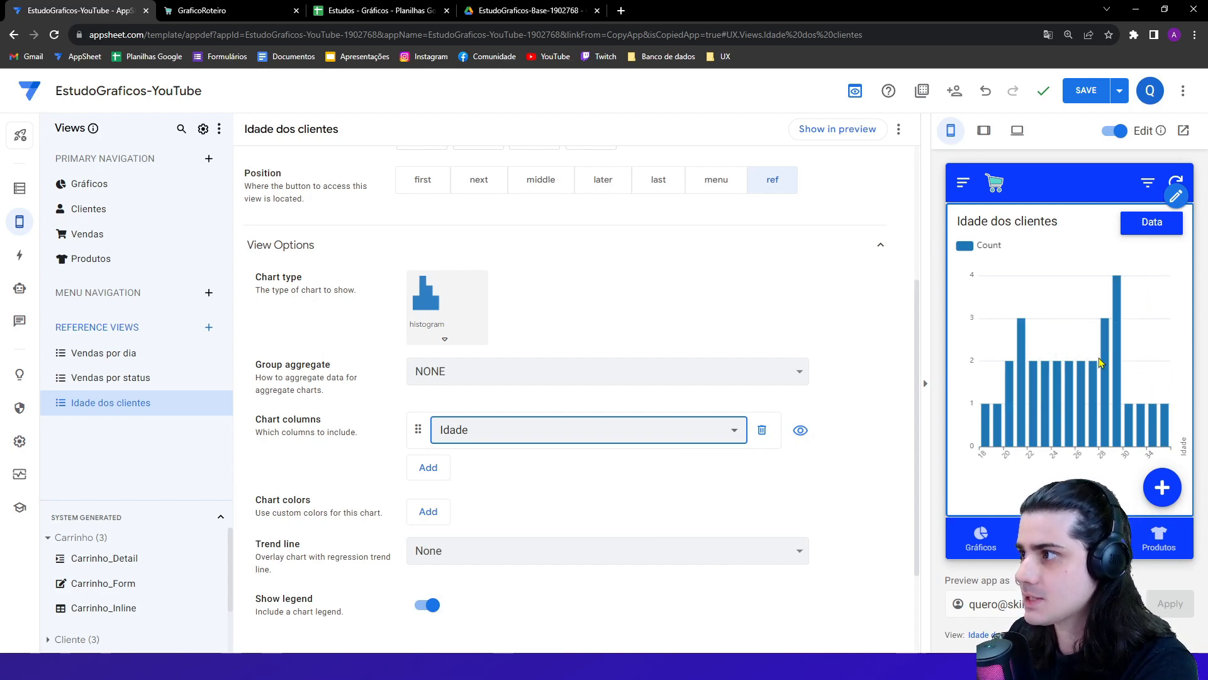
{"action": "mouse_move", "coordinate": [1105, 363]}
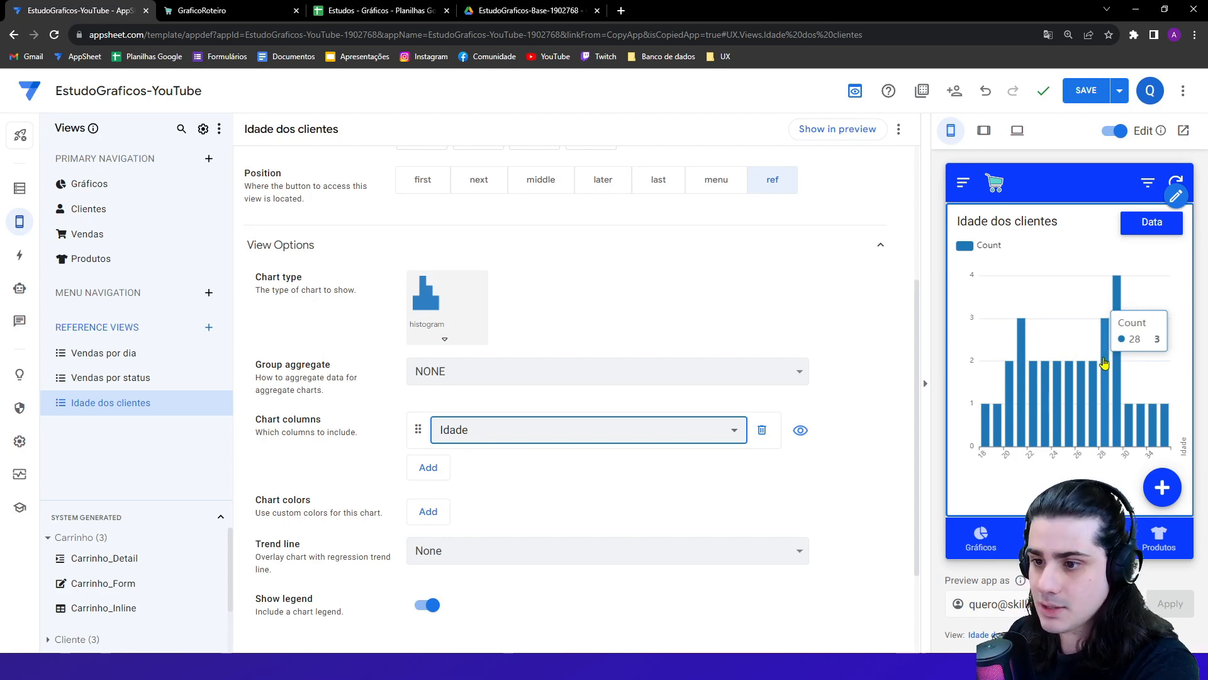
{"action": "mouse_move", "coordinate": [1118, 306]}
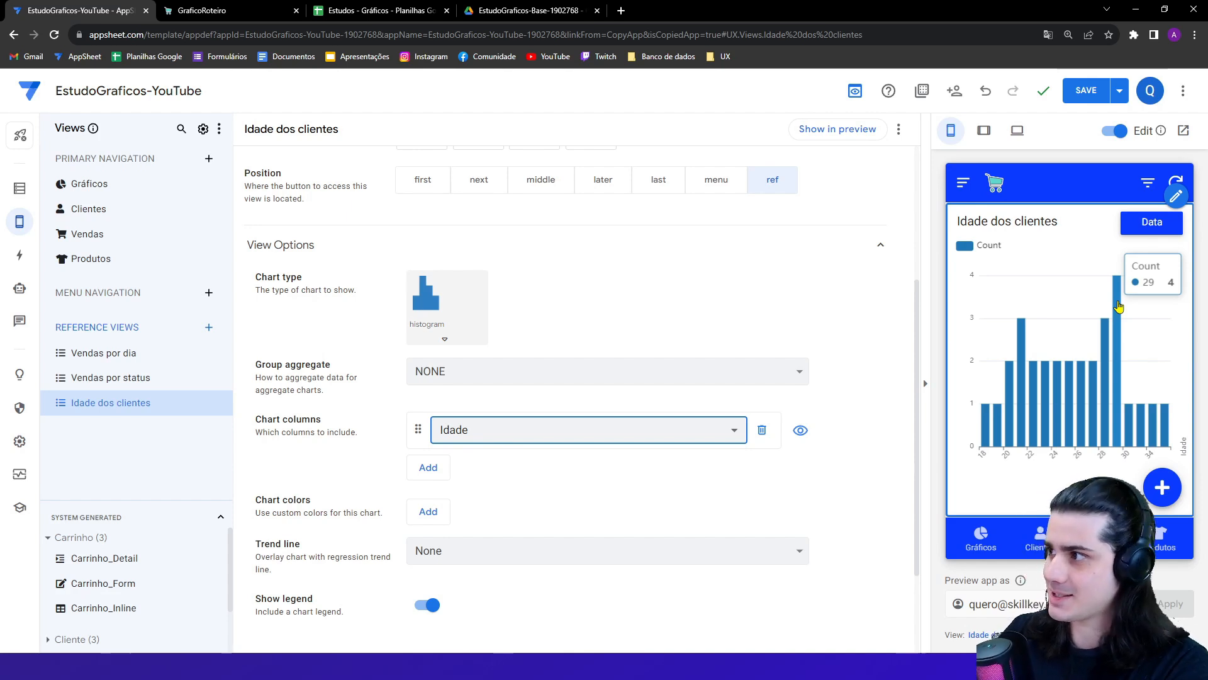
{"action": "left_click", "coordinate": [984, 130]}
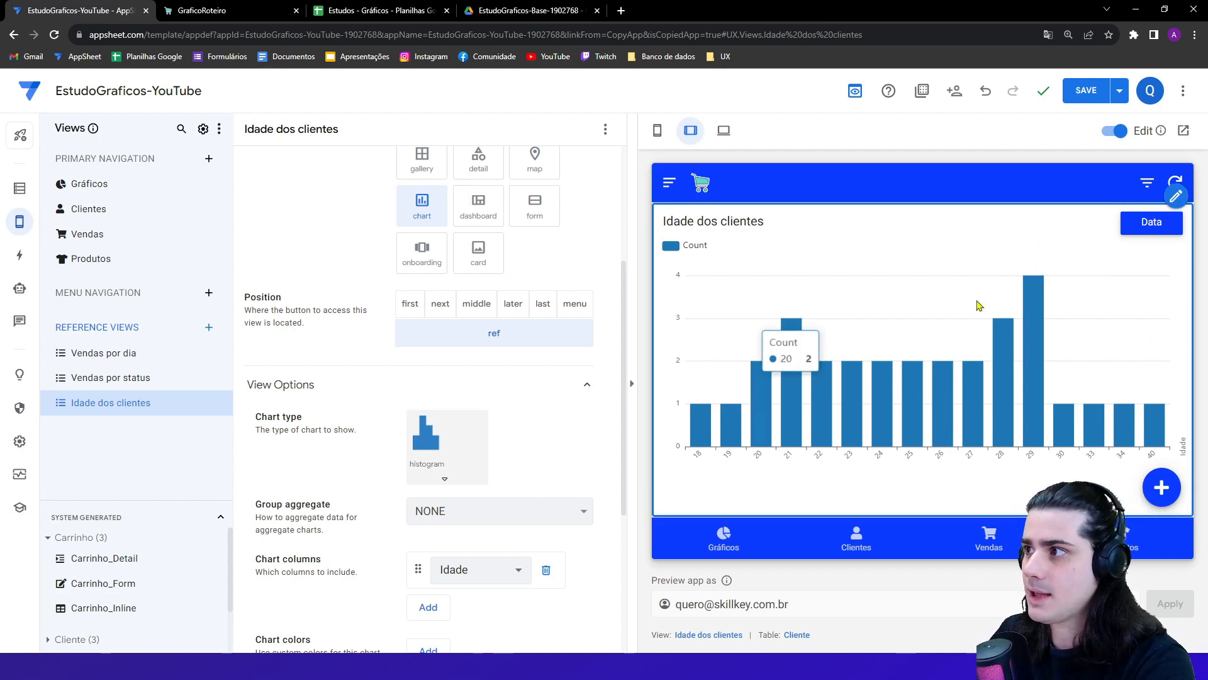
{"action": "left_click", "coordinate": [657, 130]}
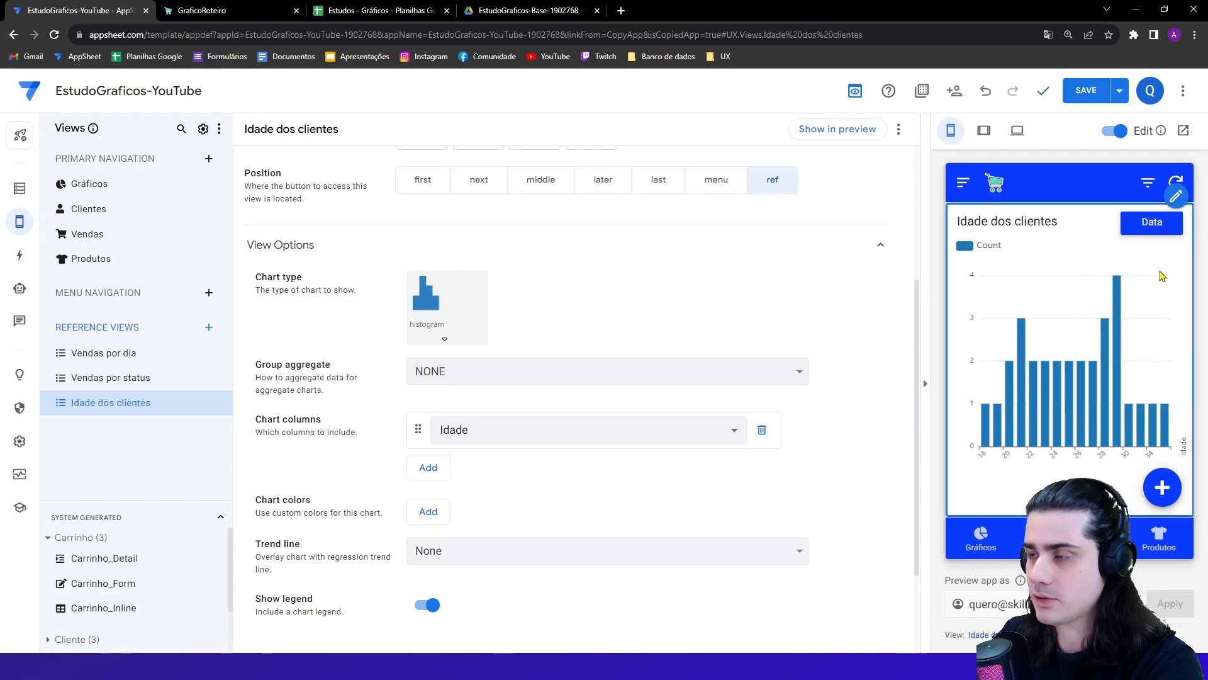
- Change the Idade dos clientes chart type to horizontal histogram and inspect its longest bar
{"action": "left_click", "coordinate": [463, 336]}
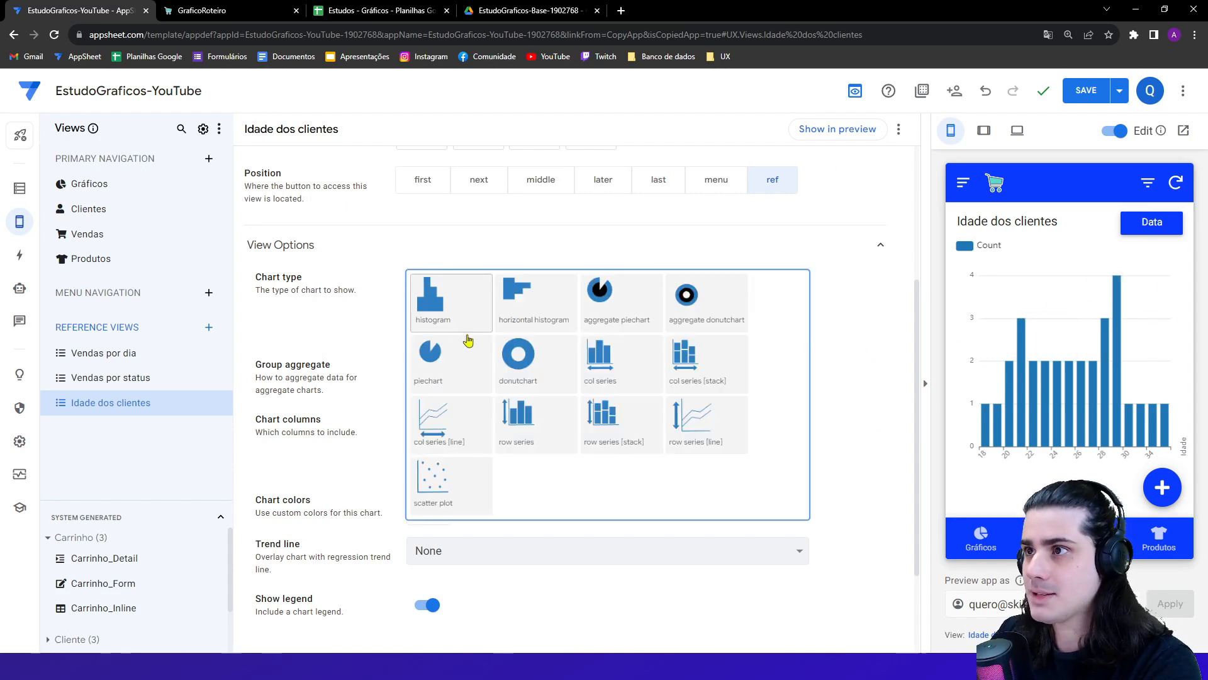
{"action": "left_click", "coordinate": [534, 330]}
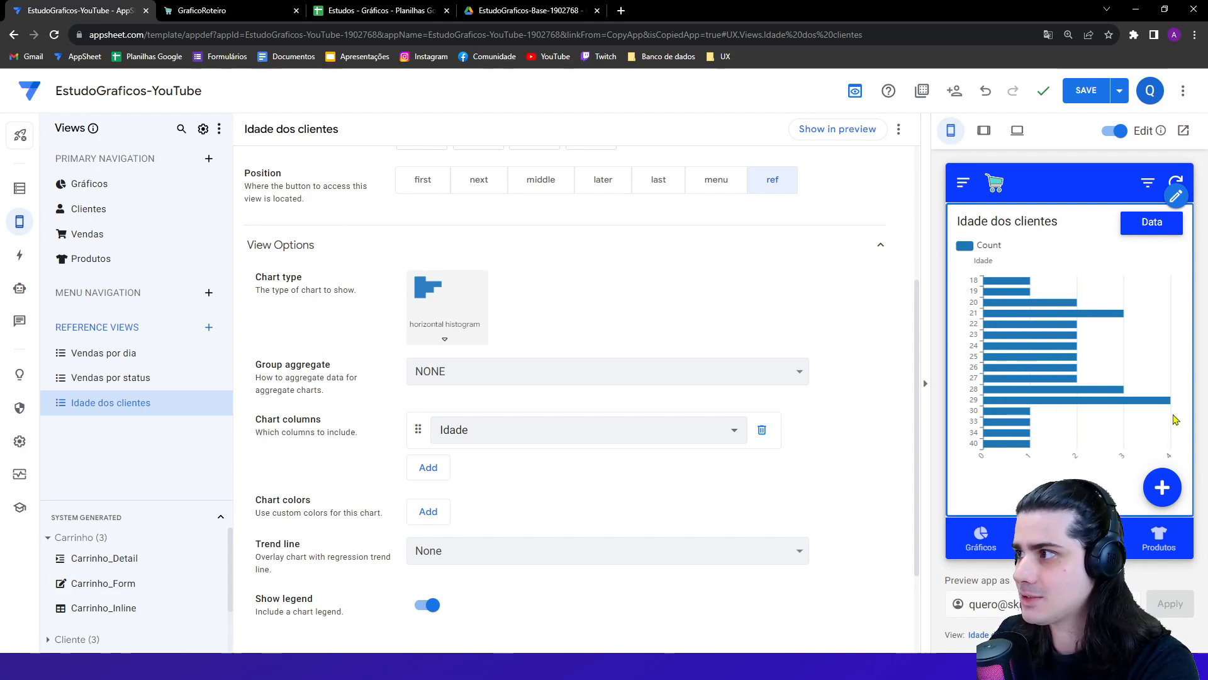
{"action": "mouse_move", "coordinate": [1163, 406]}
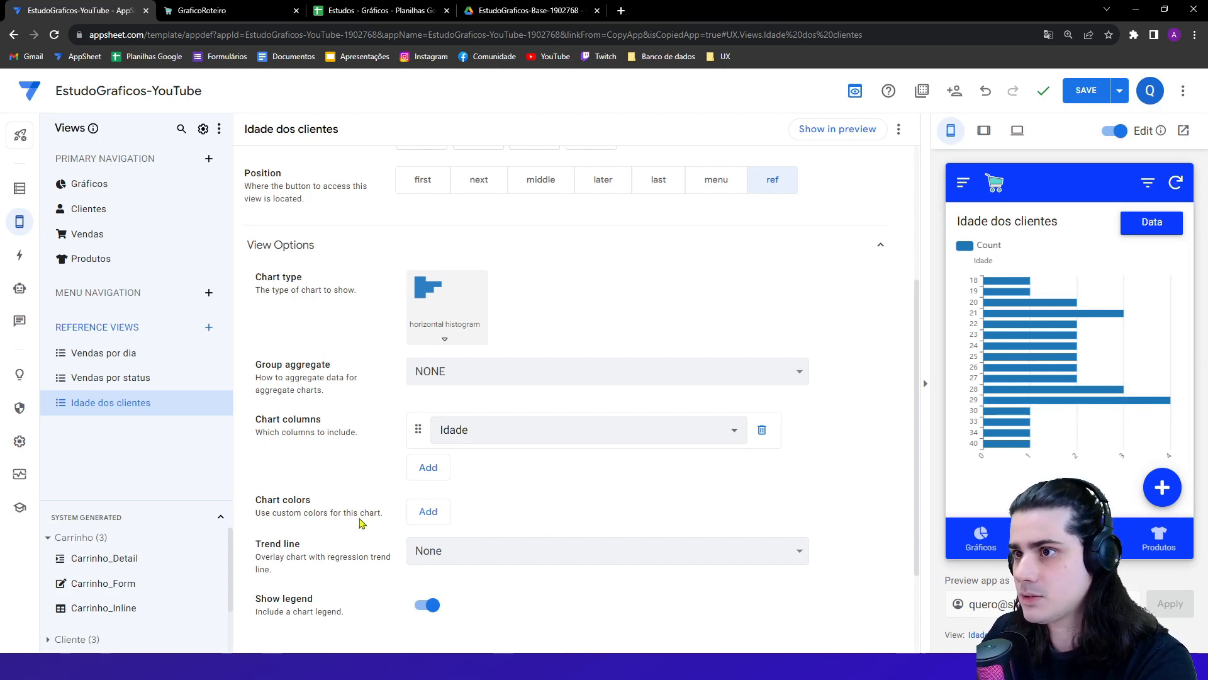
- Add themeMainColor as the custom chart color and turn off the legend of Idade dos clientes
{"action": "scroll", "coordinate": [340, 497], "scroll_direction": "down", "scroll_amount": 1}
{"action": "left_click", "coordinate": [420, 448]}
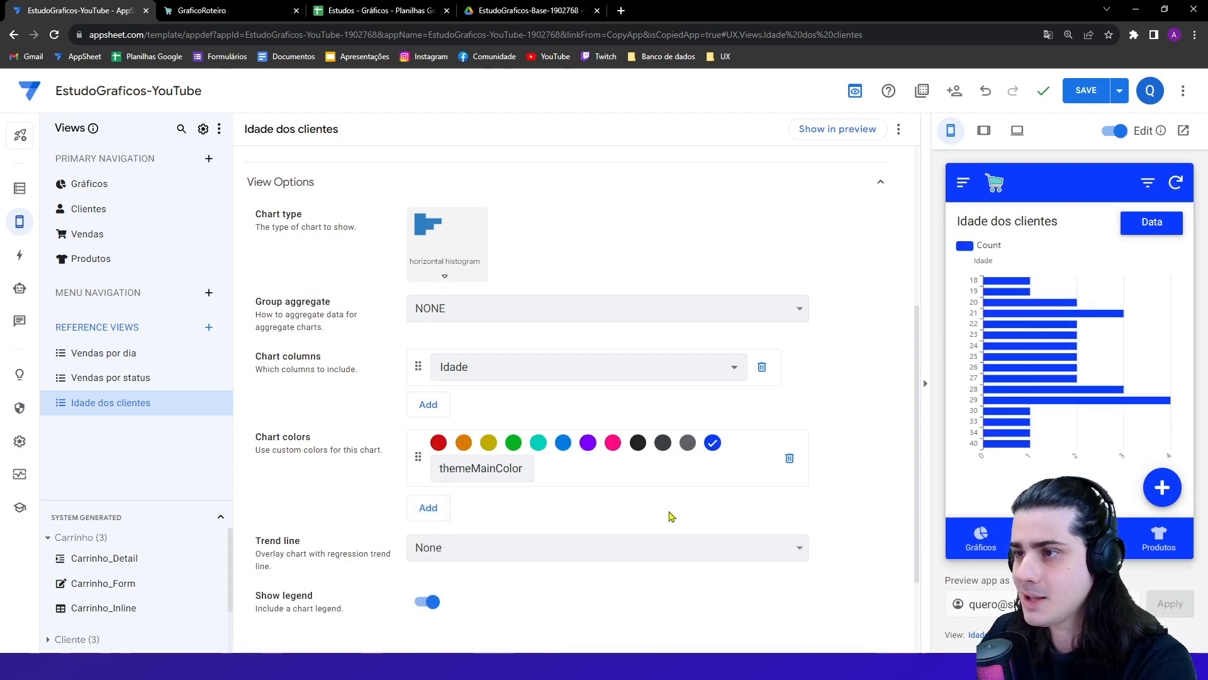
{"action": "scroll", "coordinate": [668, 511], "scroll_direction": "down", "scroll_amount": 1}
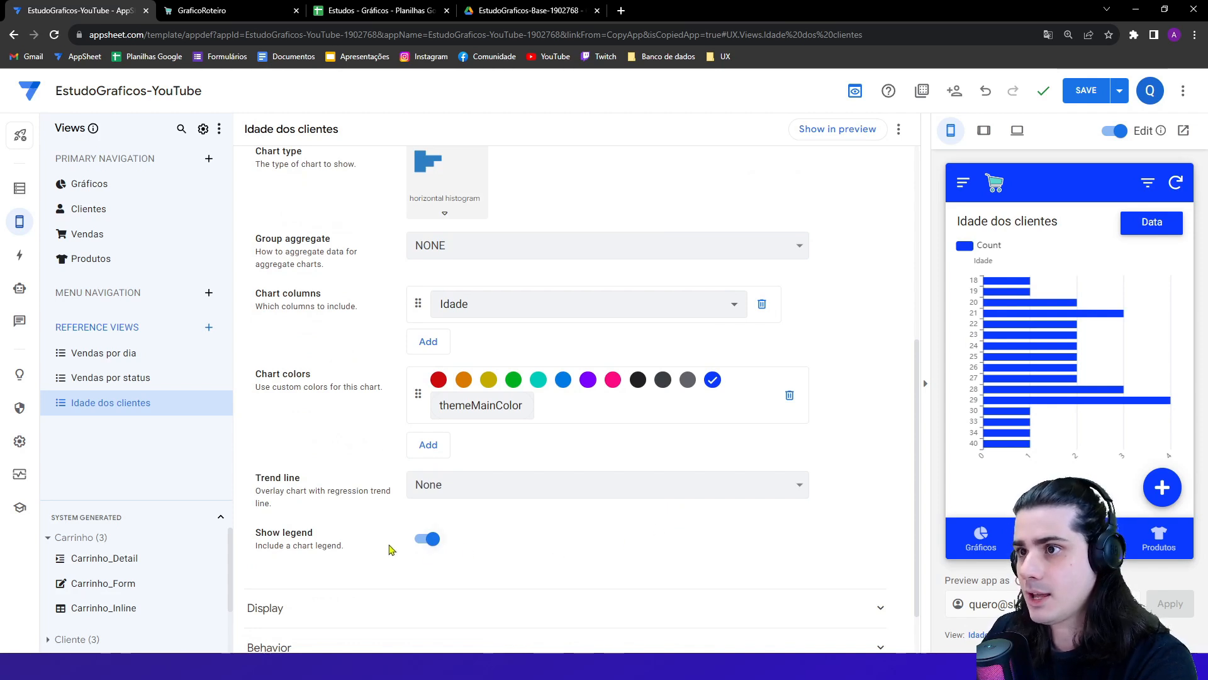
{"action": "left_click", "coordinate": [425, 540]}
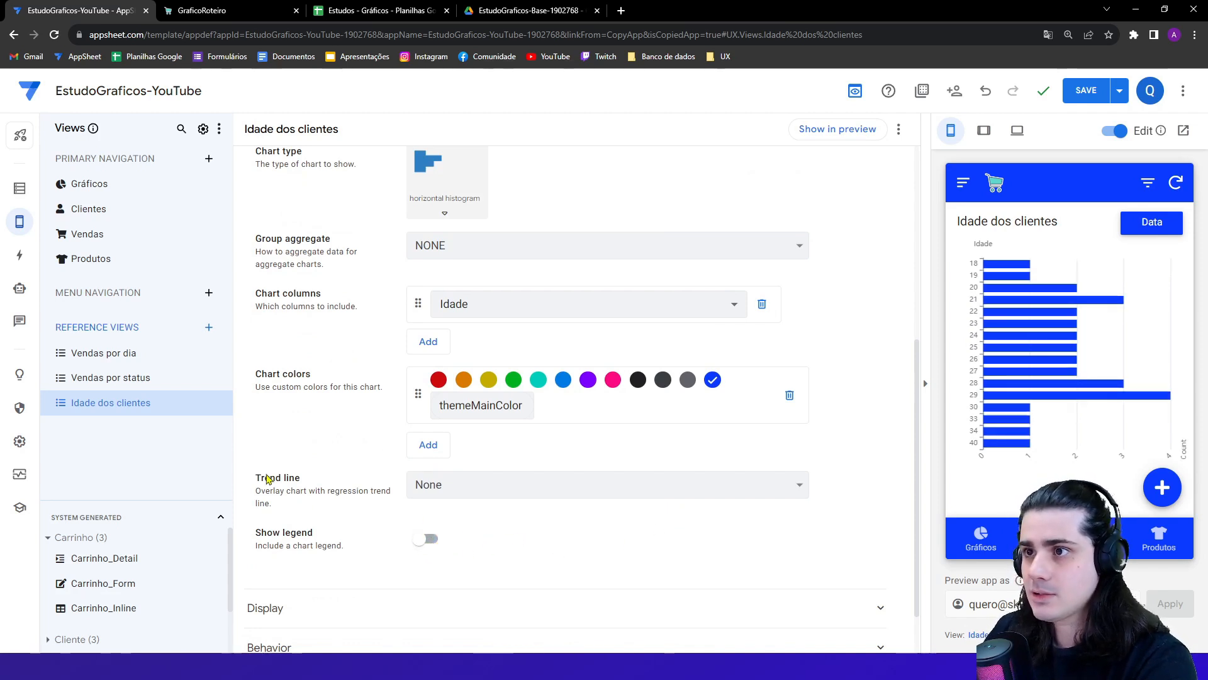
{"action": "left_click_drag", "start_coordinate": [252, 479], "coordinate": [316, 484]}
{"action": "left_click", "coordinate": [317, 484]}
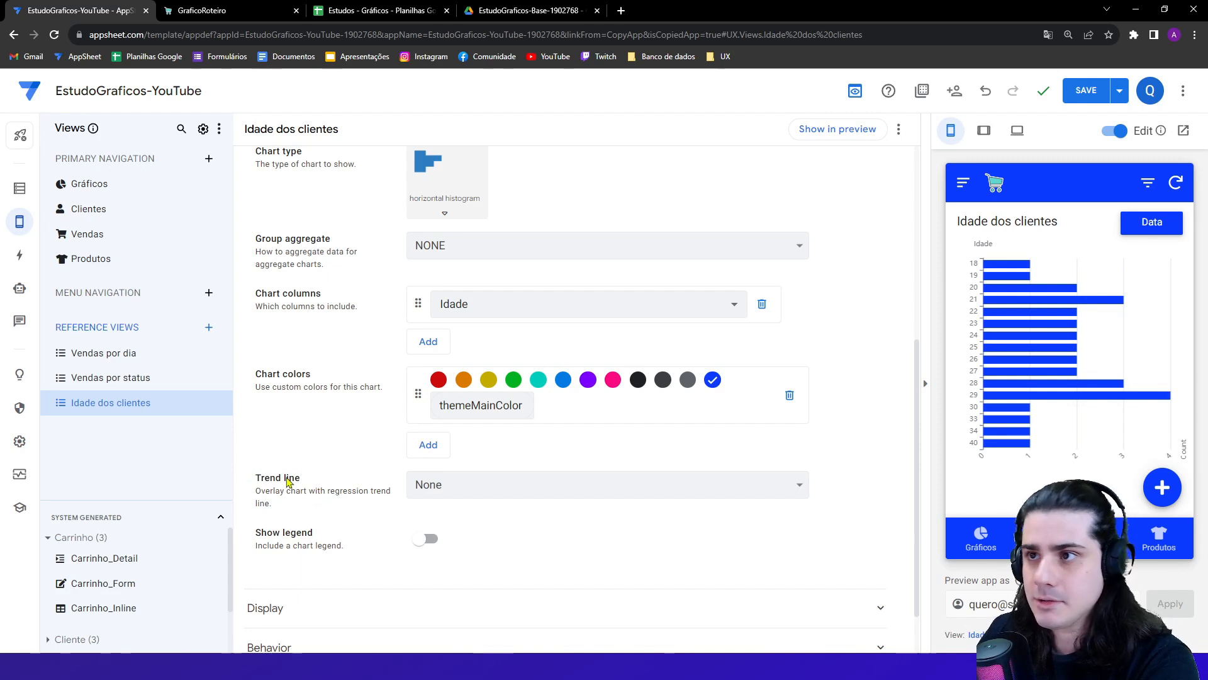
{"action": "triple_click", "coordinate": [288, 480]}
{"action": "left_click", "coordinate": [348, 468]}
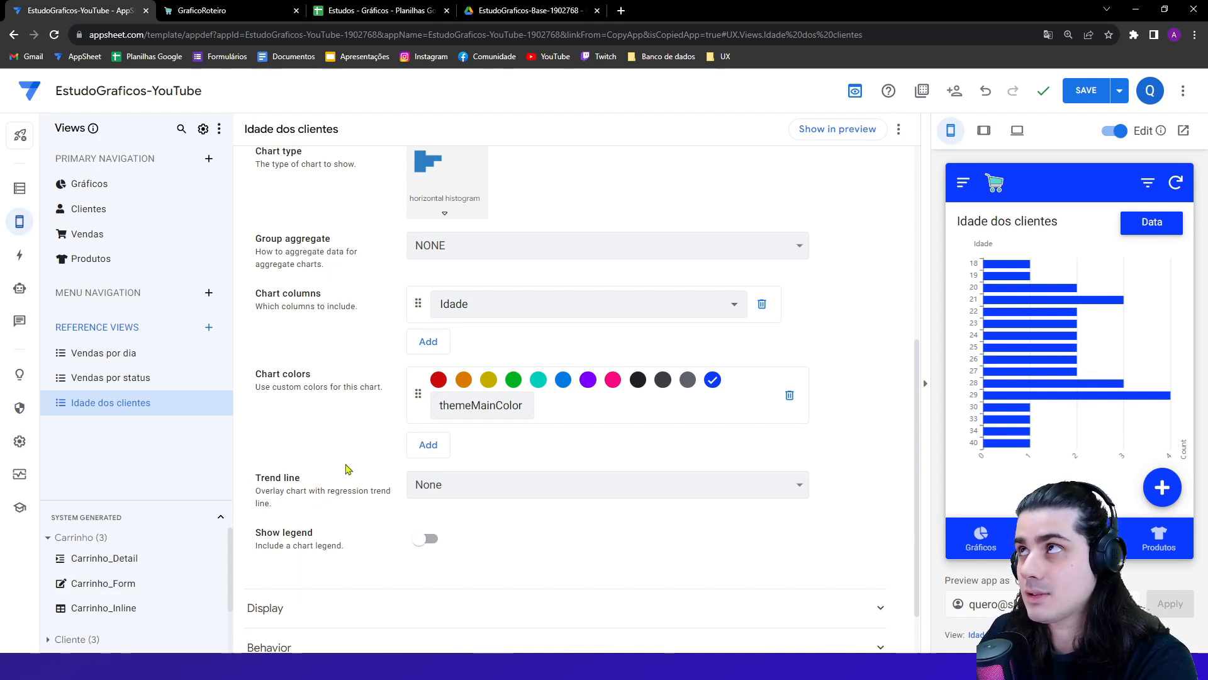
- Try the Linear, Exponential and Logarithmic trend lines on the Idade dos clientes chart and reset the trend line to None
{"action": "left_click", "coordinate": [410, 480]}
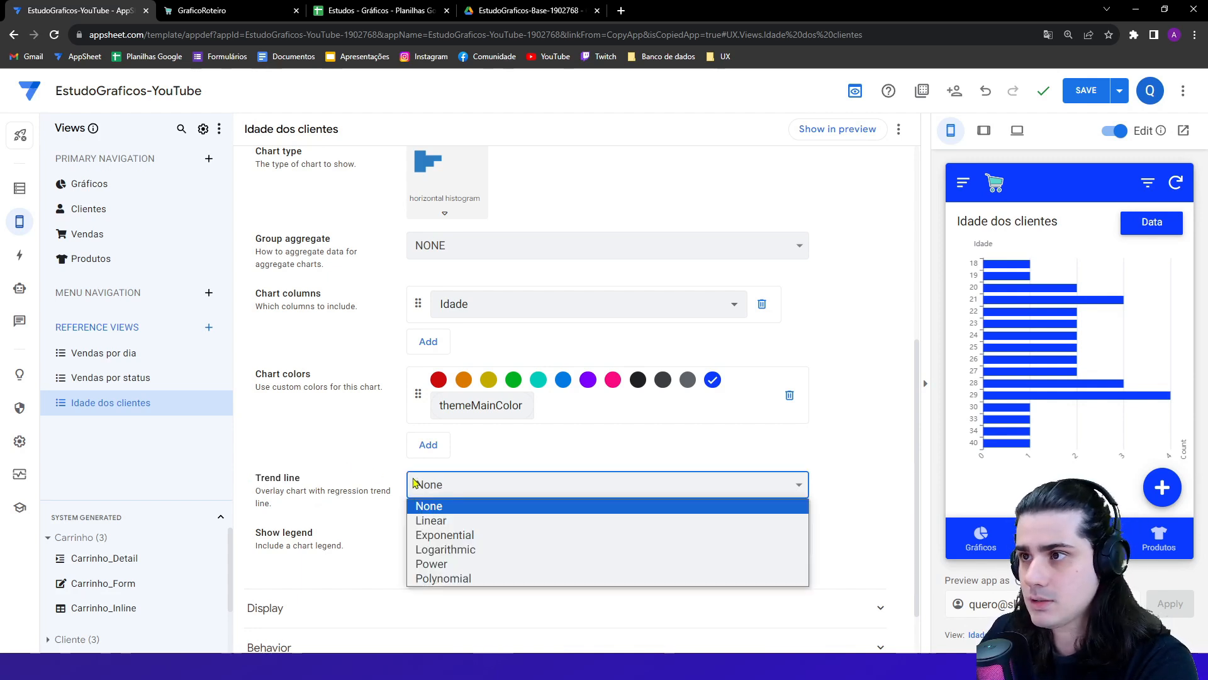
{"action": "left_click", "coordinate": [437, 513]}
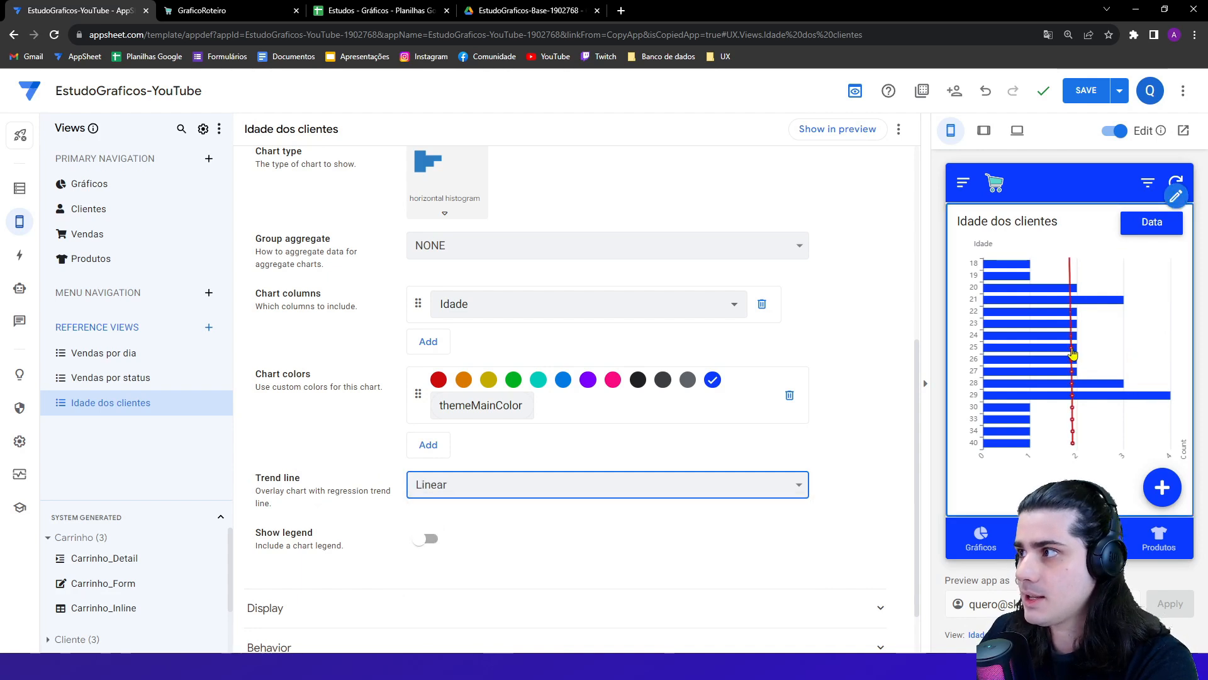
{"action": "mouse_move", "coordinate": [1069, 353]}
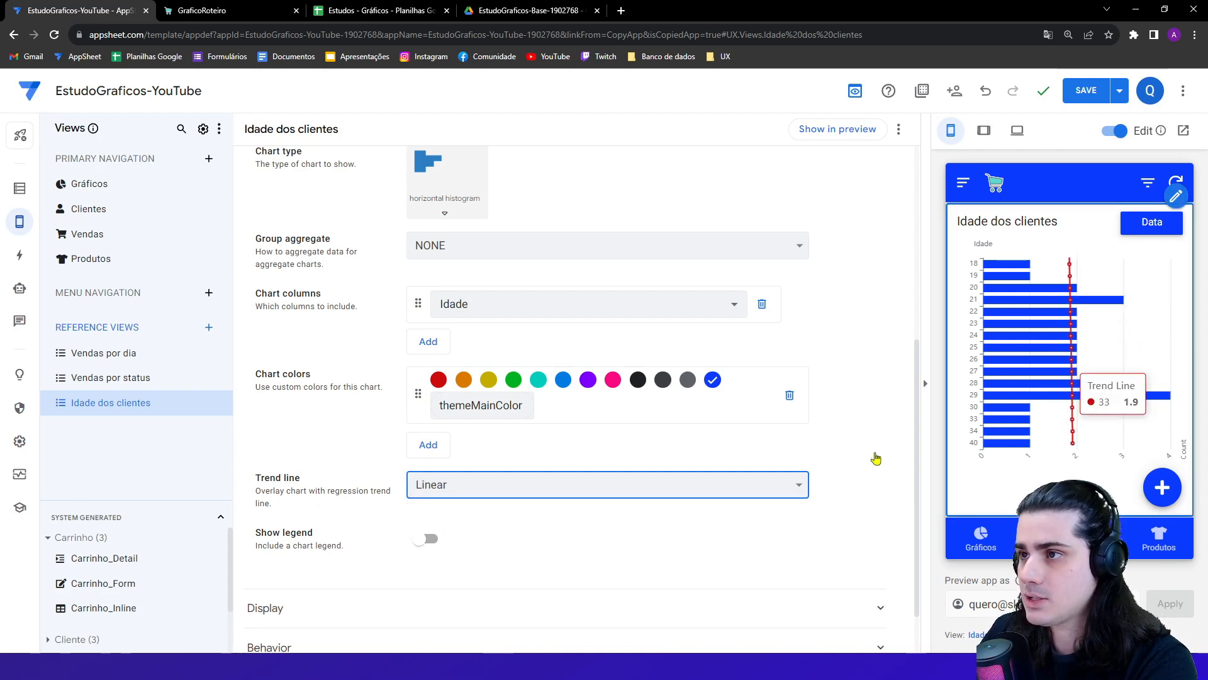
{"action": "left_click", "coordinate": [626, 485]}
{"action": "left_click", "coordinate": [548, 533]}
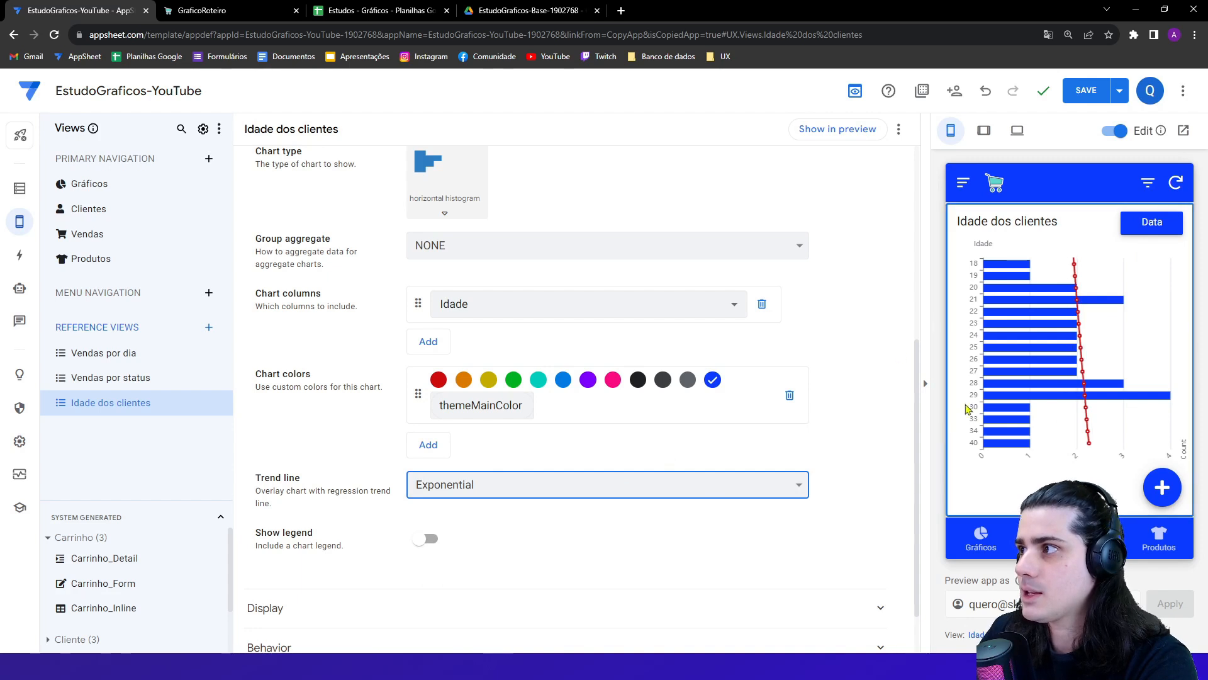
{"action": "left_click", "coordinate": [433, 485]}
{"action": "left_click", "coordinate": [465, 550]}
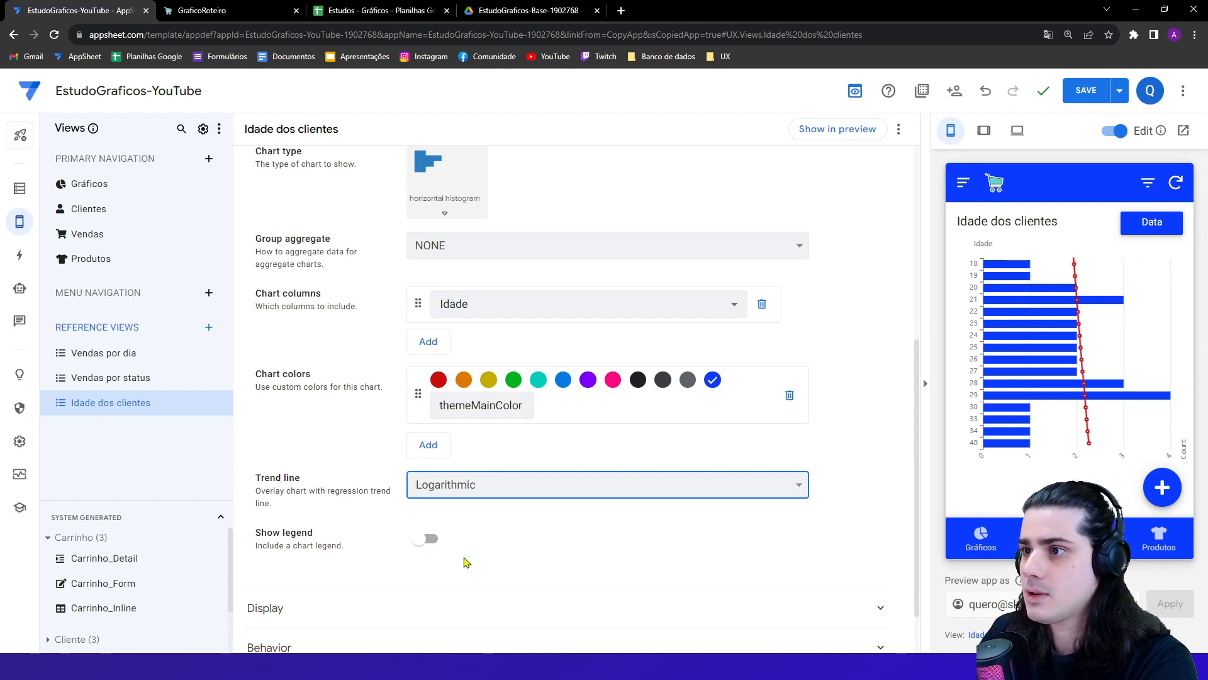
{"action": "left_click", "coordinate": [503, 490]}
{"action": "left_click", "coordinate": [494, 505]}
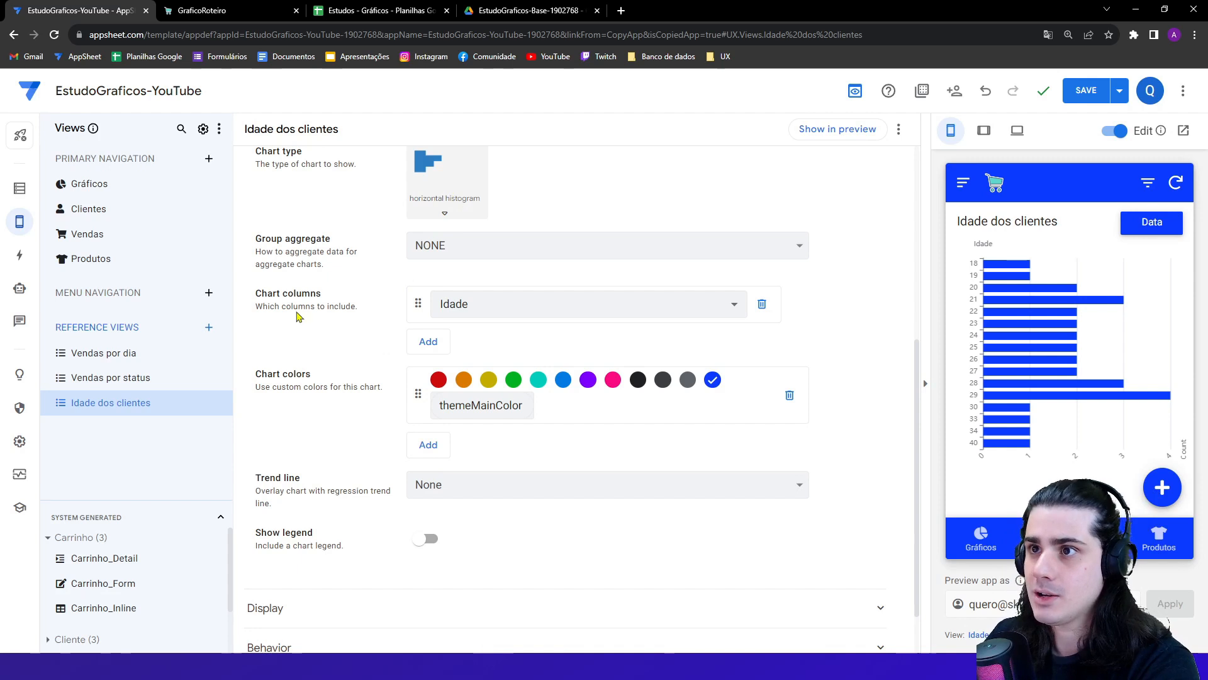
- Add Idade dos clientes as a view entry of the Gráficos dashboard and check the layout in the tablet preview
{"action": "left_click", "coordinate": [136, 387]}
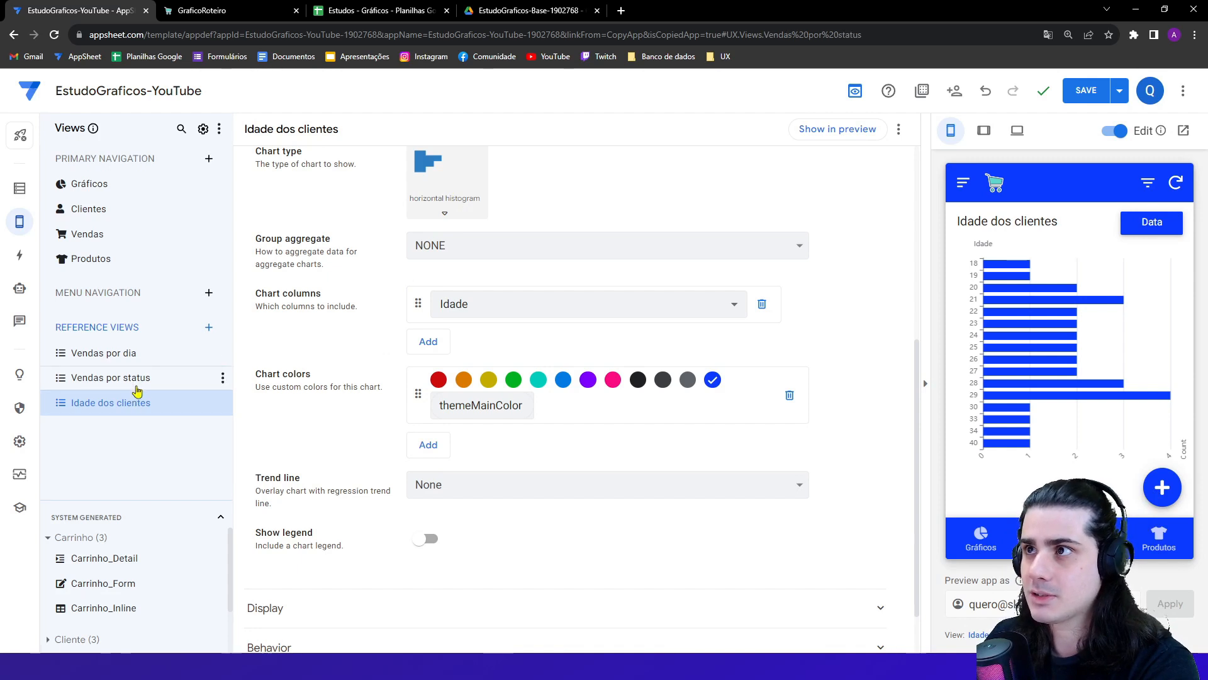
{"action": "left_click", "coordinate": [217, 355]}
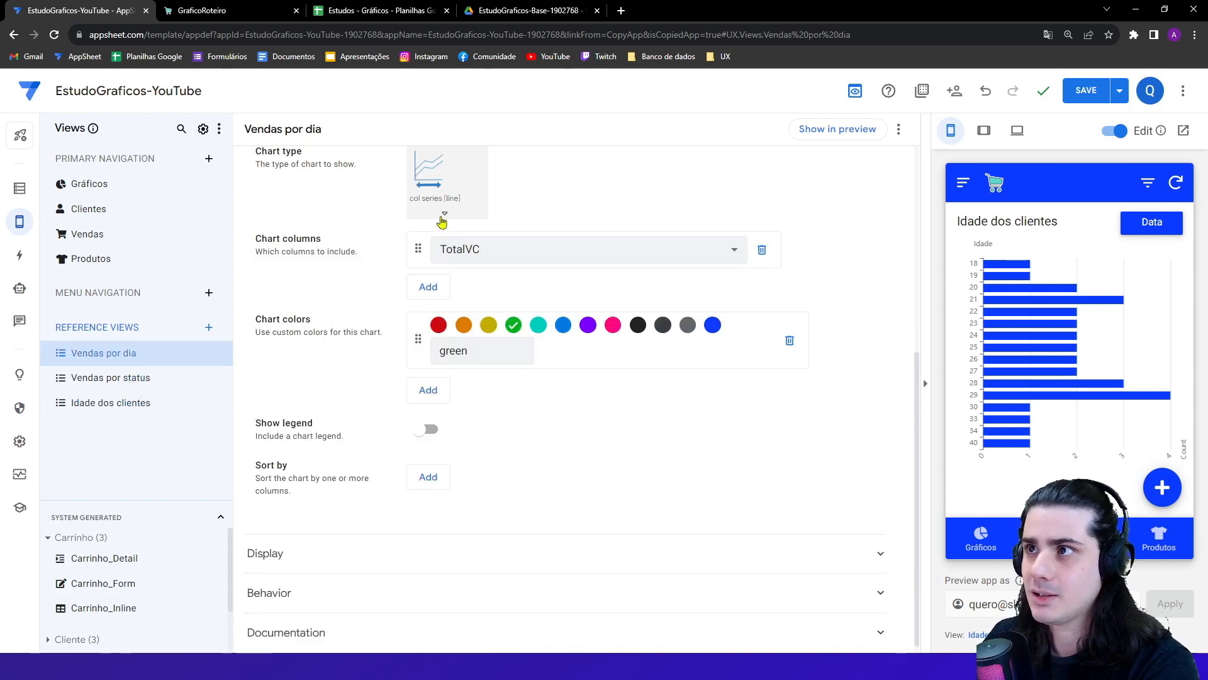
{"action": "left_click", "coordinate": [116, 189]}
{"action": "left_click", "coordinate": [425, 320]}
{"action": "left_click", "coordinate": [459, 313]}
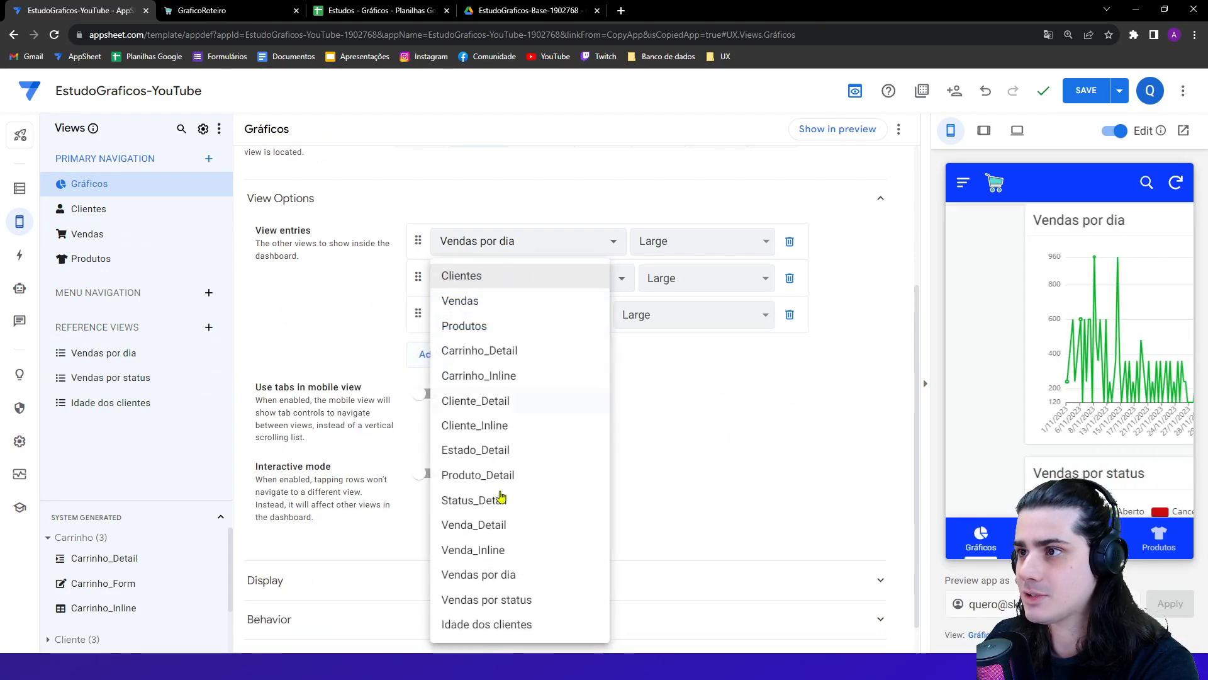
{"action": "left_click", "coordinate": [505, 624]}
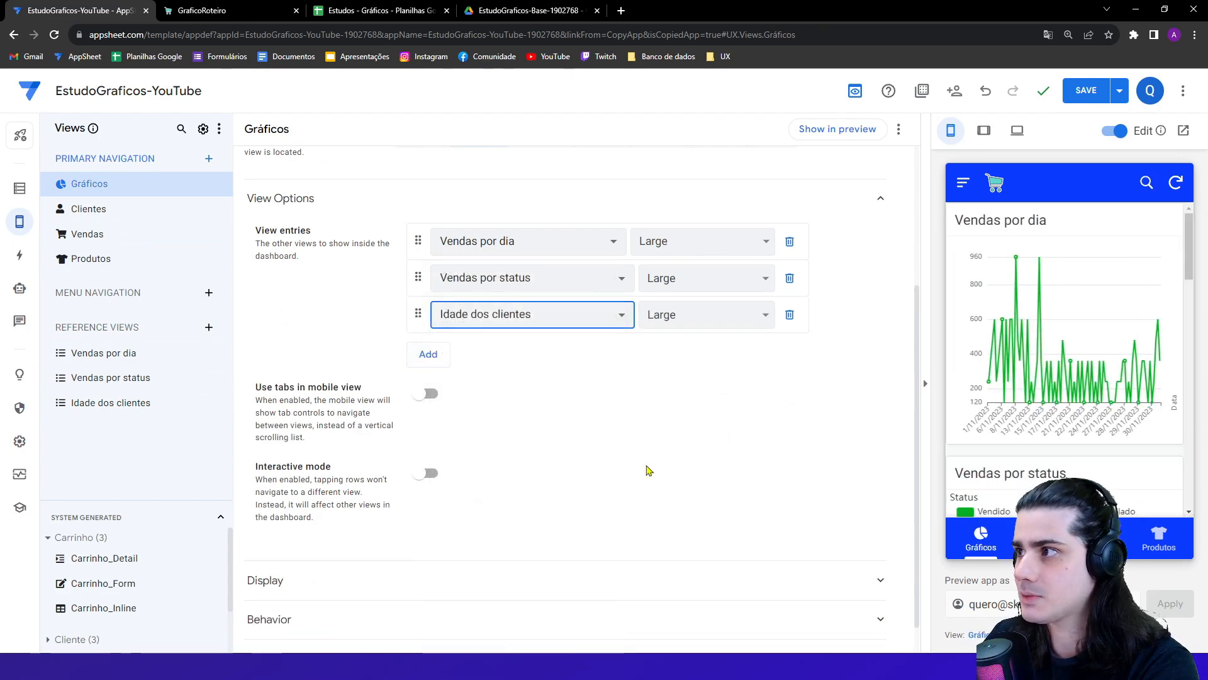
{"action": "left_click", "coordinate": [985, 135]}
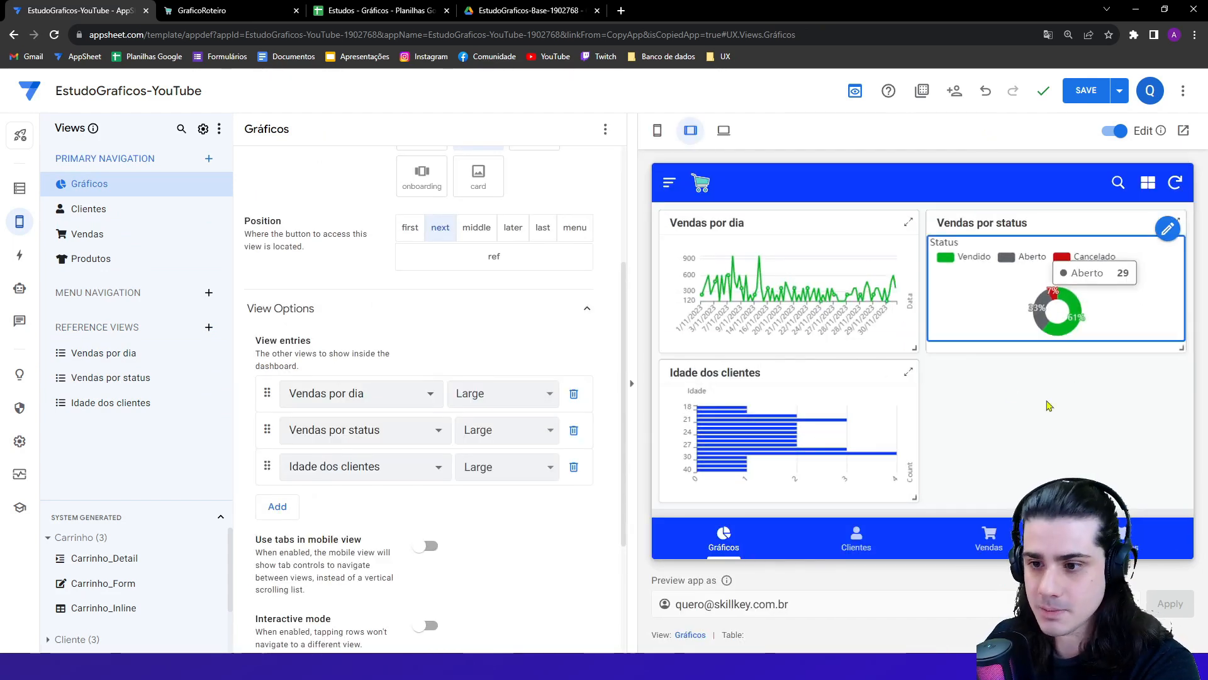
{"action": "left_click", "coordinate": [659, 132]}
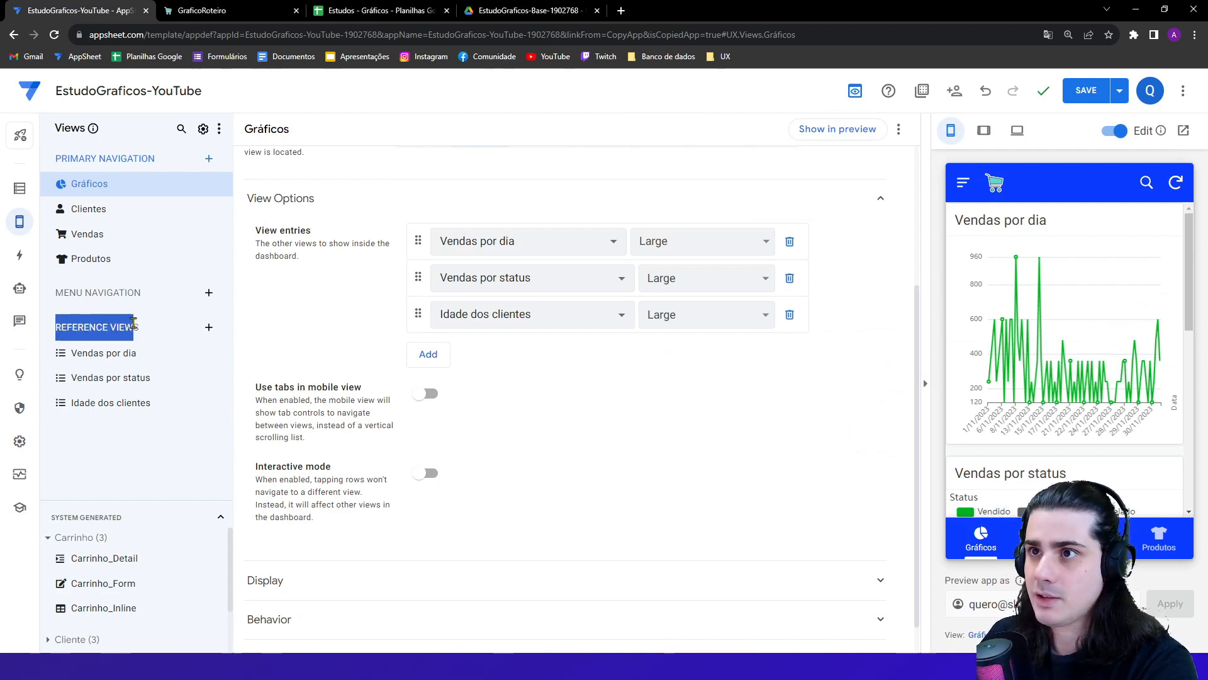
- Create a new reference view from scratch and open its view name for editing
{"action": "left_click", "coordinate": [207, 327]}
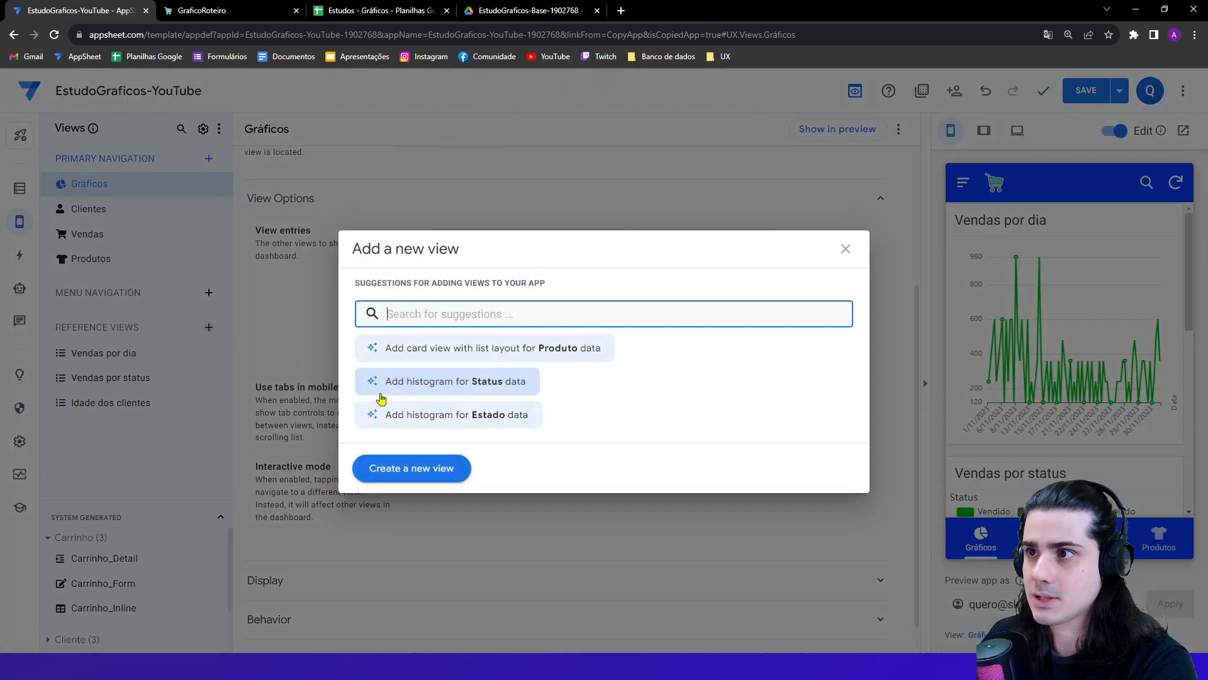
{"action": "left_click", "coordinate": [390, 467]}
{"action": "scroll", "coordinate": [344, 421], "scroll_direction": "up", "scroll_amount": 4}
{"action": "triple_click", "coordinate": [455, 191]}
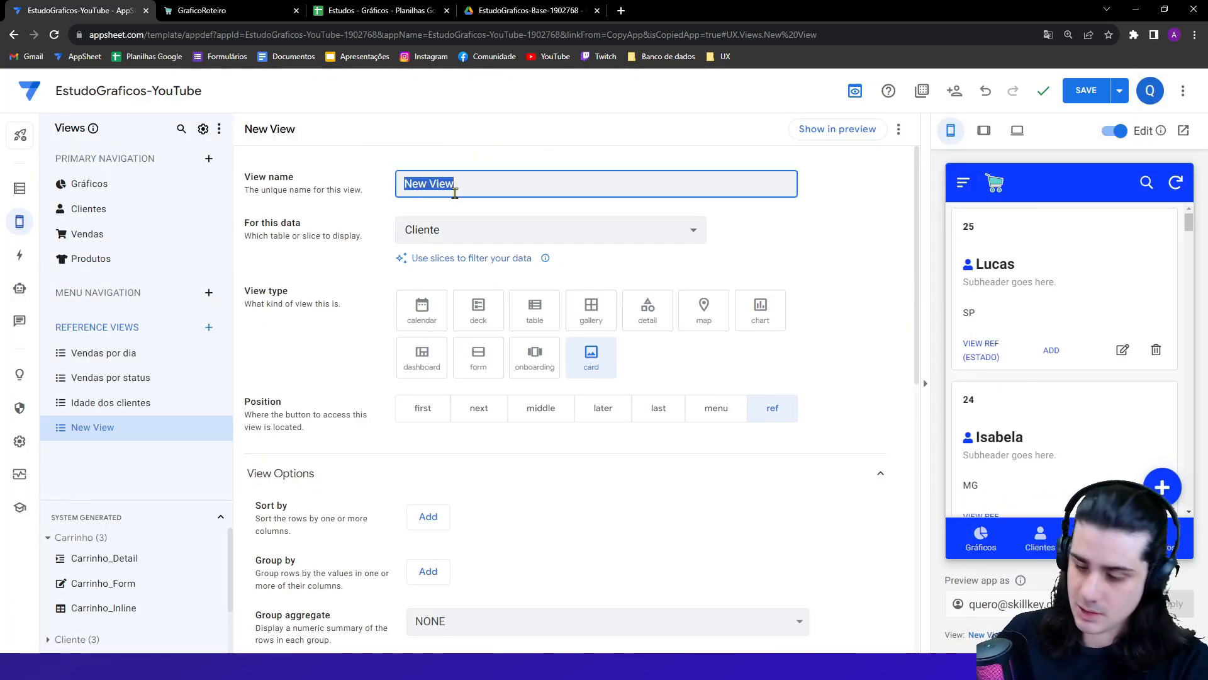
- Name the new Cliente view "Localização dos clientes" and make it a chart view
{"action": "type", "text": "Localiza"}
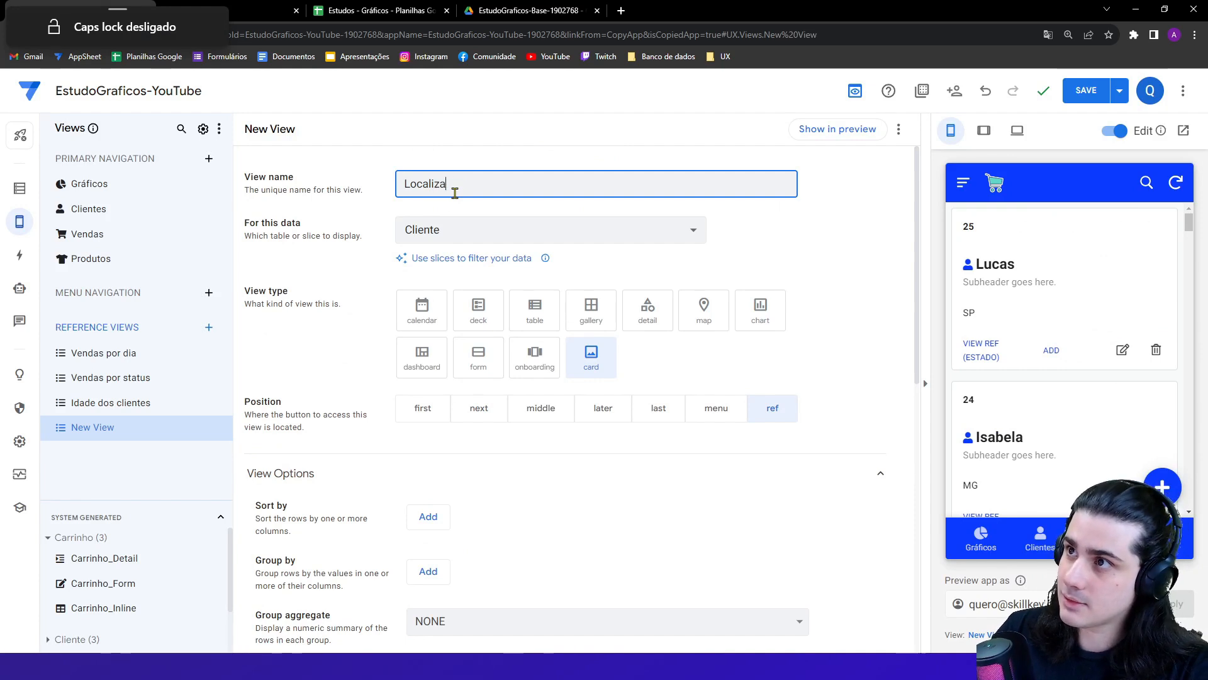
{"action": "type", "text": "ção dos clientes"}
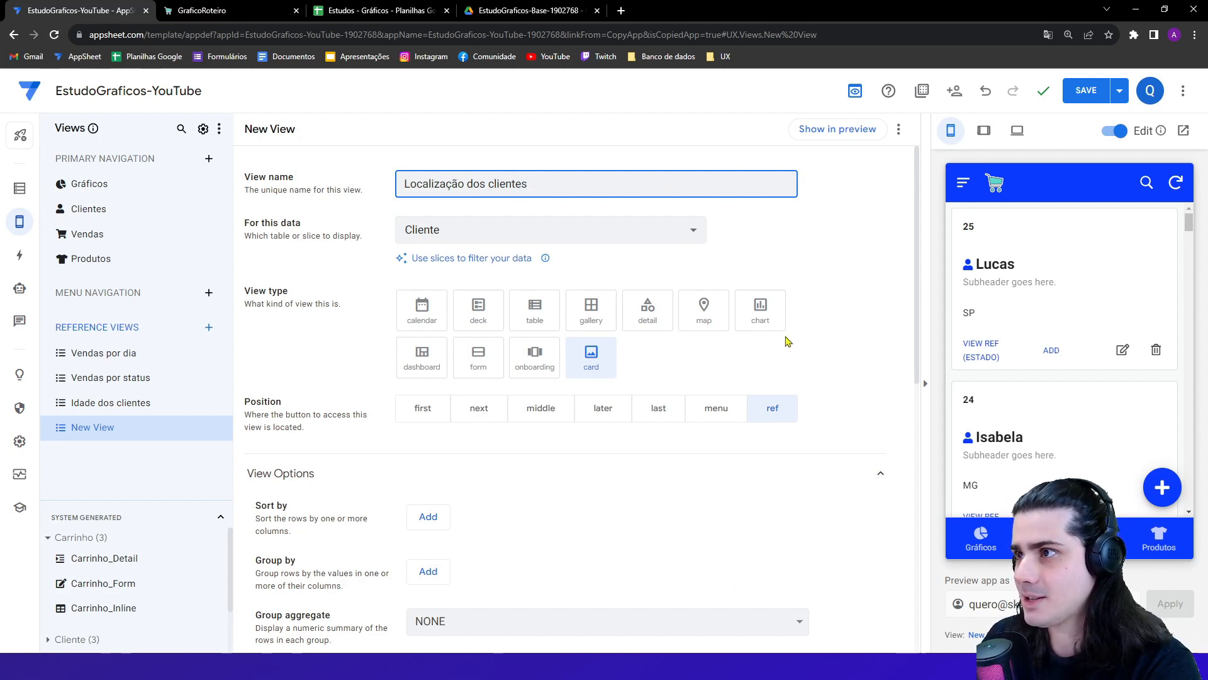
{"action": "left_click", "coordinate": [757, 321]}
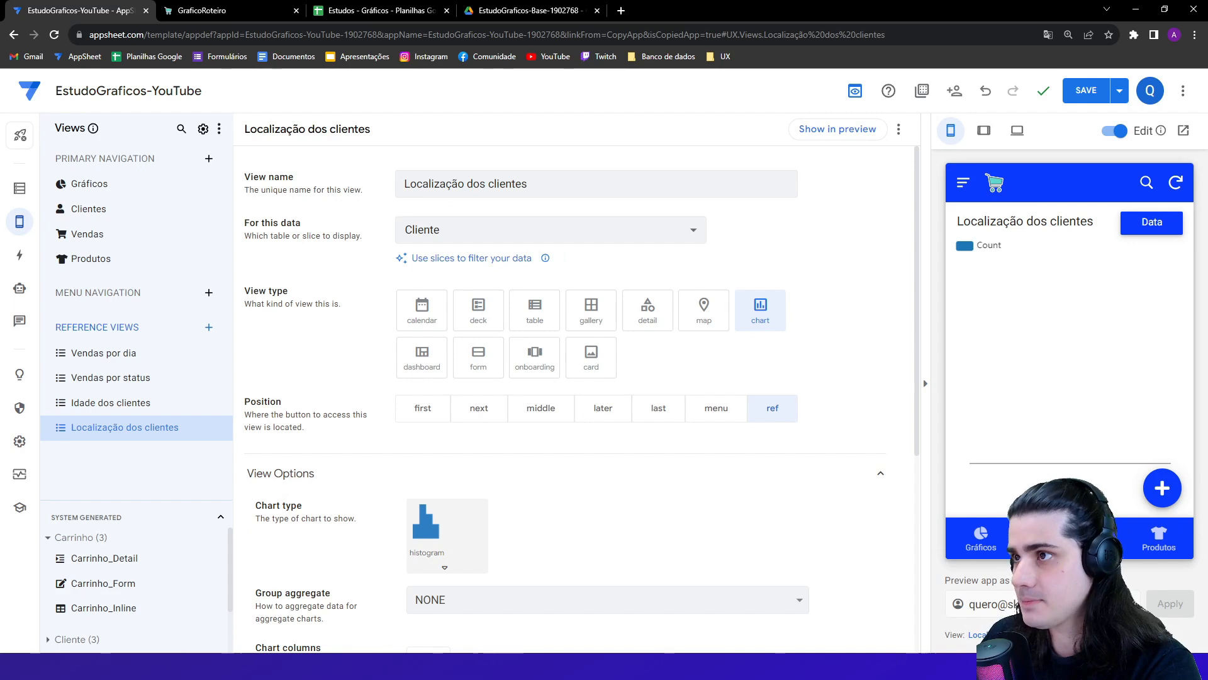
- Set the chart type to horizontal histogram and add Estado as the chart column
{"action": "left_click", "coordinate": [429, 522]}
{"action": "left_click", "coordinate": [499, 534]}
{"action": "scroll", "coordinate": [327, 516], "scroll_direction": "down", "scroll_amount": 3}
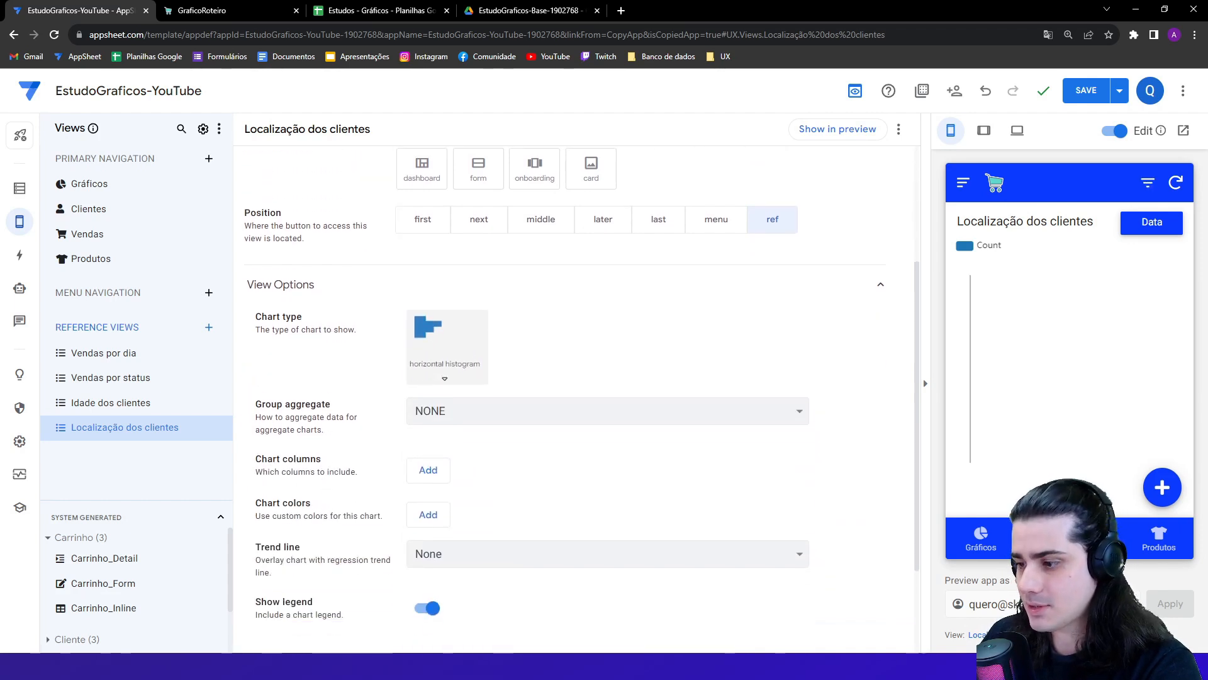
{"action": "left_click", "coordinate": [428, 470]}
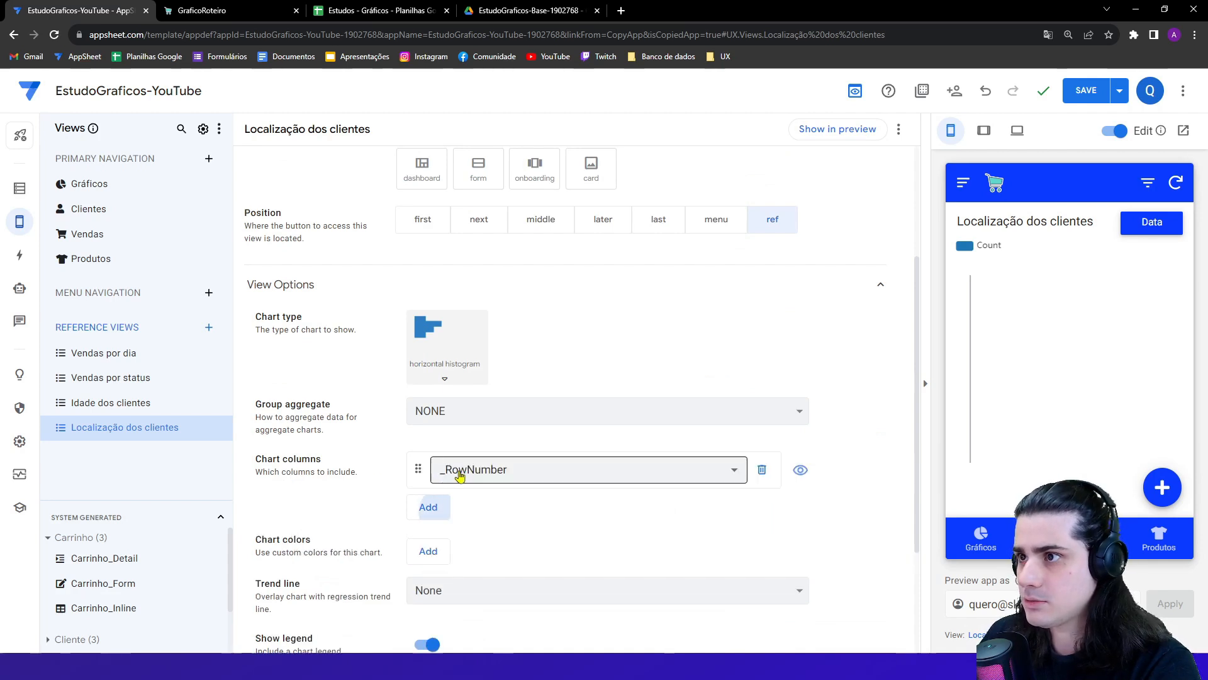
{"action": "left_click", "coordinate": [459, 470]}
{"action": "left_click", "coordinate": [467, 579]}
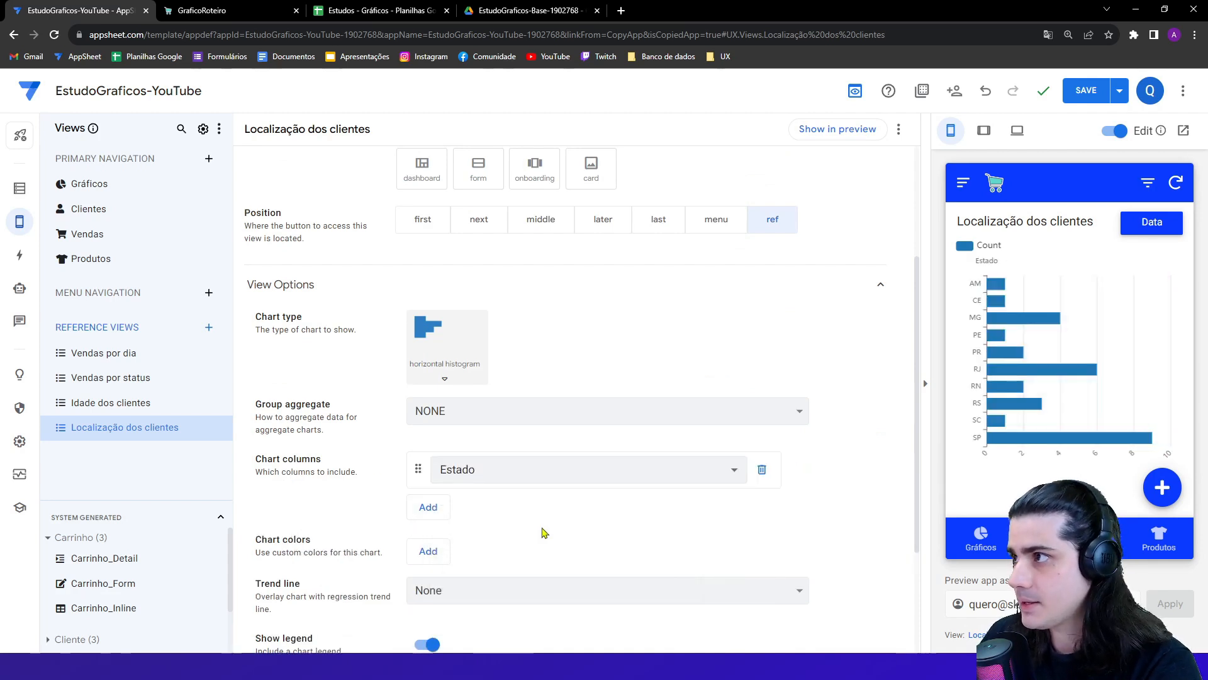
- Turn off the legend of the Localização dos clientes chart
{"action": "scroll", "coordinate": [552, 543], "scroll_direction": "down", "scroll_amount": 1}
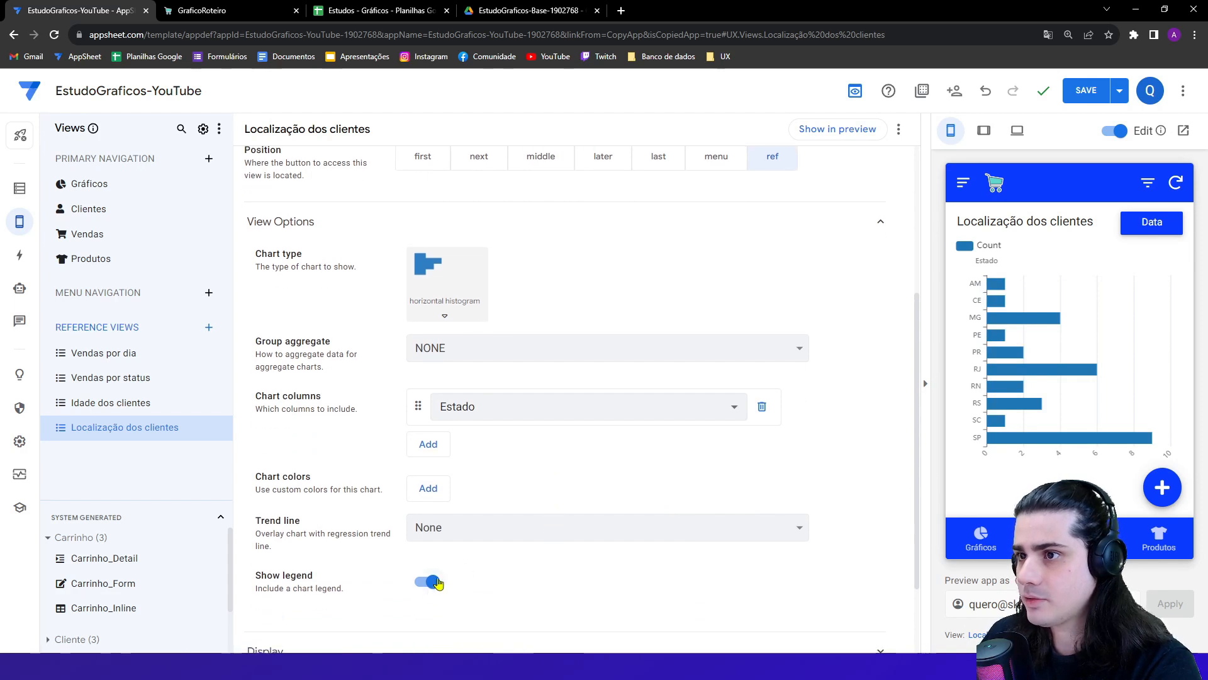
{"action": "double_click", "coordinate": [297, 576]}
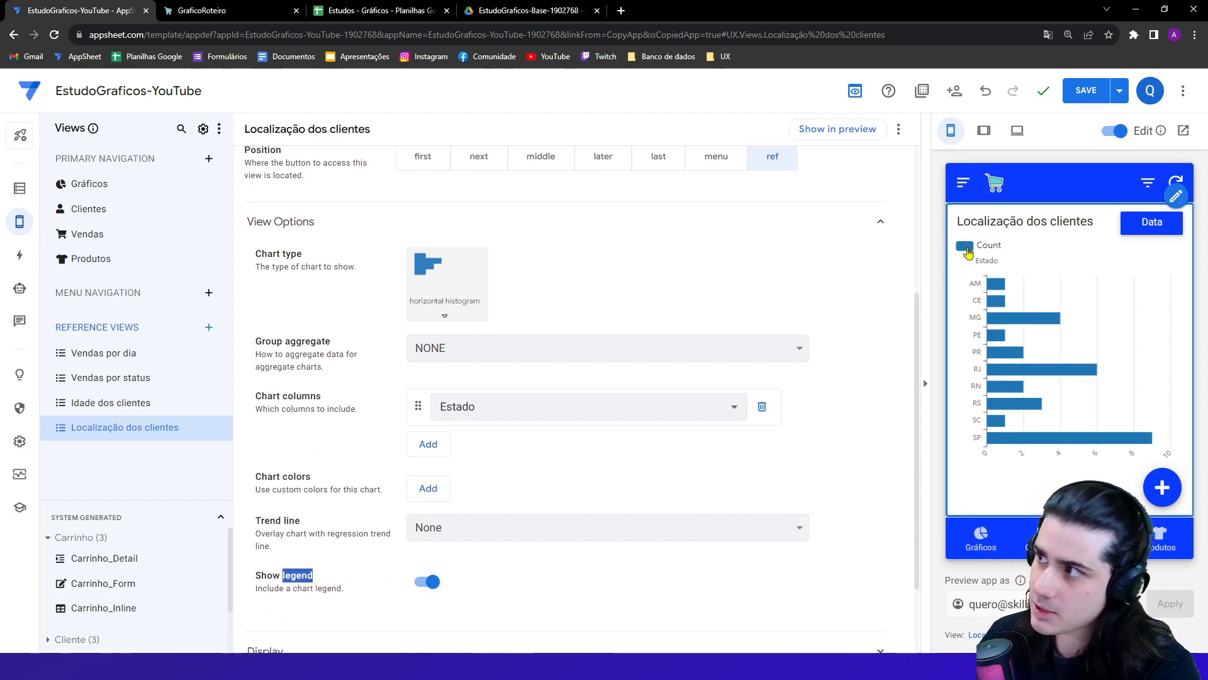
{"action": "left_click", "coordinate": [440, 583]}
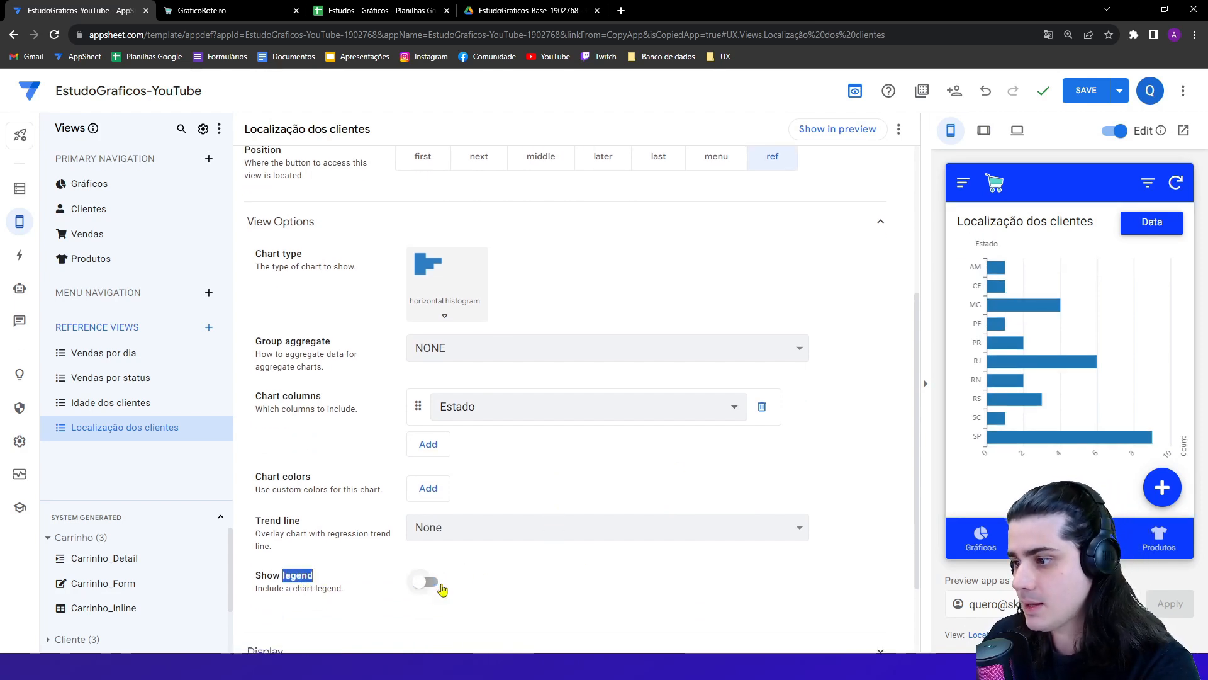
{"action": "left_click", "coordinate": [497, 461]}
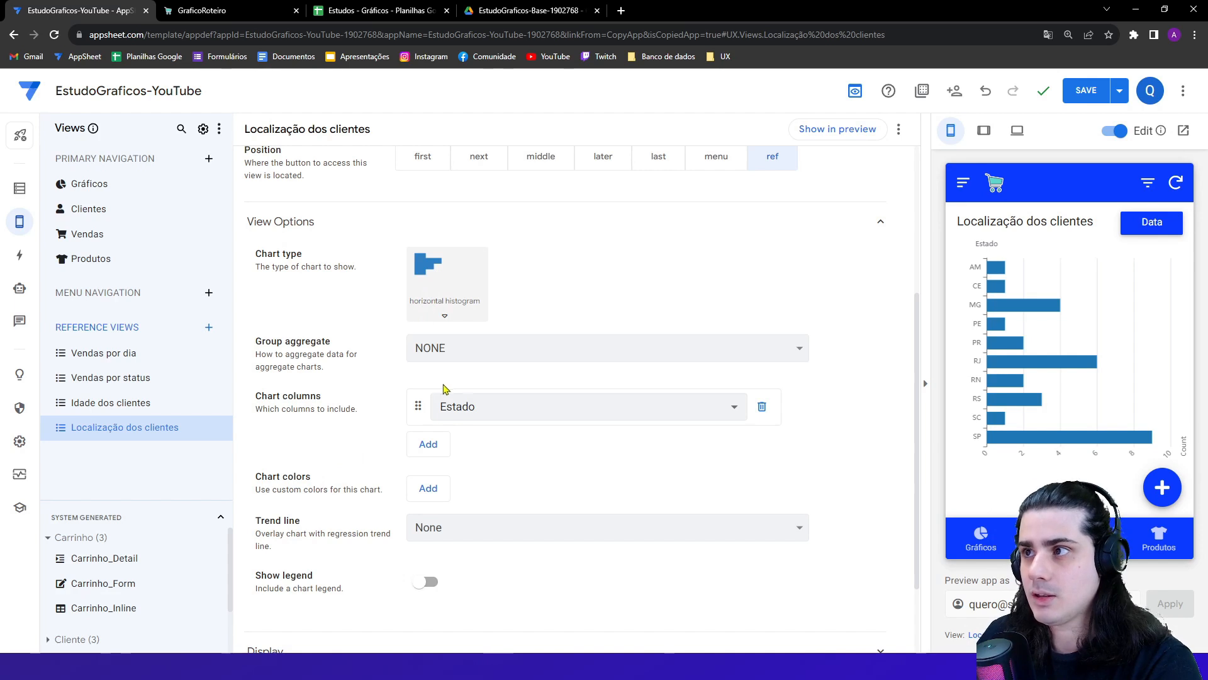
- Examine the bars of the client location chart in the phone and tablet previews
{"action": "mouse_move", "coordinate": [993, 272]}
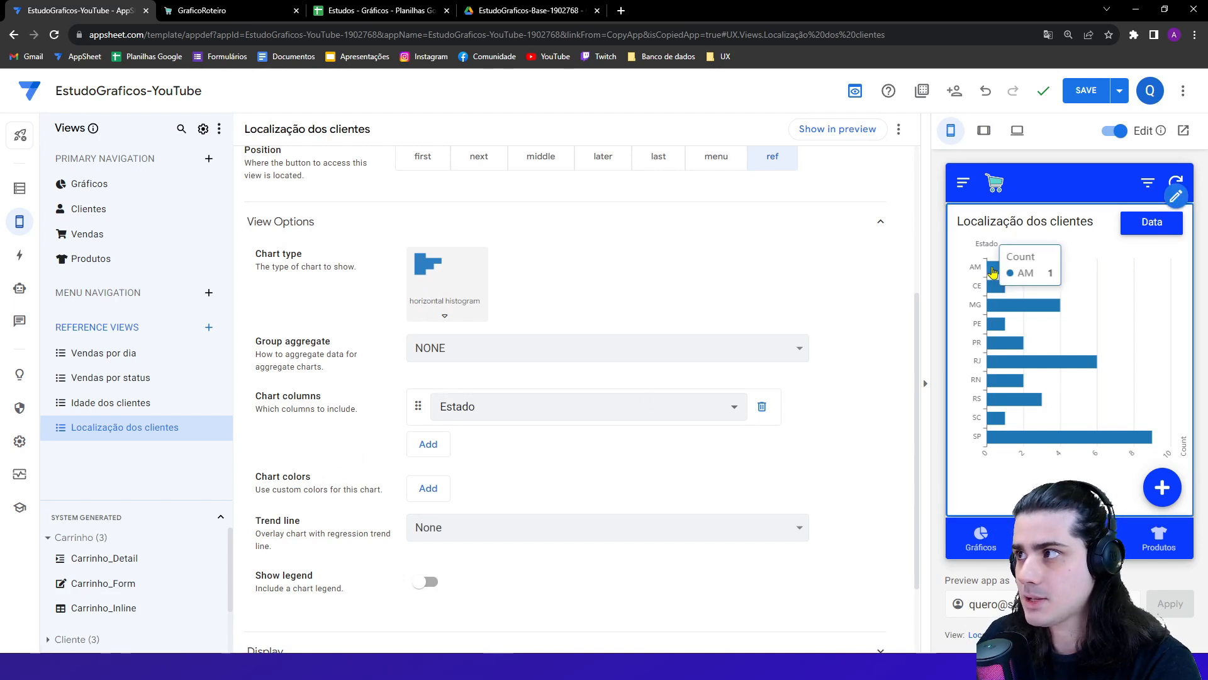
{"action": "mouse_move", "coordinate": [1023, 442]}
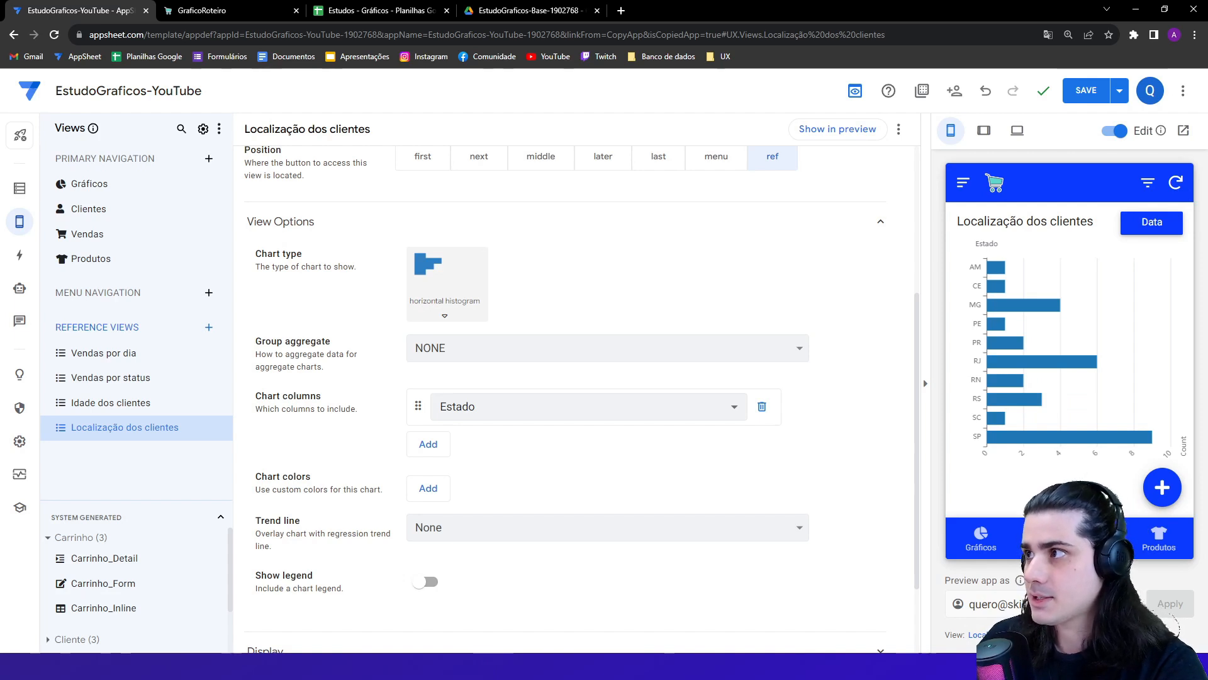
{"action": "left_click", "coordinate": [984, 130]}
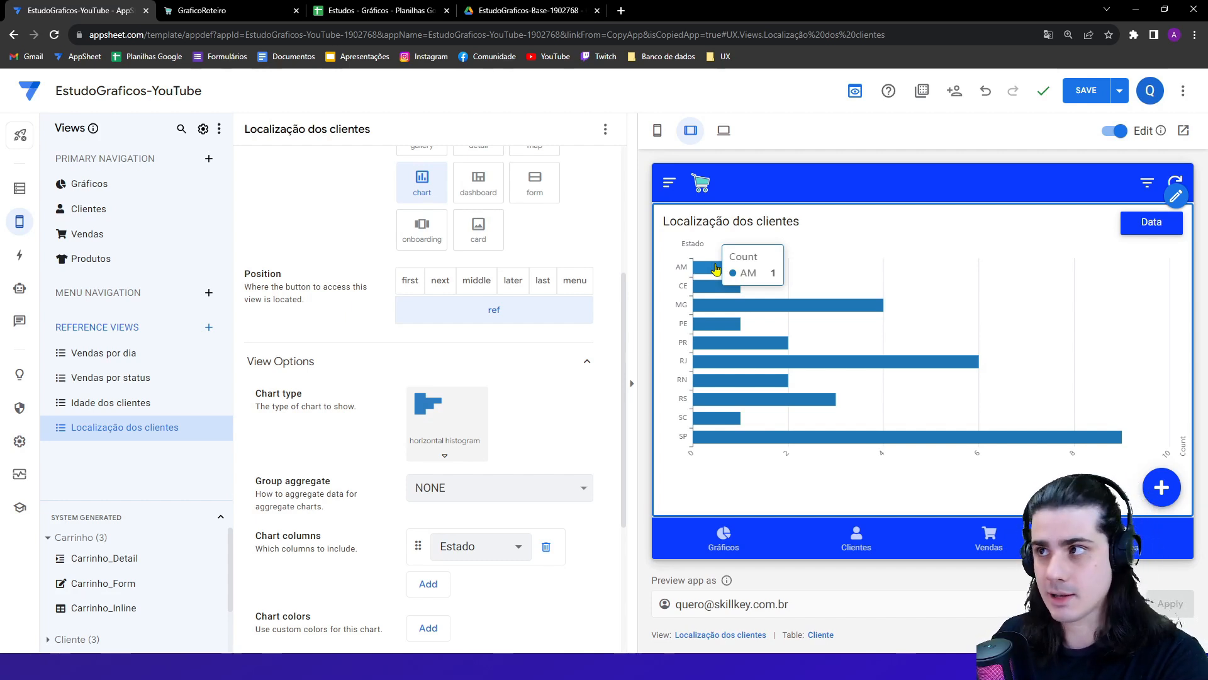
{"action": "left_click", "coordinate": [658, 130]}
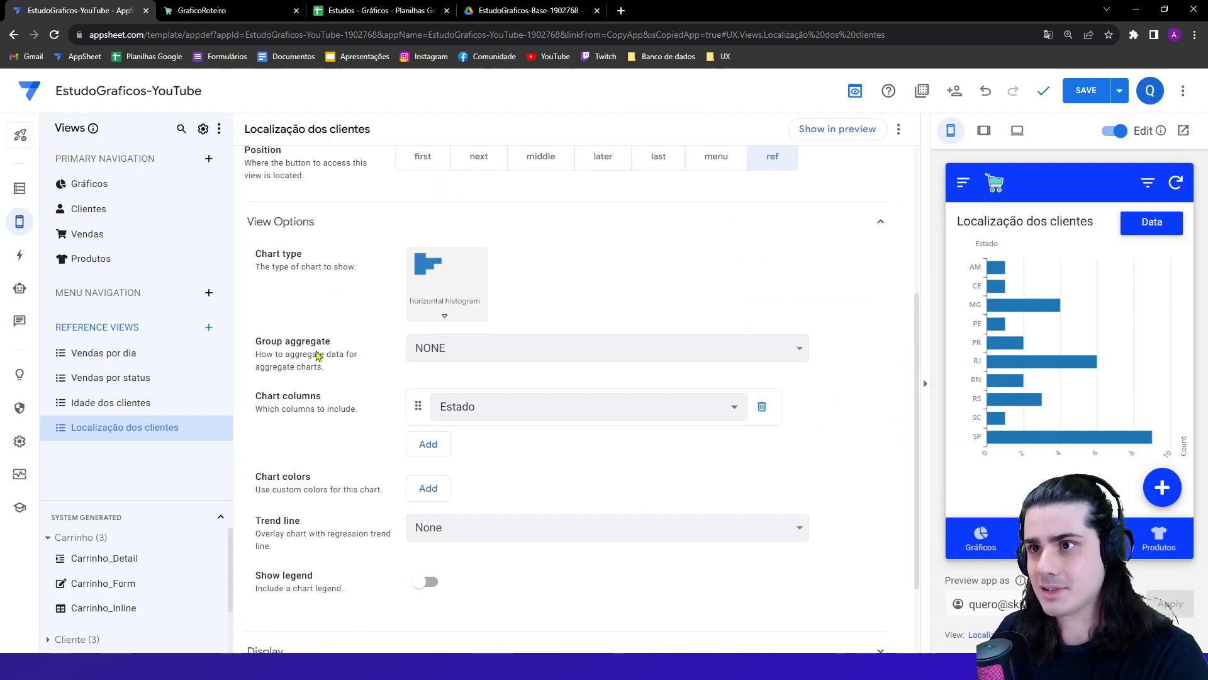
- Add Localização dos clientes as a new view entry in the Gráficos dashboard
{"action": "left_click", "coordinate": [105, 191]}
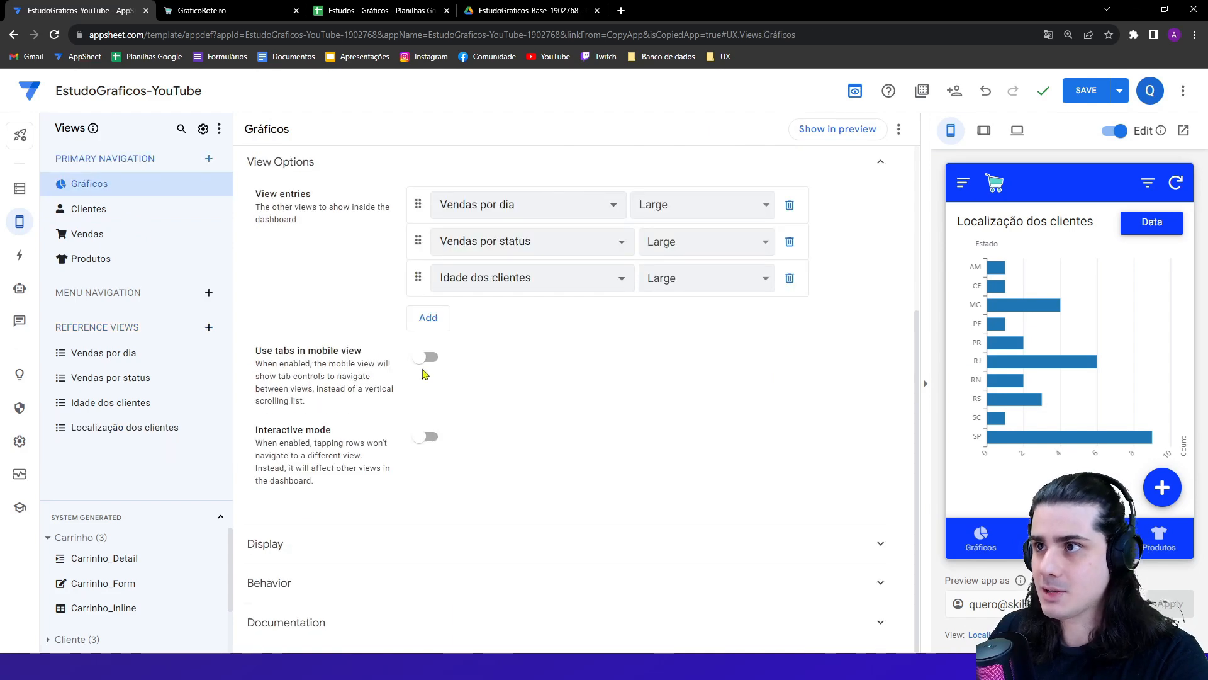
{"action": "left_click", "coordinate": [440, 318]}
{"action": "left_click", "coordinate": [466, 319]}
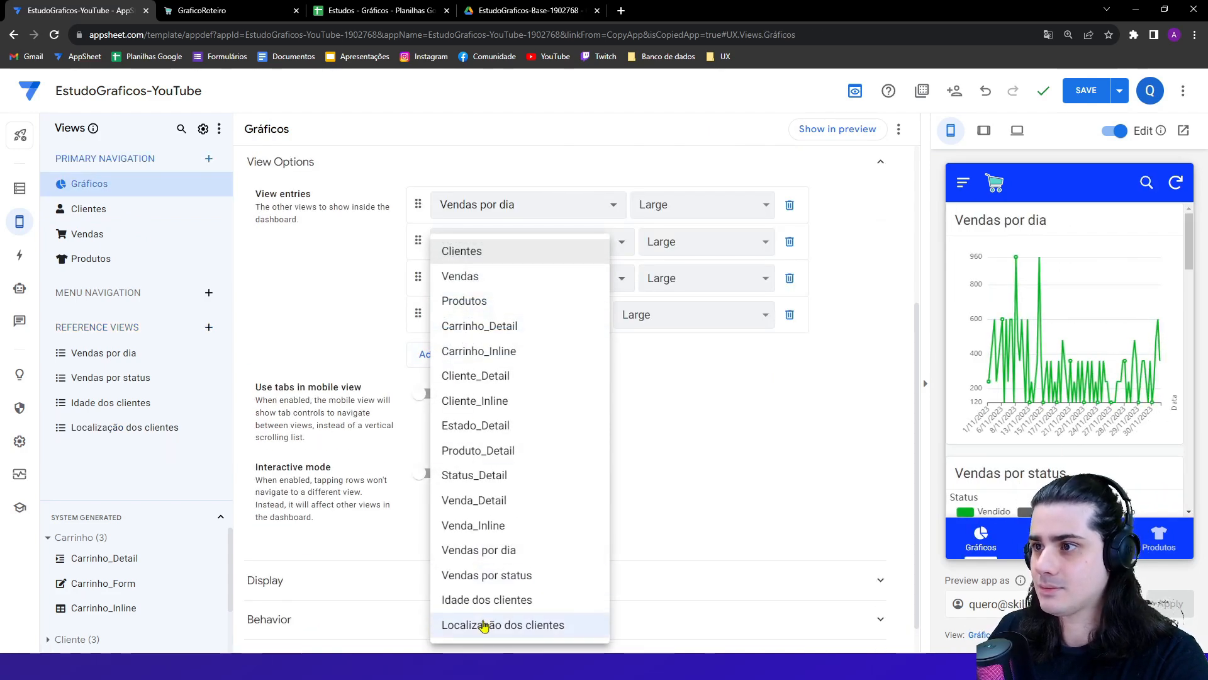
{"action": "left_click", "coordinate": [507, 629]}
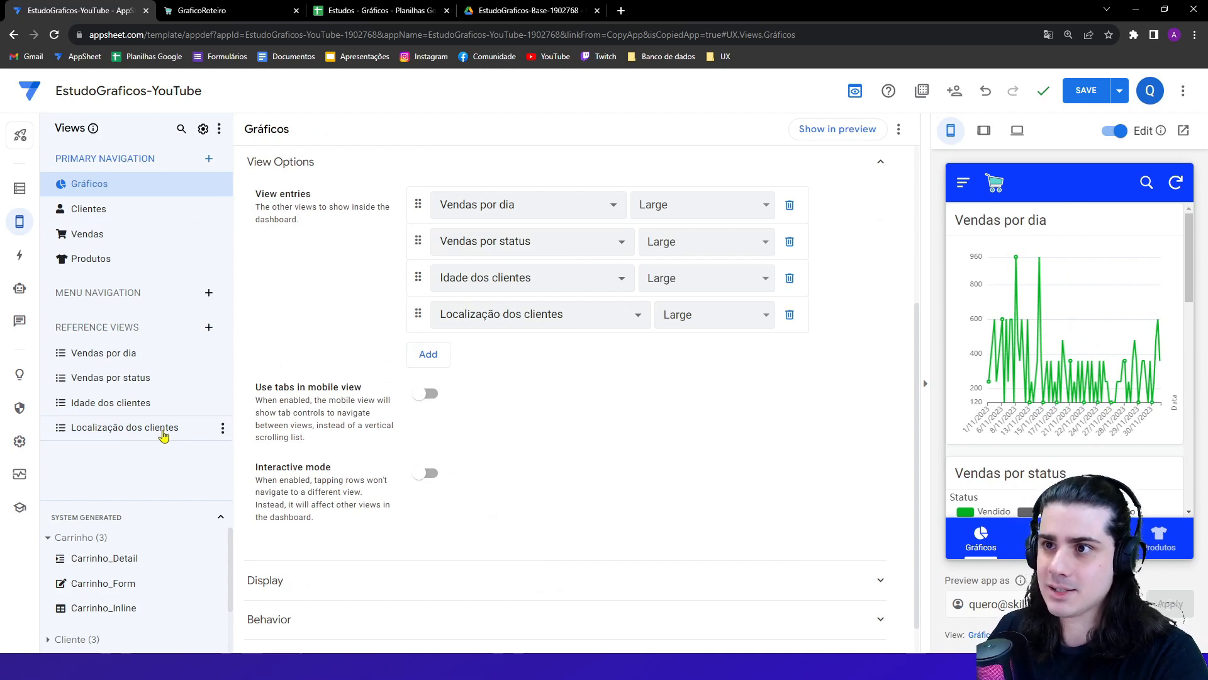
- Duplicate the Localização dos clientes view and set the copy's data source to the Estado table
{"action": "left_click", "coordinate": [222, 428]}
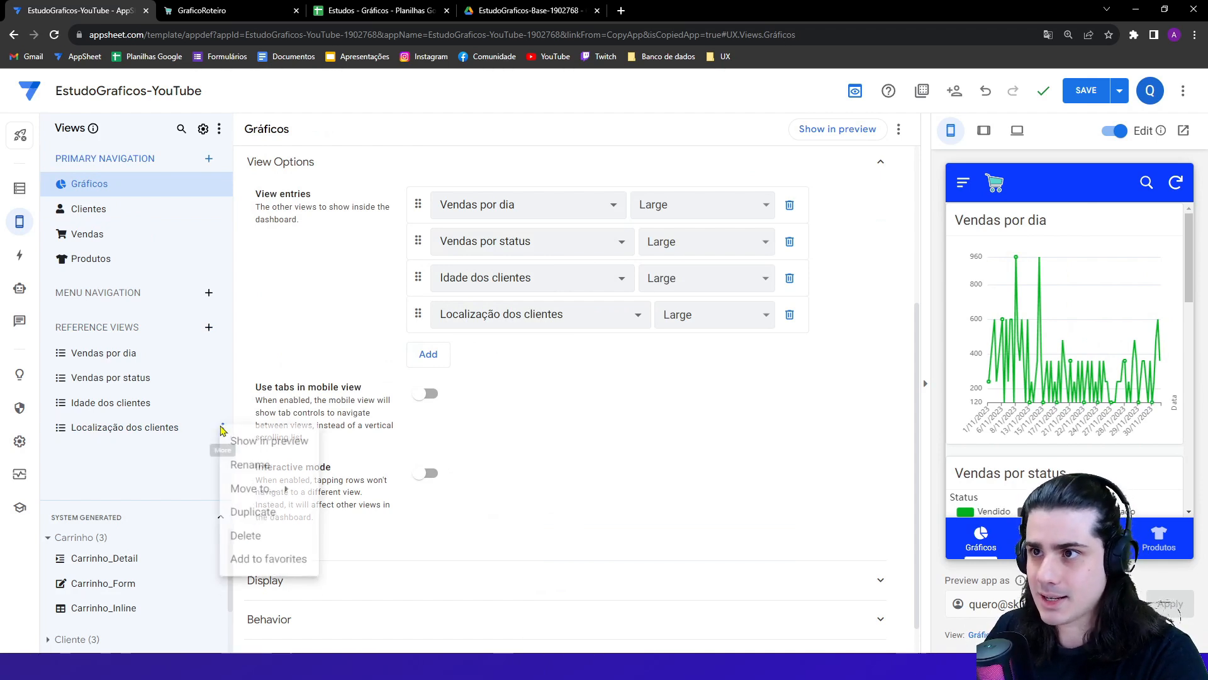
{"action": "left_click", "coordinate": [260, 514]}
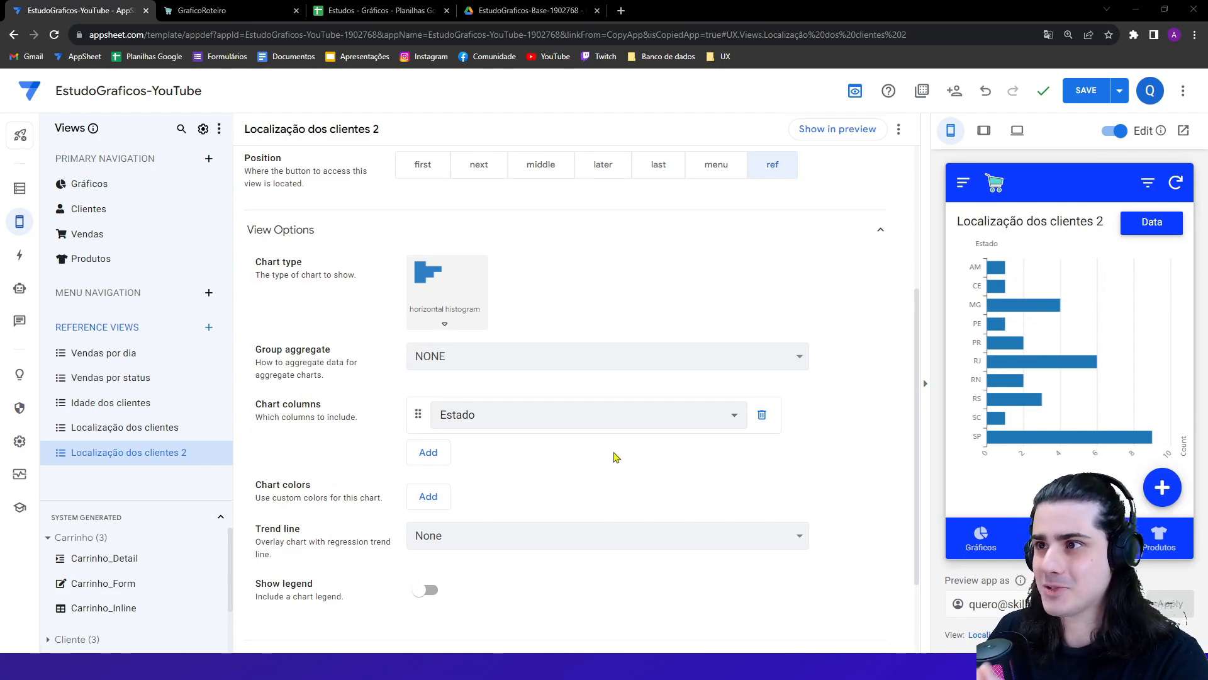
{"action": "scroll", "coordinate": [616, 457], "scroll_direction": "up", "scroll_amount": 4}
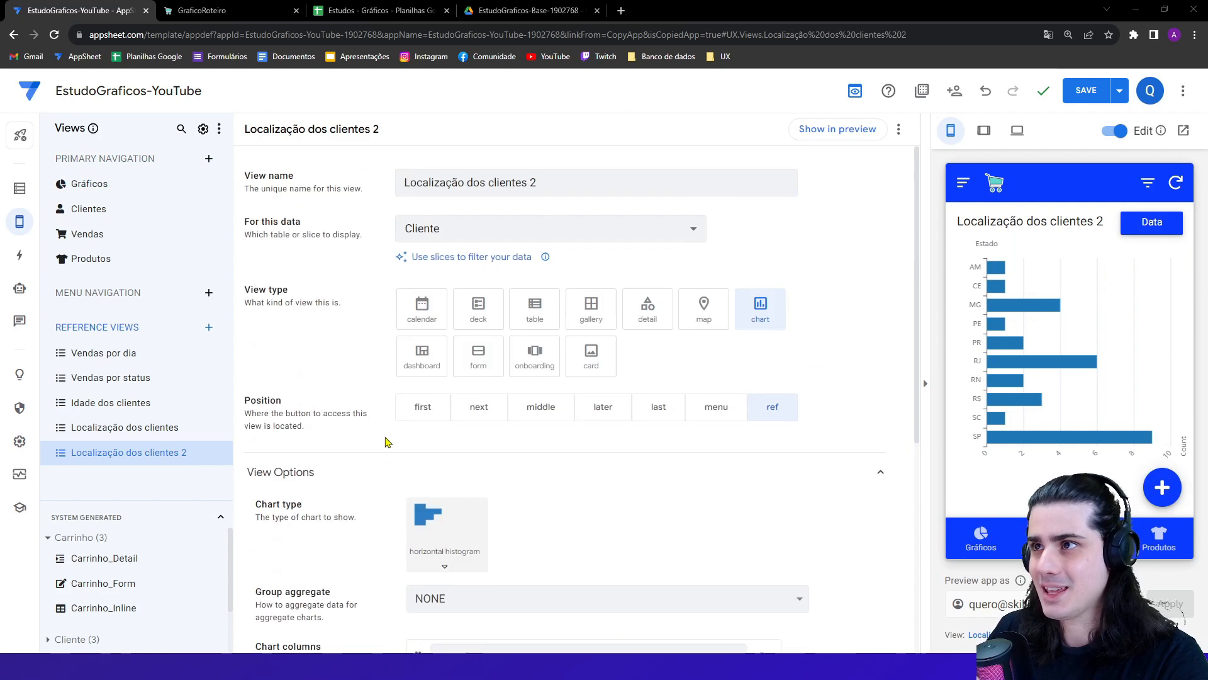
{"action": "left_click", "coordinate": [420, 243]}
{"action": "left_click", "coordinate": [437, 368]}
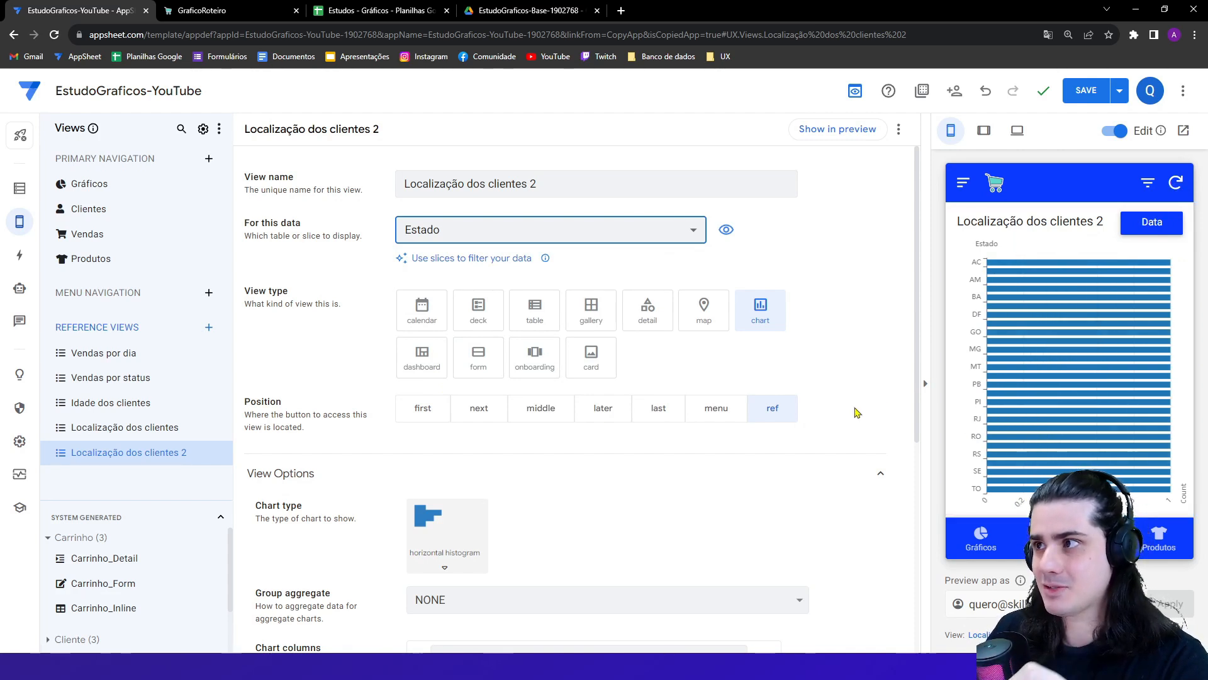
- Try _RowNumber as the chart column of the duplicated view and switch it back to Estado
{"action": "scroll", "coordinate": [844, 414], "scroll_direction": "down", "scroll_amount": 1}
{"action": "scroll", "coordinate": [844, 415], "scroll_direction": "down", "scroll_amount": 3}
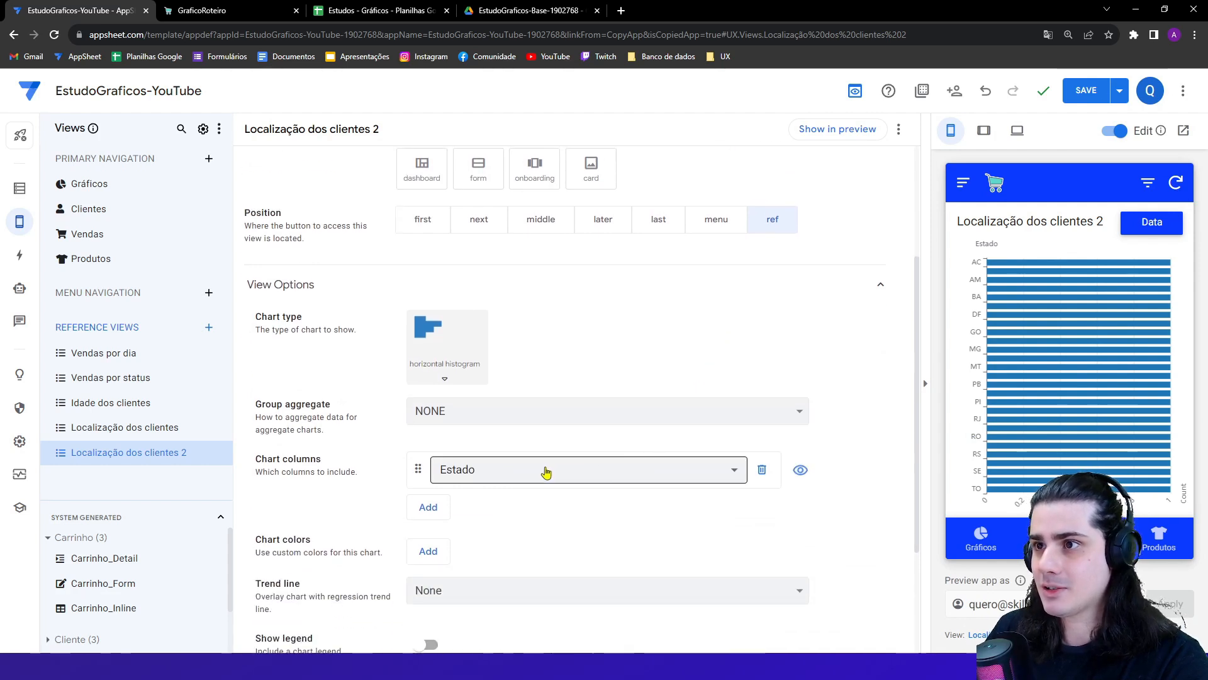
{"action": "left_click", "coordinate": [493, 467]}
{"action": "left_click", "coordinate": [493, 505]}
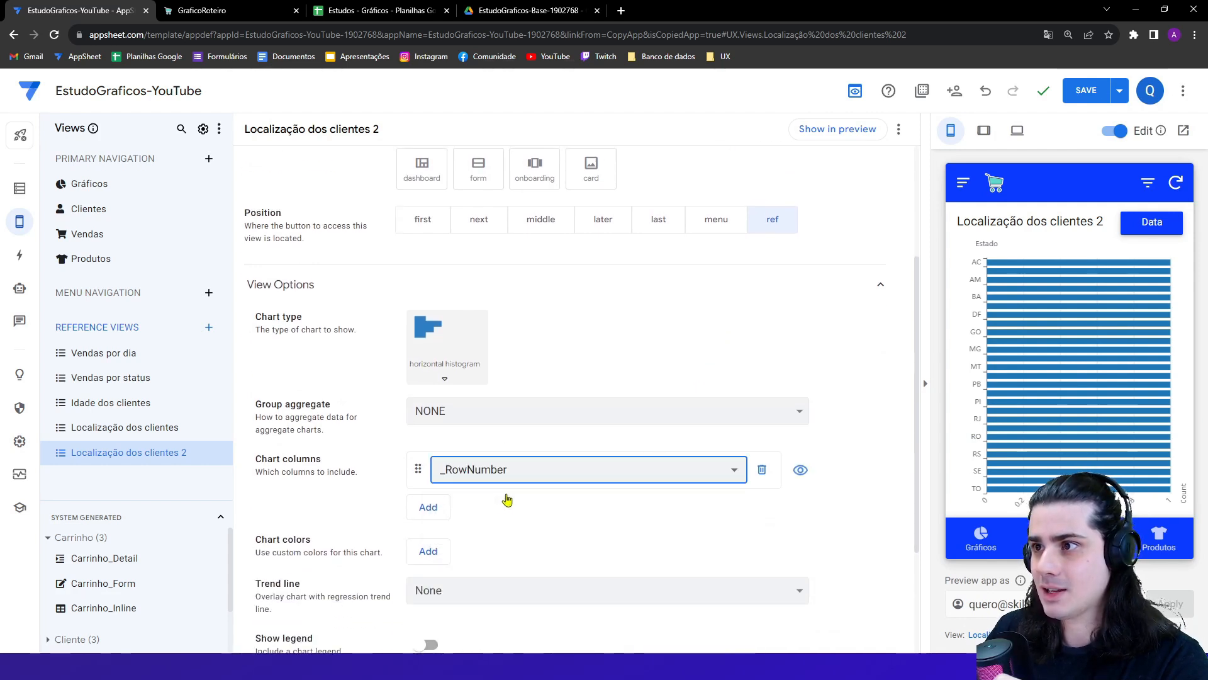
{"action": "left_click", "coordinate": [508, 483]}
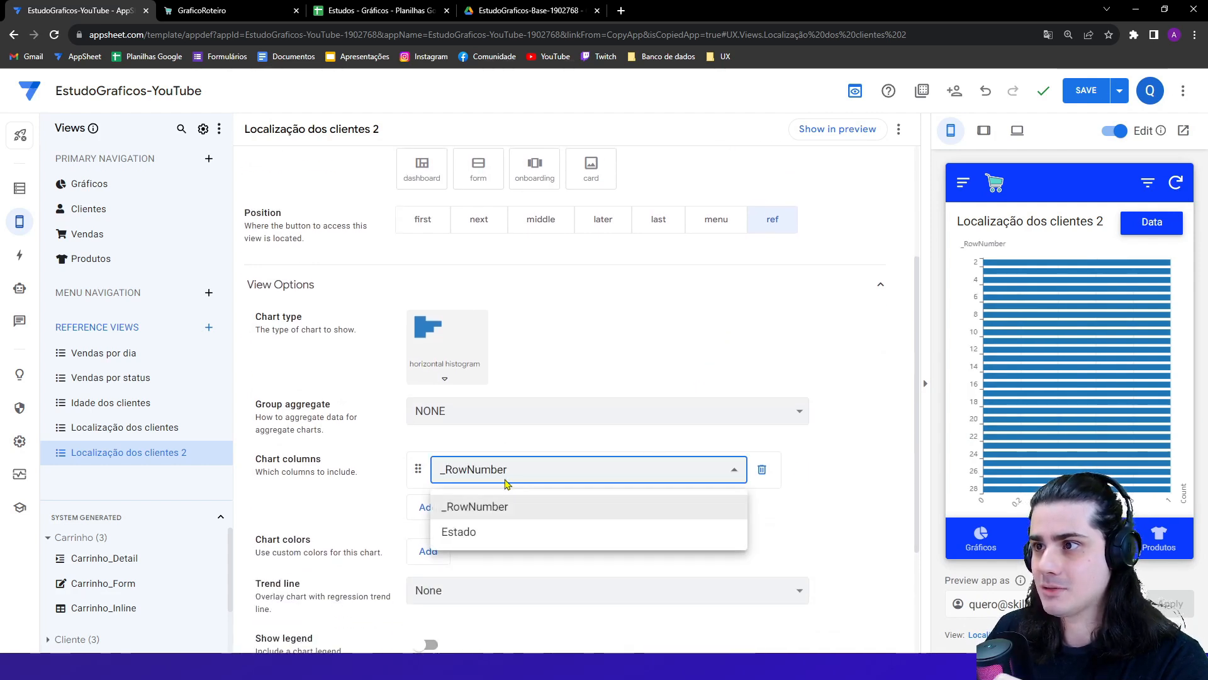
{"action": "left_click", "coordinate": [479, 533]}
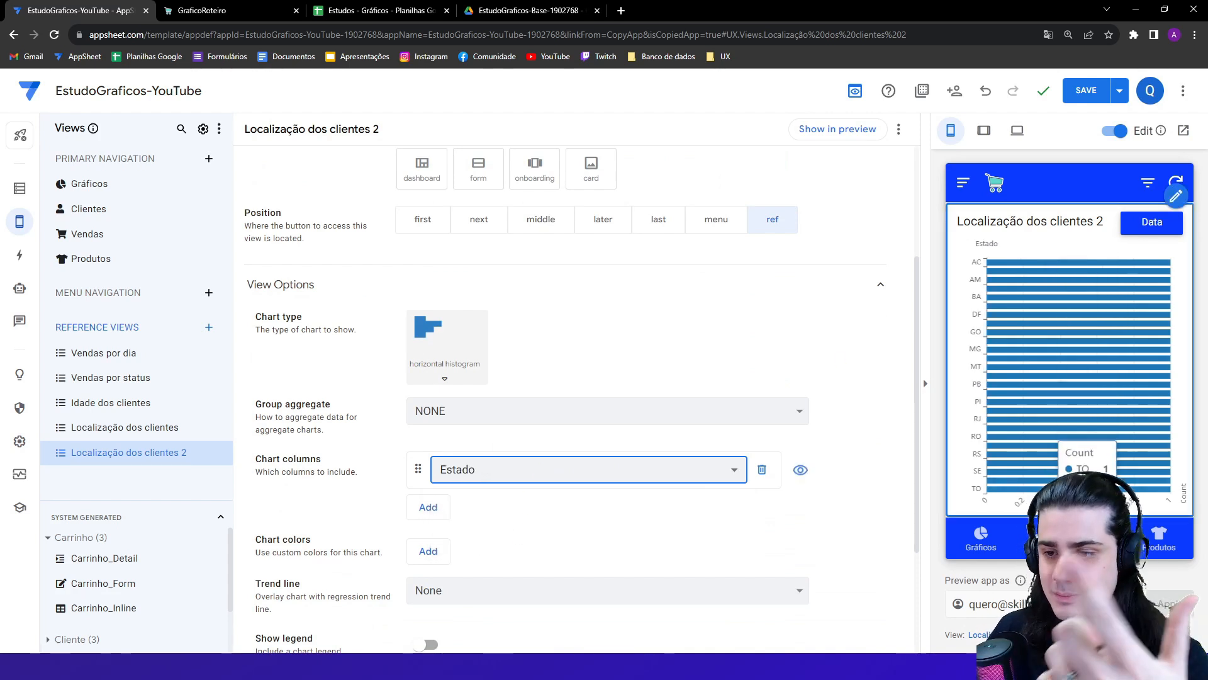
{"action": "scroll", "coordinate": [768, 351], "scroll_direction": "up", "scroll_amount": 3}
{"action": "scroll", "coordinate": [661, 399], "scroll_direction": "down", "scroll_amount": 5}
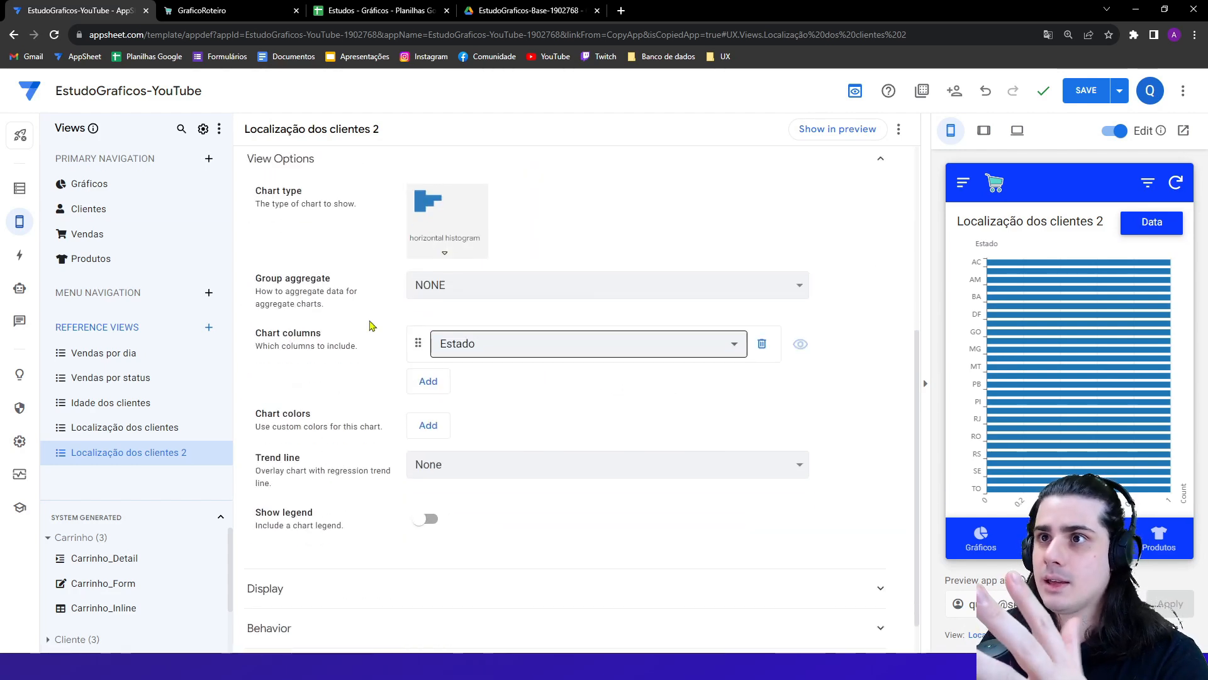
- Add a virtual column named QuantidadeCliente to the Estado data table
{"action": "left_click", "coordinate": [21, 190]}
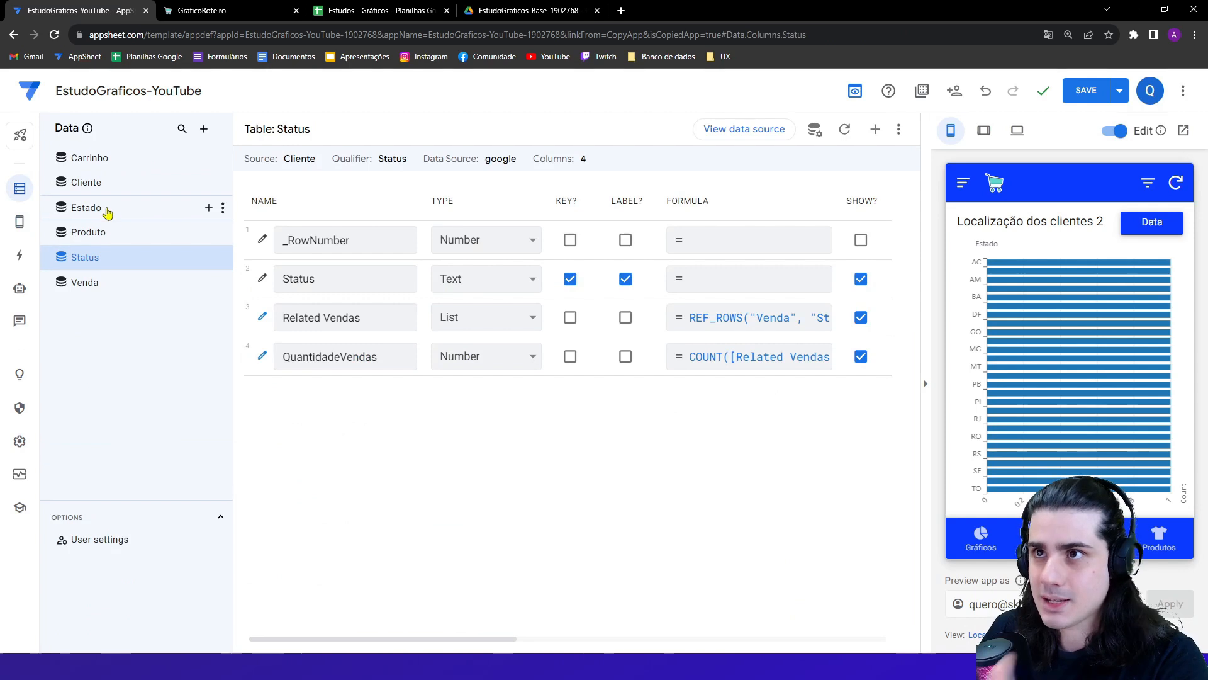
{"action": "left_click", "coordinate": [107, 213]}
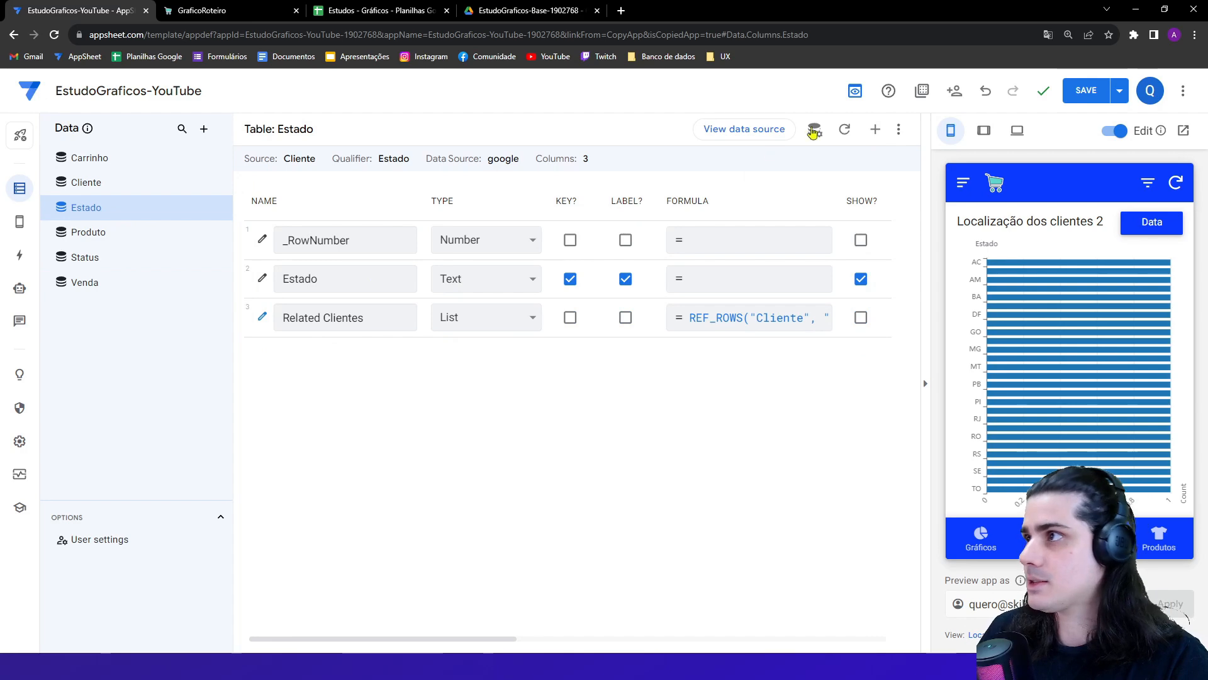
{"action": "left_click", "coordinate": [873, 131]}
{"action": "triple_click", "coordinate": [765, 215]}
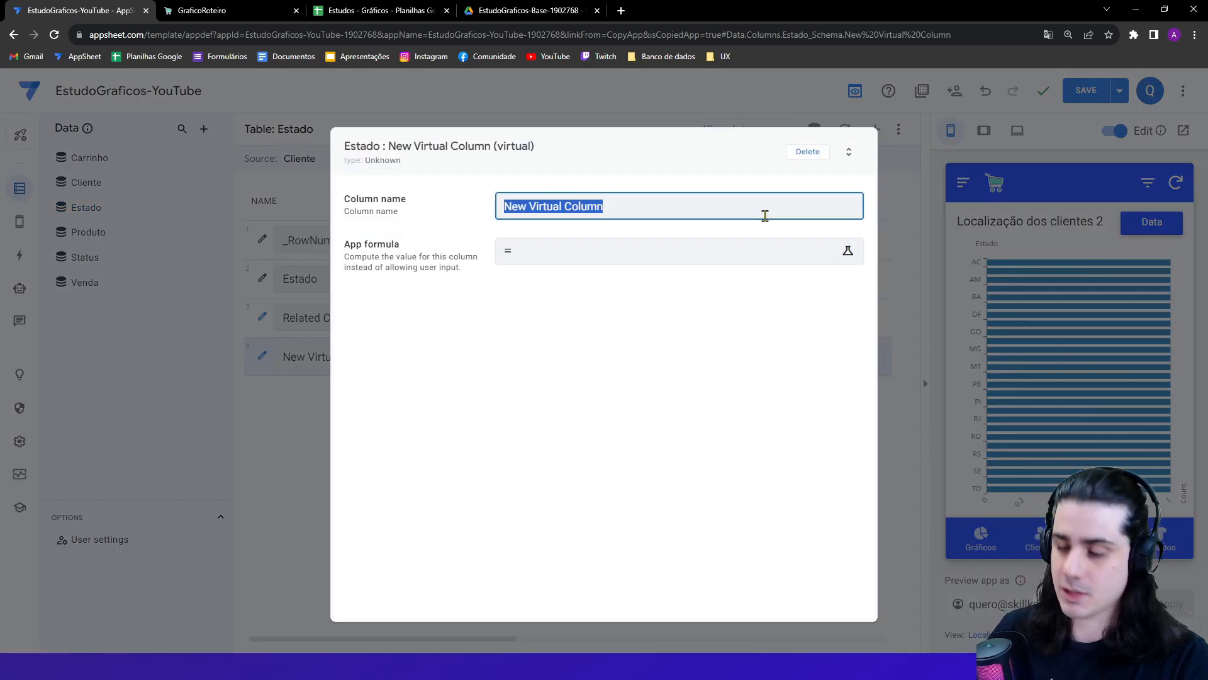
{"action": "key", "text": "Caps_Lock"}
{"action": "type", "text": "Quantidade"}
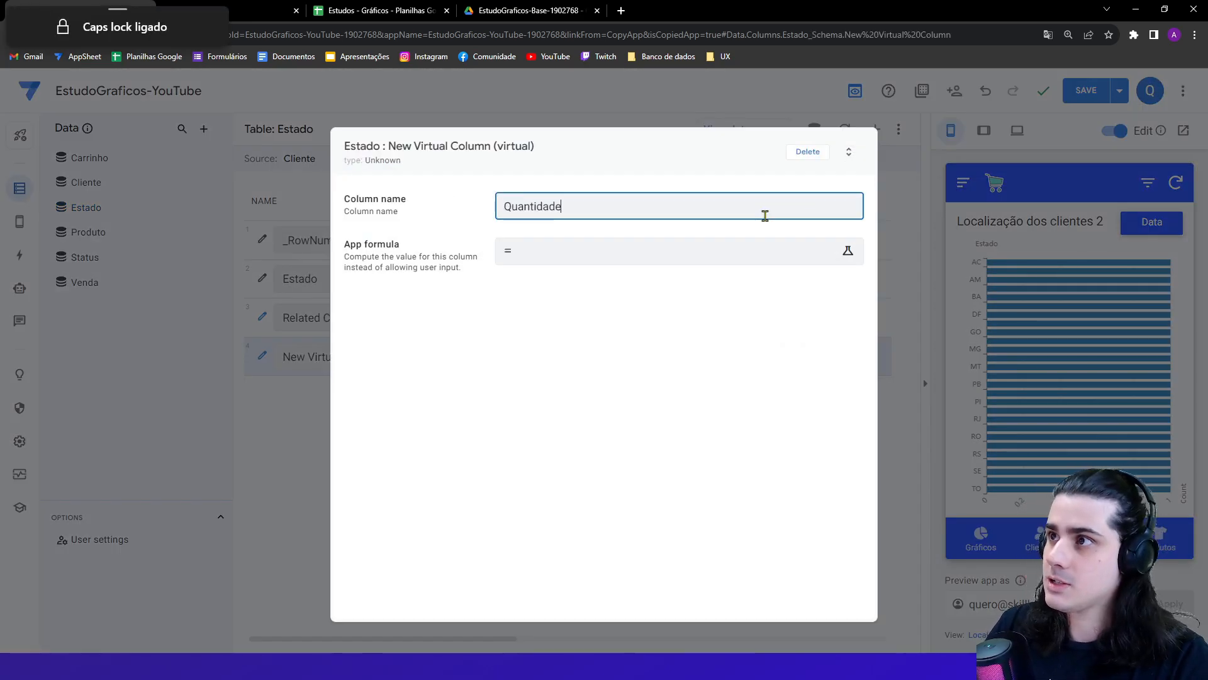
{"action": "type", "text": "C"}
{"action": "key", "text": "Caps_Lock"}
{"action": "type", "text": "liente"}
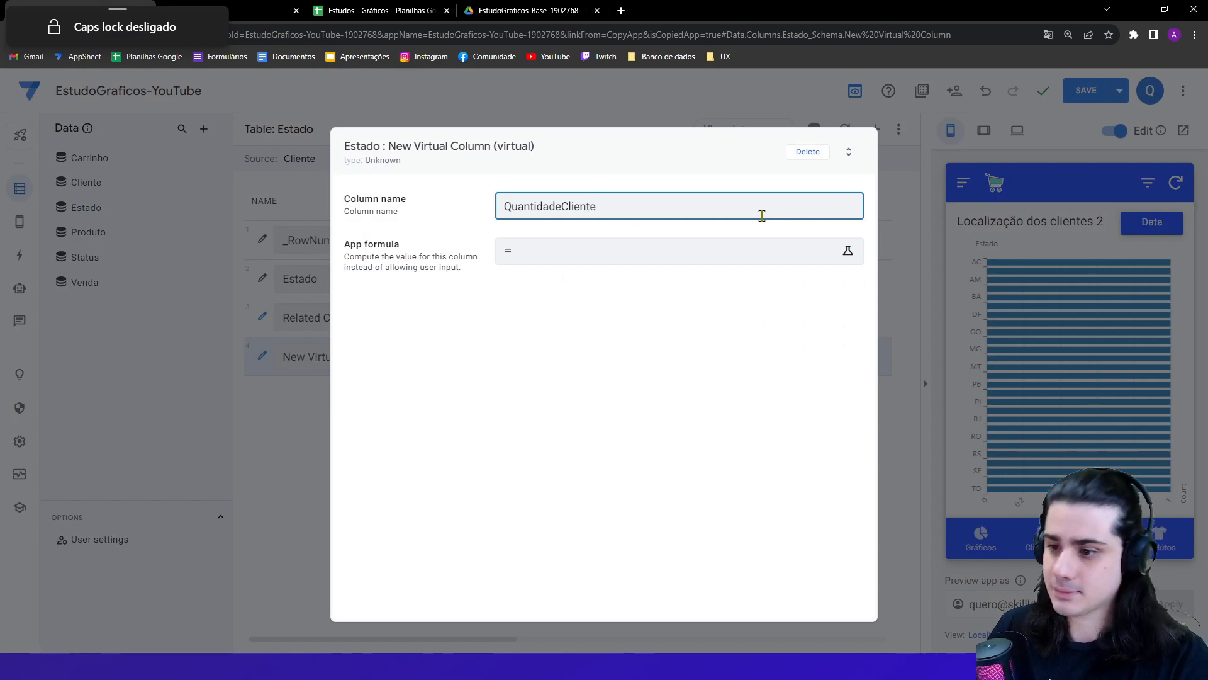
- Set the QuantidadeCliente column's app formula to COUNT([Related Clientes]) and finish editing the column
{"action": "left_click", "coordinate": [715, 263]}
{"action": "key", "text": "Caps_Lock"}
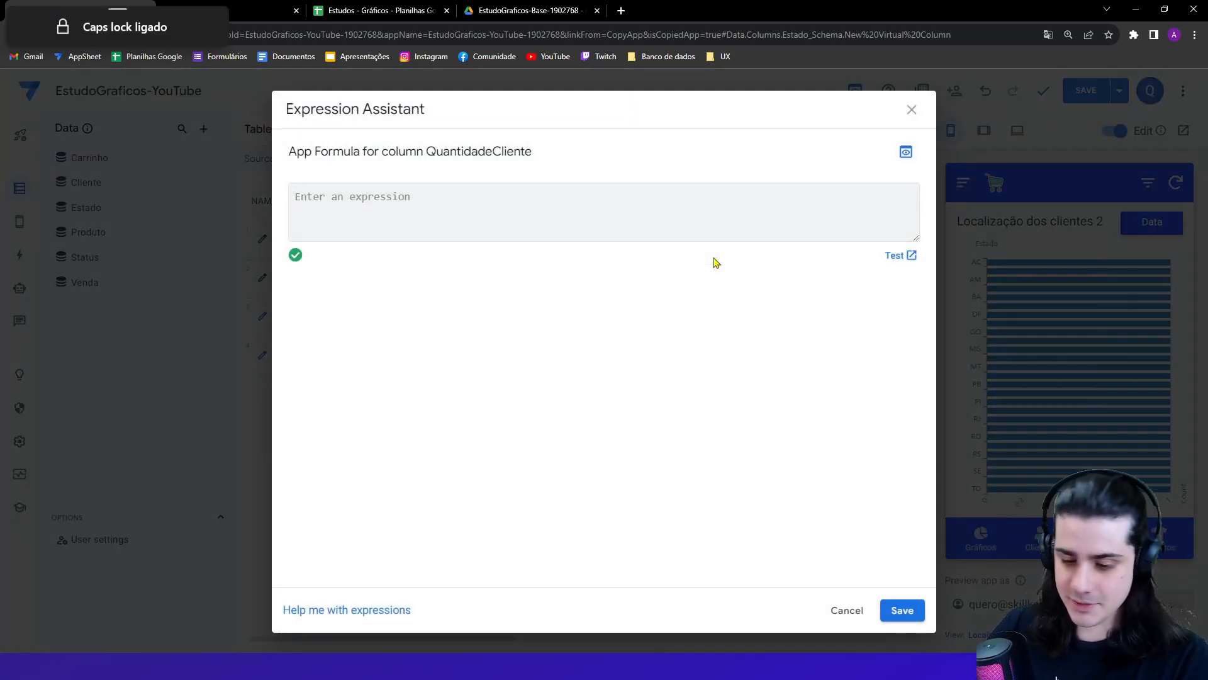
{"action": "type", "text": "COUNT("}
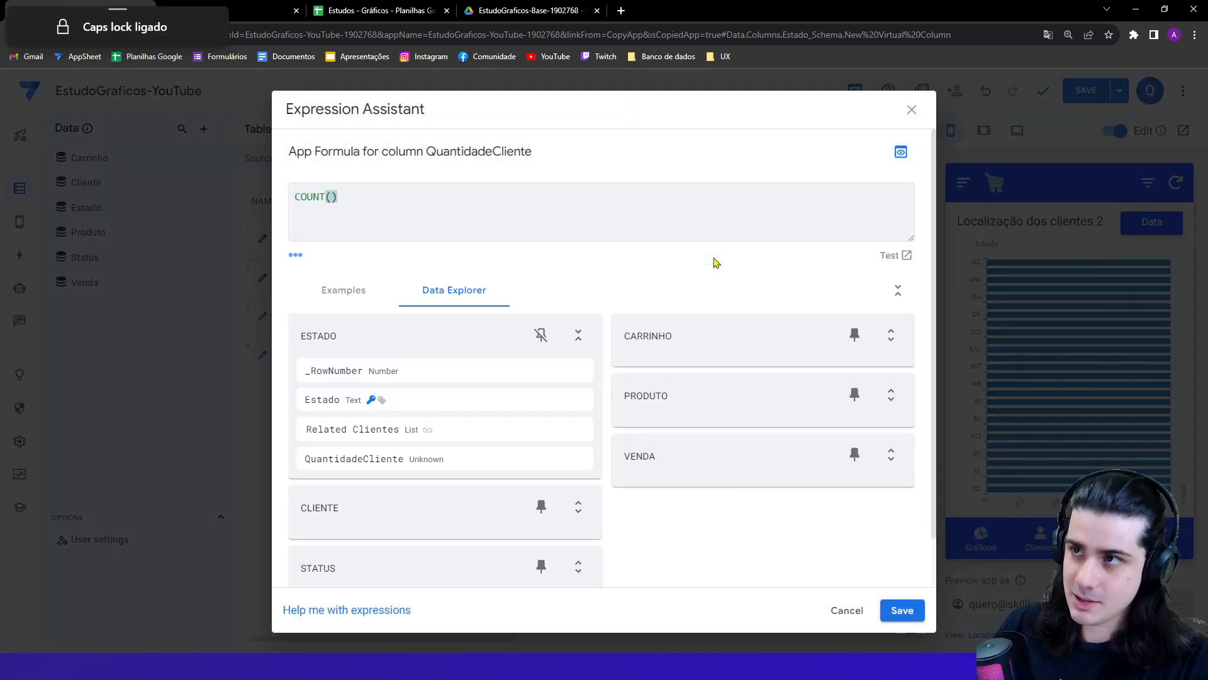
{"action": "key", "text": "Caps_Lock"}
{"action": "type", "text": "["}
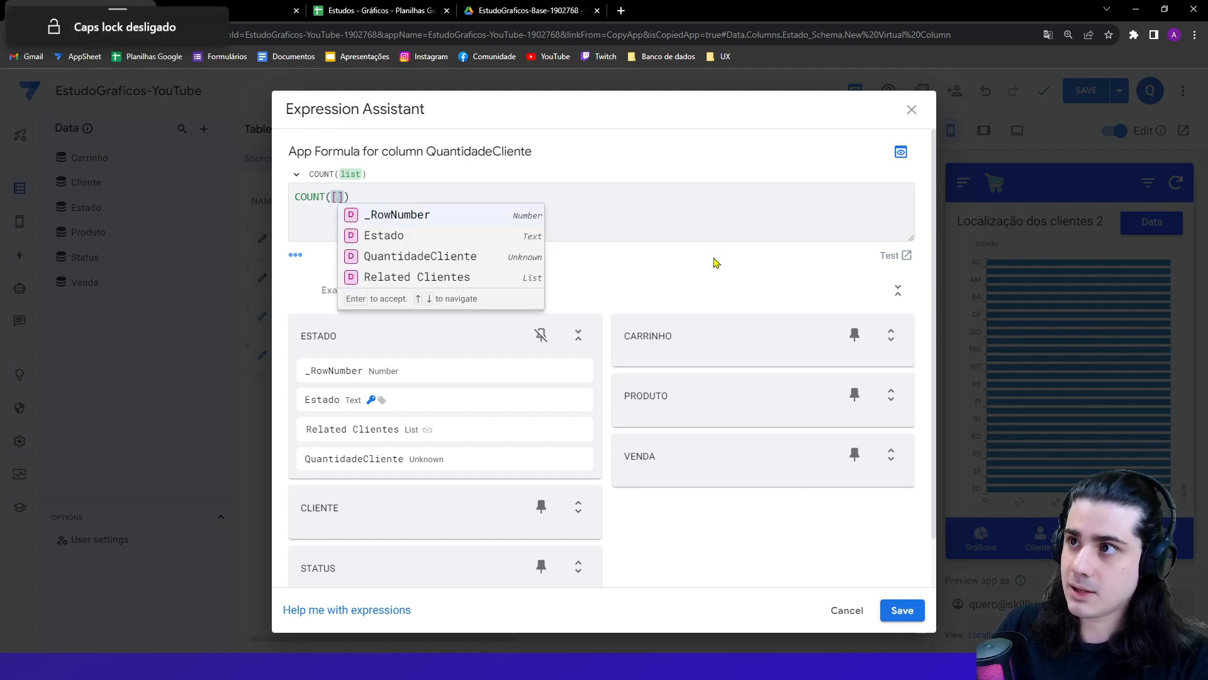
{"action": "key", "text": "Caps_Lock"}
{"action": "type", "text": "R"}
{"action": "key", "text": "Return"}
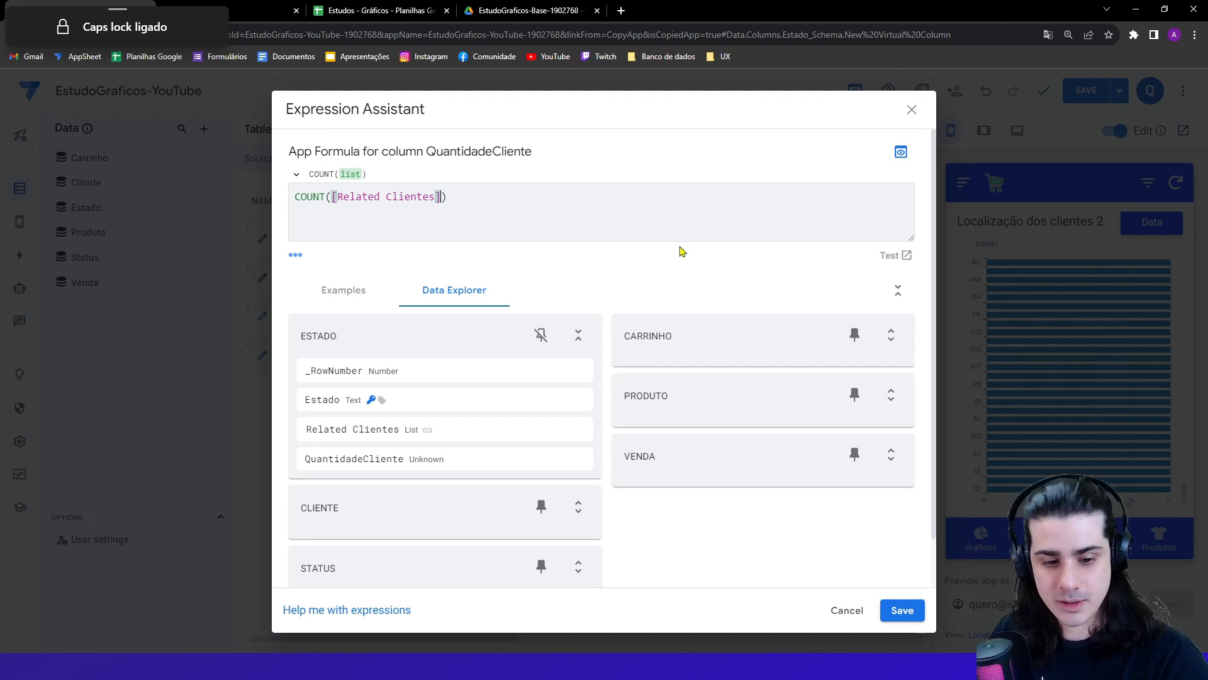
{"action": "left_click", "coordinate": [664, 223]}
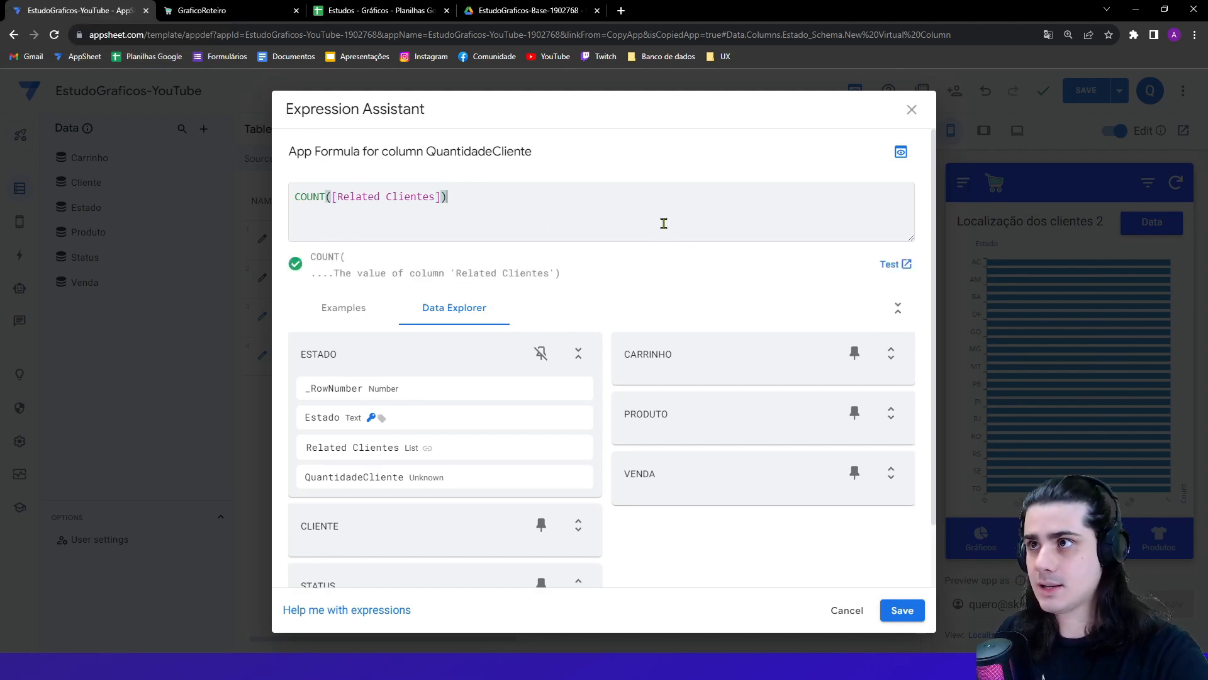
{"action": "left_click", "coordinate": [902, 610]}
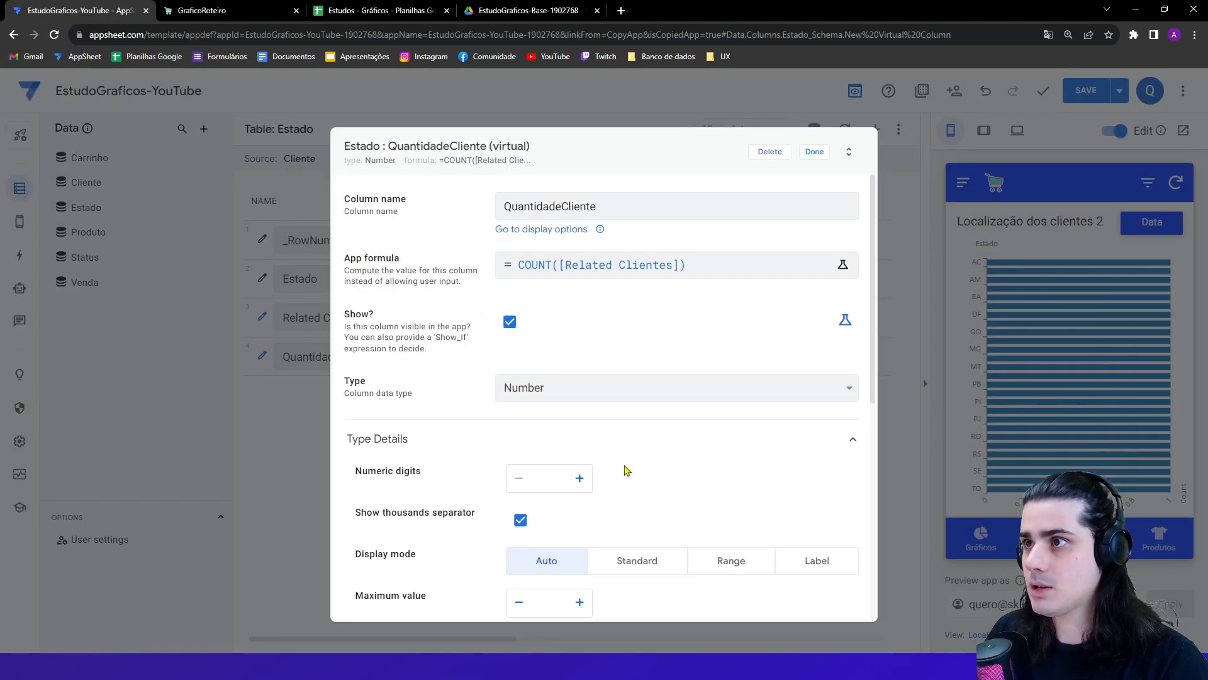
{"action": "left_click", "coordinate": [810, 153]}
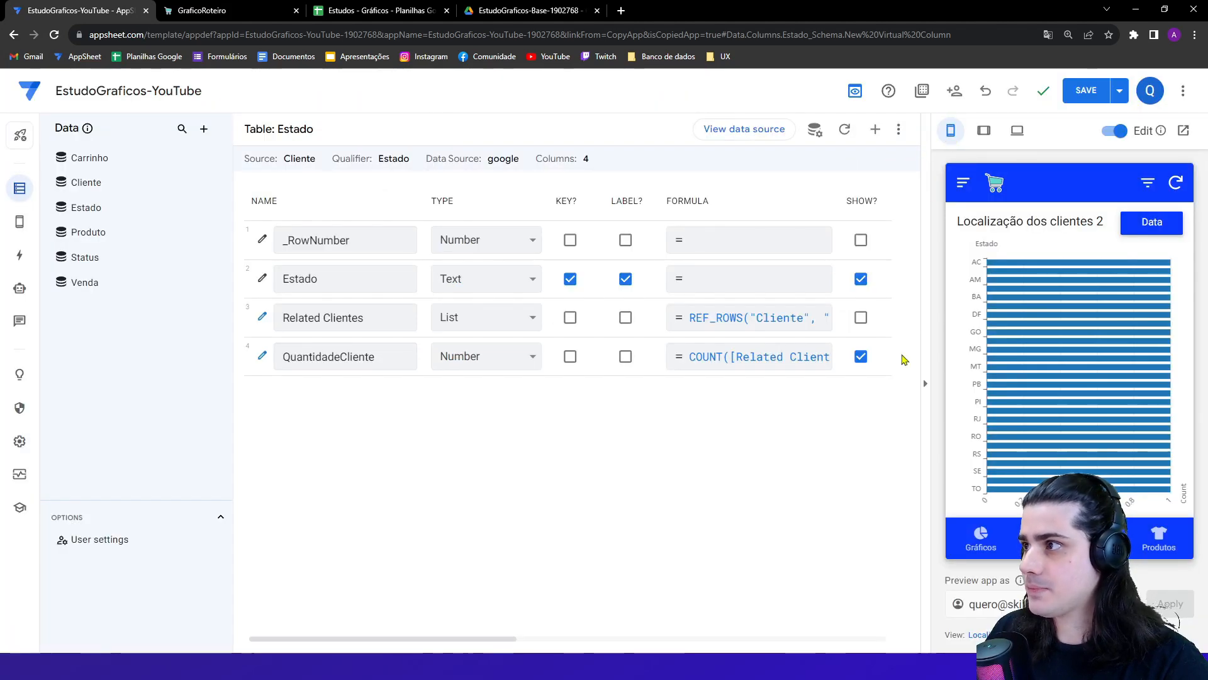
- Set the display name expression of the QuantidadeCliente column to "Quantidade"
{"action": "left_click_drag", "start_coordinate": [502, 640], "coordinate": [673, 649]}
{"action": "left_click", "coordinate": [854, 359]}
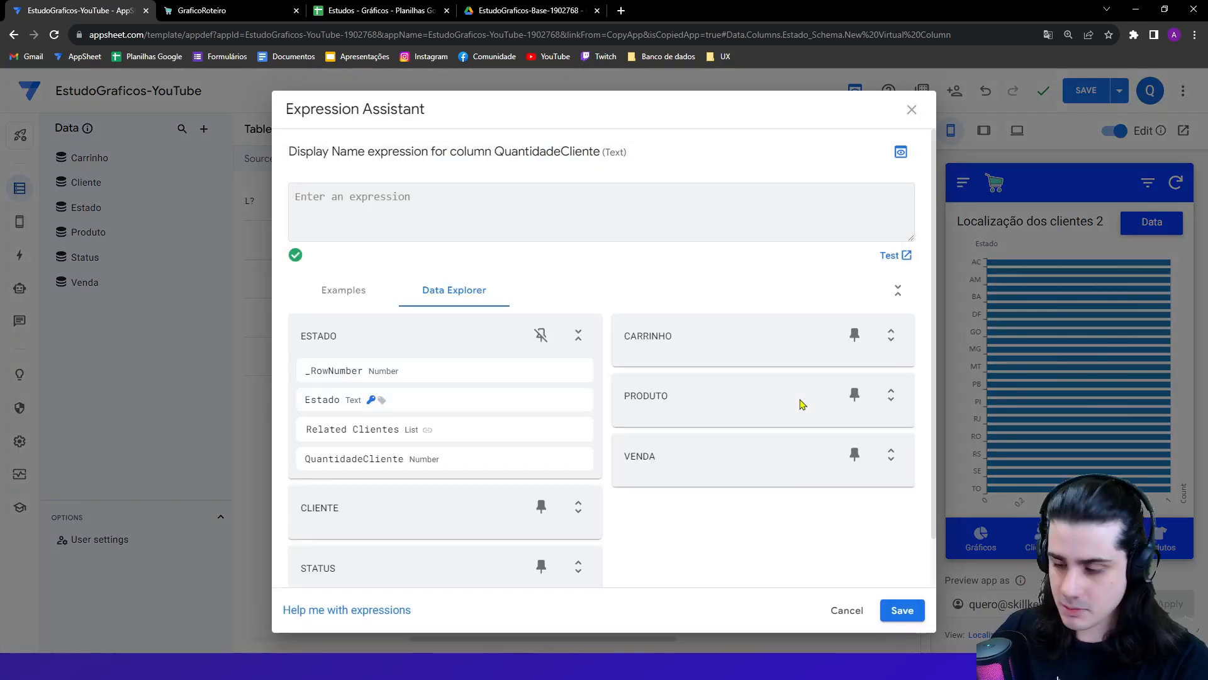
{"action": "type", "text": "\"qU"}
{"action": "key", "text": "Caps_Lock"}
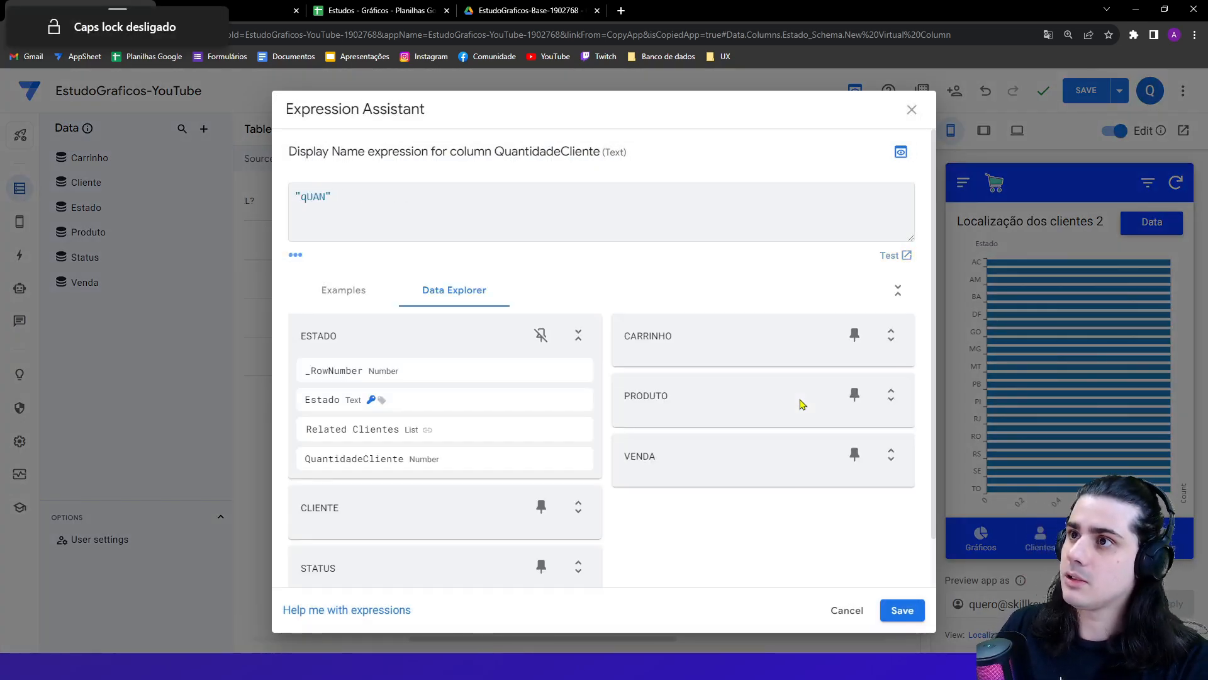
{"action": "key", "text": "BackSpace"}
{"action": "key", "text": "BackSpace"}
{"action": "type", "text": "Quantidade"}
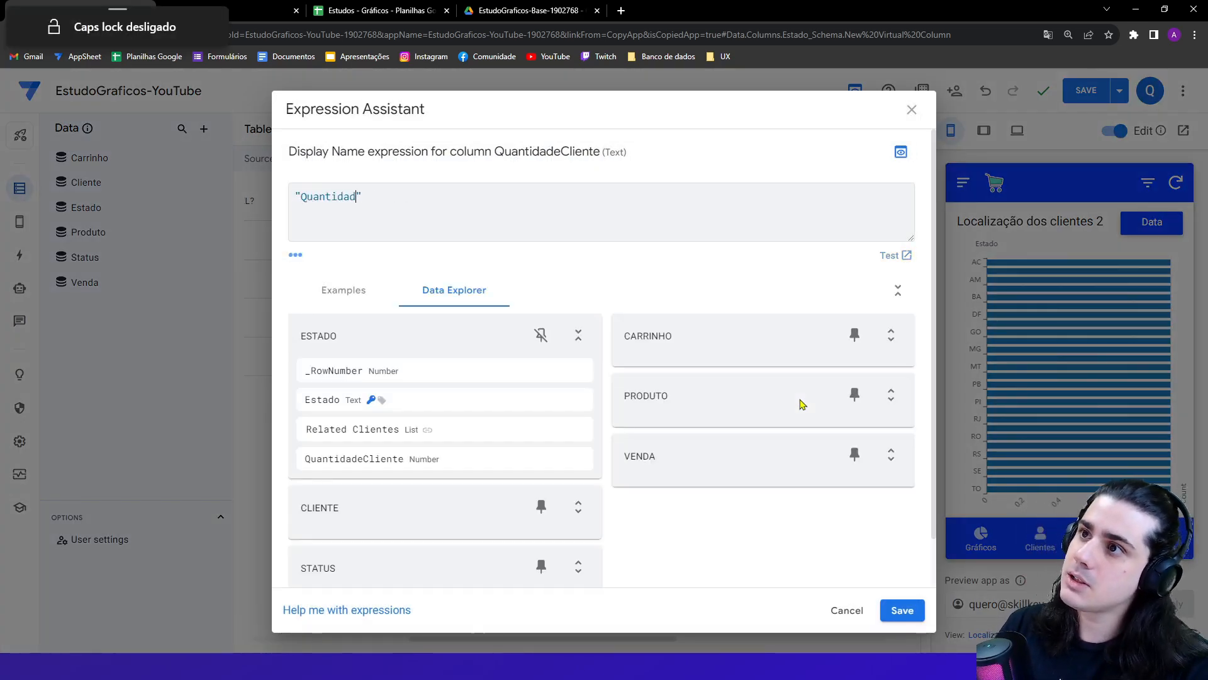
{"action": "left_click", "coordinate": [906, 611]}
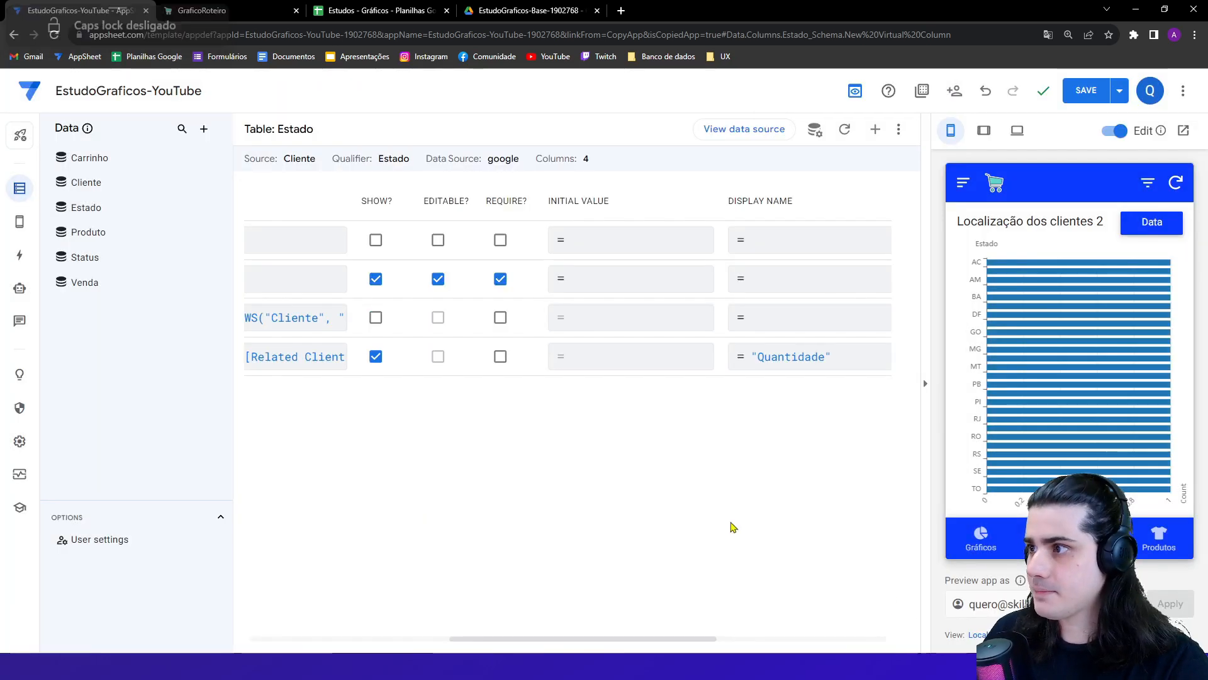
- Set the chart column of the Localização dos clientes 2 view to QuantidadeCliente and save the app
{"action": "left_click", "coordinate": [19, 227]}
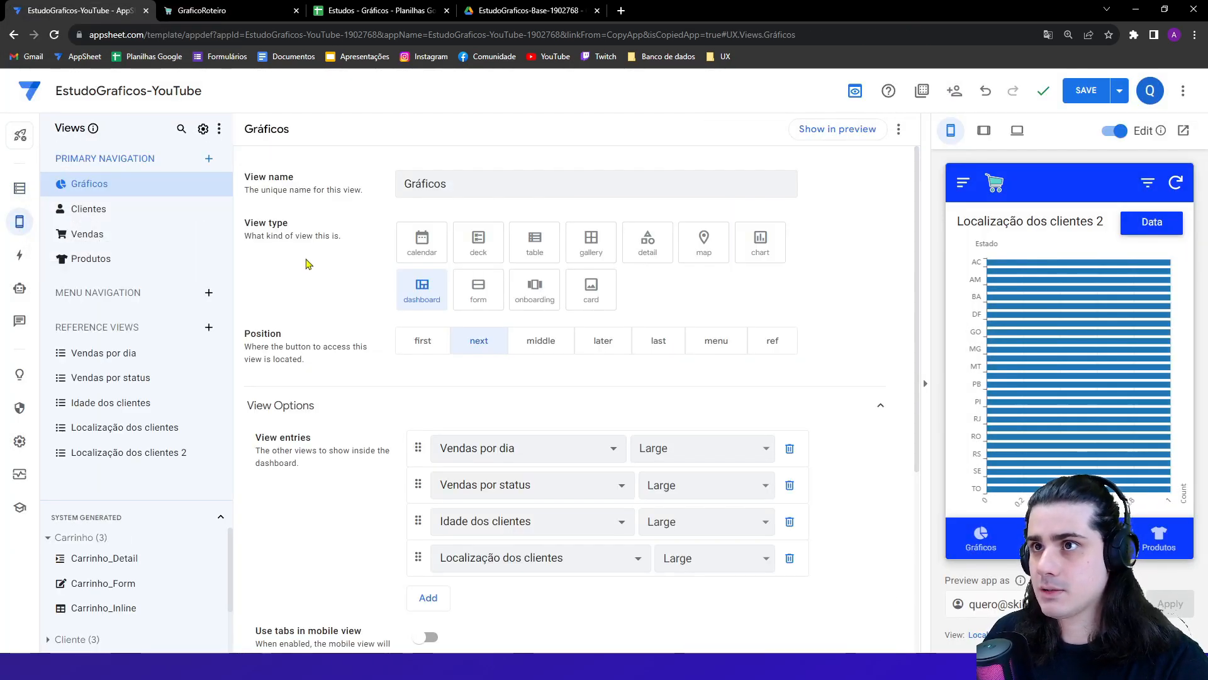
{"action": "double_click", "coordinate": [102, 453]}
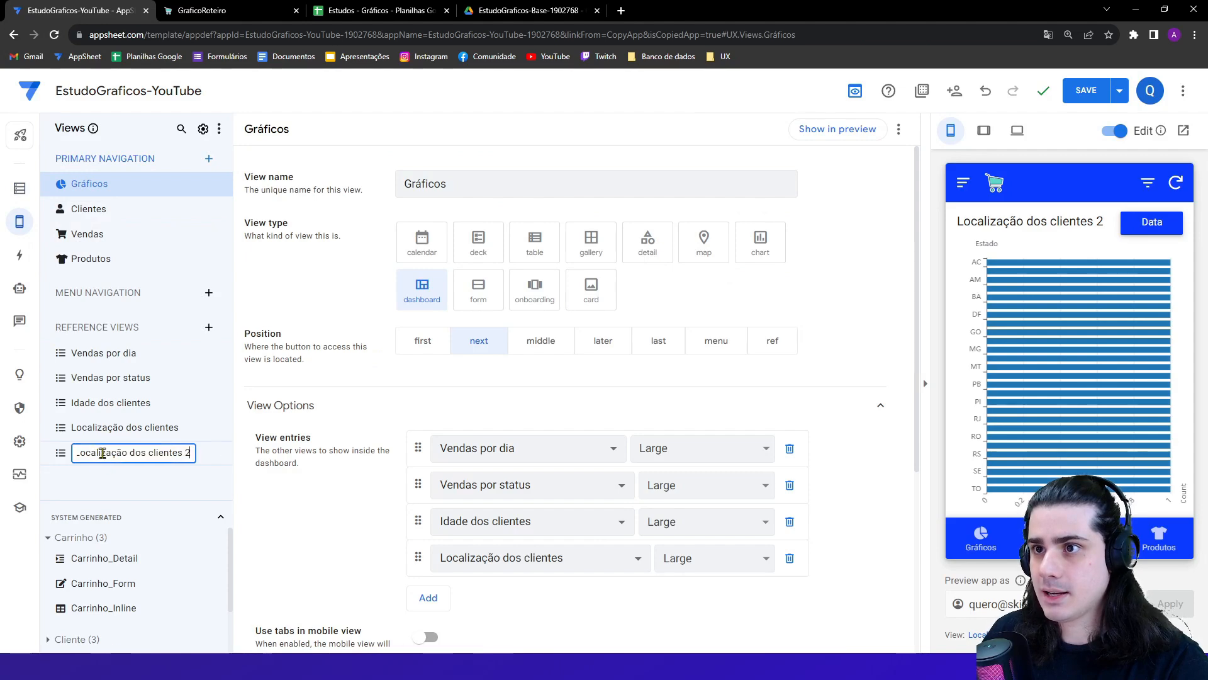
{"action": "left_click", "coordinate": [211, 462]}
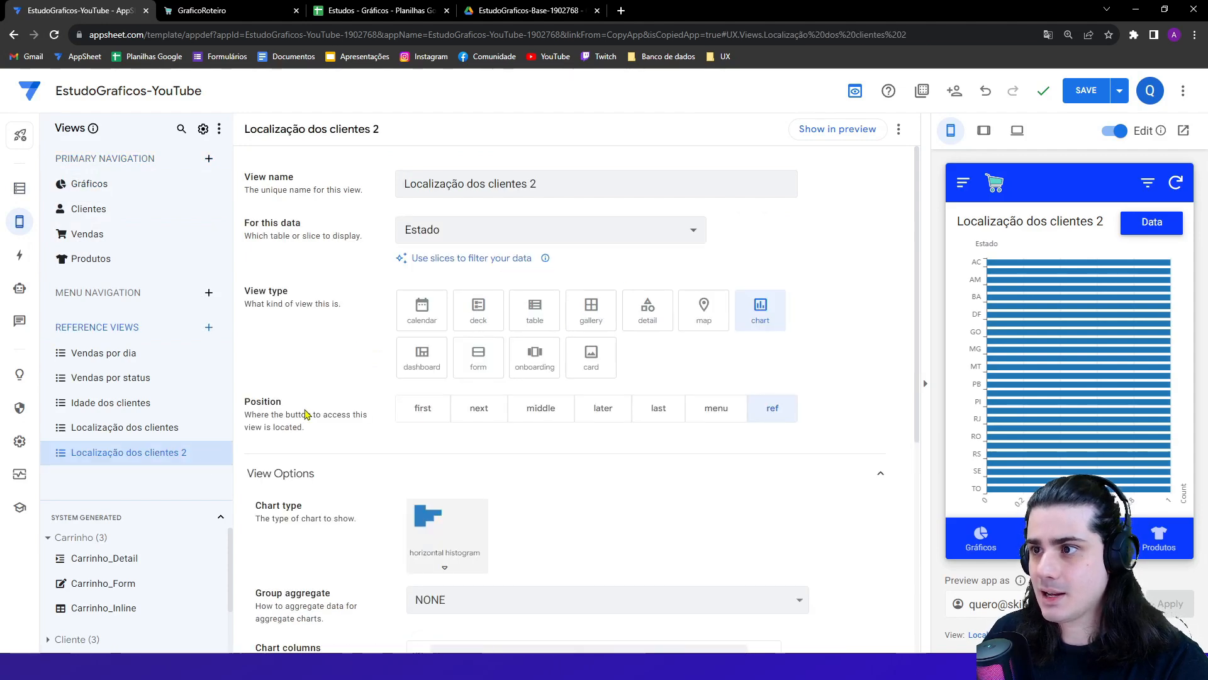
{"action": "scroll", "coordinate": [308, 413], "scroll_direction": "down", "scroll_amount": 4}
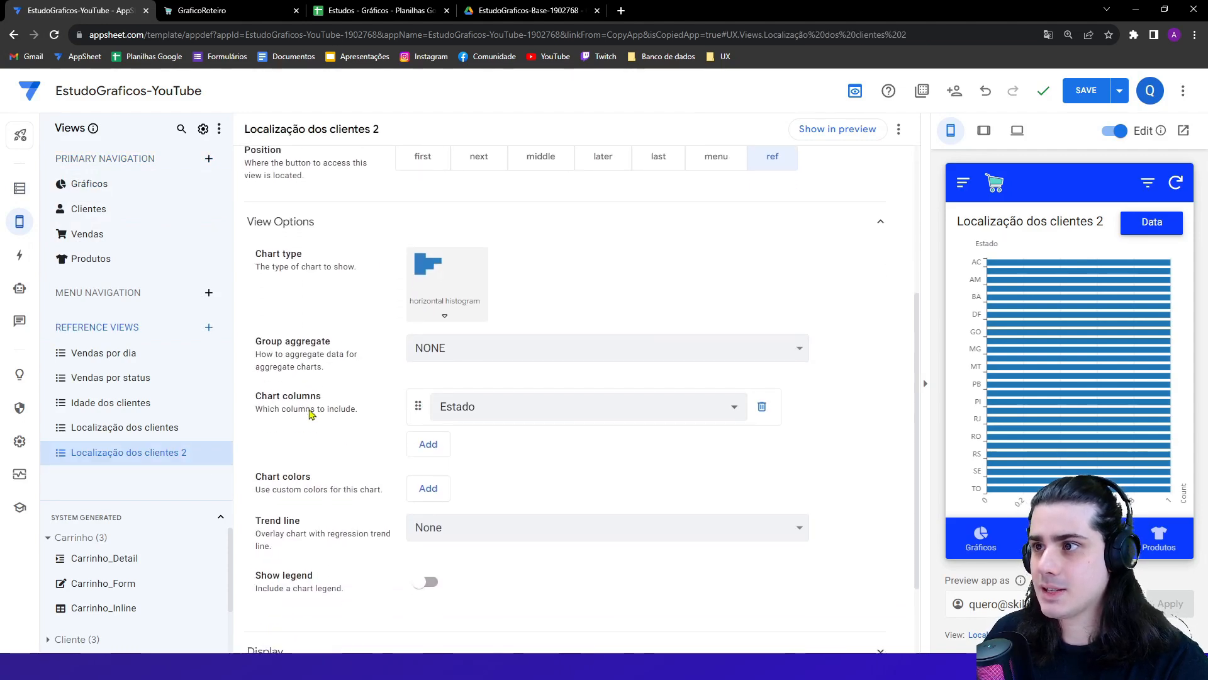
{"action": "left_click", "coordinate": [518, 411]}
{"action": "left_click", "coordinate": [478, 497]}
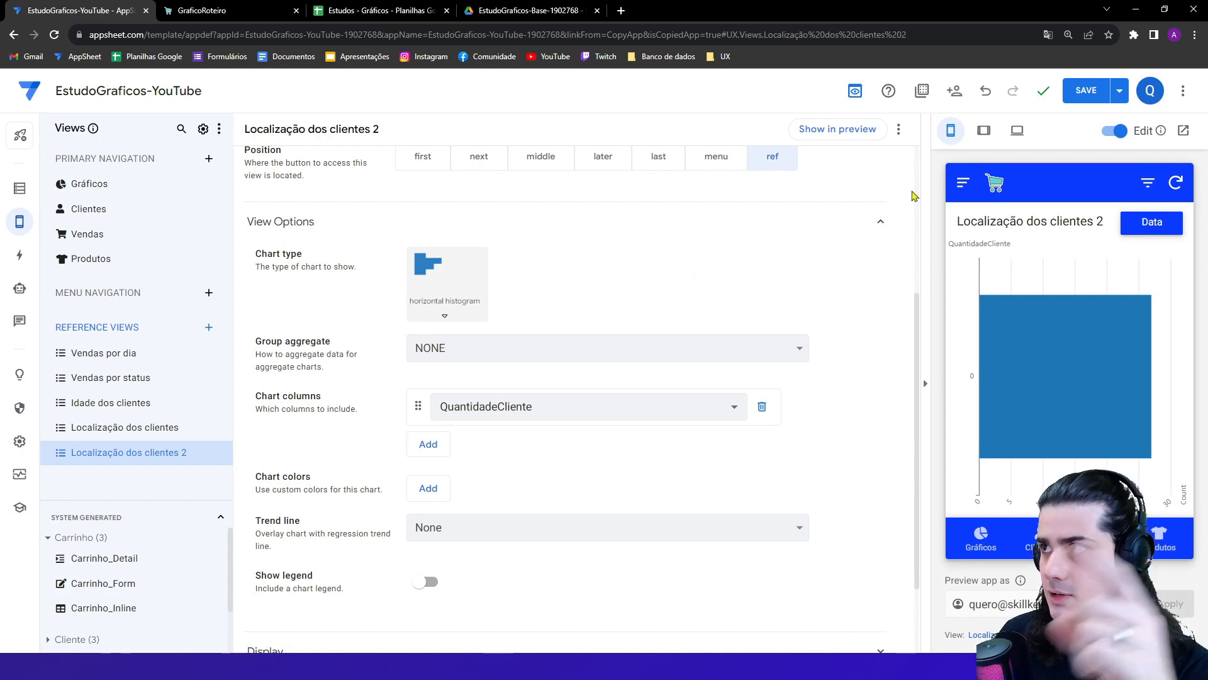
{"action": "left_click", "coordinate": [1091, 99]}
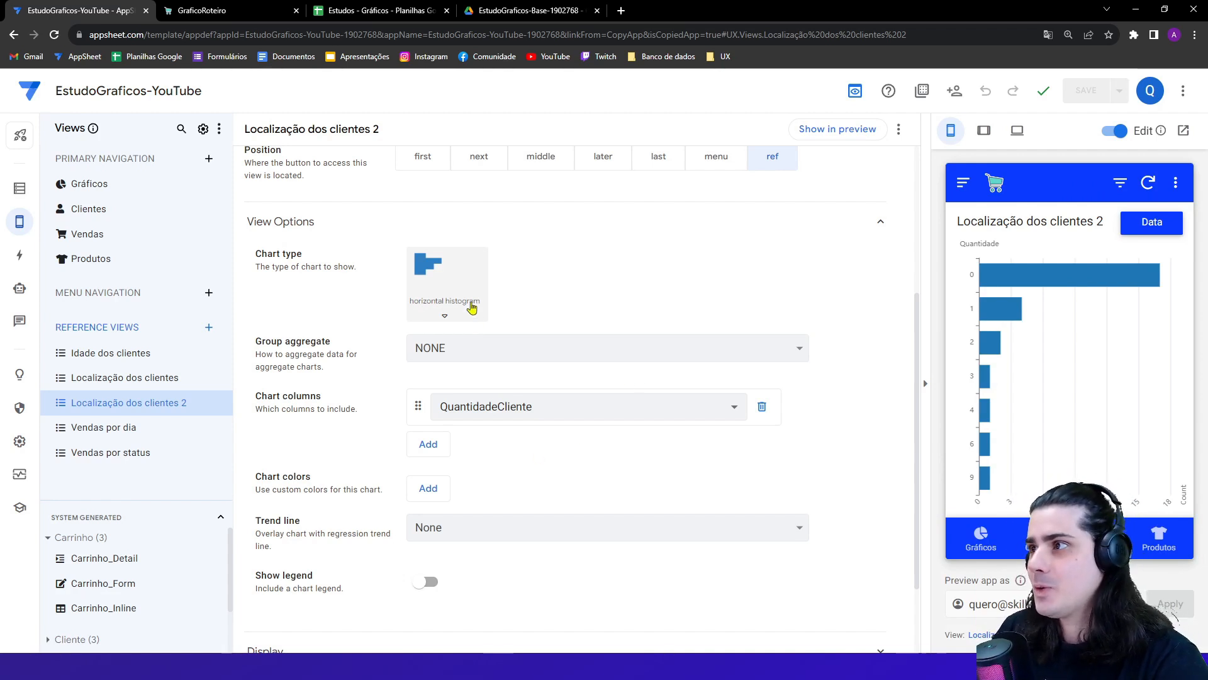
- Try the histogram and row series chart types on the Localização dos clientes 2 view
{"action": "left_click", "coordinate": [471, 308]}
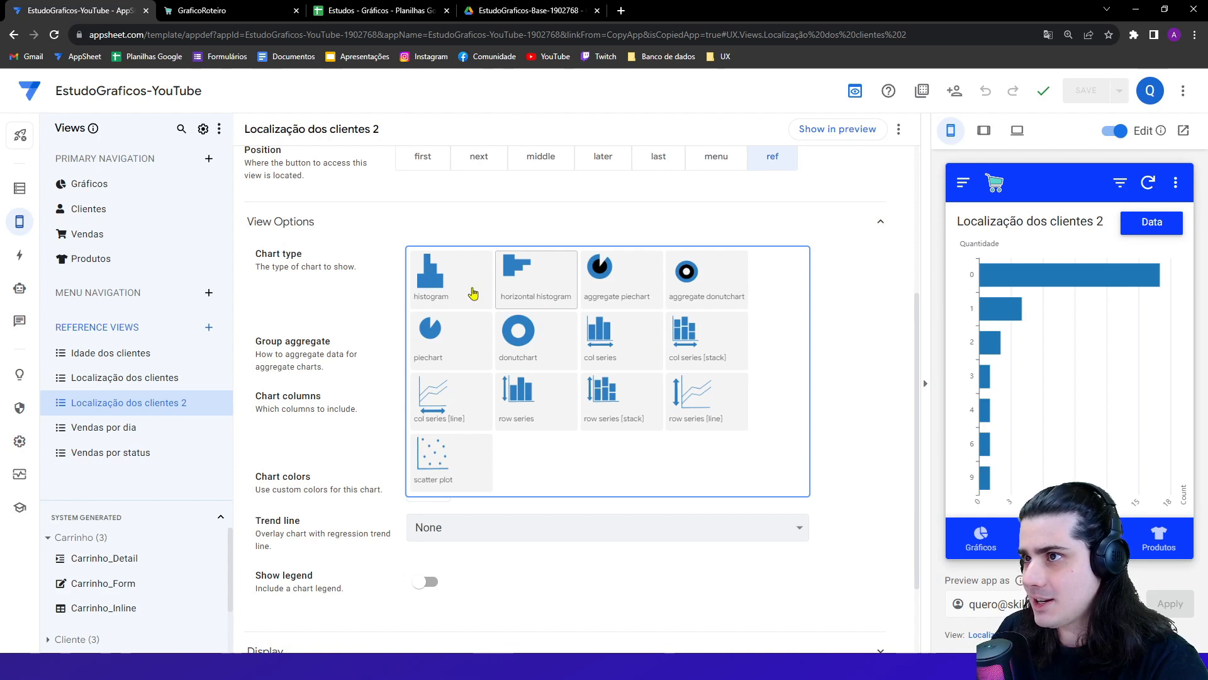
{"action": "left_click", "coordinate": [472, 289]}
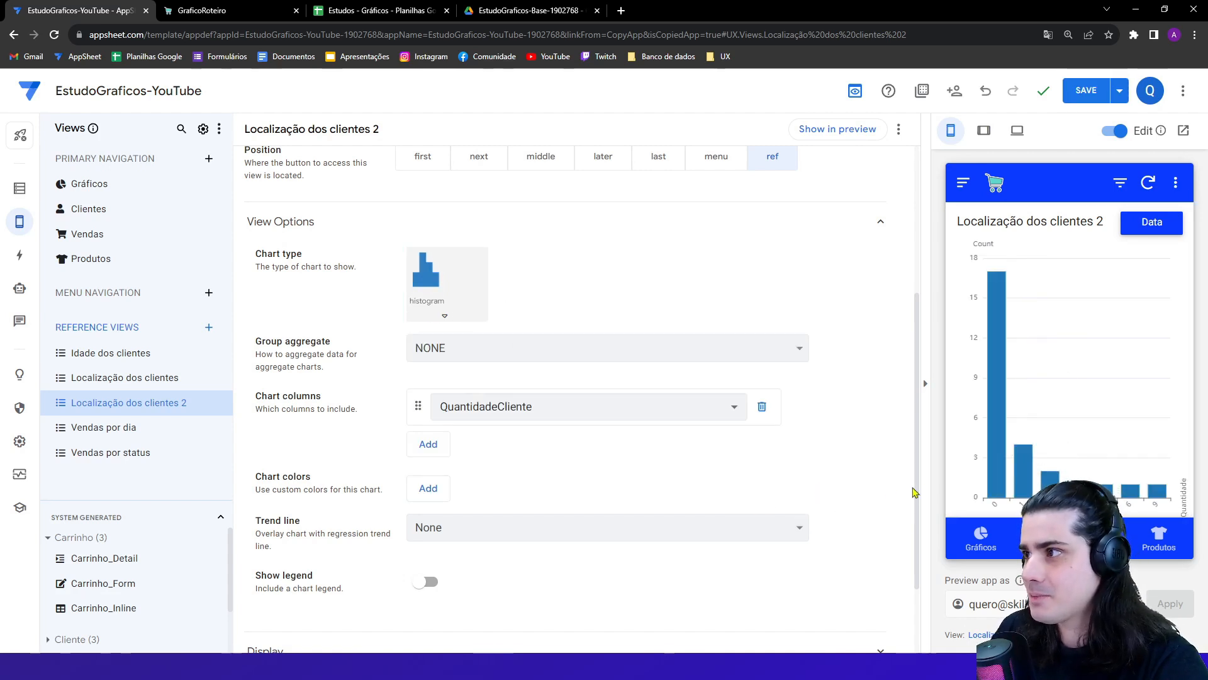
{"action": "mouse_move", "coordinate": [994, 493]}
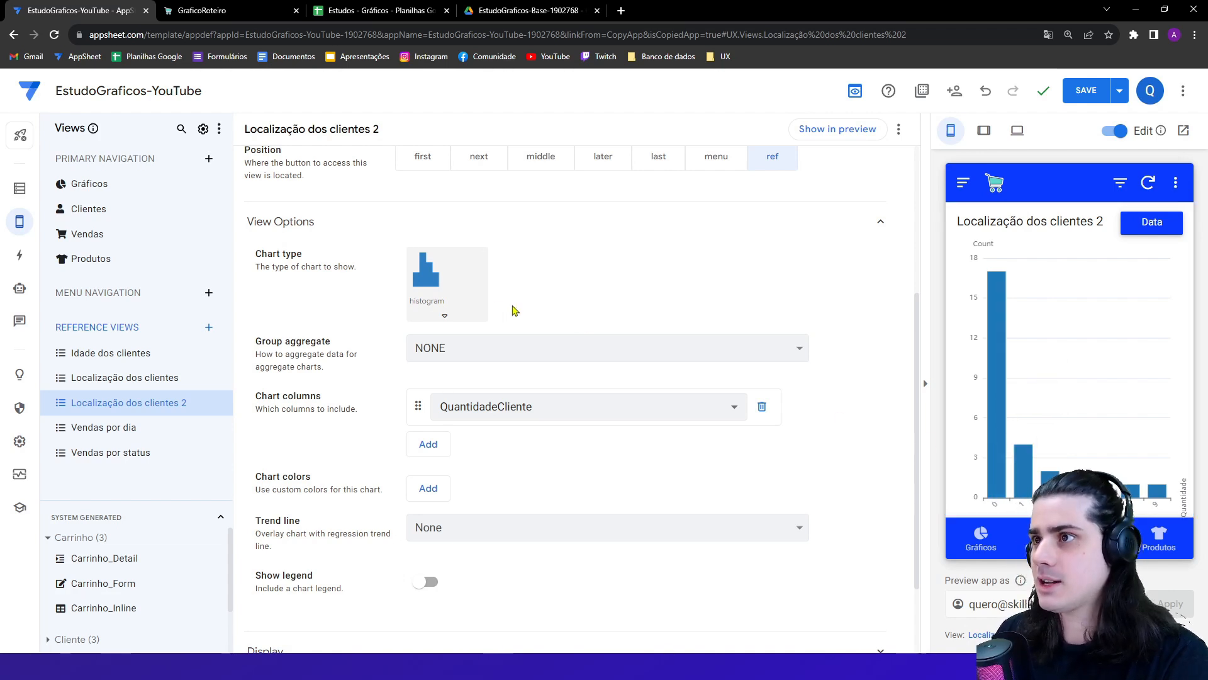
{"action": "left_click", "coordinate": [469, 307]}
{"action": "left_click", "coordinate": [517, 390]}
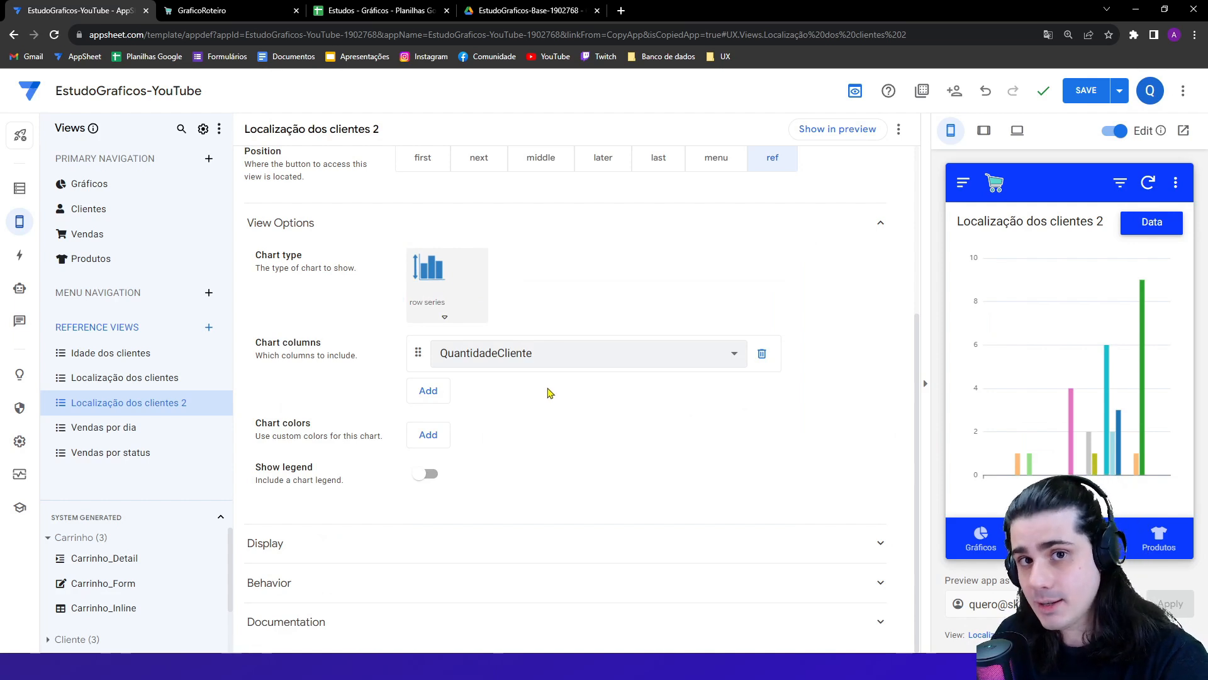
{"action": "mouse_move", "coordinate": [1019, 466]}
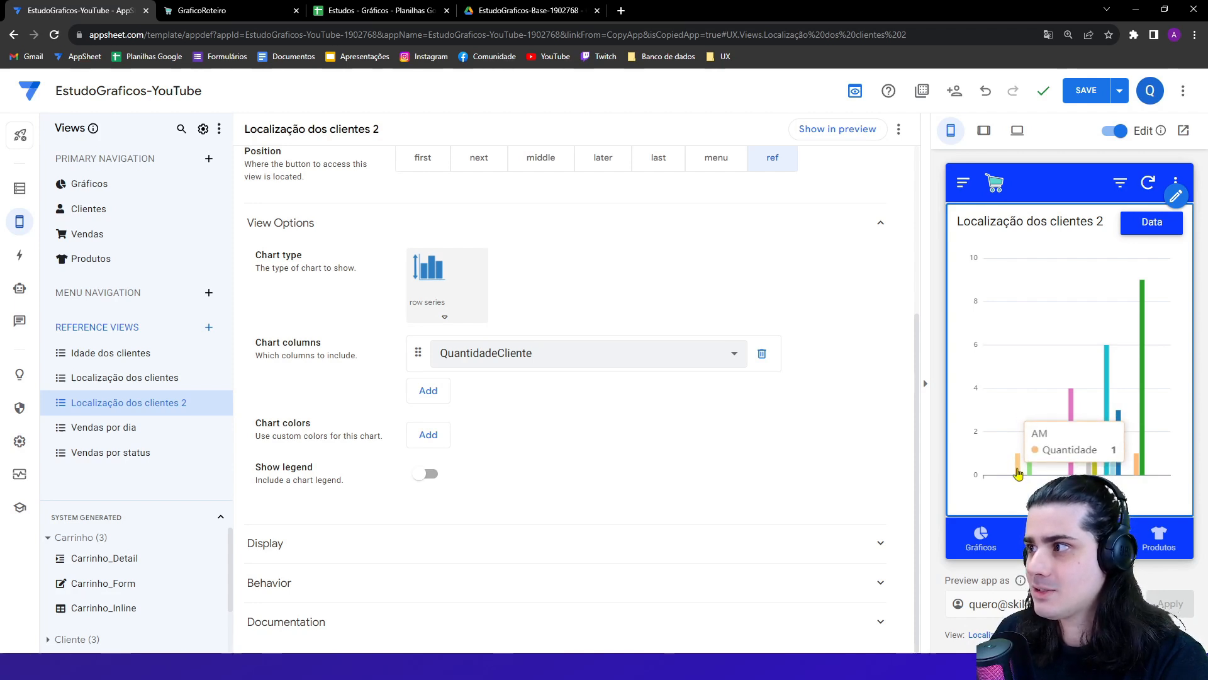
- Turn on the legend of the Localização dos clientes 2 chart and page through its state entries in the preview
{"action": "left_click", "coordinate": [430, 475]}
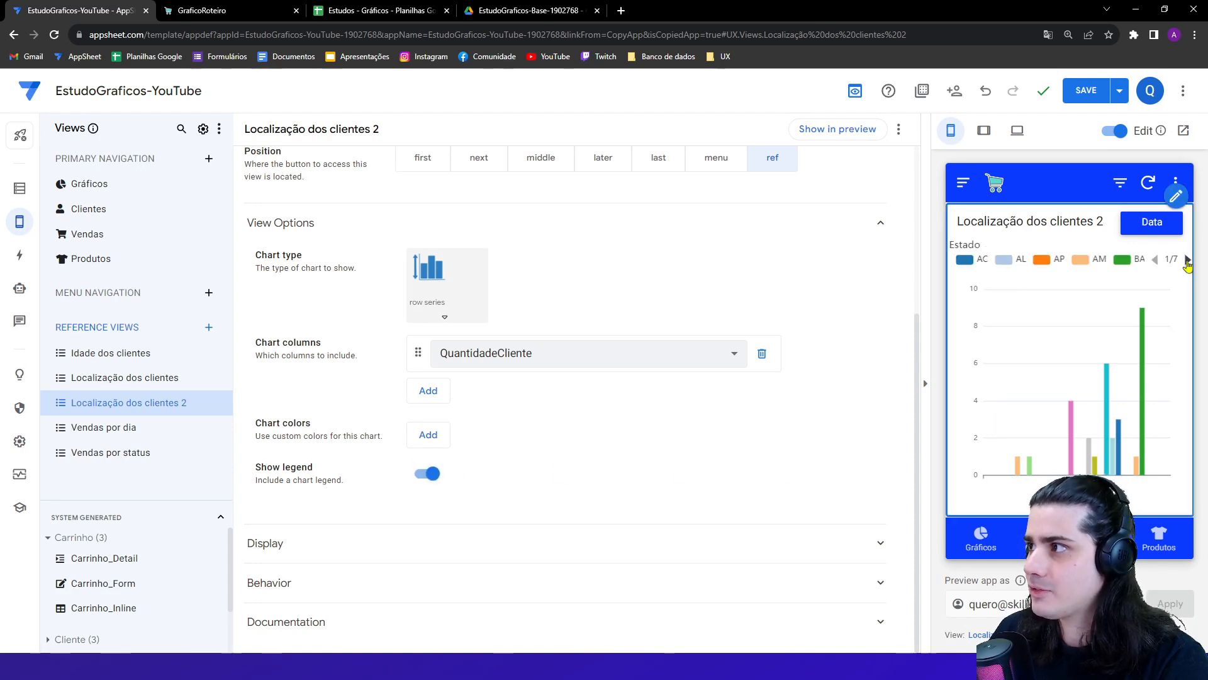
{"action": "left_click", "coordinate": [1187, 260]}
{"action": "left_click", "coordinate": [1188, 260]}
{"action": "left_click", "coordinate": [1187, 260]}
{"action": "left_click", "coordinate": [1188, 260]}
{"action": "left_click", "coordinate": [1187, 260]}
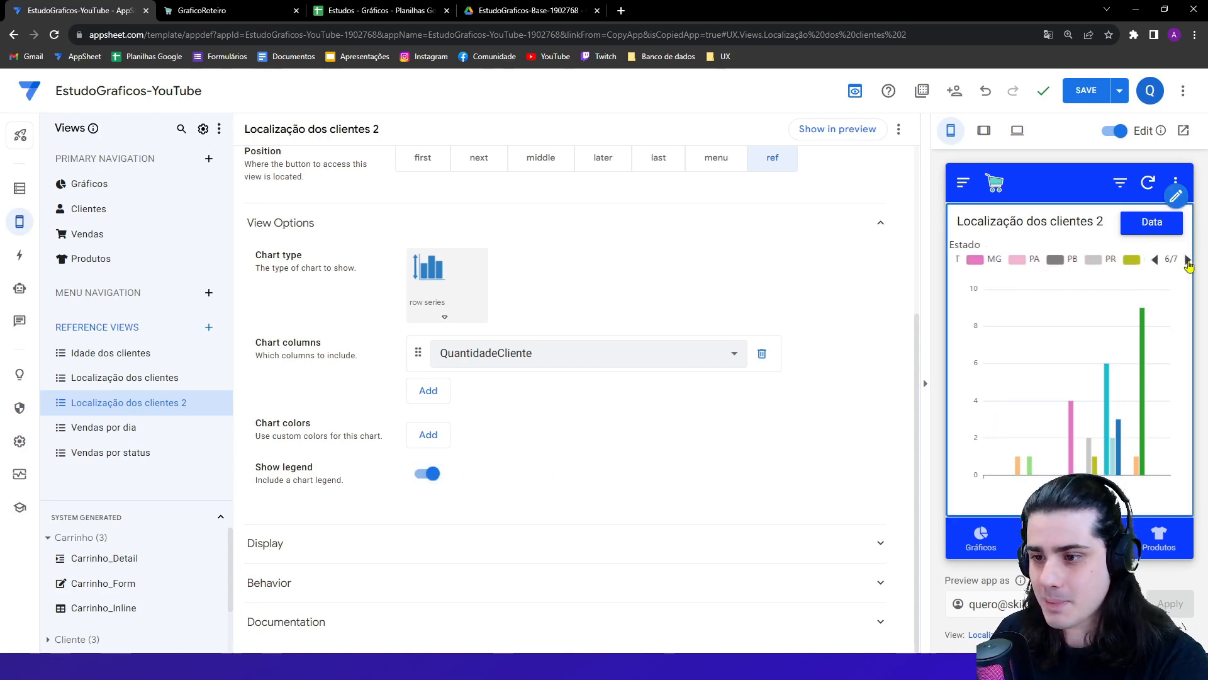
{"action": "left_click", "coordinate": [1188, 260]}
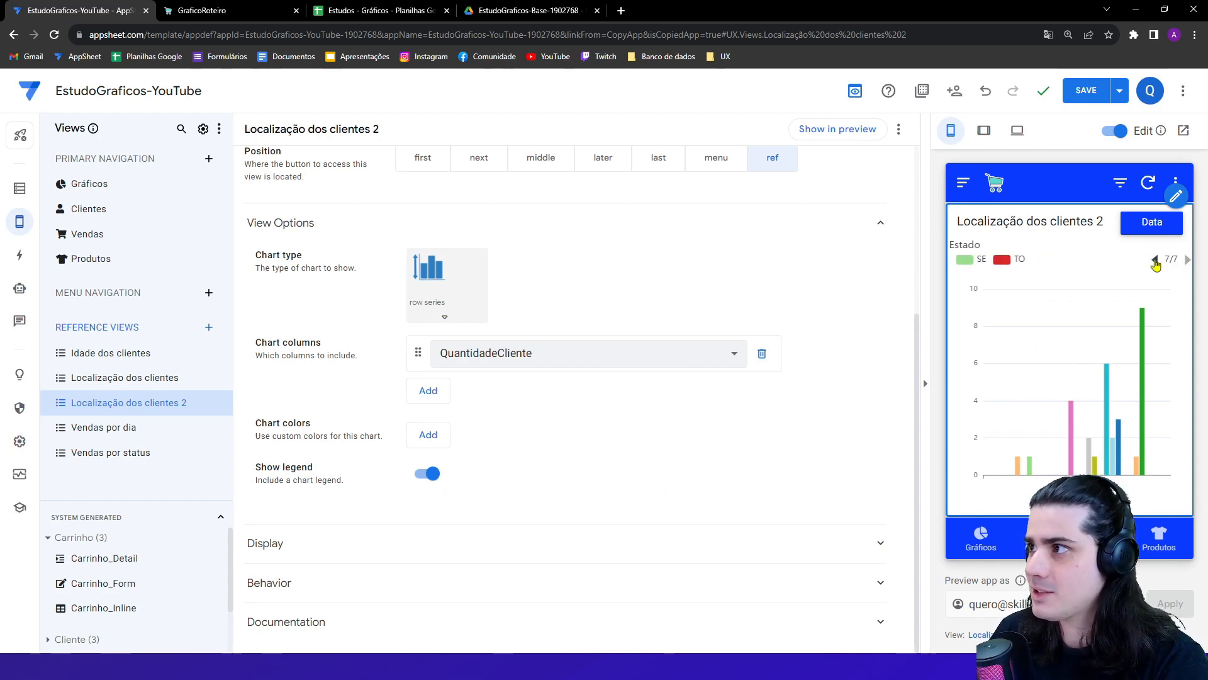
{"action": "left_click", "coordinate": [1155, 261]}
{"action": "left_click", "coordinate": [1156, 262]}
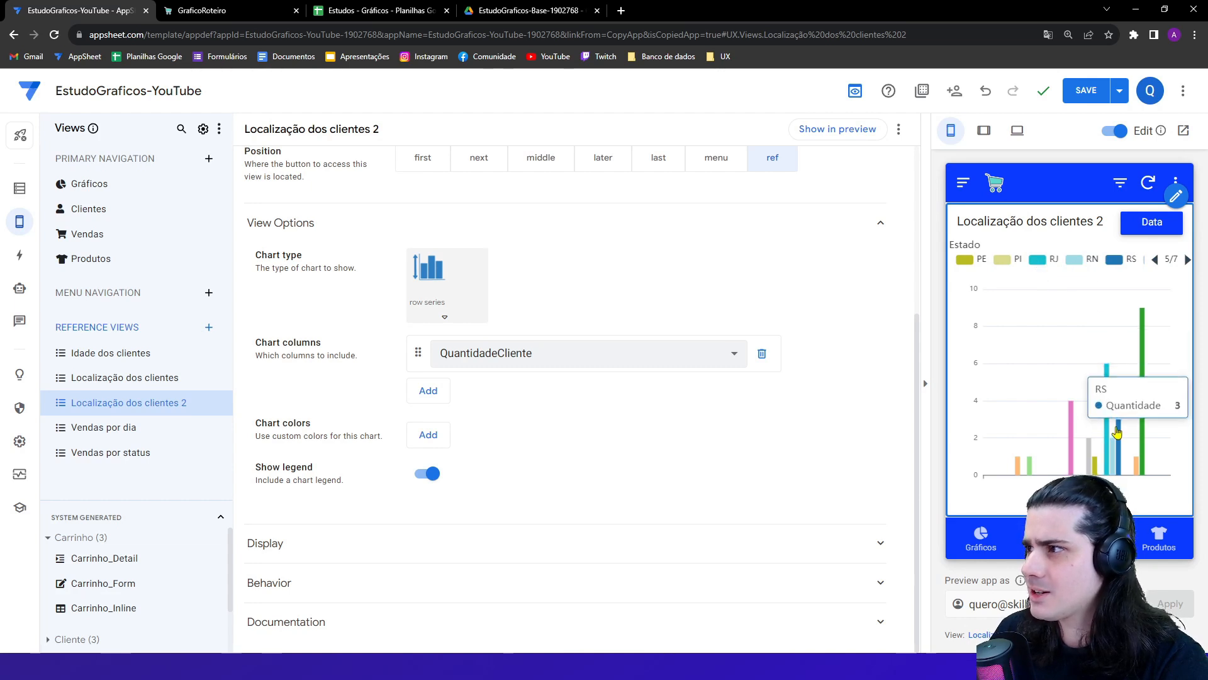
{"action": "mouse_move", "coordinate": [1117, 416]}
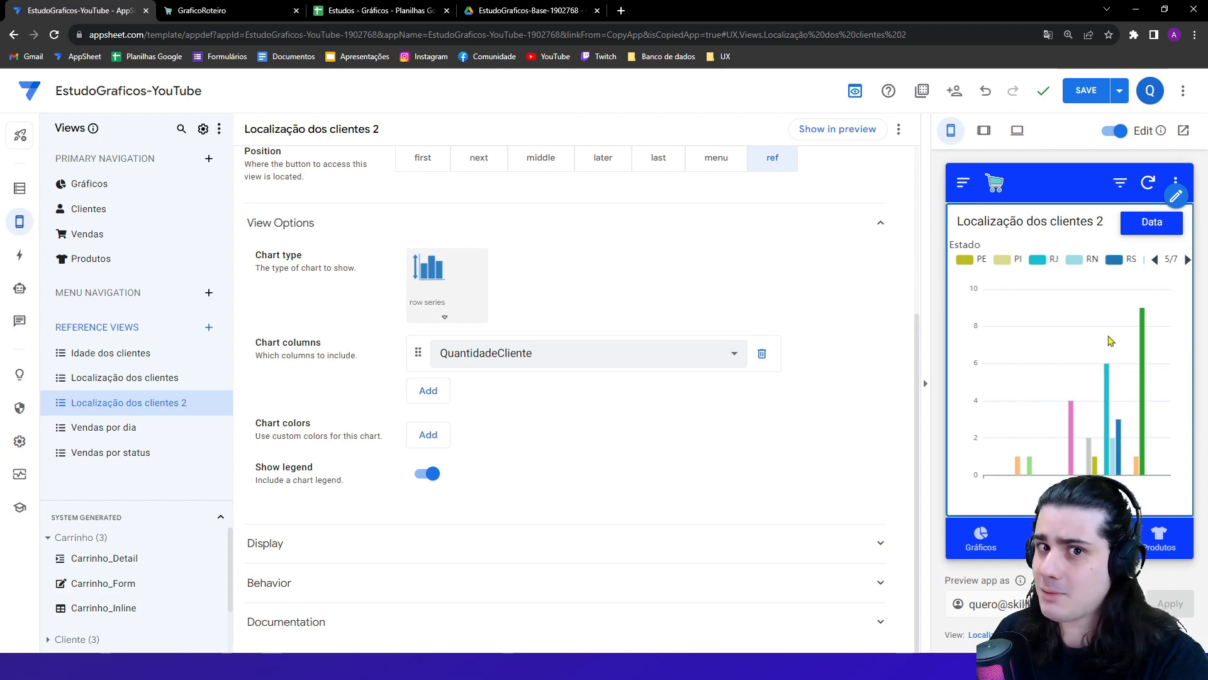
{"action": "left_click", "coordinate": [1156, 259]}
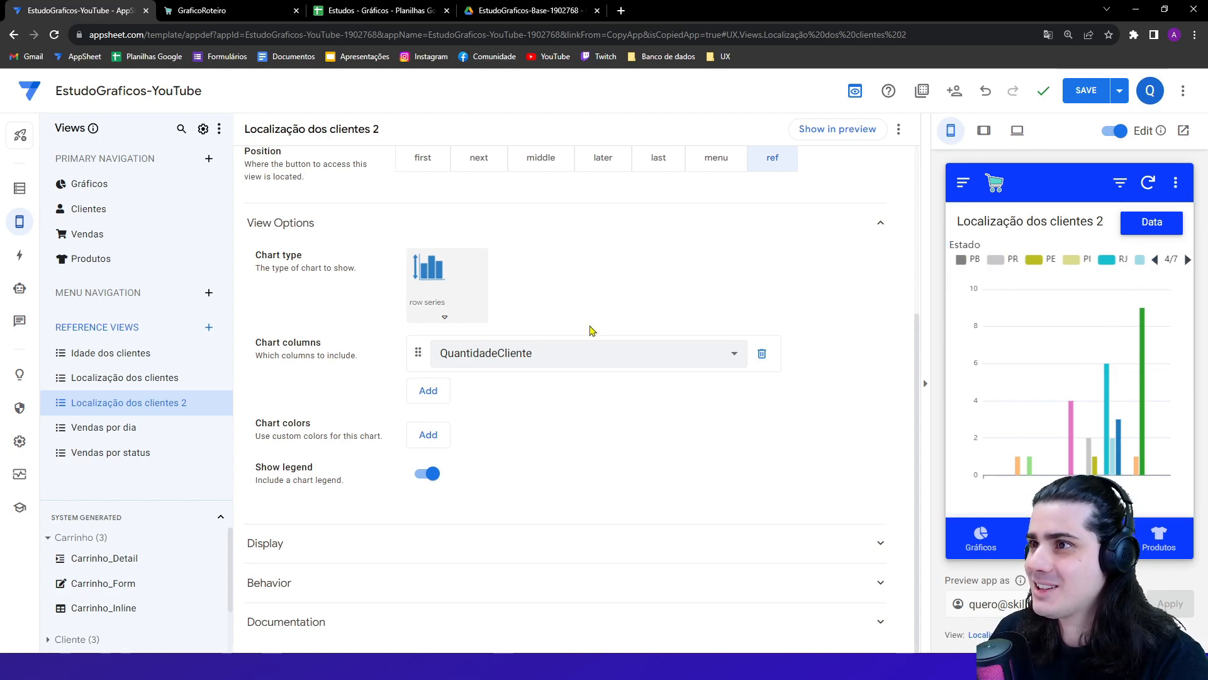
- Change the chart type of Localização dos clientes 2 to col series and preview it in the tablet layout
{"action": "left_click", "coordinate": [472, 292]}
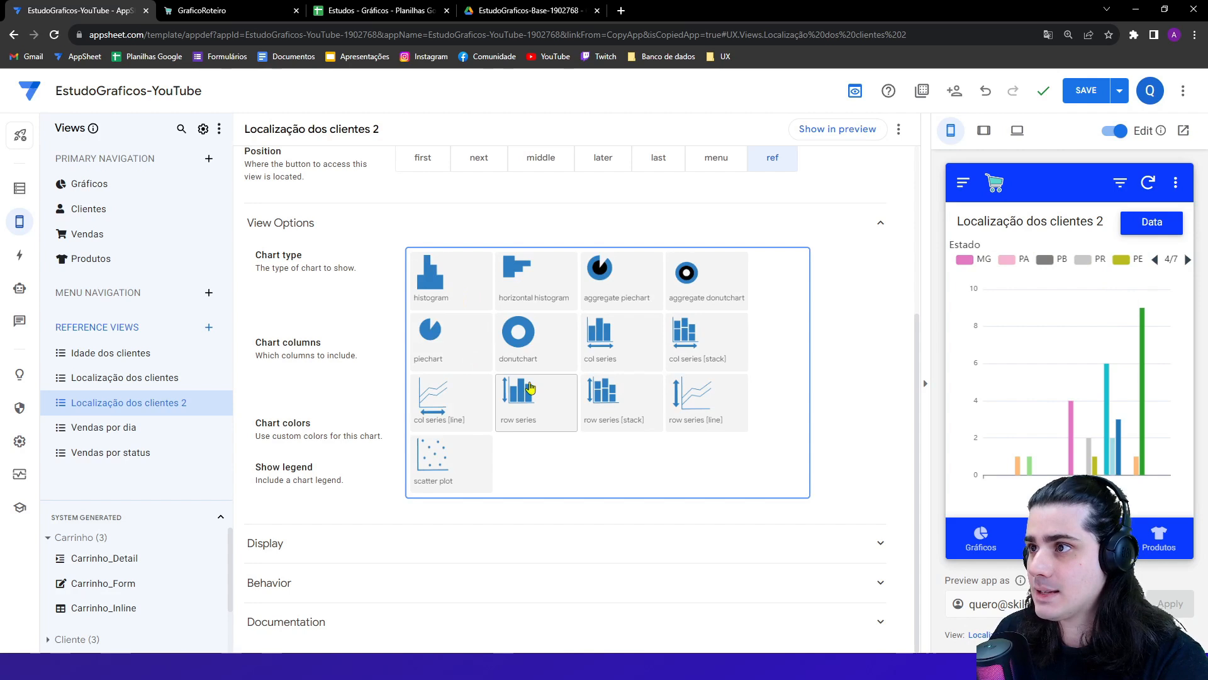
{"action": "left_click", "coordinate": [613, 365]}
{"action": "mouse_move", "coordinate": [1153, 482]}
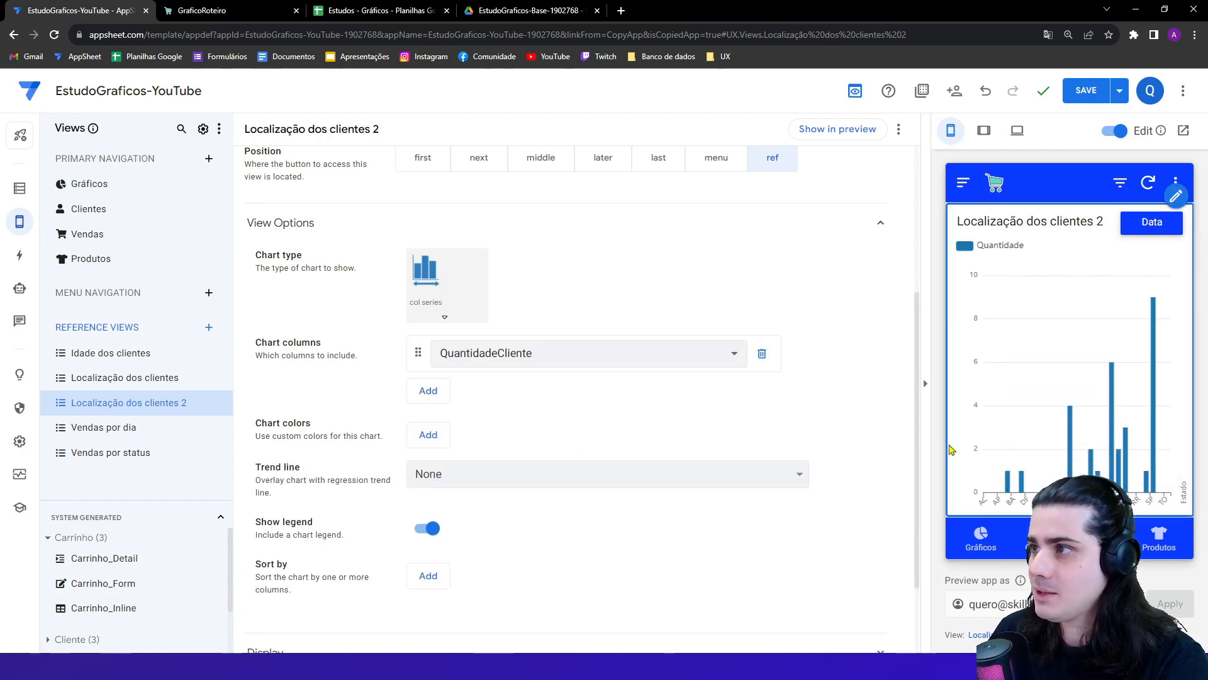
{"action": "mouse_move", "coordinate": [985, 416]}
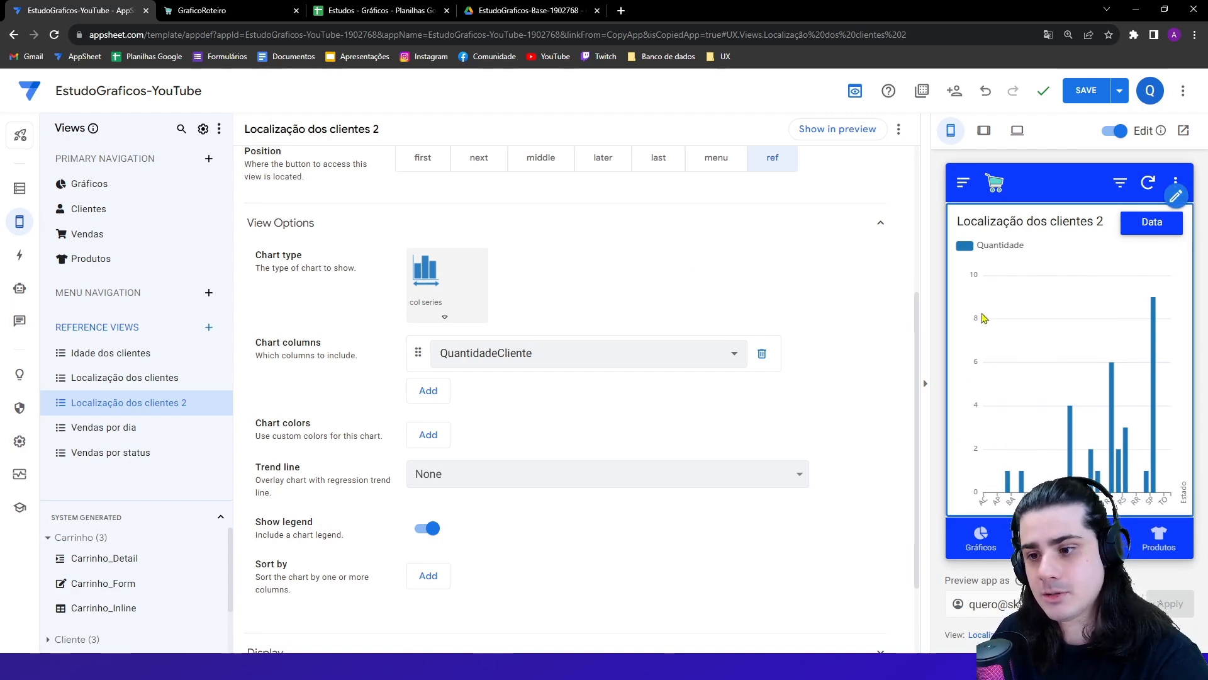
{"action": "left_click", "coordinate": [423, 316]}
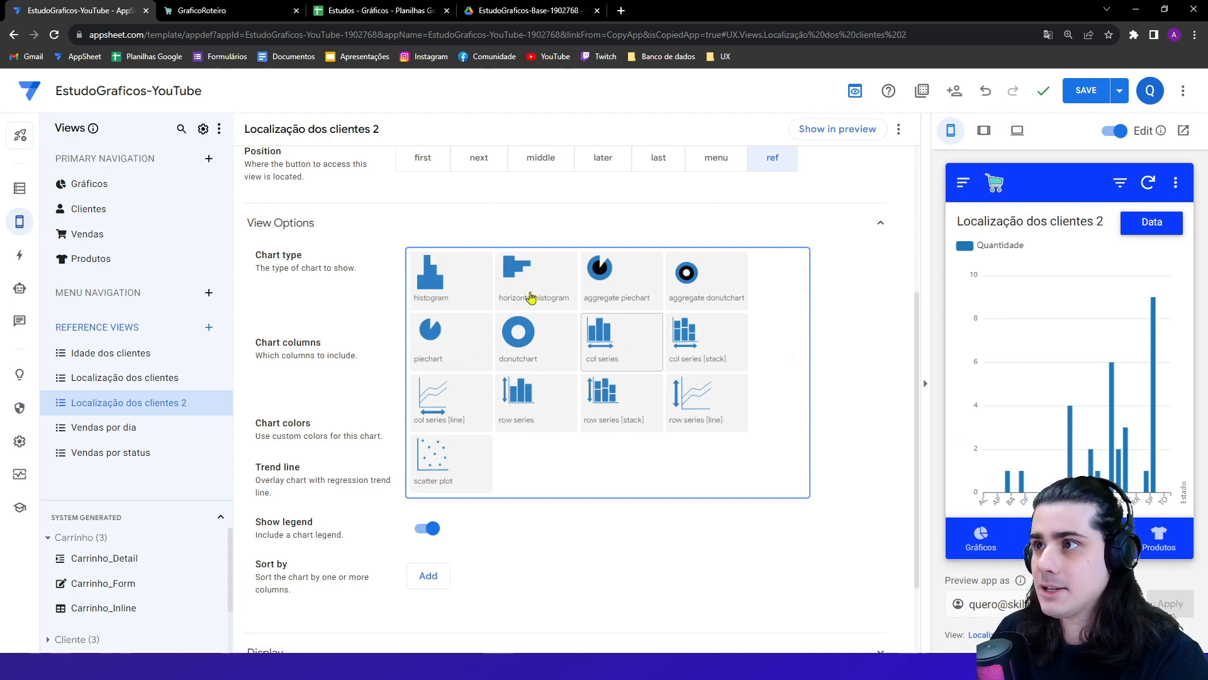
{"action": "left_click", "coordinate": [351, 352]}
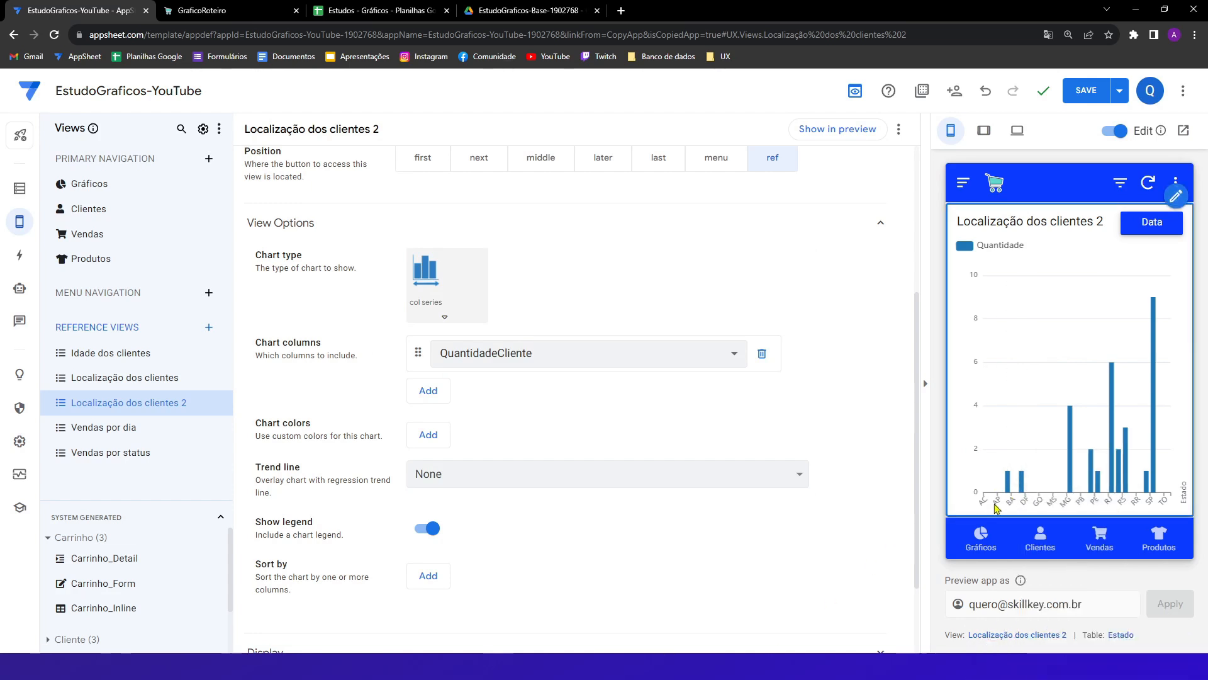
{"action": "left_click", "coordinate": [983, 131]}
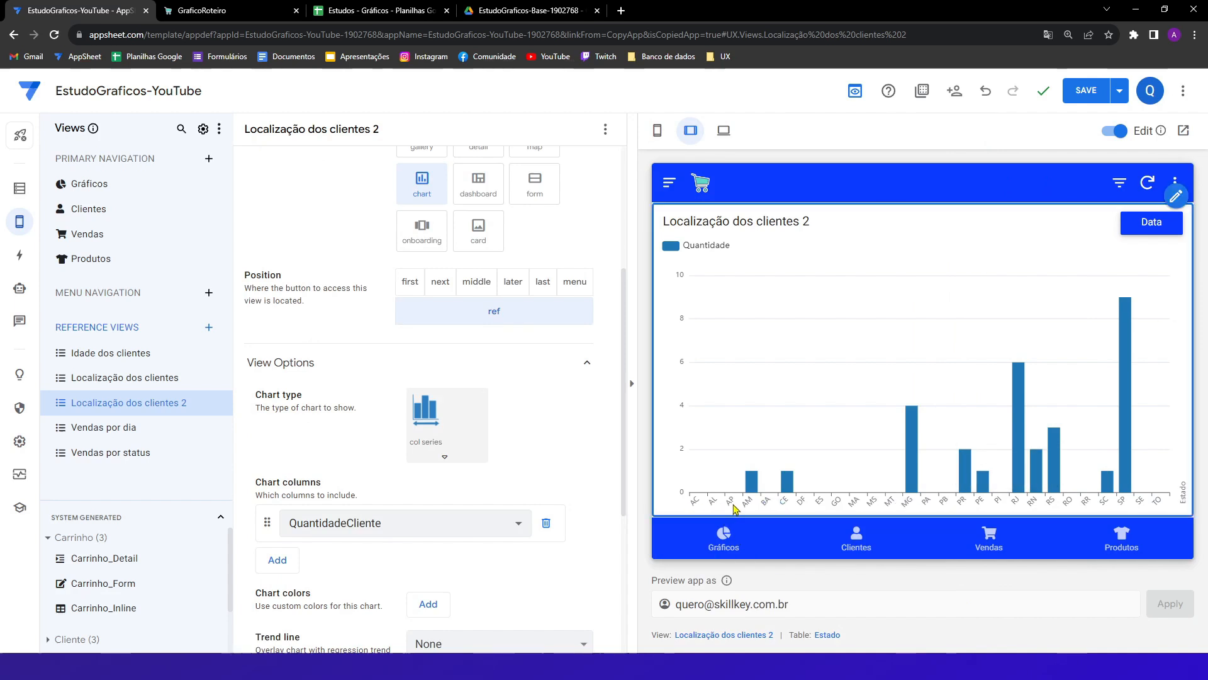
{"action": "mouse_move", "coordinate": [751, 484]}
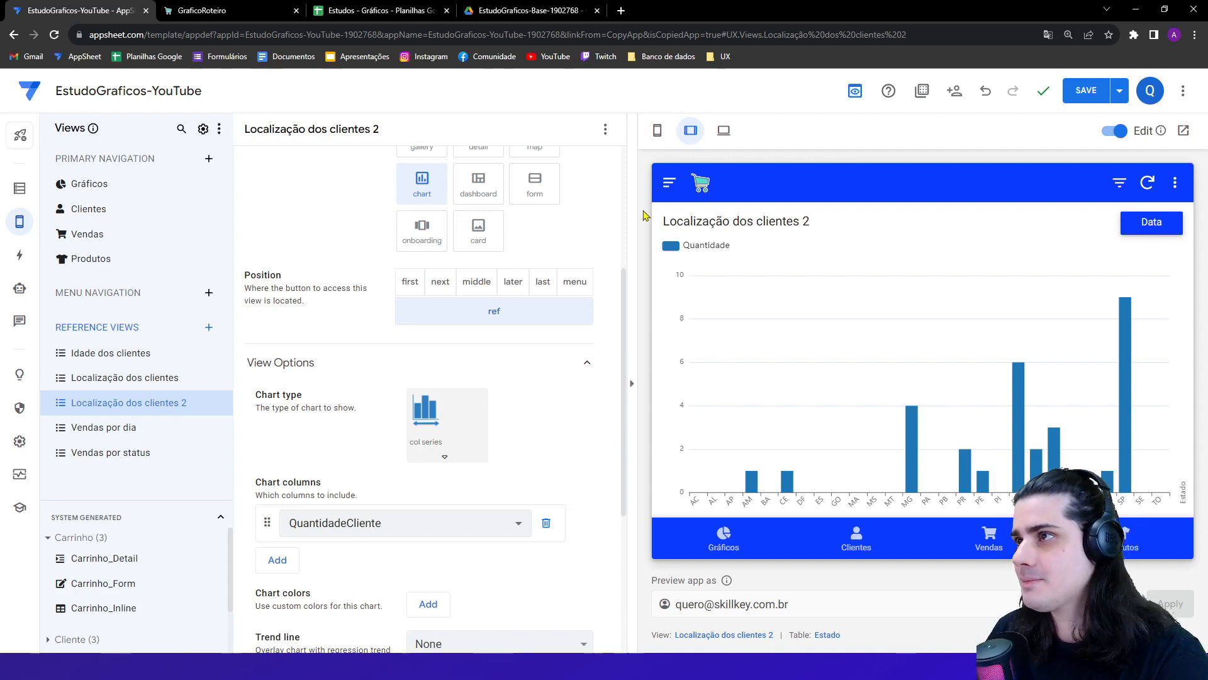
- Turn off the legend of the Localização dos clientes 2 chart and add that view as an entry of the Gráficos dashboard
{"action": "left_click", "coordinate": [655, 131]}
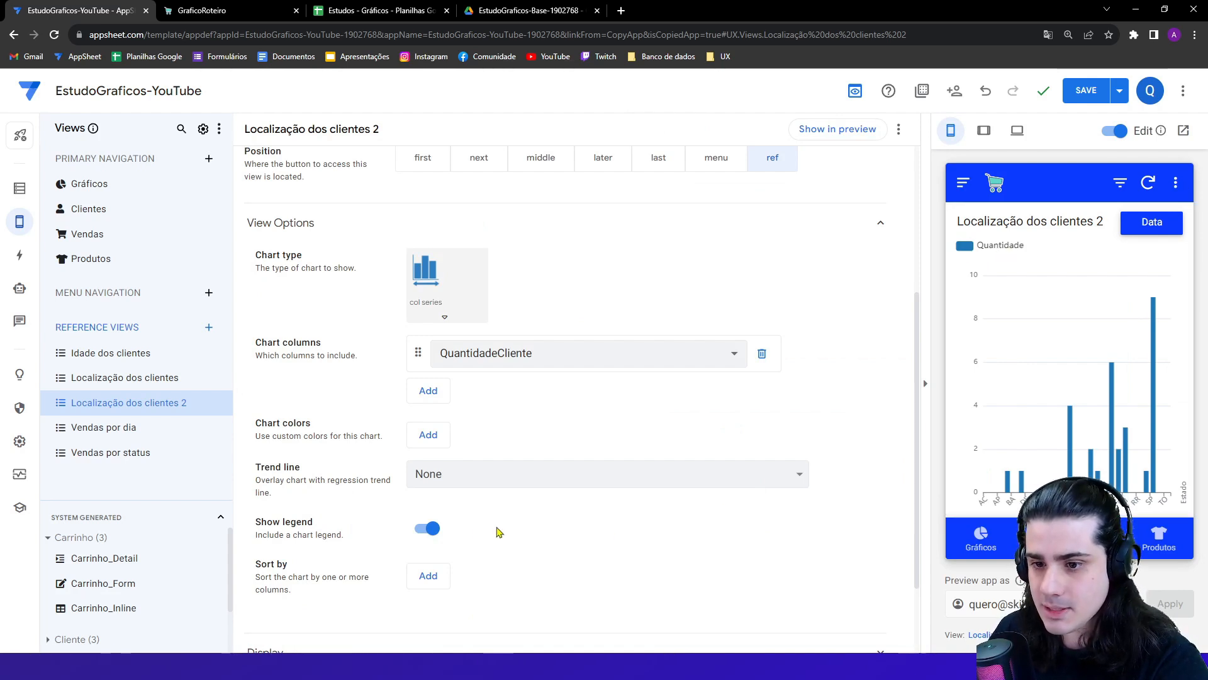
{"action": "left_click", "coordinate": [435, 530]}
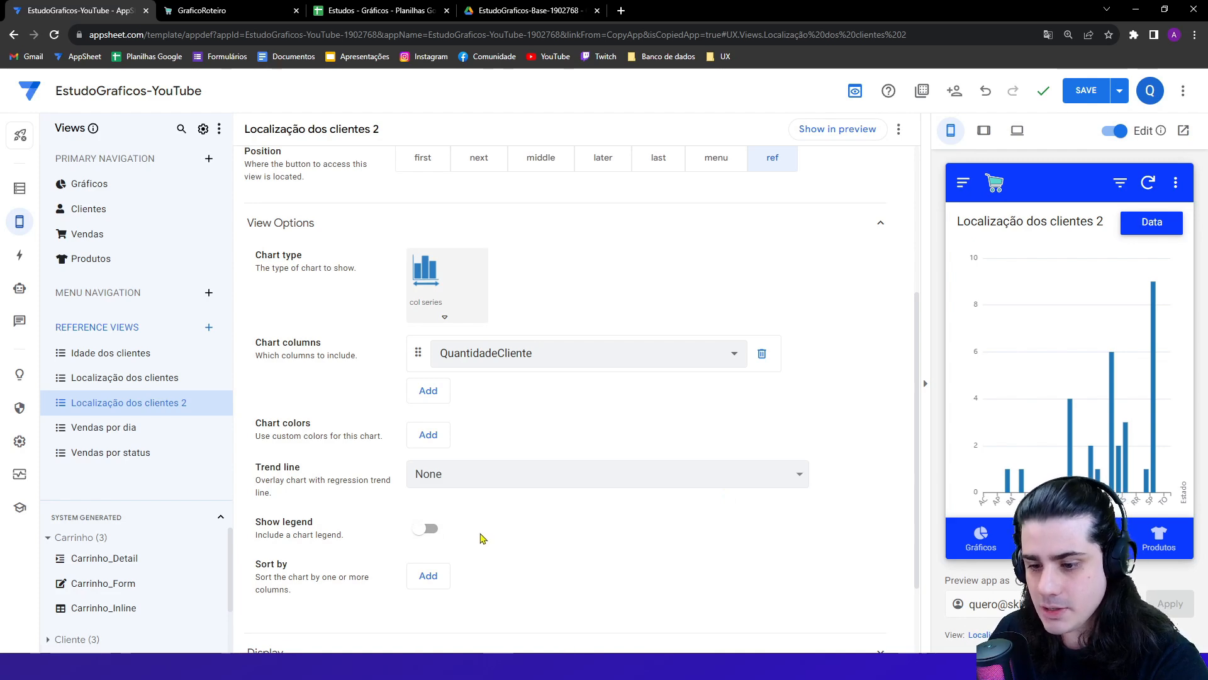
{"action": "left_click", "coordinate": [94, 186]}
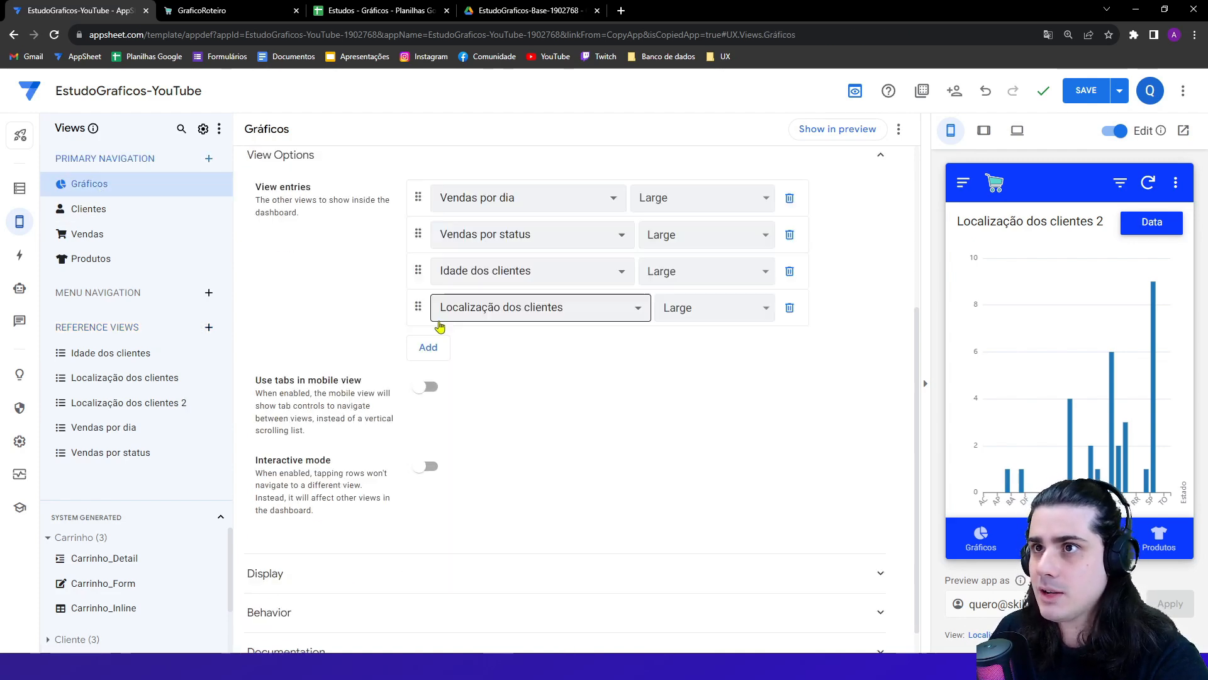
{"action": "left_click", "coordinate": [426, 347]}
{"action": "left_click", "coordinate": [472, 350]}
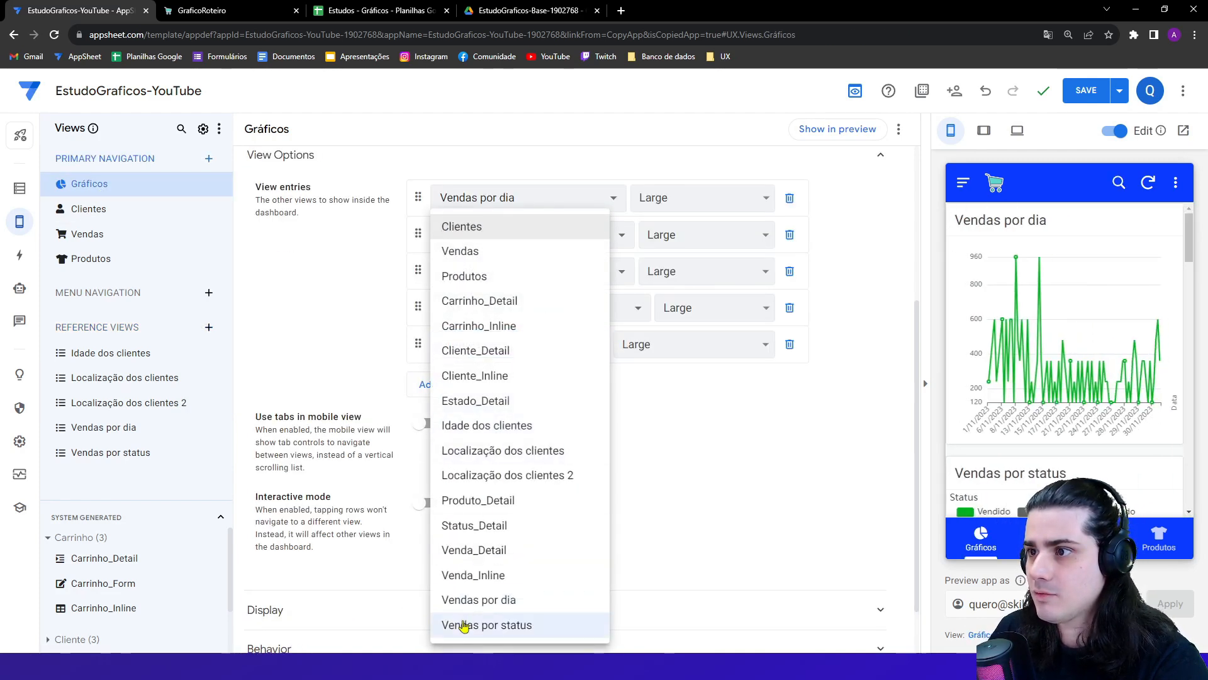
{"action": "left_click", "coordinate": [497, 475]}
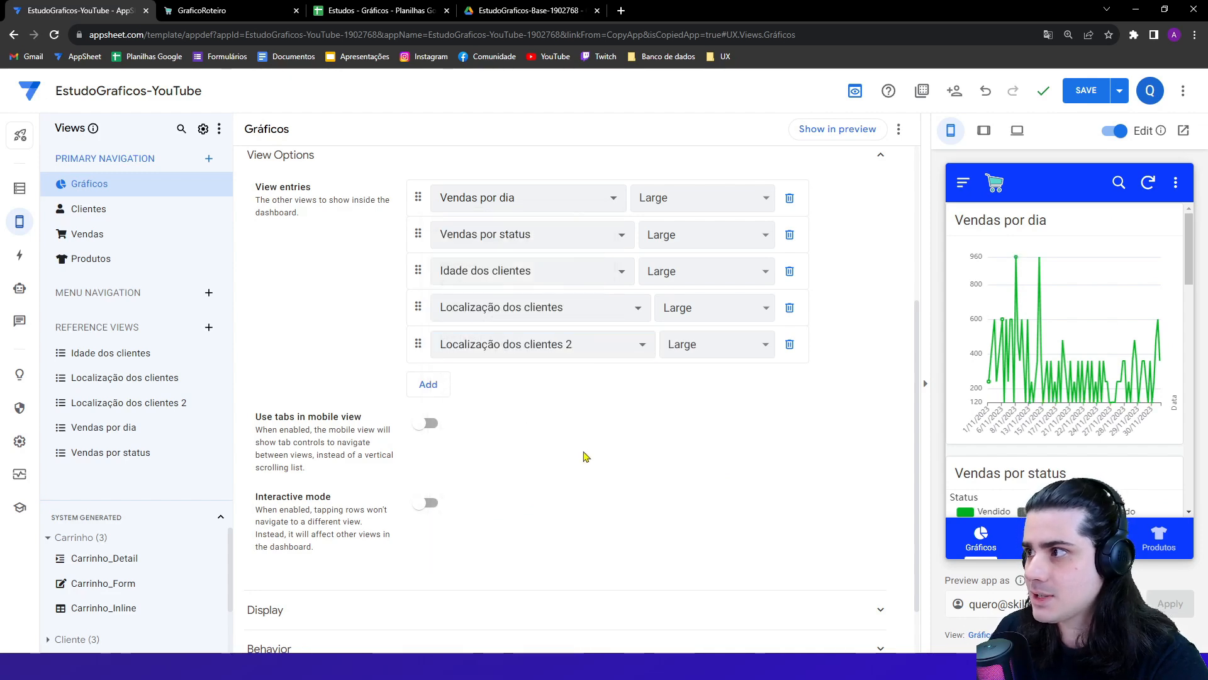
- Compare the Gráficos dashboard in the tablet preview with the GraficoRoteiro app's dashboard, and save the app
{"action": "left_click", "coordinate": [244, 7]}
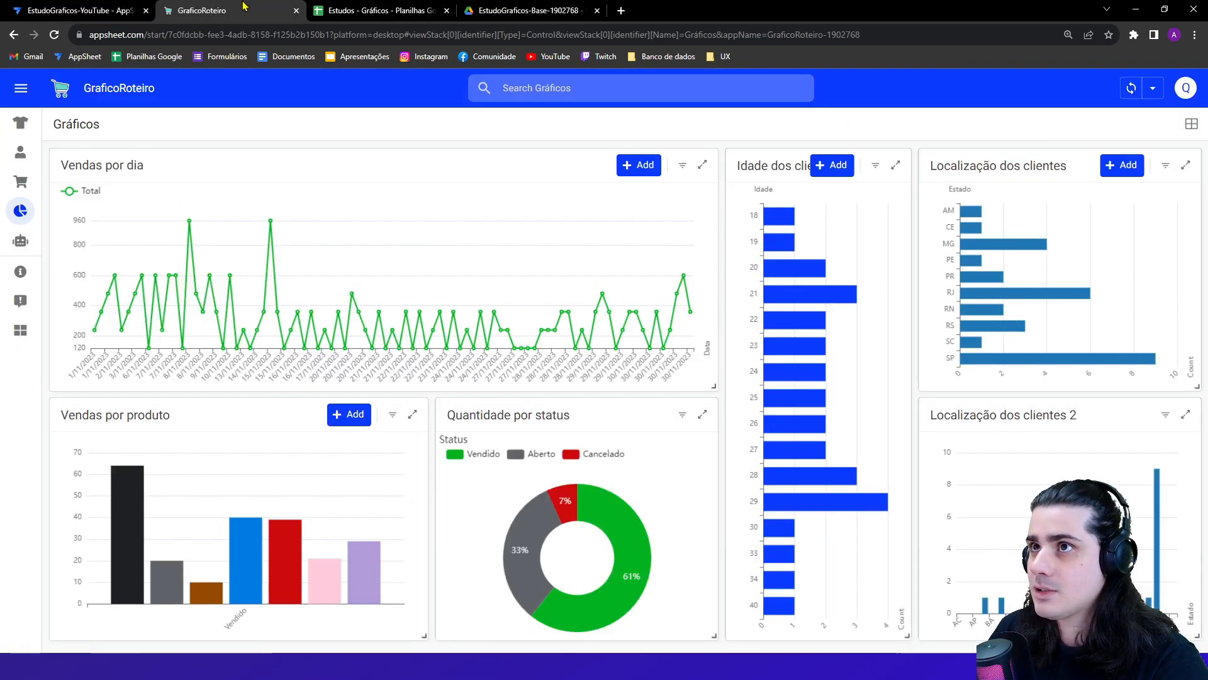
{"action": "left_click", "coordinate": [68, 7]}
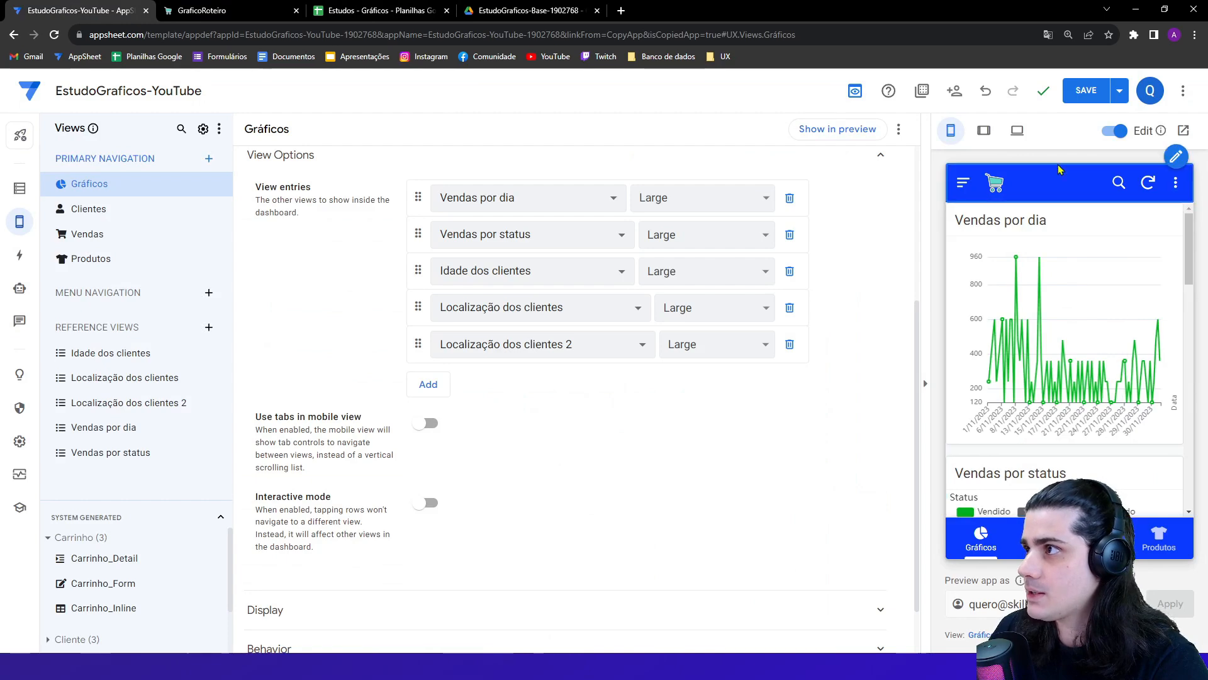
{"action": "left_click", "coordinate": [985, 130]}
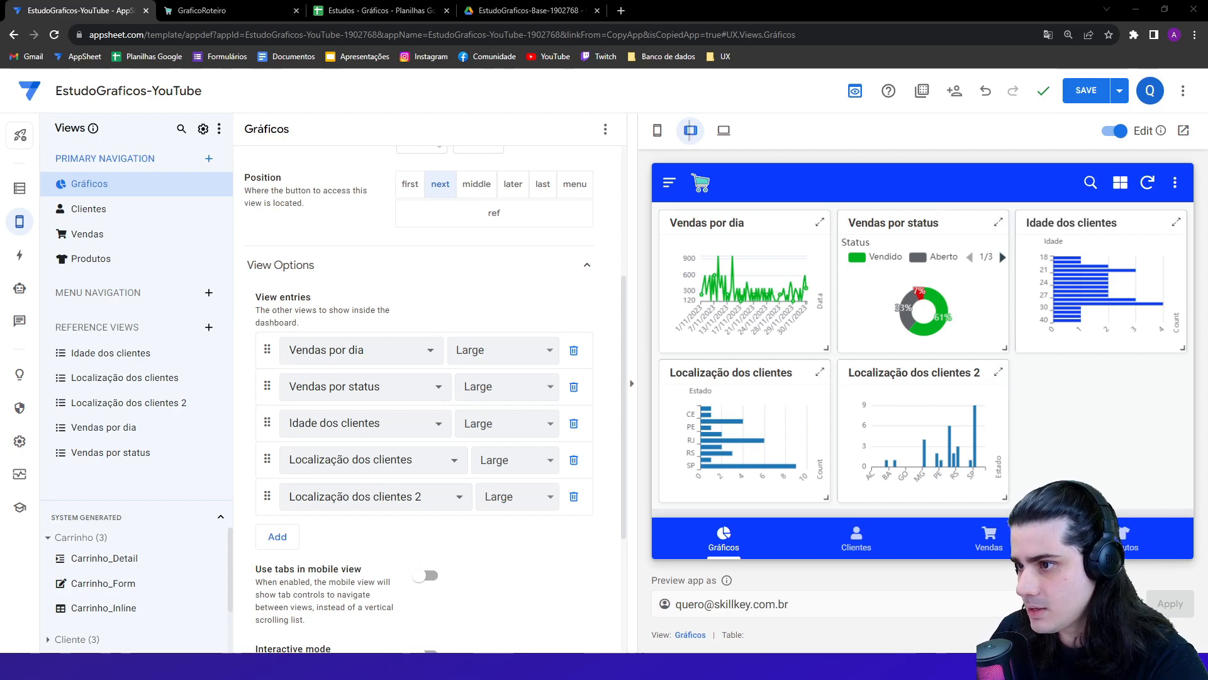
{"action": "left_click", "coordinate": [277, 10]}
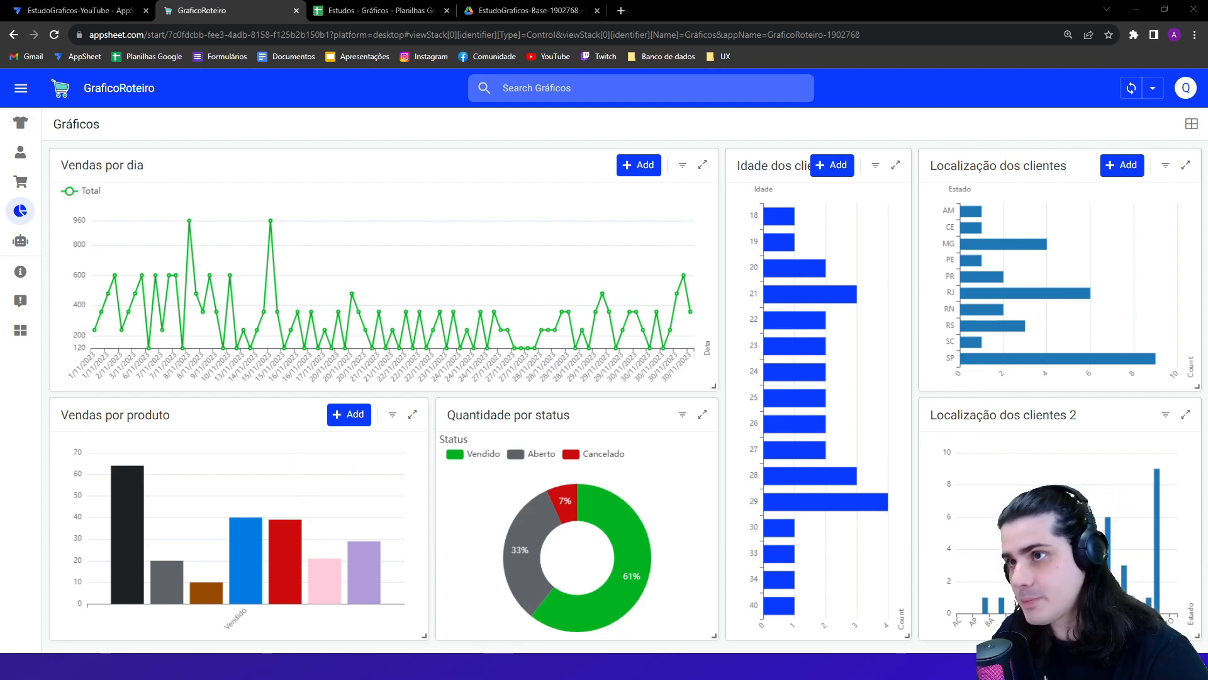
{"action": "left_click", "coordinate": [121, 6]}
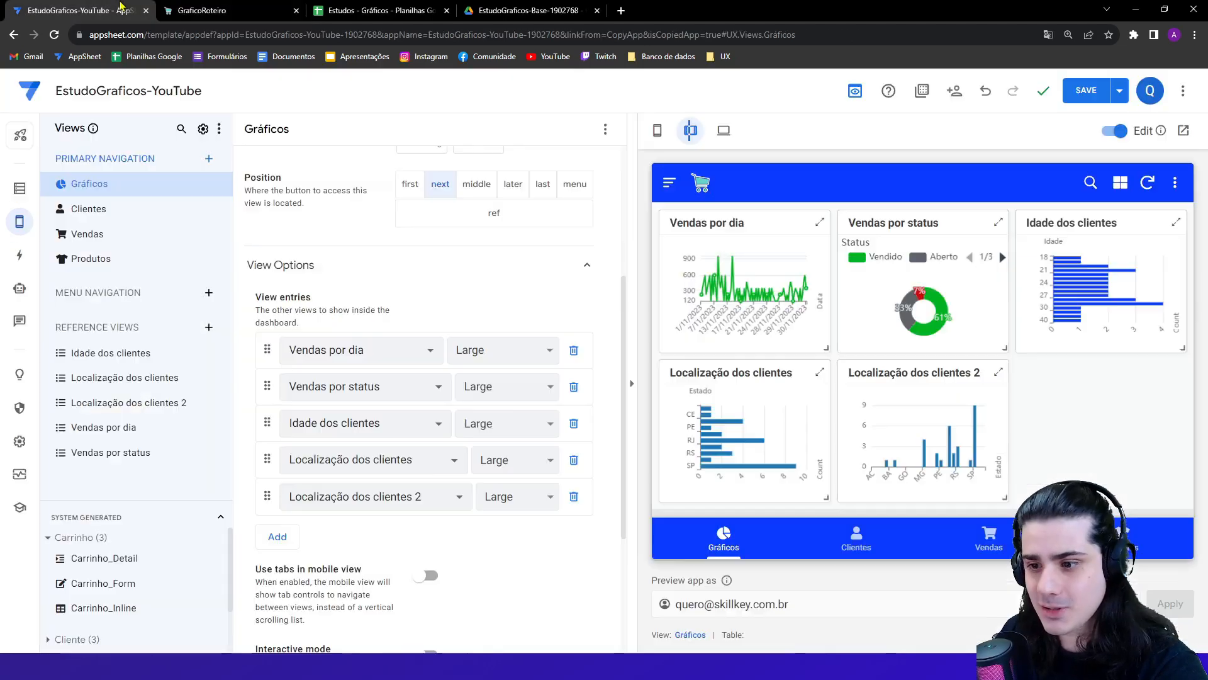
{"action": "left_click", "coordinate": [659, 131]}
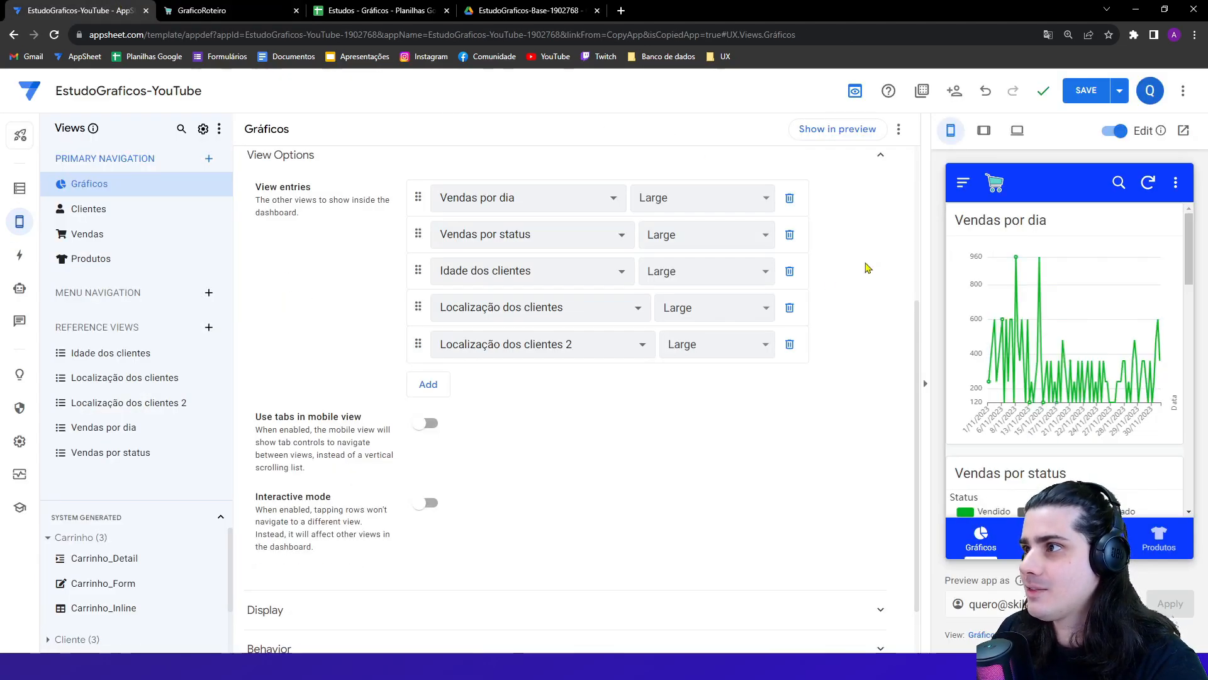
{"action": "left_click", "coordinate": [1087, 98]}
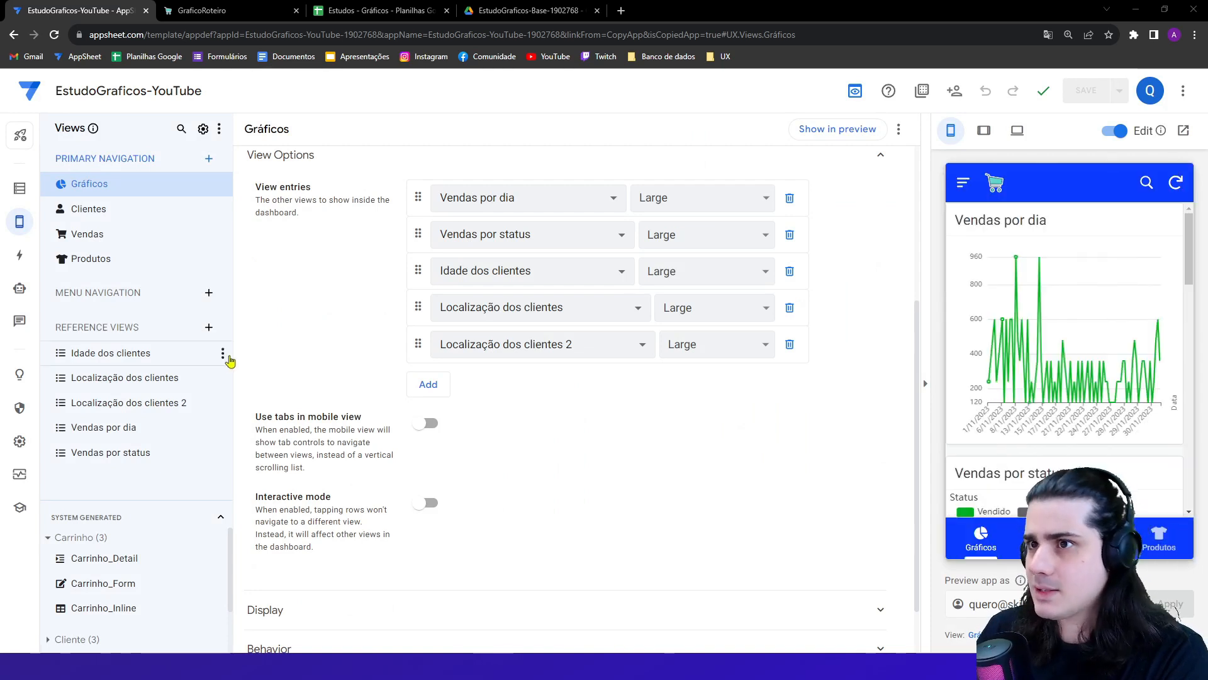
- Review the chart settings of the Idade dos clientes, Localização dos clientes, Vendas por dia and Vendas por status reference views
{"action": "left_click", "coordinate": [168, 357]}
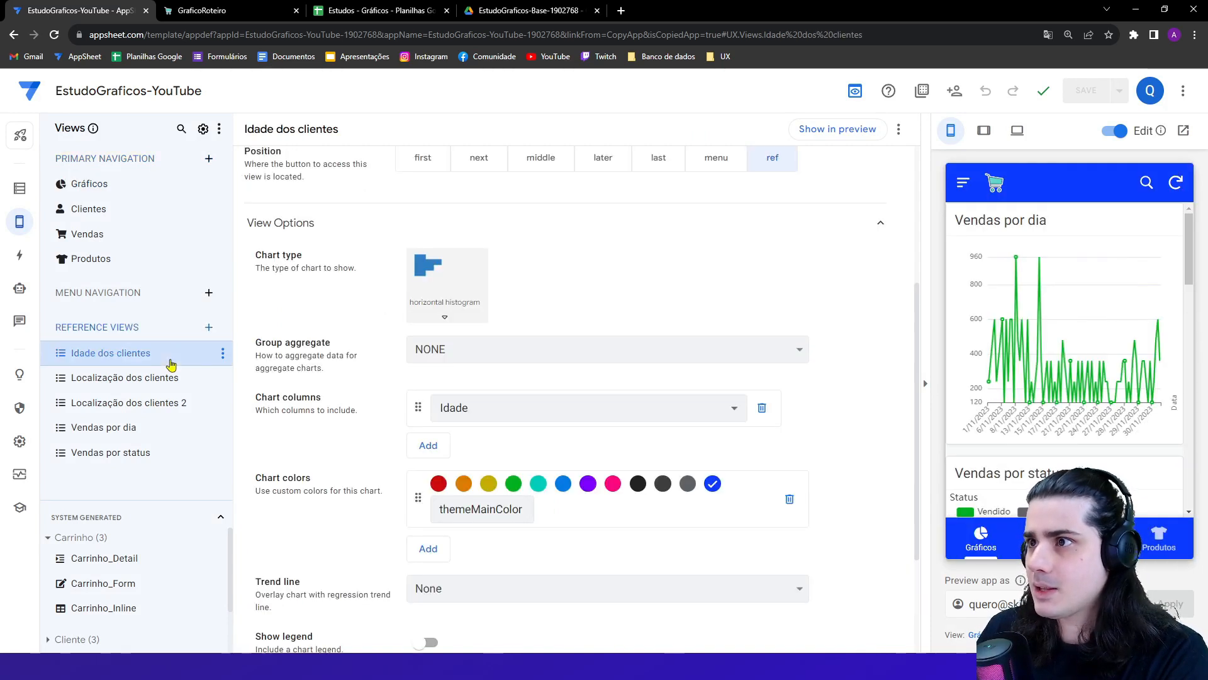
{"action": "left_click", "coordinate": [140, 385]}
{"action": "left_click", "coordinate": [141, 400]}
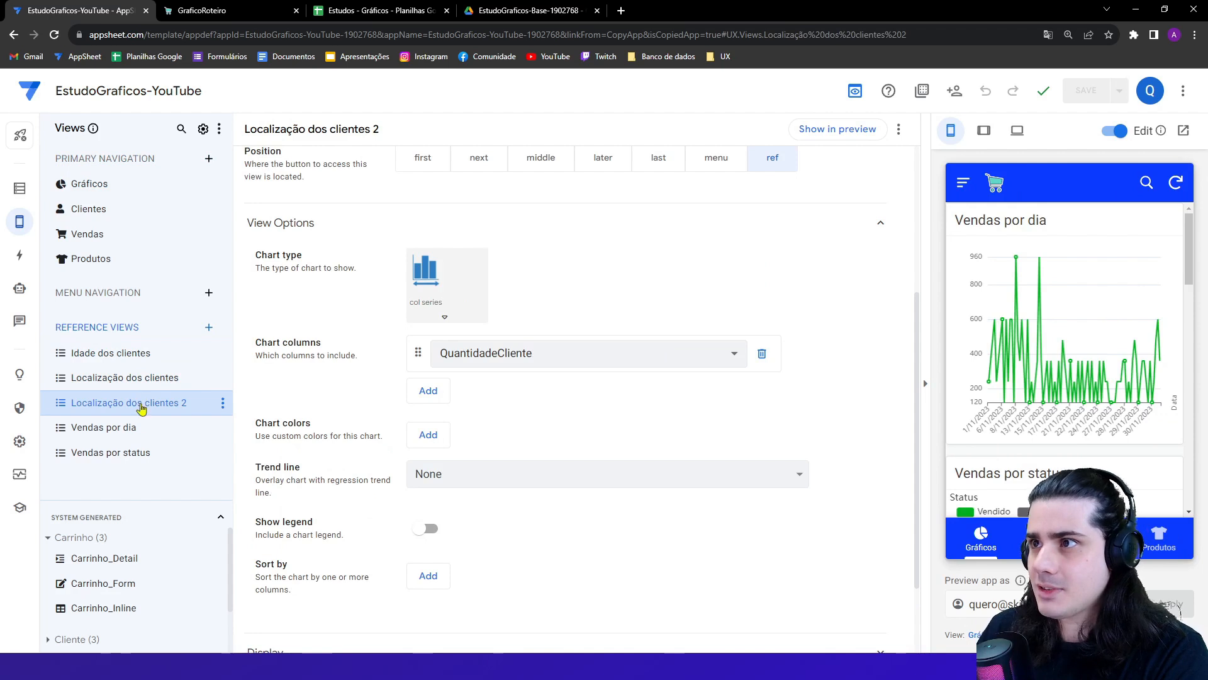
{"action": "left_click", "coordinate": [139, 426]}
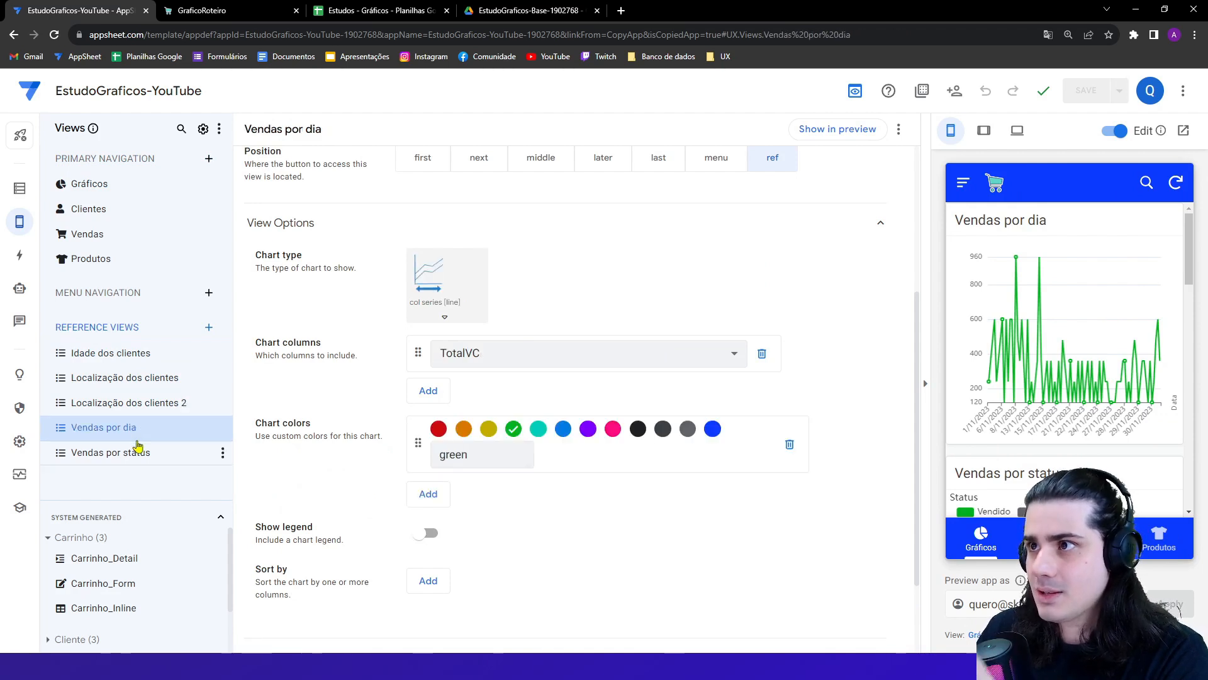
{"action": "left_click", "coordinate": [138, 449]}
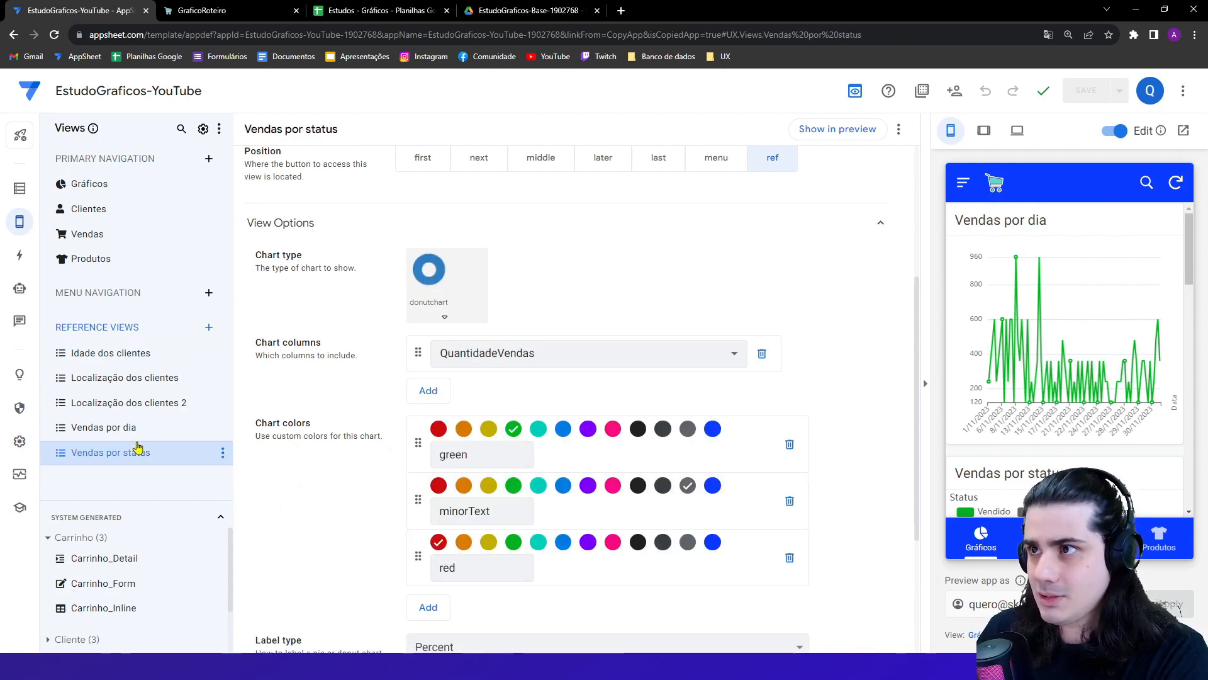
{"action": "left_click", "coordinate": [156, 377]}
{"action": "left_click", "coordinate": [163, 421]}
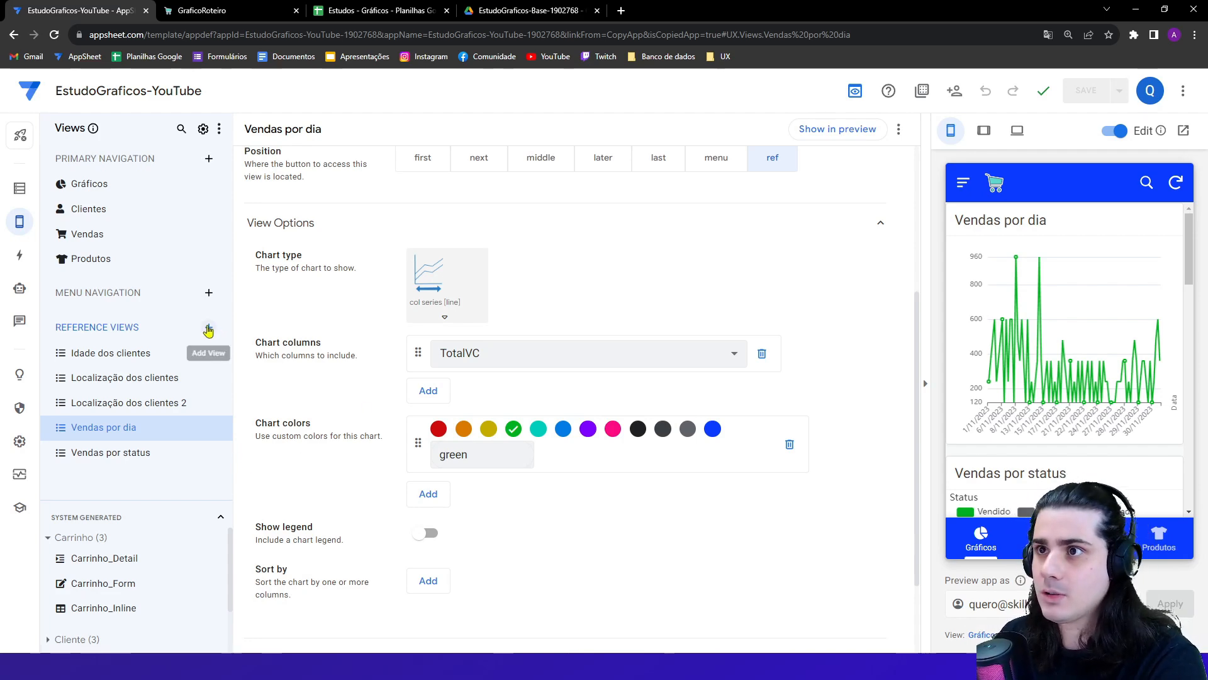
- Create a new reference view named Vendas por produto
{"action": "left_click", "coordinate": [208, 327]}
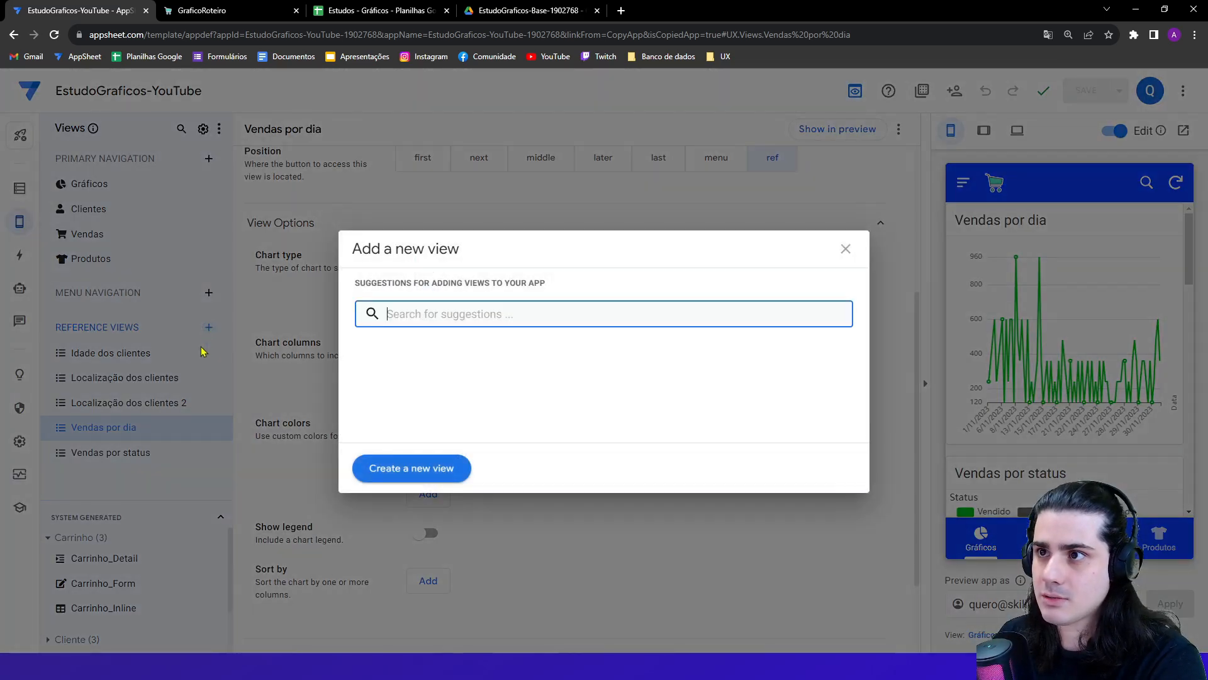
{"action": "left_click", "coordinate": [411, 468]}
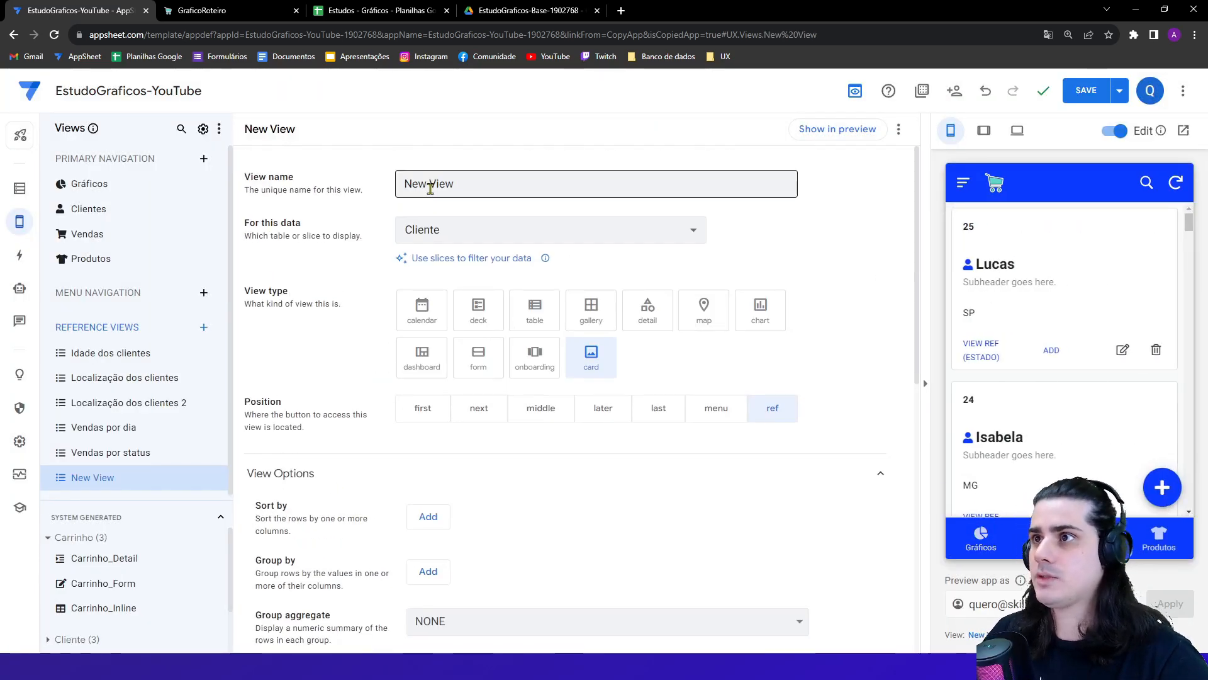
{"action": "key", "text": "Caps_Lock"}
{"action": "type", "text": "V"}
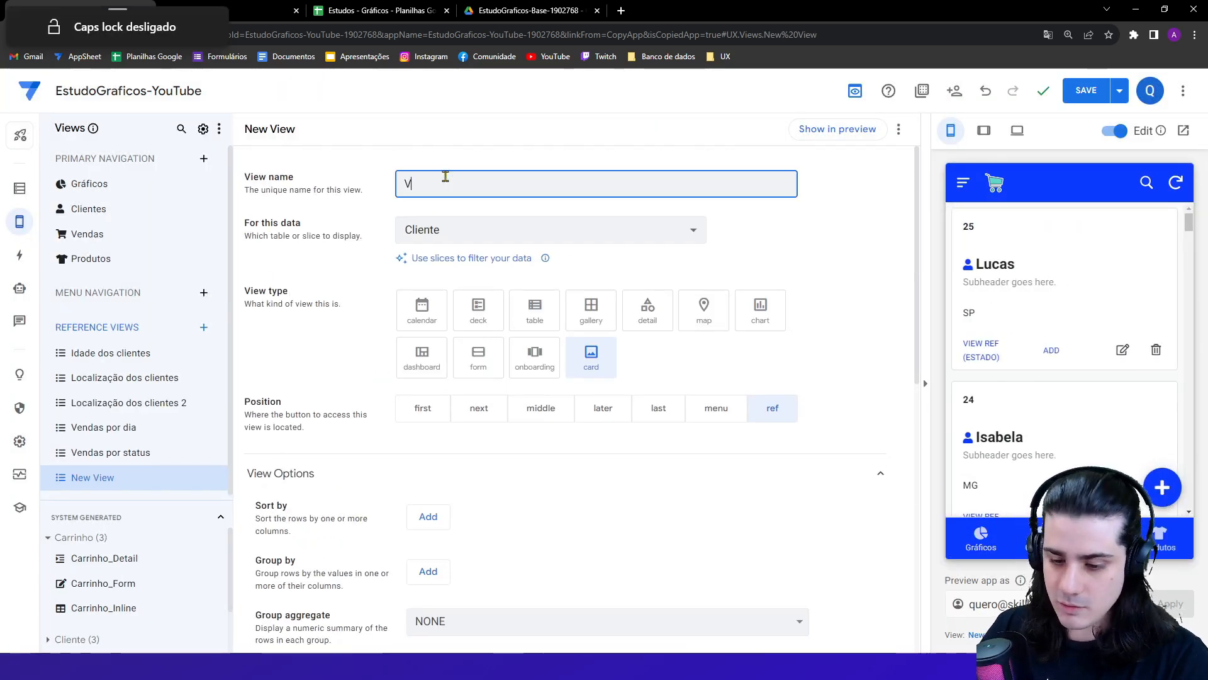
{"action": "type", "text": "endas por p"}
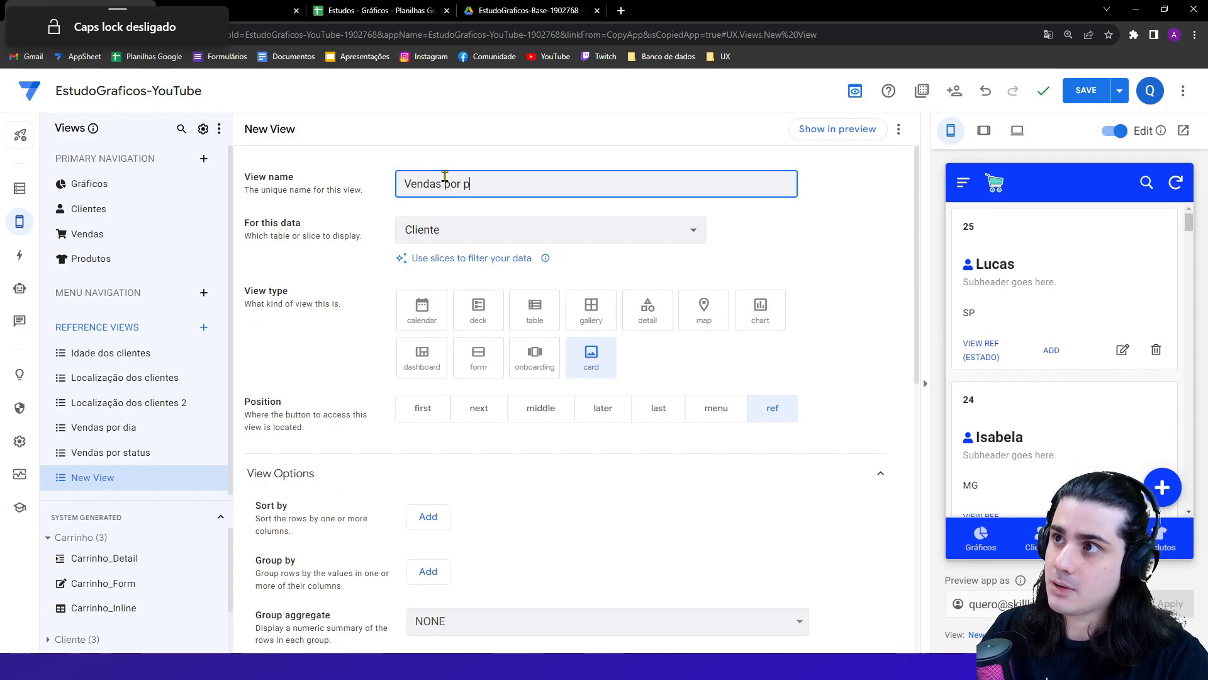
{"action": "type", "text": "roduto"}
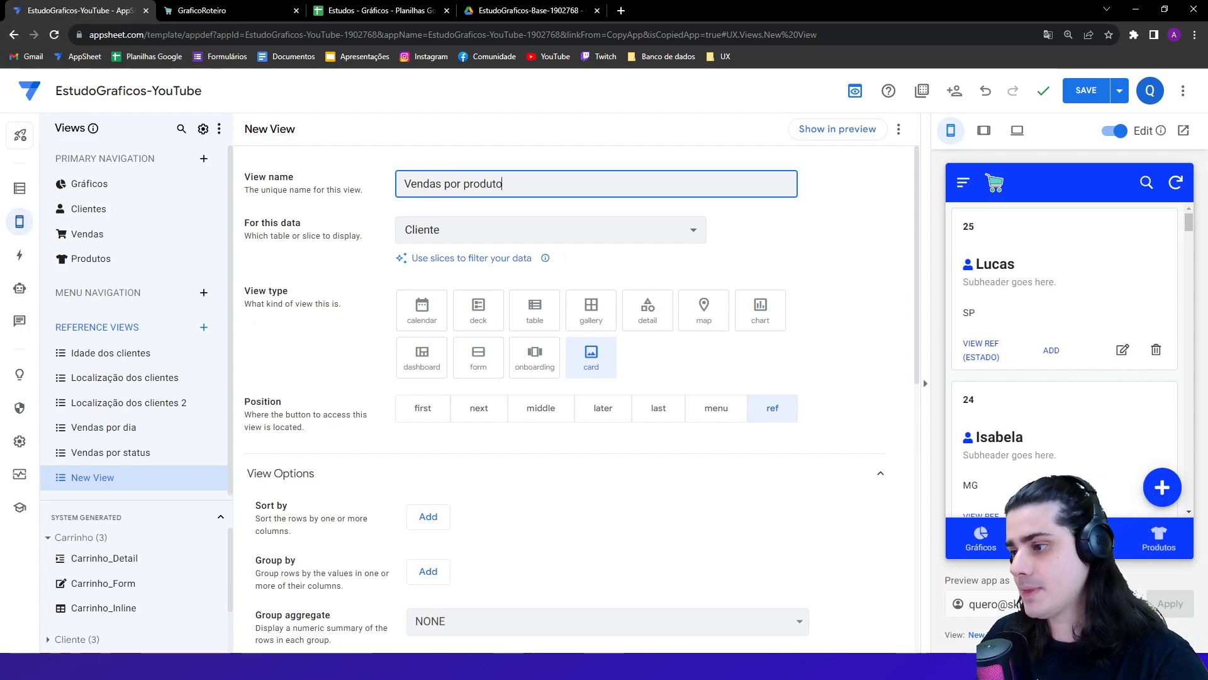
- Base the Vendas por produto view on the Produto table and set its view type to chart
{"action": "left_click", "coordinate": [465, 231]}
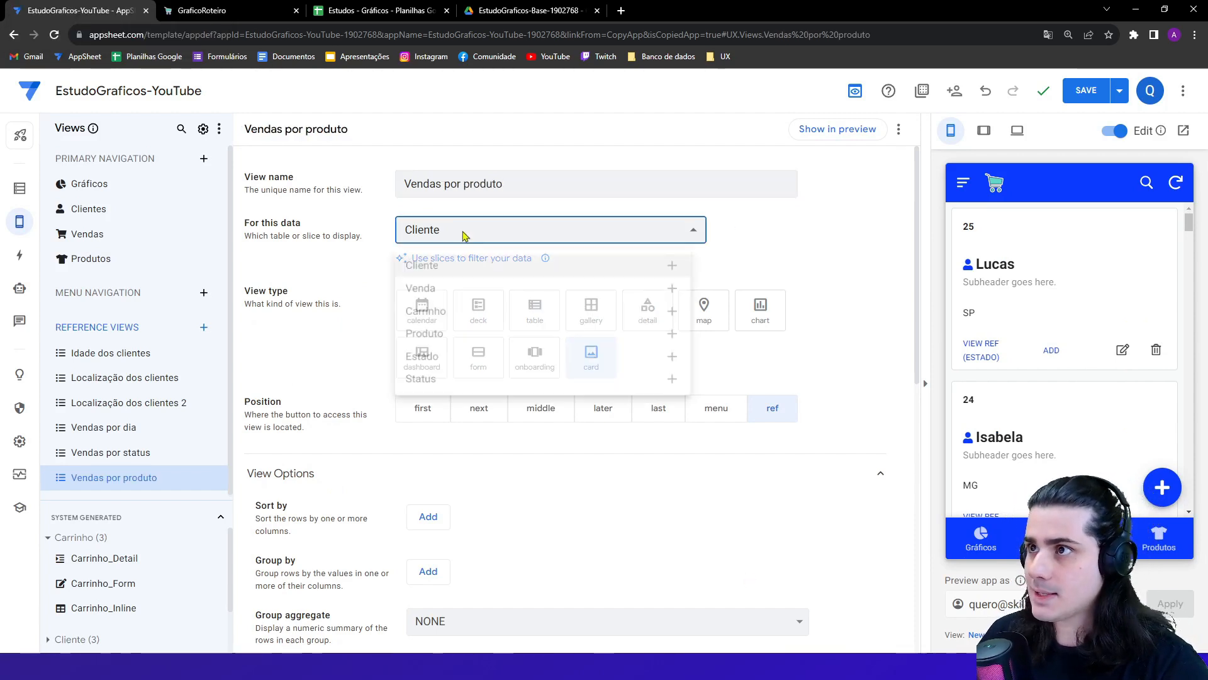
{"action": "left_click", "coordinate": [448, 341]}
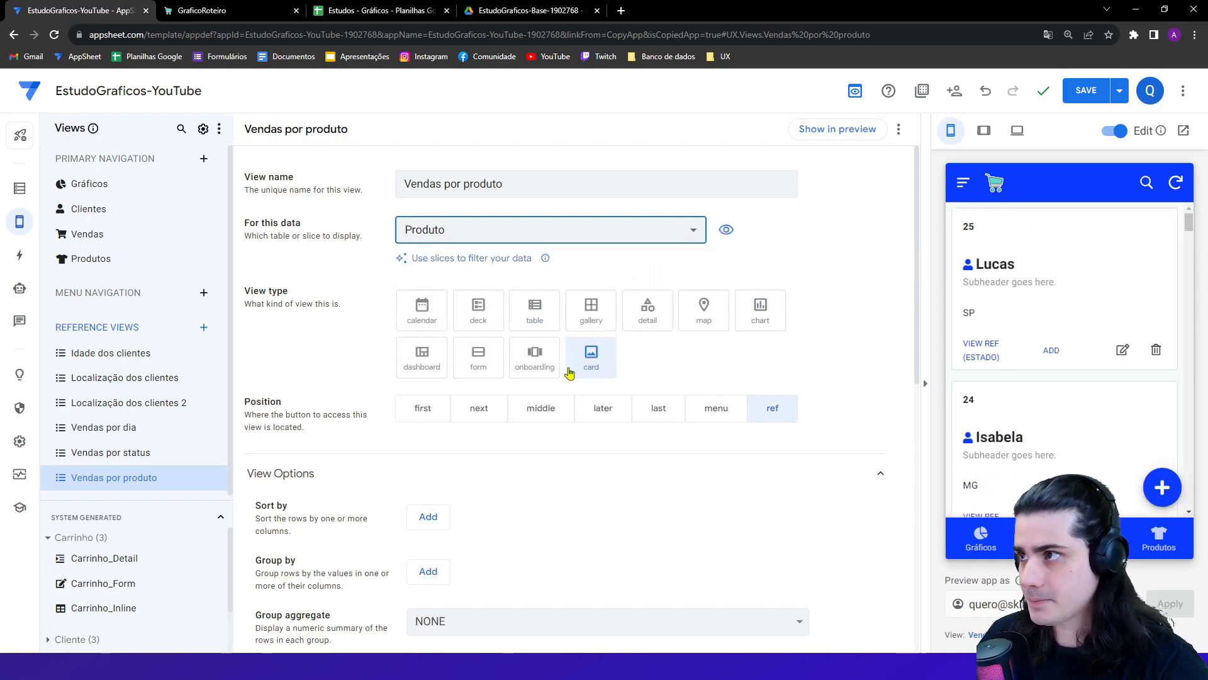
{"action": "left_click", "coordinate": [761, 334]}
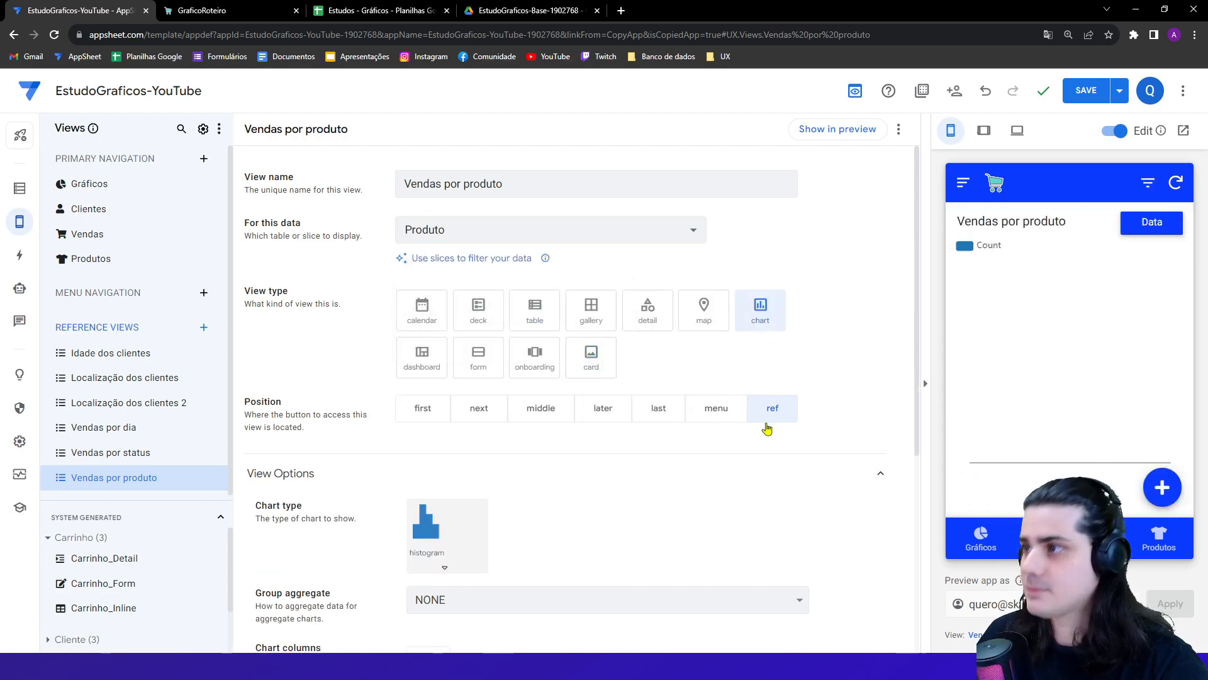
- Try the row series chart type on Vendas por produto and compare its tablet preview with the GraficoRoteiro app's product chart
{"action": "scroll", "coordinate": [637, 389], "scroll_direction": "down", "scroll_amount": 4}
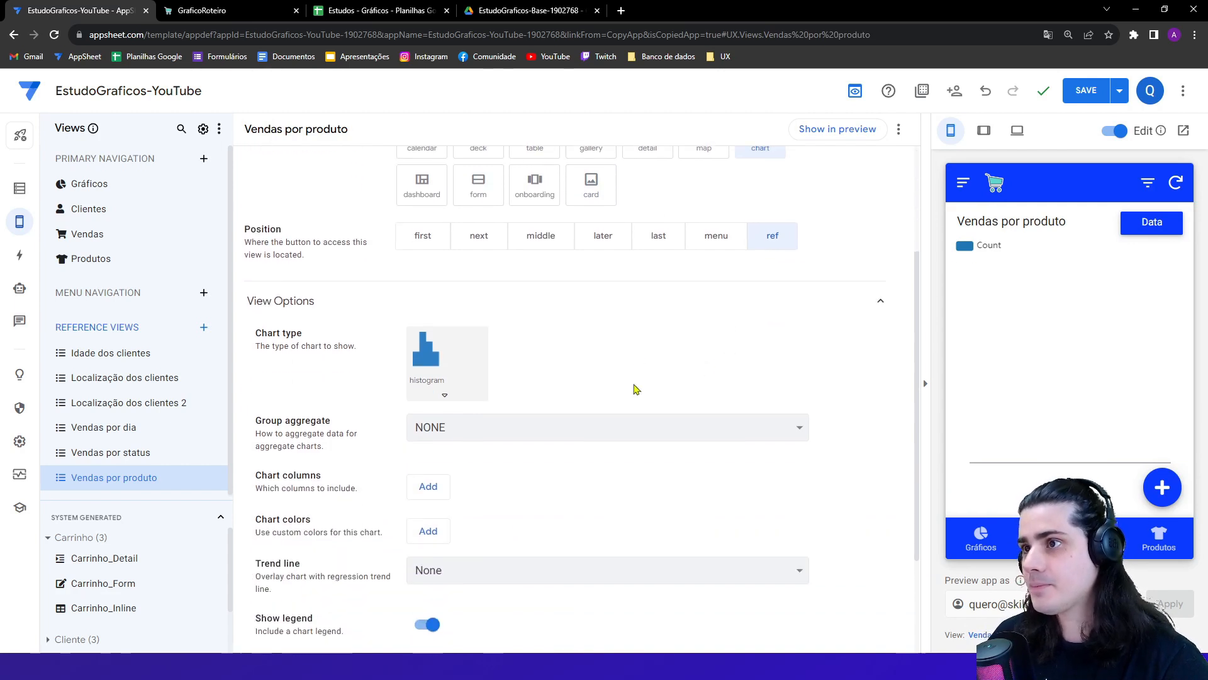
{"action": "left_click", "coordinate": [454, 314]}
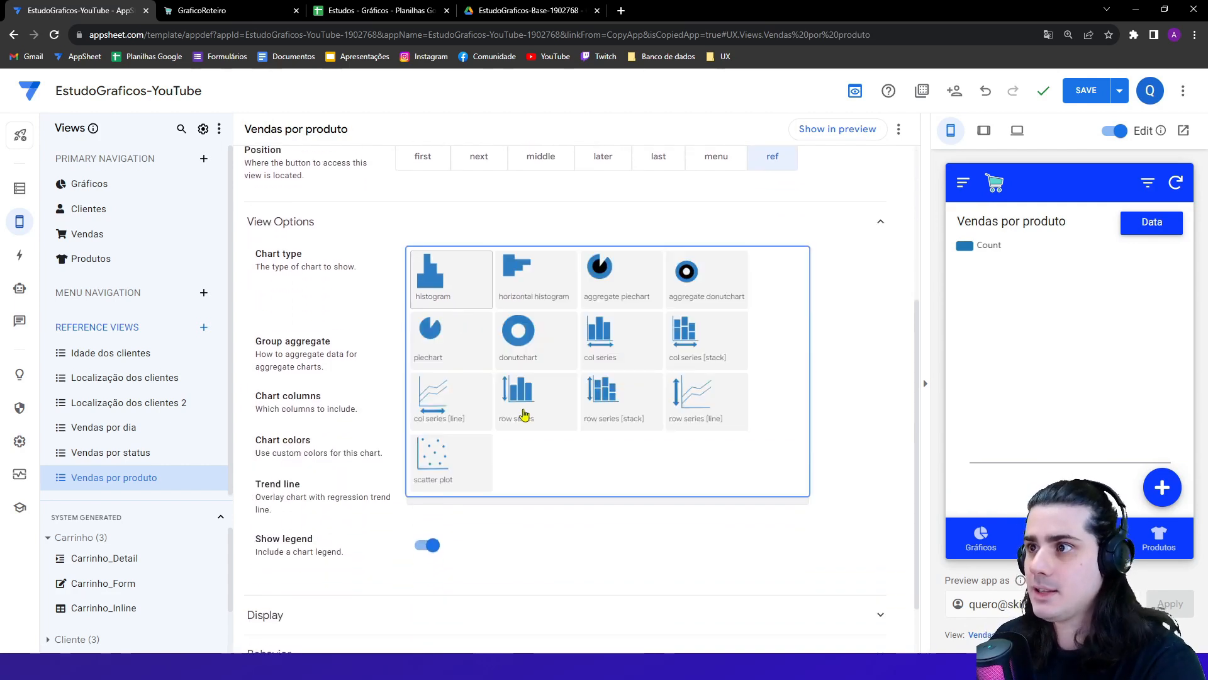
{"action": "left_click", "coordinate": [526, 416]}
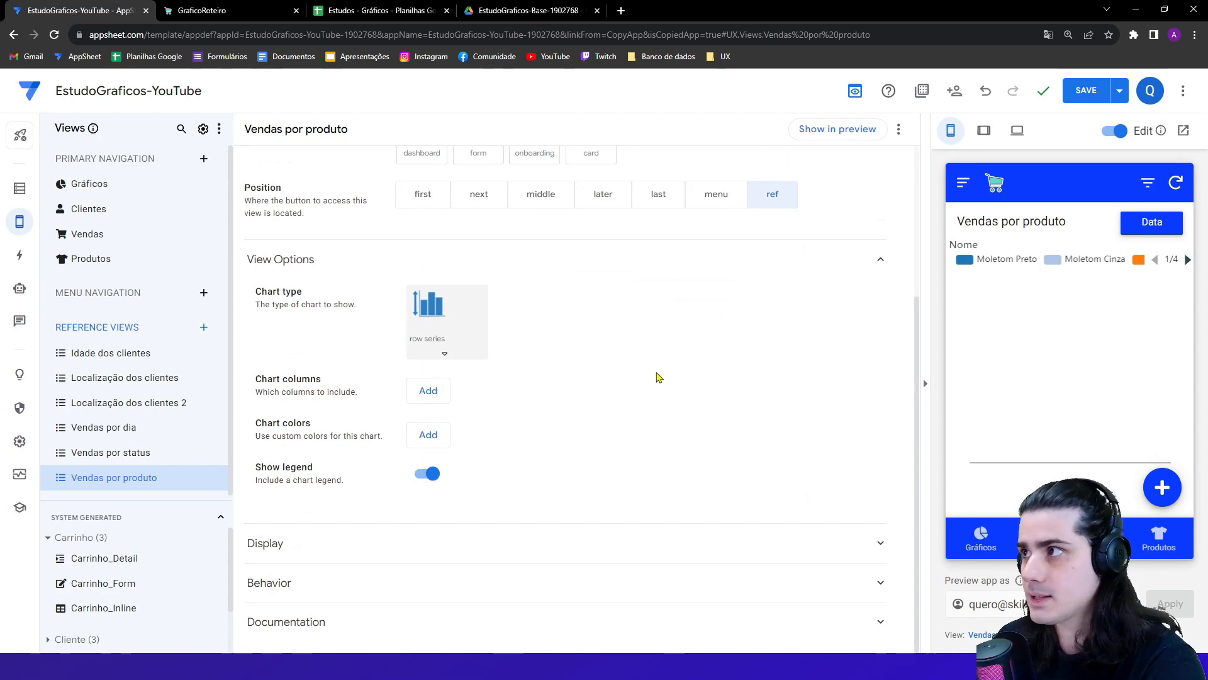
{"action": "left_click", "coordinate": [982, 134]}
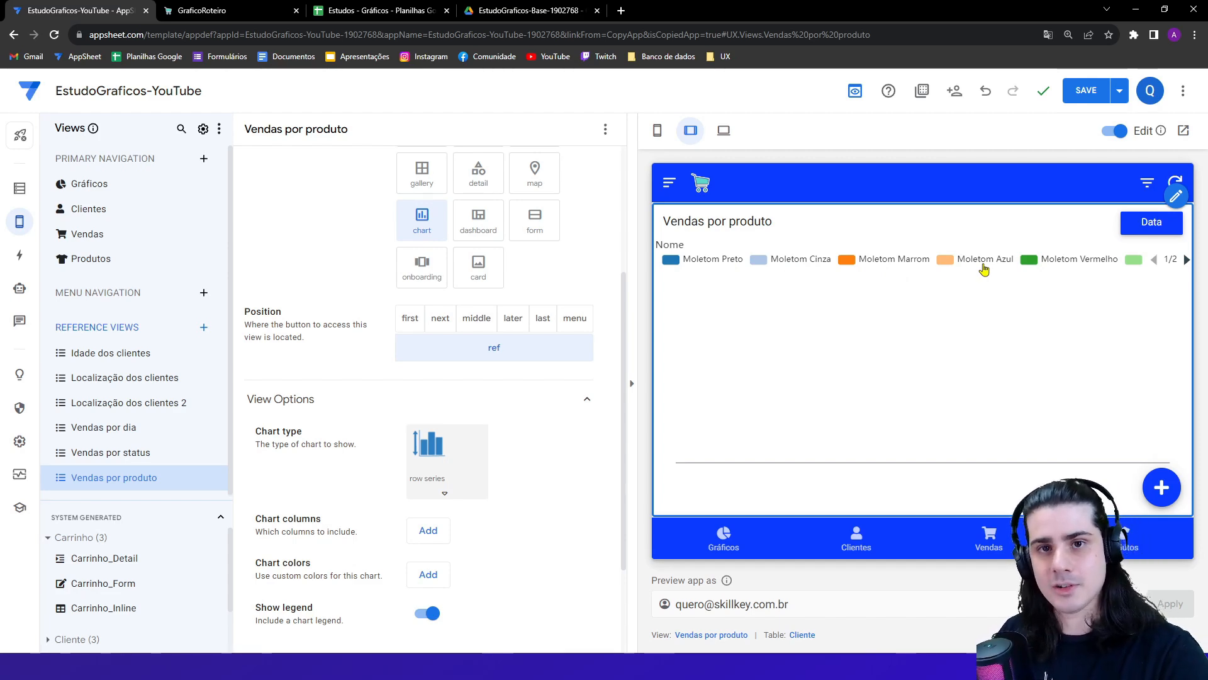
{"action": "left_click", "coordinate": [201, 10]}
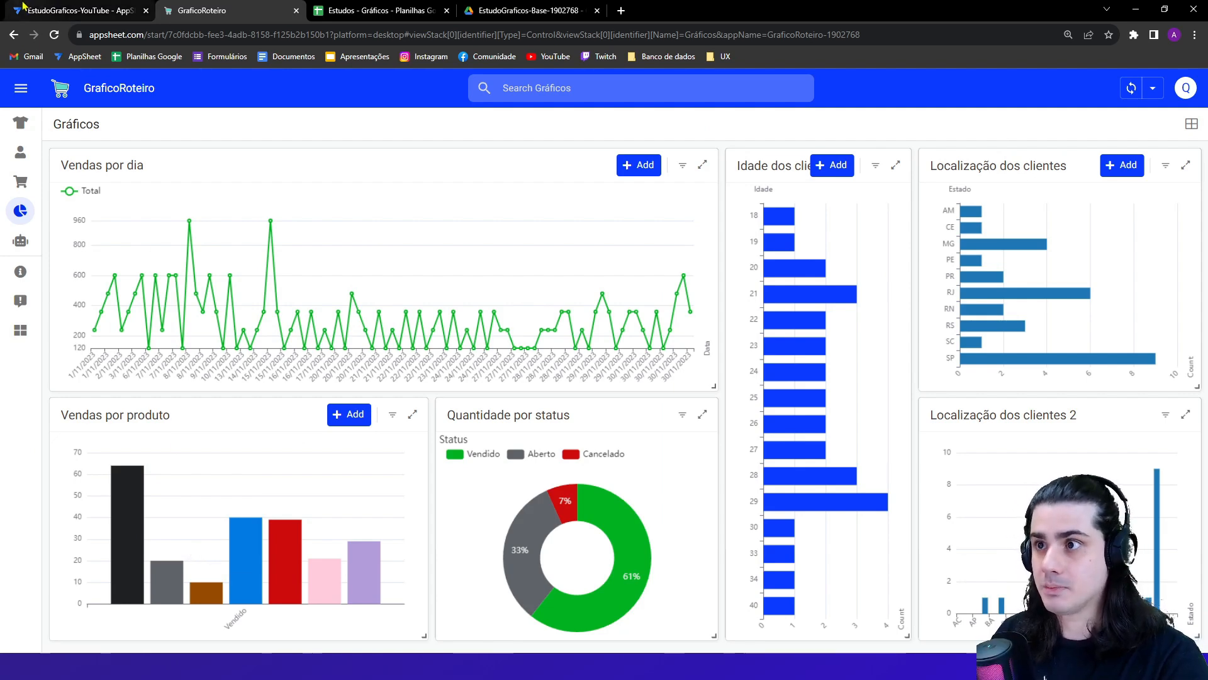
{"action": "left_click", "coordinate": [79, 10]}
{"action": "left_click", "coordinate": [657, 130]}
- Change the chart type of Vendas por produto to col series and preview it in the tablet layout
{"action": "left_click", "coordinate": [450, 342]}
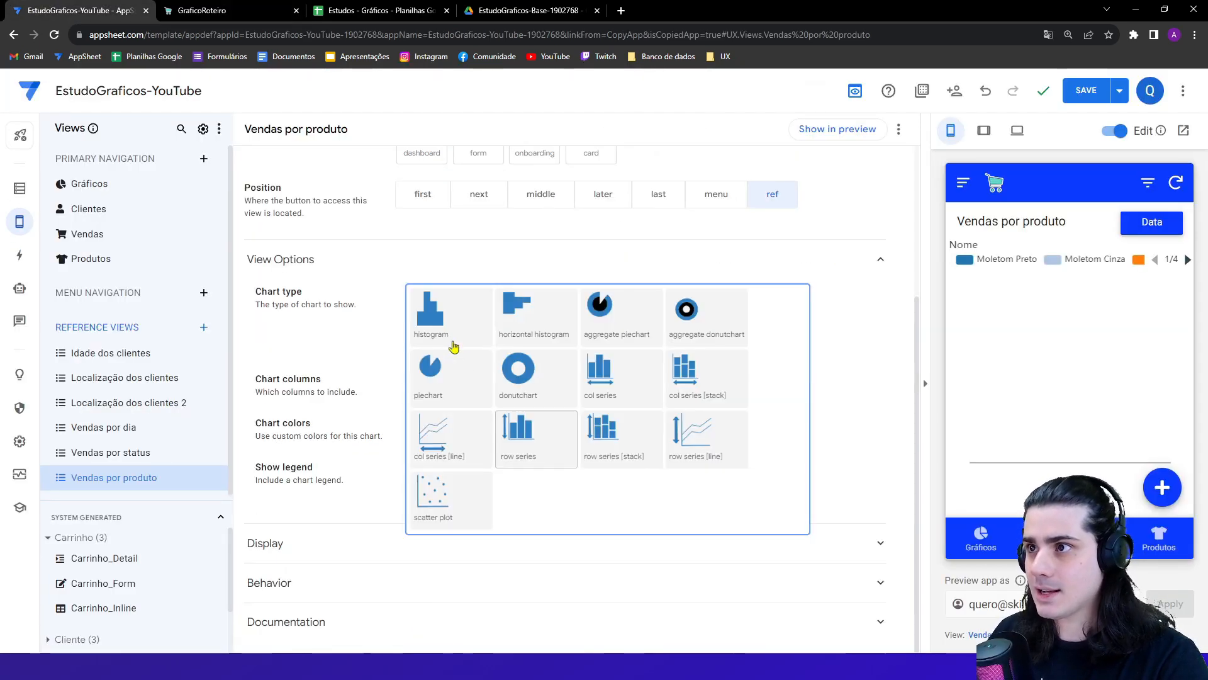
{"action": "left_click", "coordinate": [582, 395]}
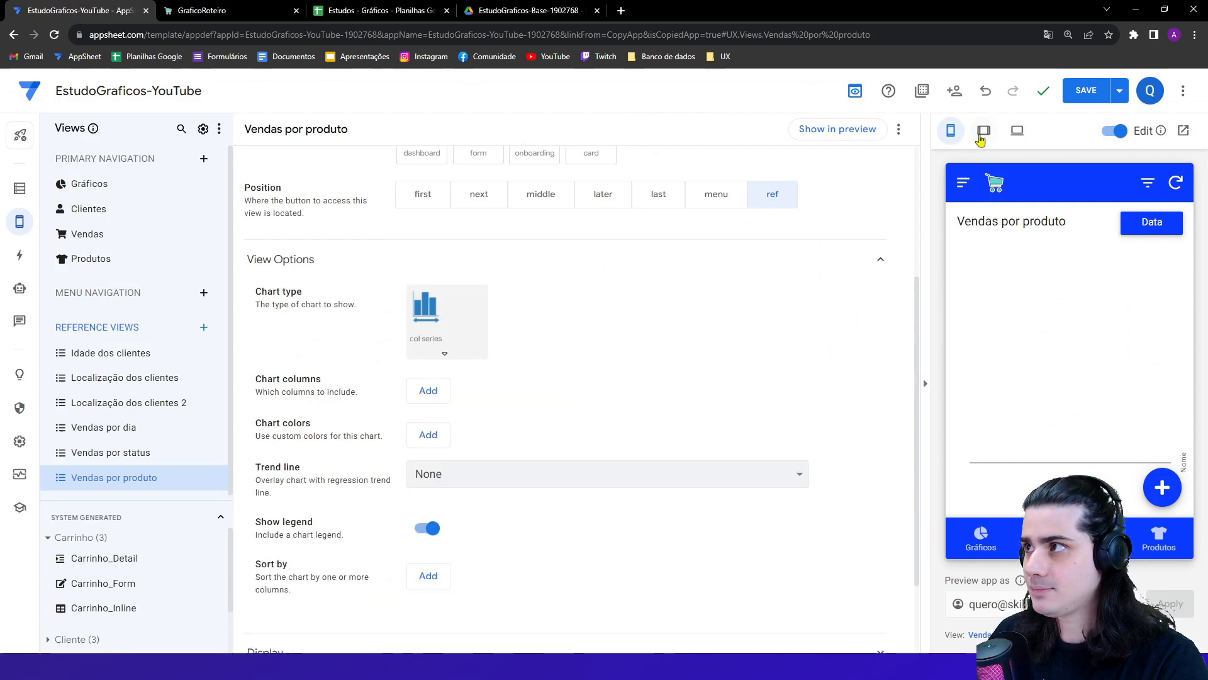
{"action": "left_click", "coordinate": [983, 130]}
- Add Preco as the chart column of Vendas por produto and compare the result with the GraficoRoteiro app's product chart
{"action": "scroll", "coordinate": [518, 447], "scroll_direction": "down", "scroll_amount": 3}
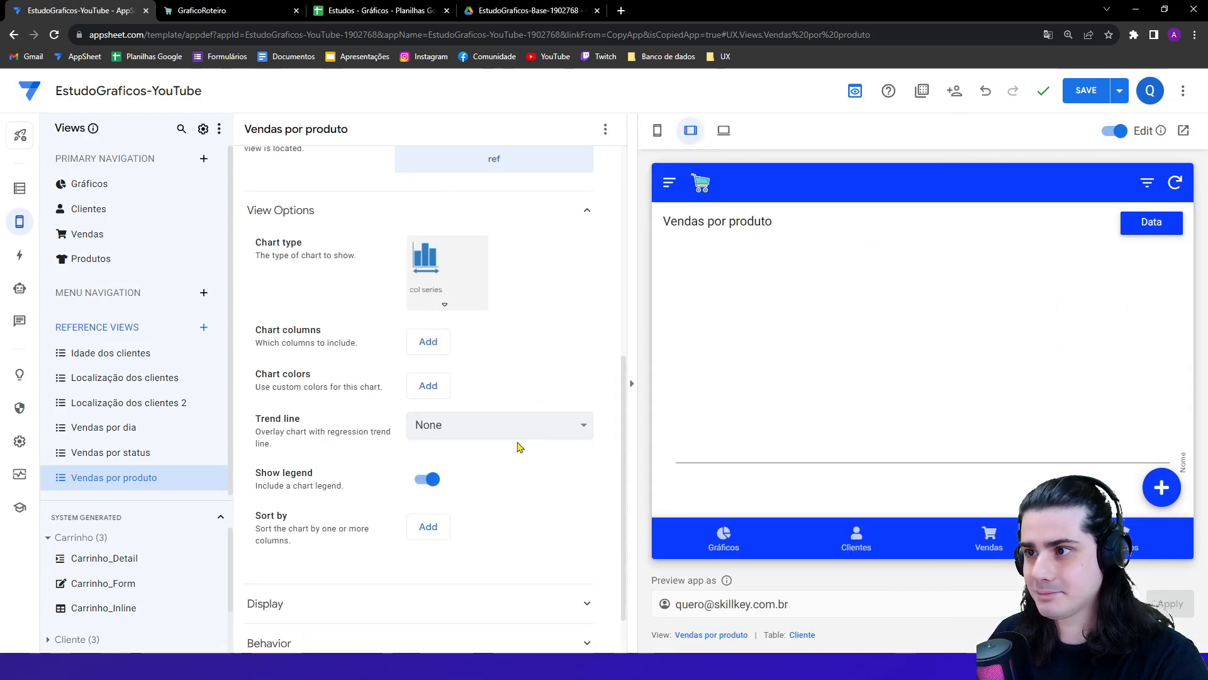
{"action": "left_click", "coordinate": [428, 341]}
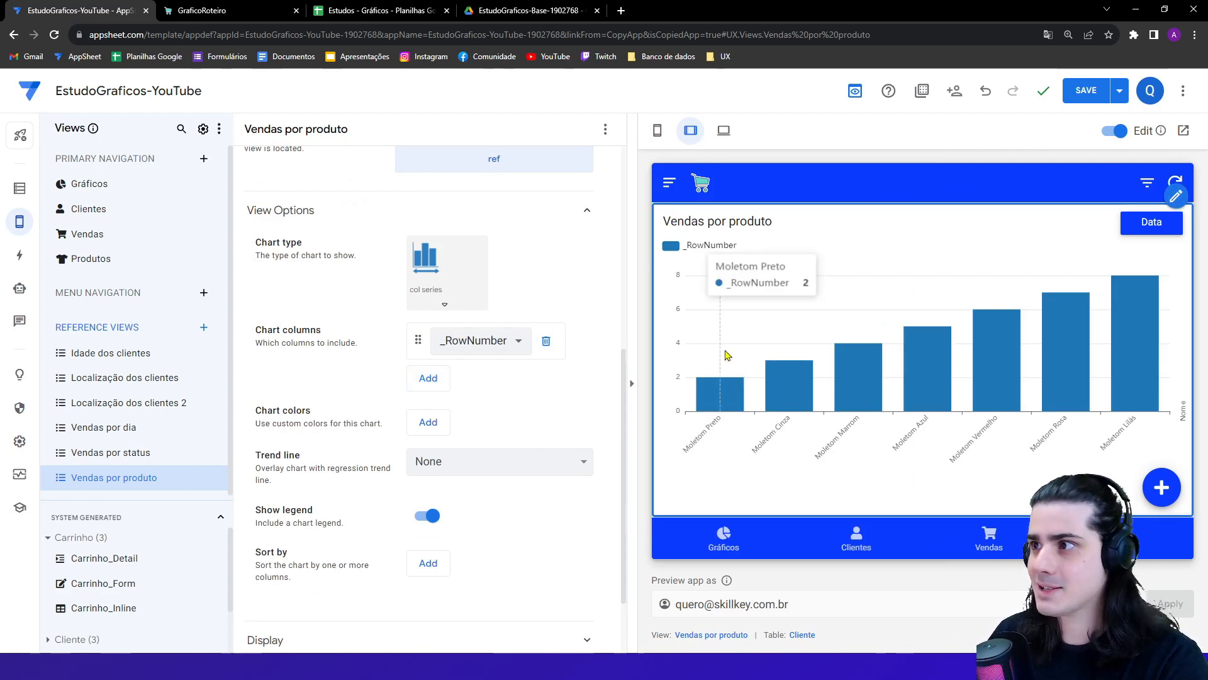
{"action": "mouse_move", "coordinate": [795, 404]}
{"action": "left_click", "coordinate": [485, 342]}
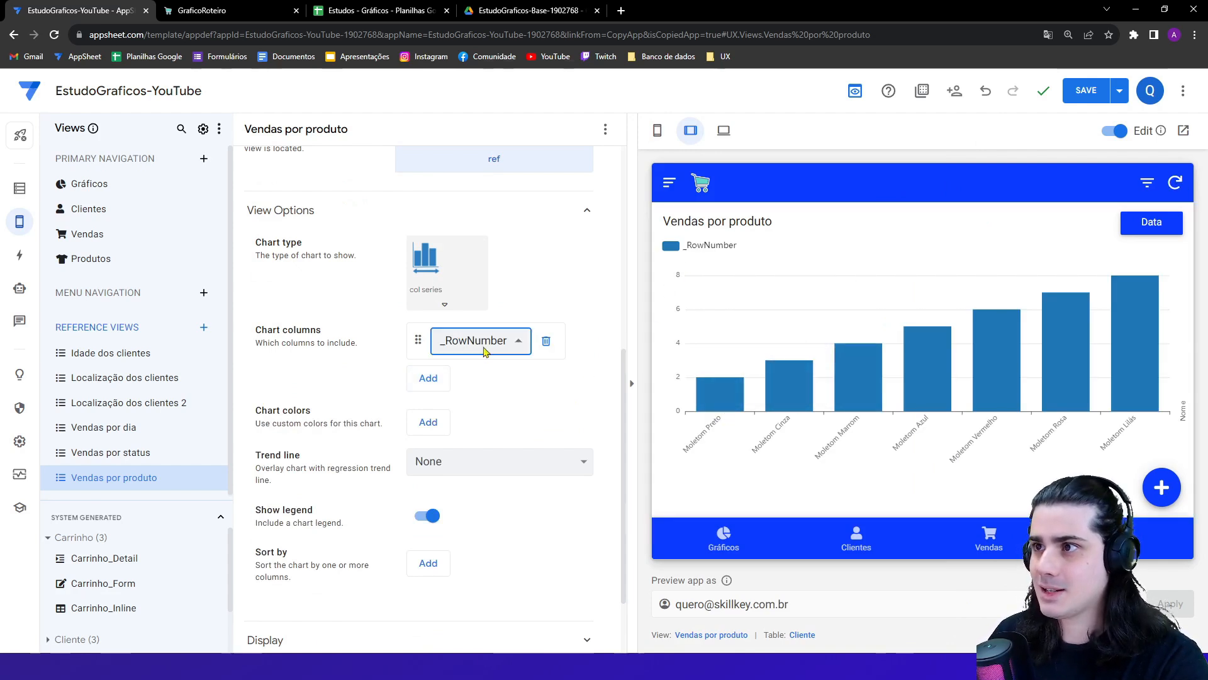
{"action": "left_click", "coordinate": [493, 401]}
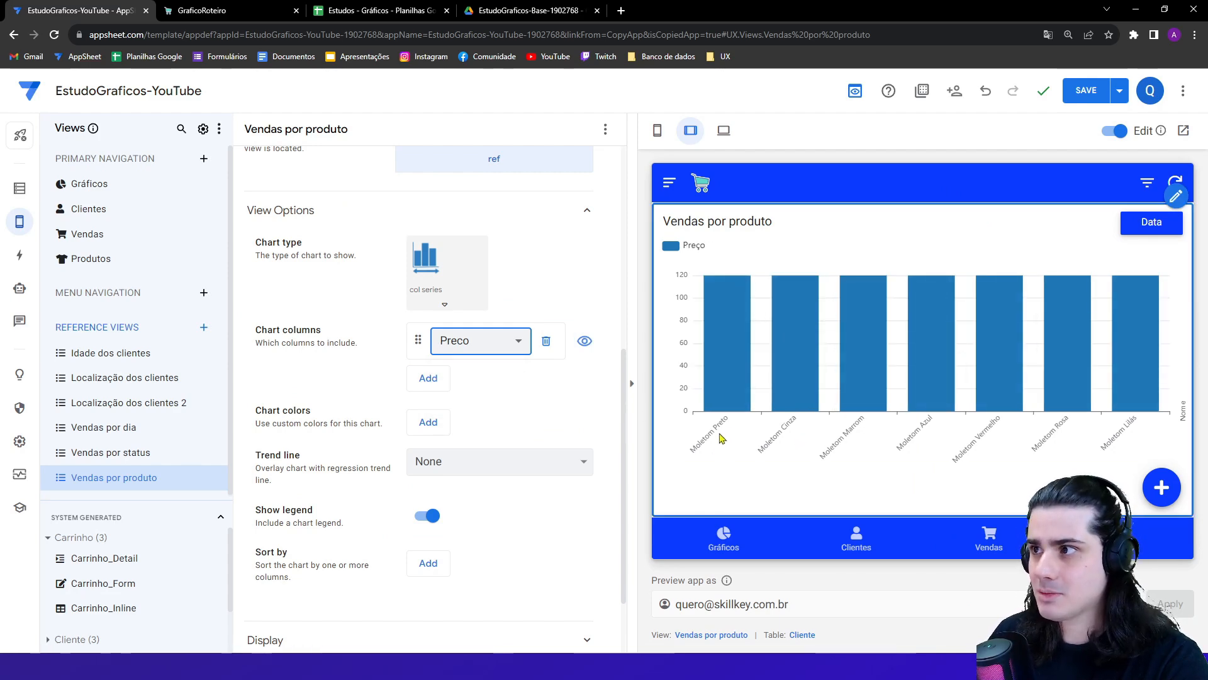
{"action": "left_click", "coordinate": [263, 7]}
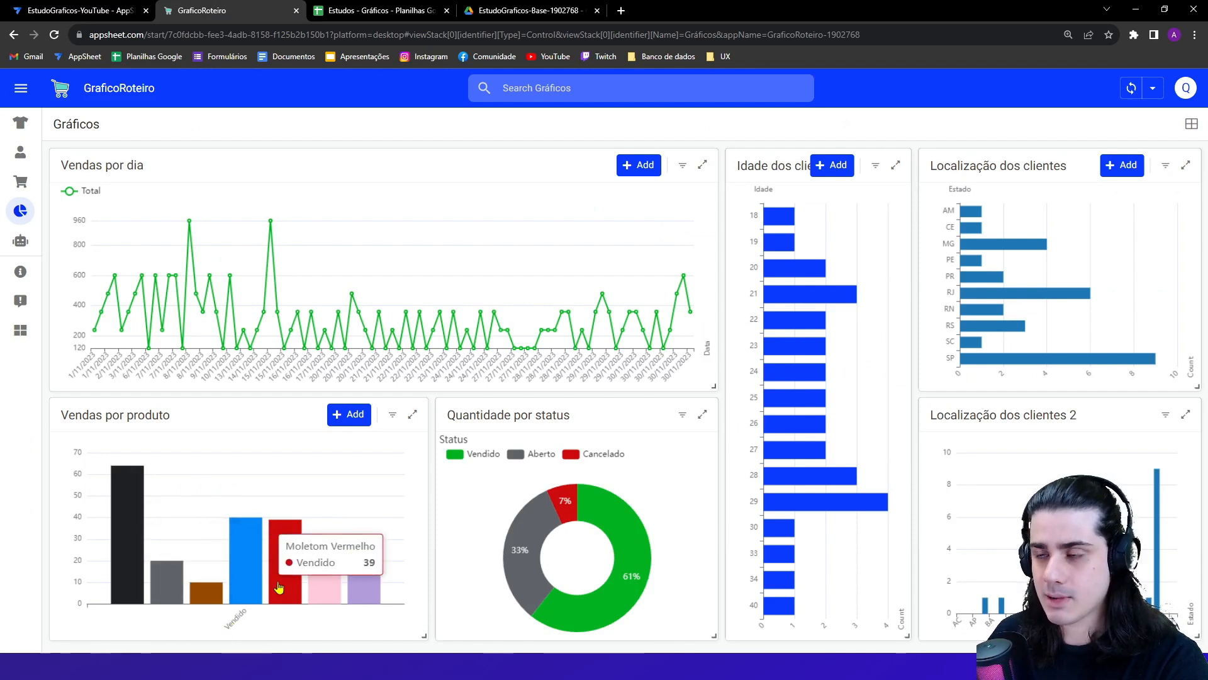
{"action": "left_click", "coordinate": [82, 10]}
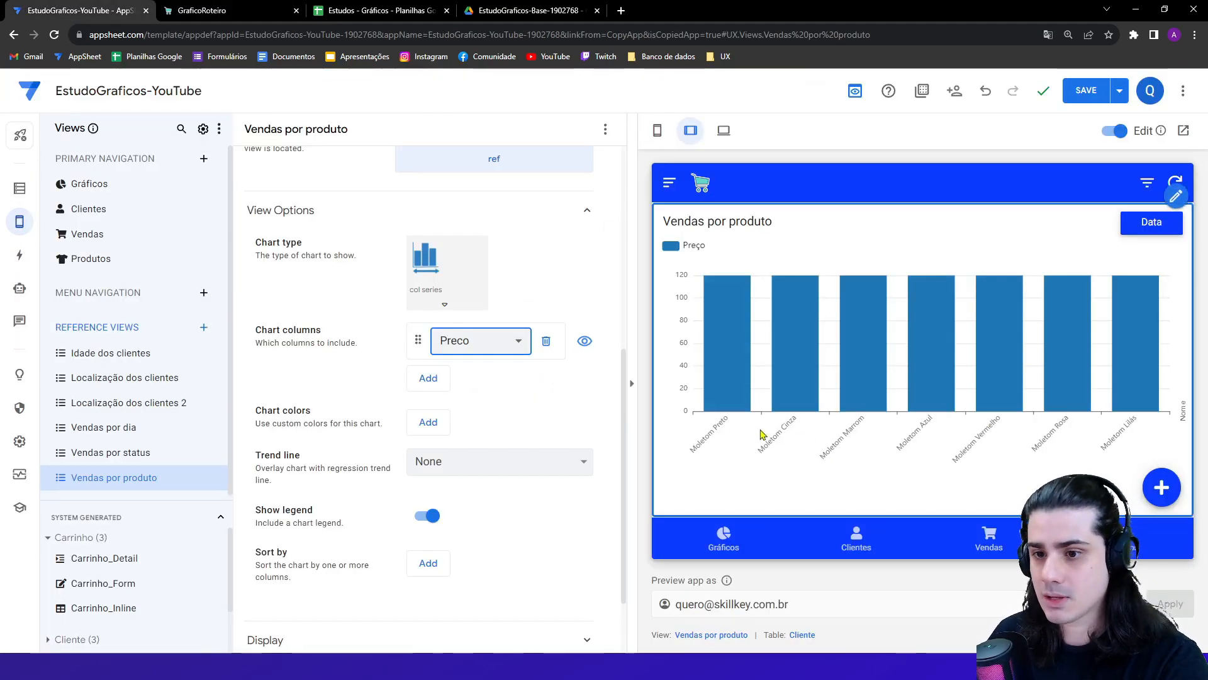
- Change the Vendas por produto chart type to row series and set its chart column to _RowNumber
{"action": "left_click", "coordinate": [656, 129]}
{"action": "left_click", "coordinate": [442, 195]}
{"action": "left_click", "coordinate": [549, 295]}
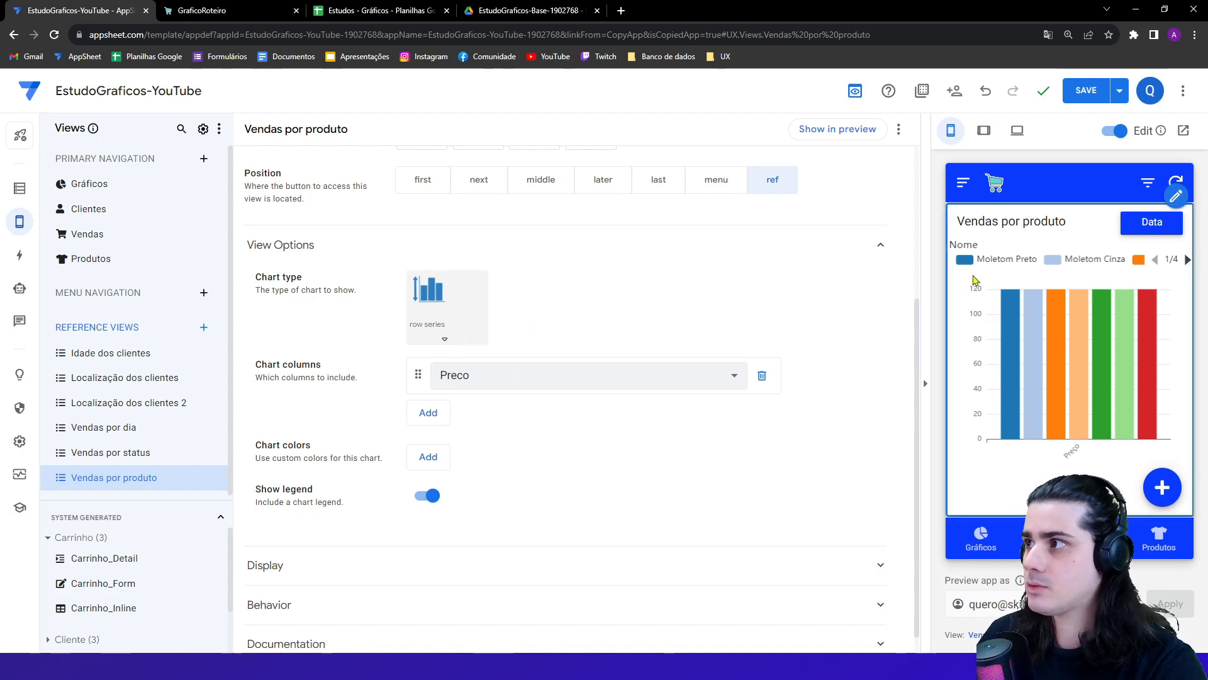
{"action": "left_click", "coordinate": [583, 378]}
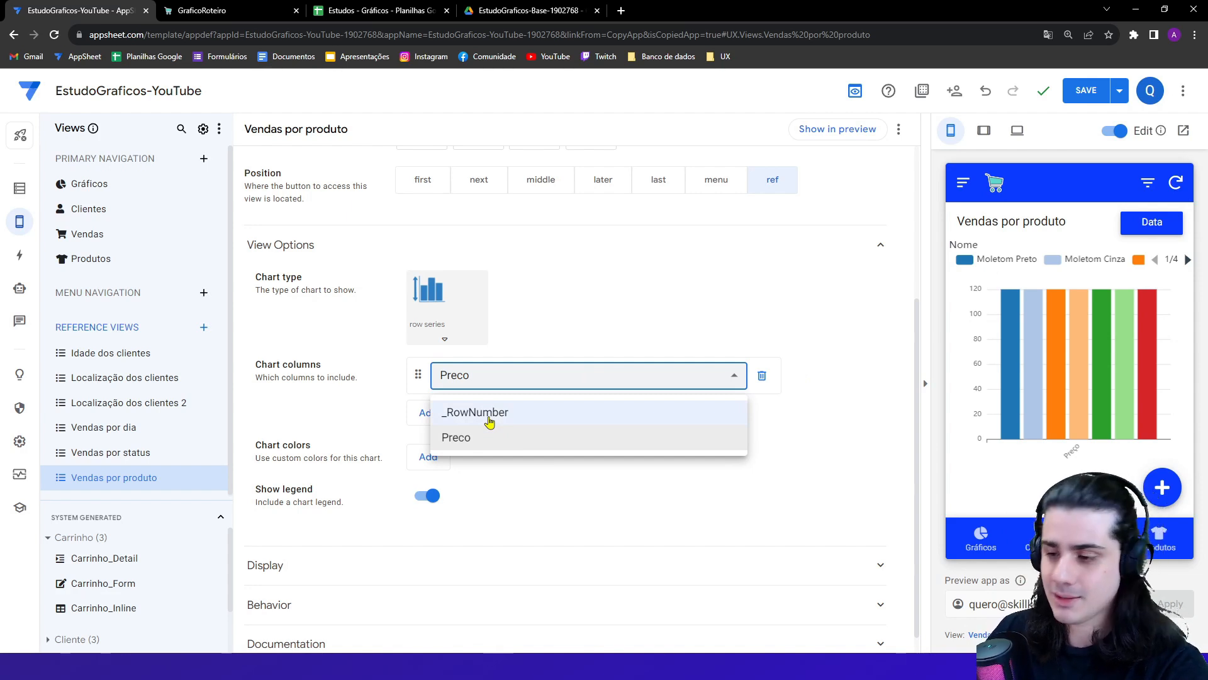
{"action": "left_click", "coordinate": [489, 421]}
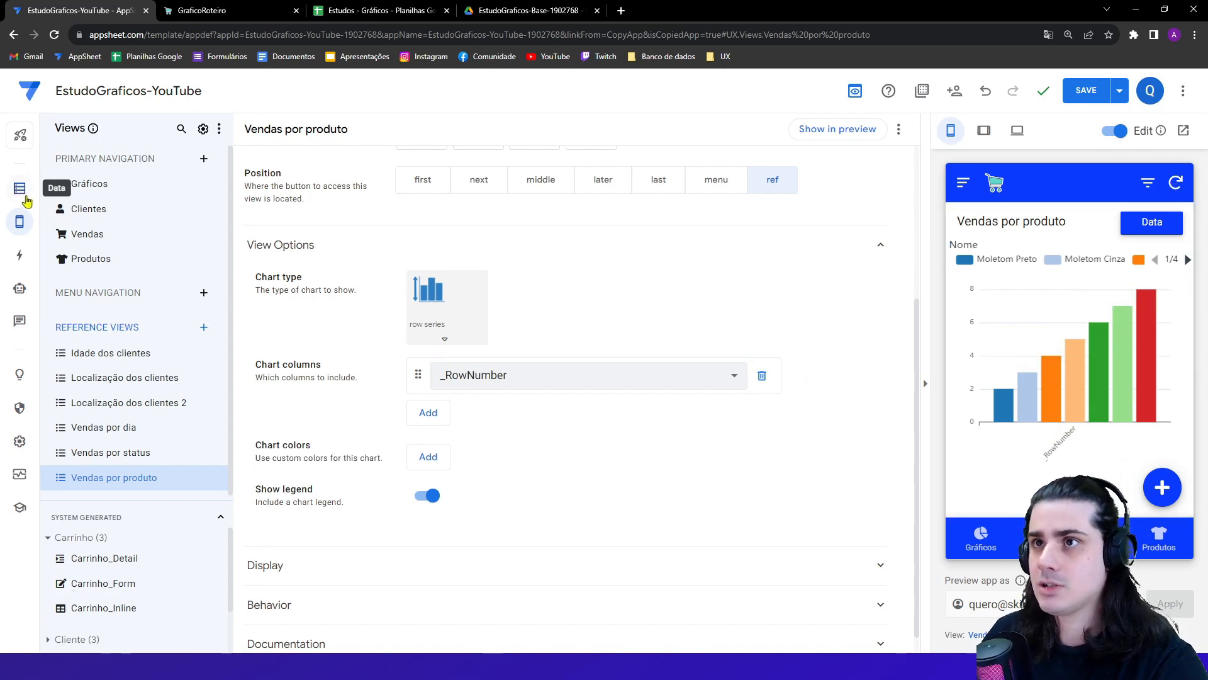
- Open the Produto table's columns and inspect the app formula of Related Carrinhos
{"action": "left_click", "coordinate": [21, 190]}
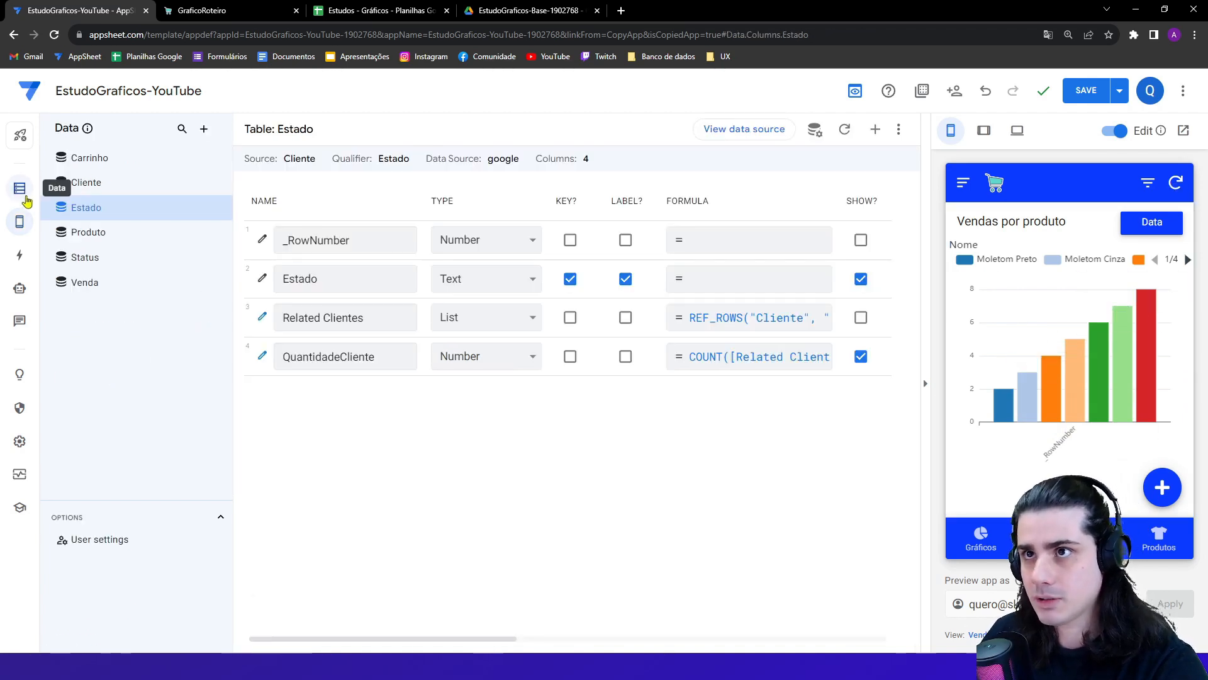
{"action": "left_click", "coordinate": [106, 235]}
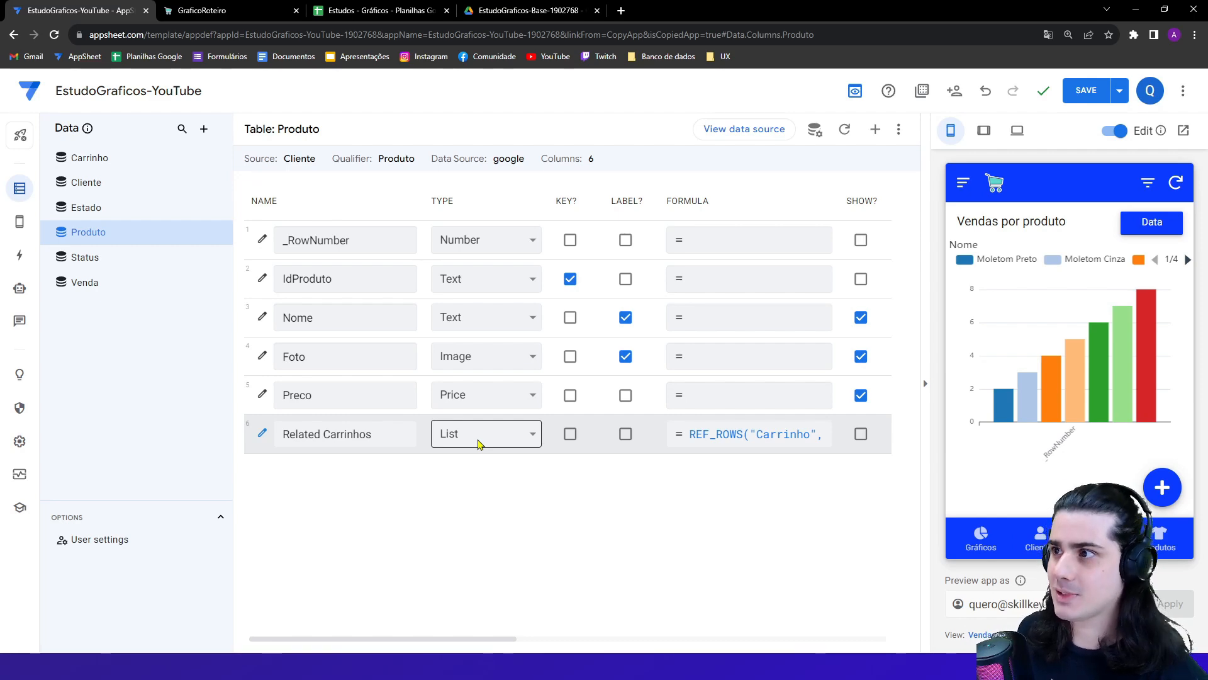
{"action": "left_click", "coordinate": [805, 437]}
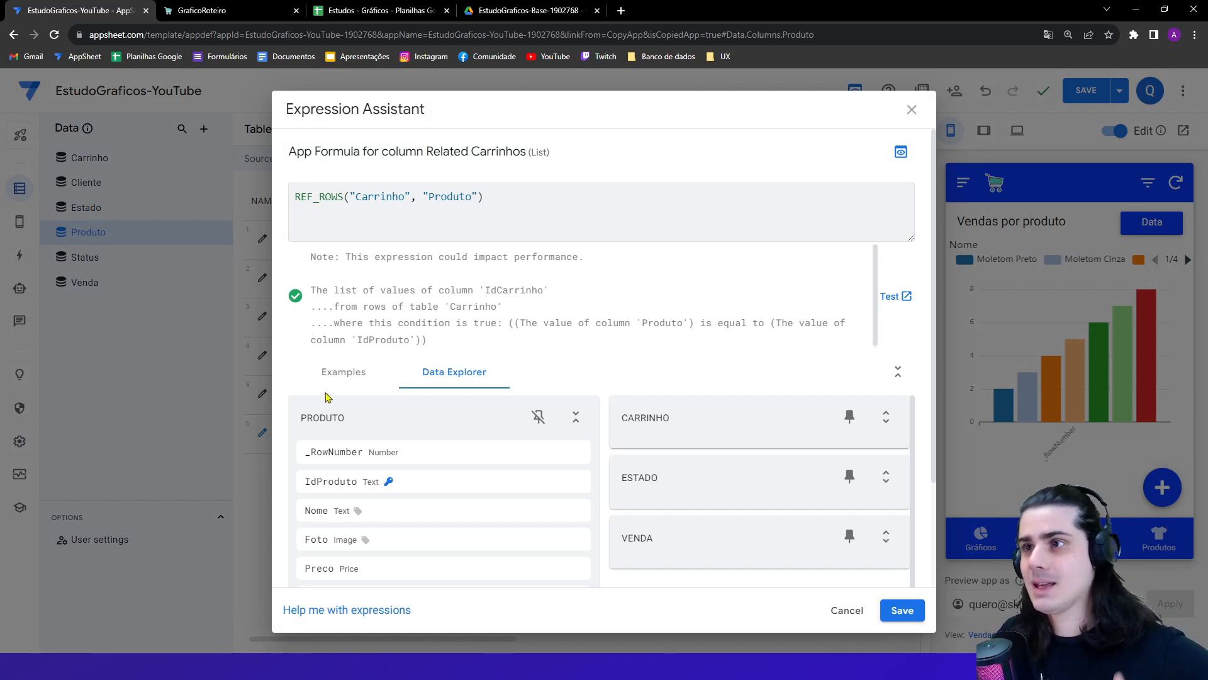
{"action": "left_click", "coordinate": [258, 479]}
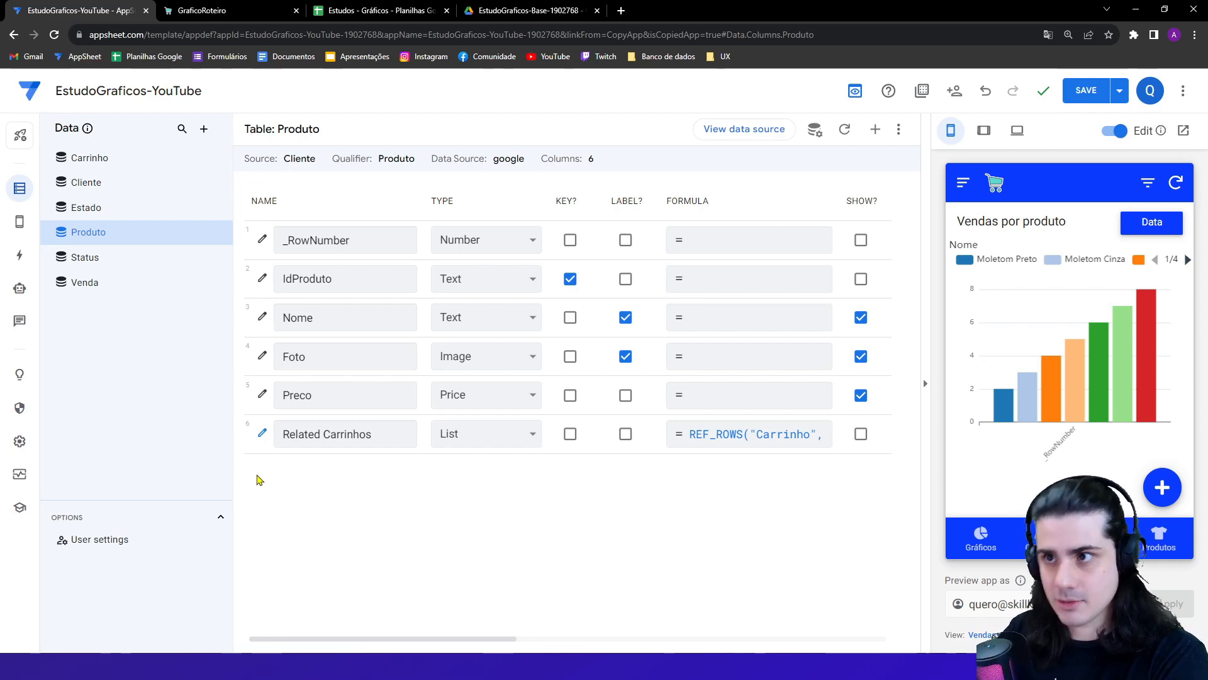
- Switch to the Estudos - Gráficos spreadsheet and compare the product IDs in the Carrinho and Produto sheets
{"action": "left_click", "coordinate": [378, 10]}
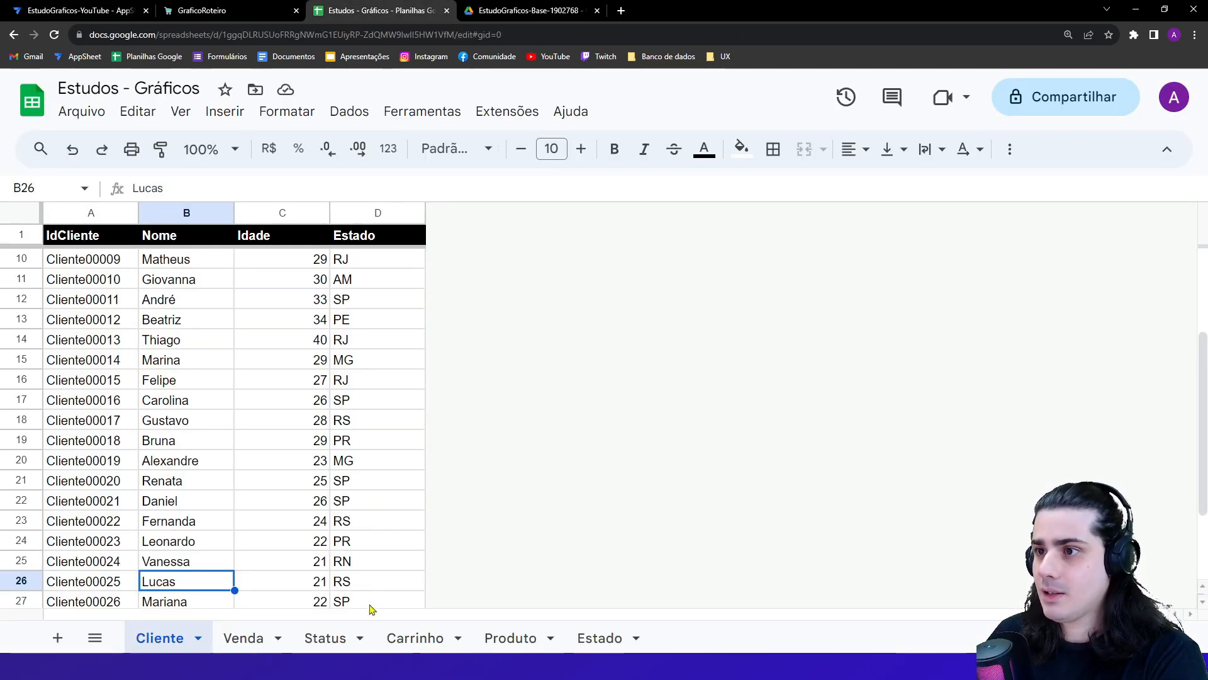
{"action": "left_click", "coordinate": [416, 638]}
{"action": "left_click", "coordinate": [280, 264]}
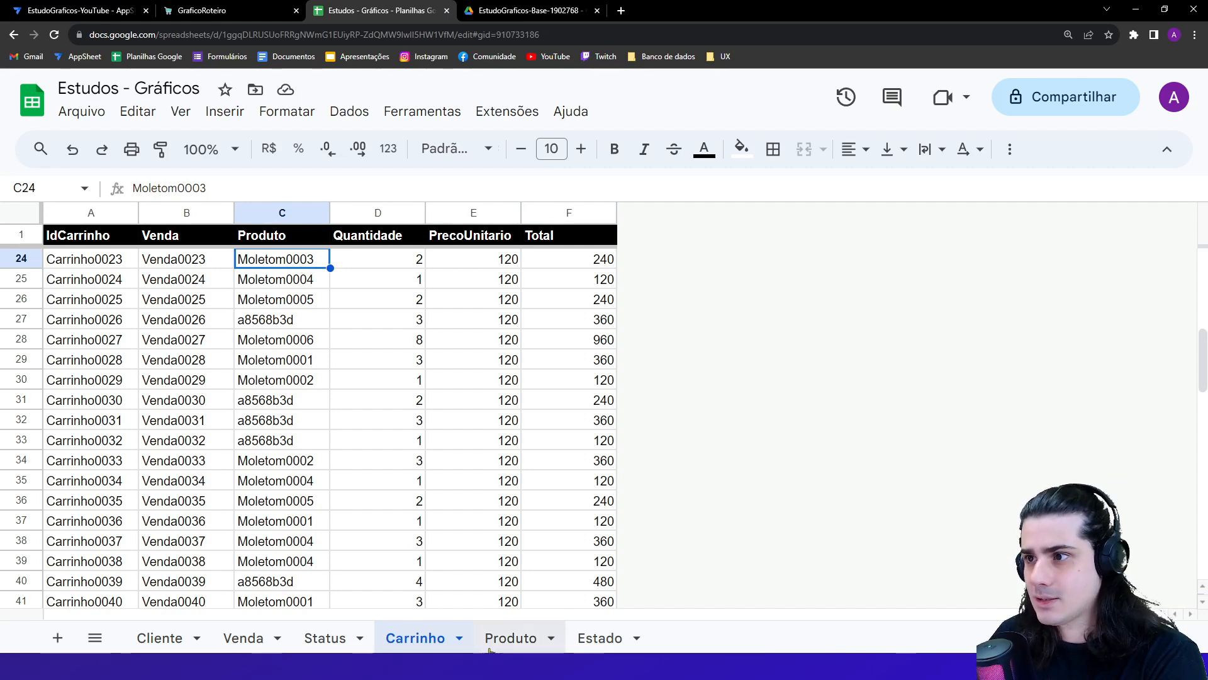
{"action": "left_click", "coordinate": [510, 638]}
{"action": "left_click", "coordinate": [101, 321]}
{"action": "left_click", "coordinate": [402, 636]}
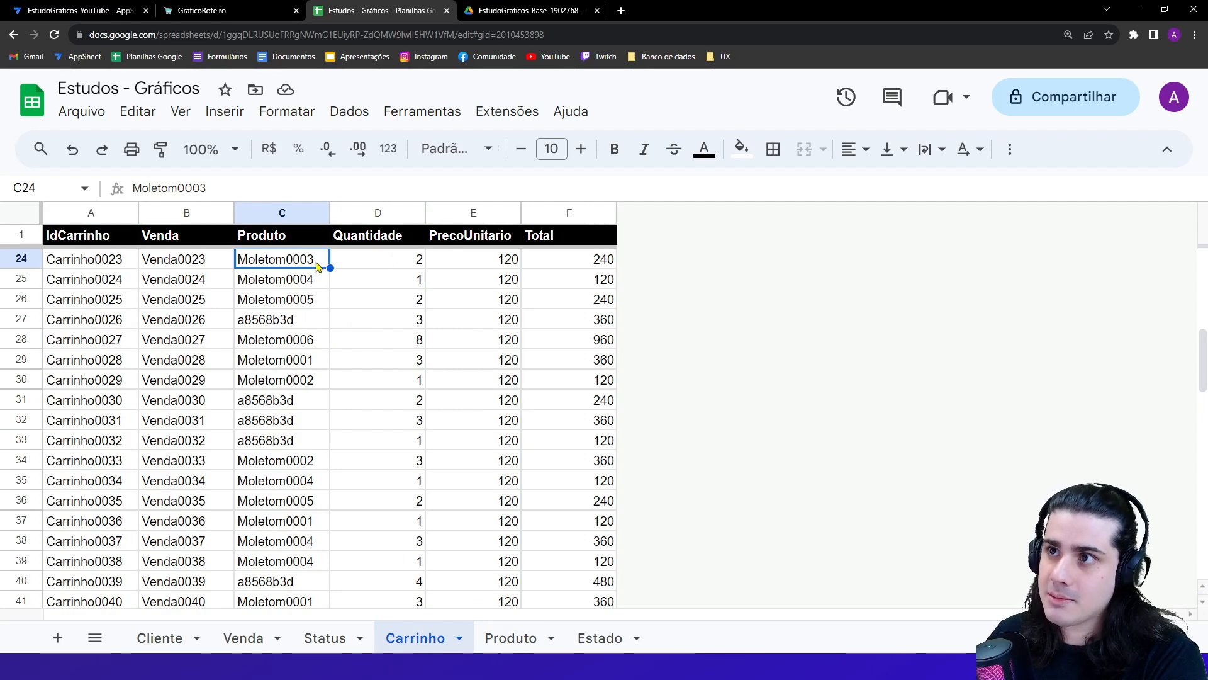
- Examine the Moletom0003 rows and their Quantidade values in the Carrinho sheet, and return to the AppSheet editor
{"action": "scroll", "coordinate": [321, 522], "scroll_direction": "down", "scroll_amount": 2}
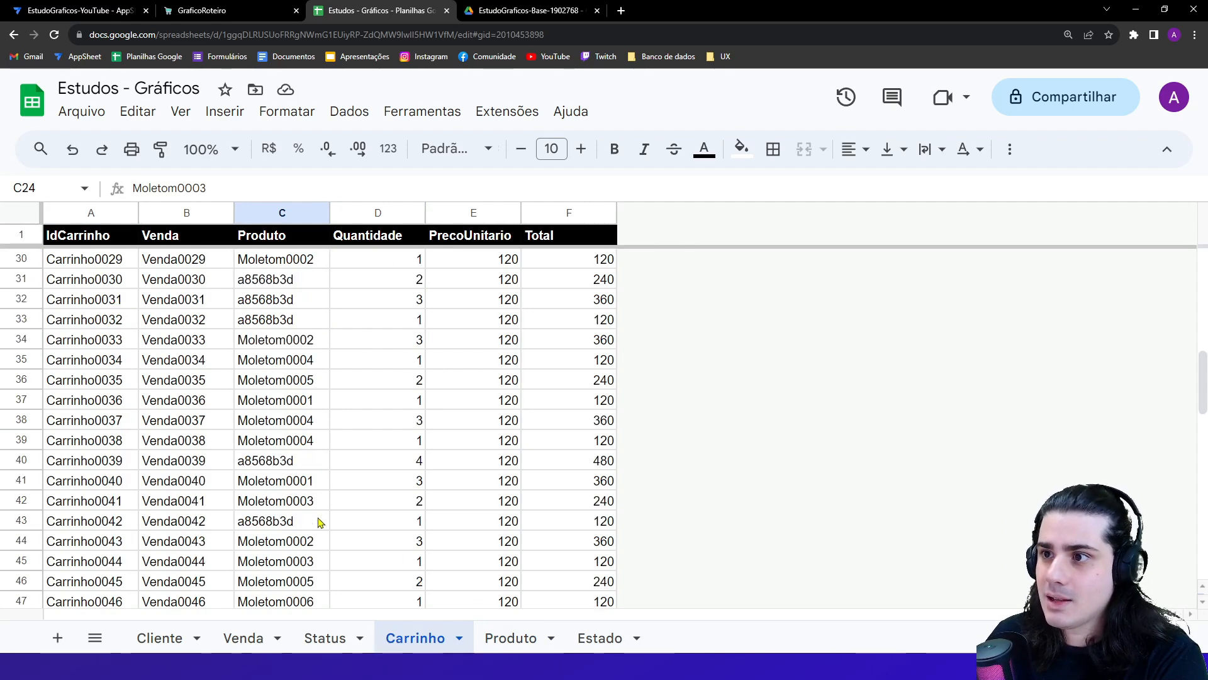
{"action": "left_click", "coordinate": [321, 509]}
{"action": "scroll", "coordinate": [321, 511], "scroll_direction": "down", "scroll_amount": 1}
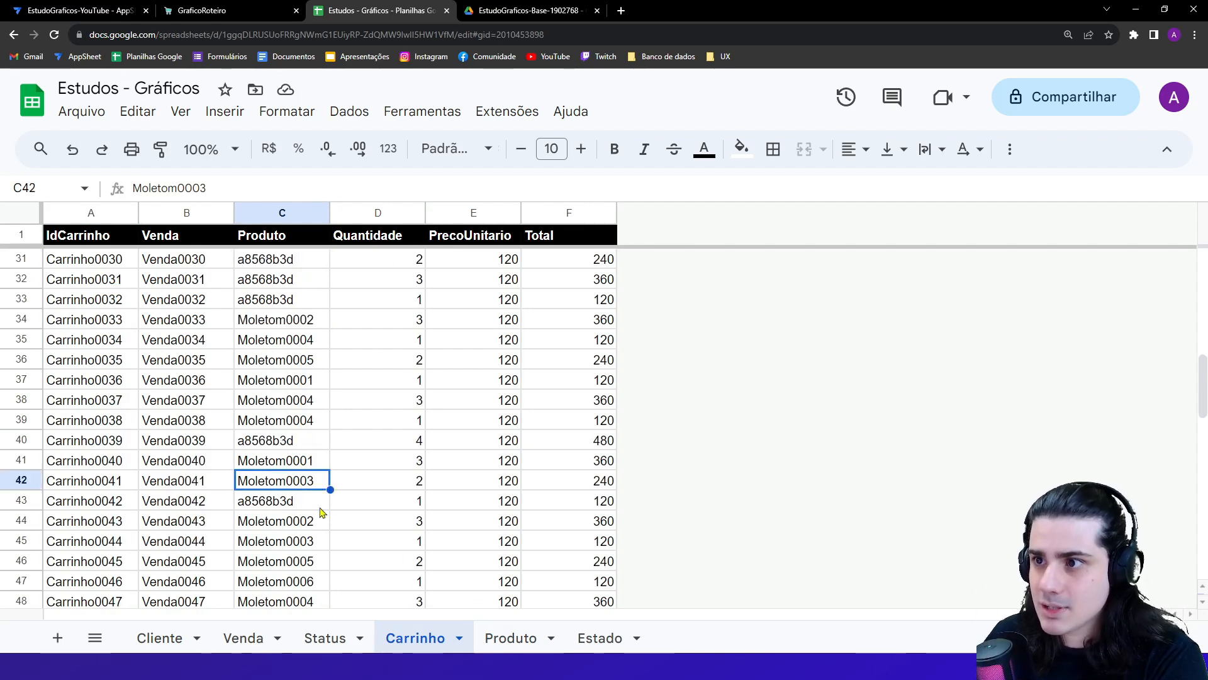
{"action": "left_click", "coordinate": [322, 542]}
{"action": "scroll", "coordinate": [321, 545], "scroll_direction": "up", "scroll_amount": 10}
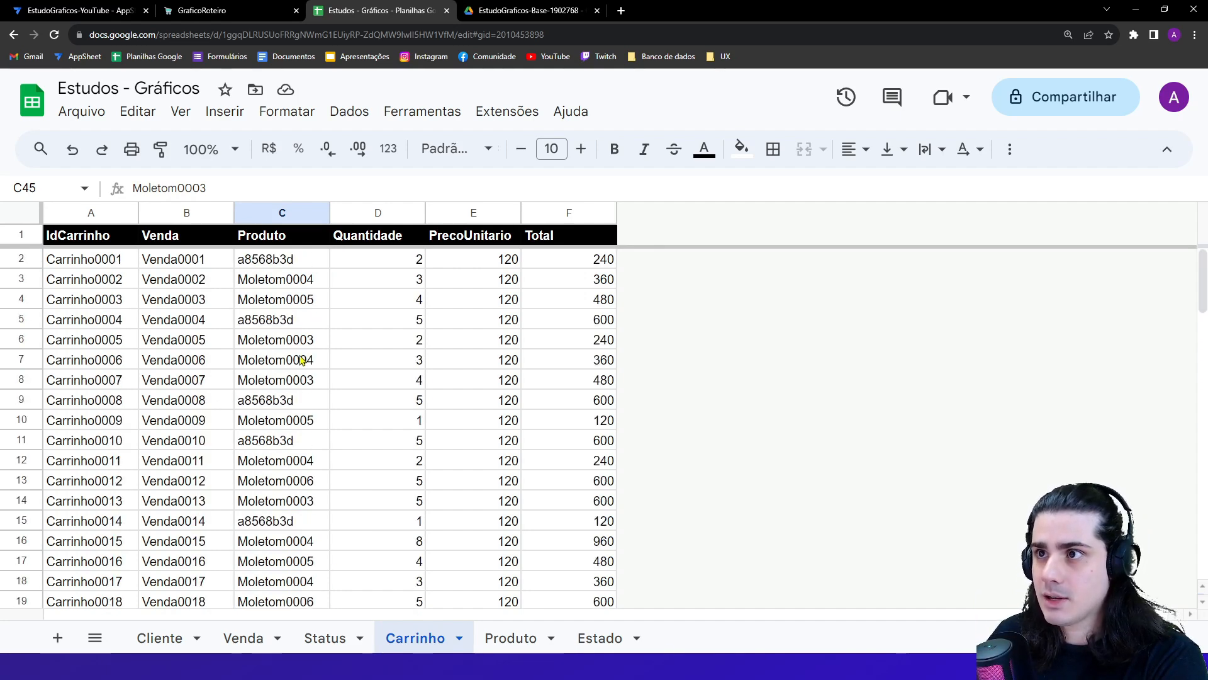
{"action": "left_click", "coordinate": [311, 342]}
{"action": "key", "text": "shift+space"}
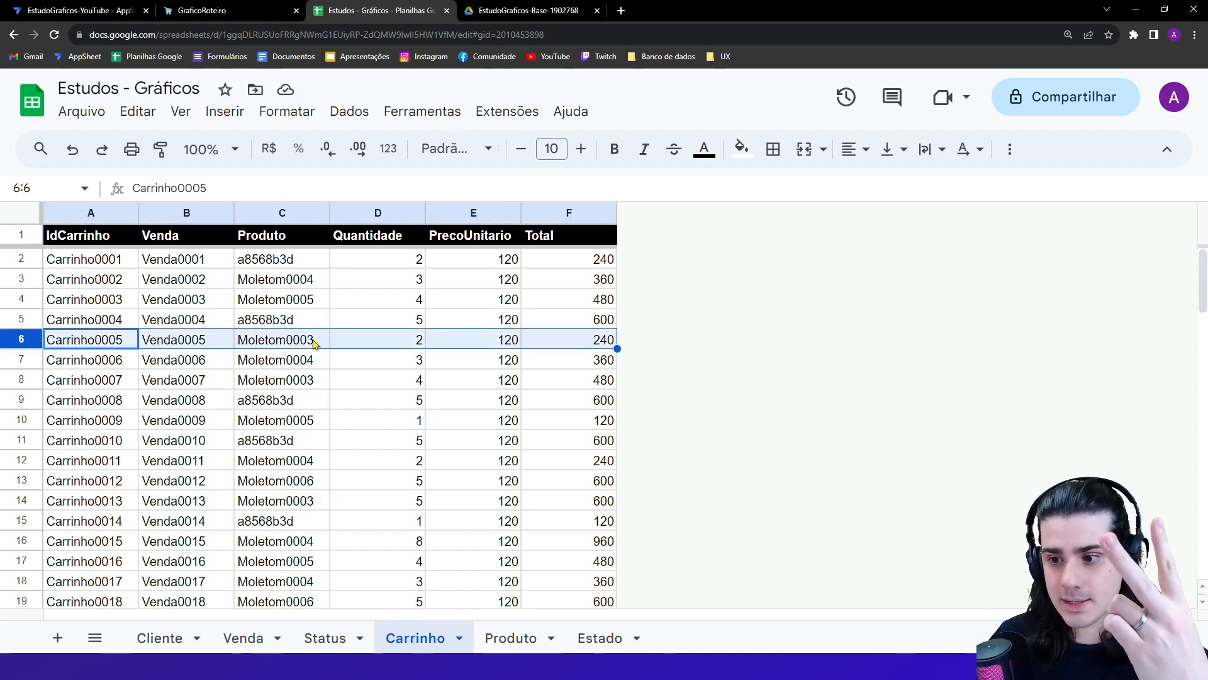
{"action": "left_click", "coordinate": [390, 341]}
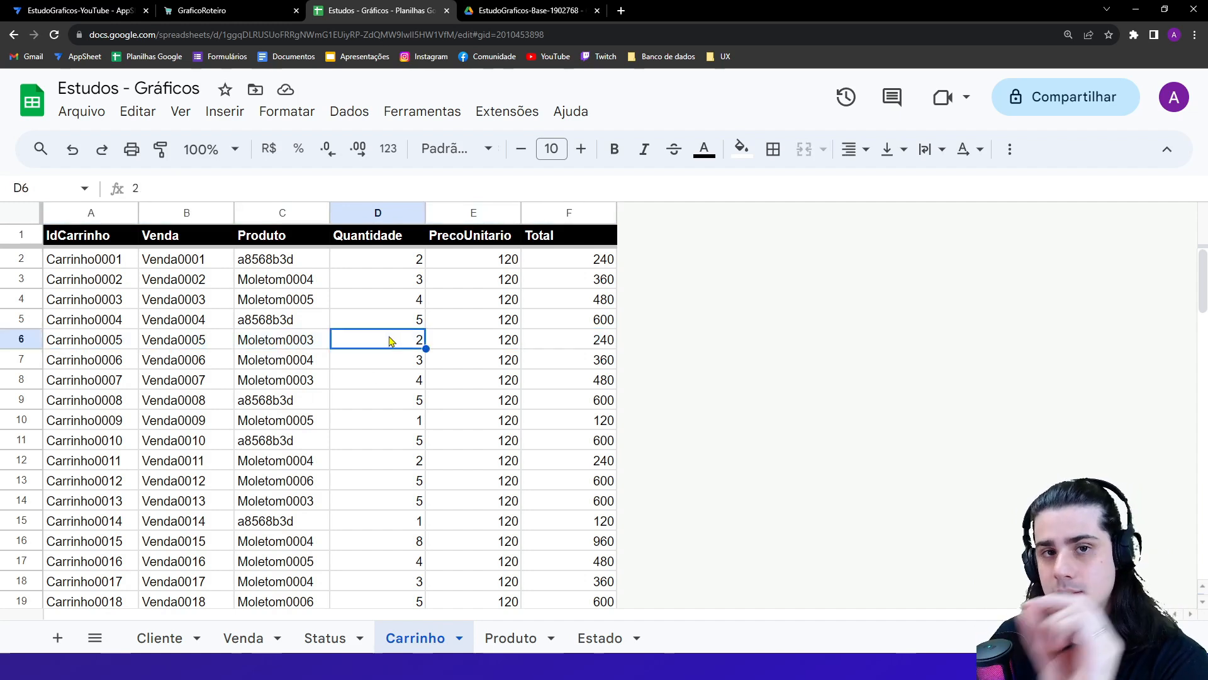
{"action": "left_click", "coordinate": [324, 346]}
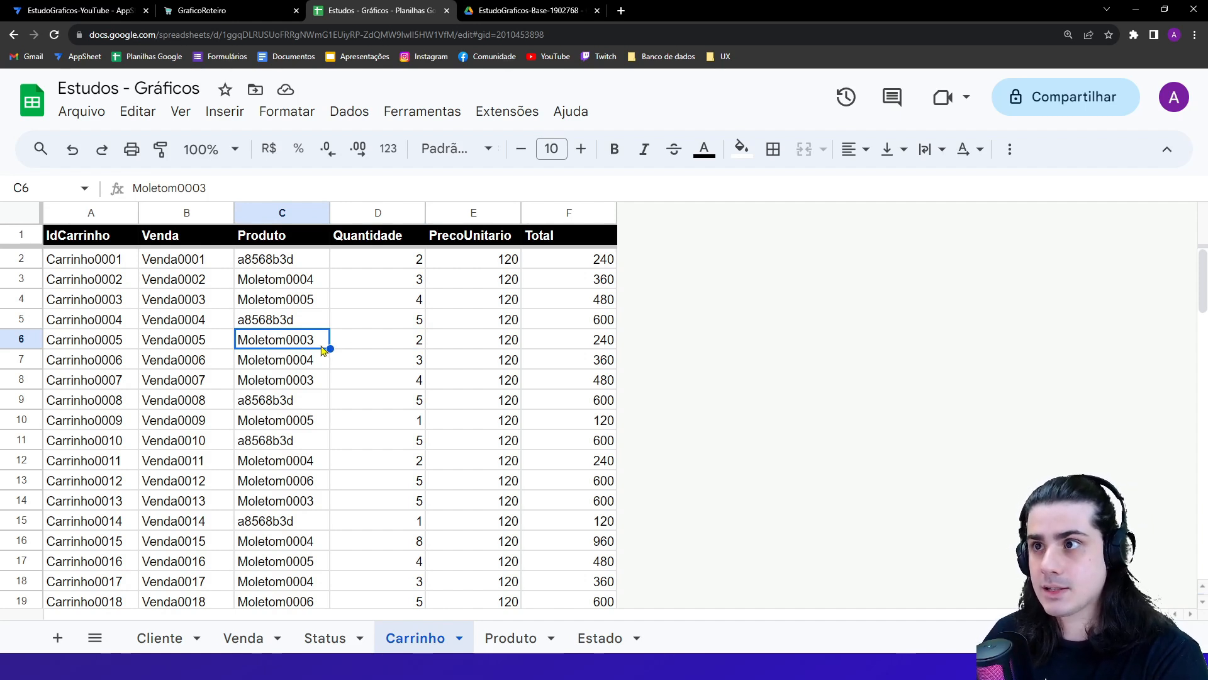
{"action": "key", "text": "ctrl+1"}
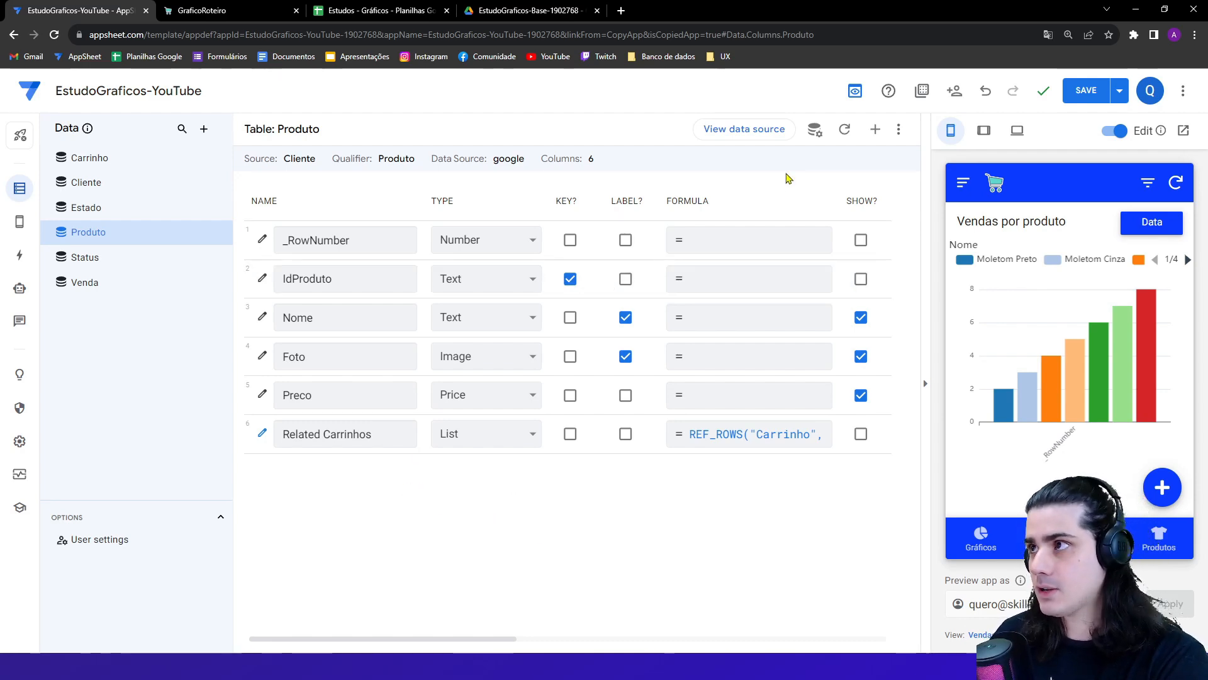
{"action": "left_click", "coordinate": [875, 129]}
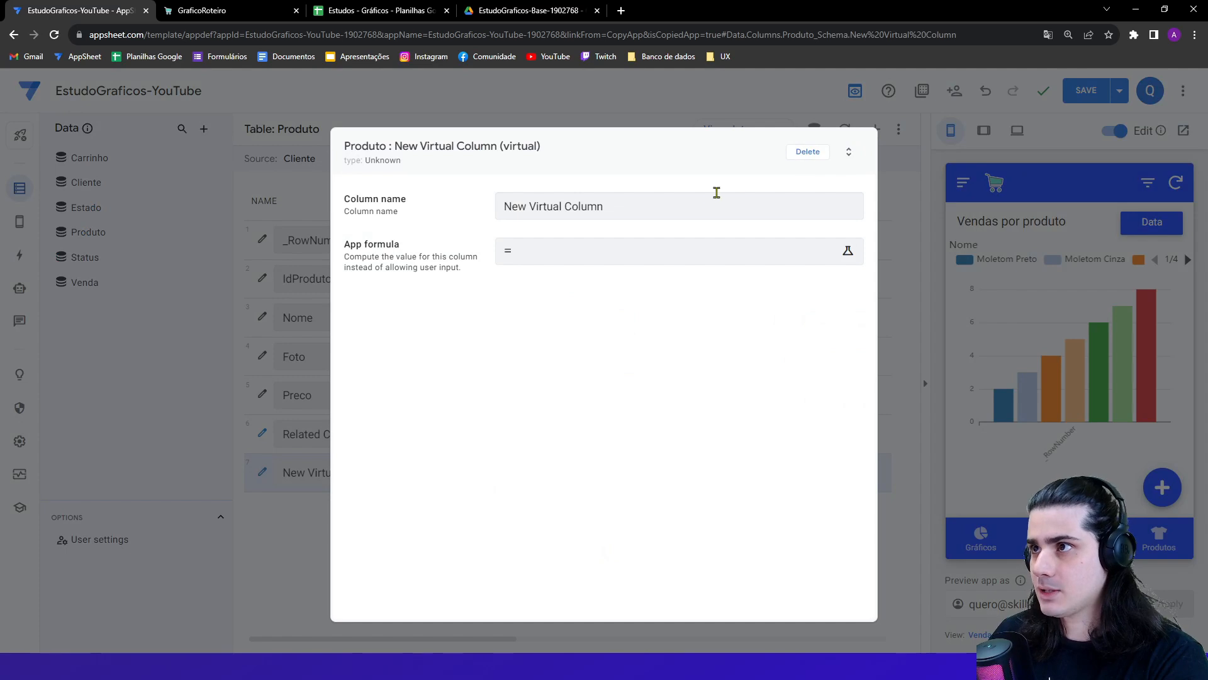
{"action": "triple_click", "coordinate": [693, 205]}
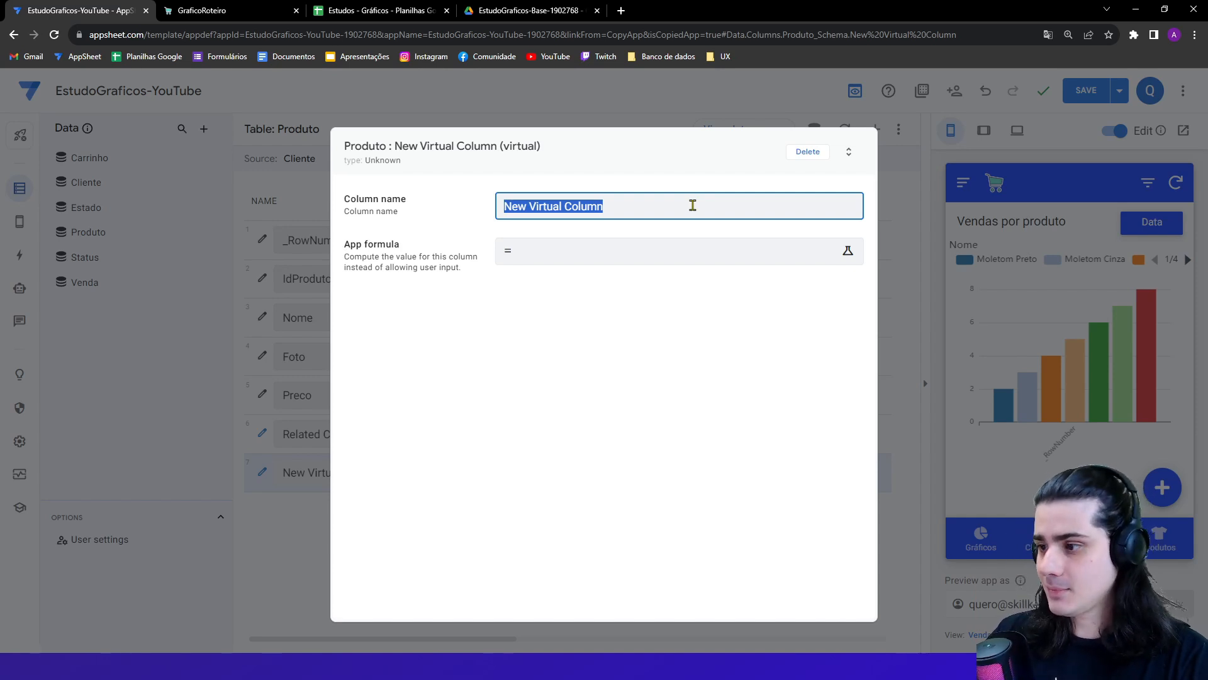
{"action": "key", "text": "Caps_Lock"}
{"action": "type", "text": "Vendido"}
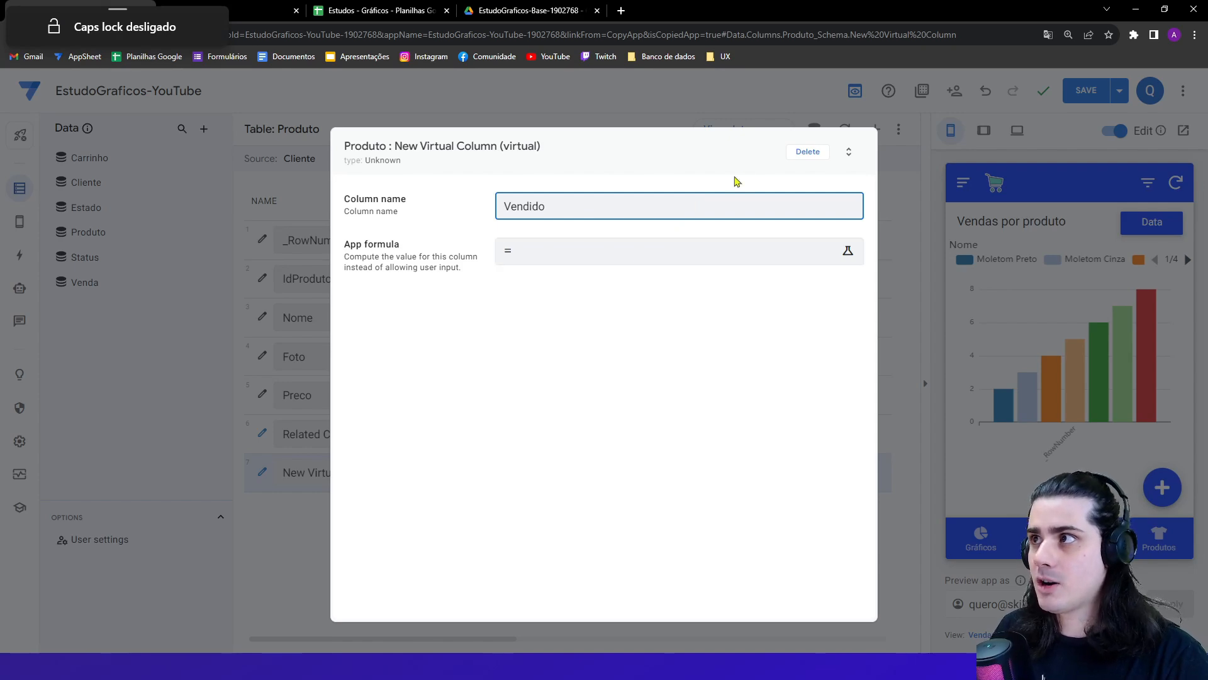
{"action": "left_click", "coordinate": [804, 153]}
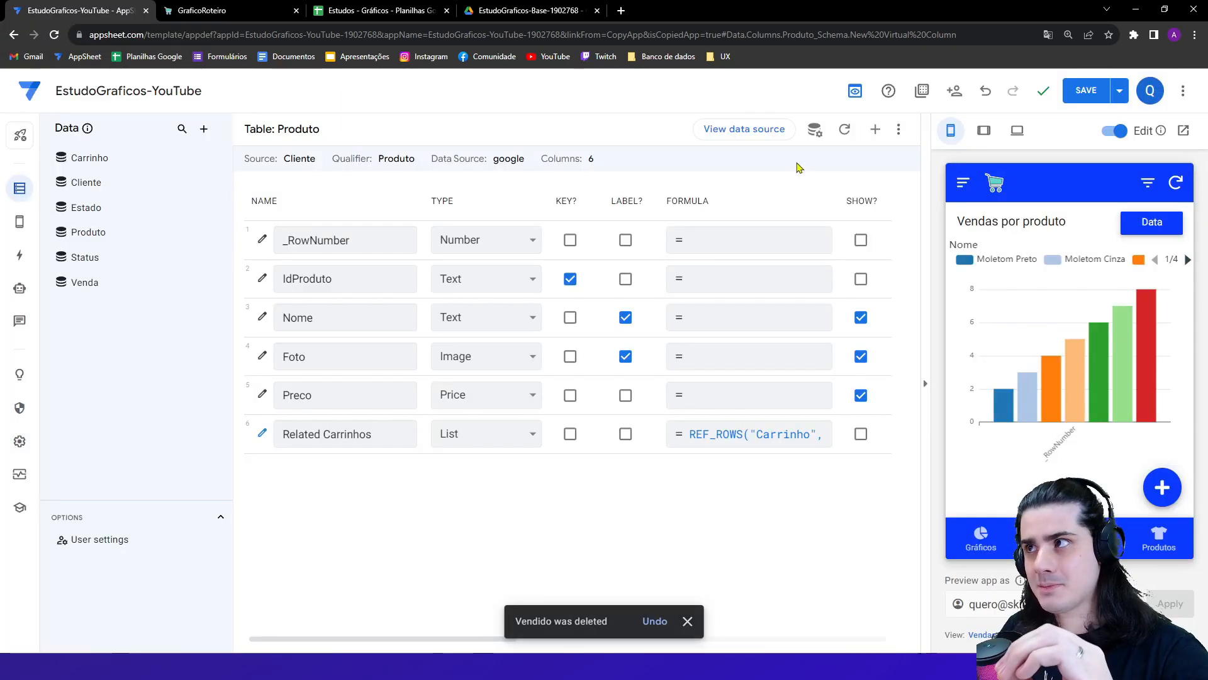
- Add a virtual column named Vendido to the Produto table
{"action": "left_click", "coordinate": [876, 130]}
{"action": "left_click", "coordinate": [688, 216]}
{"action": "double_click", "coordinate": [688, 216]}
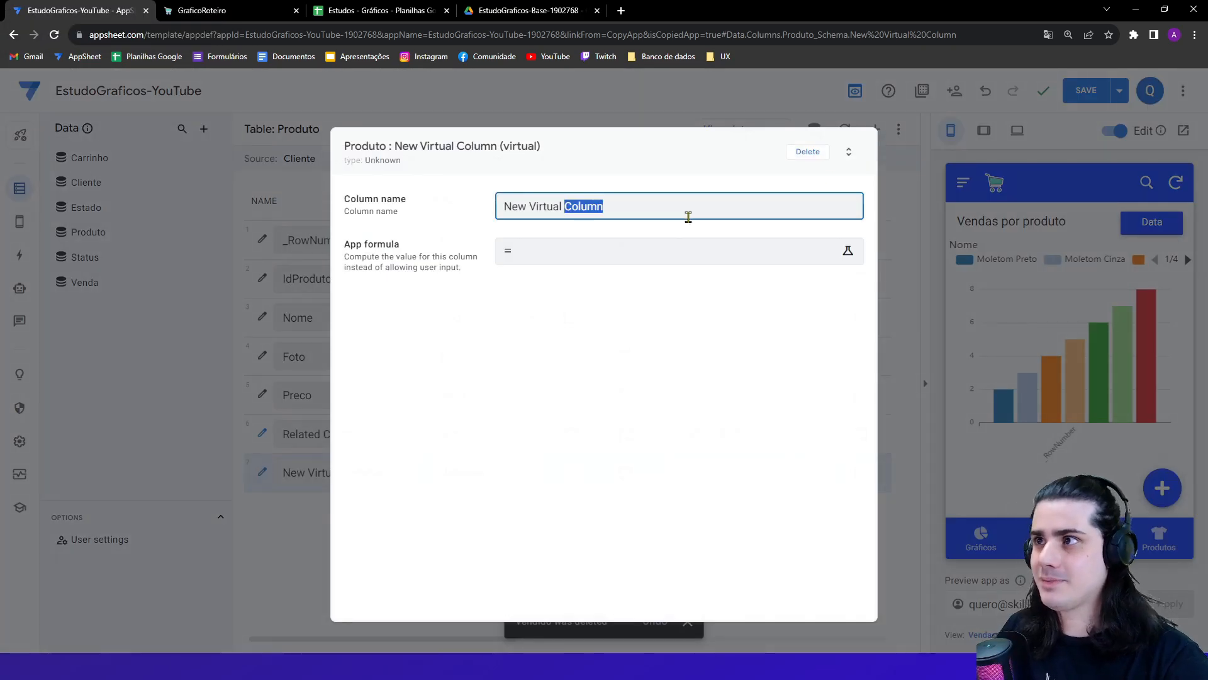
{"action": "left_click", "coordinate": [688, 216]}
{"action": "key", "text": "ctrl+a"}
{"action": "type", "text": "Vendido"}
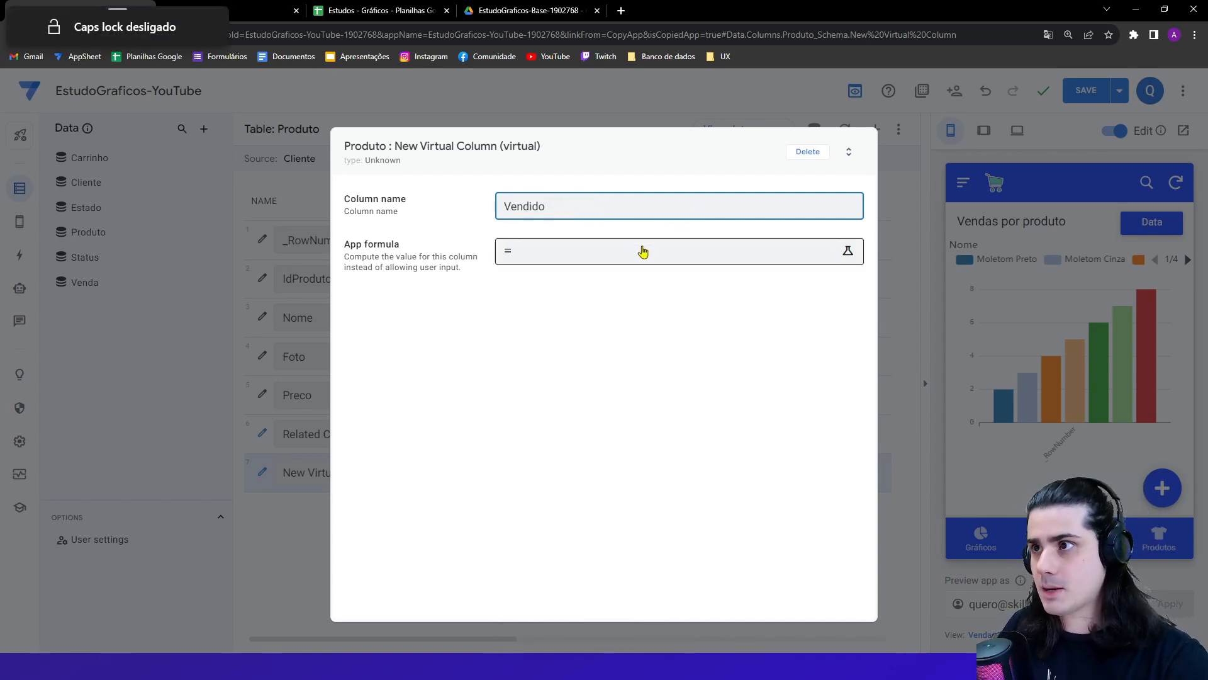
- Start the app formula of Vendido with a SELECT on Carrinho[Quantidade] as the dataset column
{"action": "left_click", "coordinate": [642, 251]}
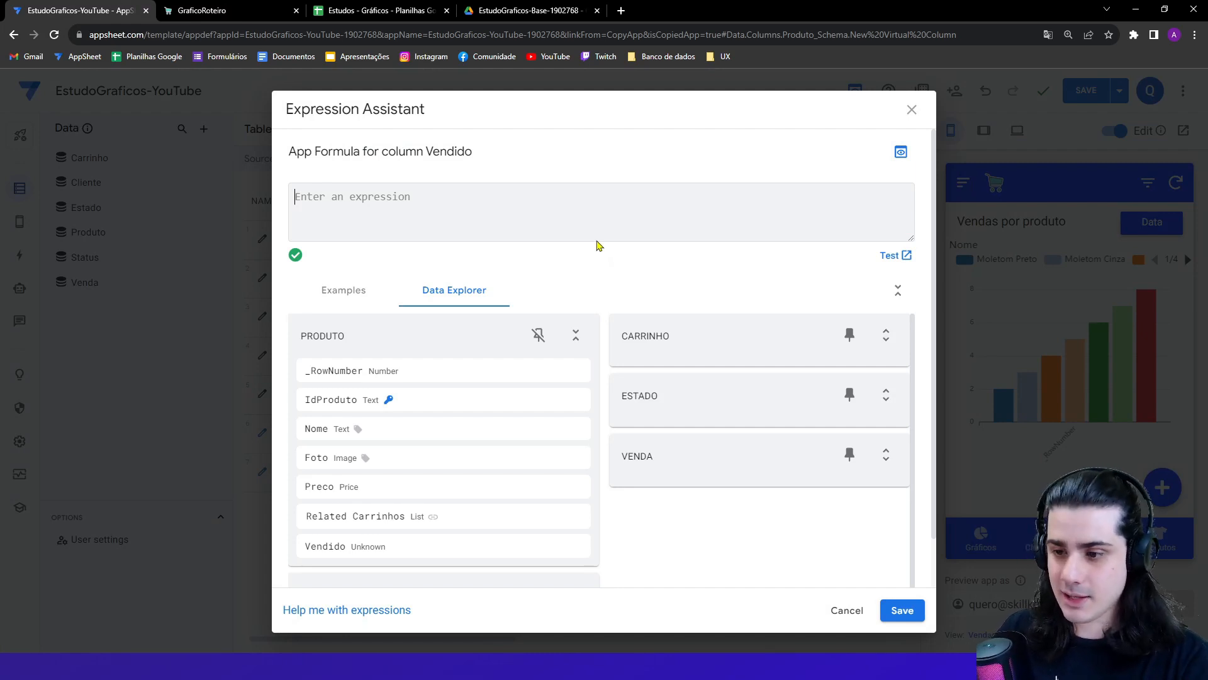
{"action": "key", "text": "Caps_Lock"}
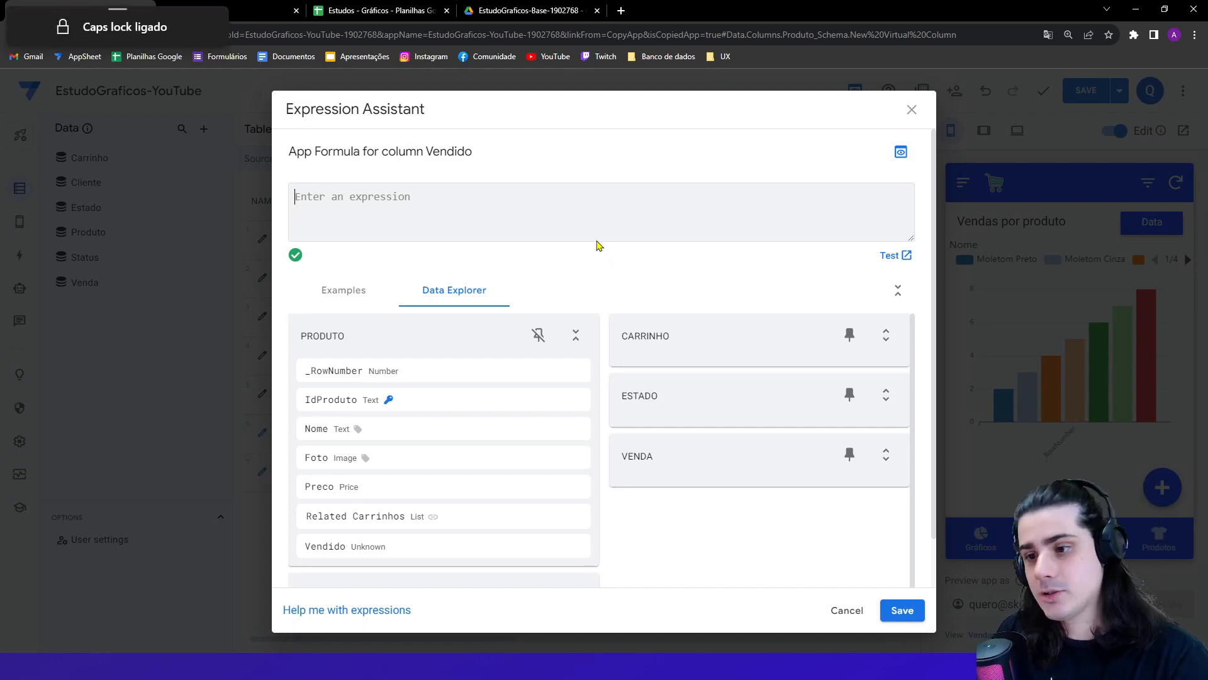
{"action": "type", "text": "SELECT("}
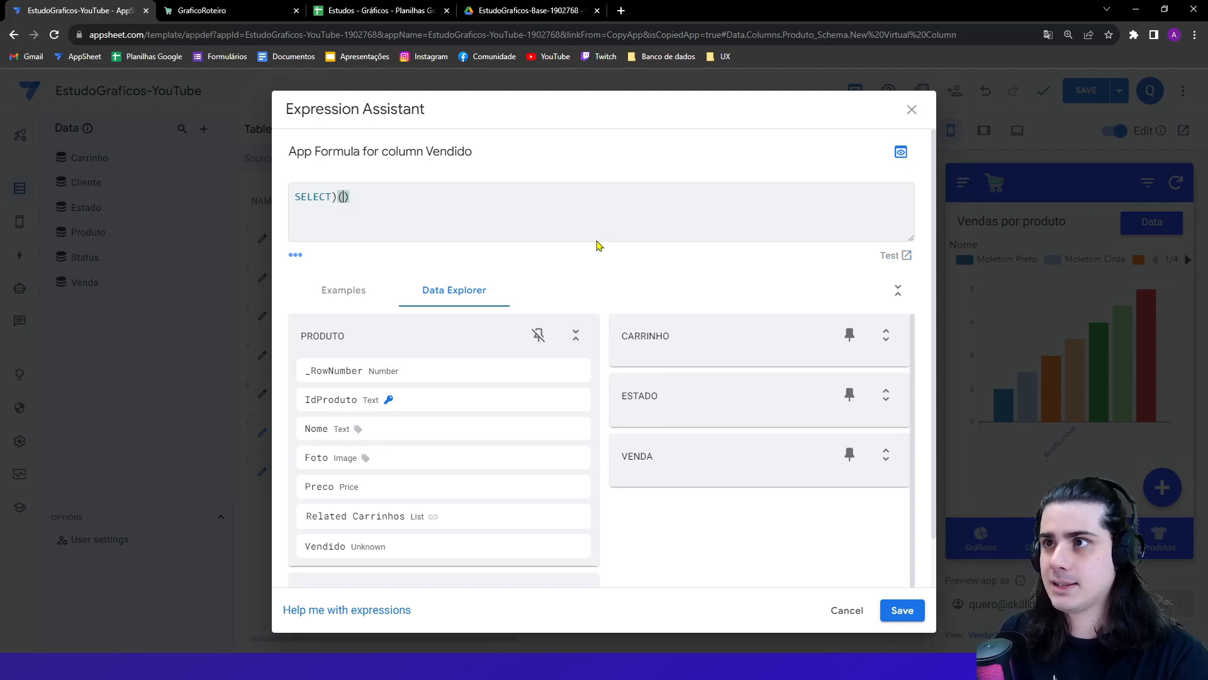
{"action": "type", "text": "("}
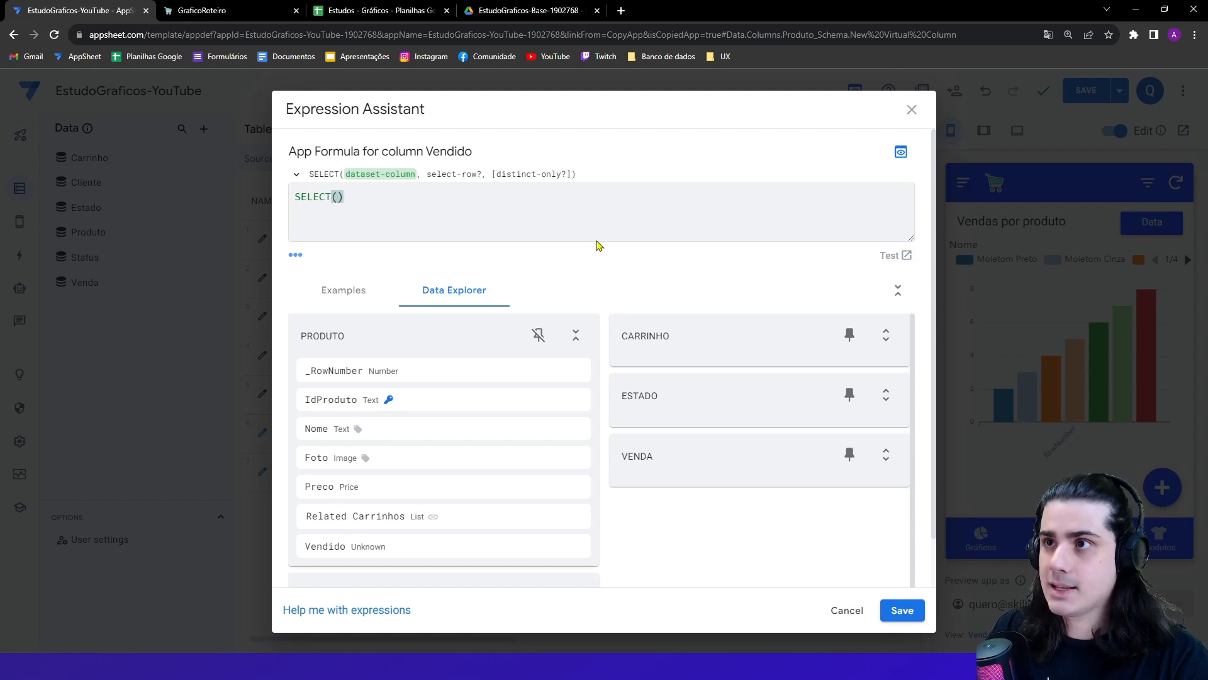
{"action": "type", "text": "C"}
{"action": "key", "text": "Caps_Lock"}
{"action": "type", "text": "arrinho"}
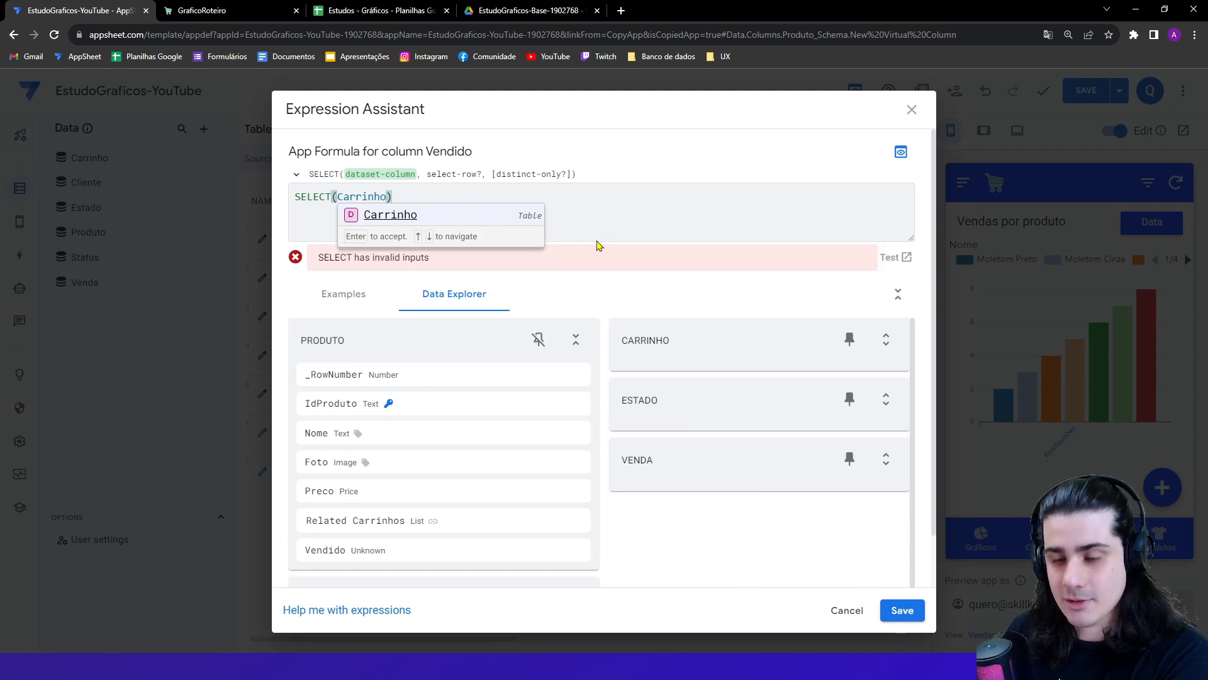
{"action": "type", "text": "["}
{"action": "key", "text": "Caps_Lock"}
{"action": "type", "text": "Quantidade"}
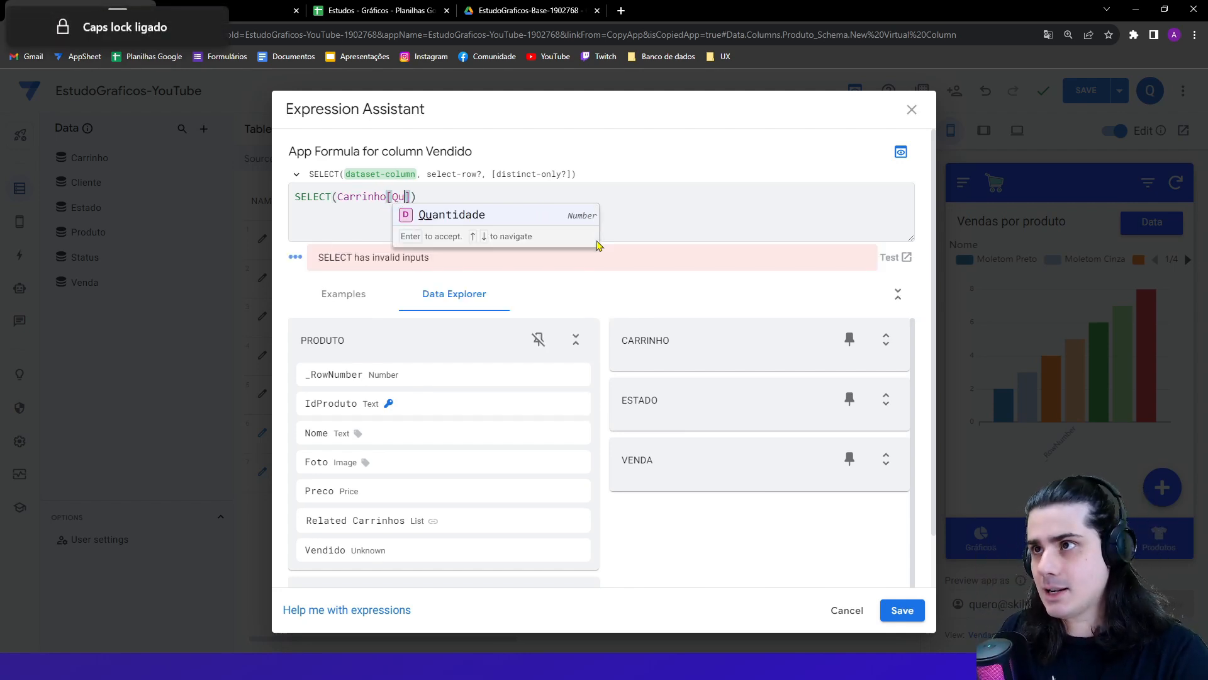
{"action": "key", "text": "Return"}
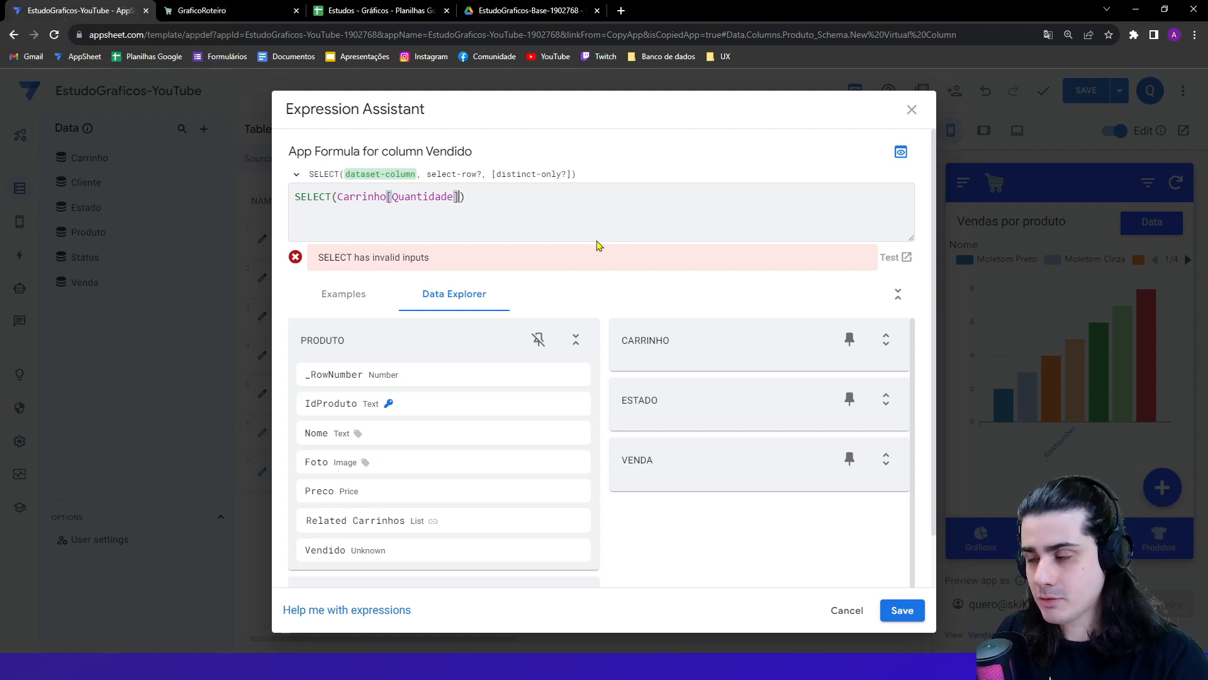
{"action": "type", "text": ","}
{"action": "key", "text": "BackSpace"}
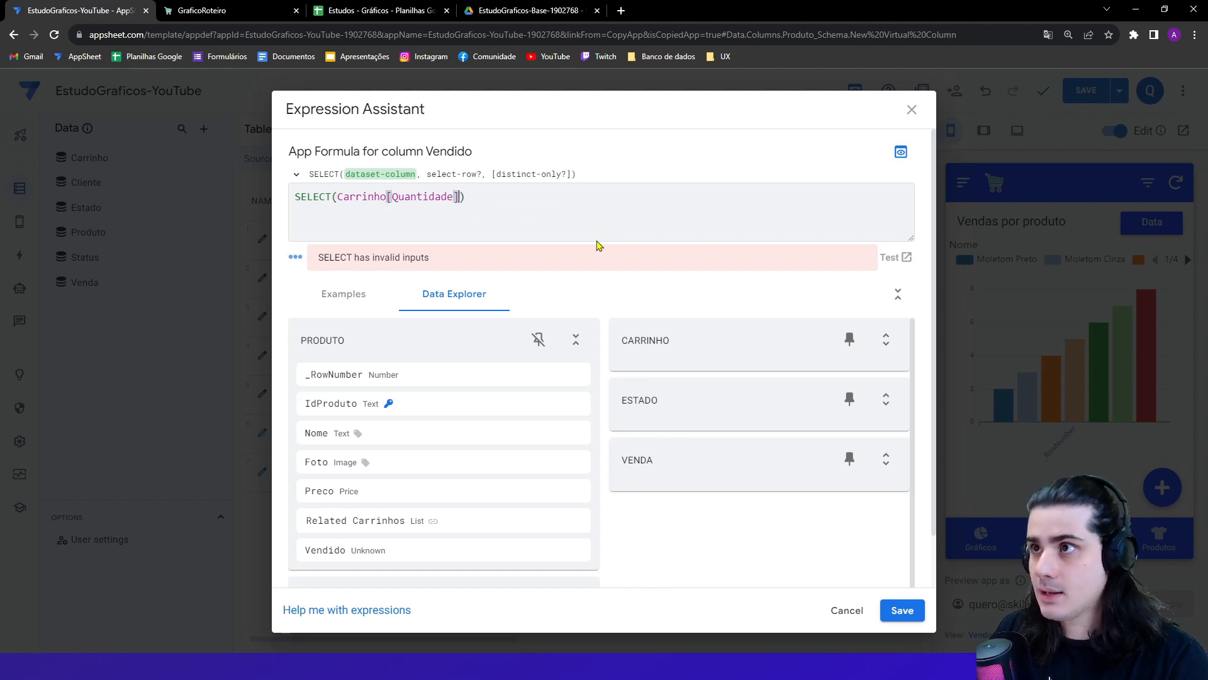
{"action": "type", "text": ","}
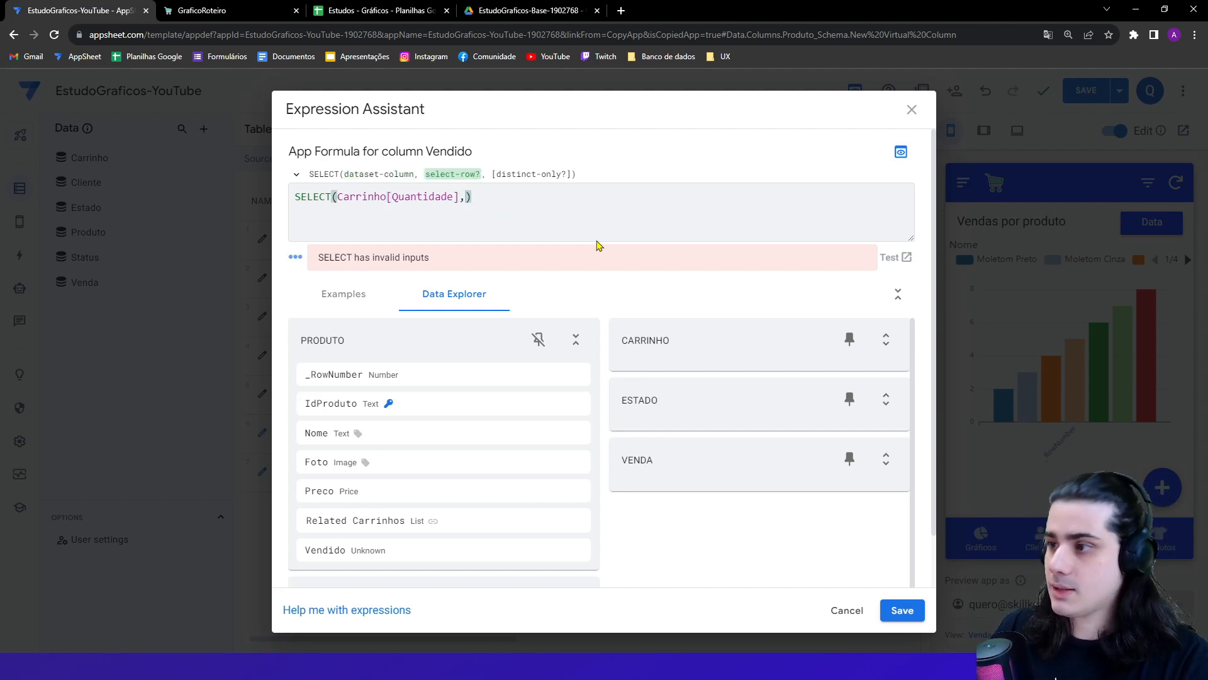
- Complete the SELECT with the row condition [Produto]=[_THISROW].[IdProduto]
{"action": "type", "text": " ["}
{"action": "key", "text": "Caps_Lock"}
{"action": "type", "text": "P"}
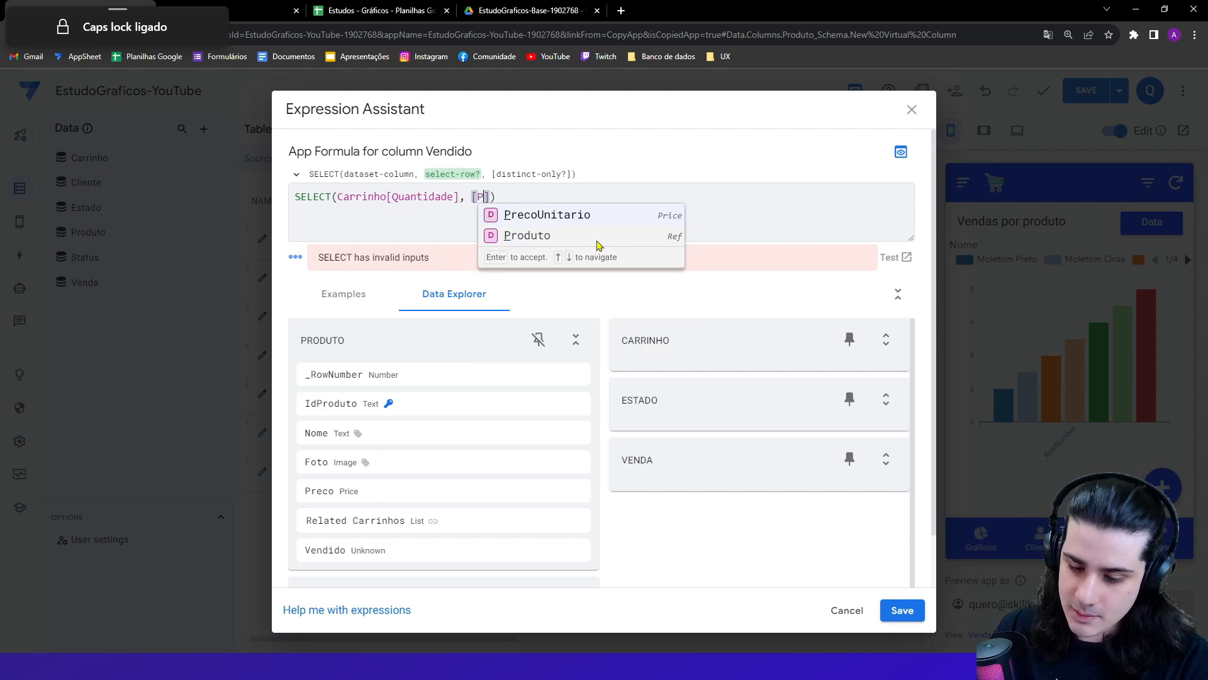
{"action": "type", "text": "roduto])=["}
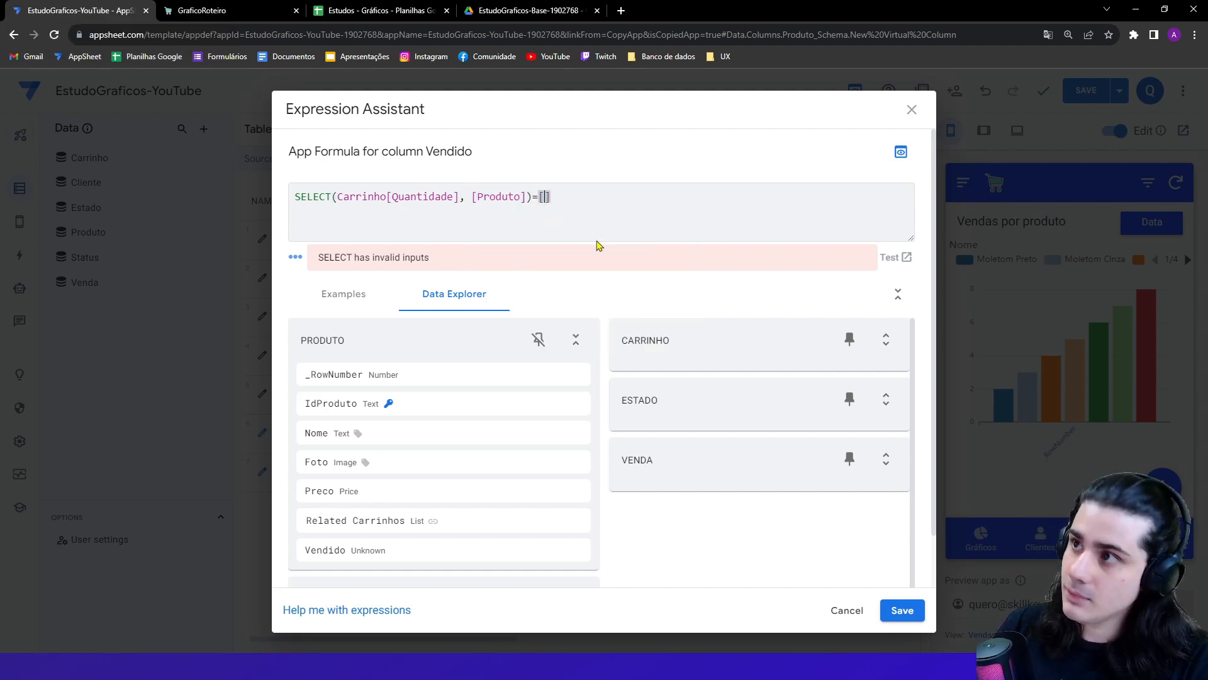
{"action": "key", "text": "BackSpace"}
{"action": "key", "text": "BackSpace"}
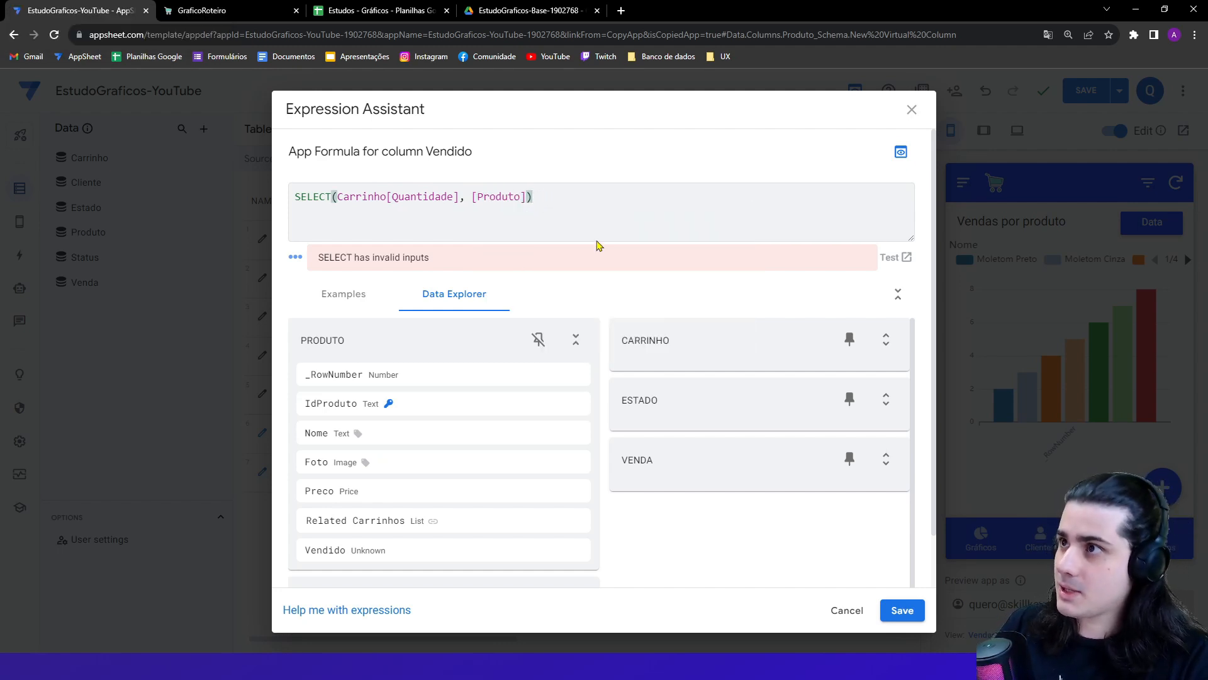
{"action": "key", "text": "Left"}
{"action": "type", "text": "=[_"}
{"action": "key", "text": "Caps_Lock"}
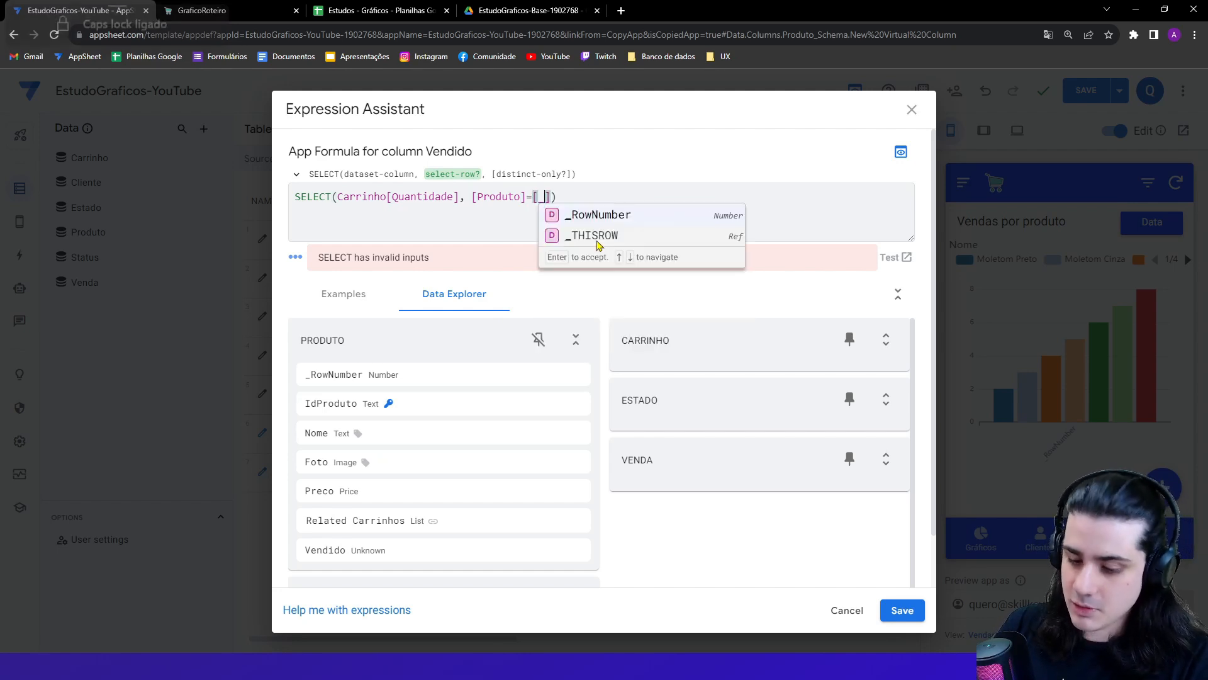
{"action": "type", "text": "THI"}
{"action": "key", "text": "Return"}
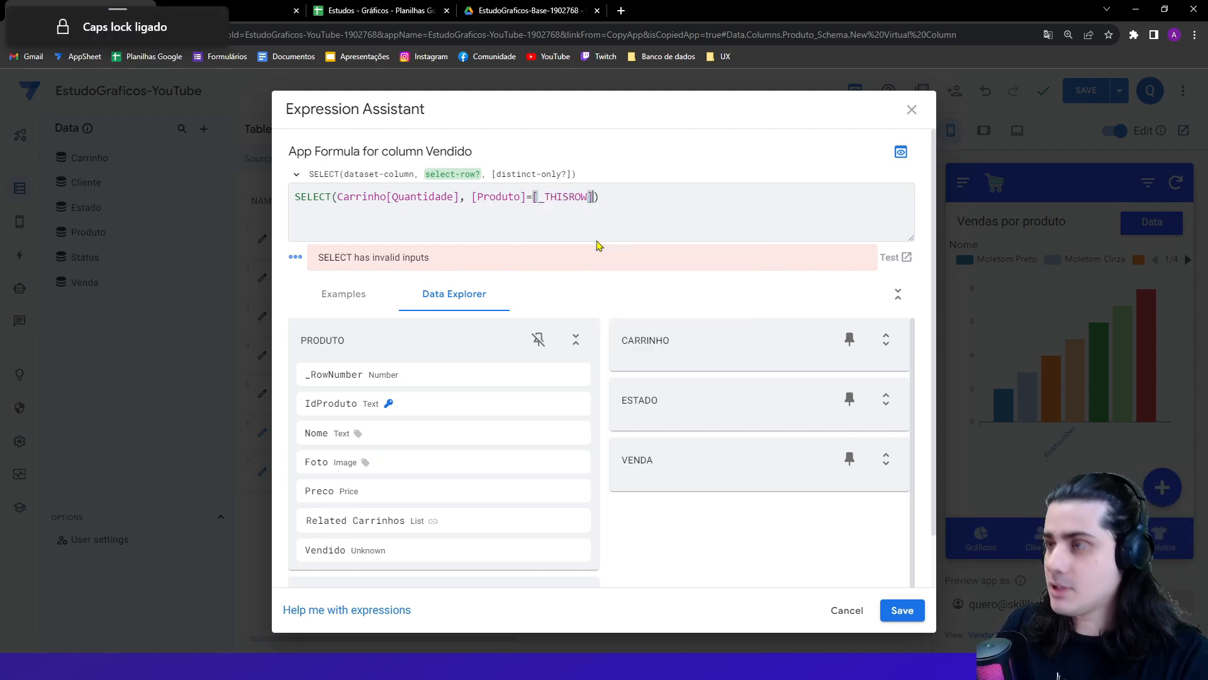
{"action": "type", "text": ".["}
{"action": "key", "text": "Caps_Lock"}
{"action": "type", "text": "Id"}
{"action": "key", "text": "Return"}
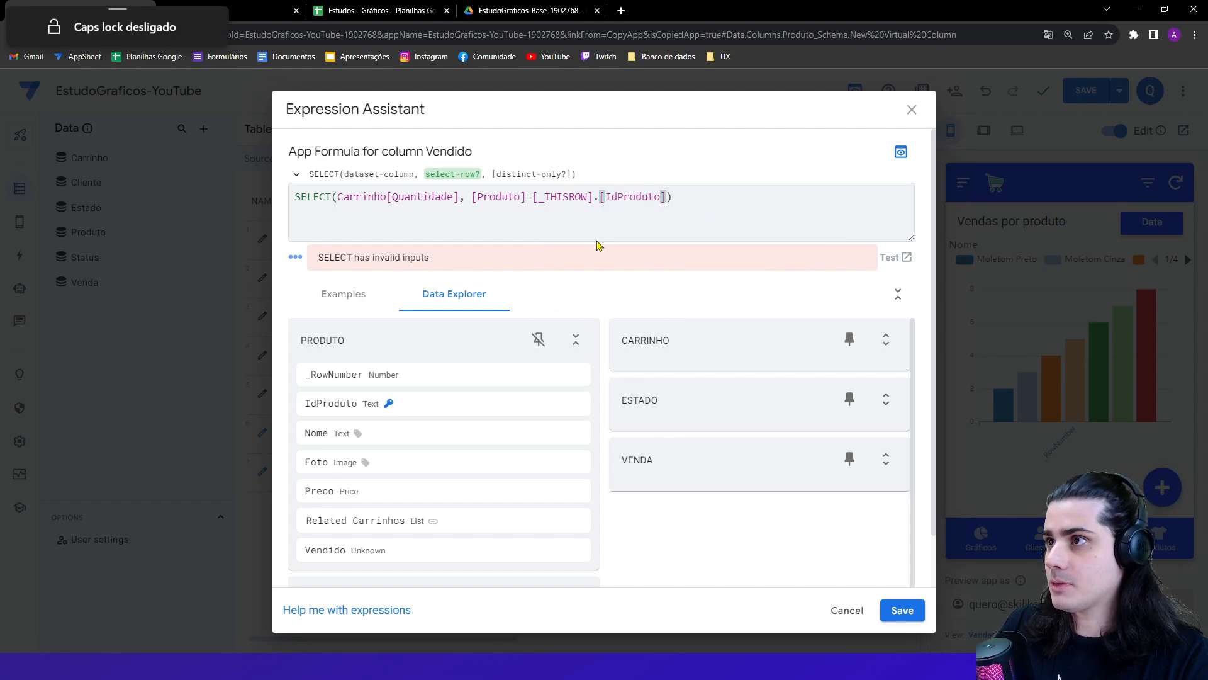
{"action": "left_click", "coordinate": [701, 190]}
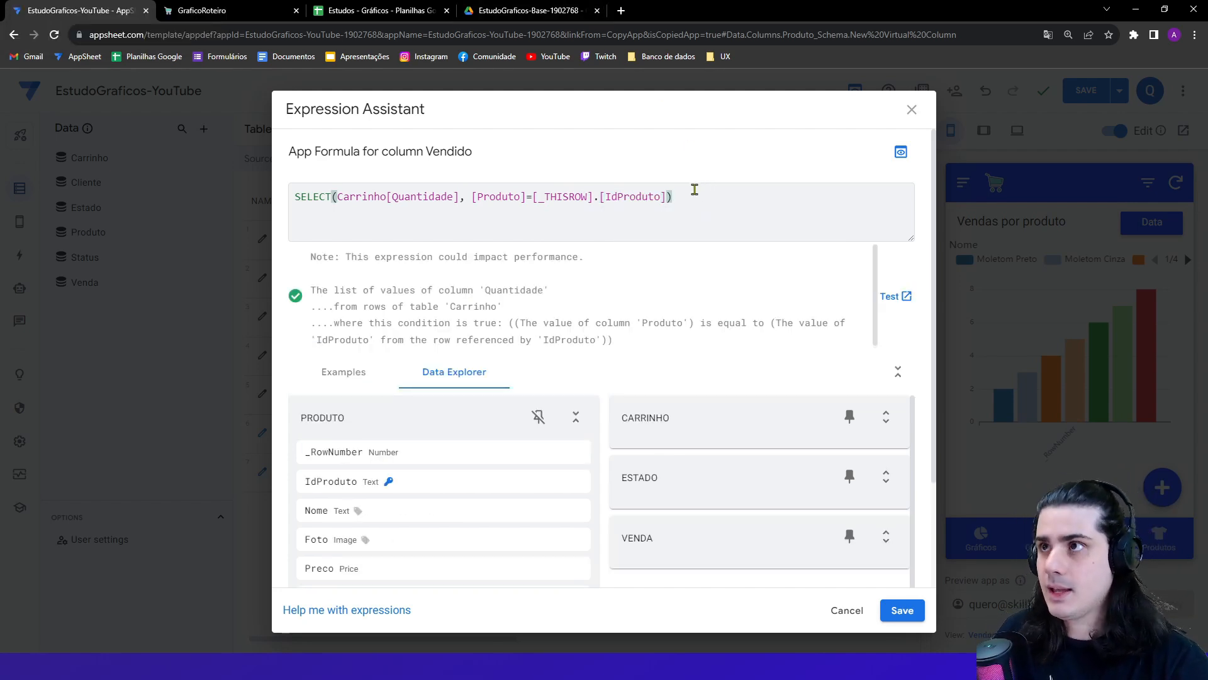
- Check the Quantidade column in the spreadsheet's Carrinho sheet, and return to the [Produto] condition in the AppSheet formula
{"action": "left_click", "coordinate": [377, 10]}
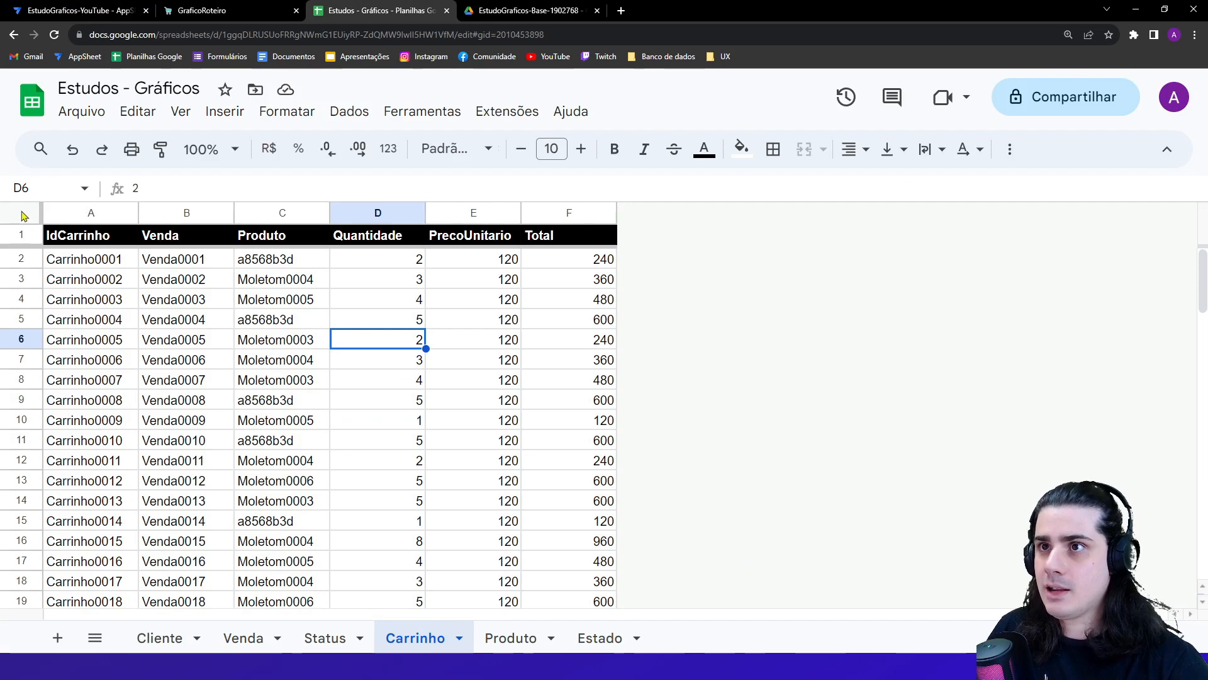
{"action": "key", "text": "ctrl+a"}
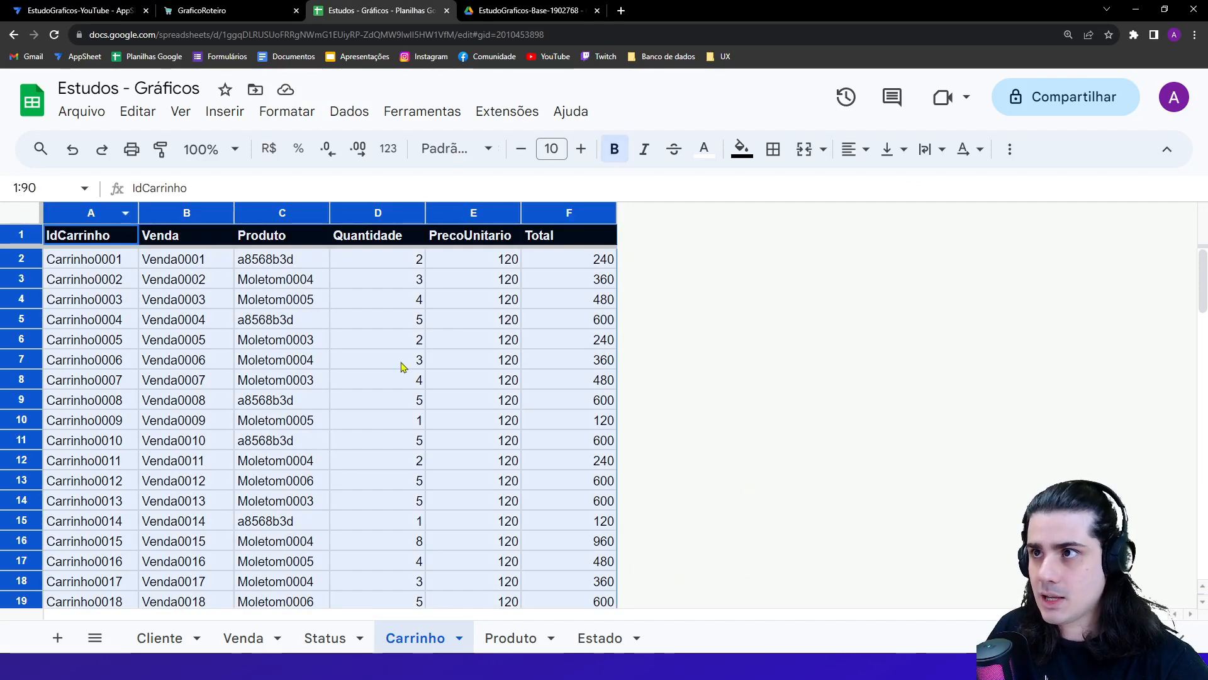
{"action": "left_click", "coordinate": [380, 214]}
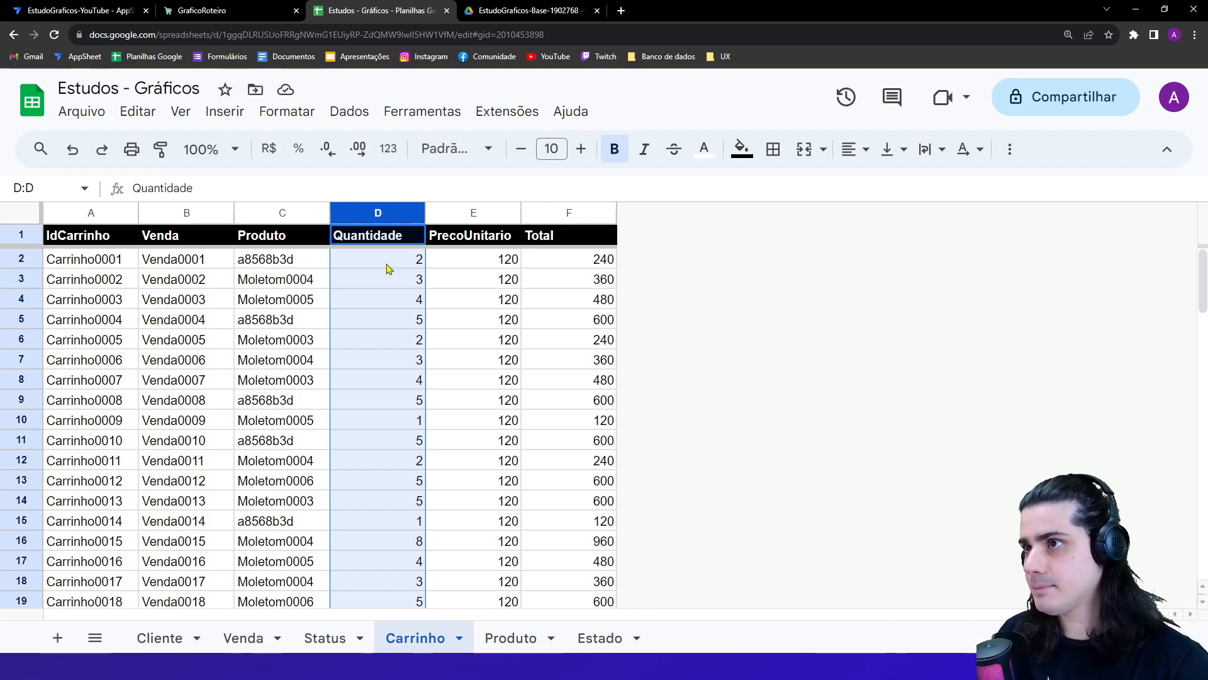
{"action": "key", "text": "ctrl+1"}
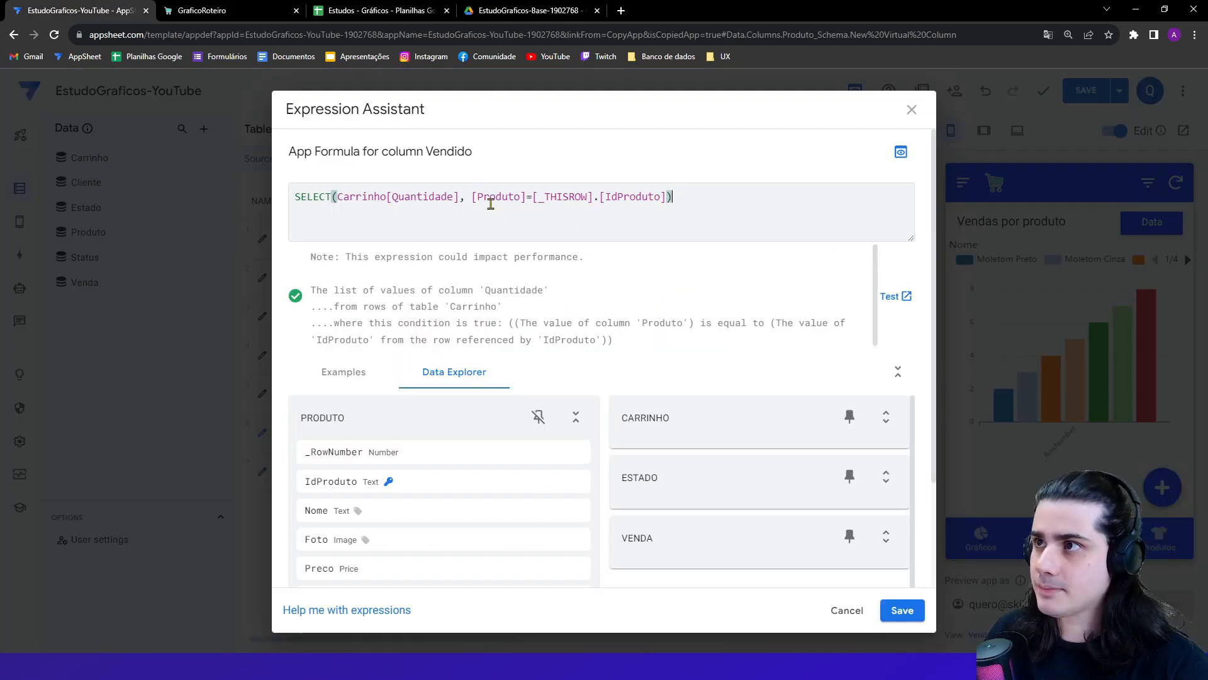
{"action": "left_click", "coordinate": [480, 198]}
- Switch to the spreadsheet and compare Carrinho's Produto column with the IdProduto column of the Produto sheet
{"action": "key", "text": "ctrl+3"}
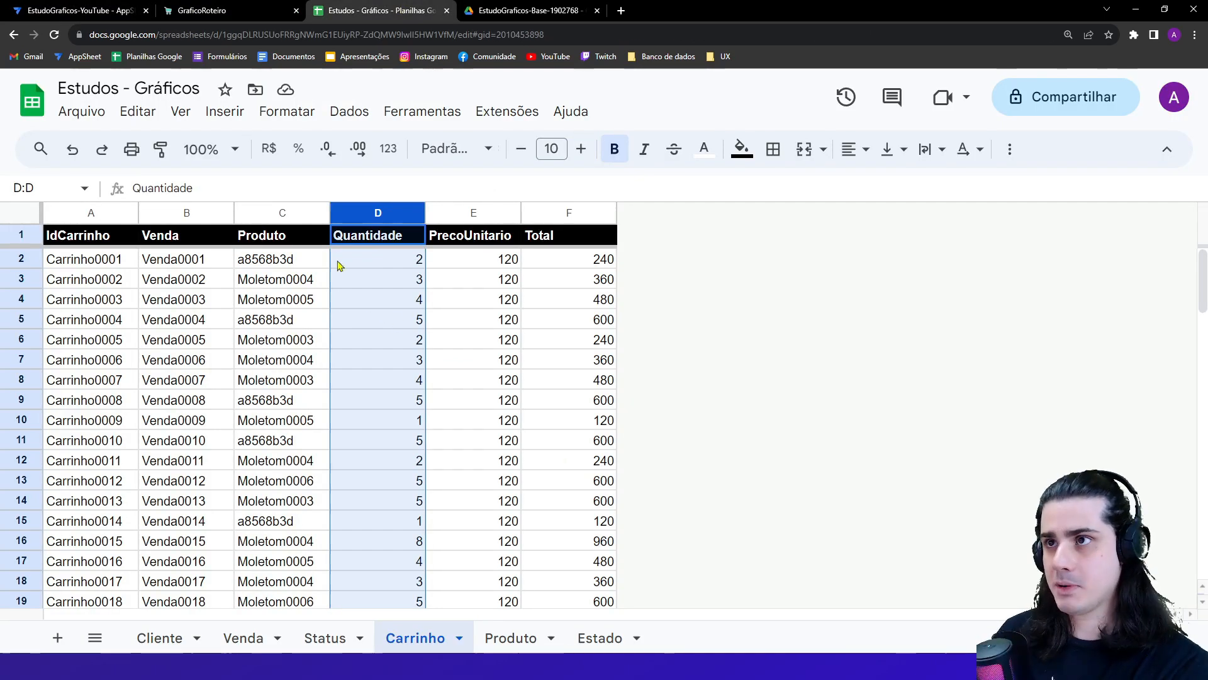
{"action": "left_click", "coordinate": [307, 213]}
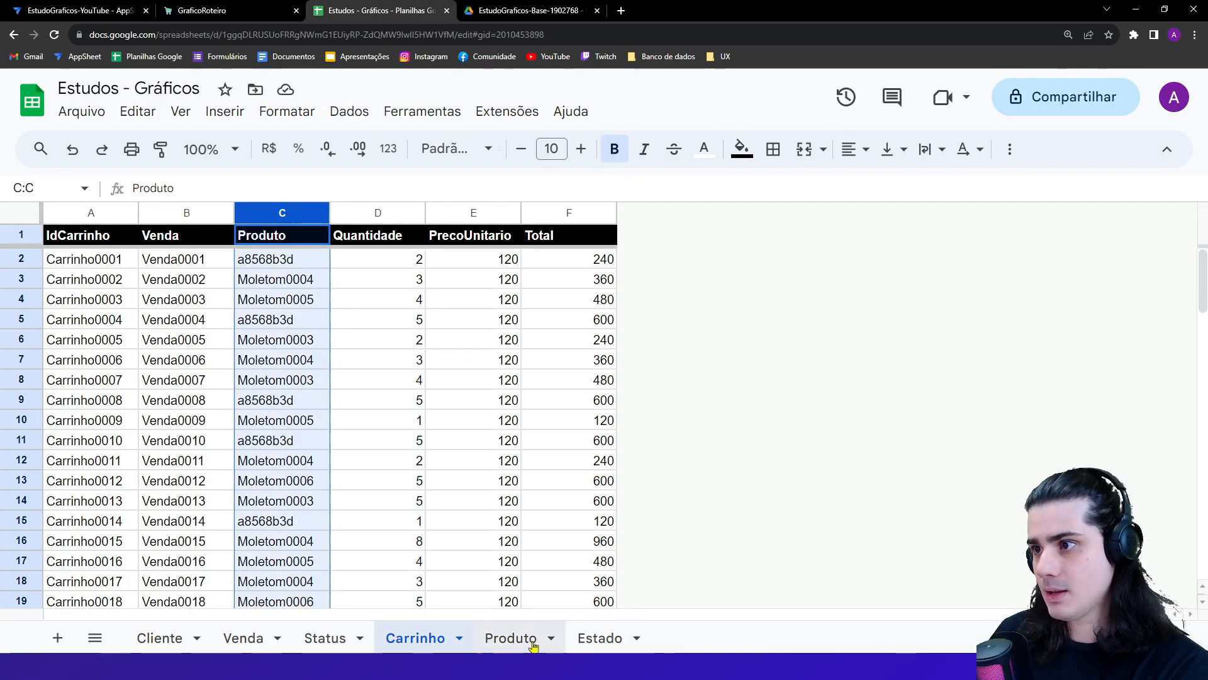
{"action": "left_click", "coordinate": [511, 637]}
{"action": "left_click", "coordinate": [118, 214]}
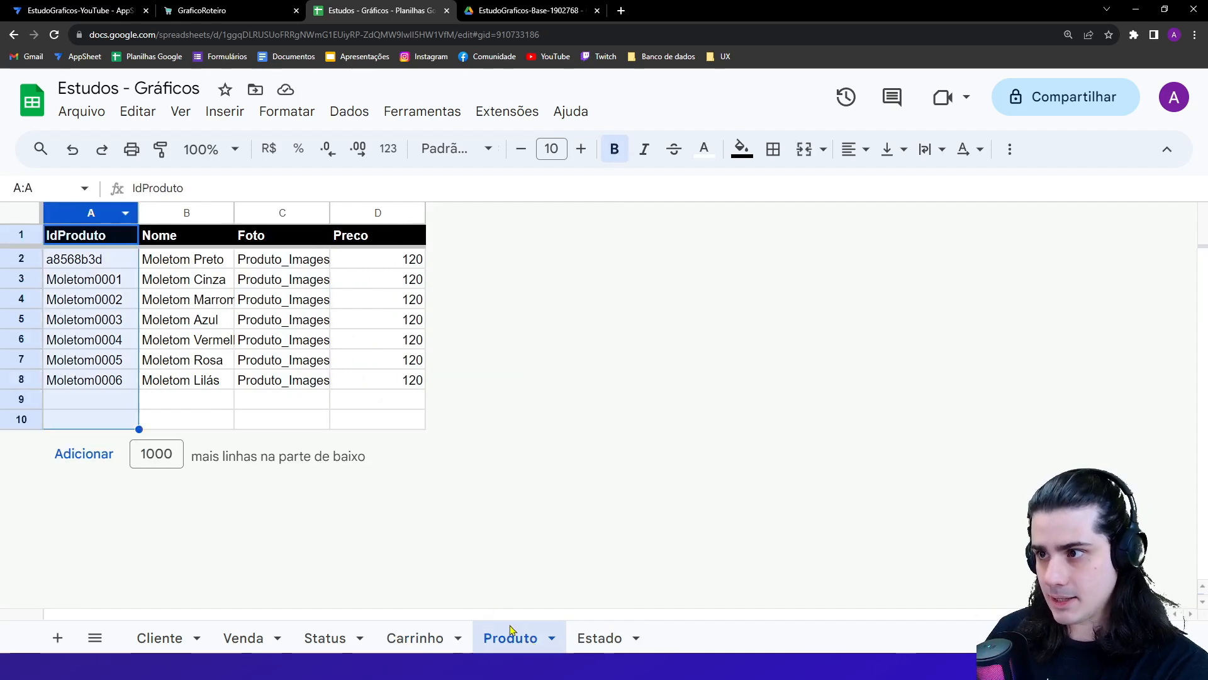
{"action": "left_click", "coordinate": [400, 637]}
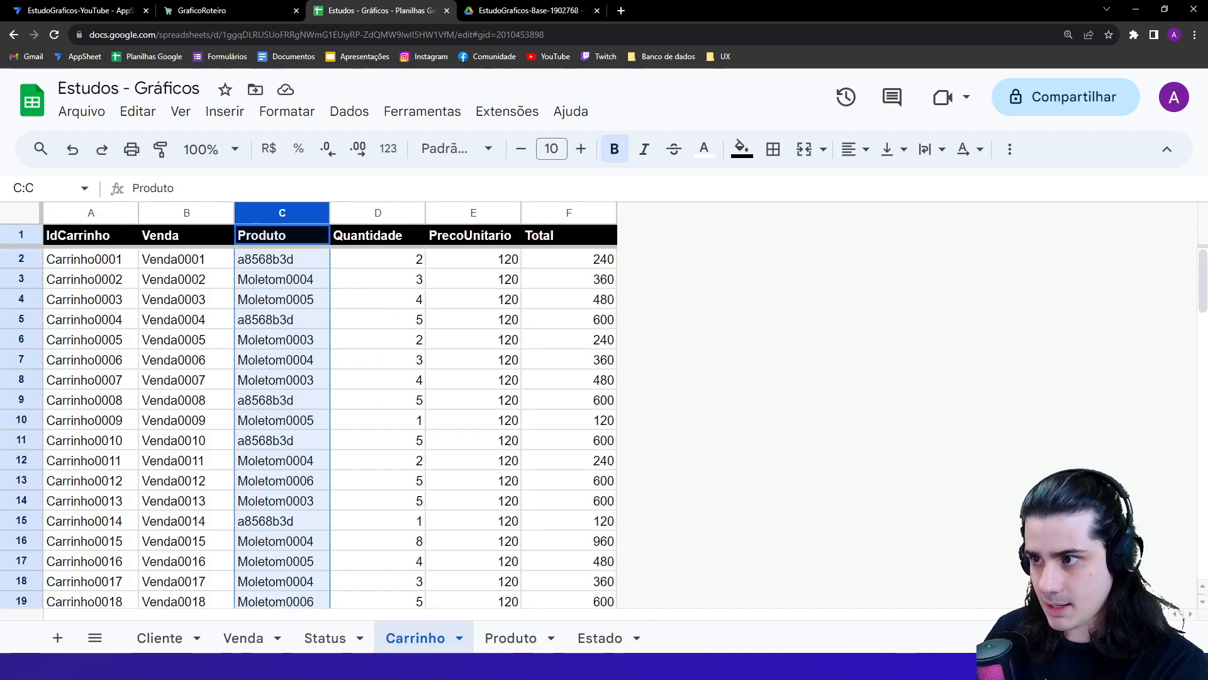
{"action": "left_click", "coordinate": [536, 647]}
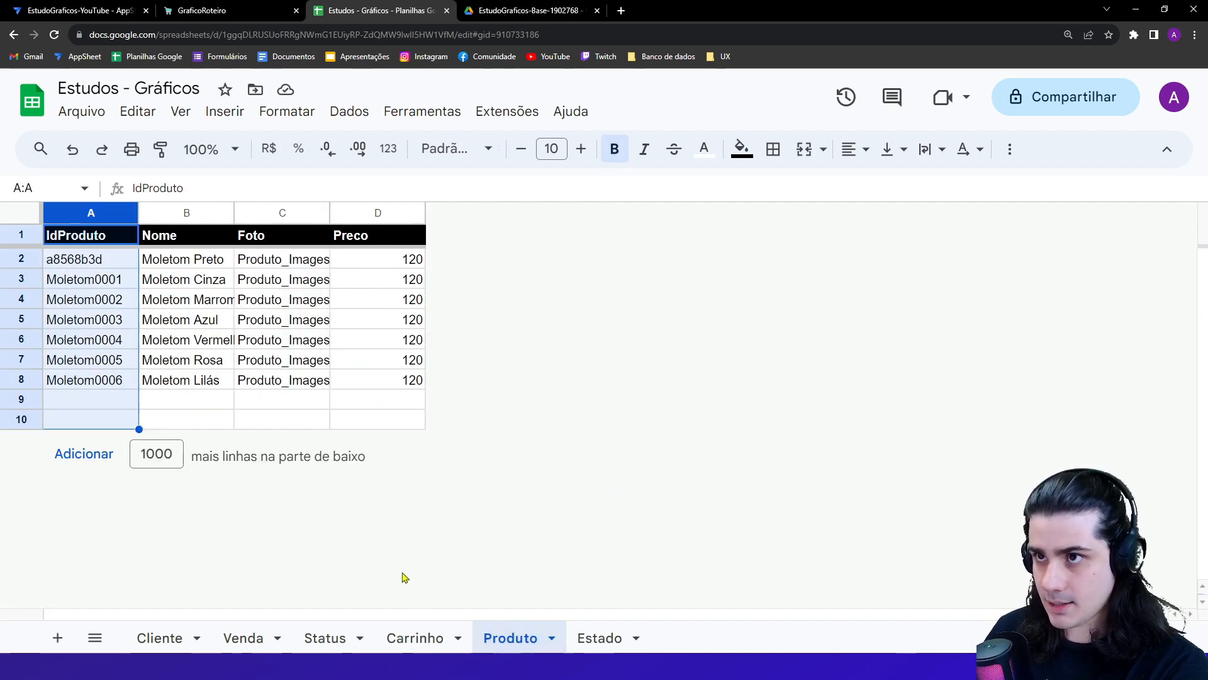
{"action": "left_click", "coordinate": [423, 642]}
{"action": "left_click", "coordinate": [519, 637]}
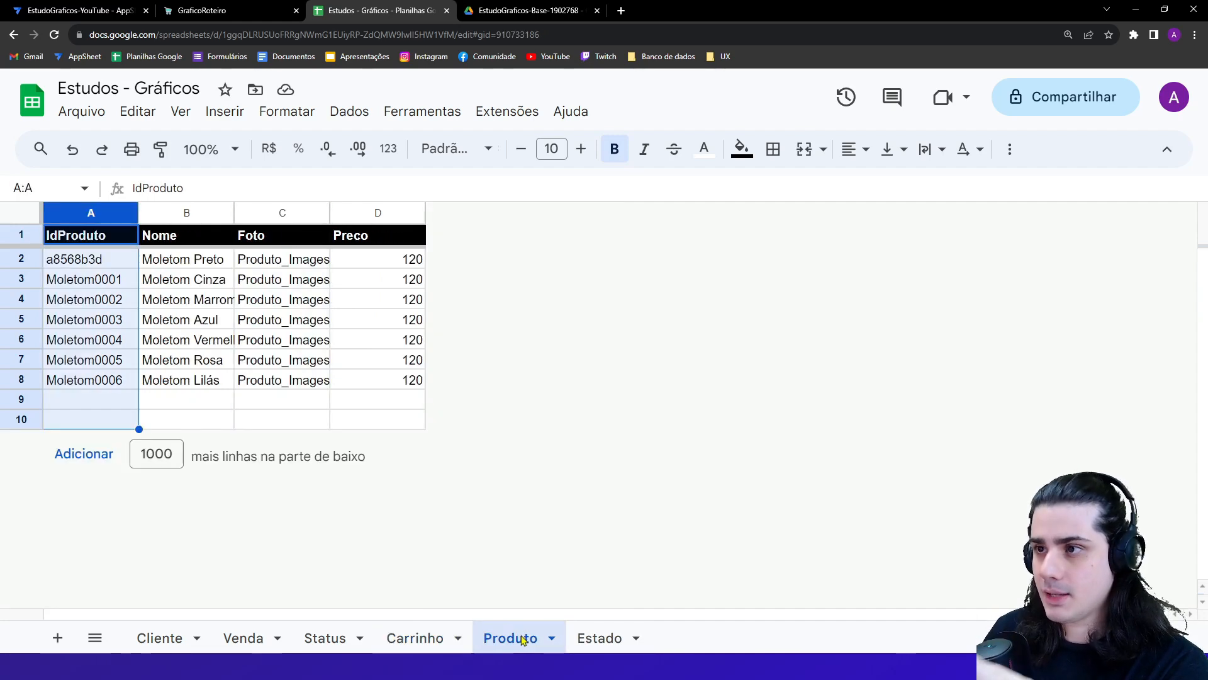
- Examine individual product rows in the Produto sheet, ending on the Moletom0003 ID
{"action": "key", "text": "Down"}
{"action": "key", "text": "Down"}
{"action": "left_click", "coordinate": [22, 279]}
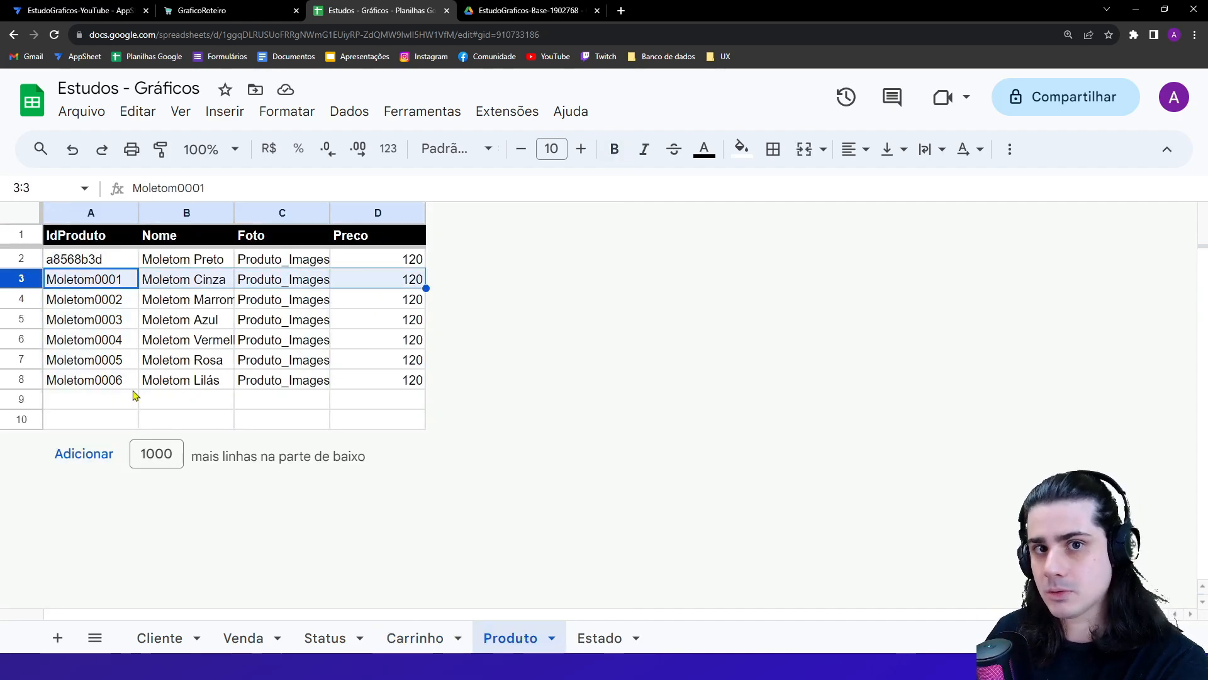
{"action": "left_click", "coordinate": [111, 322]}
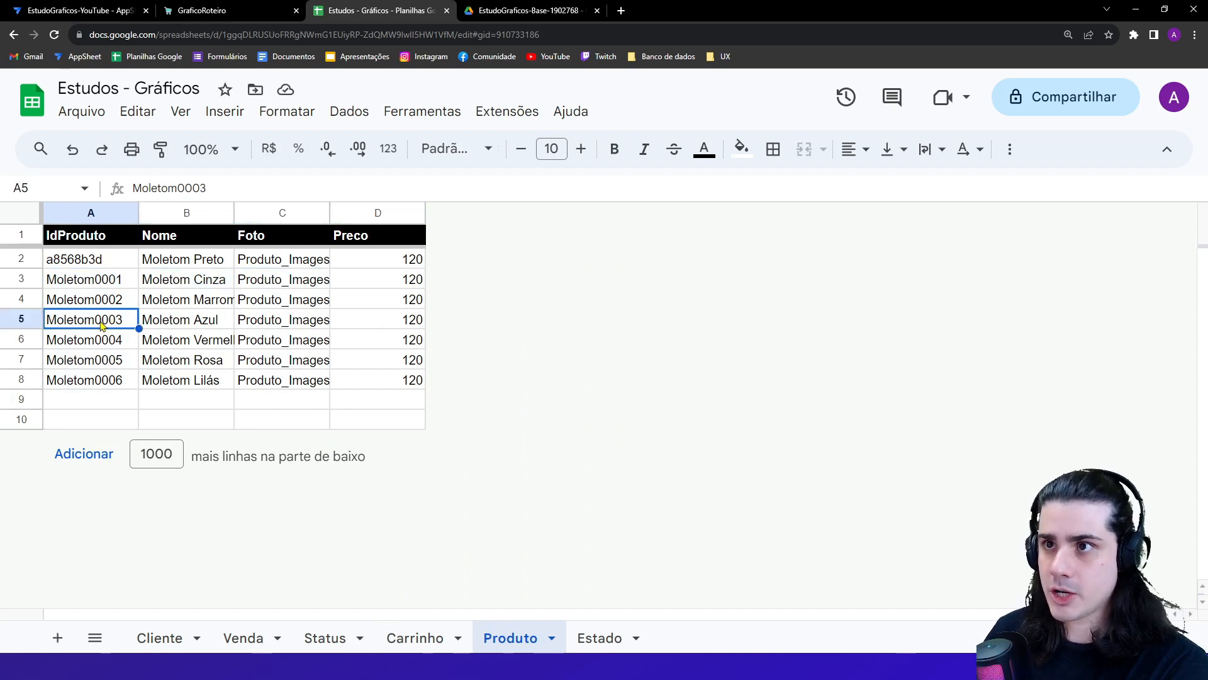
{"action": "left_click", "coordinate": [25, 321]}
{"action": "left_click", "coordinate": [126, 324]}
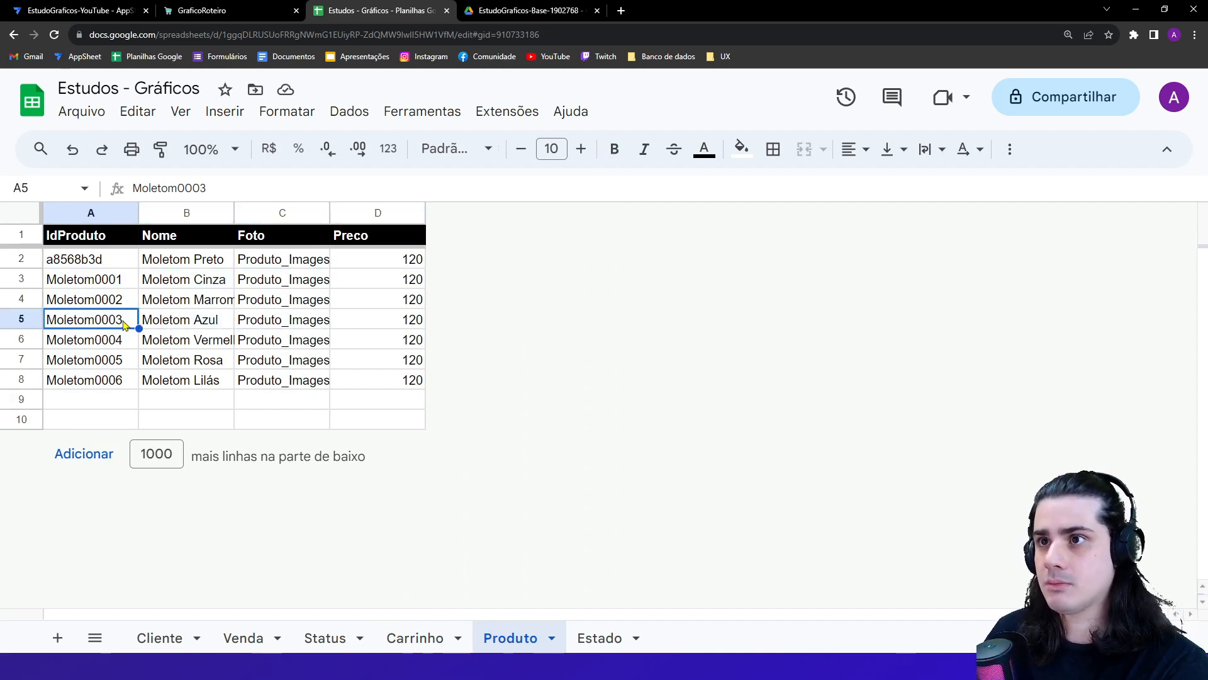
- Examine the Moletom0003 rows in the Carrinho sheet together with their Quantidade values
{"action": "left_click", "coordinate": [432, 635]}
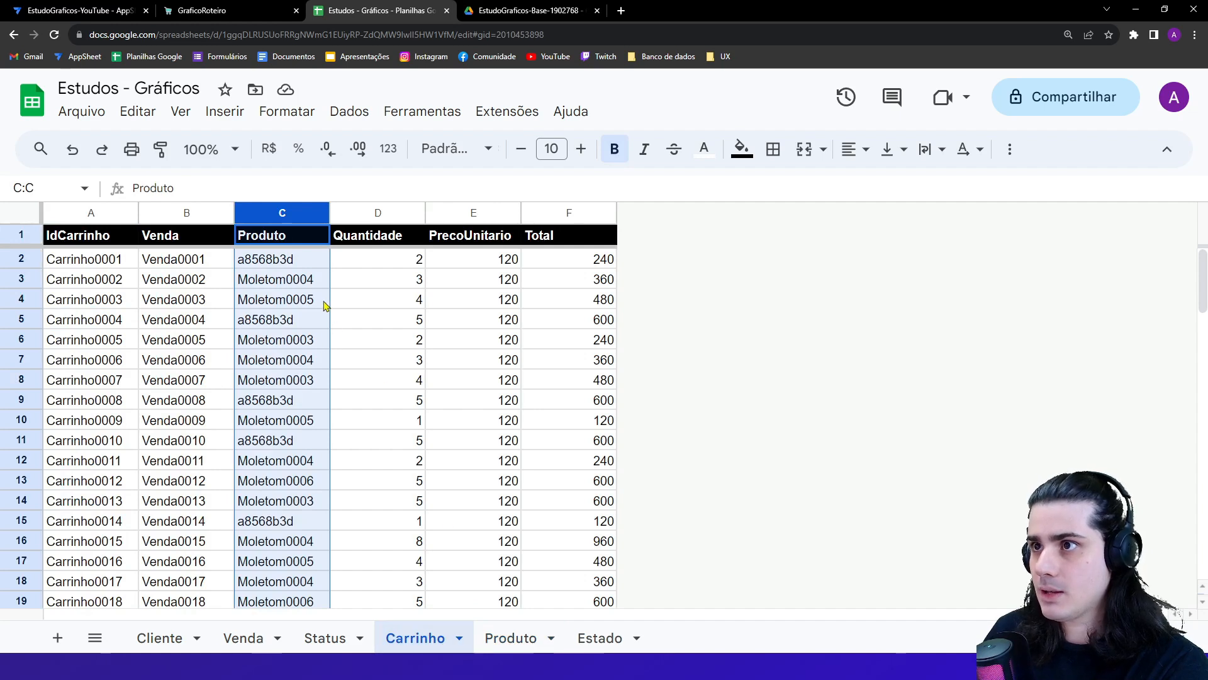
{"action": "left_click", "coordinate": [315, 346]}
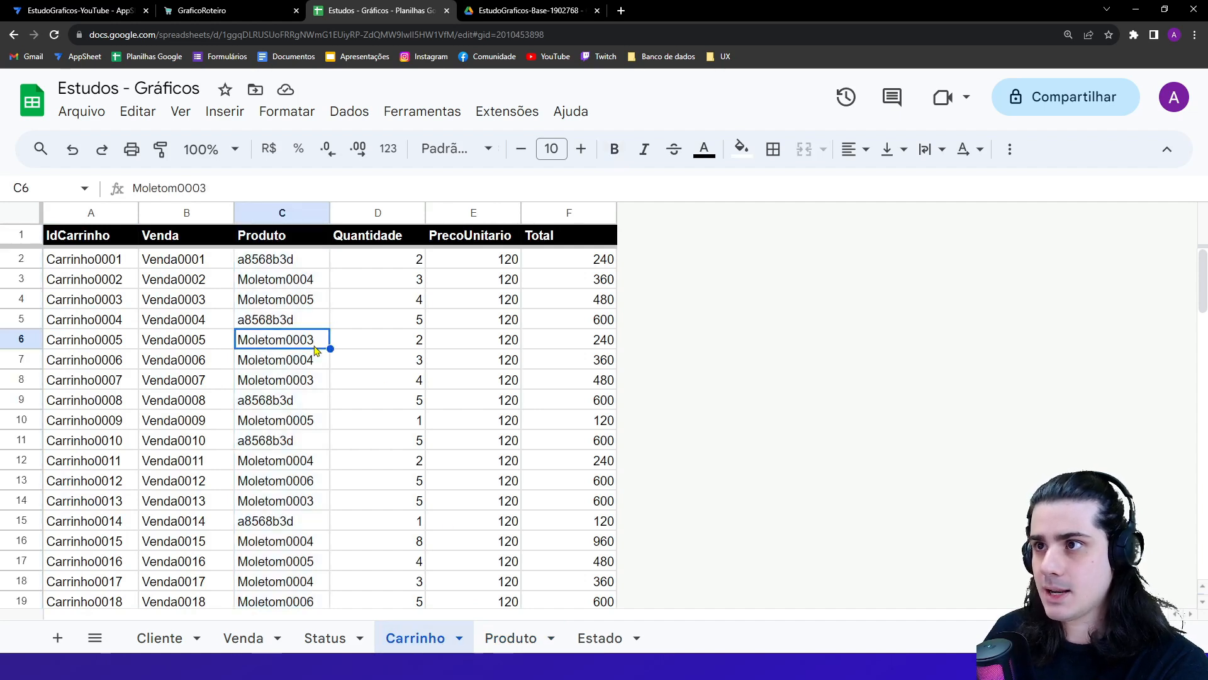
{"action": "left_click", "coordinate": [353, 349]}
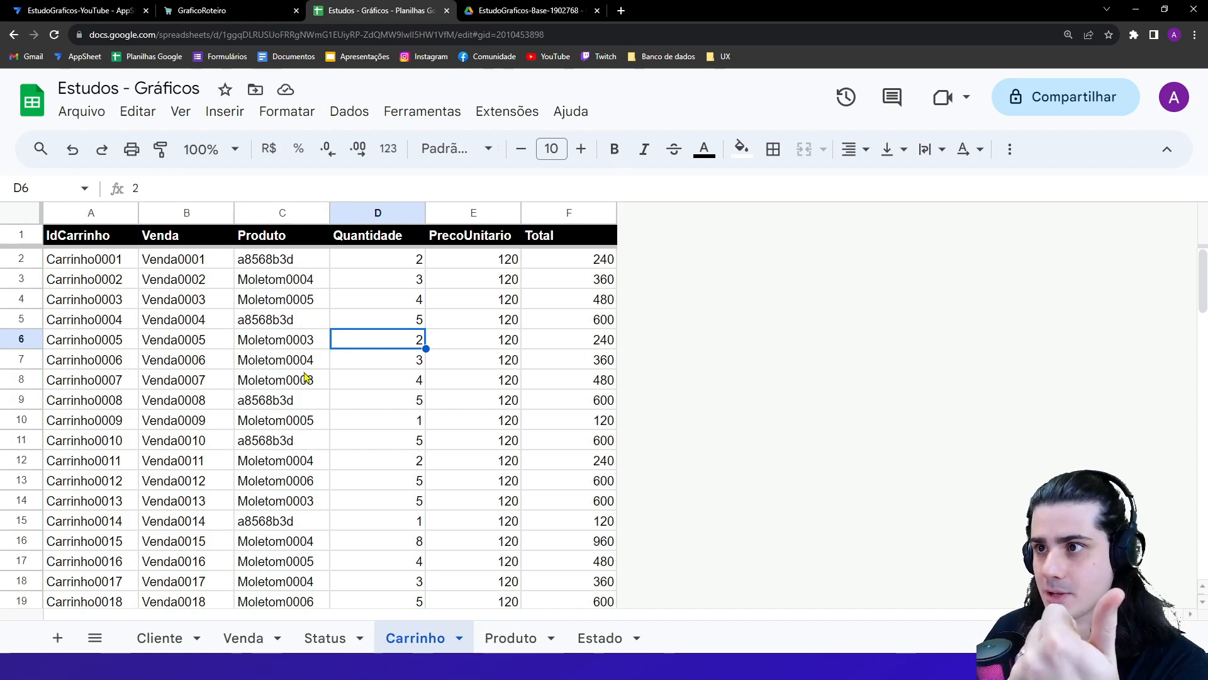
{"action": "left_click", "coordinate": [316, 387]}
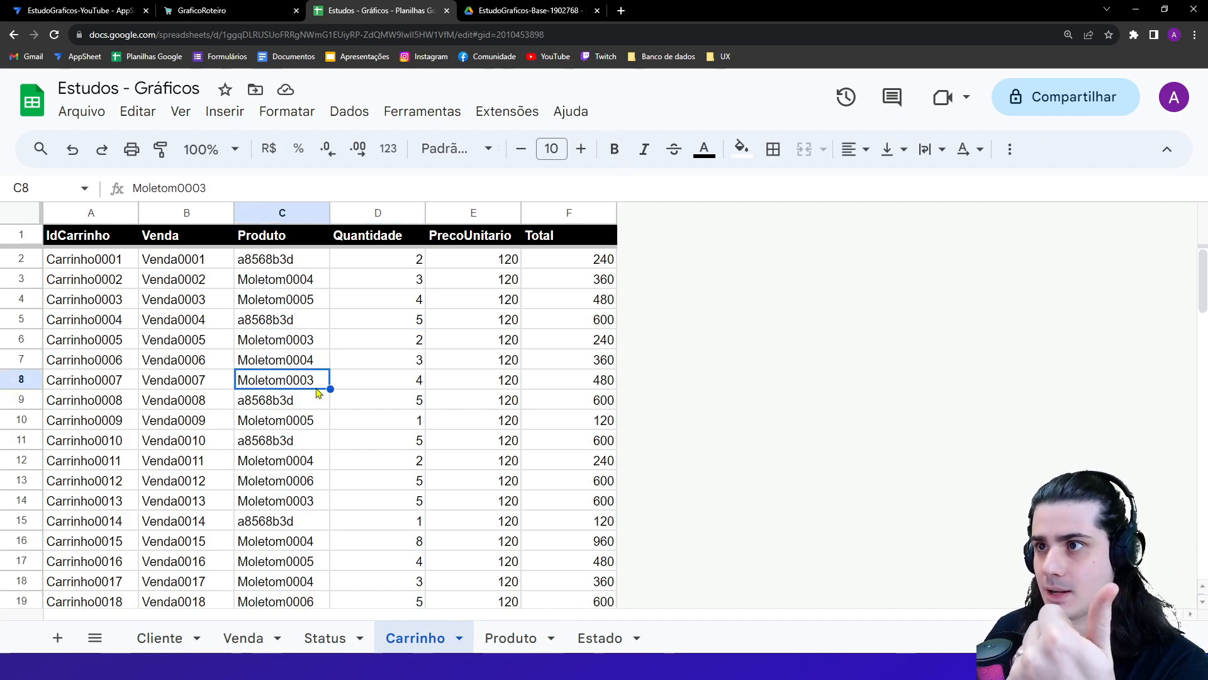
{"action": "left_click", "coordinate": [387, 391]}
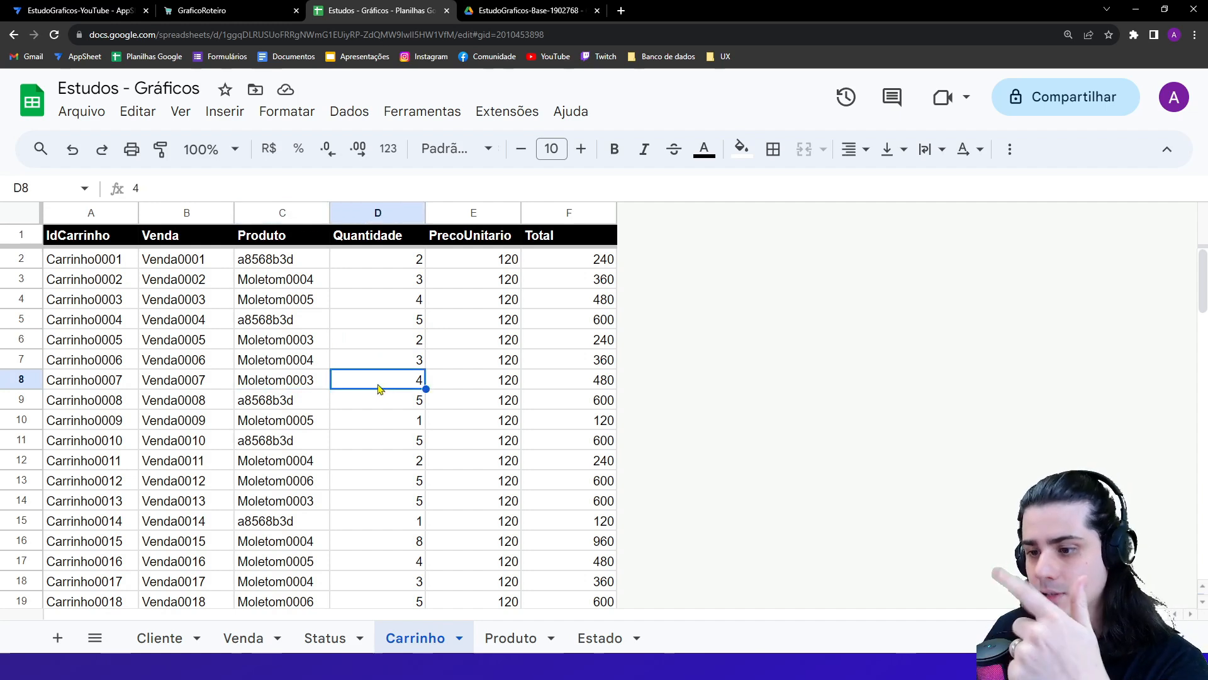
{"action": "left_click", "coordinate": [324, 500]}
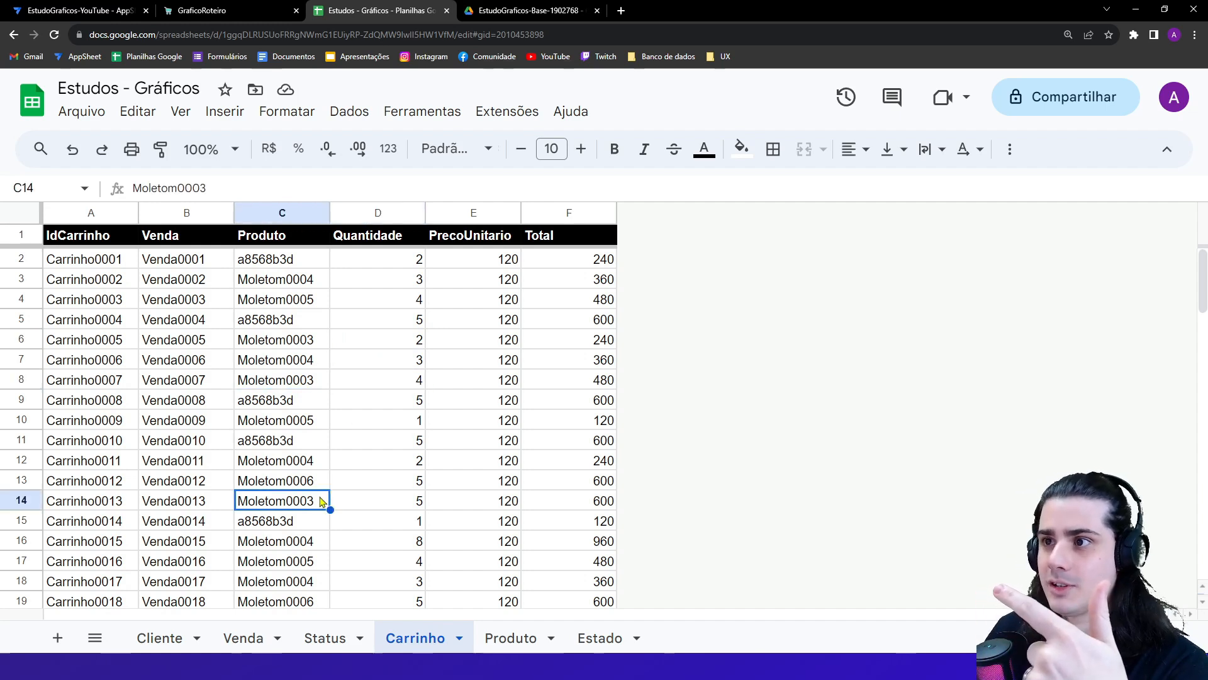
{"action": "left_click", "coordinate": [351, 501]}
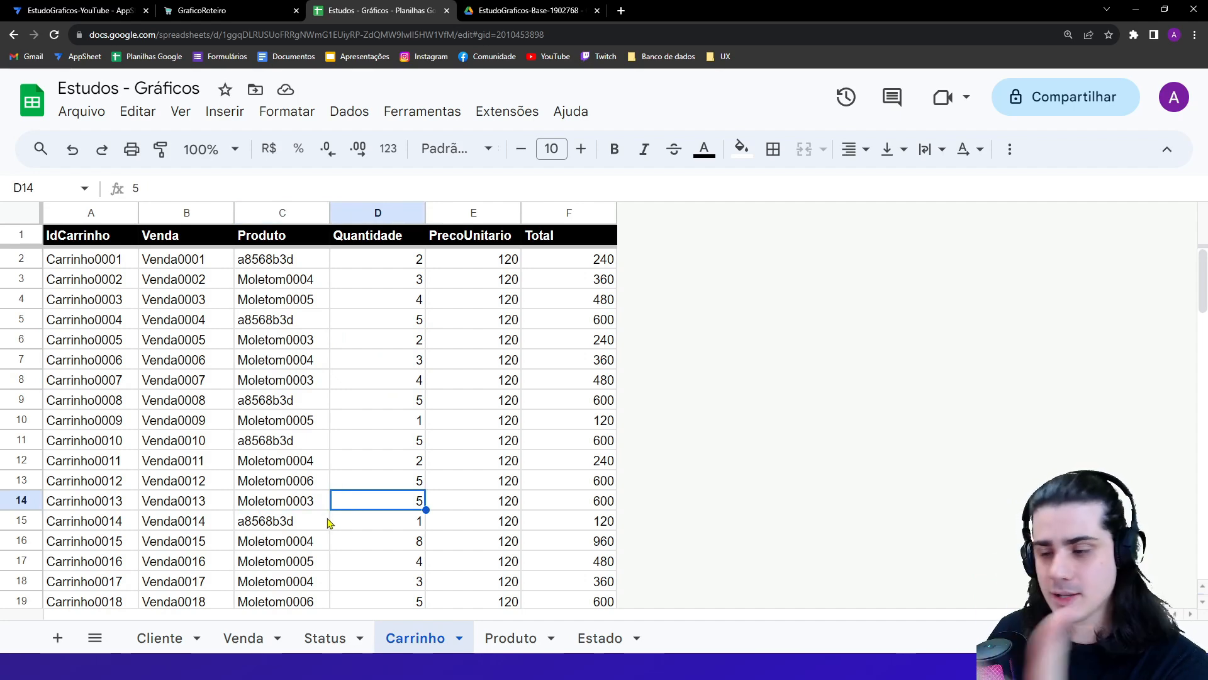
- Return to AppSheet, test the SELECT formula, examine the quantities listed for Moletom Preto, and close the test results
{"action": "left_click", "coordinate": [81, 10]}
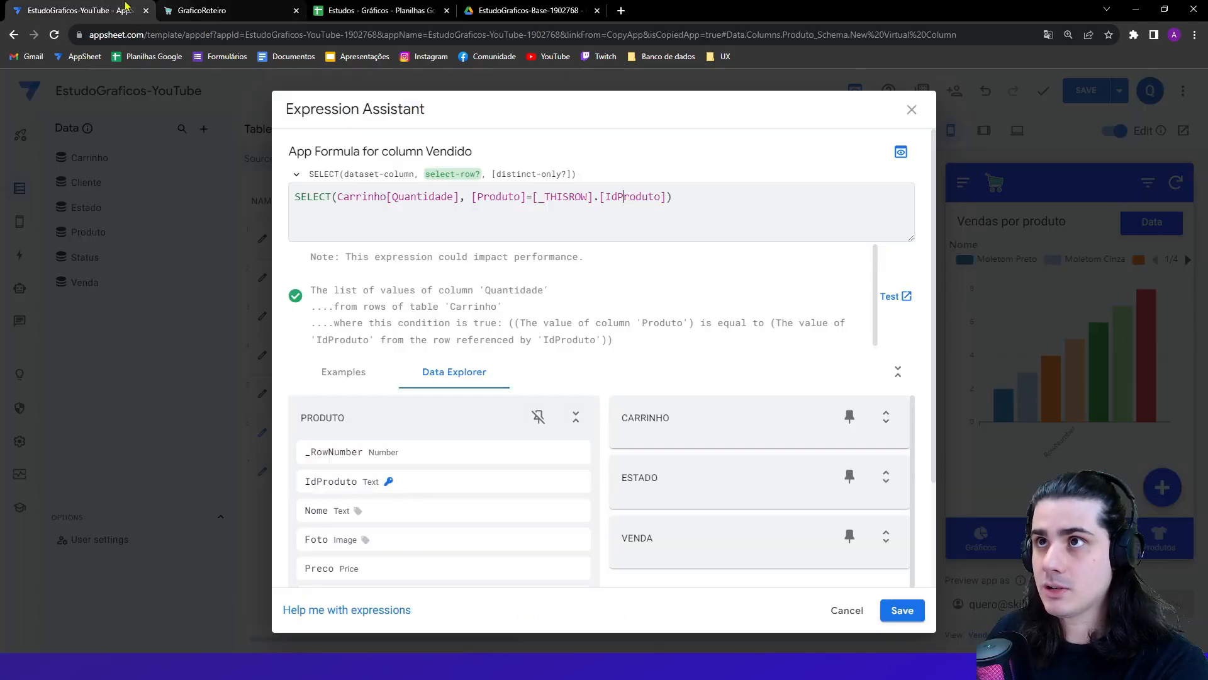
{"action": "left_click", "coordinate": [905, 298]}
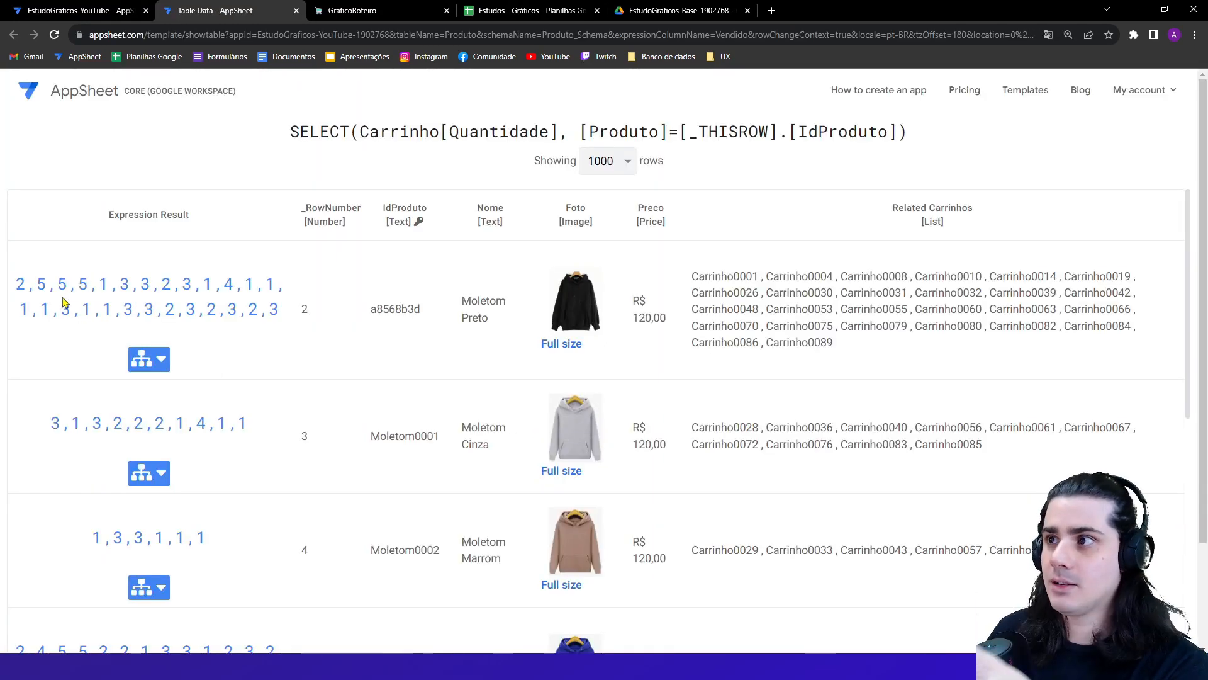
{"action": "mouse_move", "coordinate": [21, 281]}
{"action": "left_mouse_down"}
{"action": "mouse_move", "coordinate": [210, 289]}
{"action": "mouse_move", "coordinate": [286, 319]}
{"action": "mouse_move", "coordinate": [143, 283]}
{"action": "mouse_move", "coordinate": [26, 284]}
{"action": "left_mouse_up"}
{"action": "left_click", "coordinate": [287, 320]}
{"action": "left_click", "coordinate": [17, 283]}
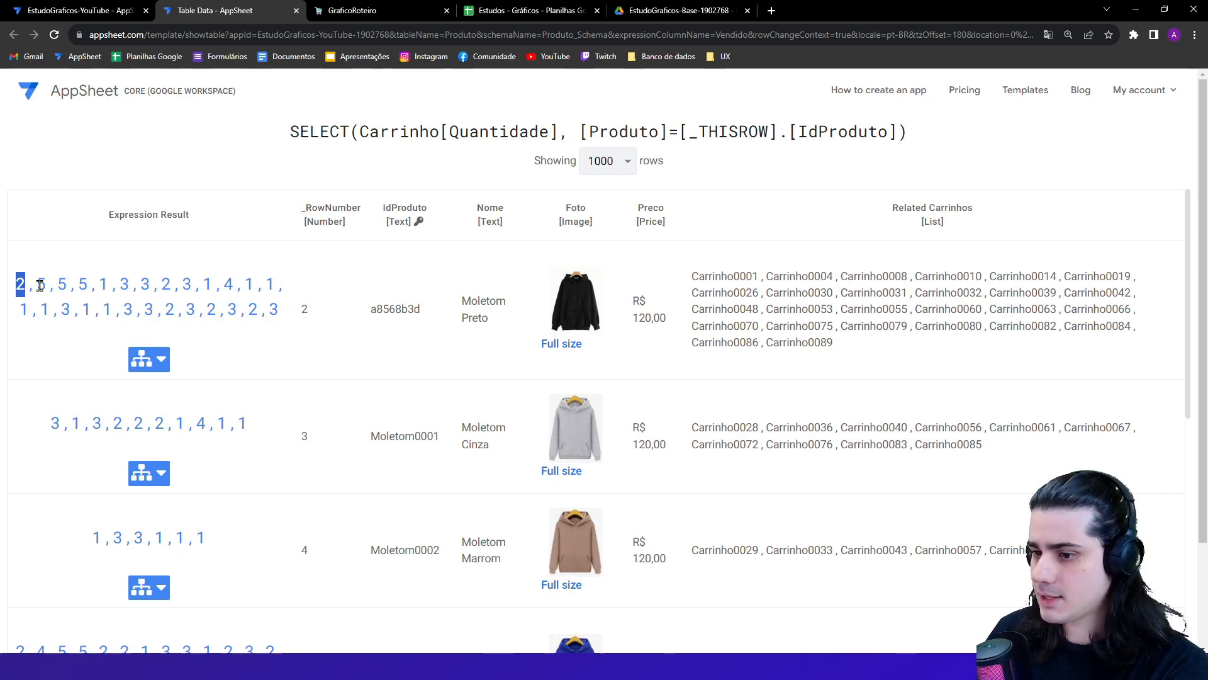
{"action": "left_click", "coordinate": [40, 285]}
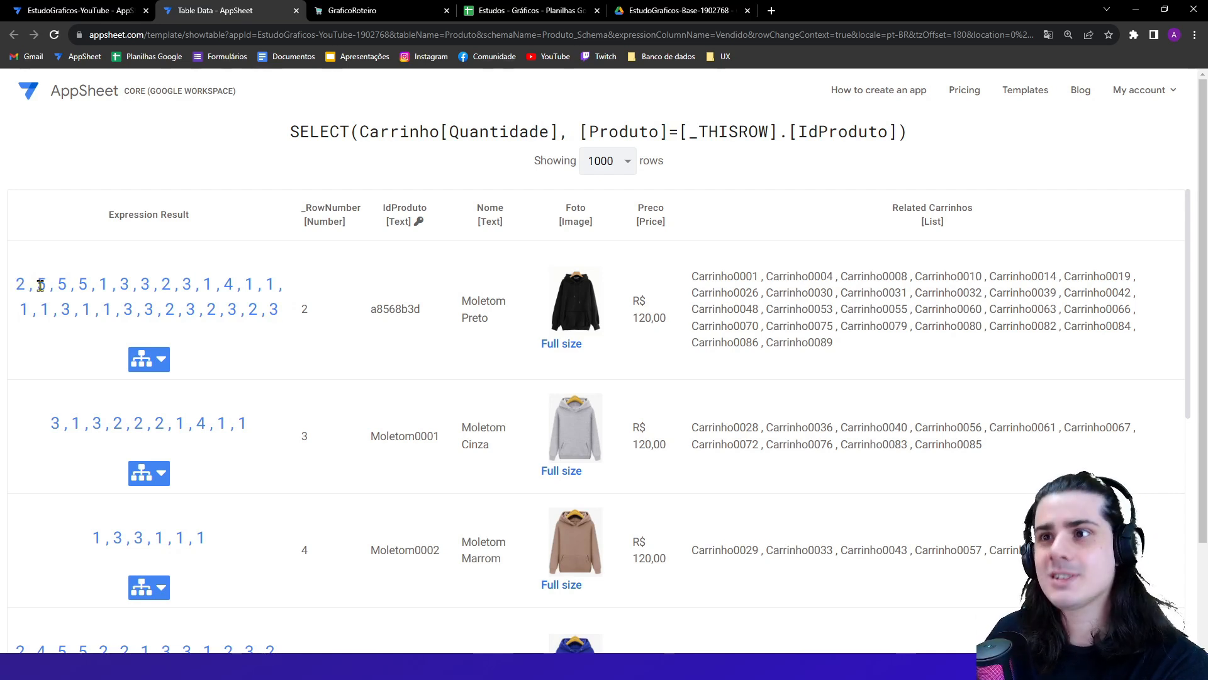
{"action": "left_click_drag", "start_coordinate": [37, 284], "coordinate": [97, 281]}
{"action": "left_click", "coordinate": [101, 281]}
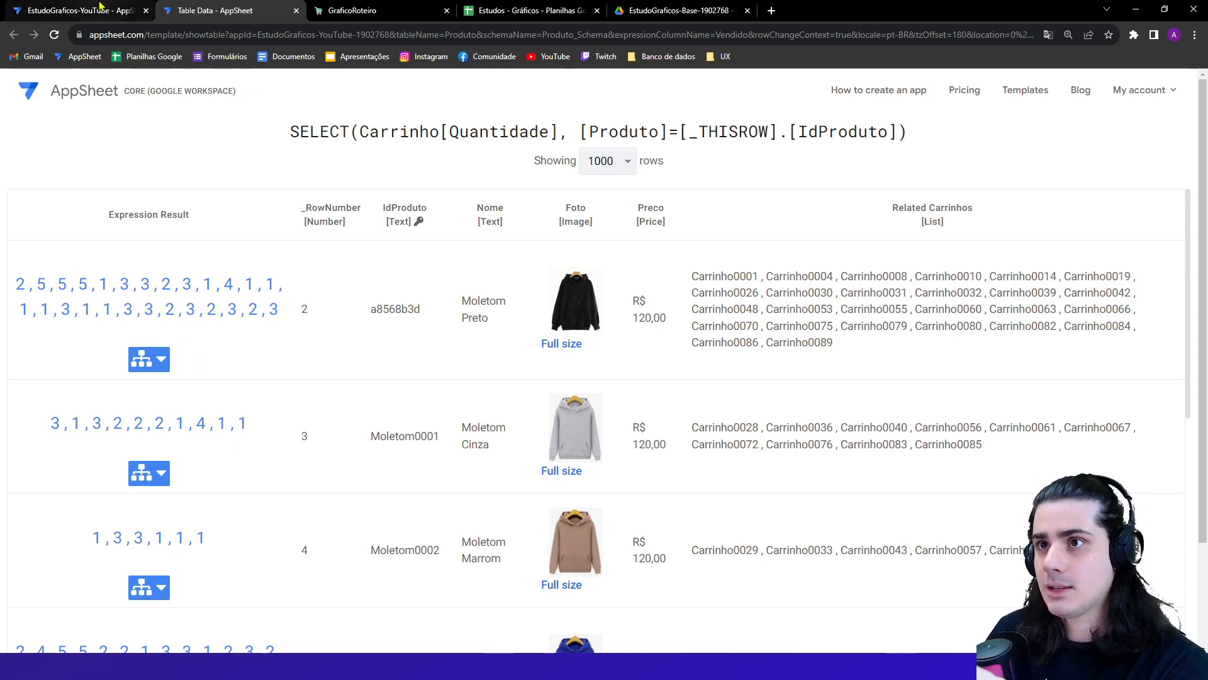
{"action": "left_click", "coordinate": [295, 11]}
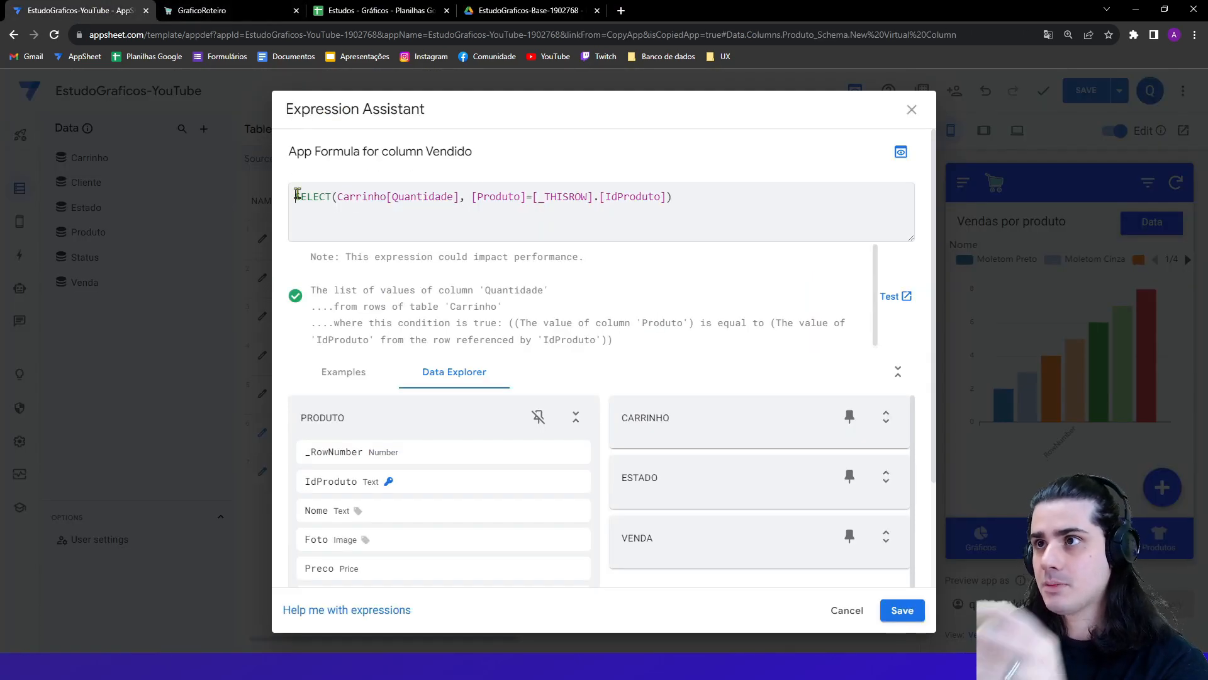
- Wrap the whole SELECT expression in SUM( ) to total the quantities in the Vendido formula
{"action": "key", "text": "Caps_Lock"}
{"action": "type", "text": "SUM"}
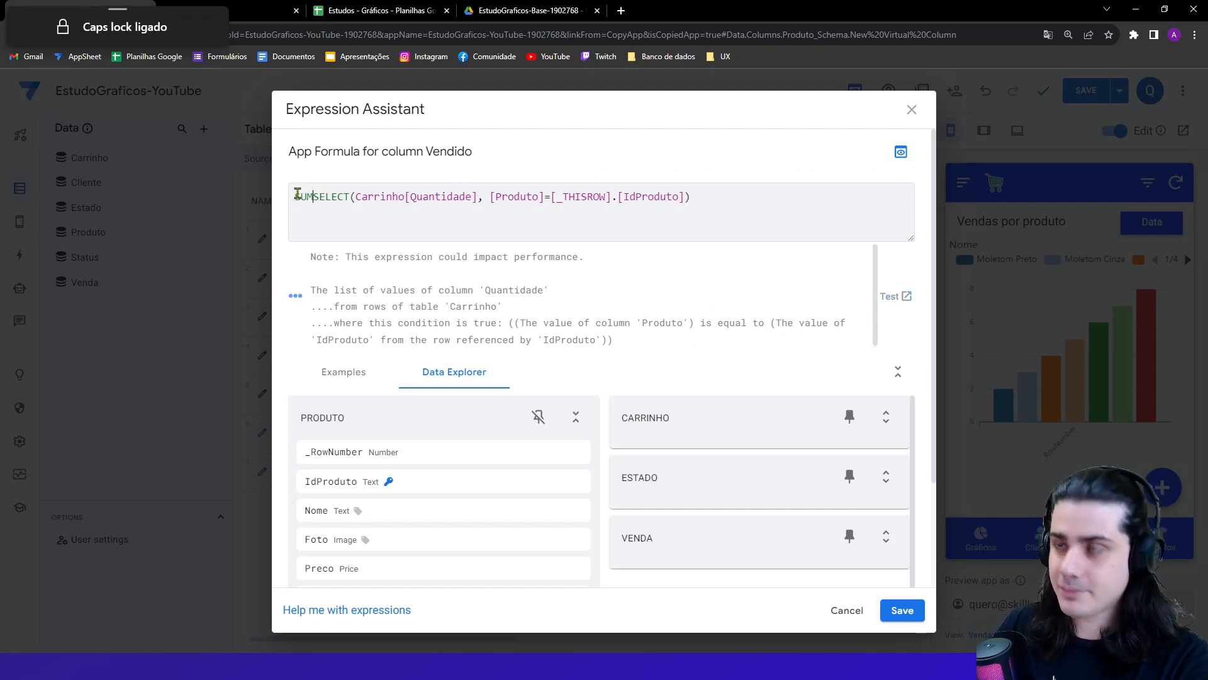
{"action": "type", "text": "("}
{"action": "key", "text": "End"}
{"action": "type", "text": ")"}
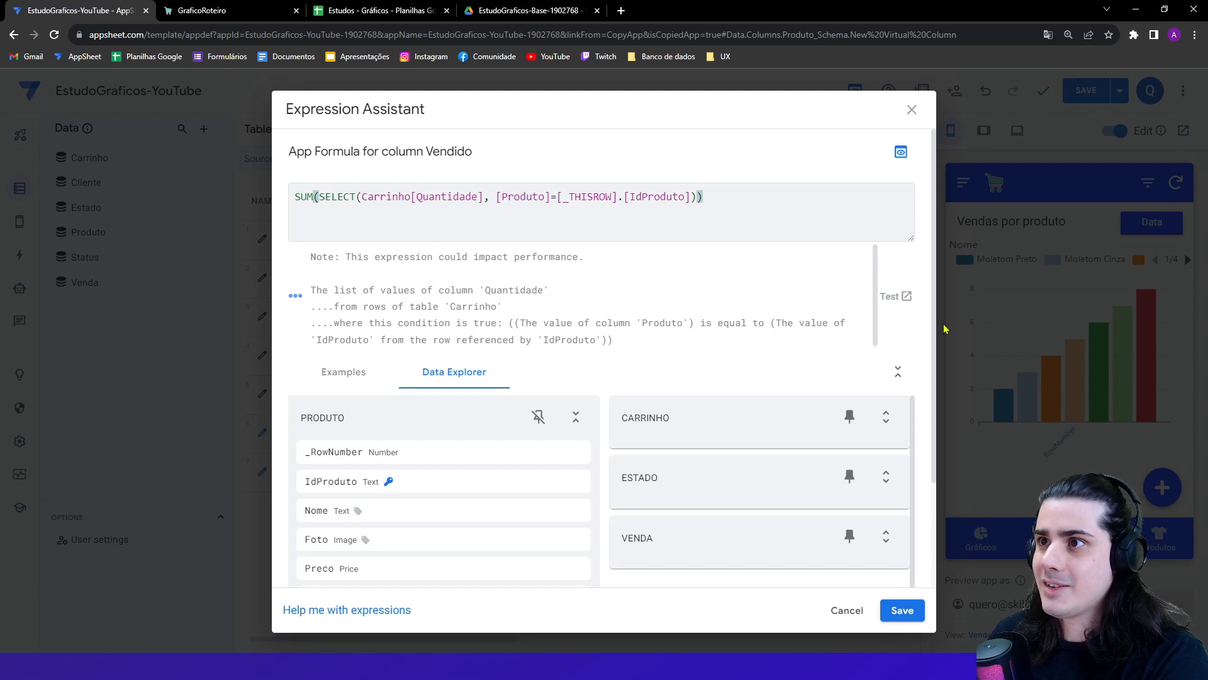
- Test the SUM formula on the product rows, close the results, and save it in the Vendido column
{"action": "left_click", "coordinate": [905, 297]}
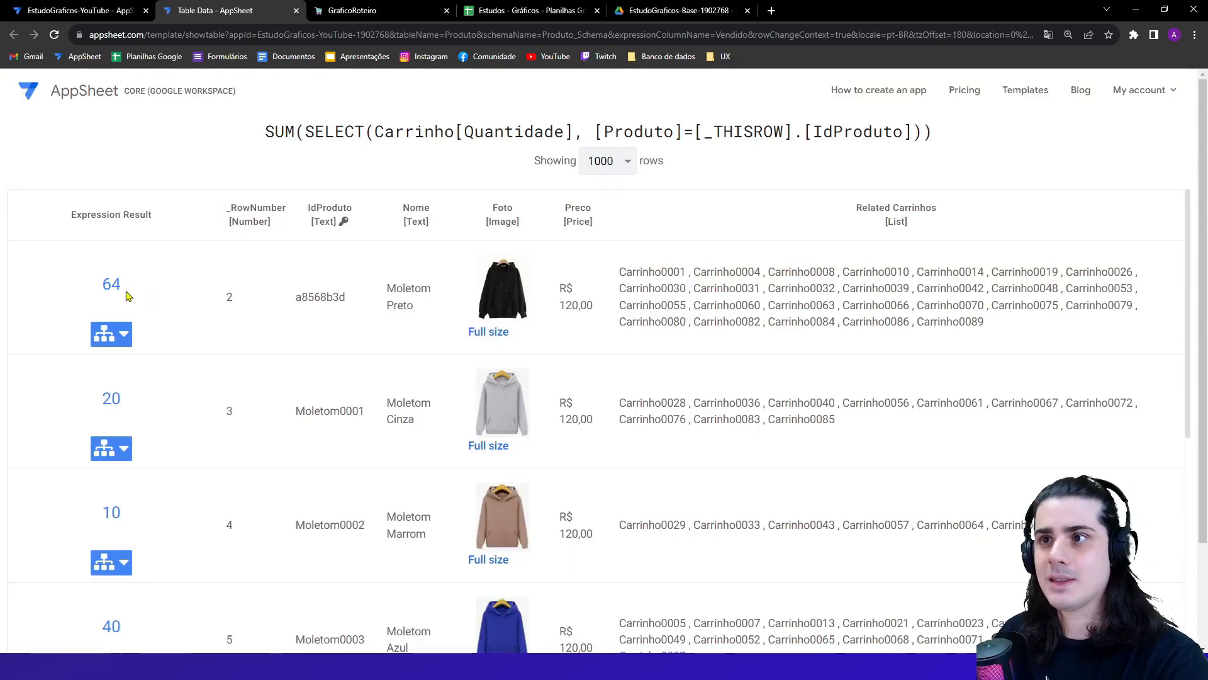
{"action": "double_click", "coordinate": [118, 288]}
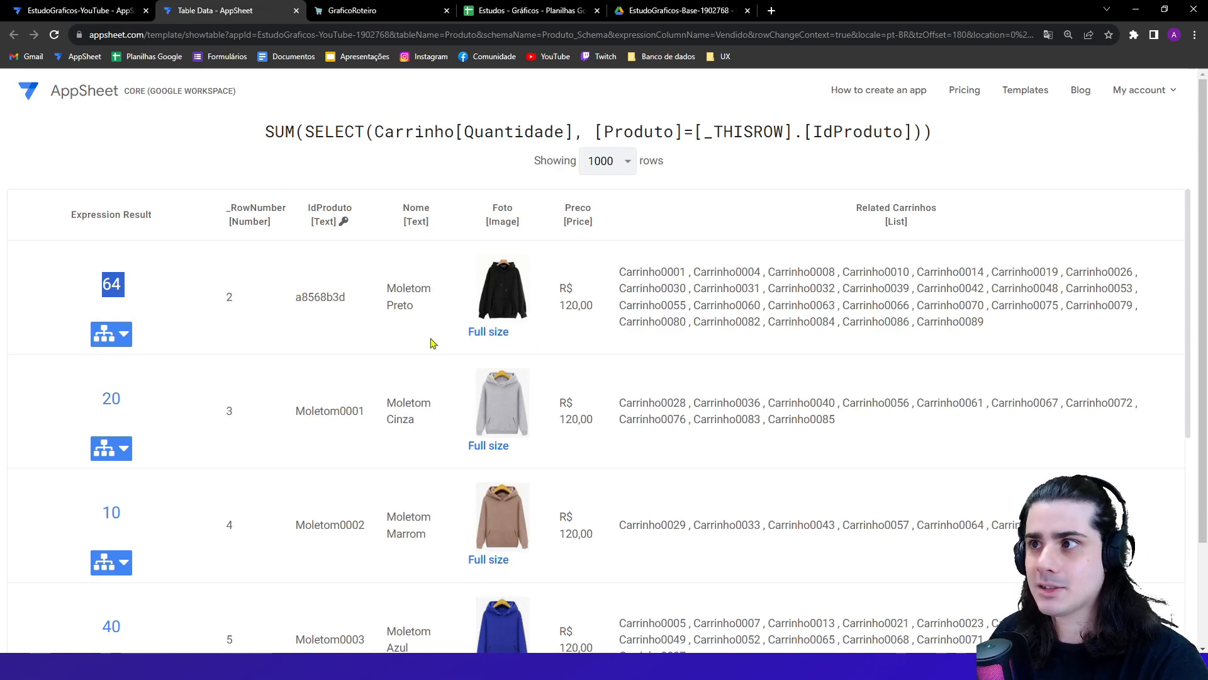
{"action": "left_click", "coordinate": [117, 283]}
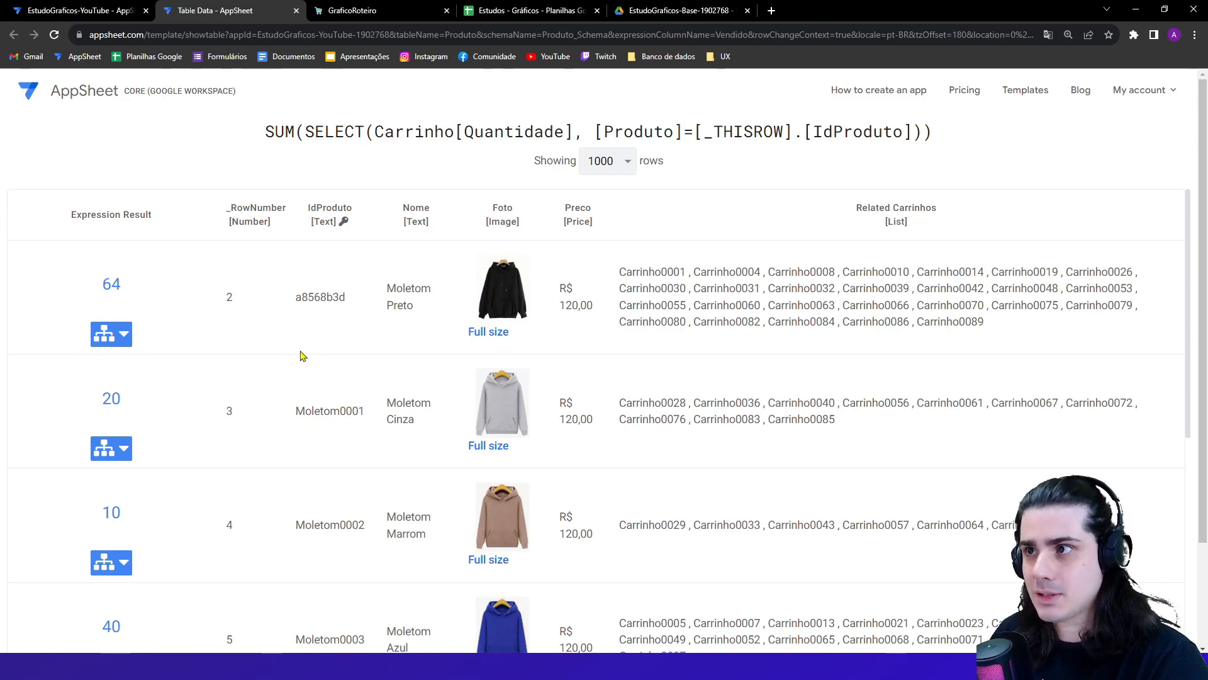
{"action": "scroll", "coordinate": [506, 396], "scroll_direction": "down", "scroll_amount": 2}
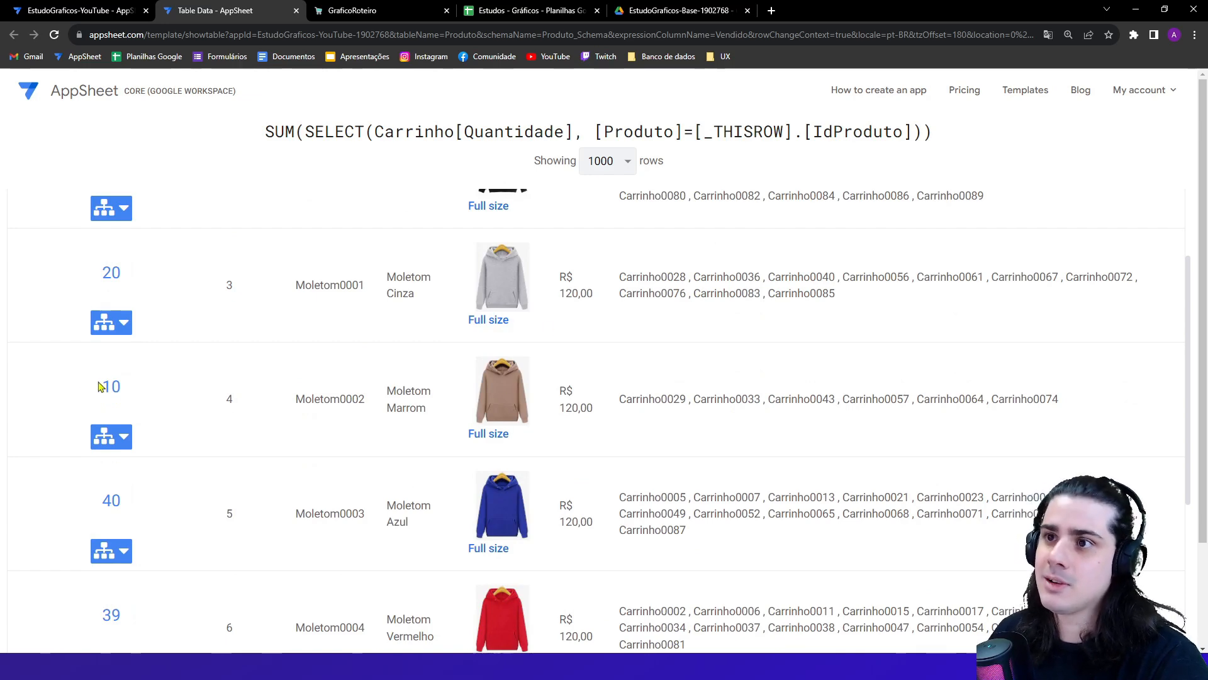
{"action": "left_click", "coordinate": [296, 10]}
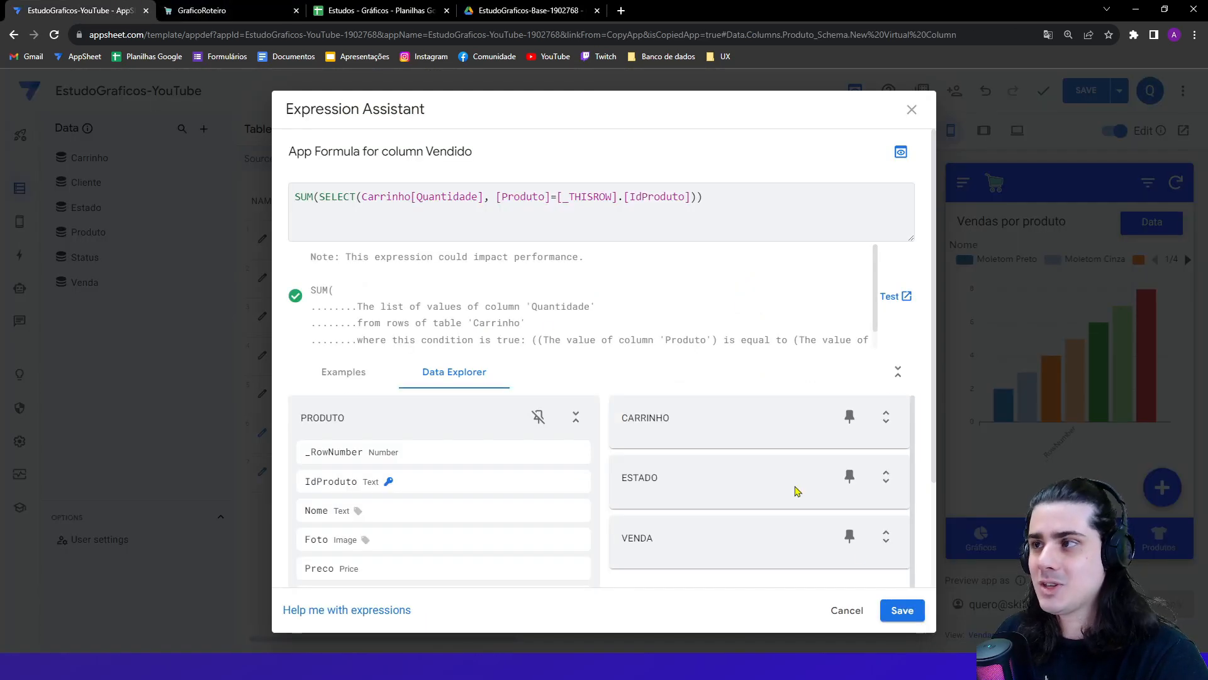
{"action": "left_click", "coordinate": [903, 609]}
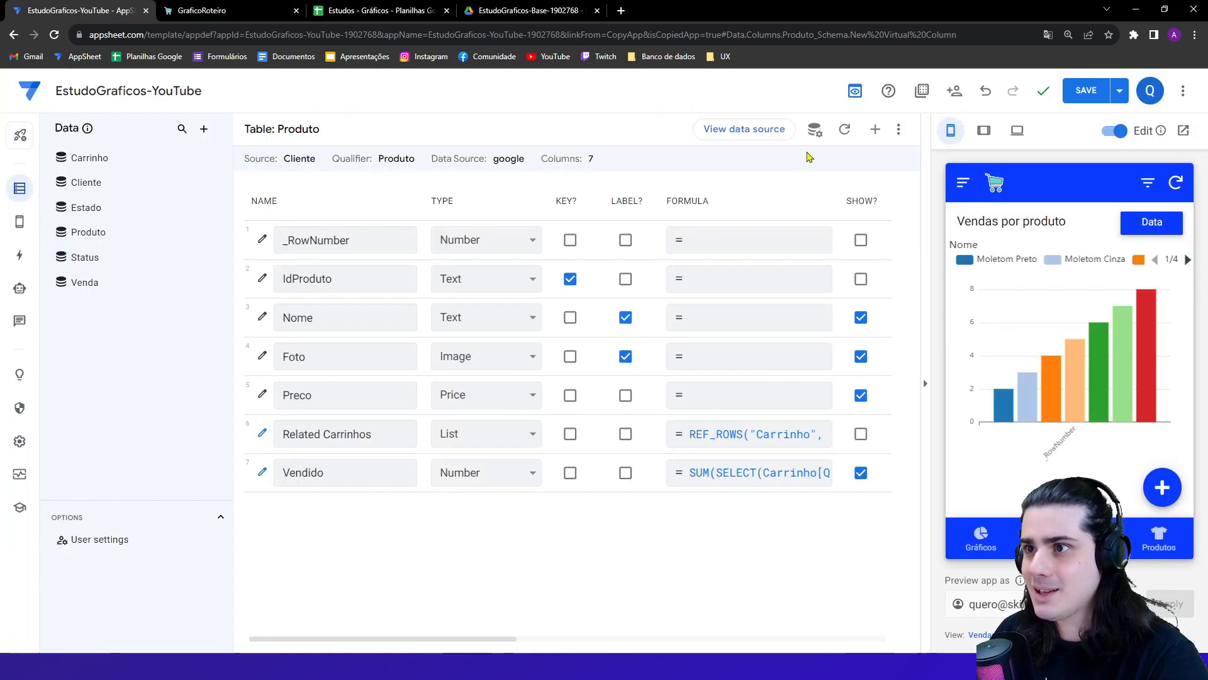
{"action": "left_click", "coordinate": [809, 153]}
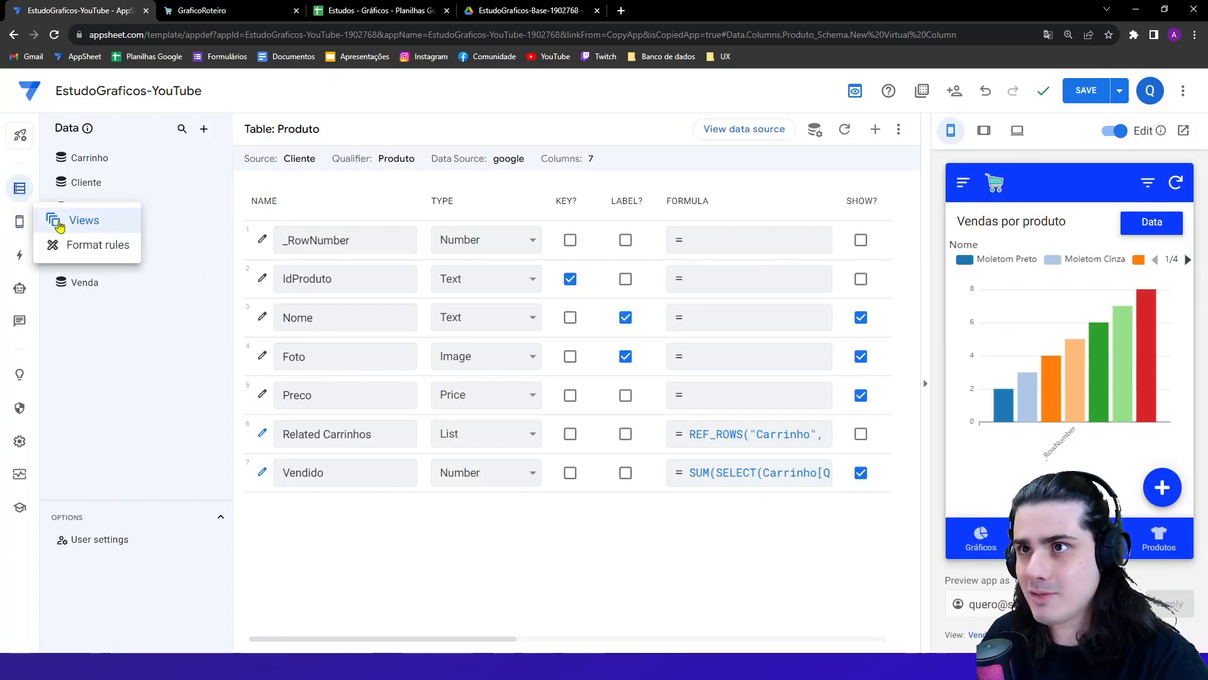
- Set the chart column of the Vendas por produto view to Vendido and save the app
{"action": "left_click", "coordinate": [54, 220]}
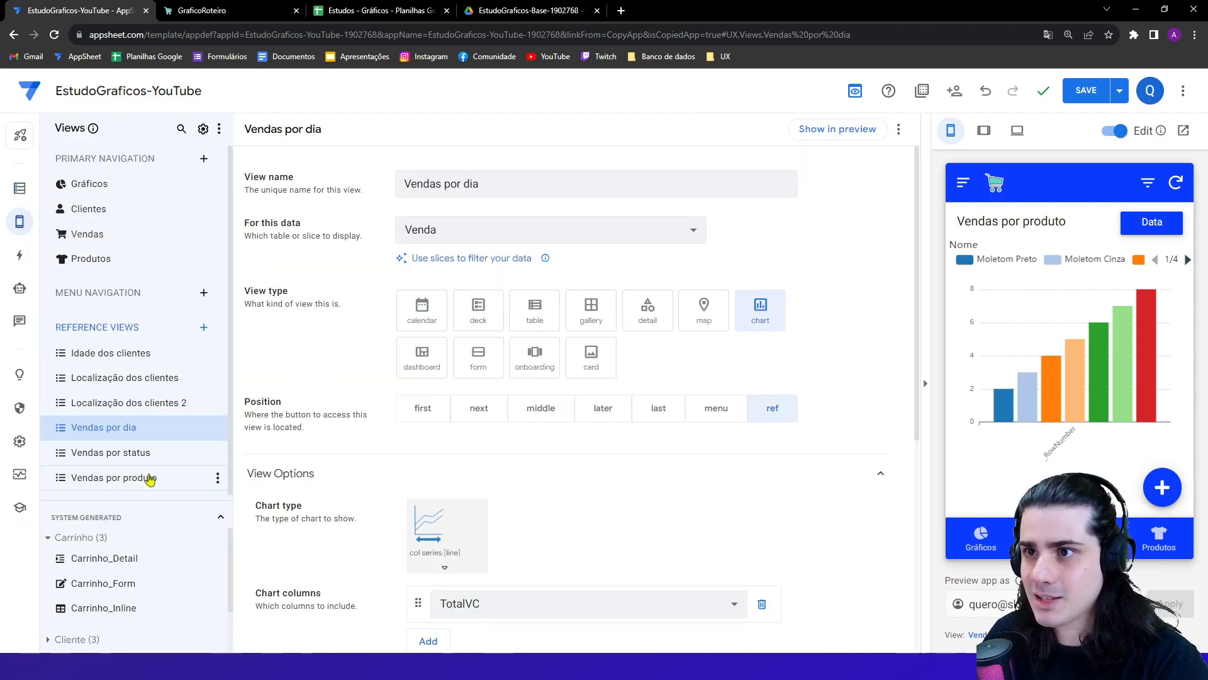
{"action": "left_click", "coordinate": [133, 479]}
{"action": "scroll", "coordinate": [343, 448], "scroll_direction": "down", "scroll_amount": 2}
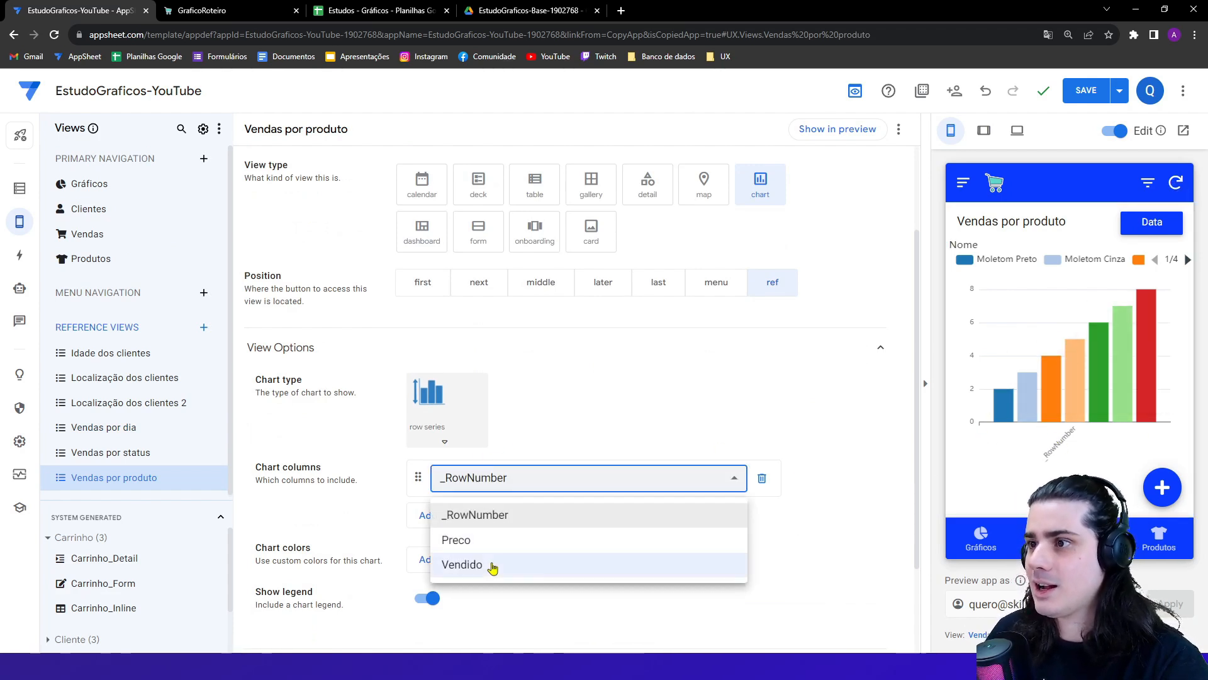
{"action": "left_click", "coordinate": [488, 565]}
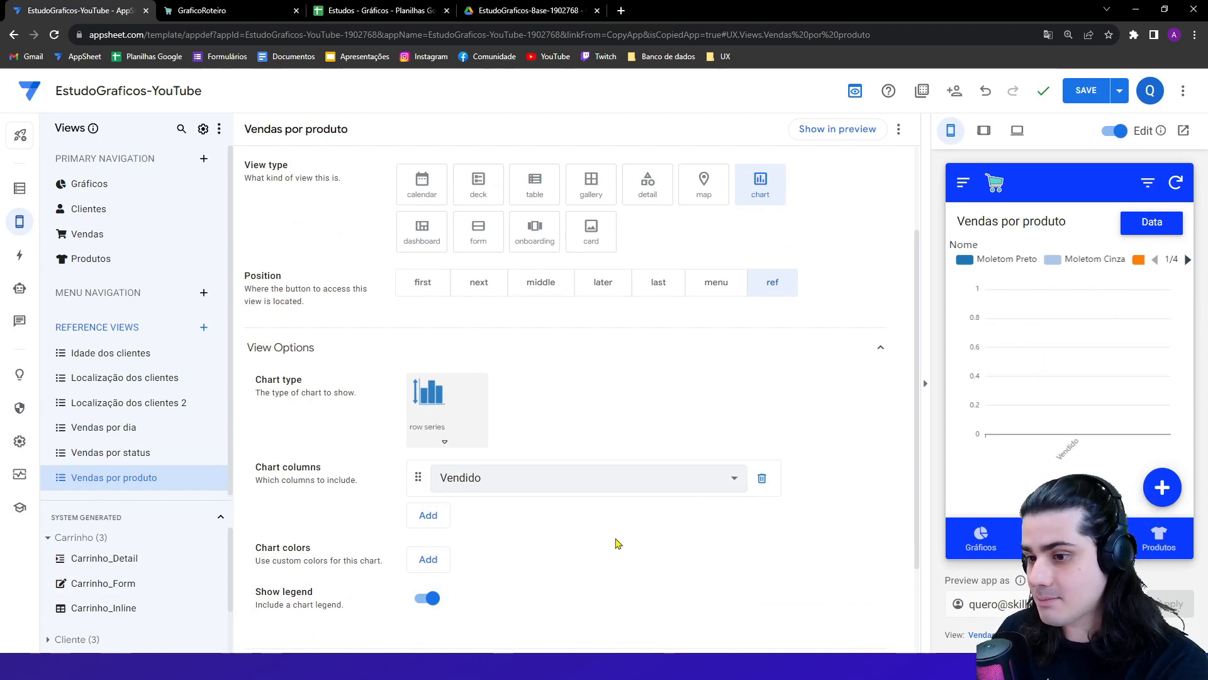
{"action": "left_click", "coordinate": [1101, 93]}
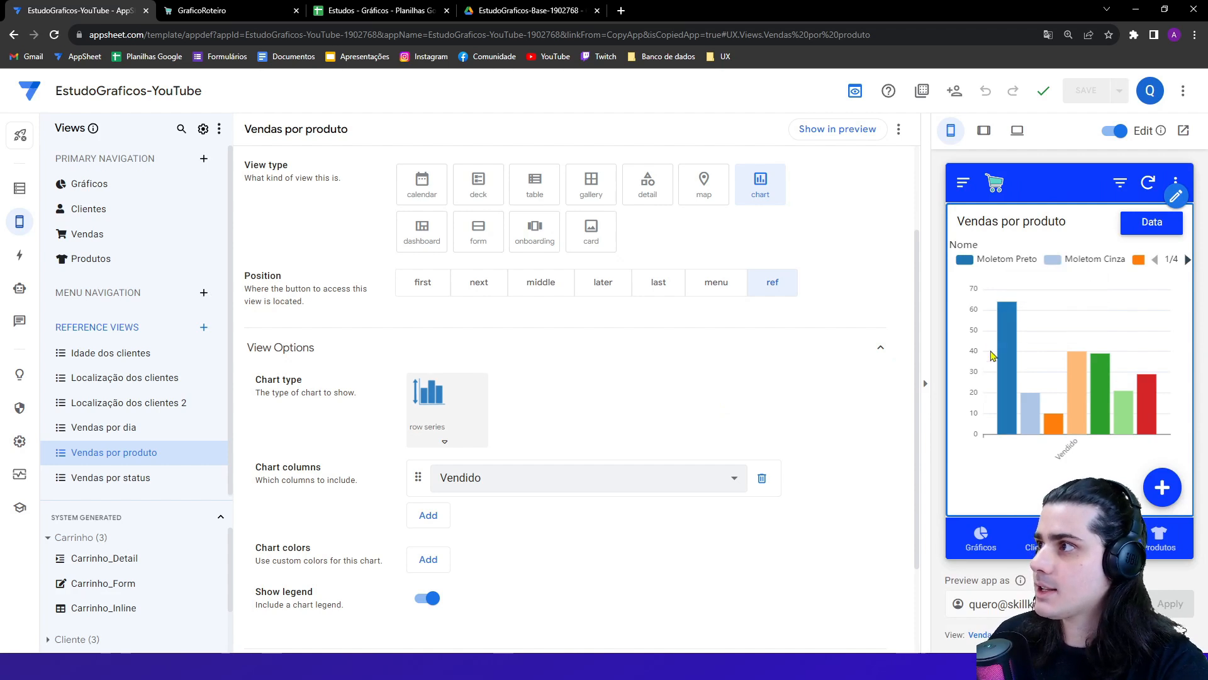
- Check the product bars in the preview and turn off the legend of the Vendas por produto chart
{"action": "mouse_move", "coordinate": [1005, 362]}
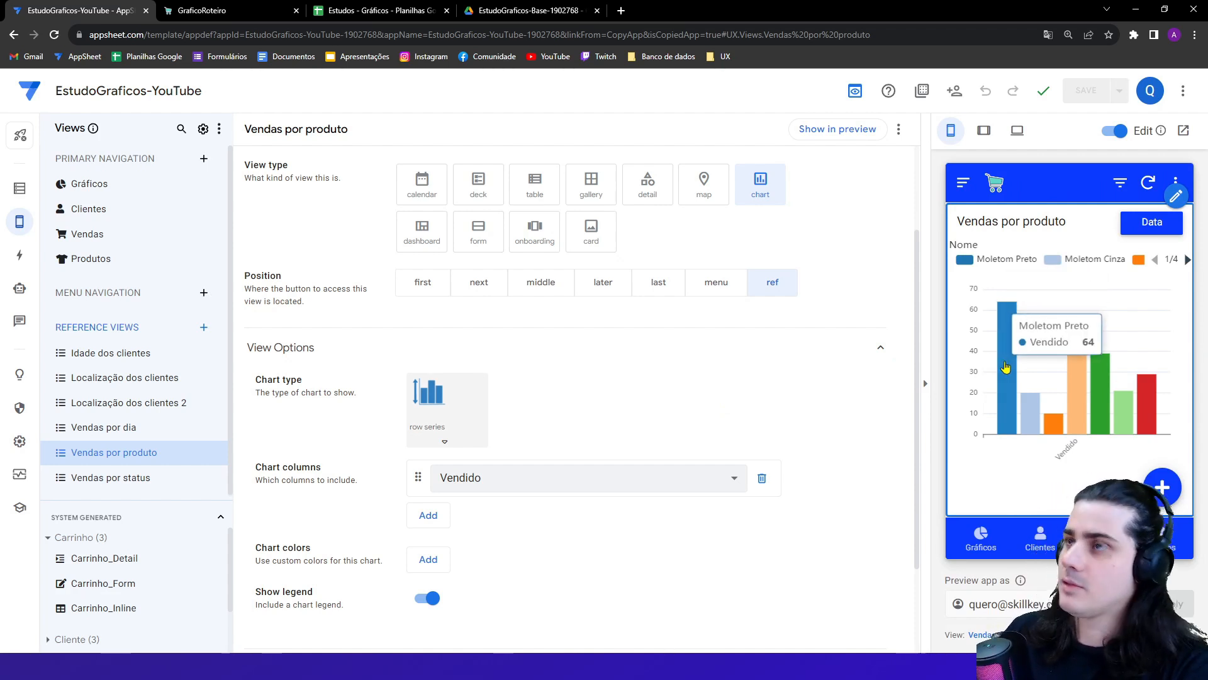
{"action": "mouse_move", "coordinate": [1028, 423]}
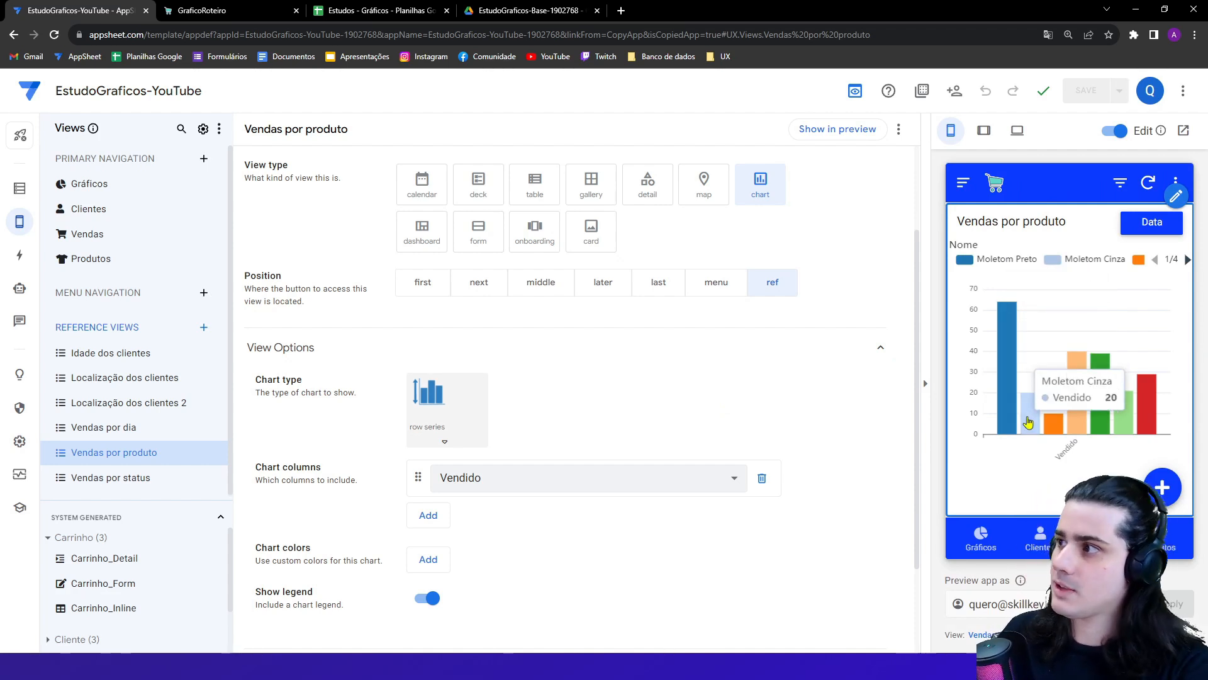
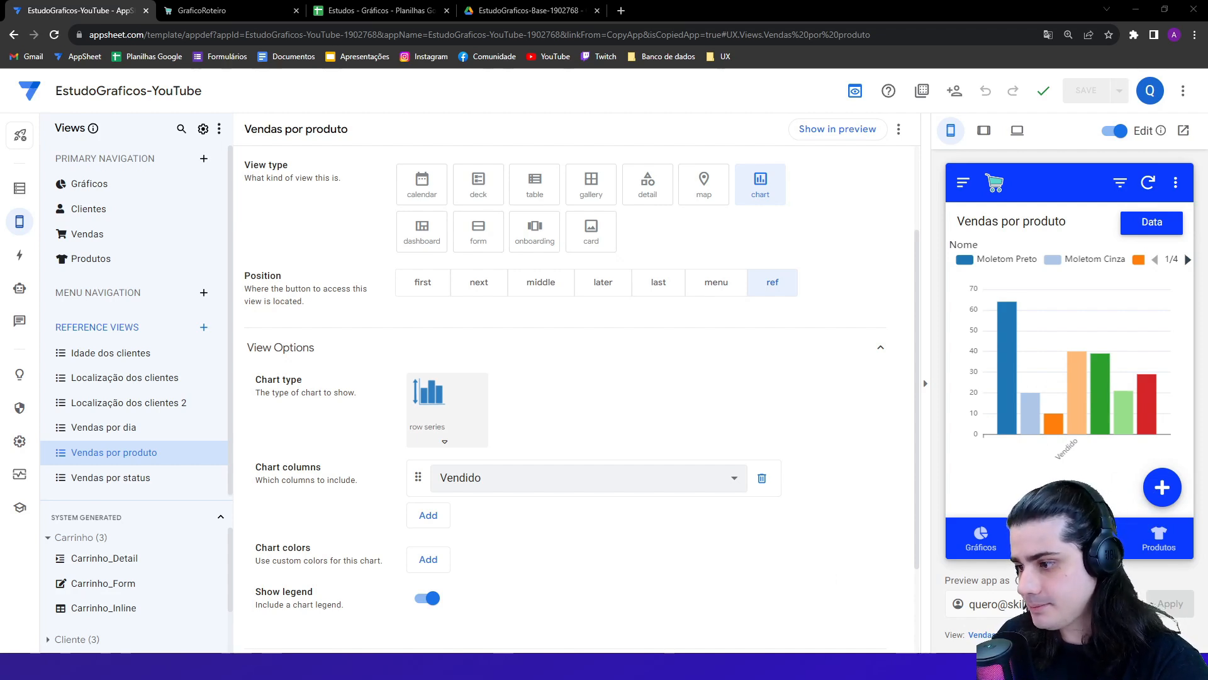
{"action": "scroll", "coordinate": [508, 529], "scroll_direction": "down", "scroll_amount": 2}
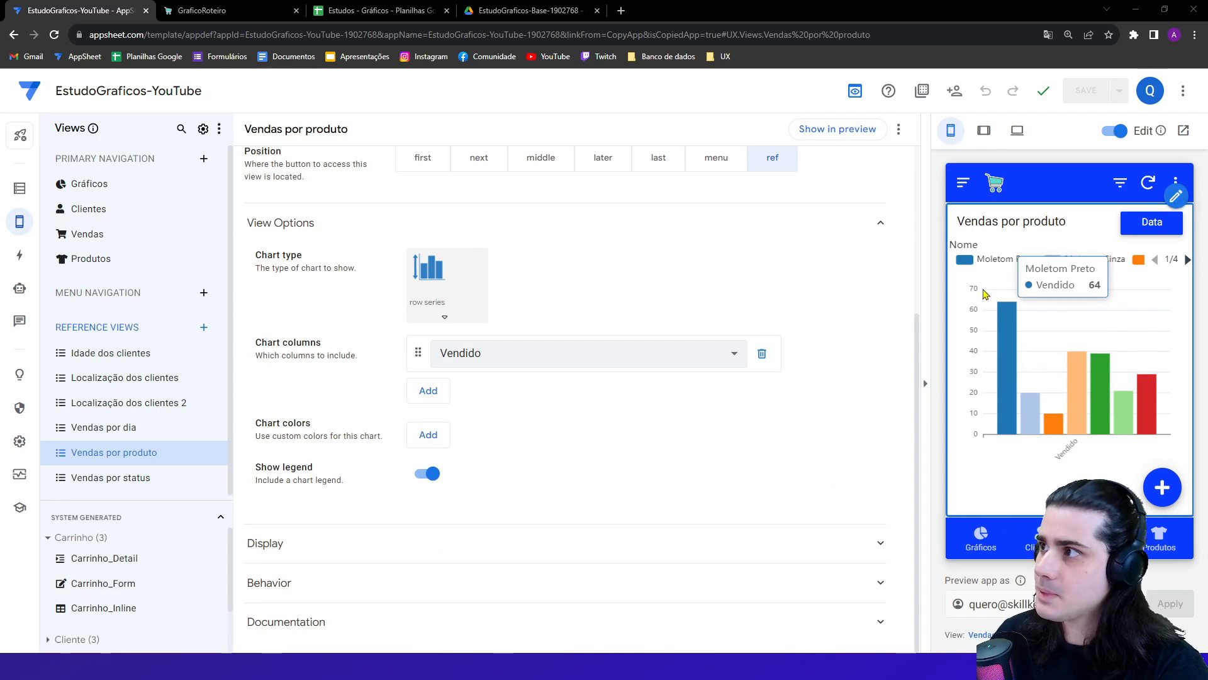
{"action": "left_click", "coordinate": [426, 476]}
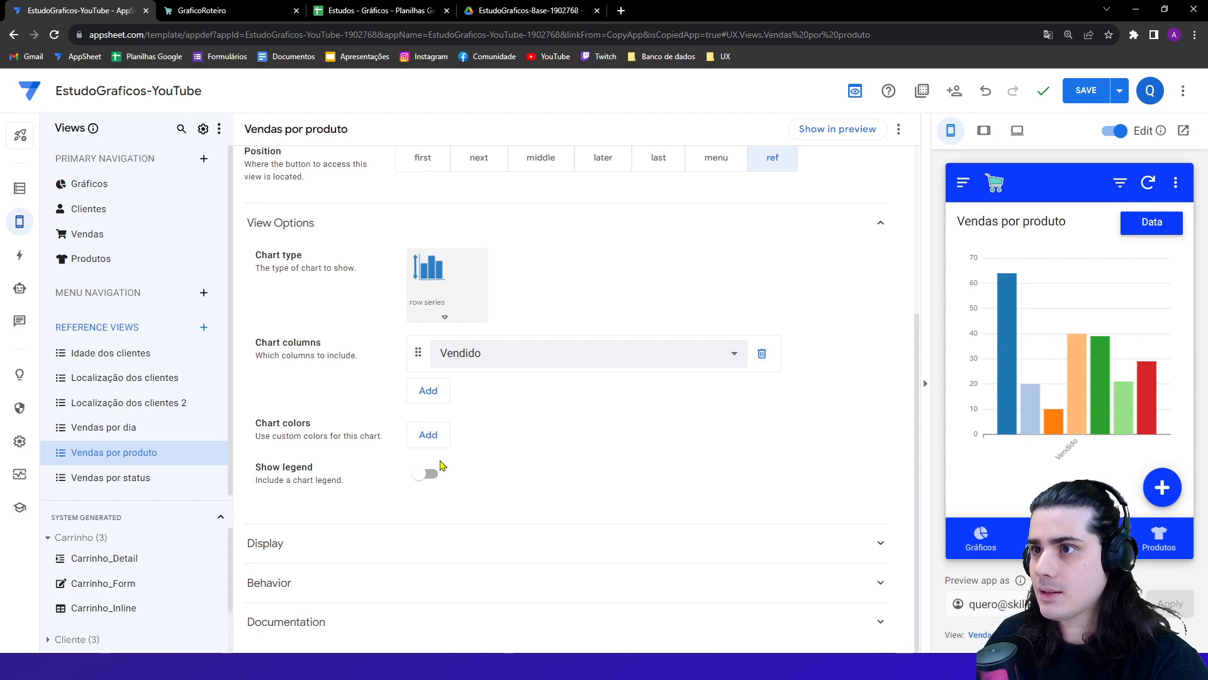
- Add two custom chart colors, primaryText for the first bar and secondaryText for the second
{"action": "triple_click", "coordinate": [302, 426]}
{"action": "left_click", "coordinate": [334, 430]}
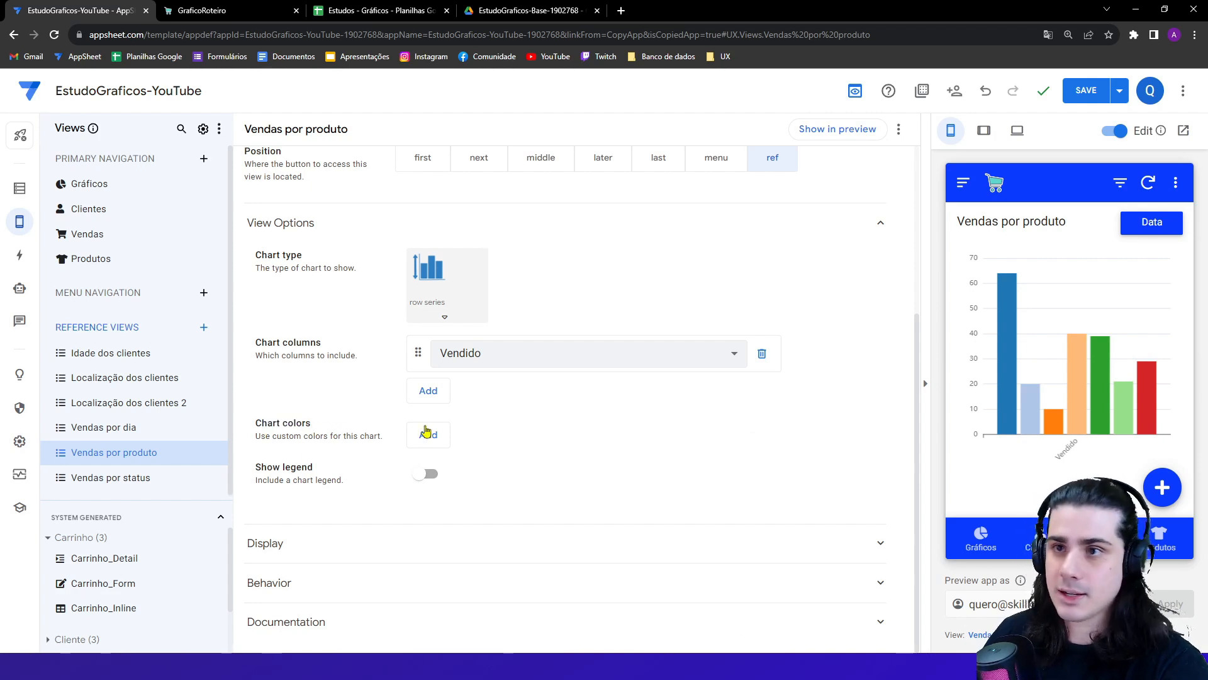
{"action": "left_click", "coordinate": [429, 435]}
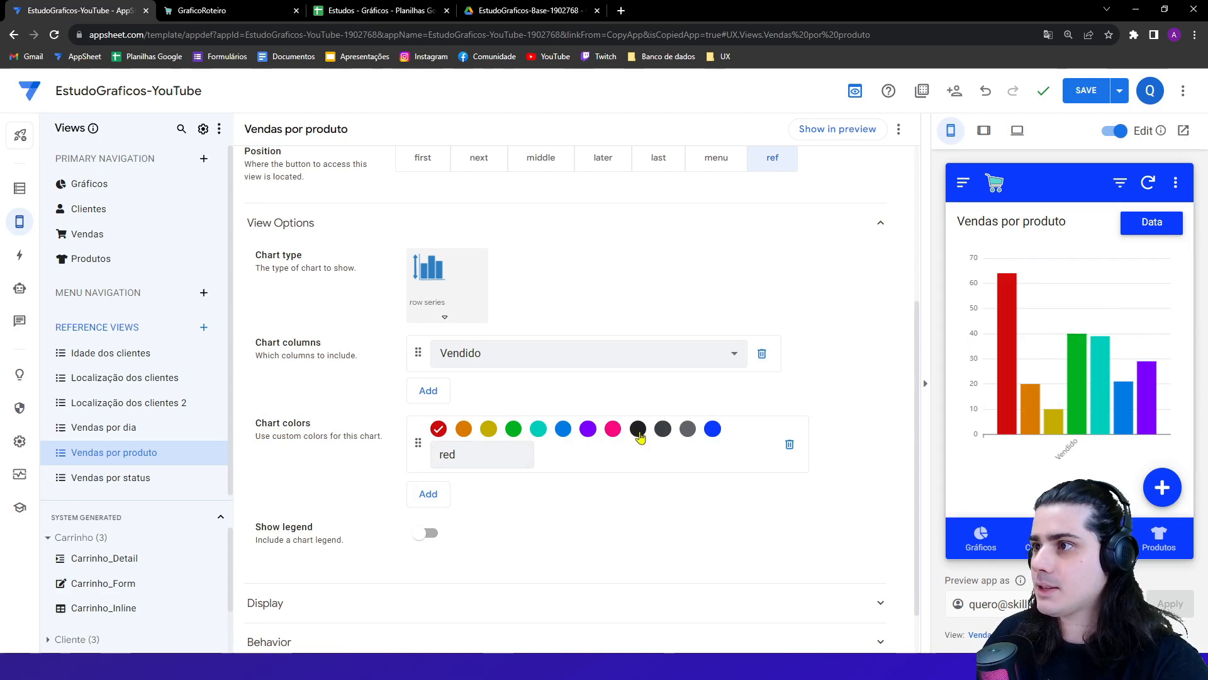
{"action": "left_click", "coordinate": [638, 429]}
{"action": "left_click", "coordinate": [440, 496]}
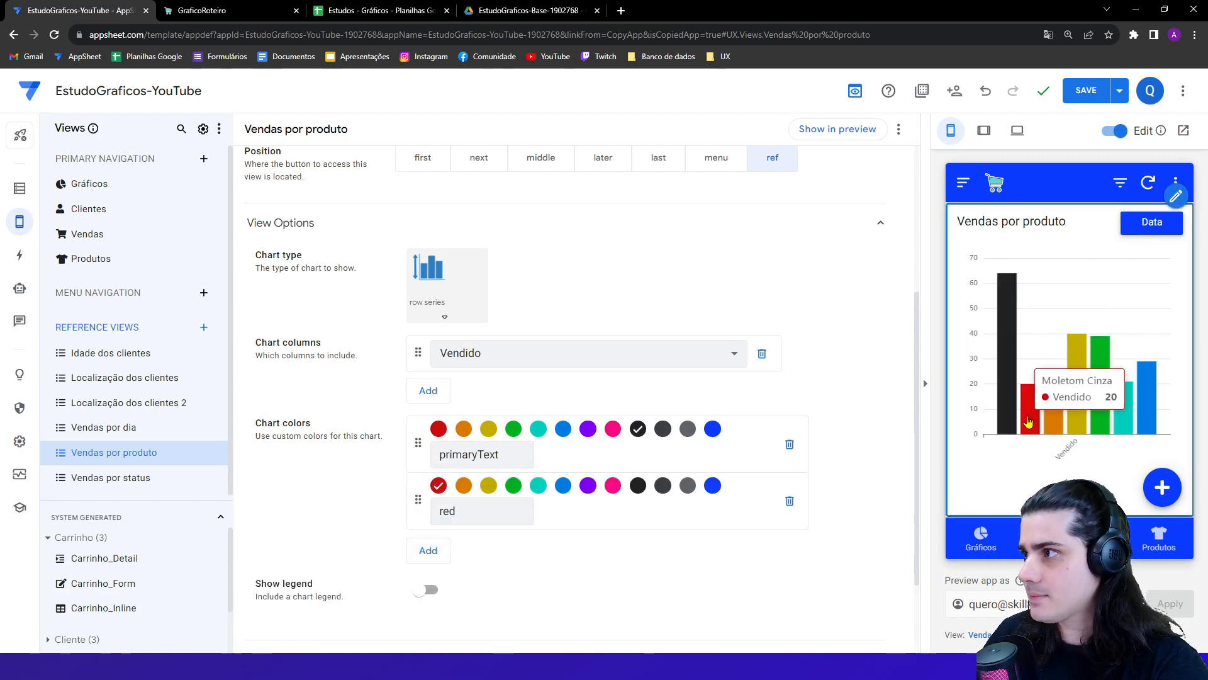
{"action": "left_click", "coordinate": [662, 488]}
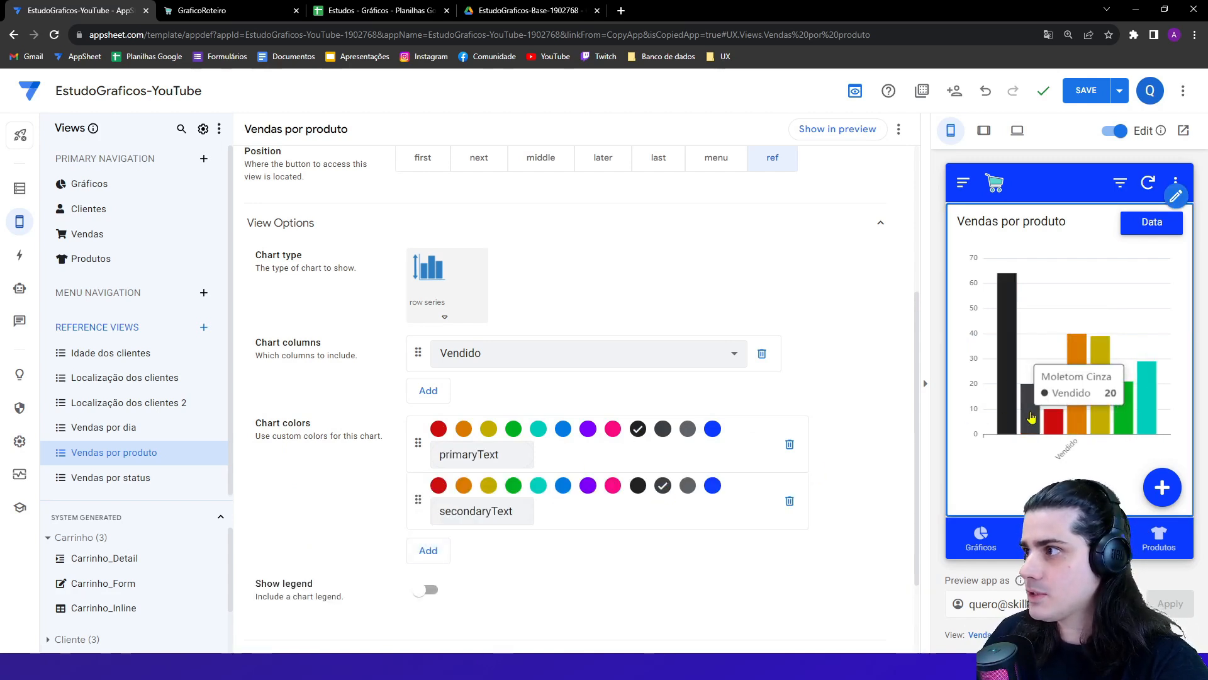
- Add a third custom chart color to the Vendas por produto chart and set it to #964B00
{"action": "left_click", "coordinate": [433, 550]}
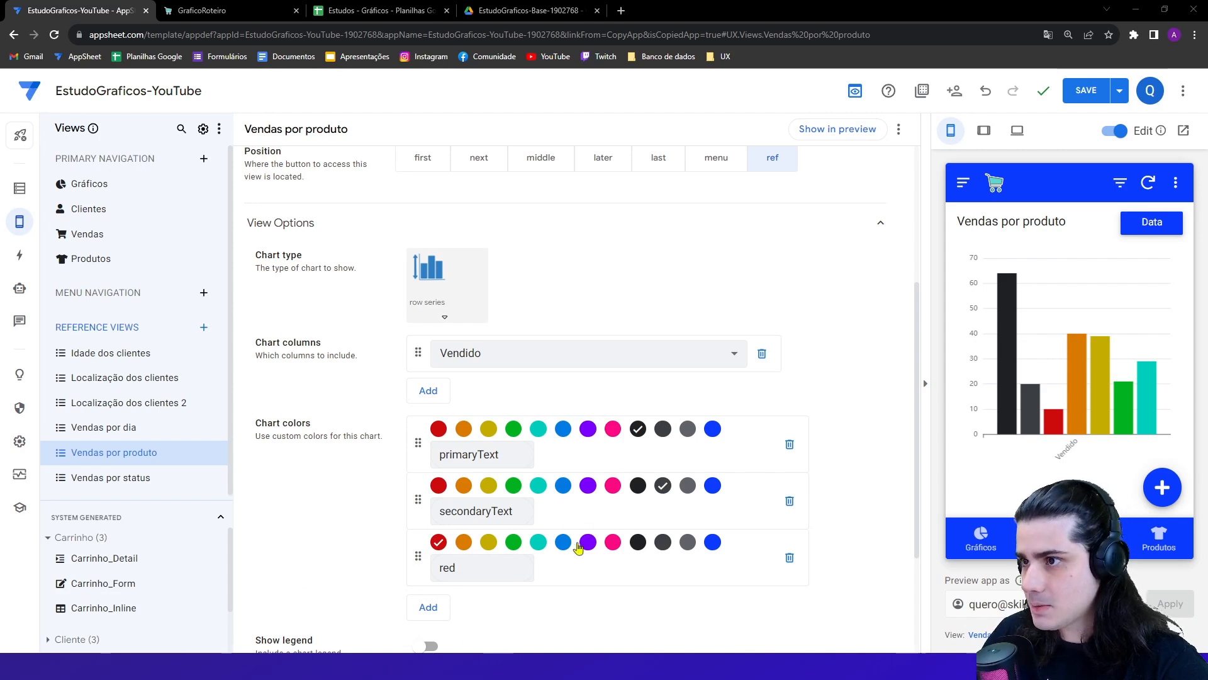
{"action": "left_click", "coordinate": [463, 543]}
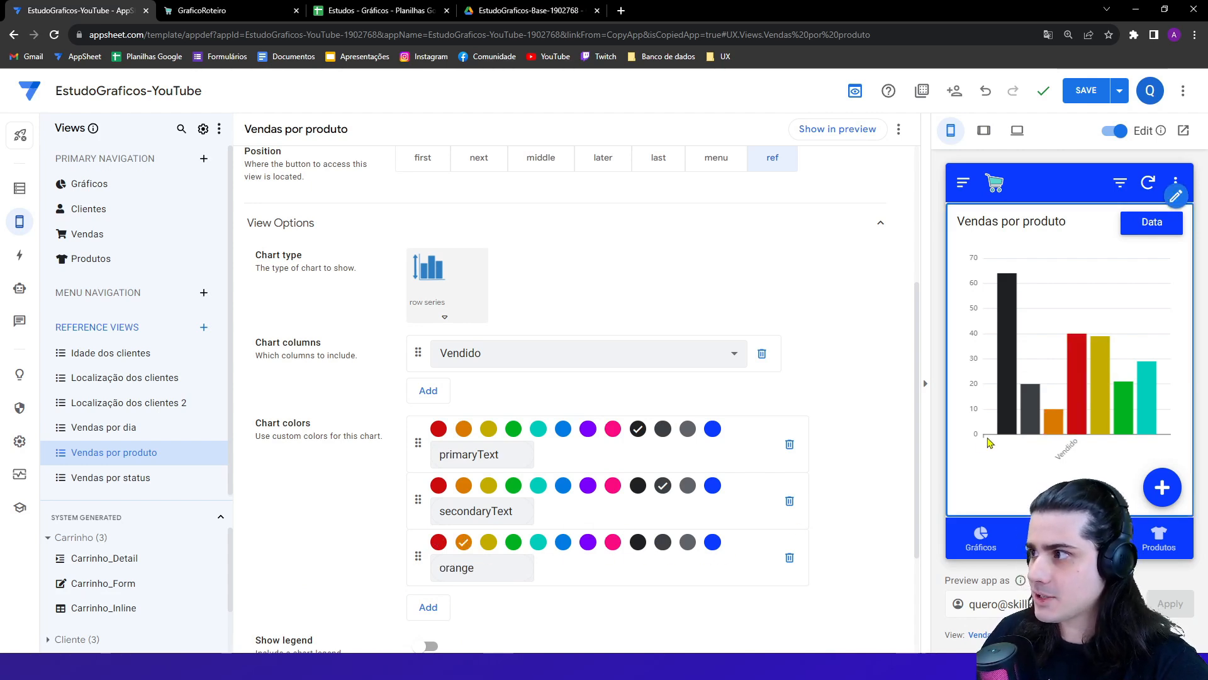
{"action": "double_click", "coordinate": [469, 570]}
{"action": "type", "text": "#964B00"}
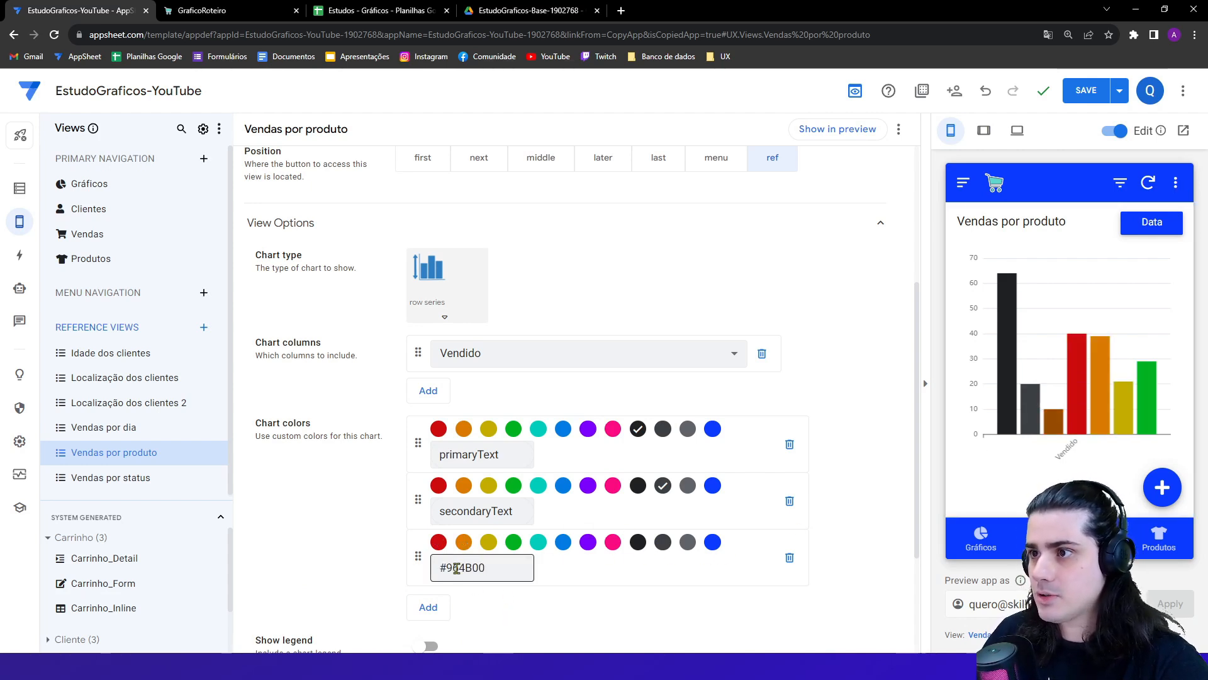
- Search the web for MARROM HEXA in a new browser tab, examine the color codes, and close the search tab
{"action": "left_click", "coordinate": [621, 11]}
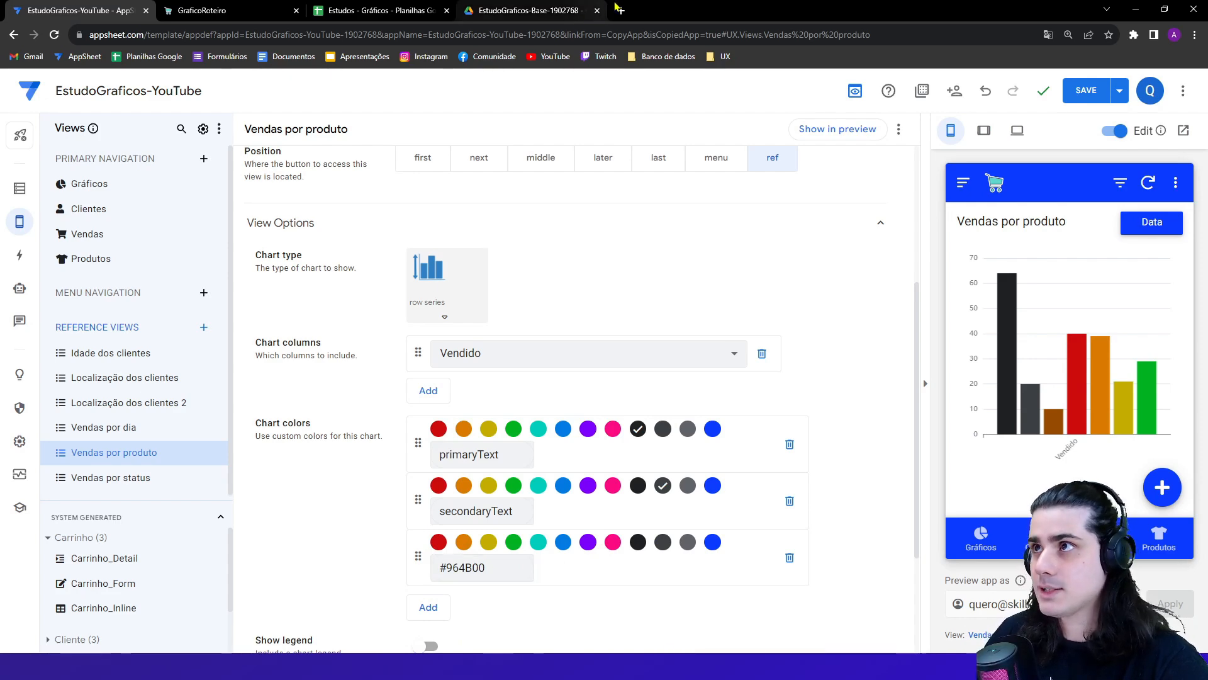
{"action": "type", "text": "MARROM HEXA"}
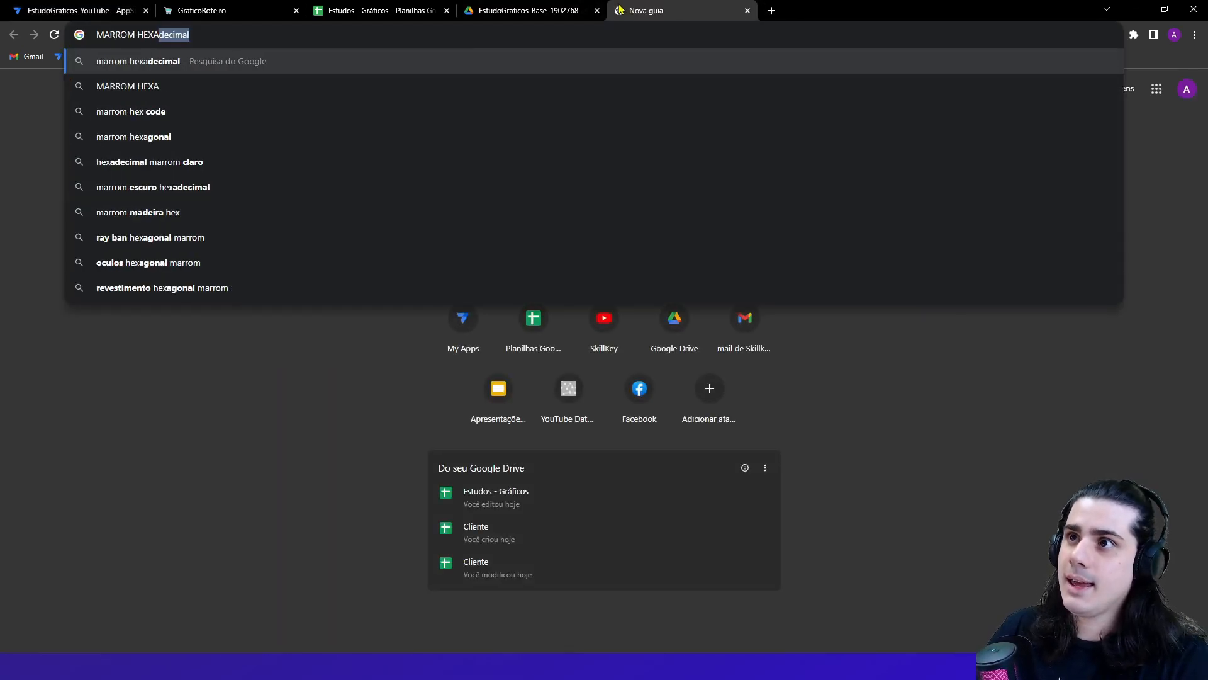
{"action": "key", "text": "Return"}
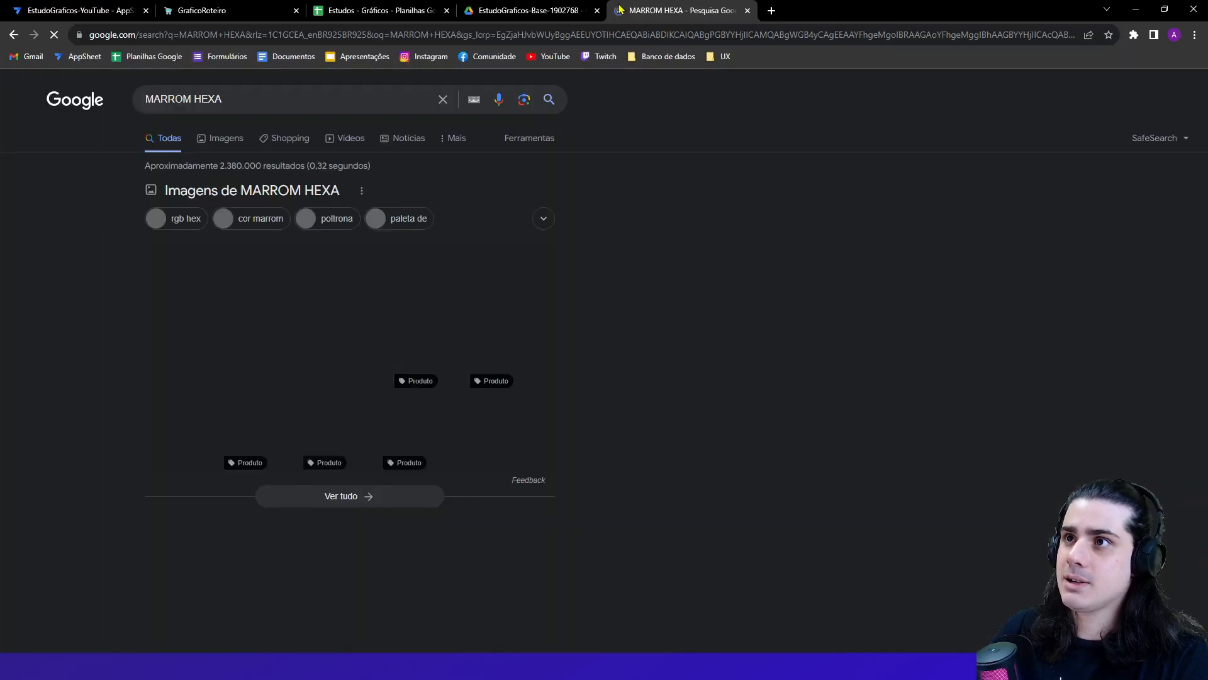
{"action": "key", "text": "Caps_Lock"}
{"action": "left_click", "coordinate": [335, 98]}
{"action": "left_click", "coordinate": [657, 233]}
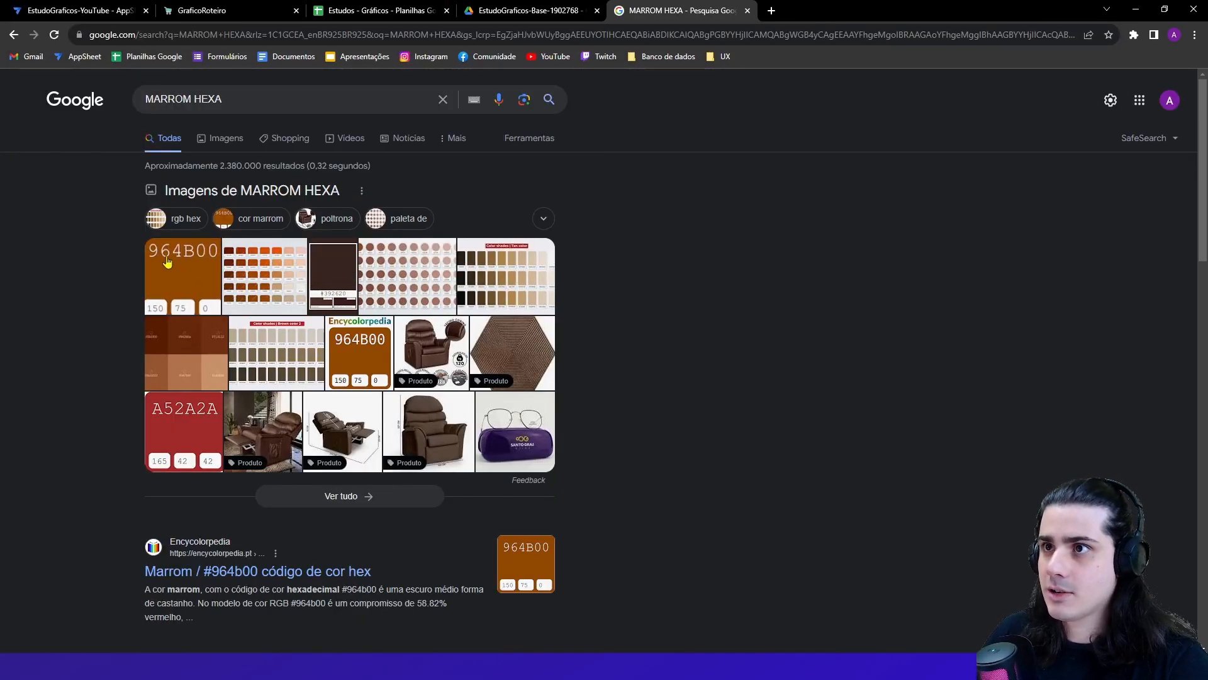
{"action": "left_click", "coordinate": [187, 261]}
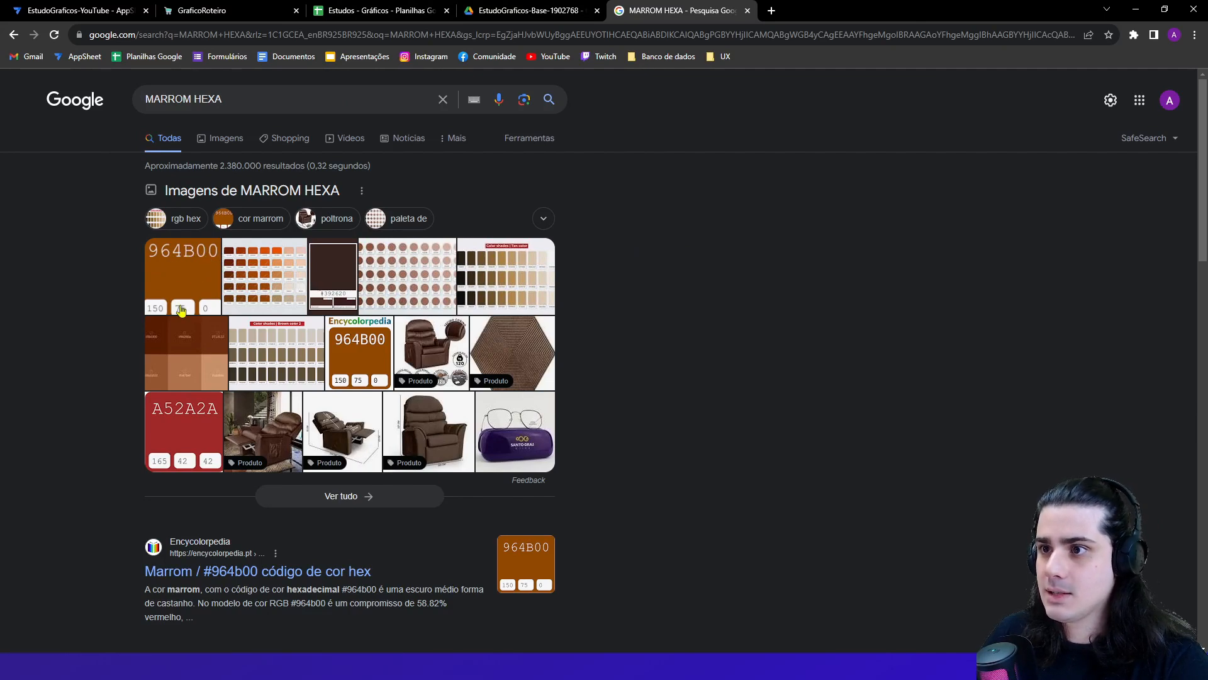
{"action": "key", "text": "ctrl+1"}
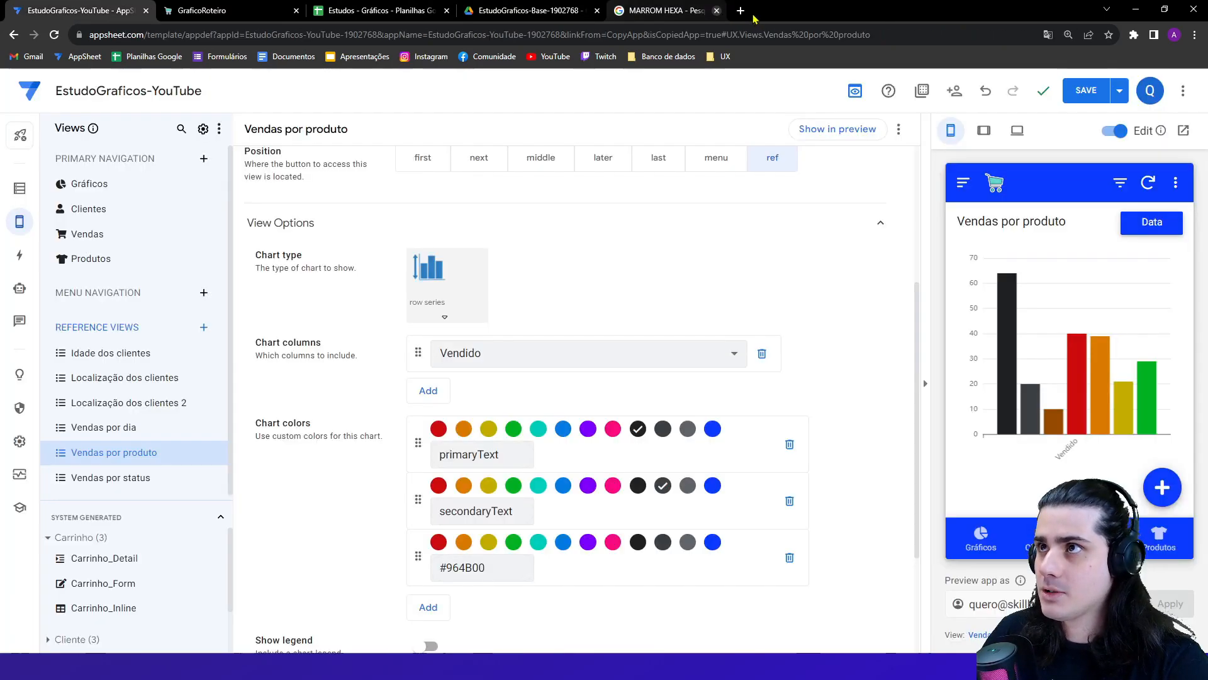
{"action": "left_click", "coordinate": [717, 11]}
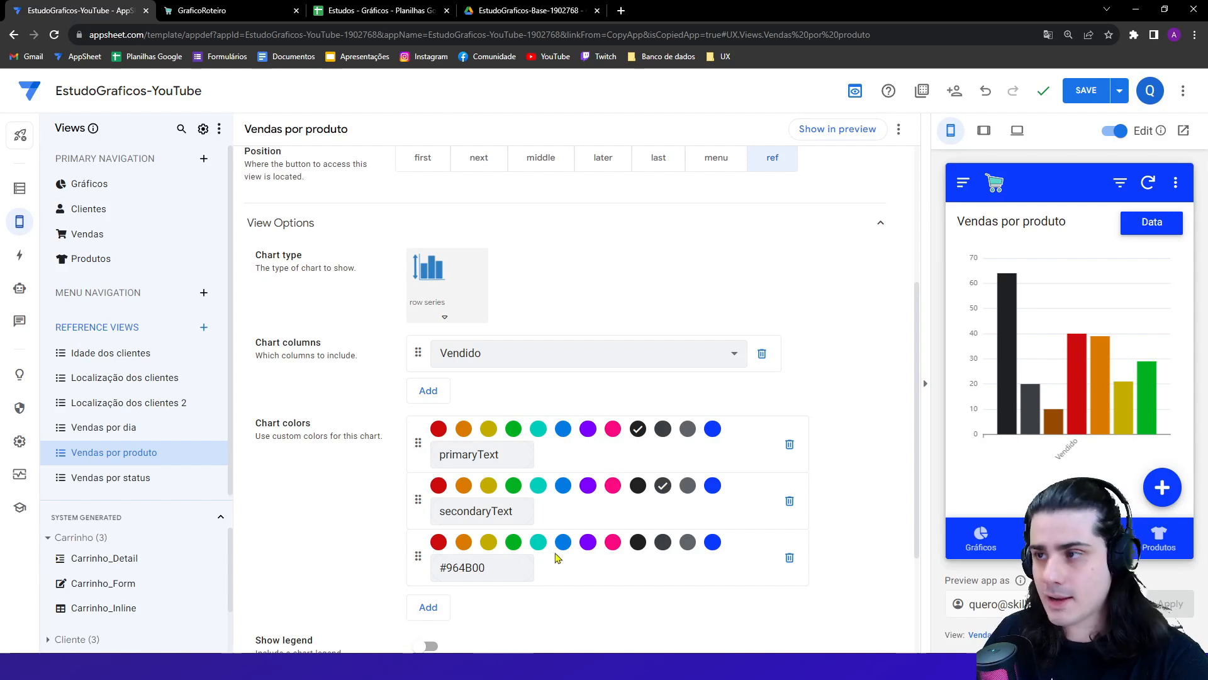
- Add blue as the fourth and red as the fifth custom chart color
{"action": "mouse_move", "coordinate": [1052, 428]}
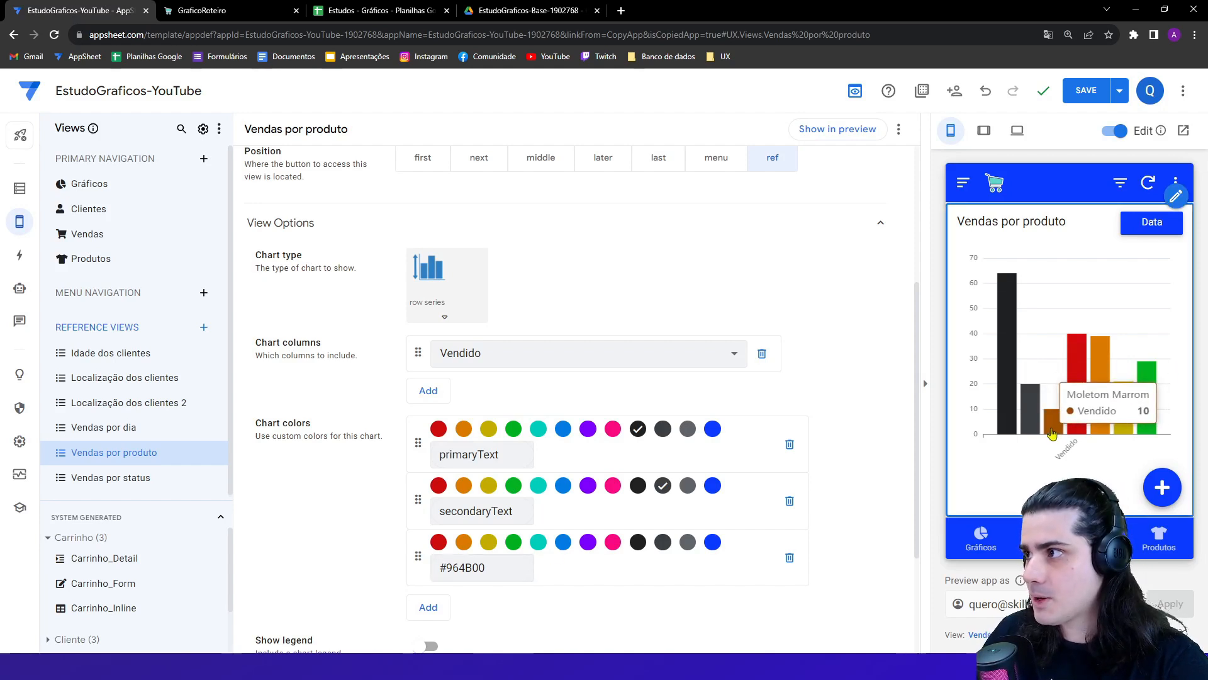
{"action": "scroll", "coordinate": [435, 434], "scroll_direction": "down", "scroll_amount": 3}
{"action": "left_click", "coordinate": [428, 434]}
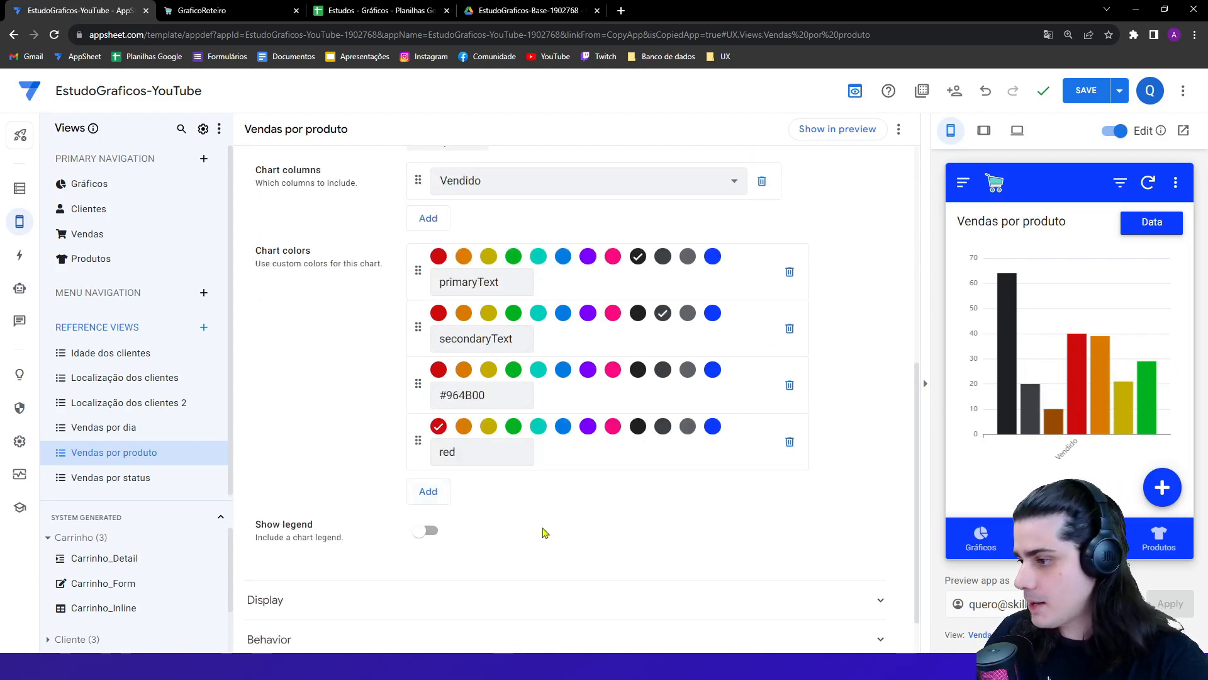
{"action": "left_click", "coordinate": [563, 427]}
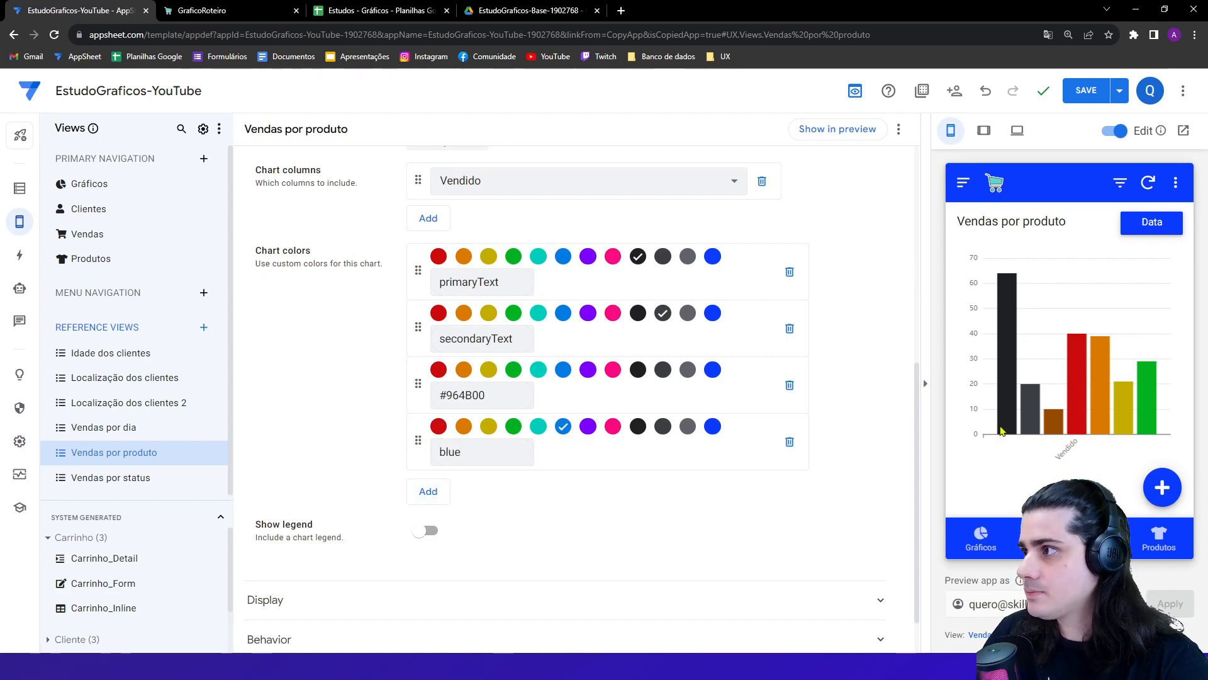
{"action": "mouse_move", "coordinate": [1100, 407]}
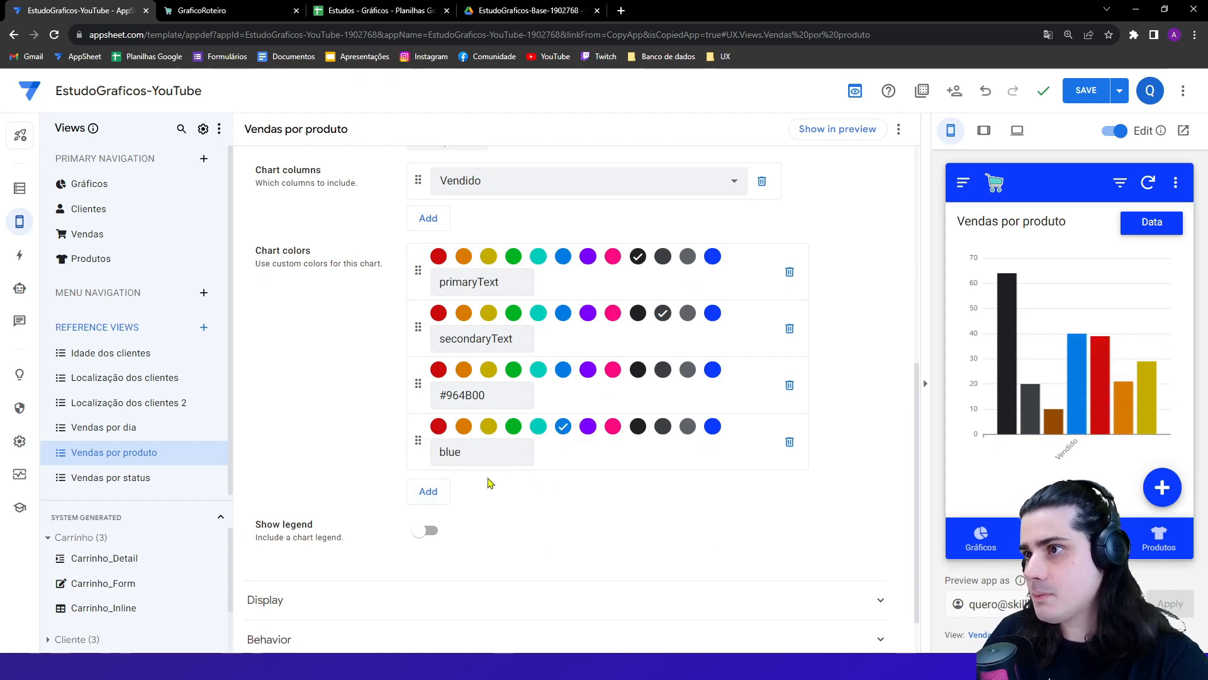
{"action": "left_click", "coordinate": [429, 490]}
{"action": "left_click", "coordinate": [442, 502]}
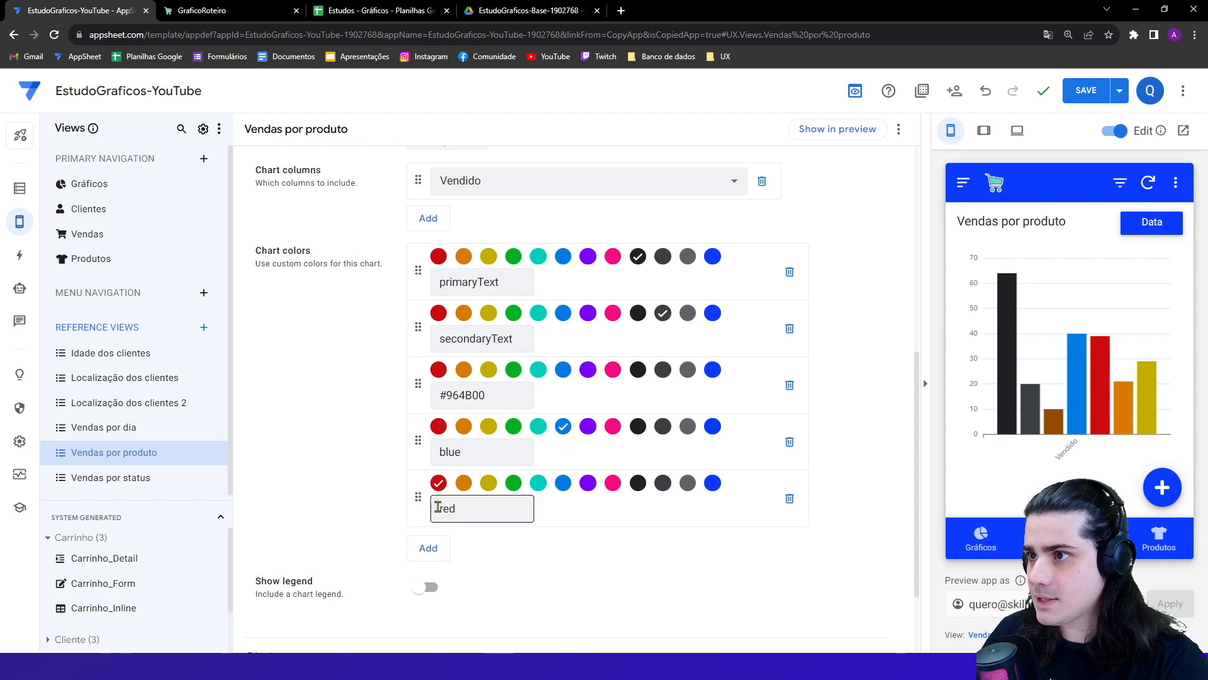
- Add a sixth custom chart color and set it to the light pink #ffcbdb
{"action": "left_click", "coordinate": [429, 547]}
{"action": "mouse_move", "coordinate": [1061, 425]}
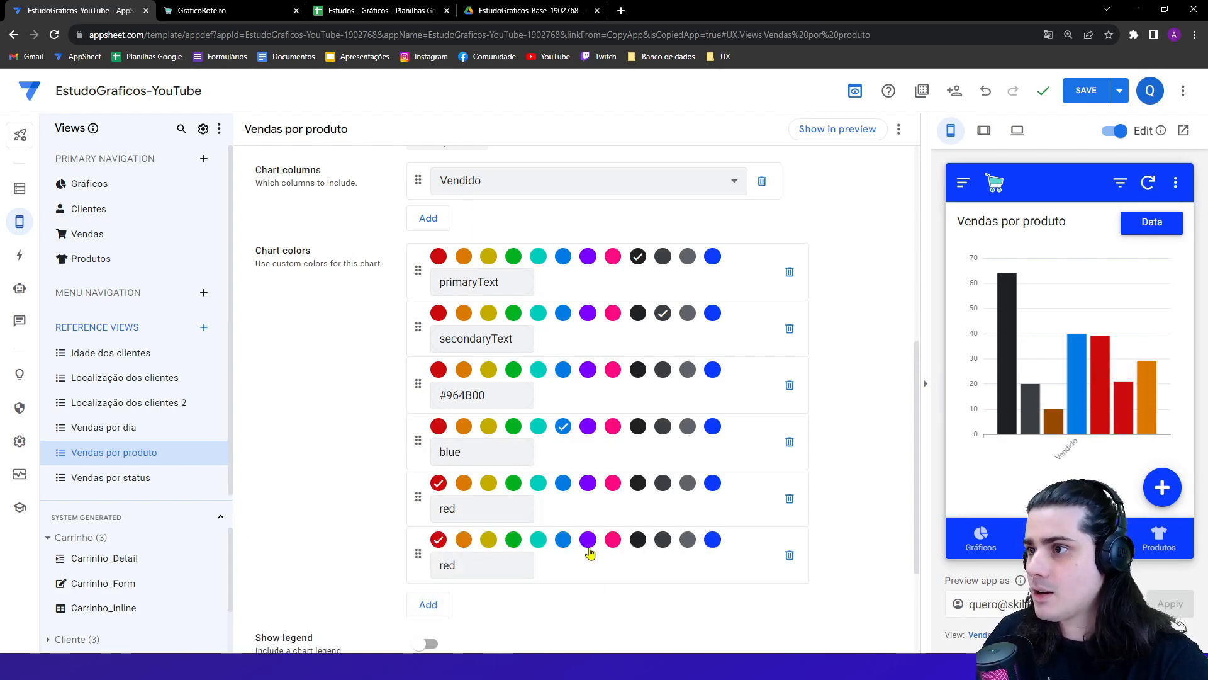
{"action": "left_click", "coordinate": [612, 541]}
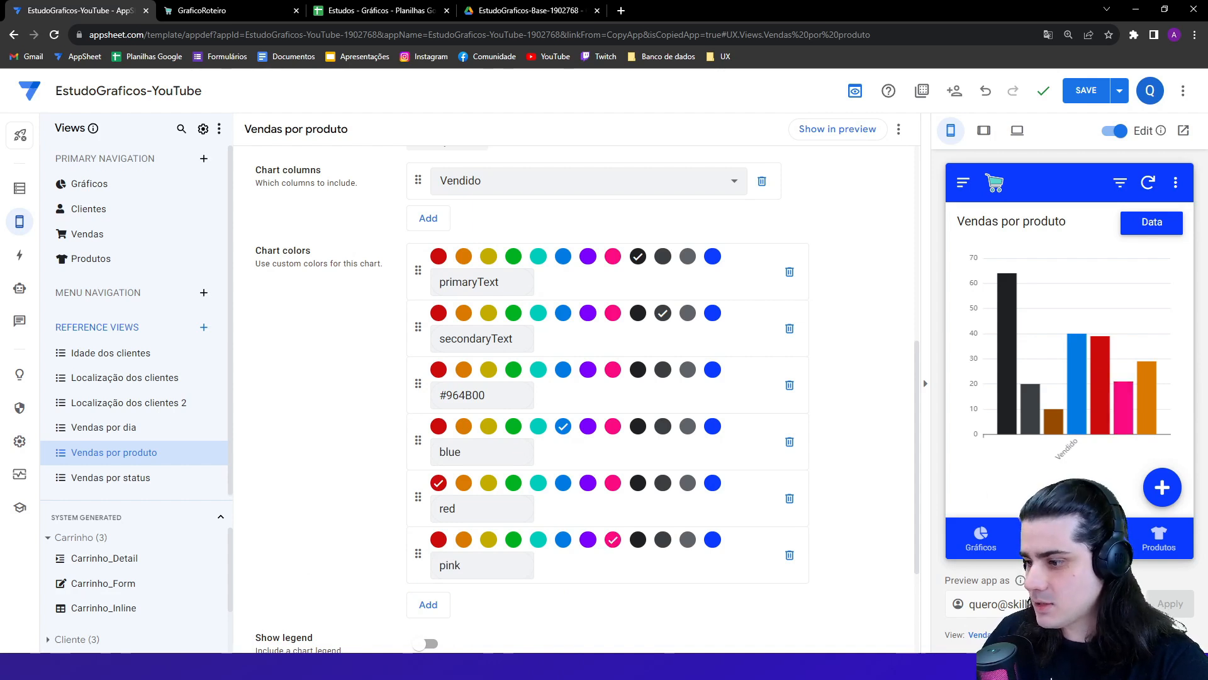
{"action": "left_click", "coordinate": [1052, 678]}
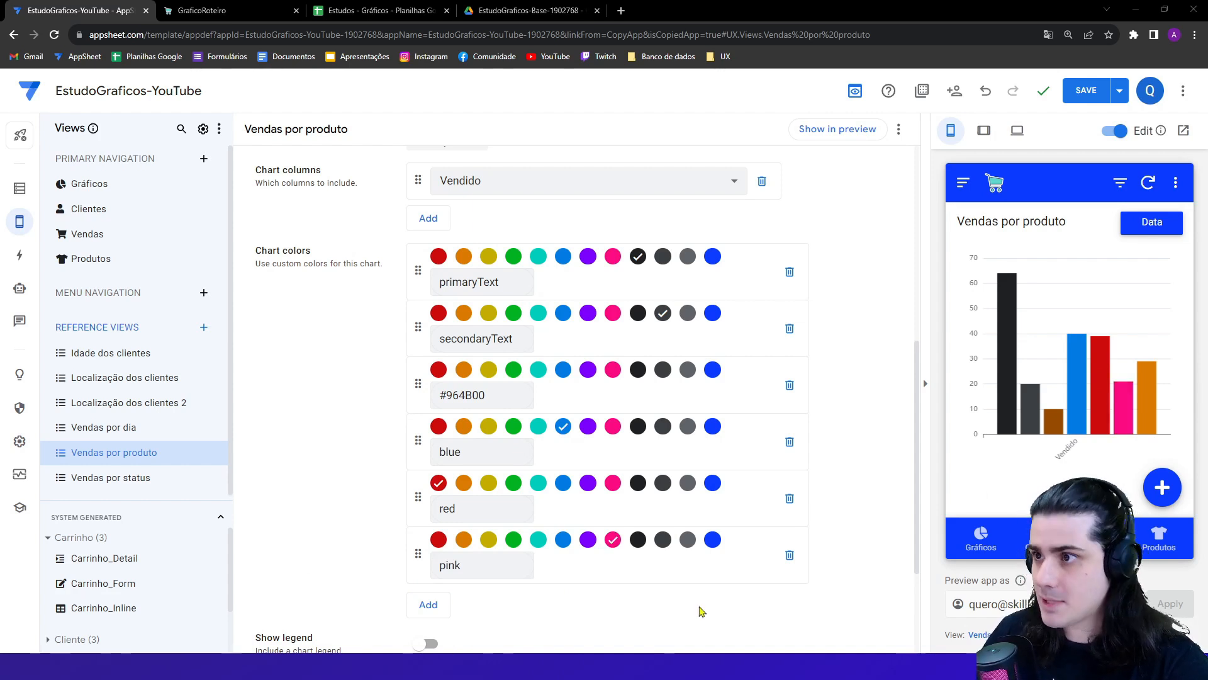
{"action": "double_click", "coordinate": [514, 574]}
{"action": "type", "text": "#ffcbdb"}
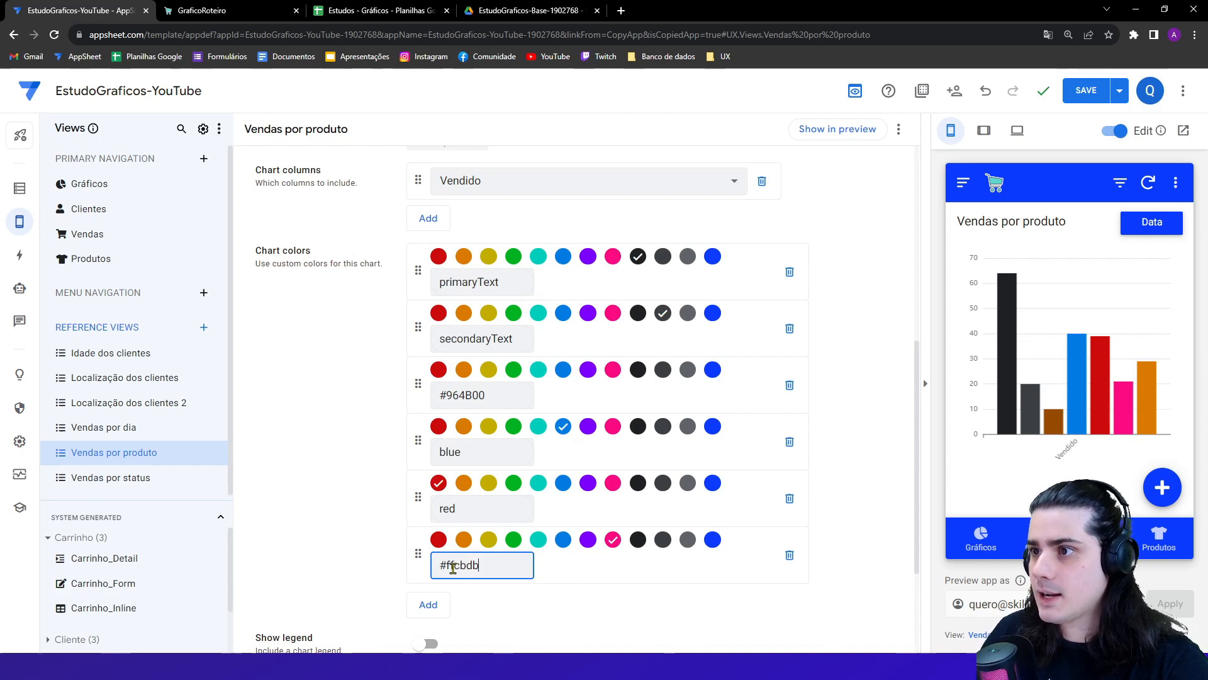
{"action": "left_click", "coordinate": [507, 601]}
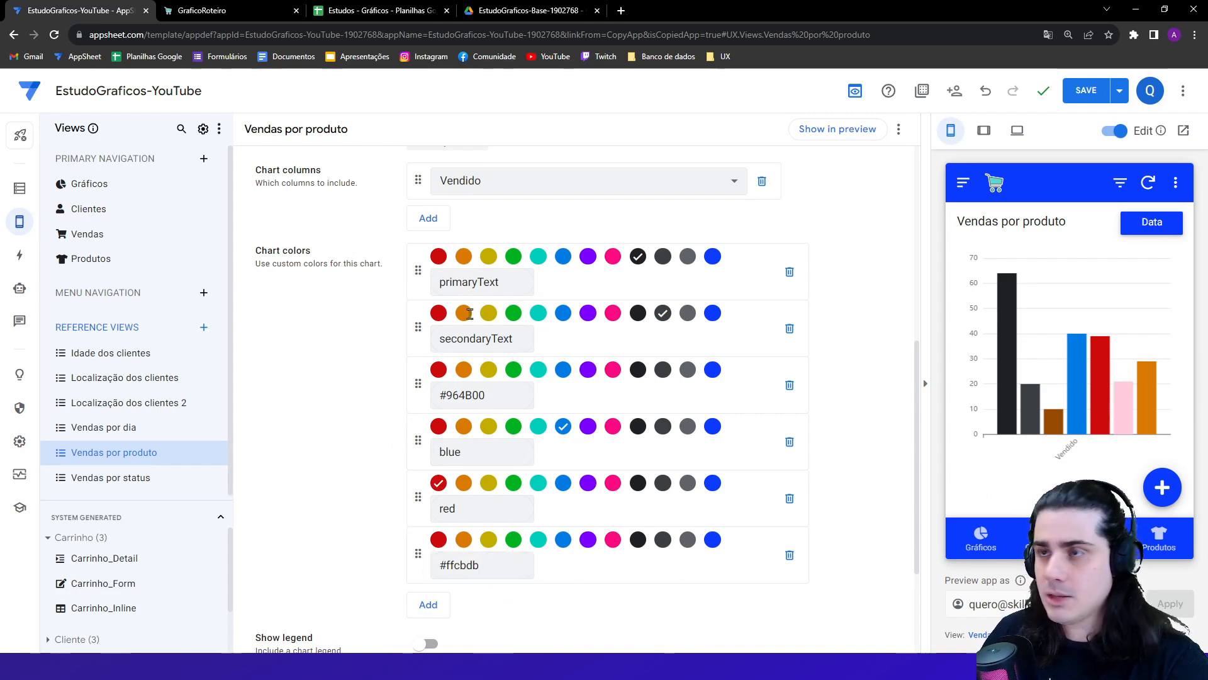
- Add a seventh custom chart color, set it to #b19cd9, and check the bars in the preview
{"action": "scroll", "coordinate": [544, 598], "scroll_direction": "down", "scroll_amount": 2}
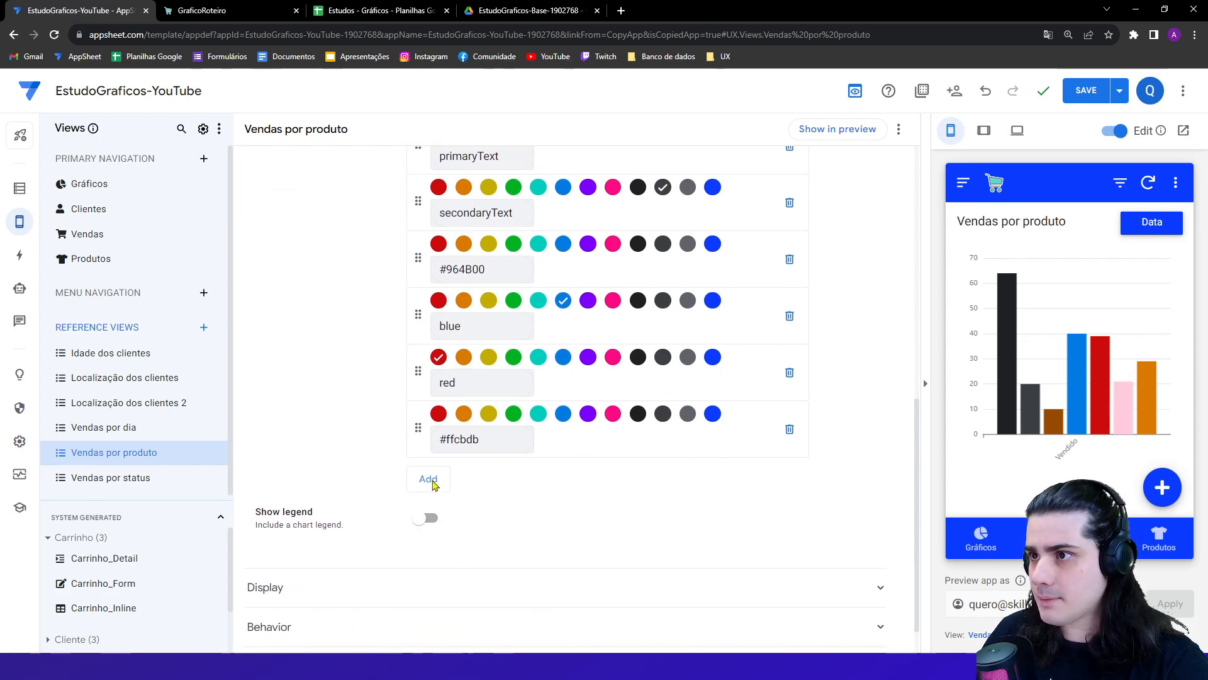
{"action": "left_click", "coordinate": [440, 477]}
{"action": "key", "text": "Return"}
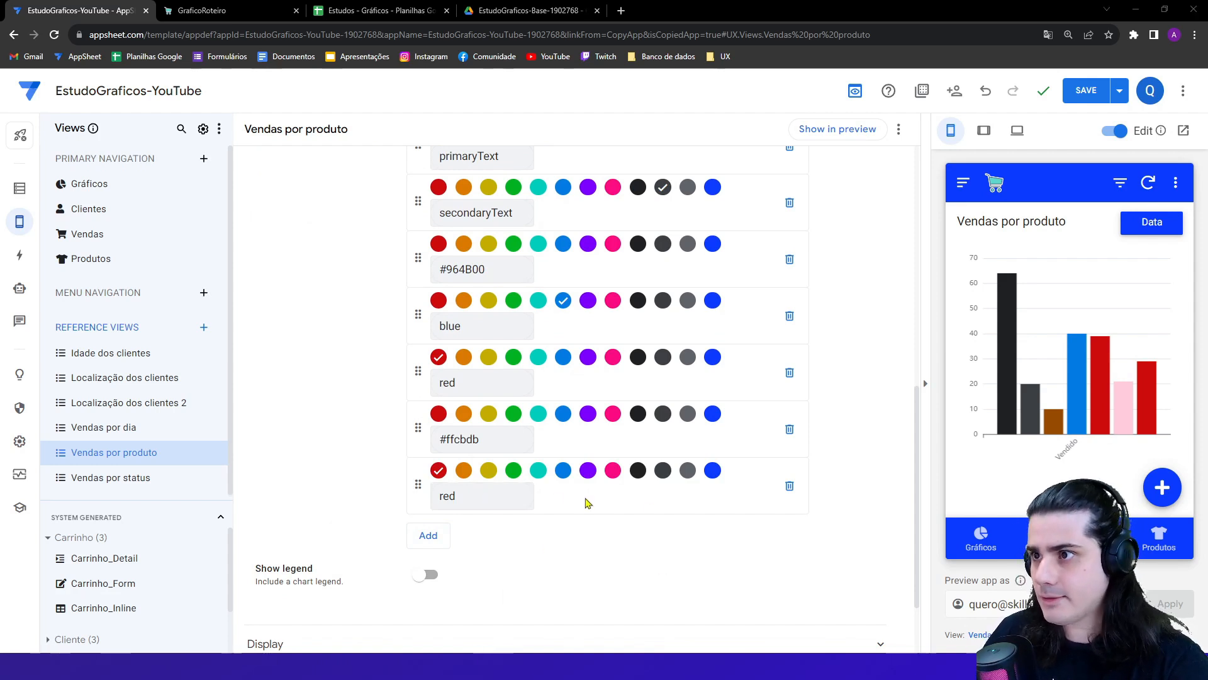
{"action": "left_click", "coordinate": [520, 494]}
{"action": "type", "text": "#b19cd9"}
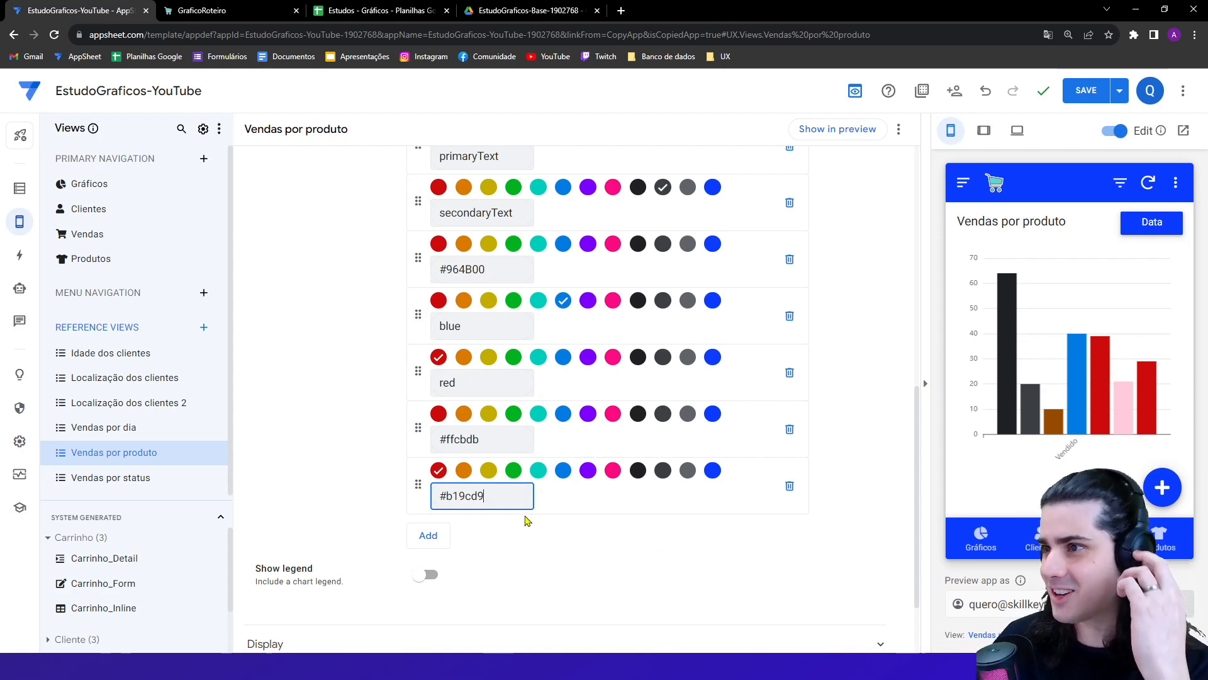
{"action": "left_click", "coordinate": [529, 523]}
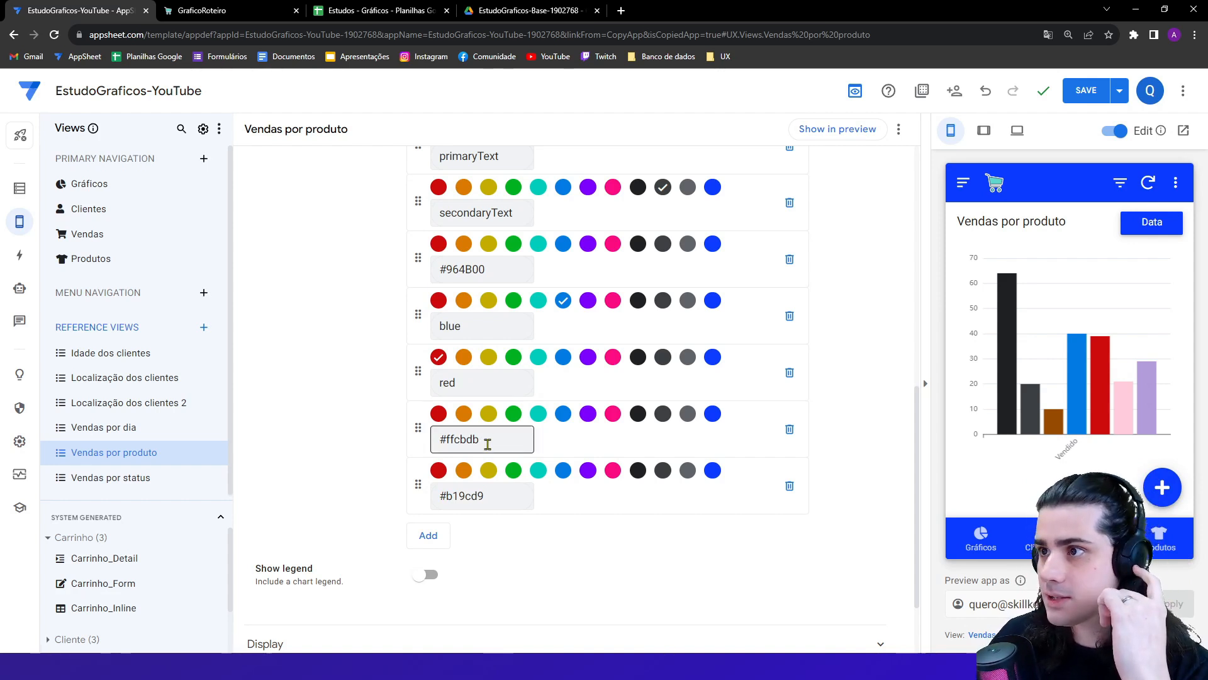
{"action": "triple_click", "coordinate": [481, 500]}
{"action": "left_click", "coordinate": [502, 502]}
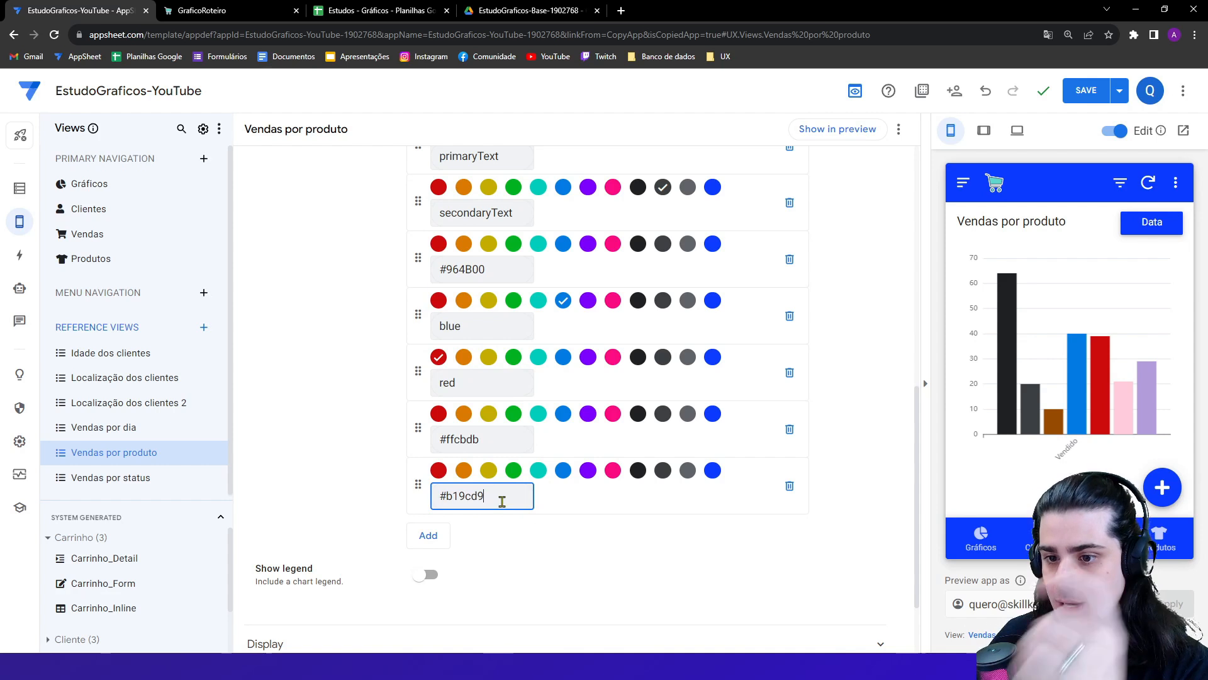
{"action": "left_click", "coordinate": [526, 534]}
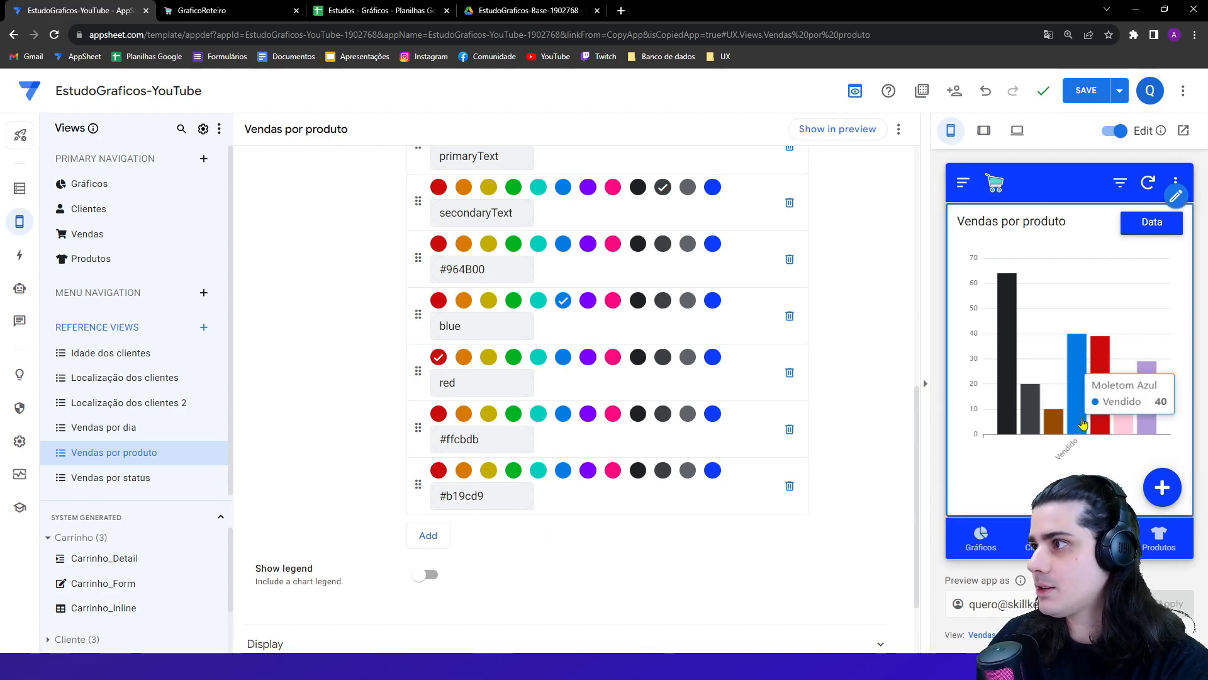
- Add the Vendas por produto view to the Gráficos dashboard's view entries and save the app
{"action": "scroll", "coordinate": [392, 460], "scroll_direction": "up", "scroll_amount": 3}
{"action": "left_click", "coordinate": [116, 184]}
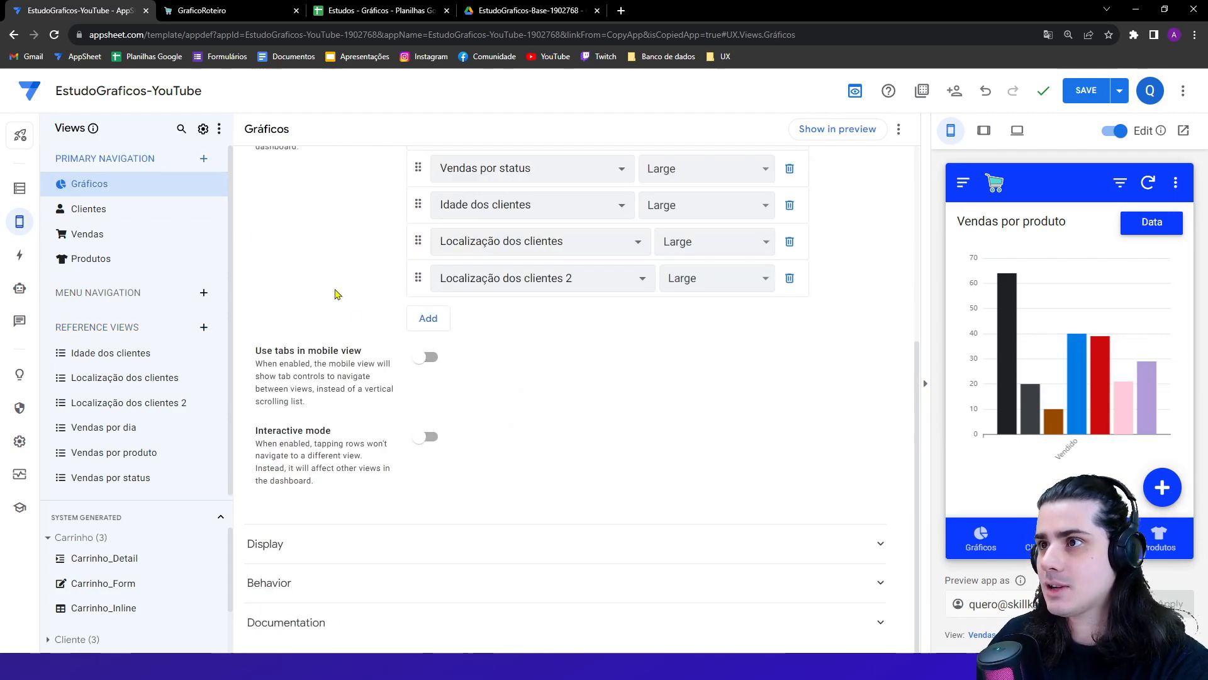
{"action": "left_click", "coordinate": [429, 316]}
{"action": "left_click", "coordinate": [452, 318]}
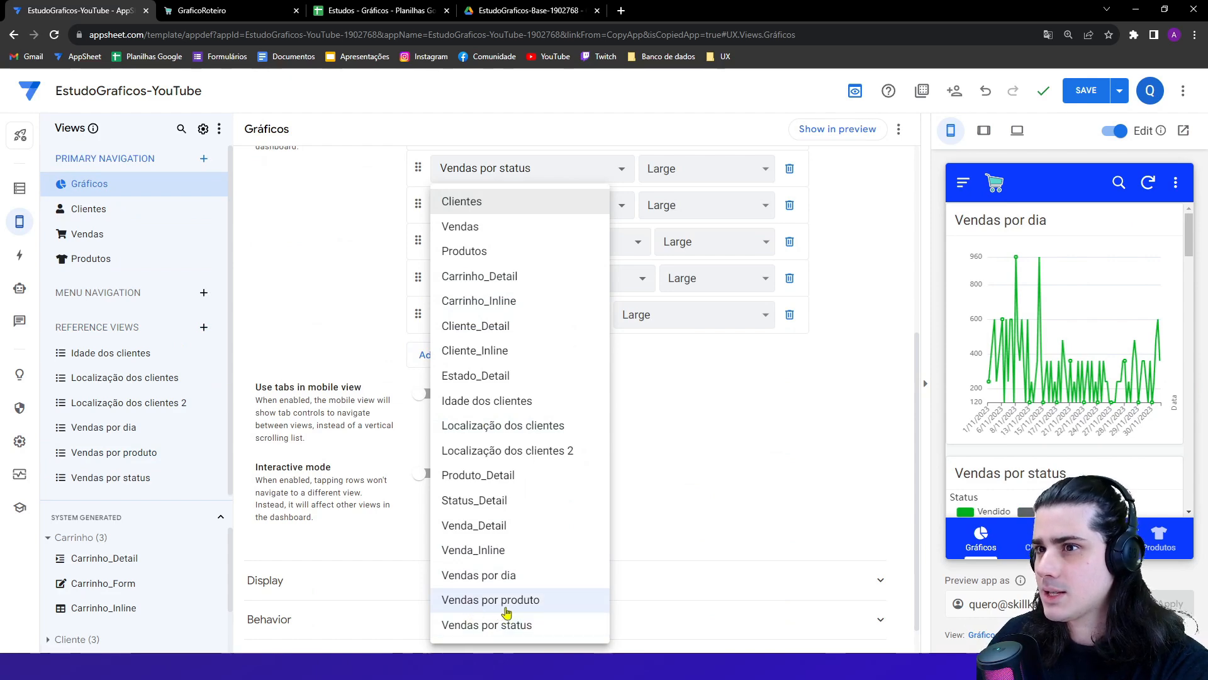
{"action": "left_click", "coordinate": [491, 600]}
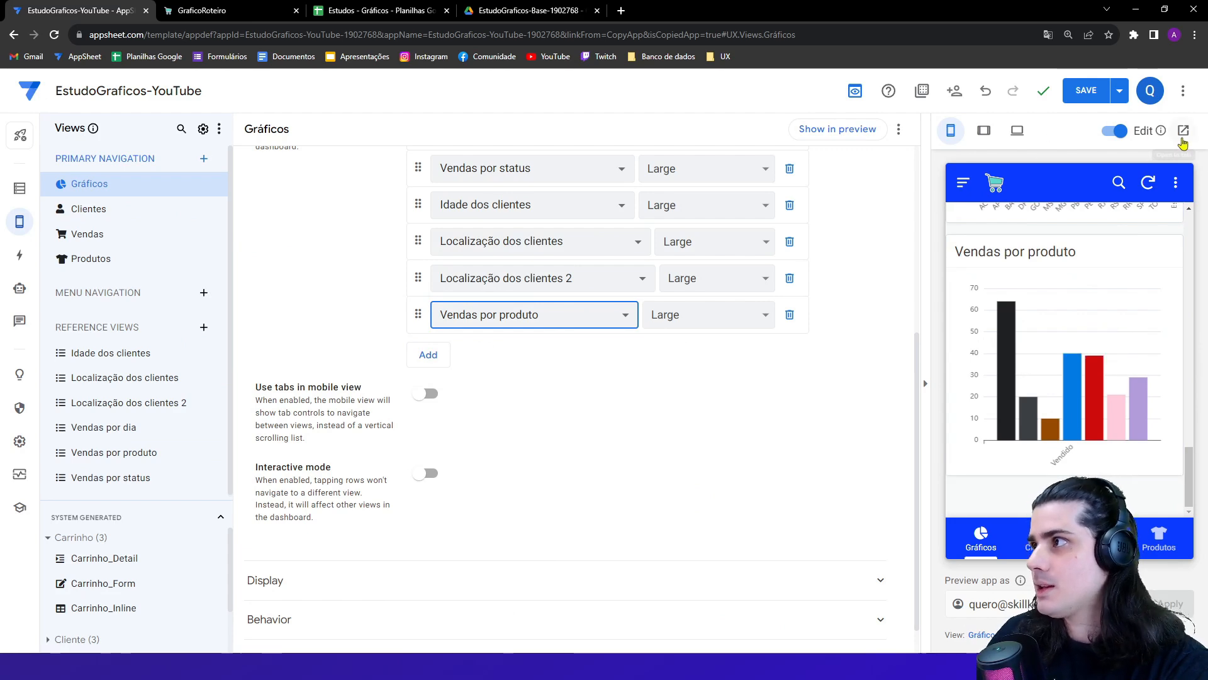
{"action": "left_click", "coordinate": [1086, 90]}
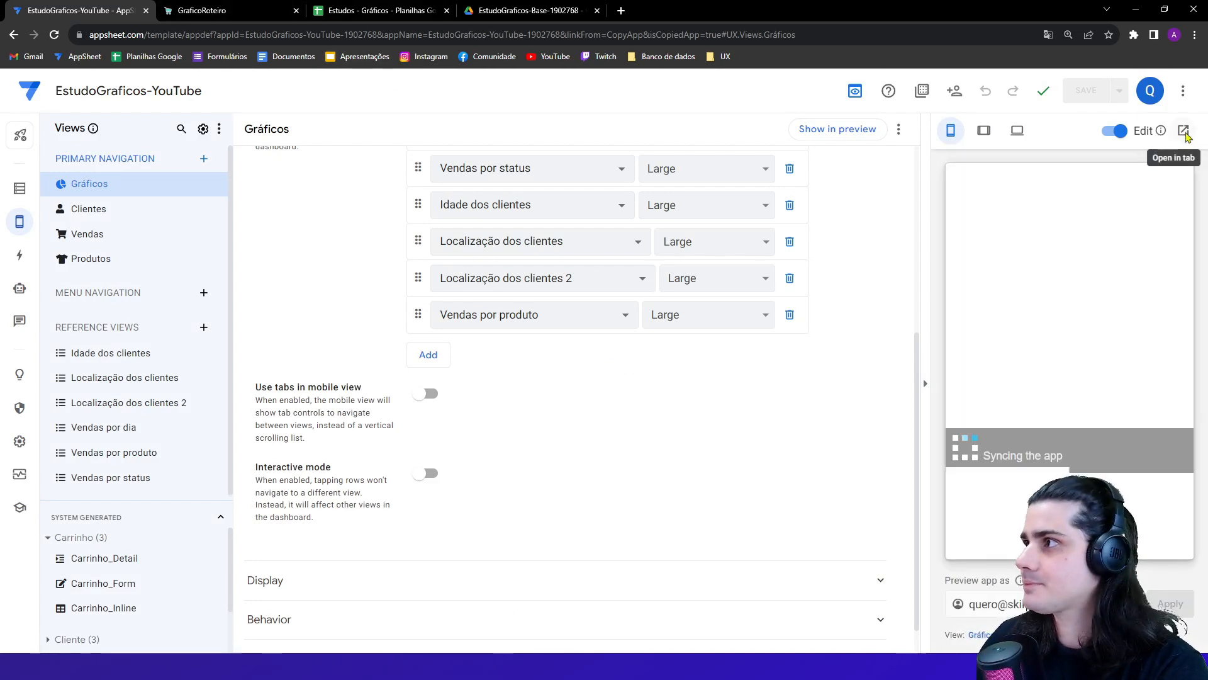
- Open the app in its own browser tab, show the Gráficos dashboard, and compare its layout with the GraficoRoteiro dashboard
{"action": "left_click", "coordinate": [1183, 130]}
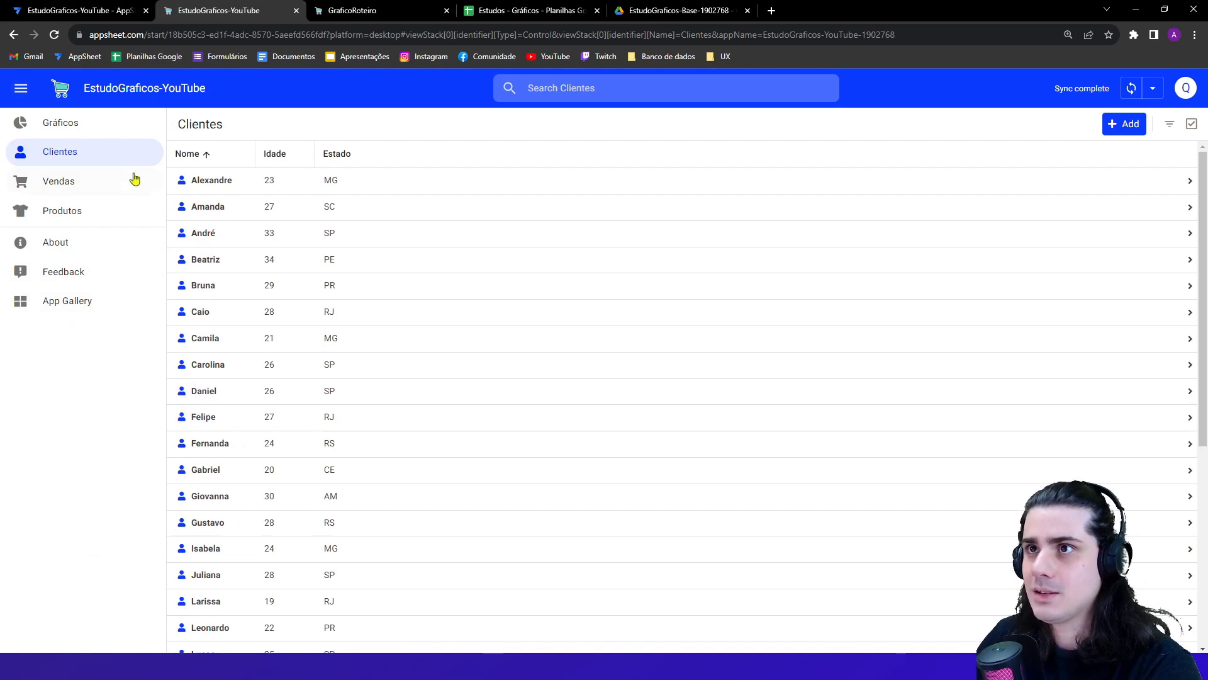
{"action": "left_click", "coordinate": [44, 125]}
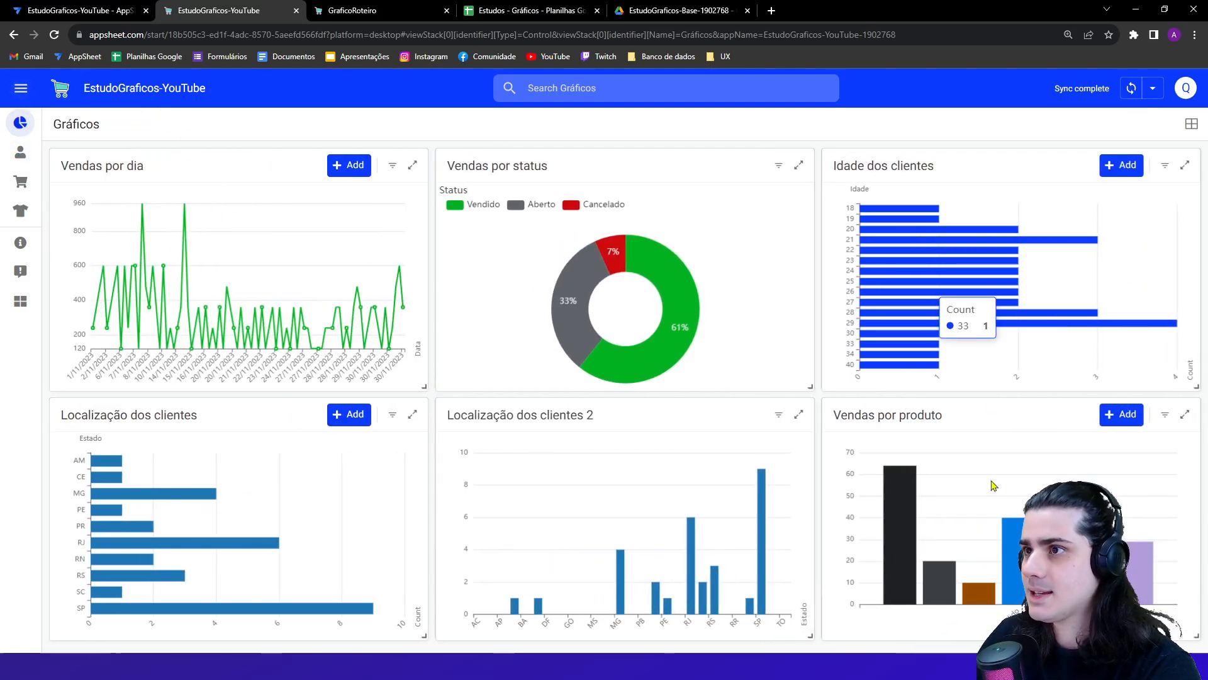
{"action": "left_click", "coordinate": [348, 6]}
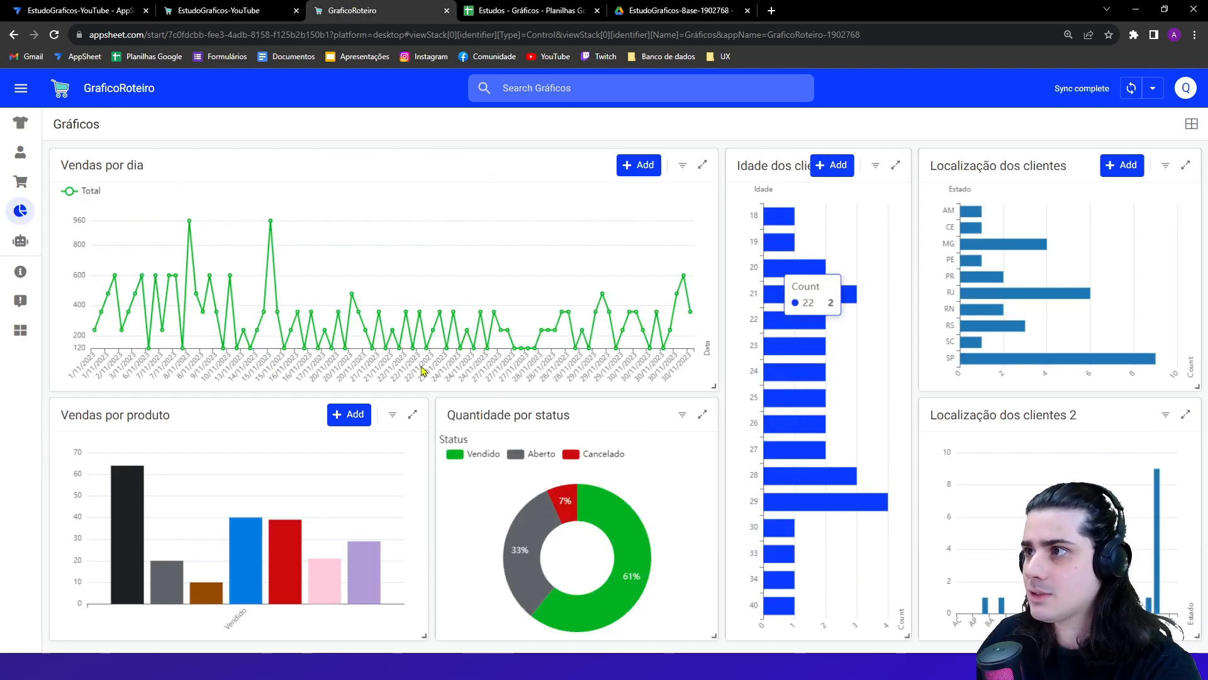
{"action": "left_click", "coordinate": [221, 10]}
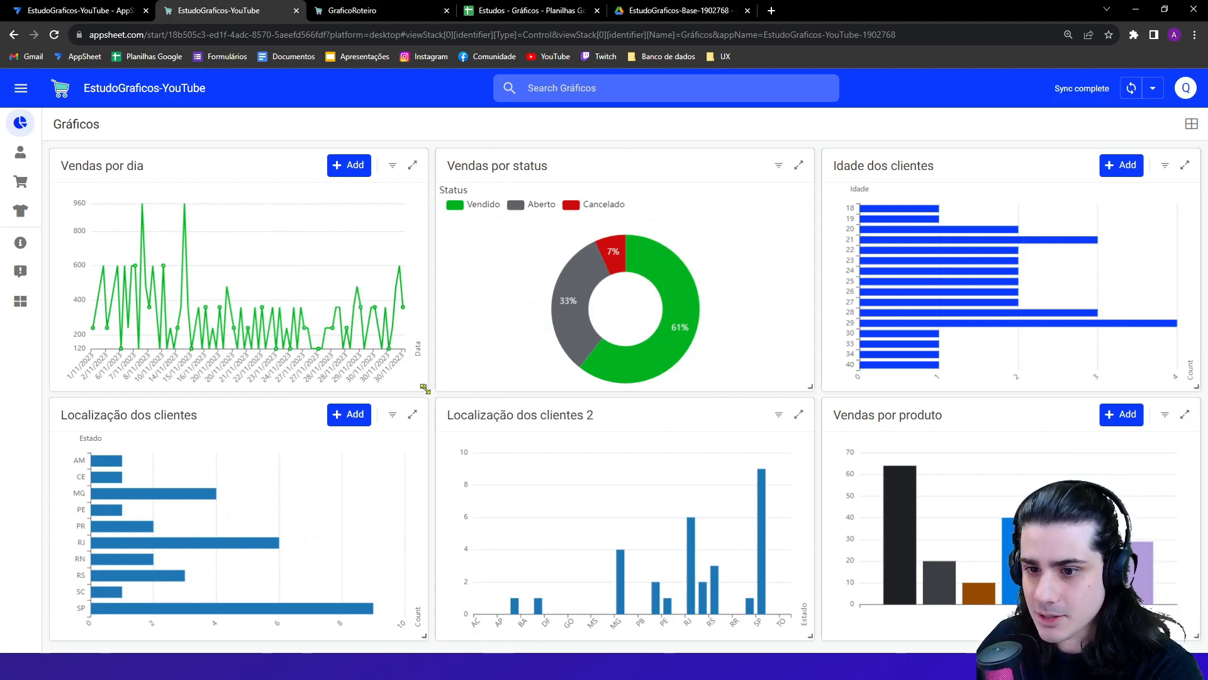
- Widen Vendas por dia, narrow Vendas por status and Vendas por produto, and fit a narrow, two-row-tall Idade dos clientes chart beside Vendas por dia
{"action": "left_click_drag", "start_coordinate": [425, 388], "coordinate": [707, 386]}
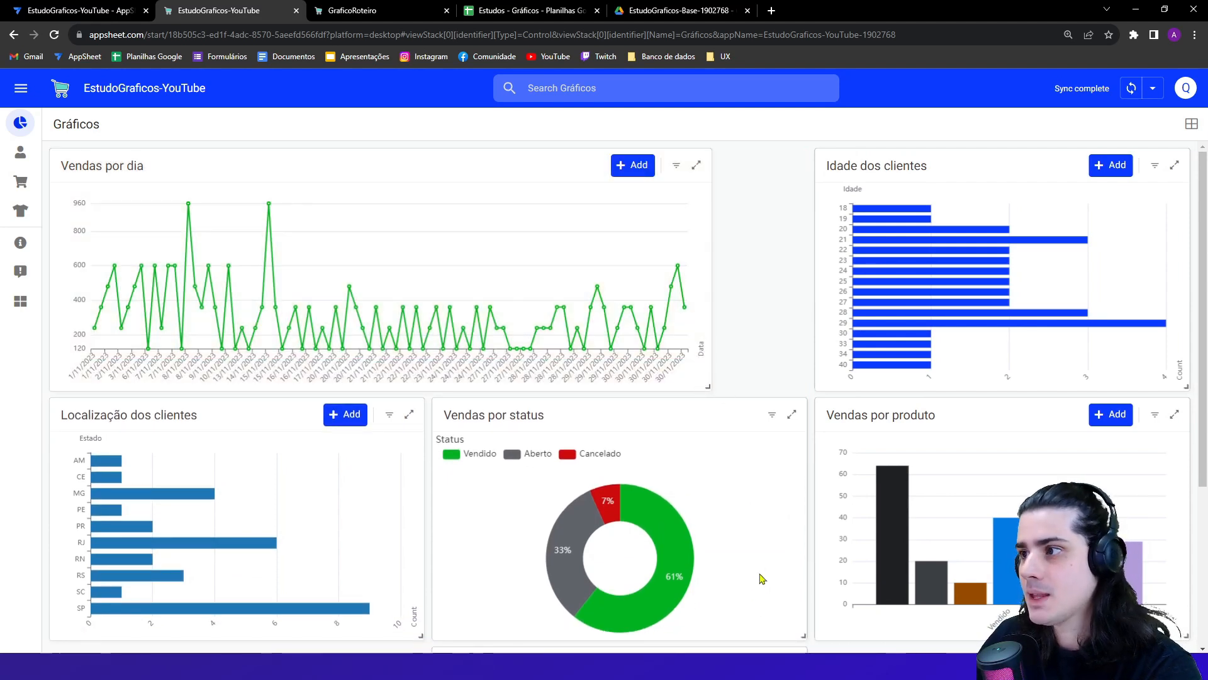
{"action": "left_click_drag", "start_coordinate": [803, 632], "coordinate": [698, 635]}
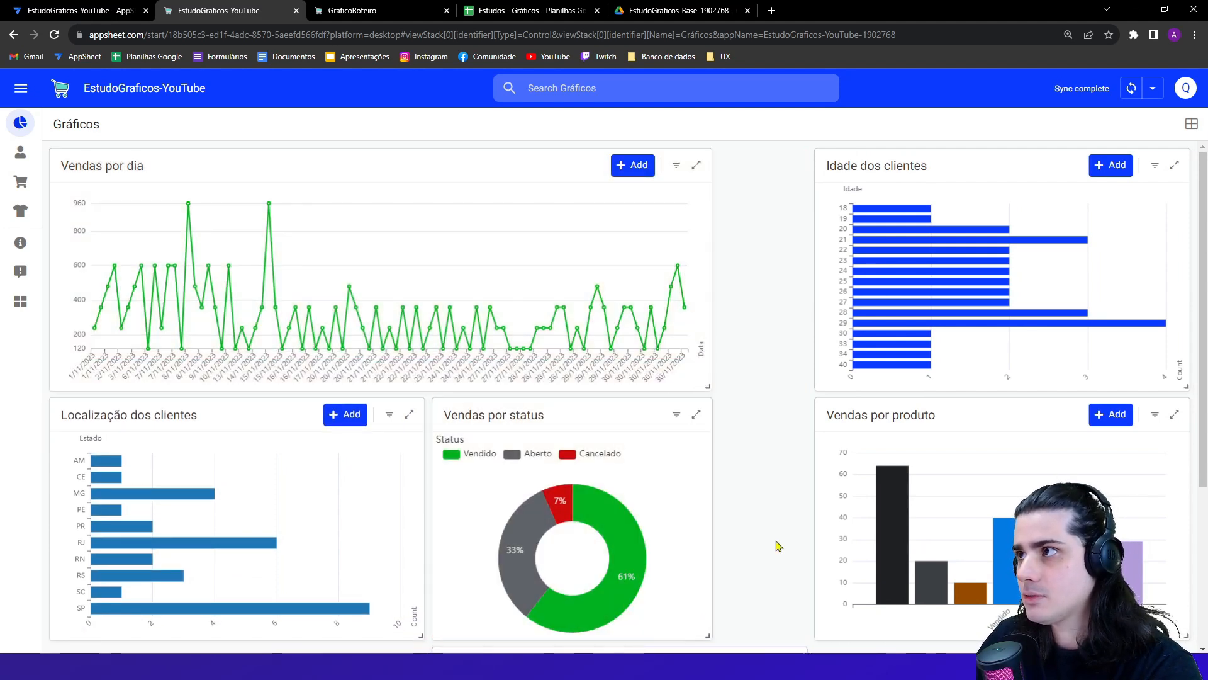
{"action": "left_click_drag", "start_coordinate": [1182, 385], "coordinate": [904, 389]}
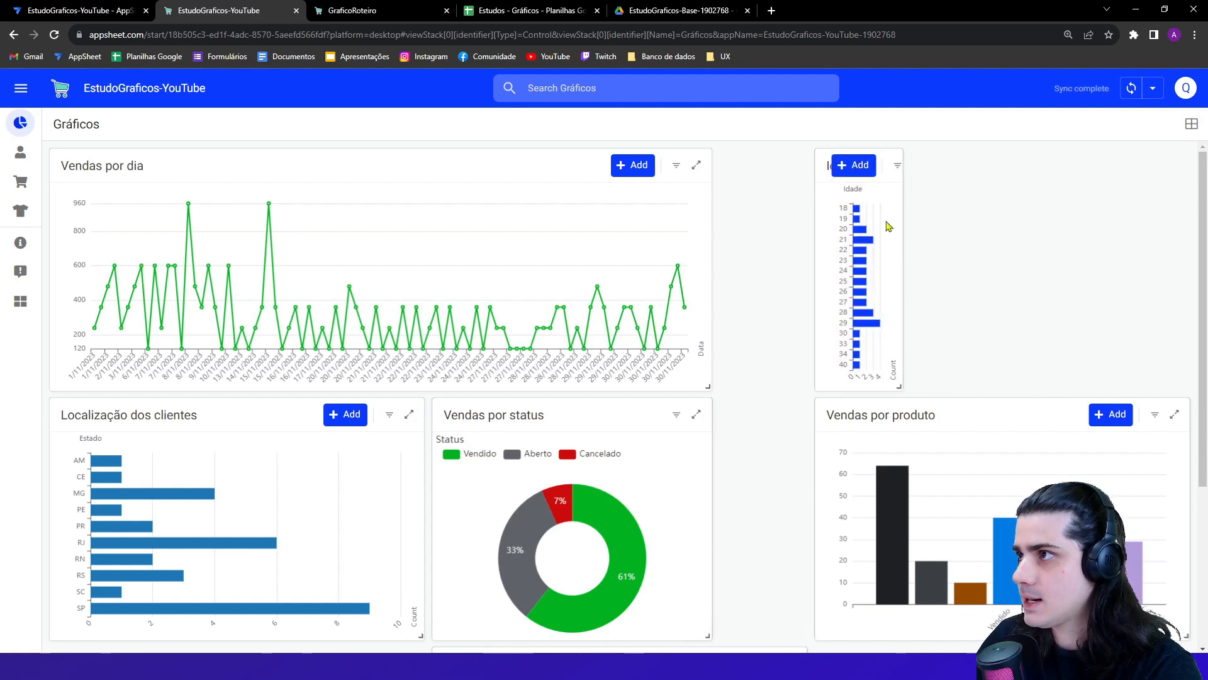
{"action": "left_click_drag", "start_coordinate": [822, 162], "coordinate": [740, 167]}
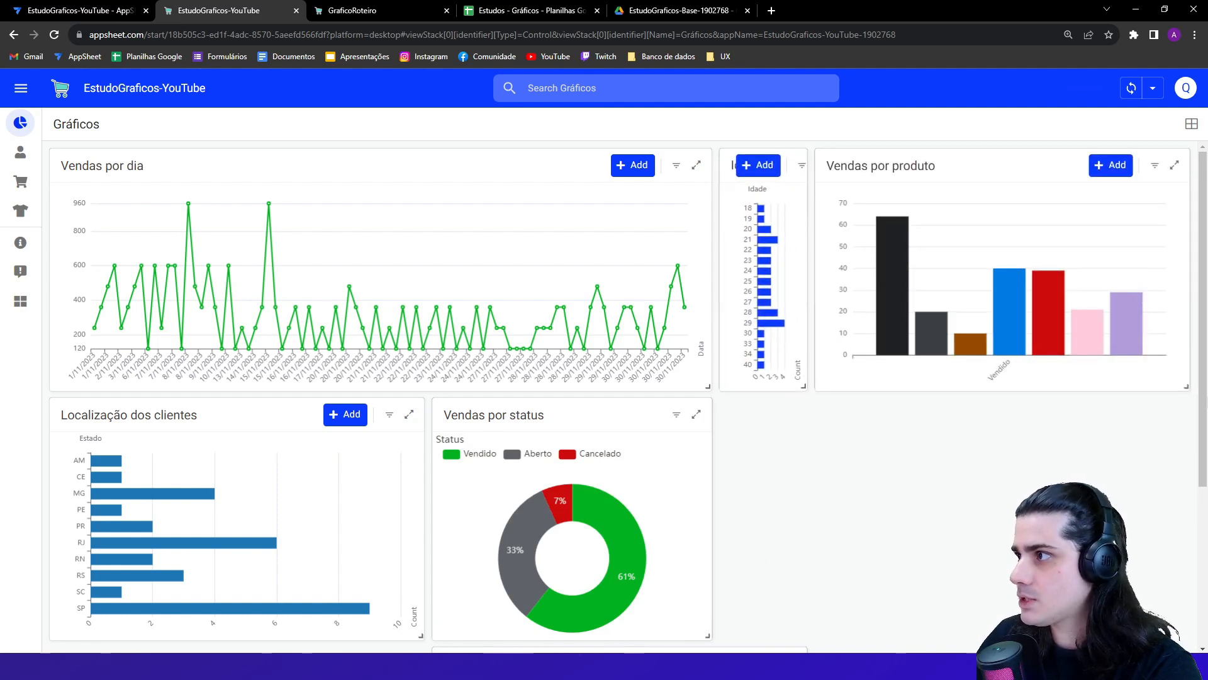
{"action": "left_click_drag", "start_coordinate": [1183, 385], "coordinate": [1088, 383]}
{"action": "left_click_drag", "start_coordinate": [913, 170], "coordinate": [1013, 174]}
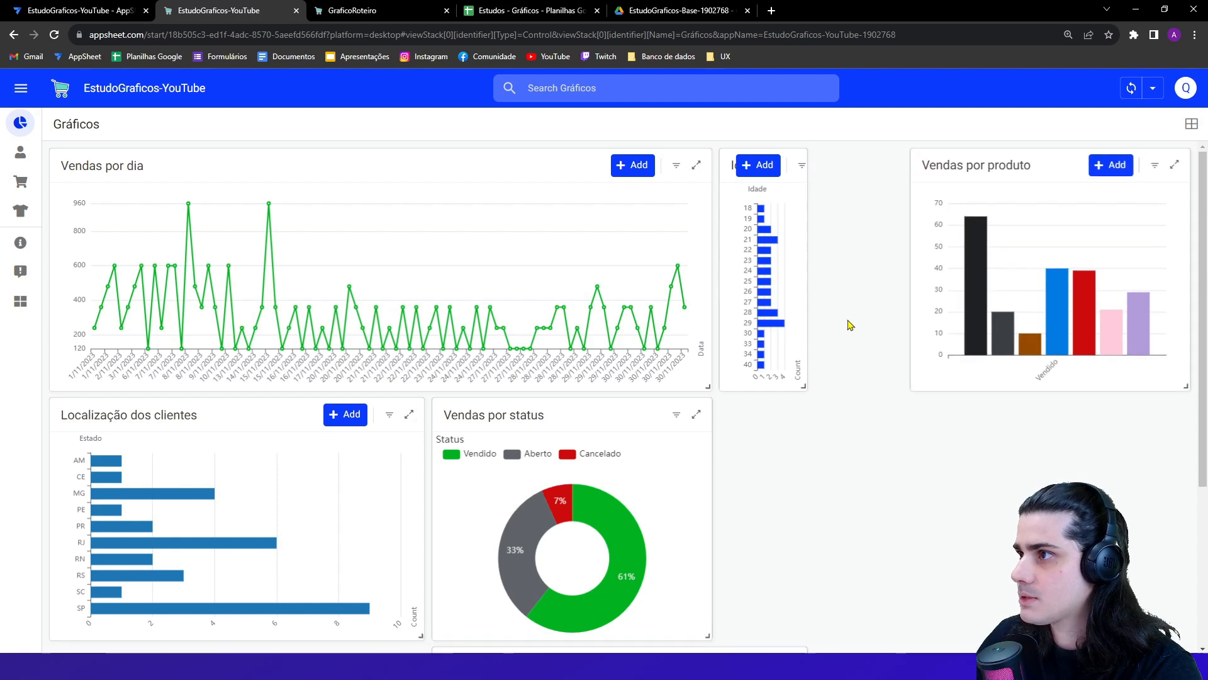
{"action": "left_click_drag", "start_coordinate": [804, 385], "coordinate": [900, 636]}
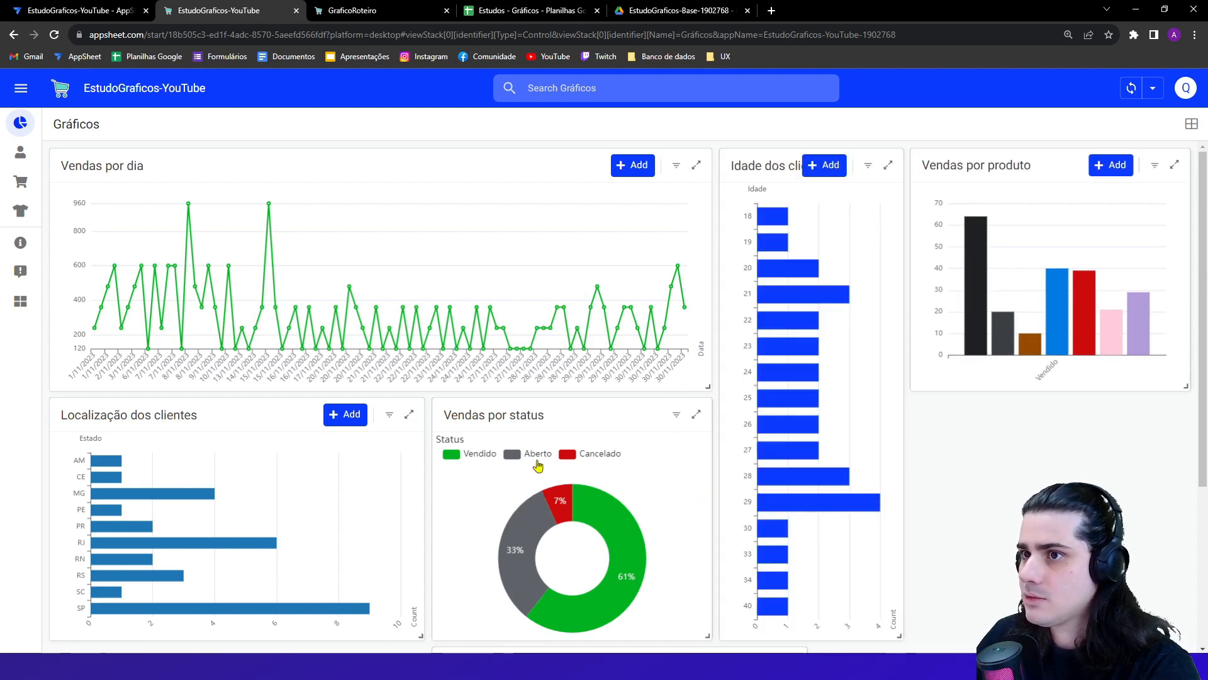
- Move Localização dos clientes away, place Vendas por produto below Vendas por dia, and widen it to meet Vendas por status
{"action": "left_click_drag", "start_coordinate": [252, 416], "coordinate": [1070, 428]}
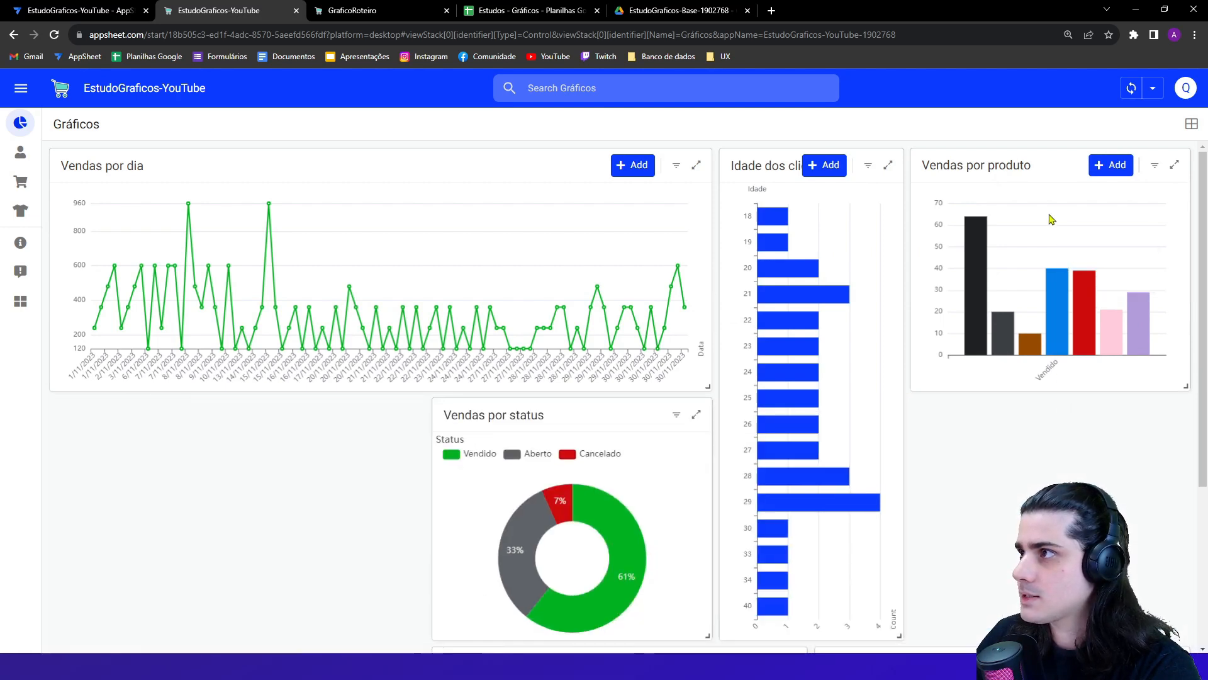
{"action": "left_click_drag", "start_coordinate": [973, 188], "coordinate": [113, 437]}
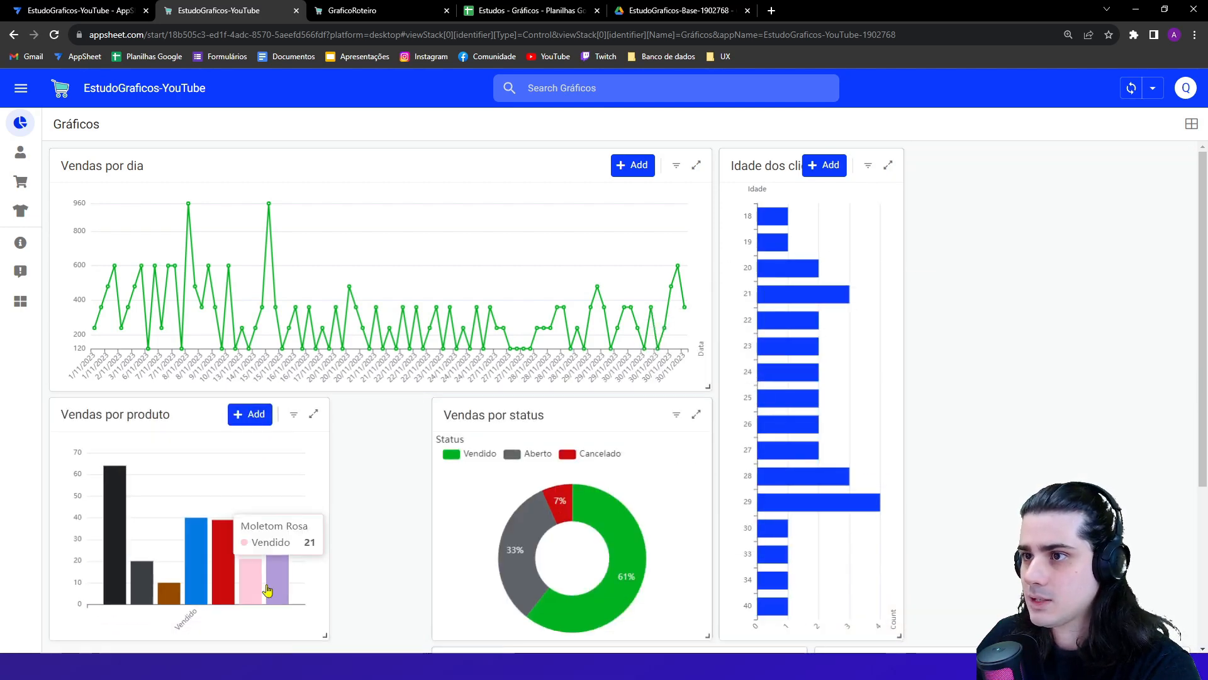
{"action": "left_click_drag", "start_coordinate": [323, 639], "coordinate": [418, 637]}
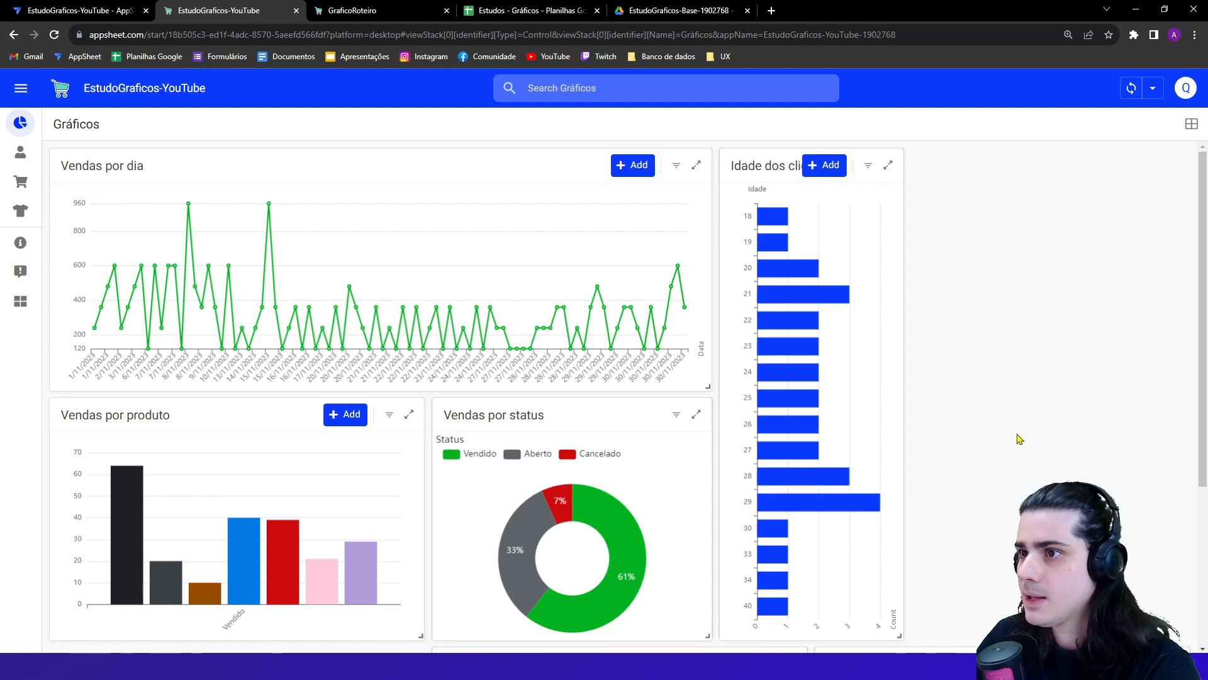
- Stack narrowed Localização dos clientes and Localização dos clientes 2 charts in the column beside Idade dos clientes
{"action": "scroll", "coordinate": [931, 263], "scroll_direction": "down", "scroll_amount": 4}
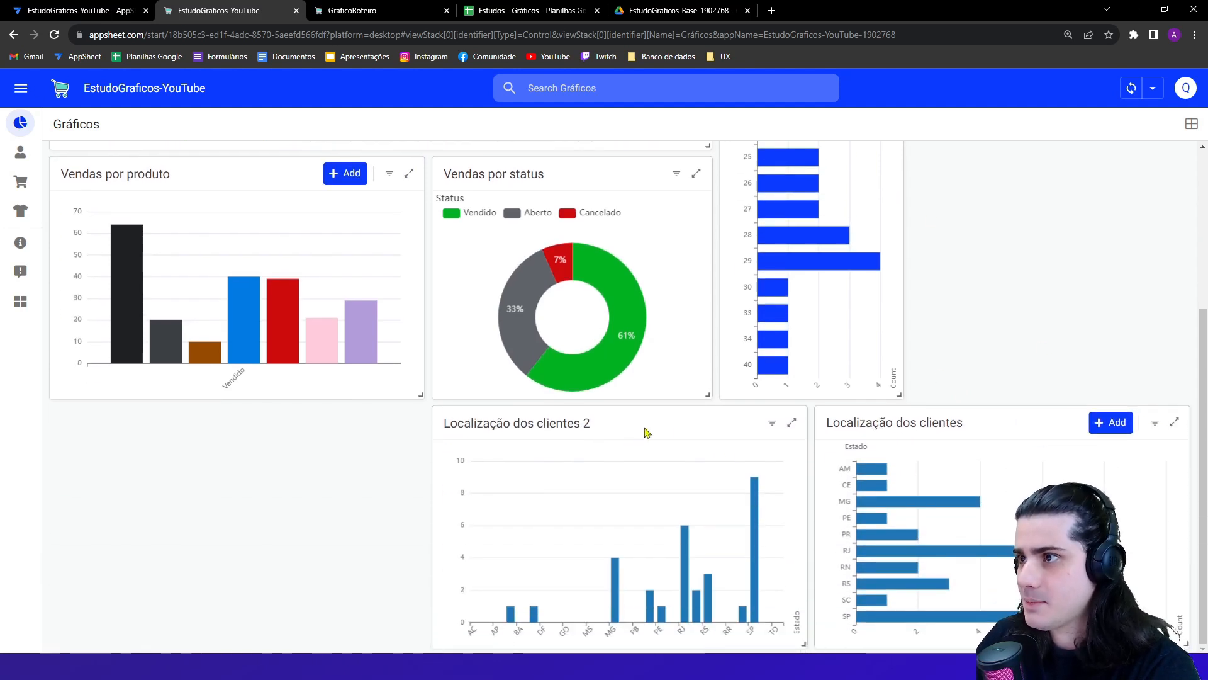
{"action": "left_click_drag", "start_coordinate": [981, 425], "coordinate": [956, 434]}
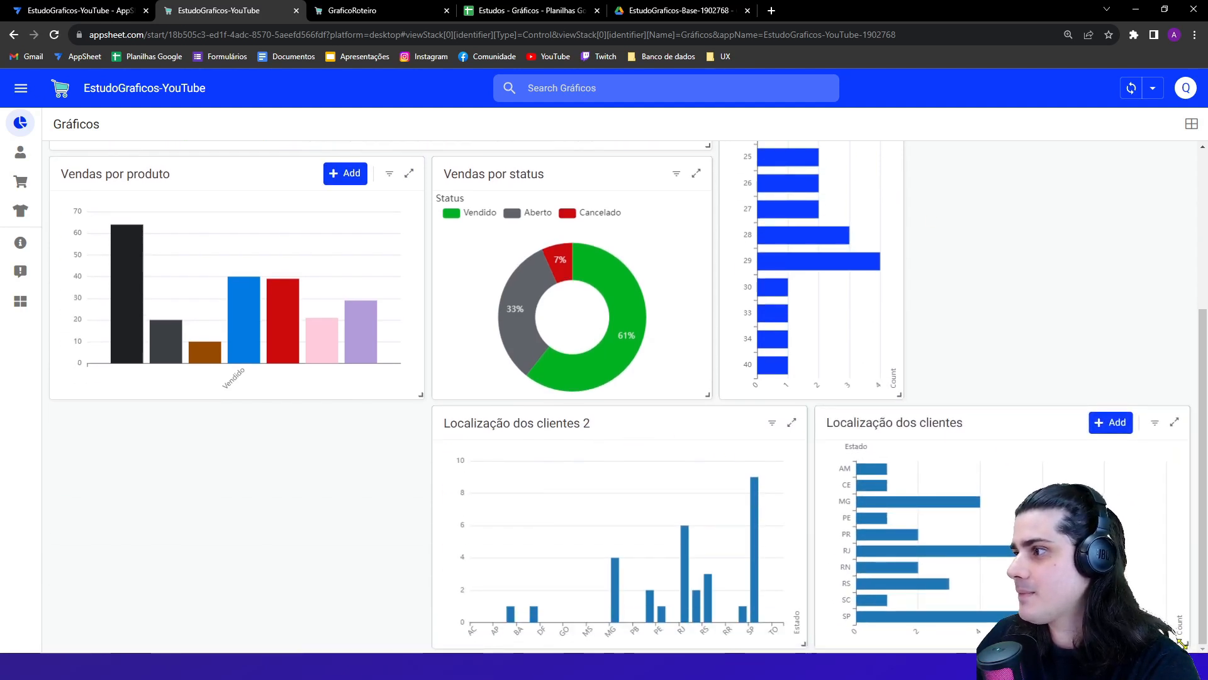
{"action": "left_click_drag", "start_coordinate": [1183, 643], "coordinate": [1076, 640]}
{"action": "left_click_drag", "start_coordinate": [938, 435], "coordinate": [1041, 283]}
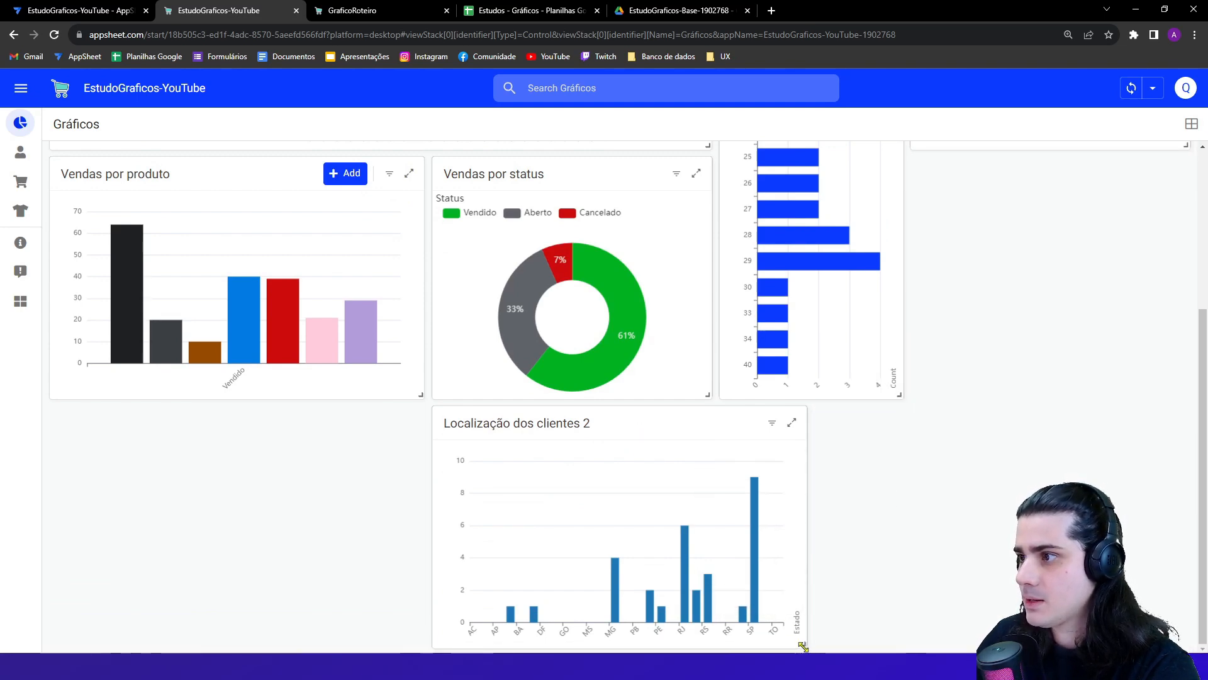
{"action": "left_click_drag", "start_coordinate": [636, 419], "coordinate": [1068, 431]}
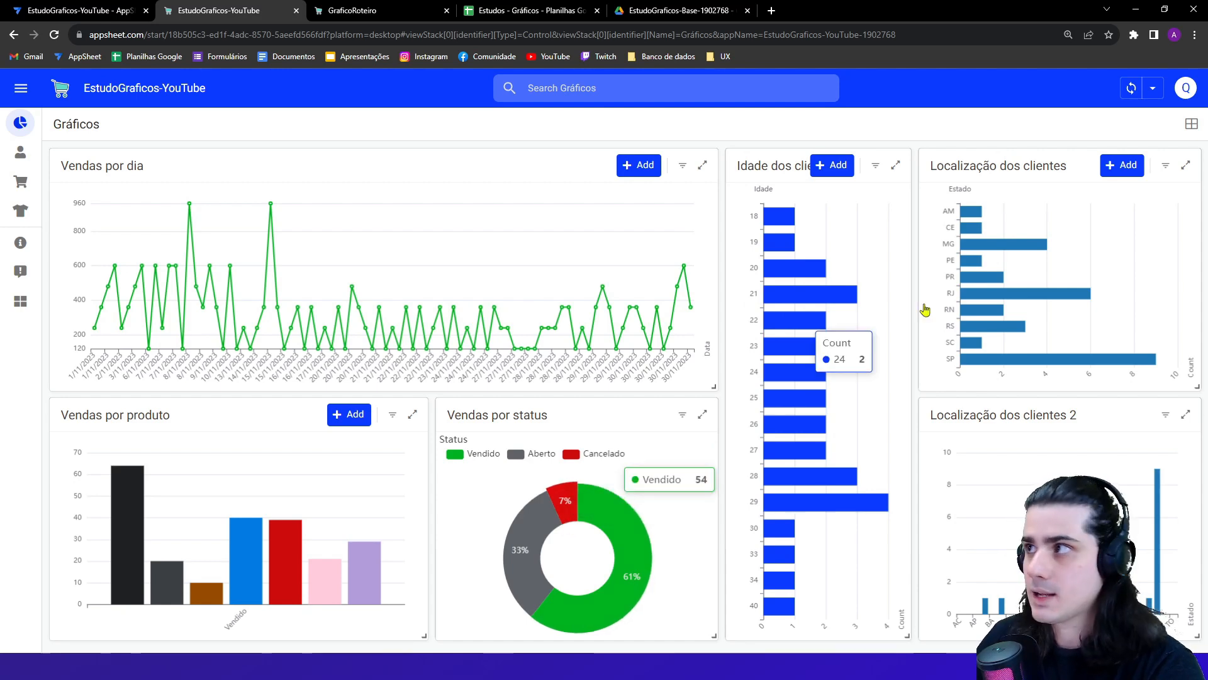
- Reset the Gráficos dashboard layout to its default, return to the app editor, and close the separate app tab
{"action": "left_click", "coordinate": [1192, 125]}
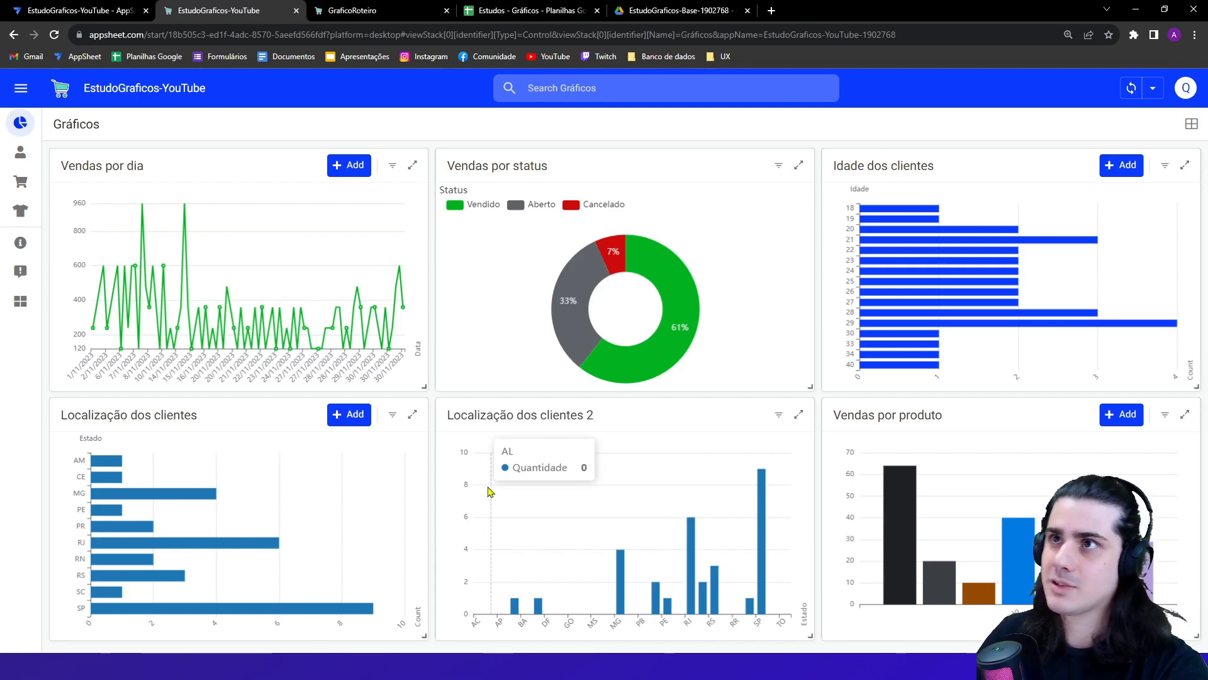
{"action": "left_click", "coordinate": [143, 9]}
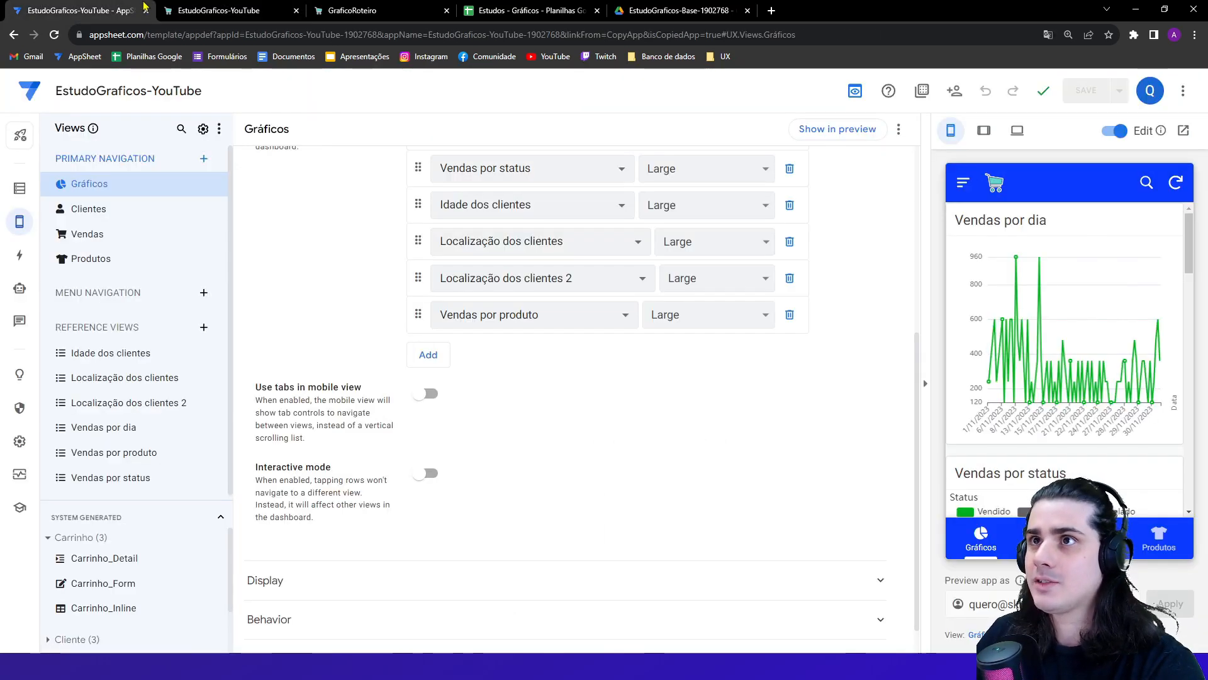
{"action": "left_click", "coordinate": [1039, 252]}
{"action": "left_click", "coordinate": [296, 10]}
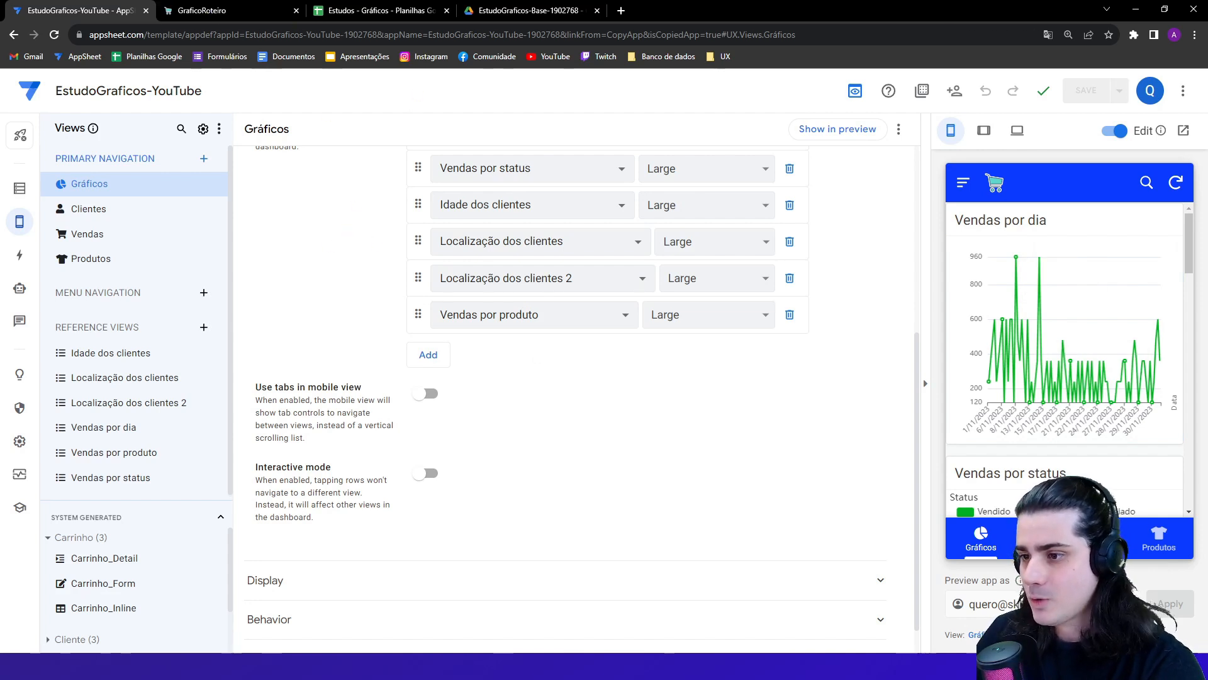
- Create a new view and set its position to next, so that it follows Gráficos in the primary navigation
{"action": "left_click_drag", "start_coordinate": [56, 158], "coordinate": [159, 163]}
{"action": "left_click", "coordinate": [161, 161]}
{"action": "left_click", "coordinate": [204, 158]}
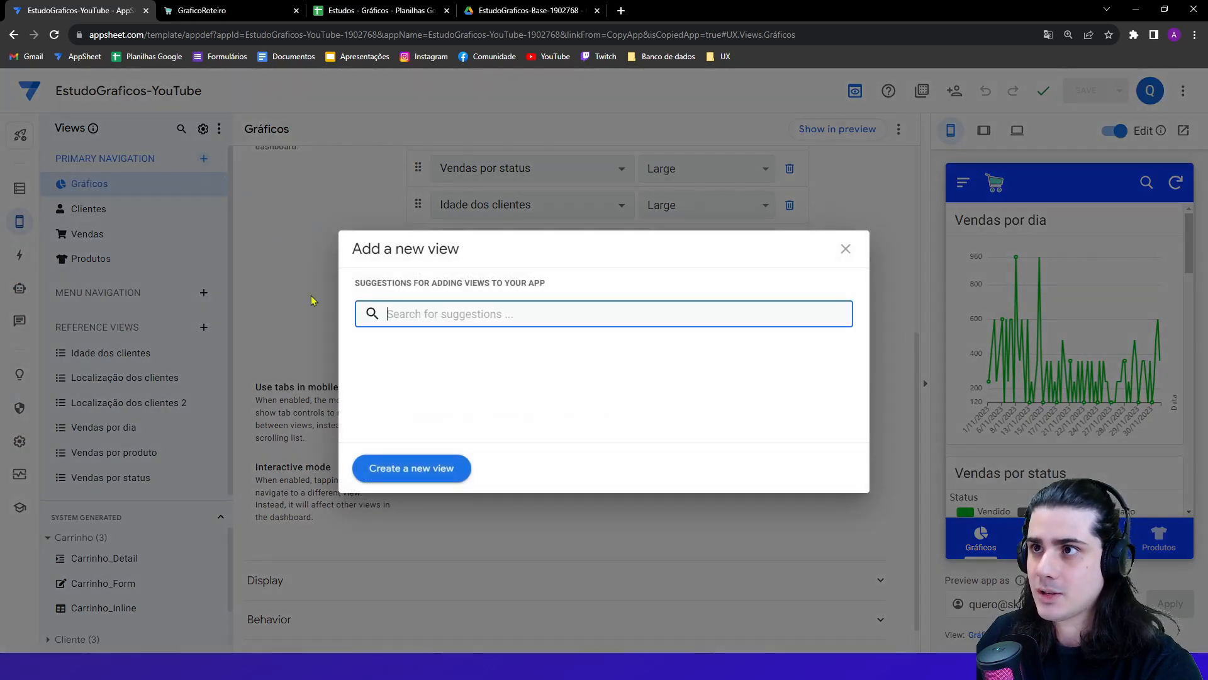
{"action": "left_click", "coordinate": [409, 470]}
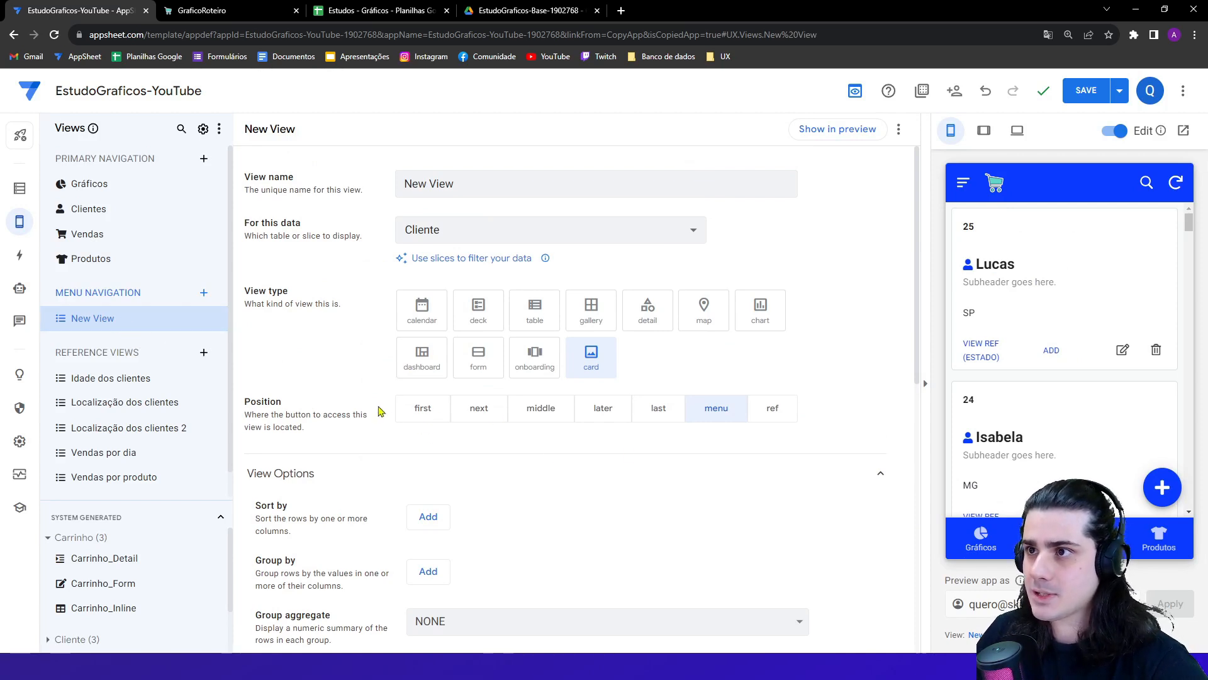
{"action": "left_click", "coordinate": [423, 408]}
{"action": "left_click", "coordinate": [480, 410]}
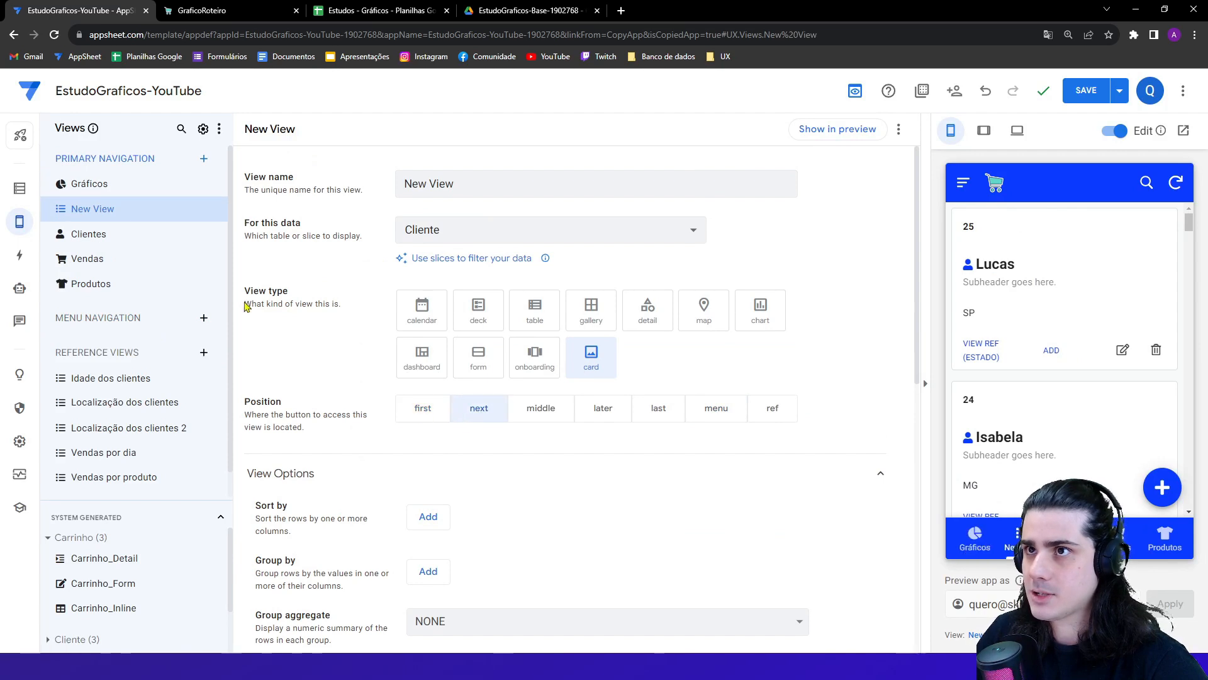
{"action": "left_click", "coordinate": [437, 348]}
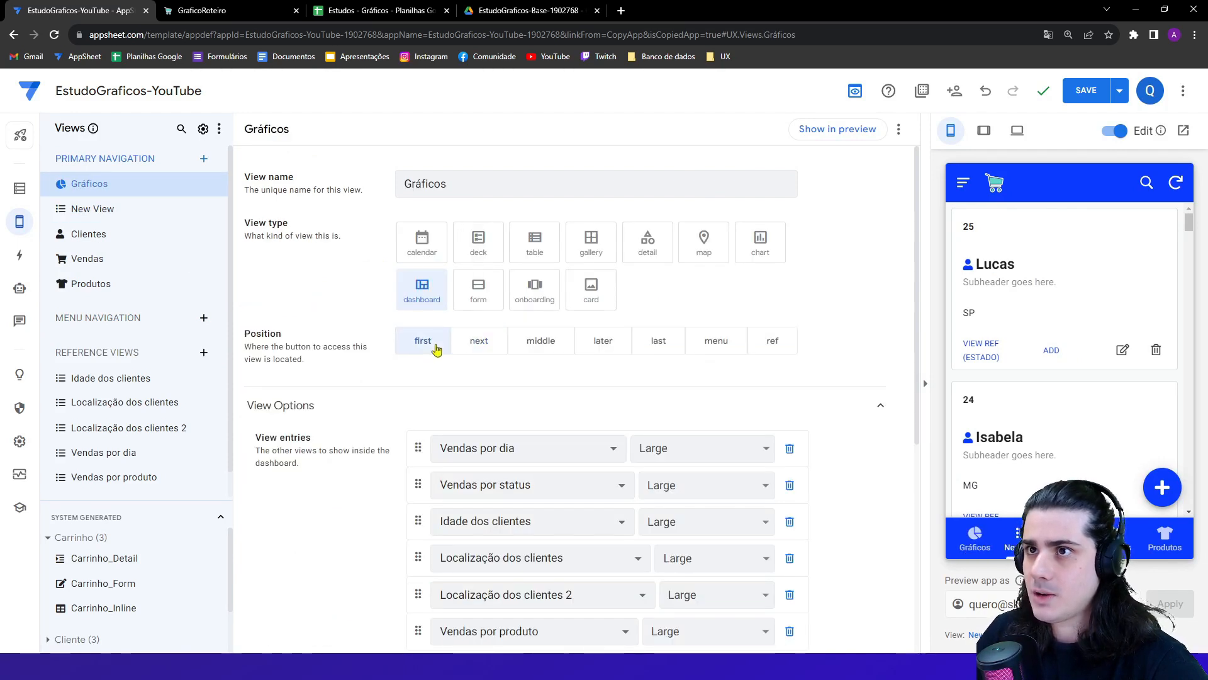
- Rename the new view as Interativo
{"action": "left_click", "coordinate": [112, 209]}
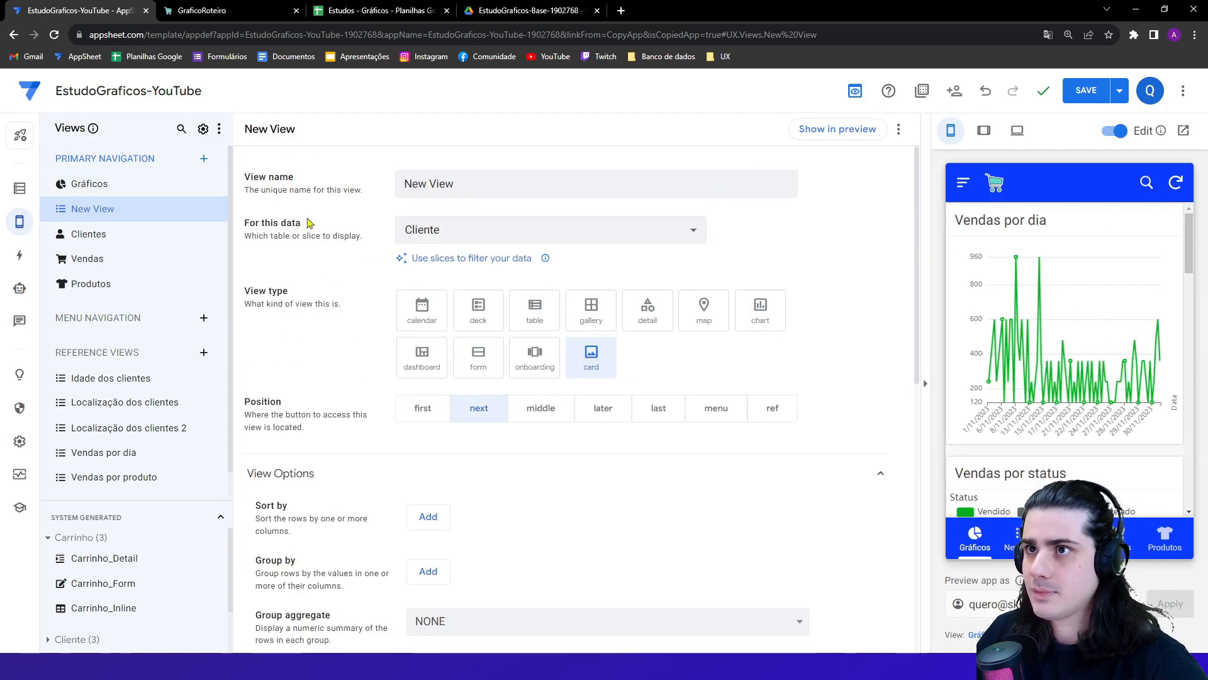
{"action": "left_click", "coordinate": [492, 188]}
{"action": "triple_click", "coordinate": [492, 187]}
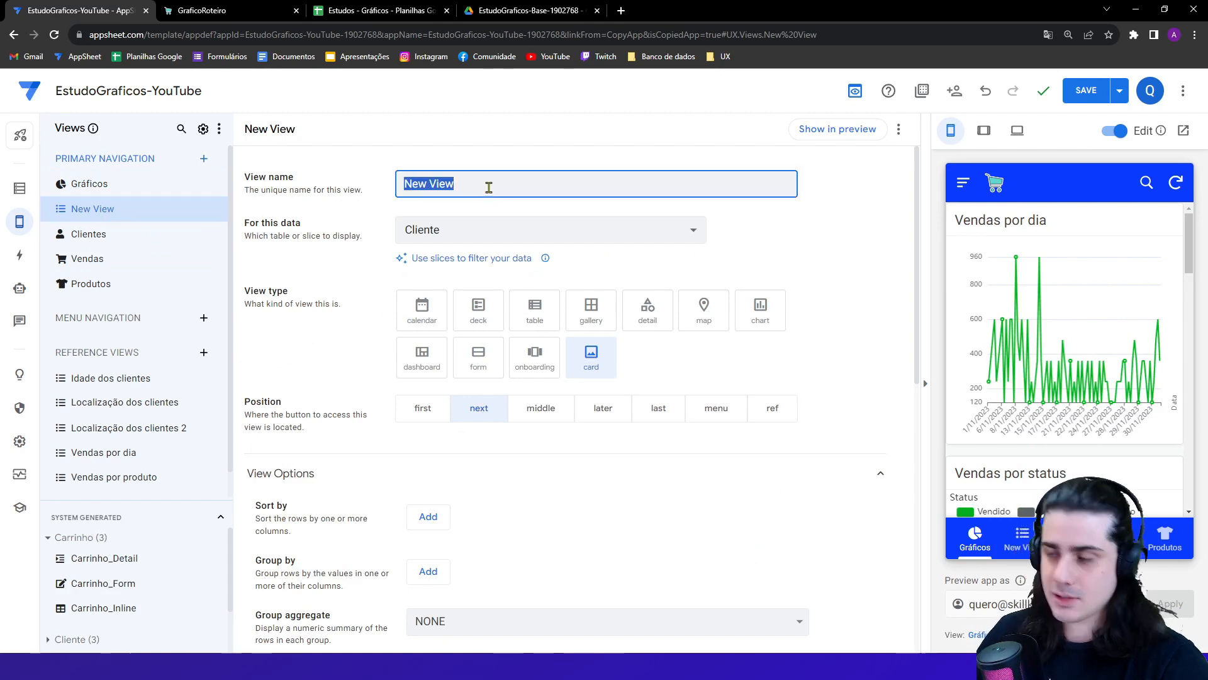
{"action": "key", "text": "Caps_Lock"}
{"action": "type", "text": "Dashboa"}
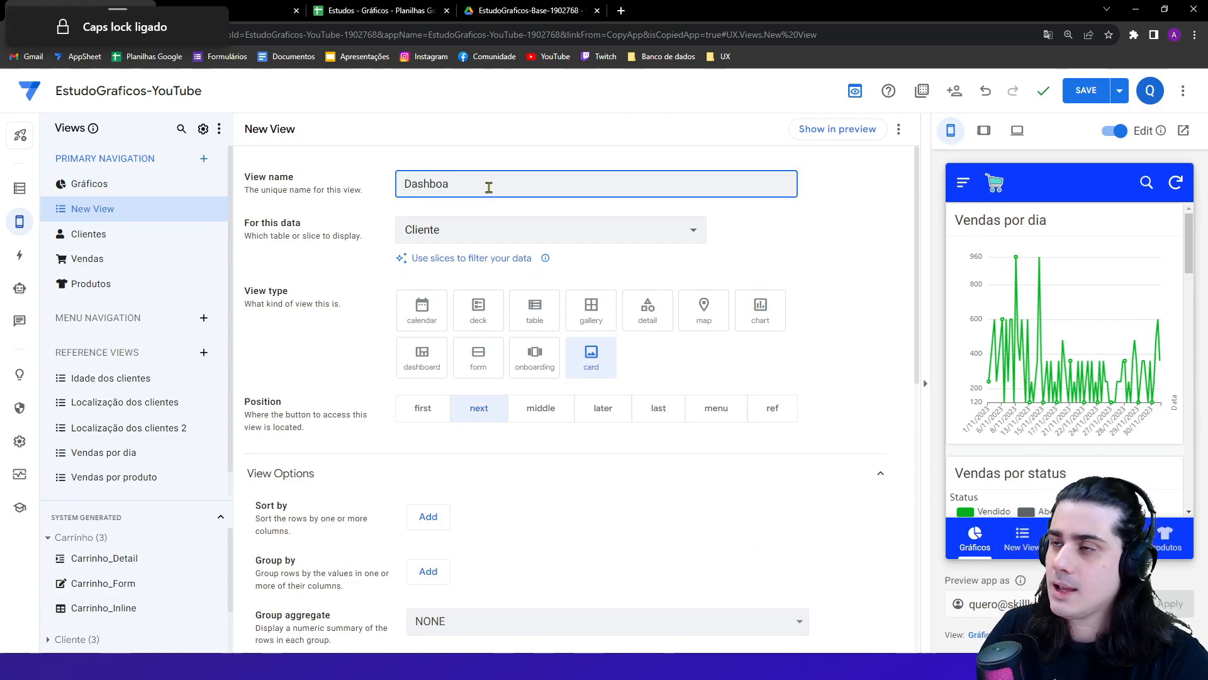
{"action": "triple_click", "coordinate": [489, 188]}
{"action": "type", "text": "Interativo"}
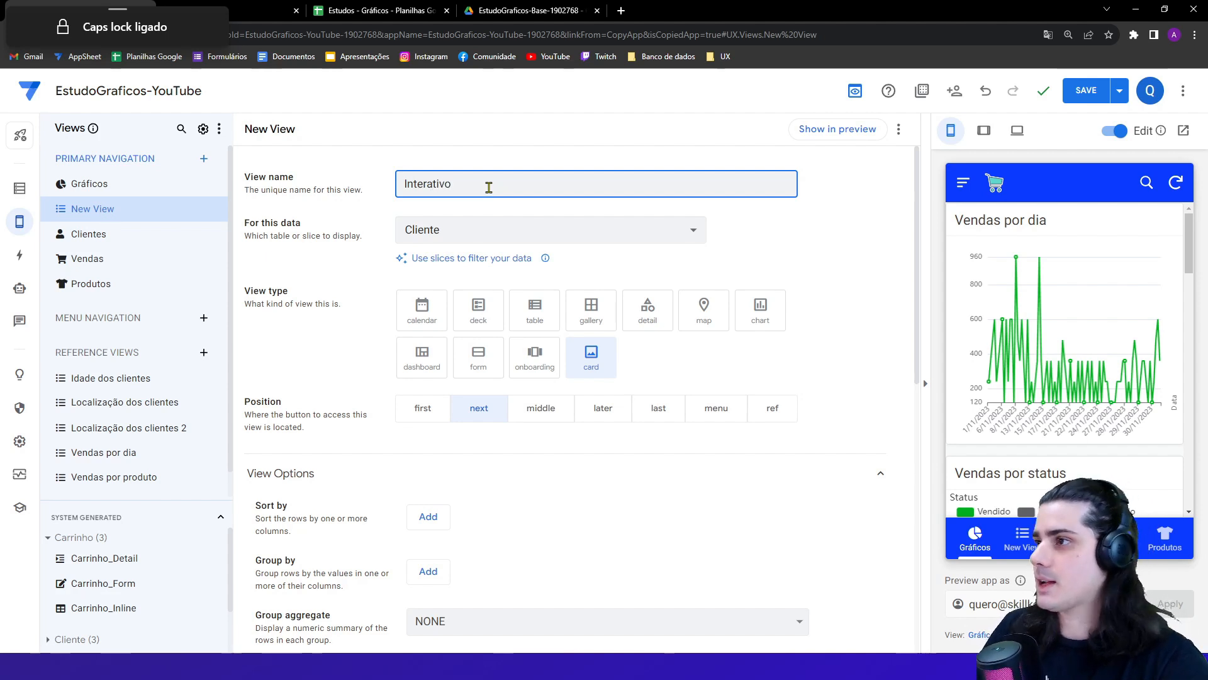
{"action": "left_click", "coordinate": [373, 214]}
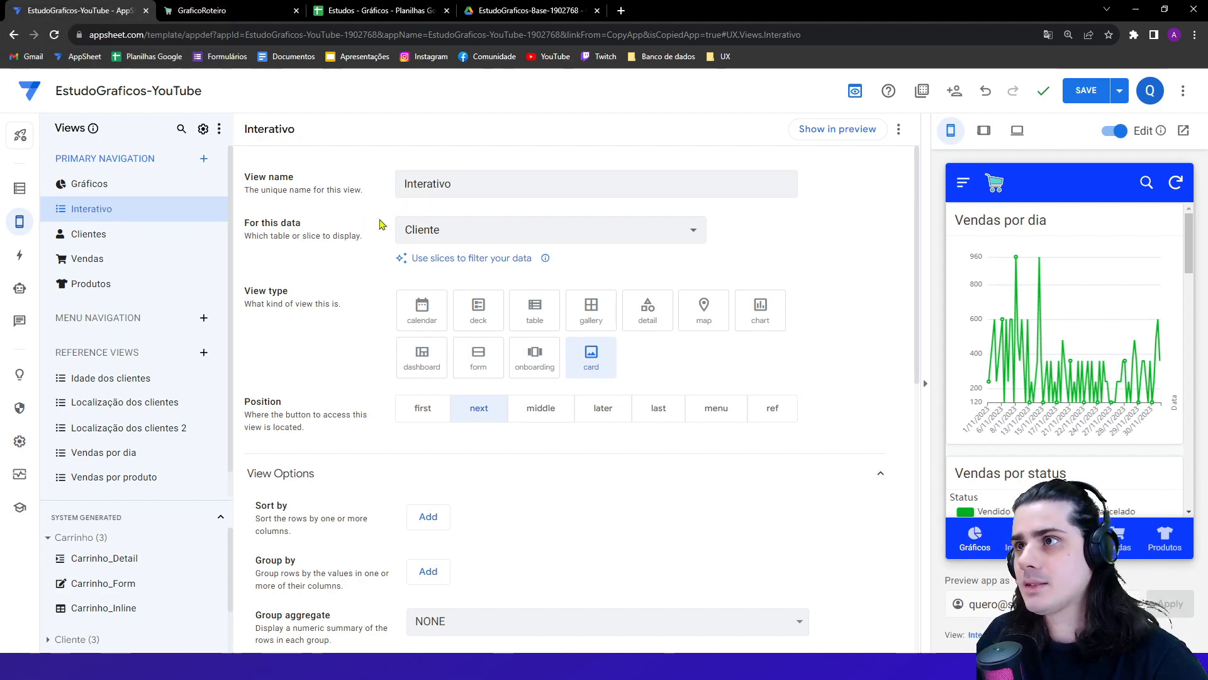
- Look through the settings of the existing Vendas and Produtos views, and set the Interativo view's type to dashboard
{"action": "left_click", "coordinate": [101, 241]}
{"action": "left_click", "coordinate": [108, 260]}
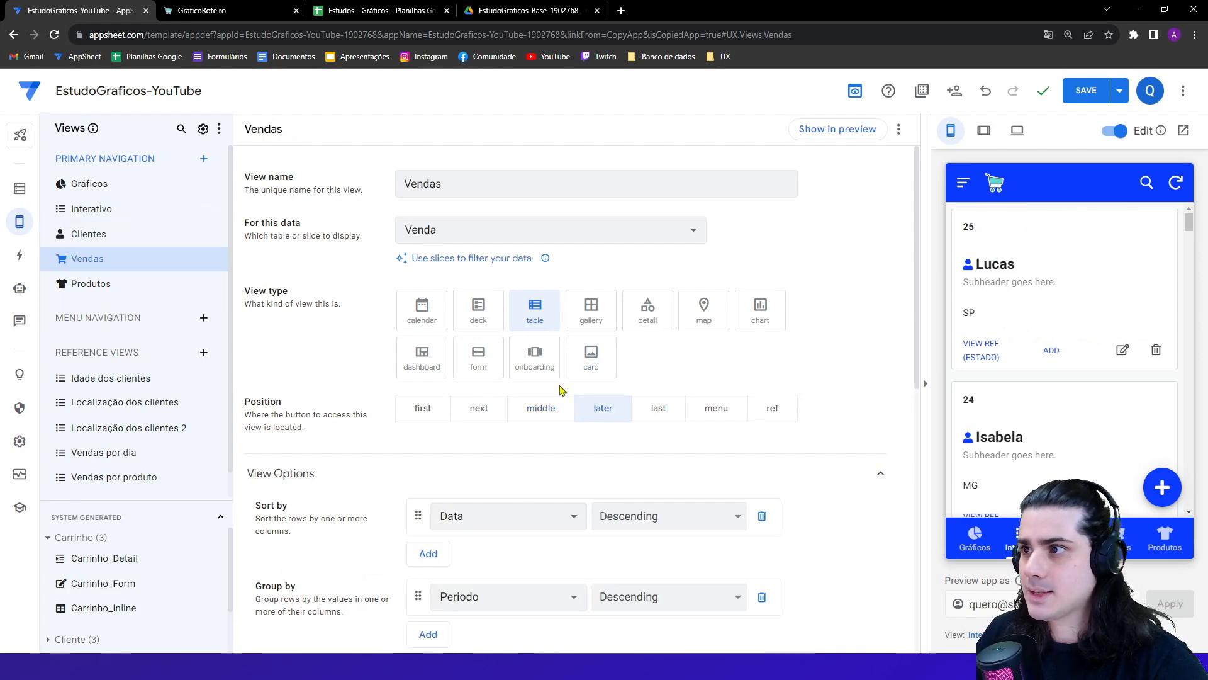
{"action": "left_click", "coordinate": [151, 278]}
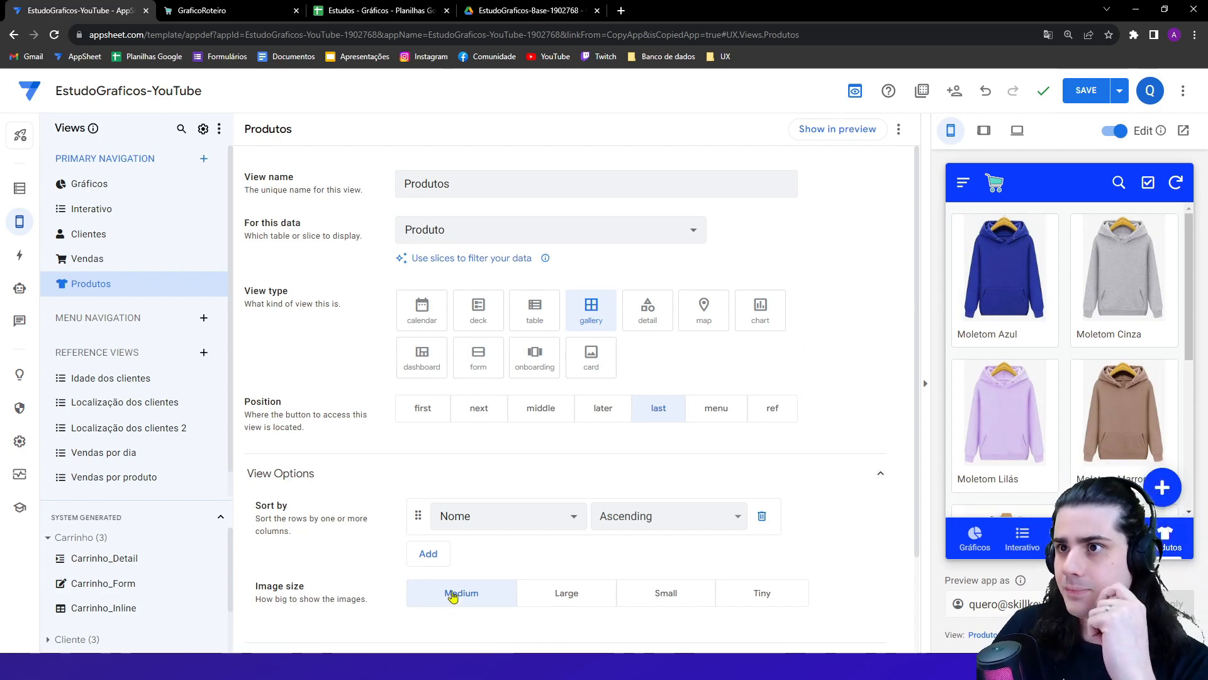
{"action": "left_click", "coordinate": [89, 208]}
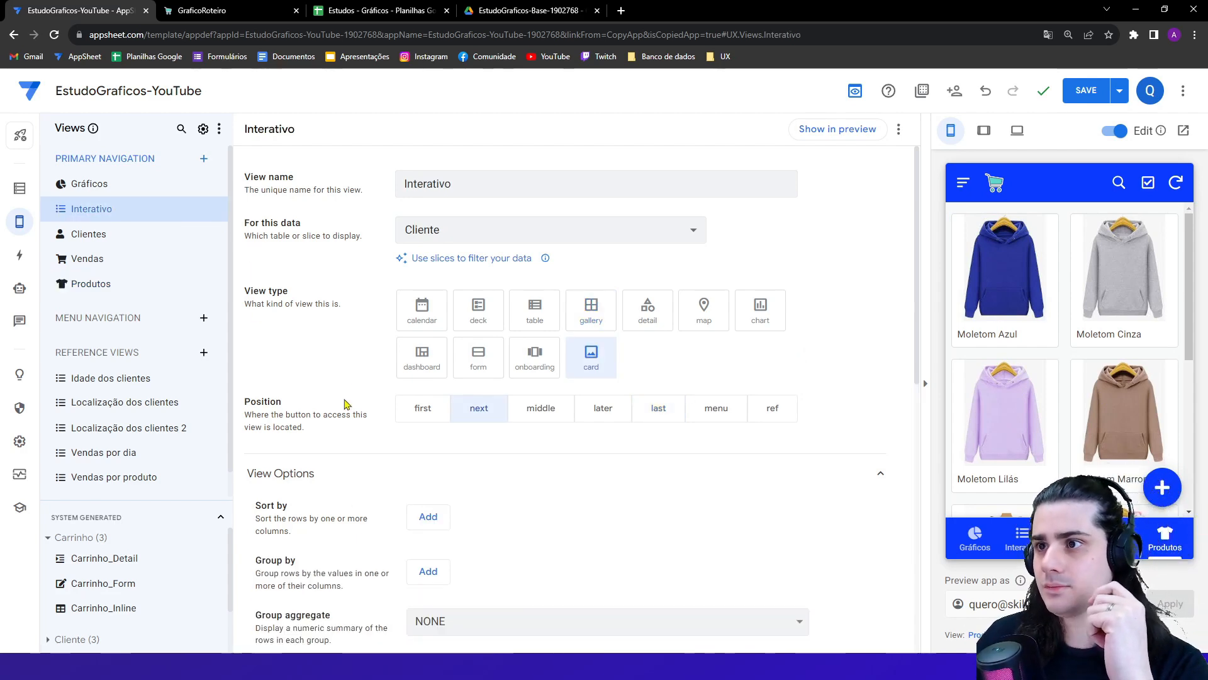
{"action": "scroll", "coordinate": [324, 474], "scroll_direction": "down", "scroll_amount": 8}
{"action": "scroll", "coordinate": [334, 464], "scroll_direction": "up", "scroll_amount": 7}
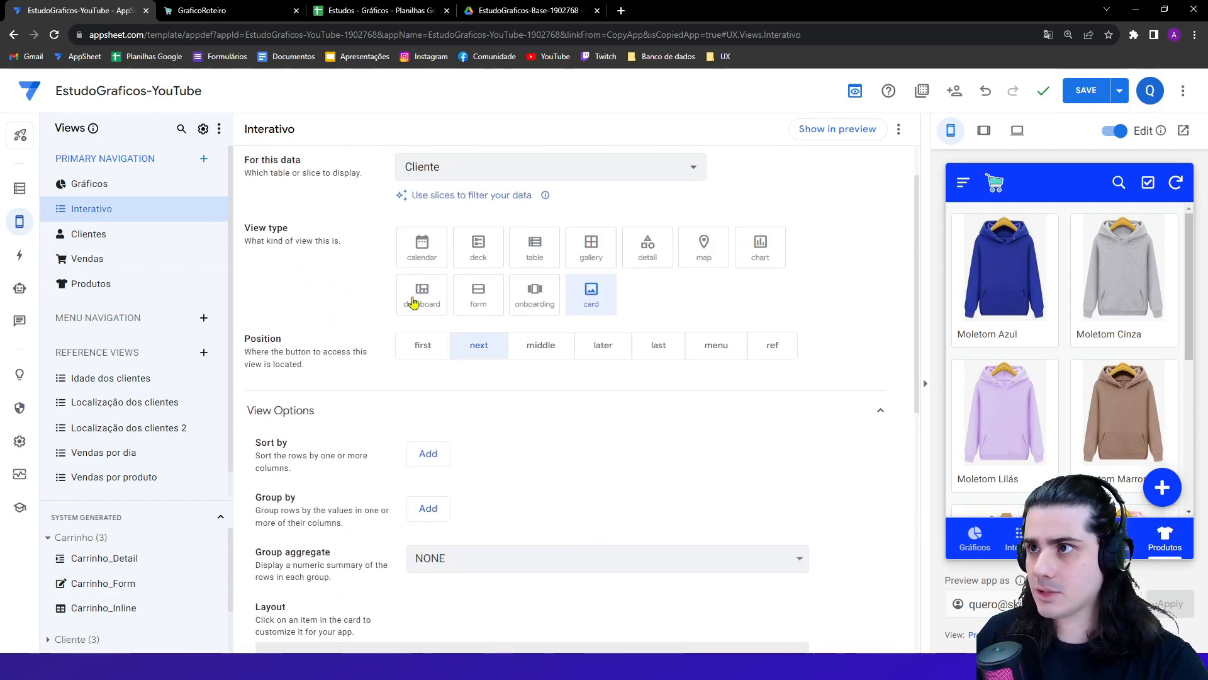
{"action": "left_click", "coordinate": [413, 303]}
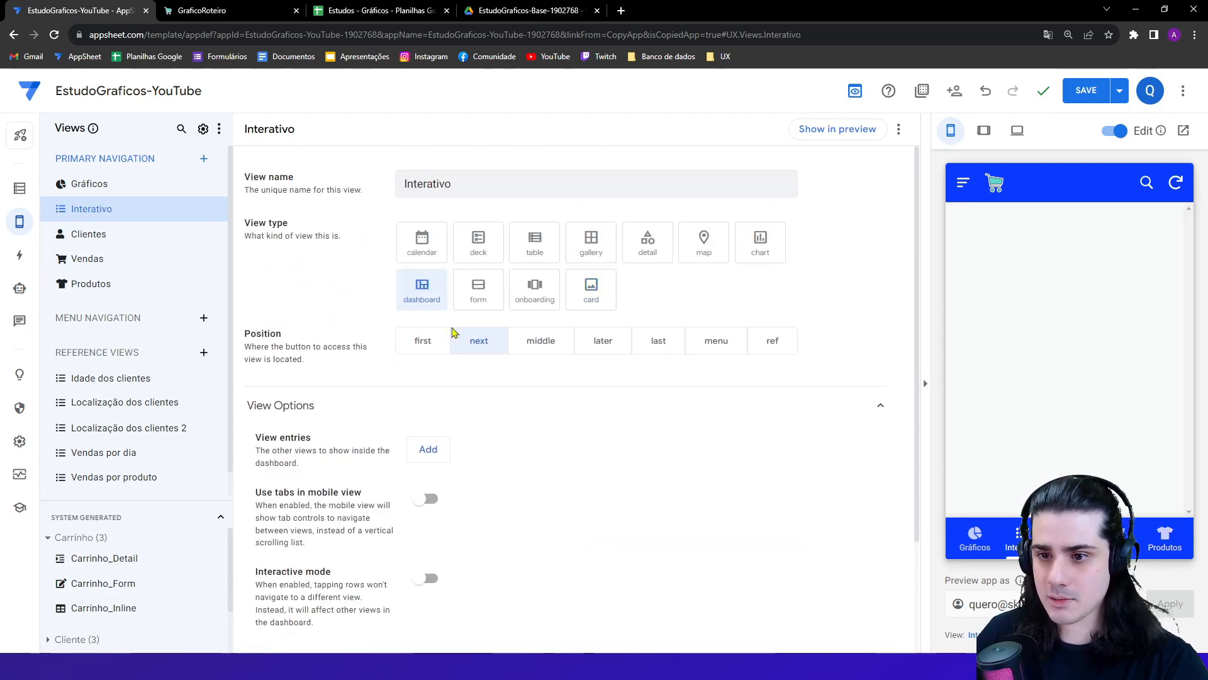
- Give the Interativo view the solid robot icon found by searching for "bot", and enable its interactive mode
{"action": "scroll", "coordinate": [411, 394], "scroll_direction": "down", "scroll_amount": 2}
{"action": "left_click", "coordinate": [340, 541]}
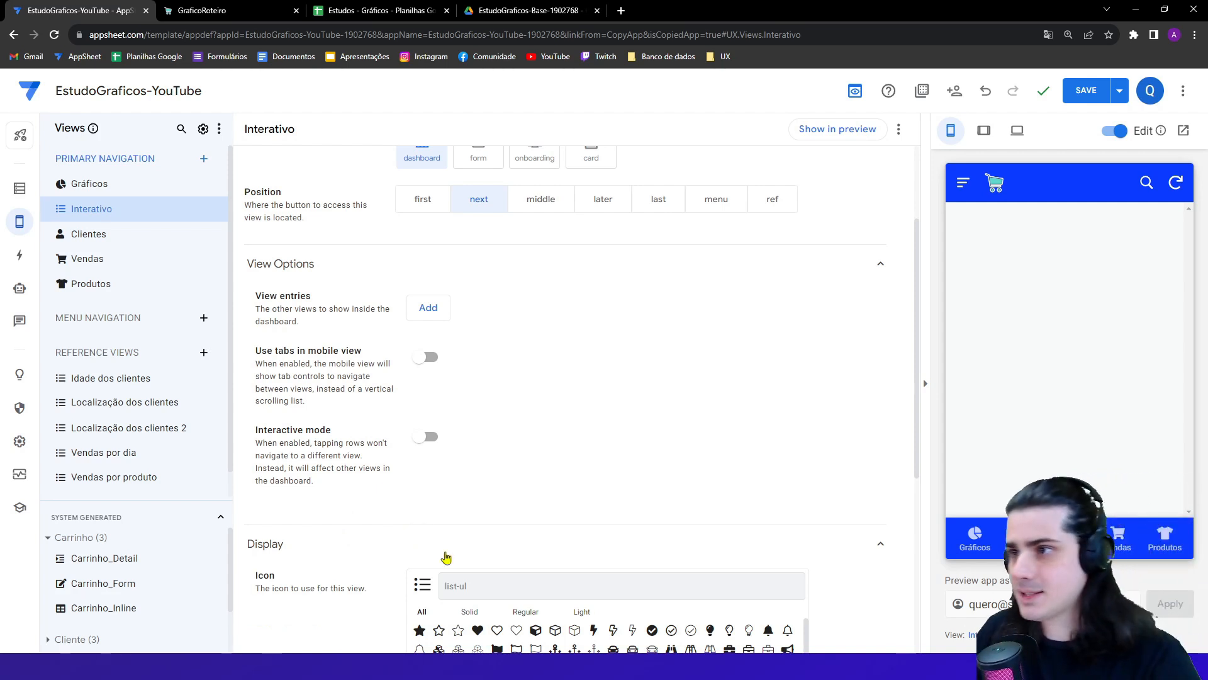
{"action": "left_click", "coordinate": [478, 578]}
{"action": "type", "text": "bot"}
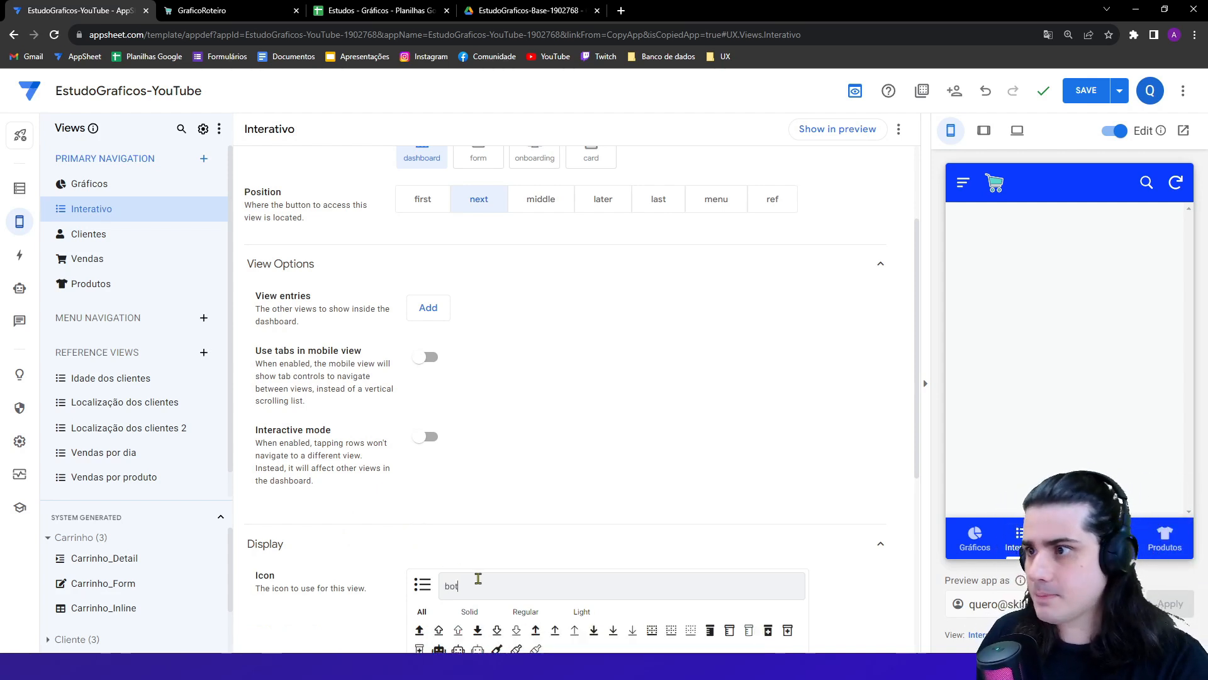
{"action": "scroll", "coordinate": [440, 527], "scroll_direction": "down", "scroll_amount": 2}
{"action": "left_click", "coordinate": [438, 525]}
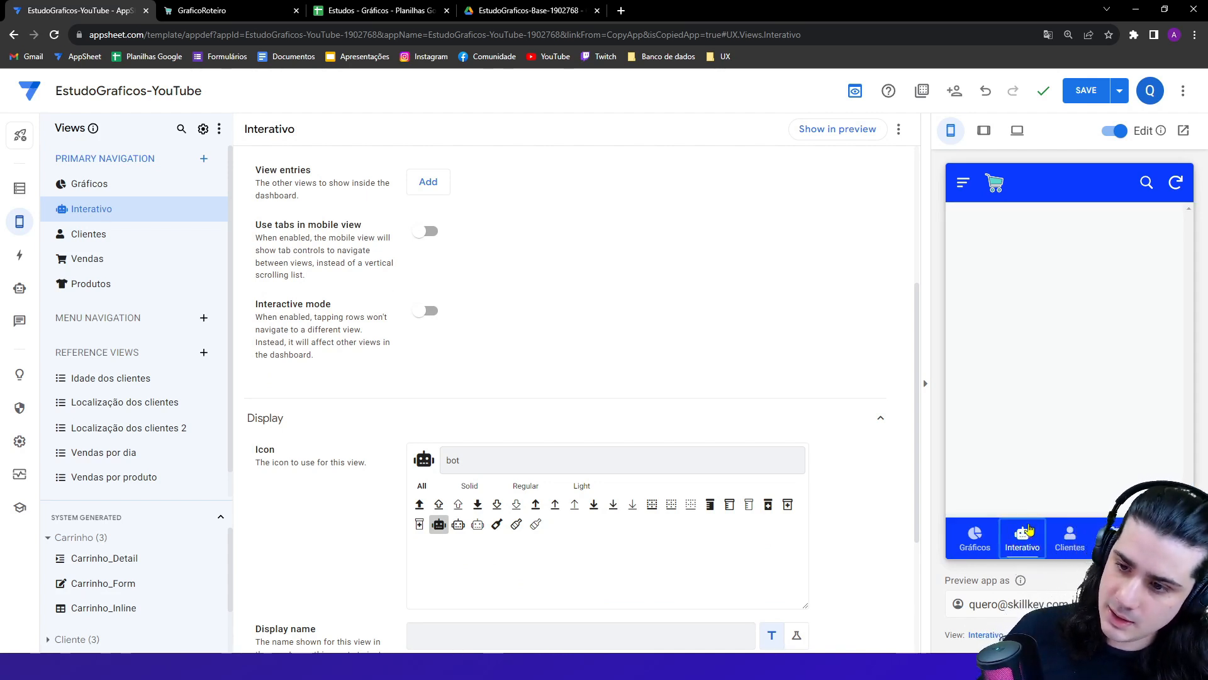
{"action": "scroll", "coordinate": [582, 356], "scroll_direction": "up", "scroll_amount": 3}
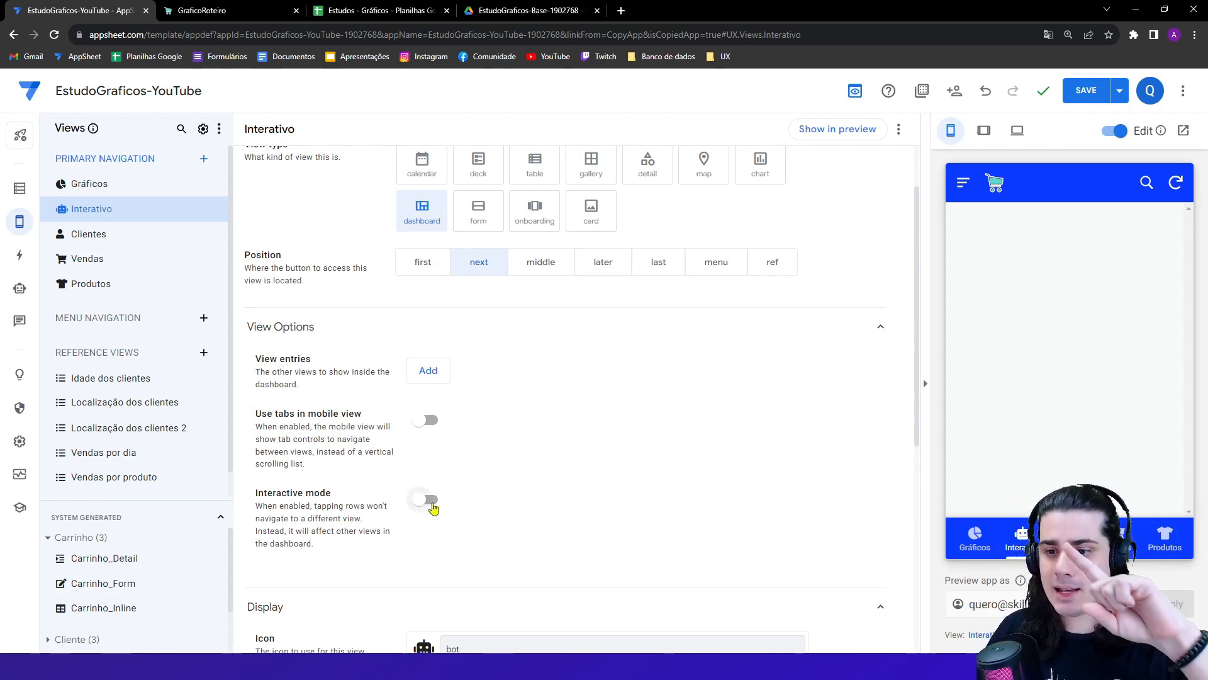
{"action": "left_click", "coordinate": [432, 503]}
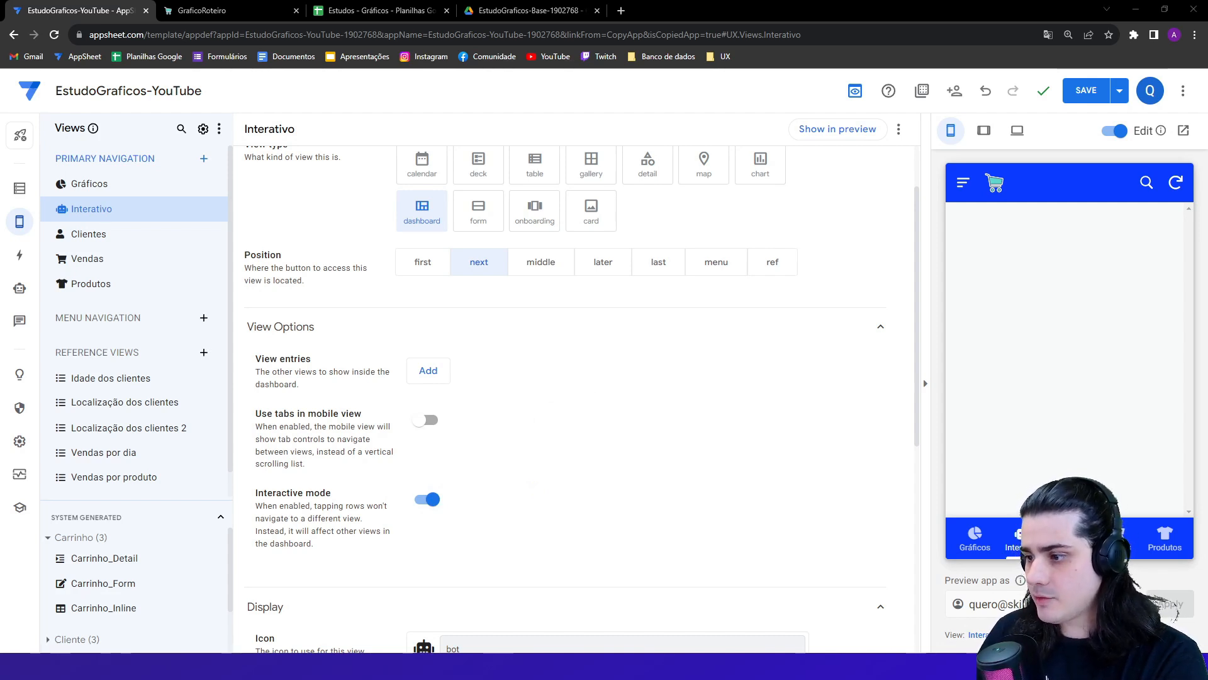
- Add the Vendas and Clientes views as large entries of the Interativo dashboard and save the app
{"action": "left_click", "coordinate": [442, 376]}
{"action": "left_click", "coordinate": [447, 375]}
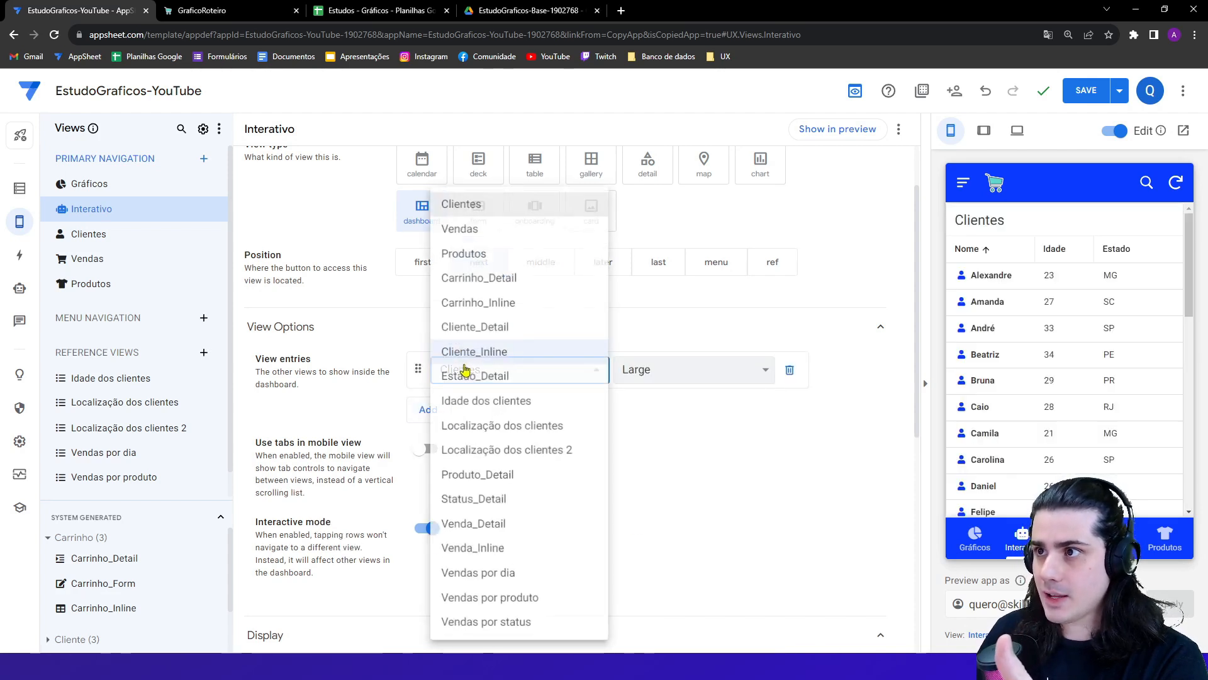
{"action": "left_click", "coordinate": [469, 228]}
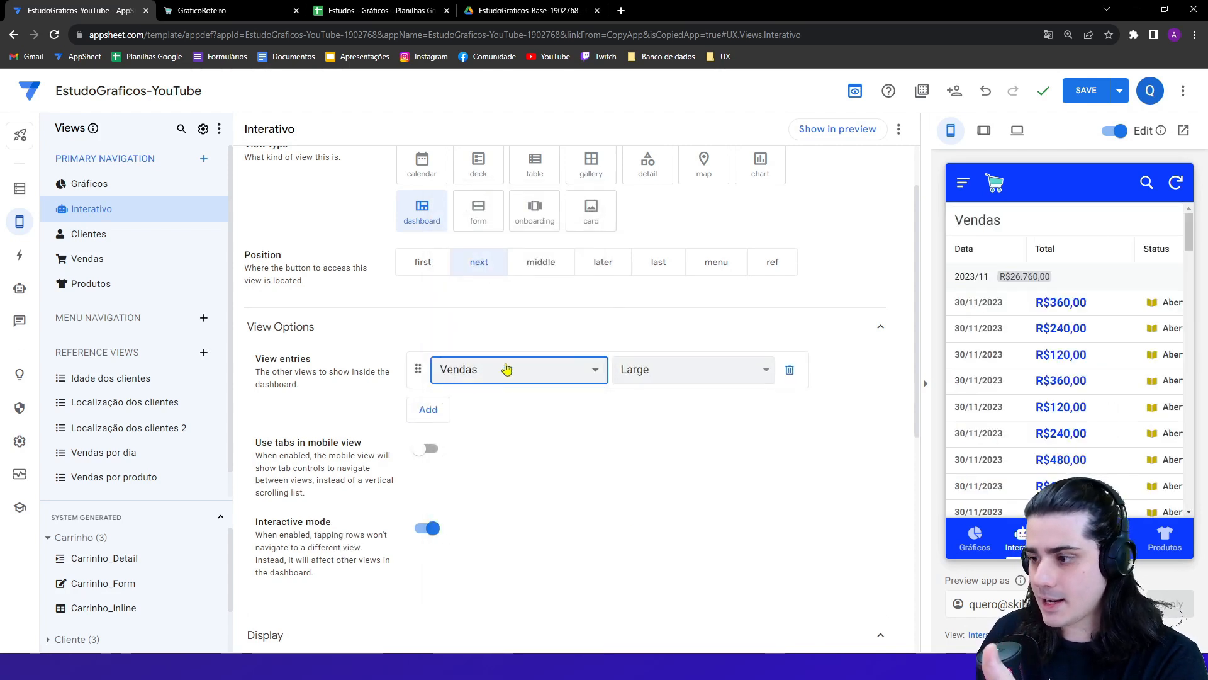
{"action": "left_click", "coordinate": [442, 416]}
{"action": "left_click", "coordinate": [451, 418]}
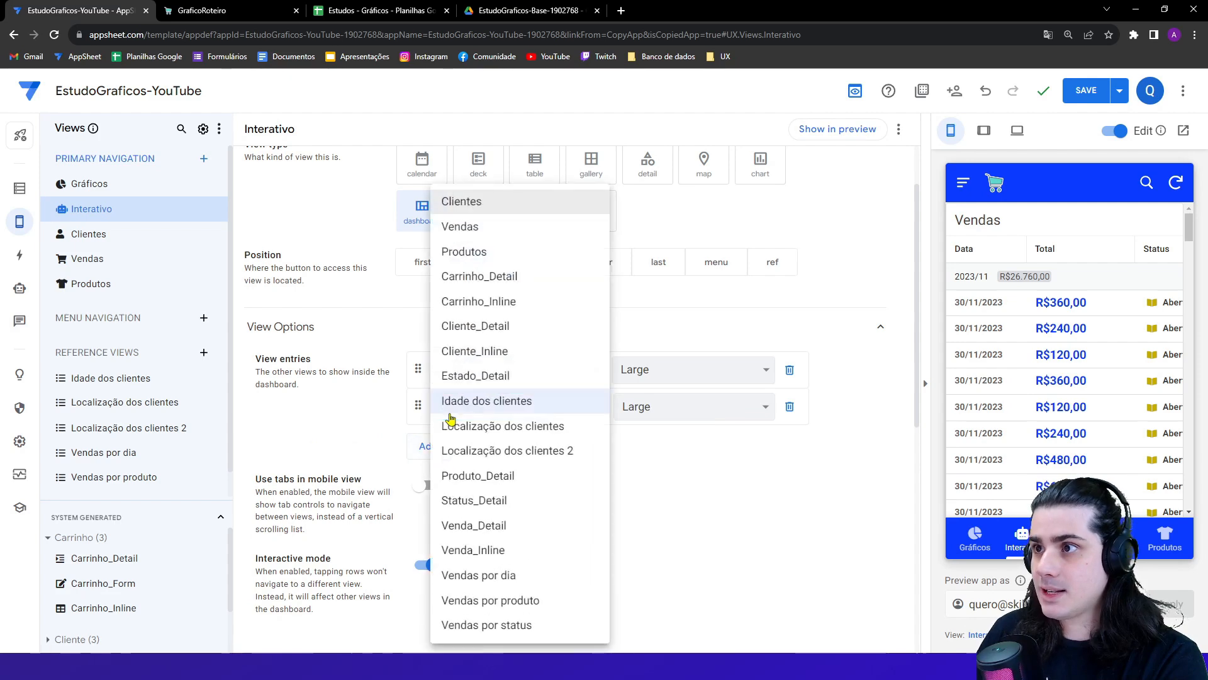
{"action": "left_click", "coordinate": [769, 493]}
{"action": "left_click", "coordinate": [984, 131]}
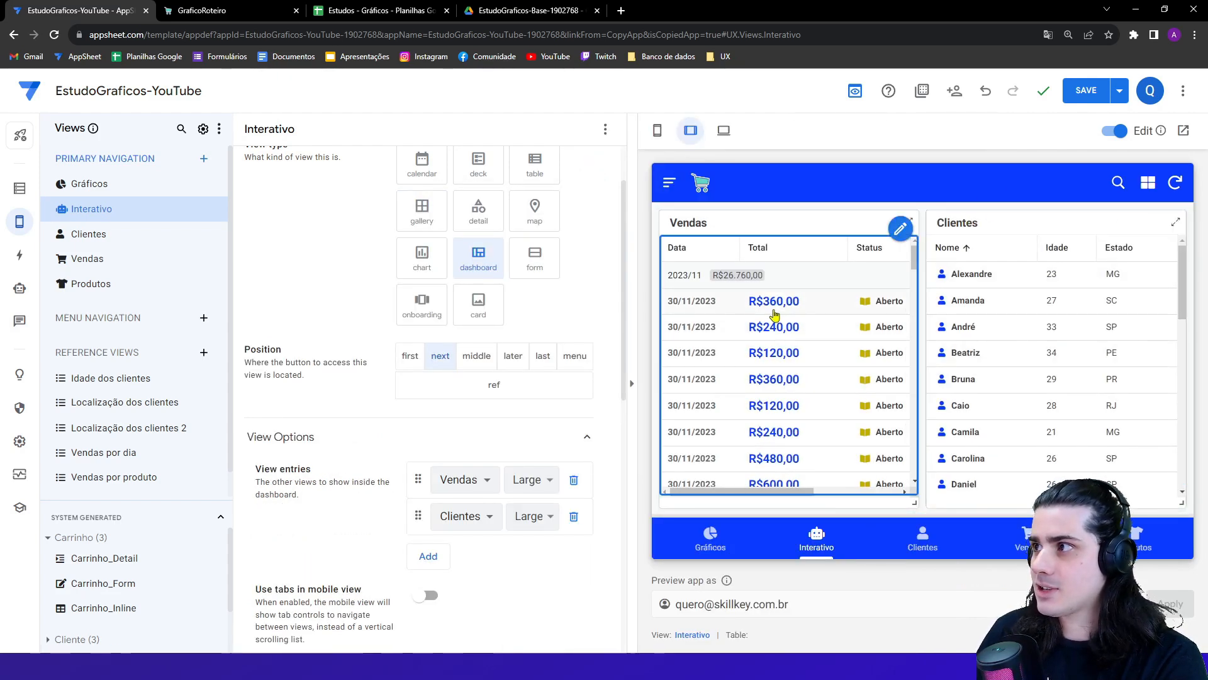
{"action": "left_click", "coordinate": [1086, 91]}
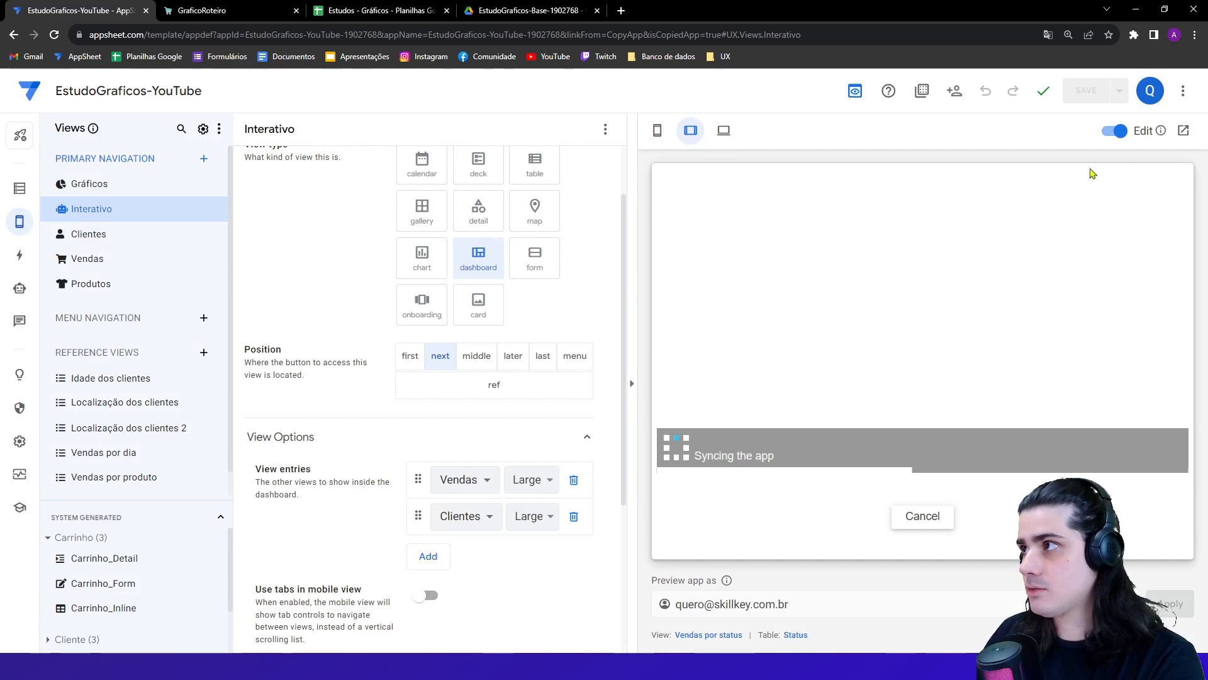
- Open the running app in its own browser tab and show its Interativo view
{"action": "left_click", "coordinate": [1184, 131]}
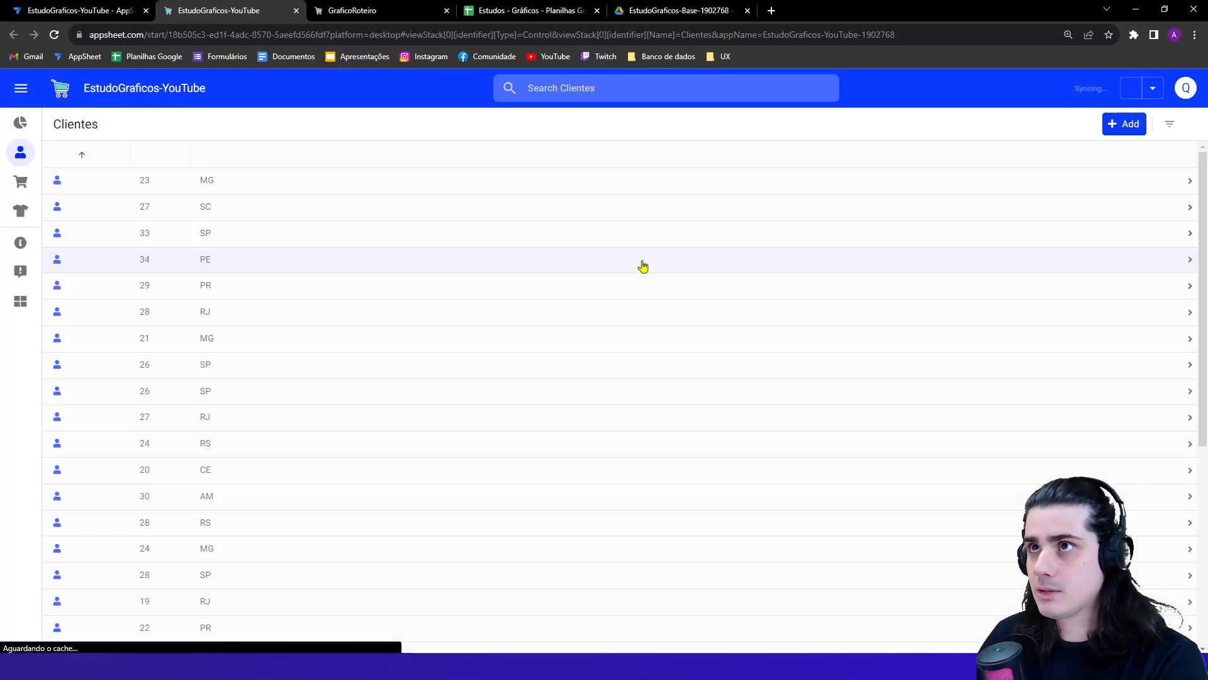
{"action": "left_click", "coordinate": [68, 10]}
{"action": "left_click", "coordinate": [218, 10]}
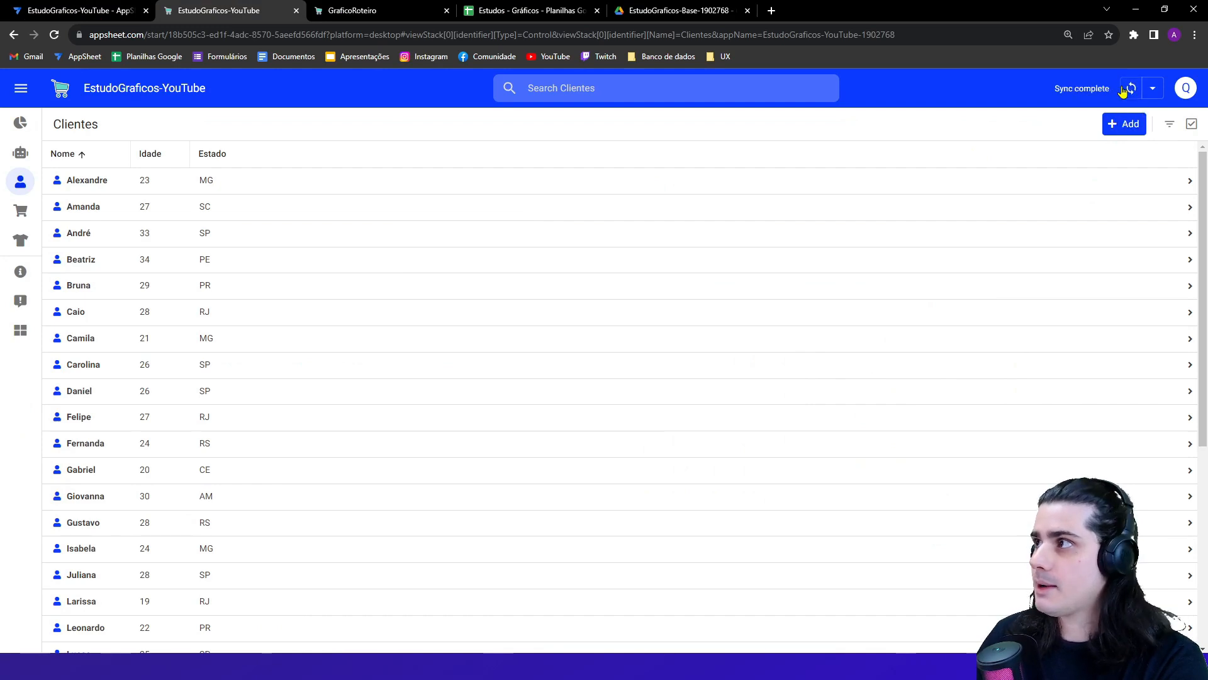
{"action": "left_click", "coordinate": [20, 153]}
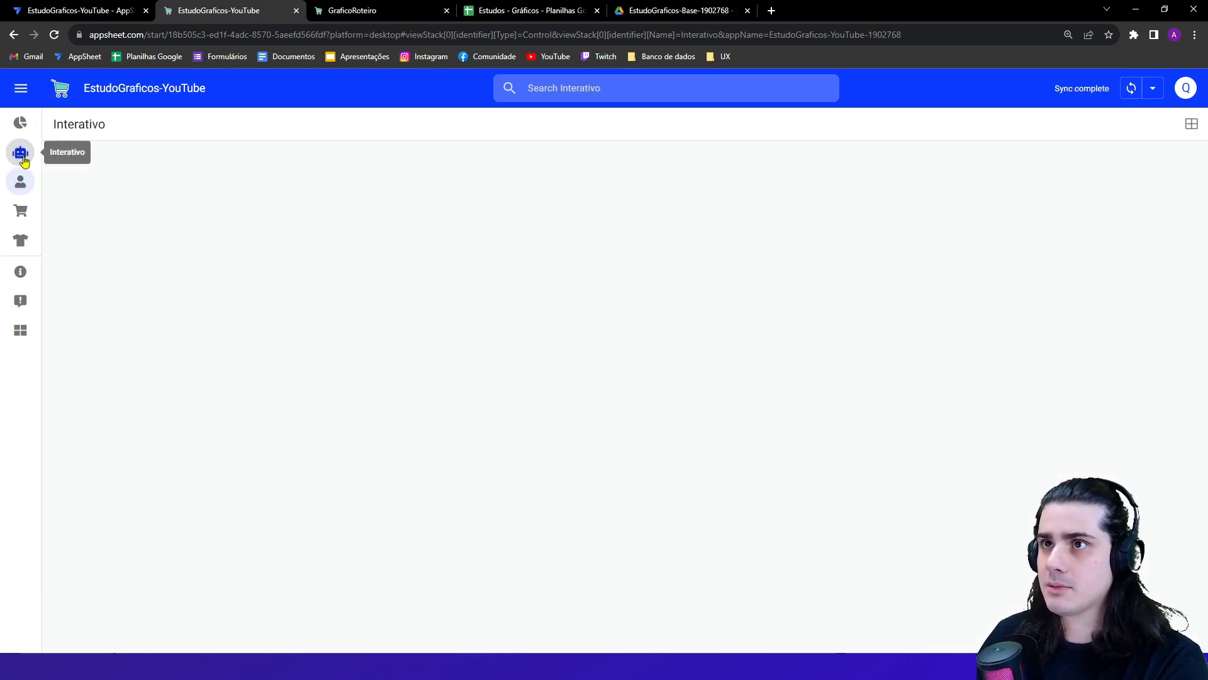
- Test the dashboard's interactive mode by selecting a sale in Vendas and different customers in Clientes
{"action": "left_click", "coordinate": [422, 259]}
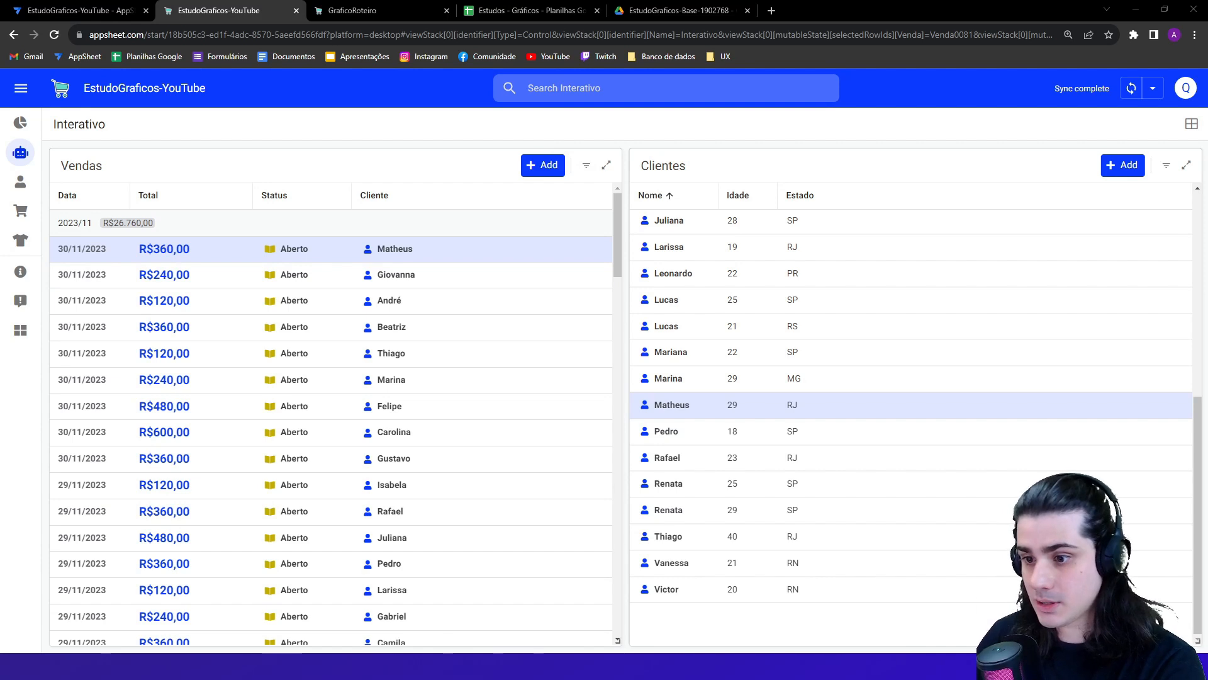
{"action": "left_click", "coordinate": [699, 434]}
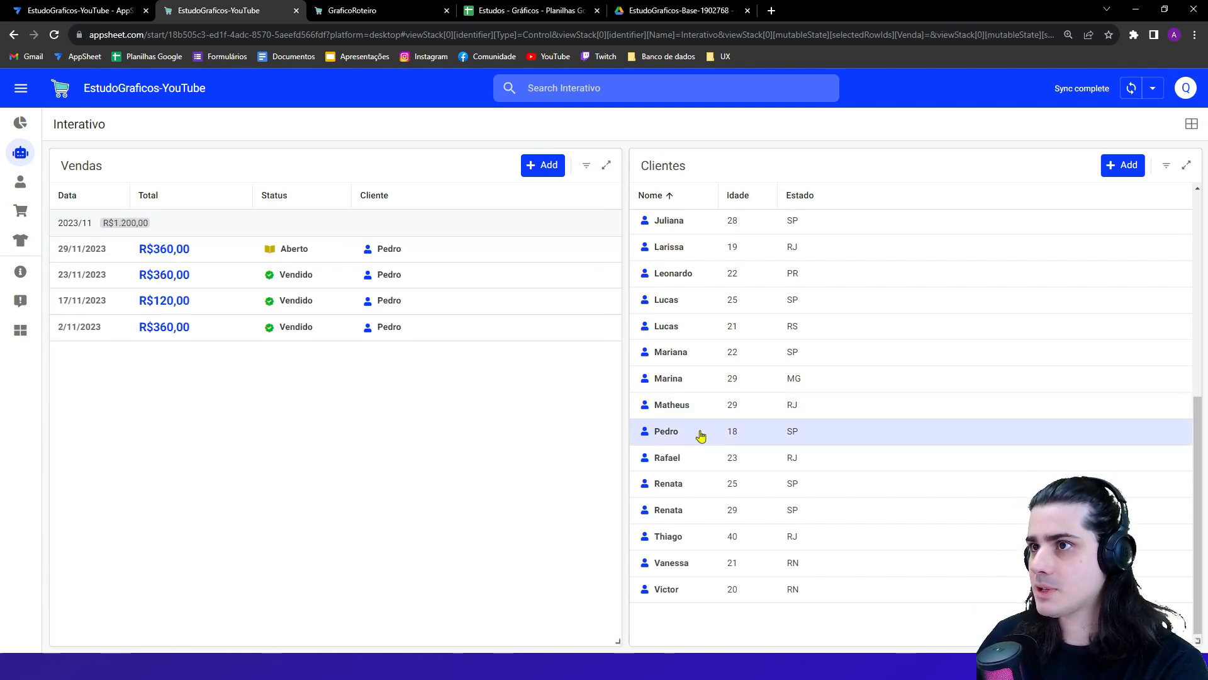
{"action": "left_click", "coordinate": [689, 464]}
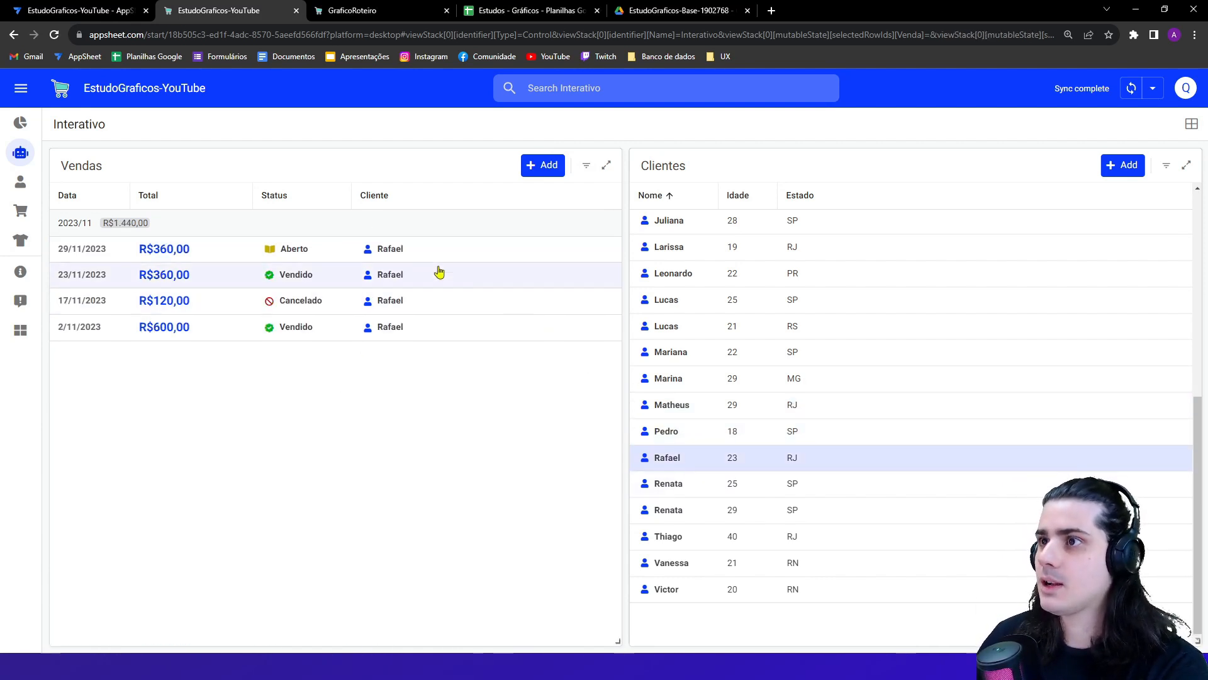
{"action": "scroll", "coordinate": [701, 484], "scroll_direction": "up", "scroll_amount": 6}
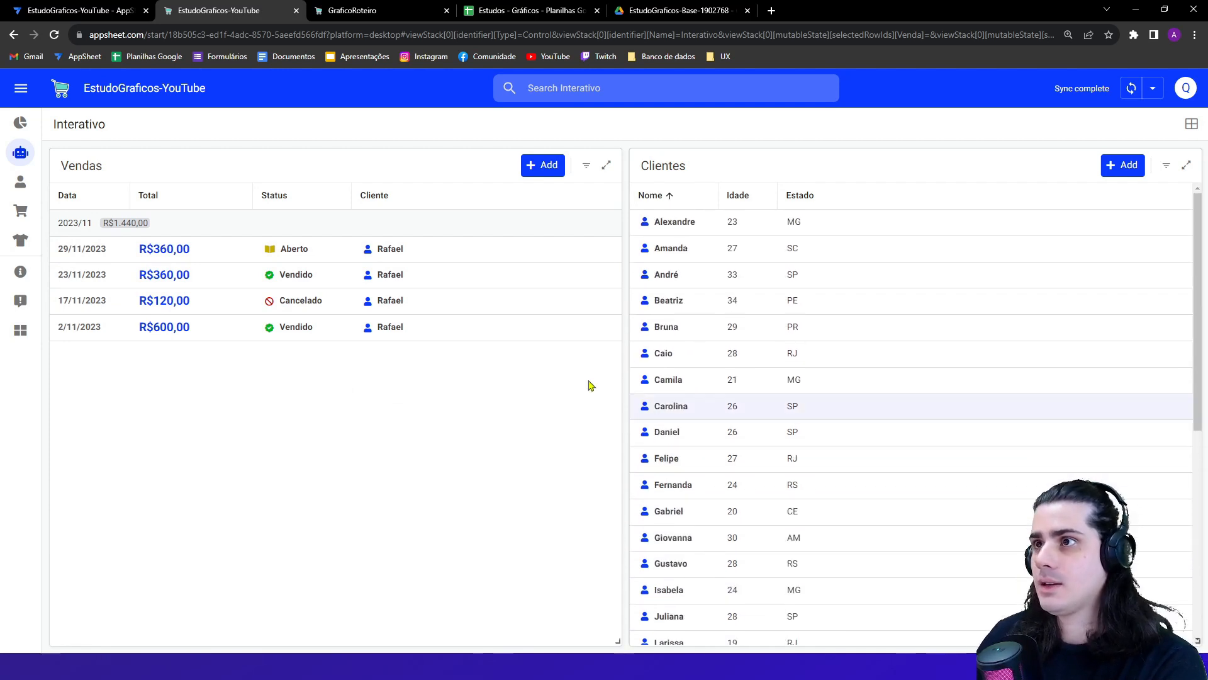
{"action": "scroll", "coordinate": [698, 452], "scroll_direction": "down", "scroll_amount": 6}
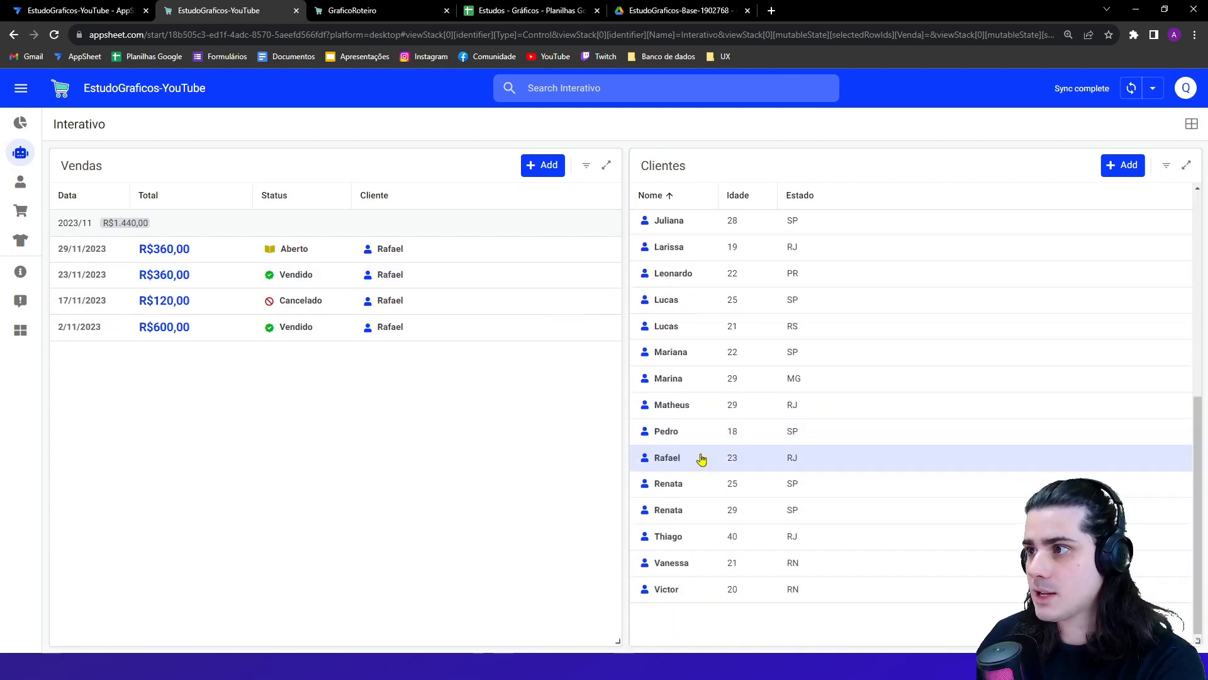
{"action": "left_click", "coordinate": [701, 461]}
- Back in the app editor with the mobile preview, create a new reference view and name it Estados
{"action": "left_click", "coordinate": [82, 11]}
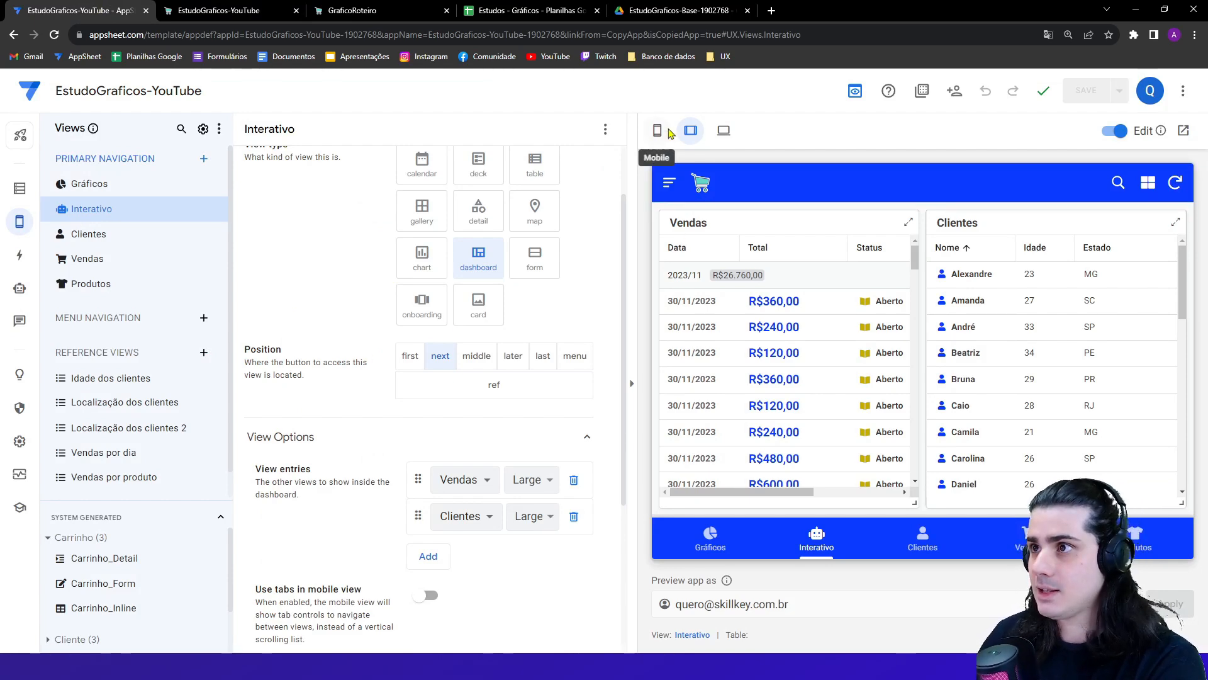
{"action": "left_click", "coordinate": [659, 131]}
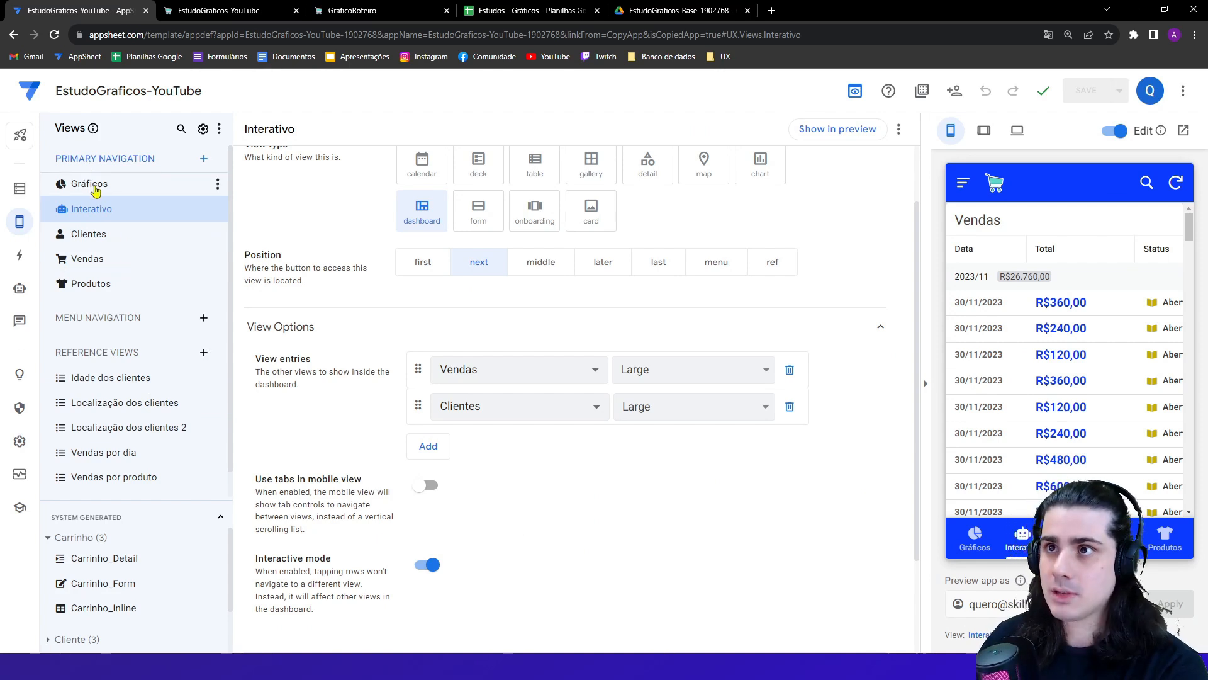
{"action": "scroll", "coordinate": [94, 283], "scroll_direction": "down", "scroll_amount": 1}
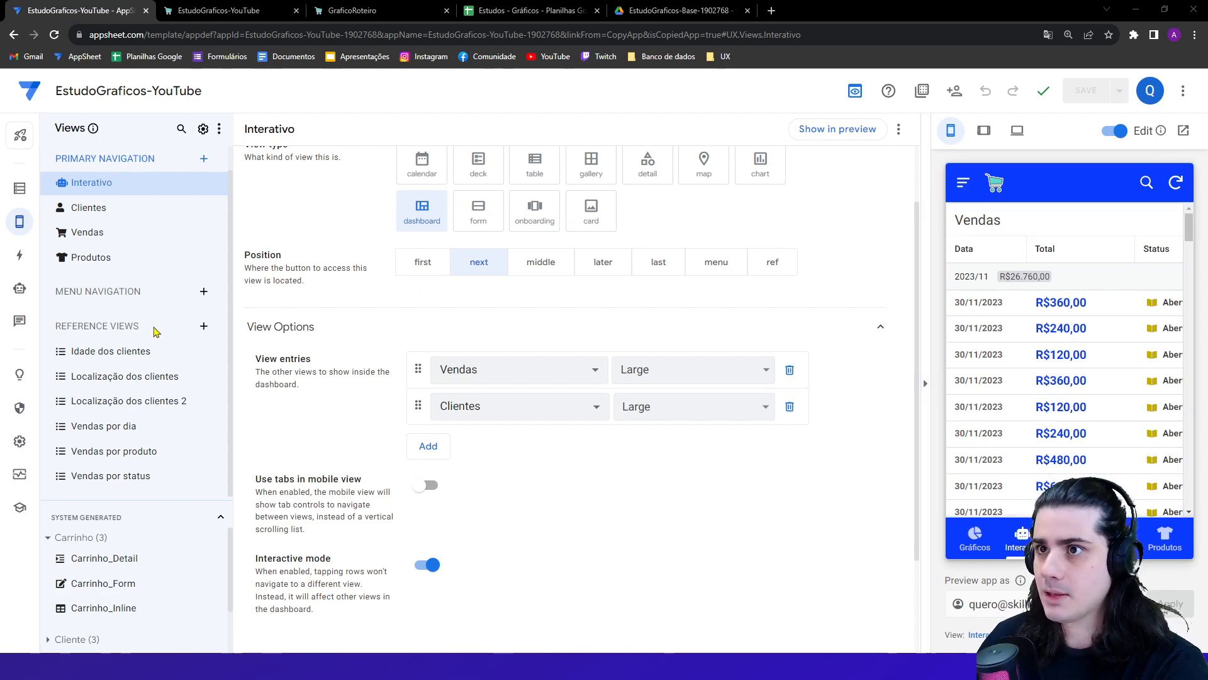
{"action": "left_click", "coordinate": [204, 326]}
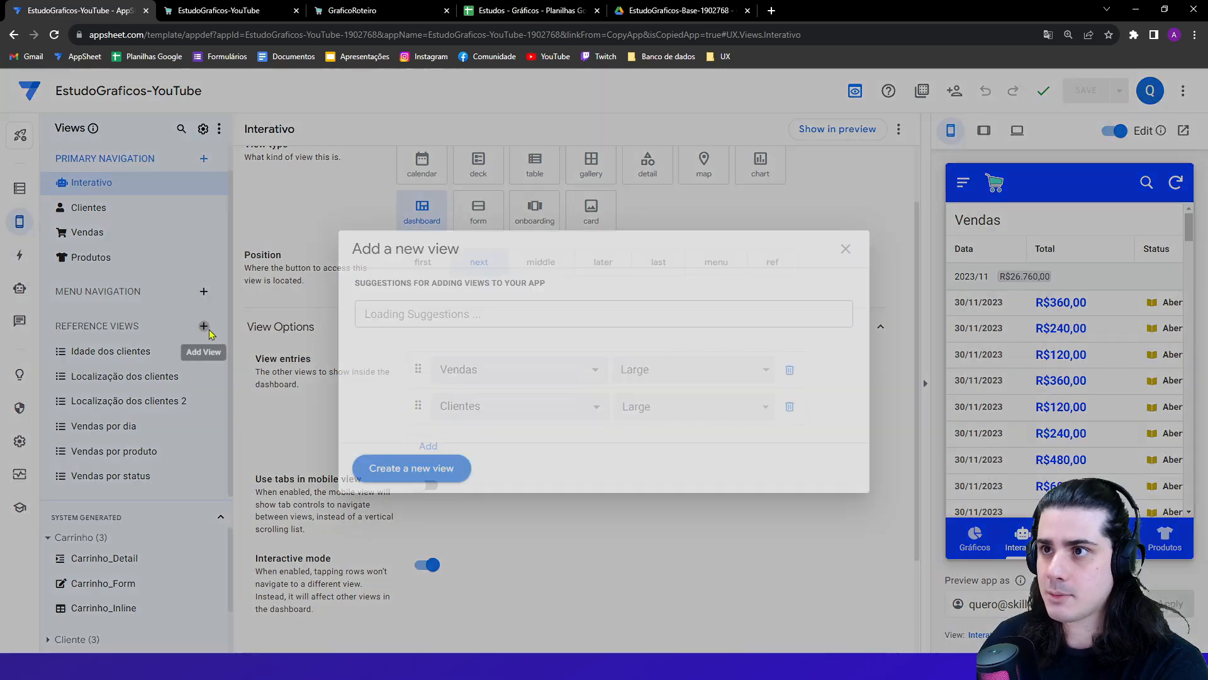
{"action": "left_click", "coordinate": [442, 471]}
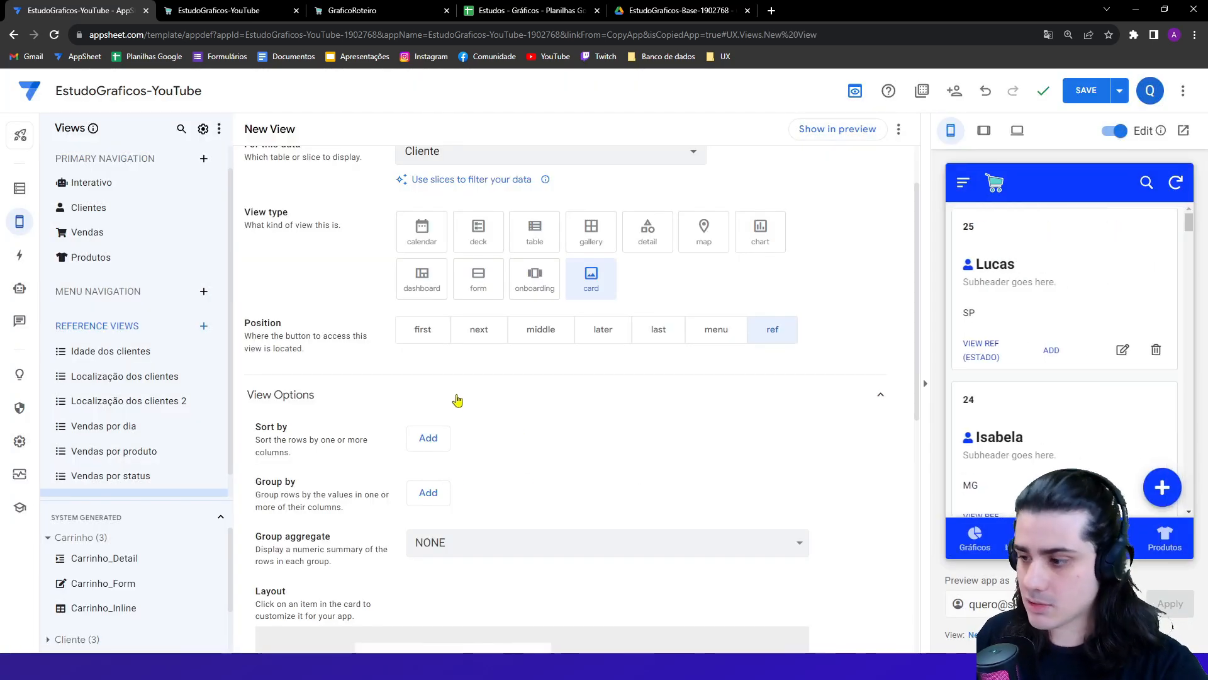
{"action": "scroll", "coordinate": [545, 368], "scroll_direction": "up", "scroll_amount": 1}
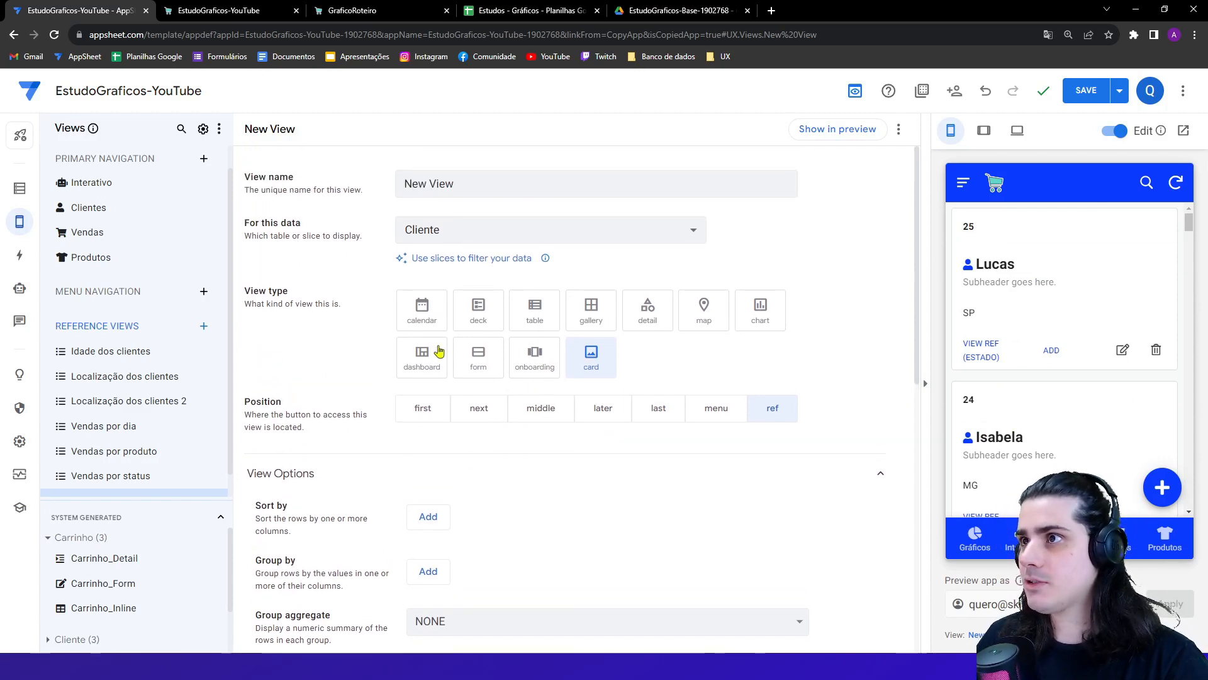
{"action": "left_click", "coordinate": [458, 189]}
{"action": "key", "text": "ctrl+a"}
{"action": "key", "text": "Caps_Lock"}
{"action": "type", "text": "Esta"}
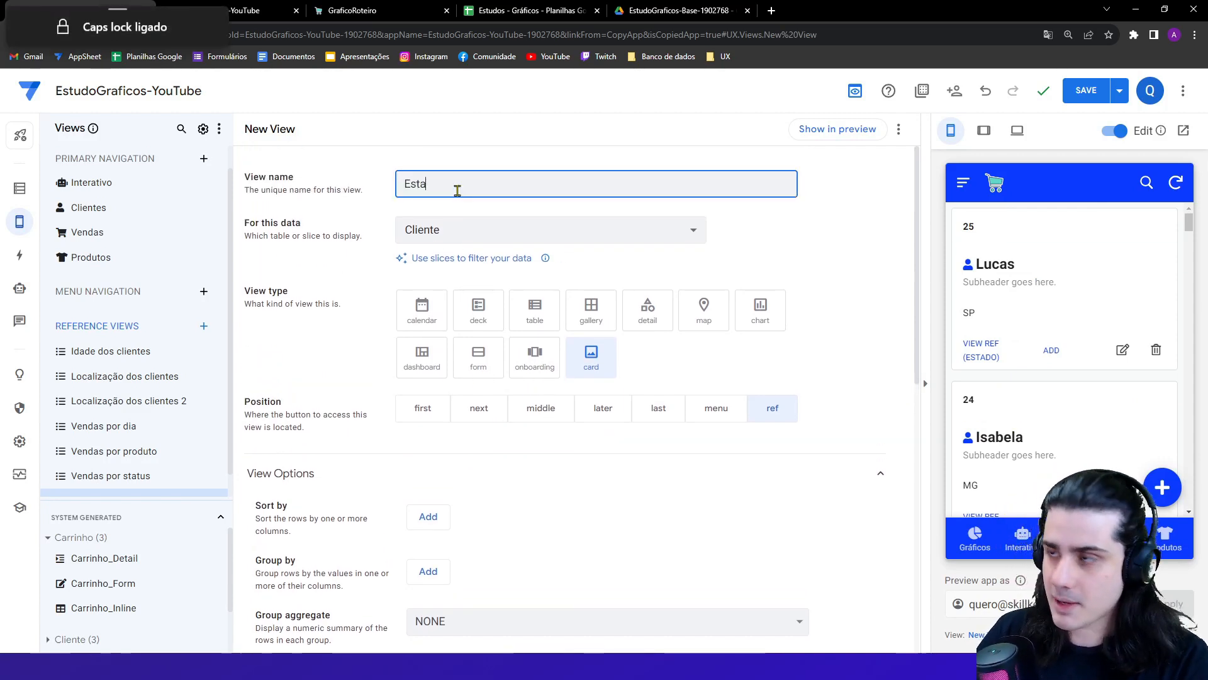
- Base the Estados view on the Estado table and set its view type to gallery
{"action": "left_click", "coordinate": [445, 233]}
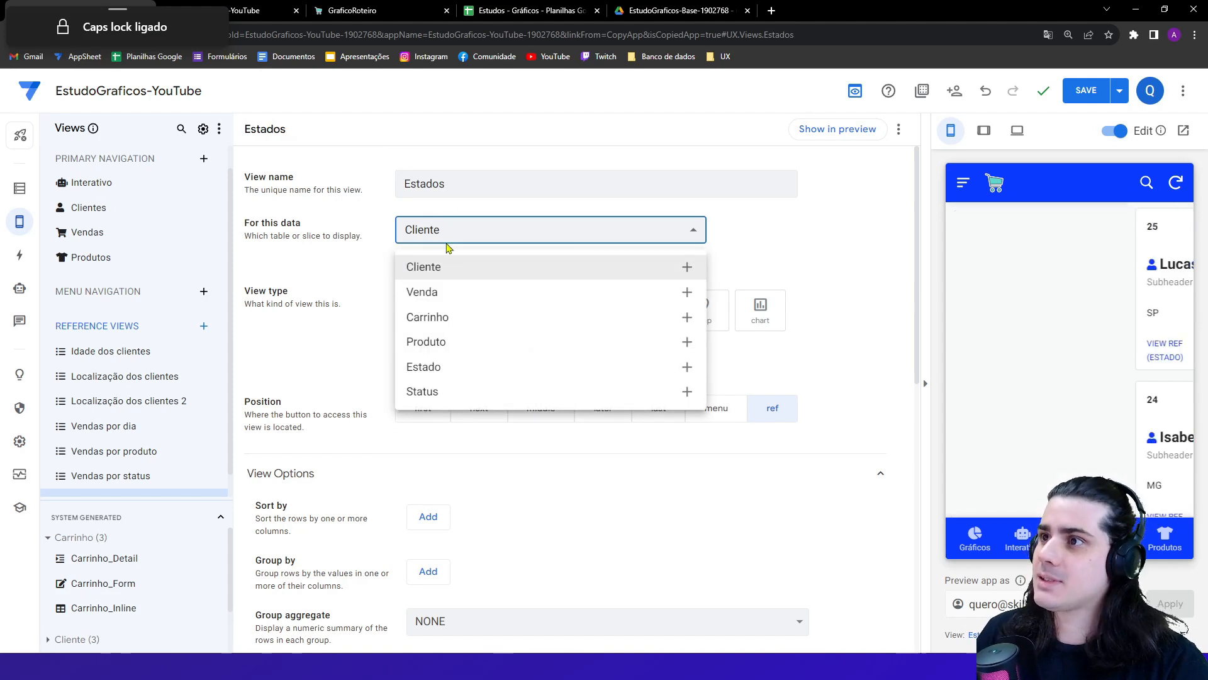
{"action": "left_click", "coordinate": [441, 370]}
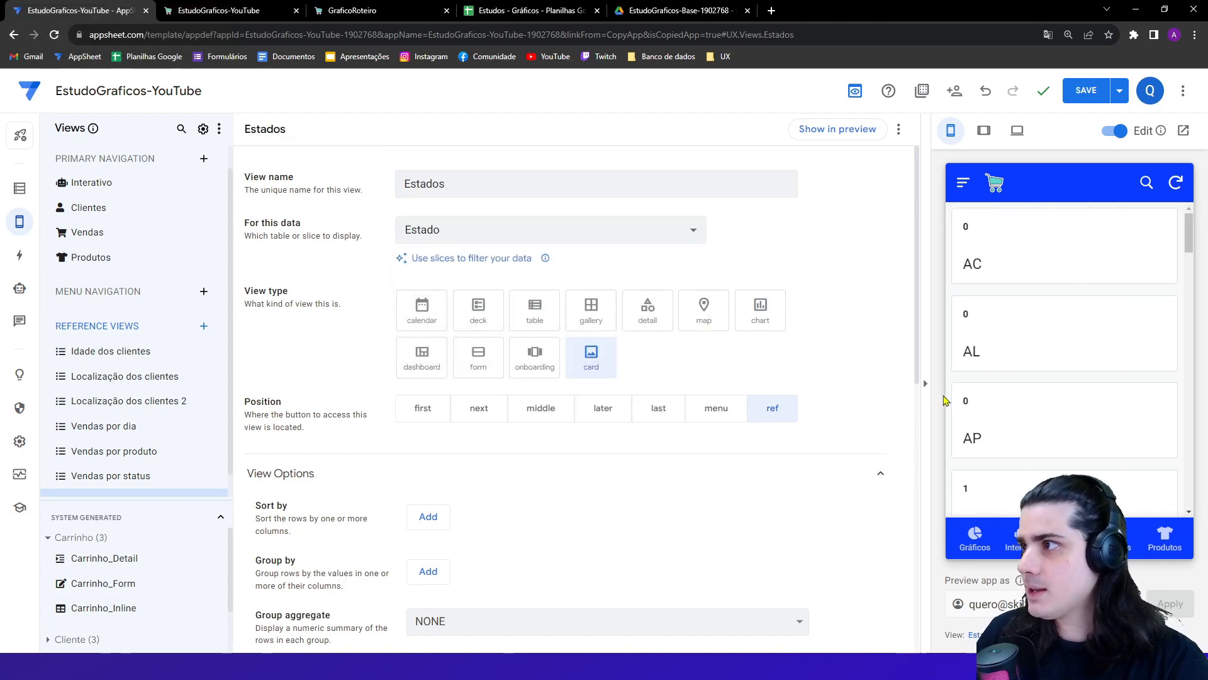
{"action": "left_click", "coordinate": [648, 325]}
{"action": "left_click", "coordinate": [590, 321]}
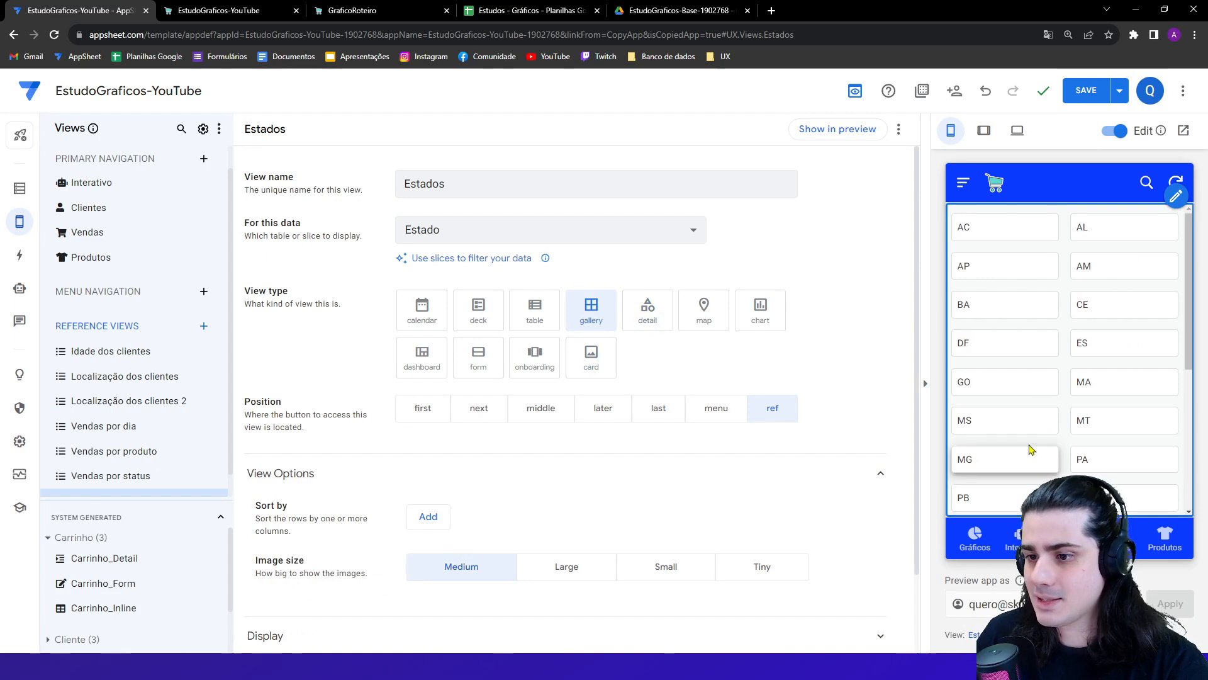
{"action": "scroll", "coordinate": [1038, 378], "scroll_direction": "down", "scroll_amount": 5}
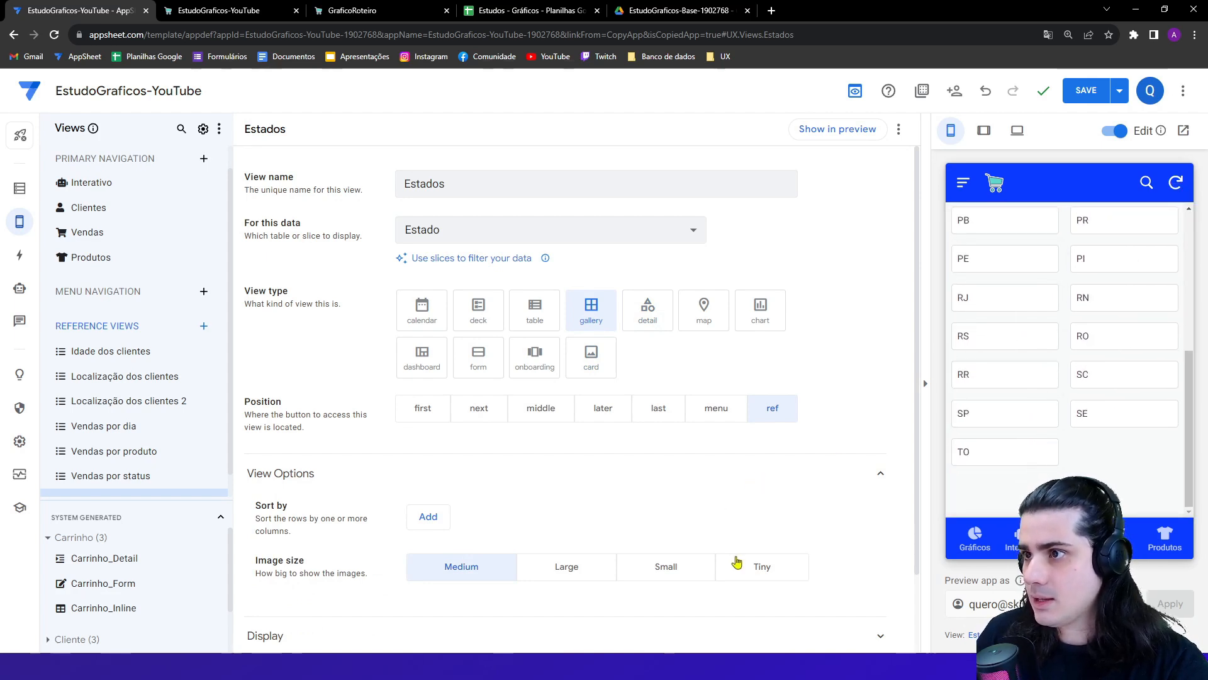
- Sort the Estados view by Estado in ascending order and set its image size to Tiny
{"action": "left_click", "coordinate": [428, 516]}
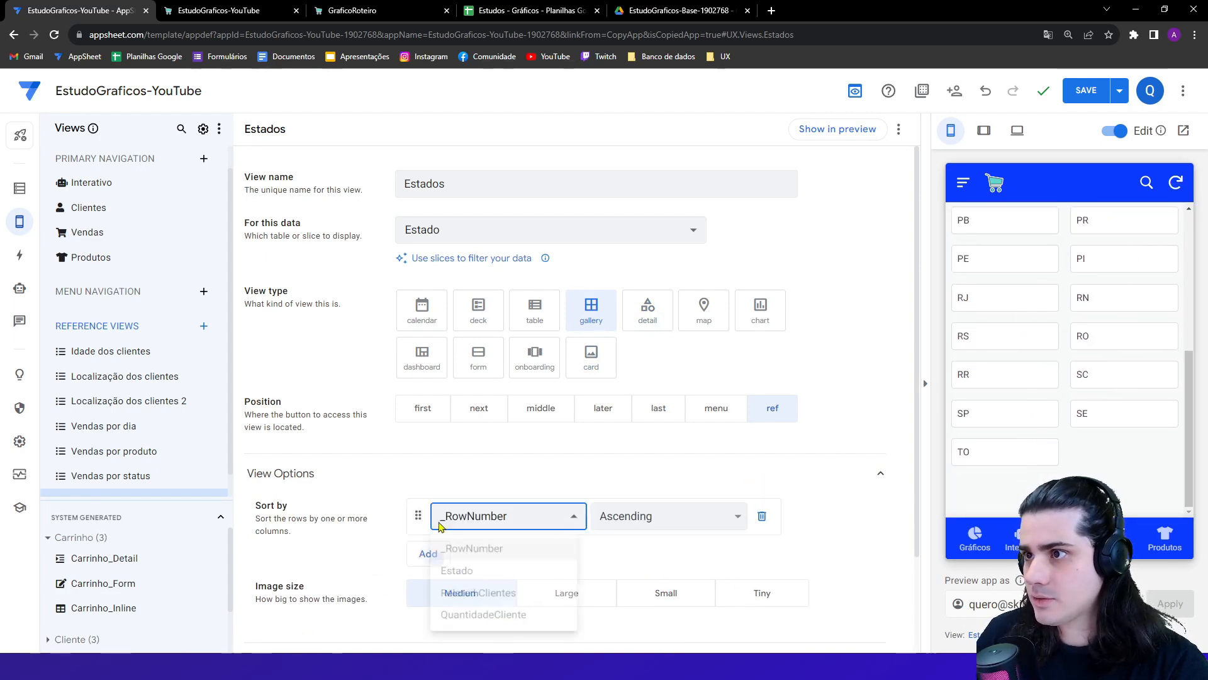
{"action": "left_click", "coordinate": [430, 526]}
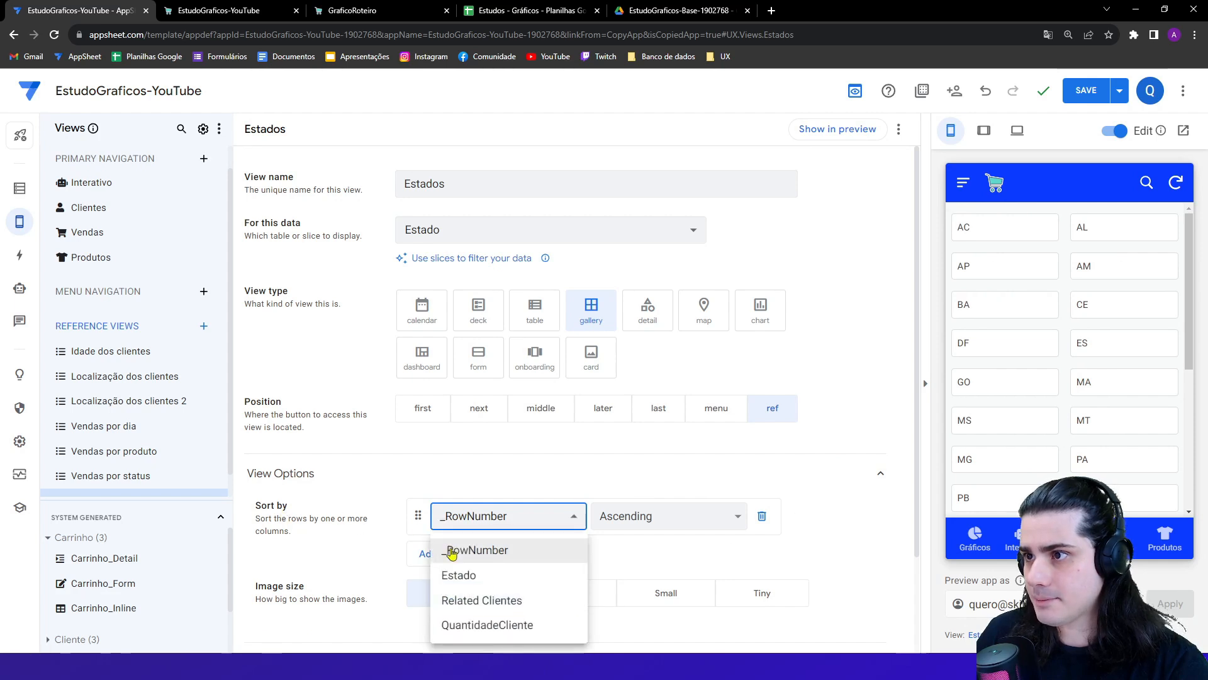
{"action": "left_click", "coordinate": [458, 574]}
{"action": "scroll", "coordinate": [432, 453], "scroll_direction": "down", "scroll_amount": 2}
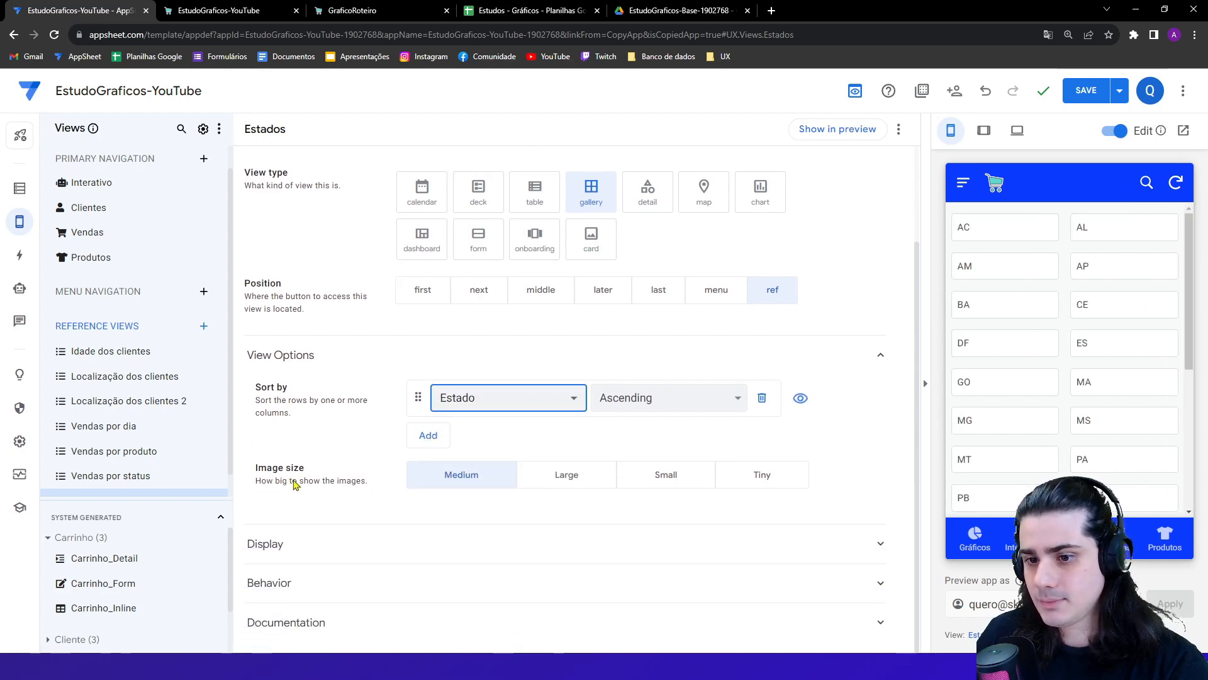
{"action": "left_click", "coordinate": [769, 474]}
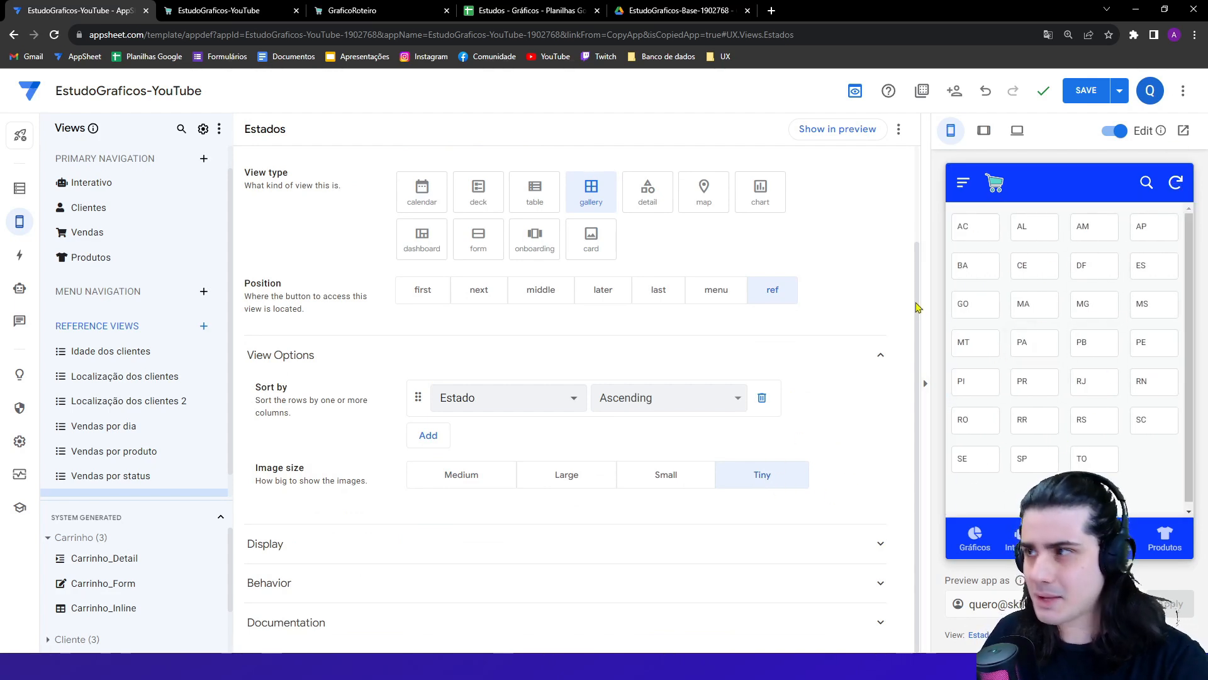
- Add the Estados view as a third entry of the Interativo dashboard and save the app
{"action": "left_click", "coordinate": [91, 183]}
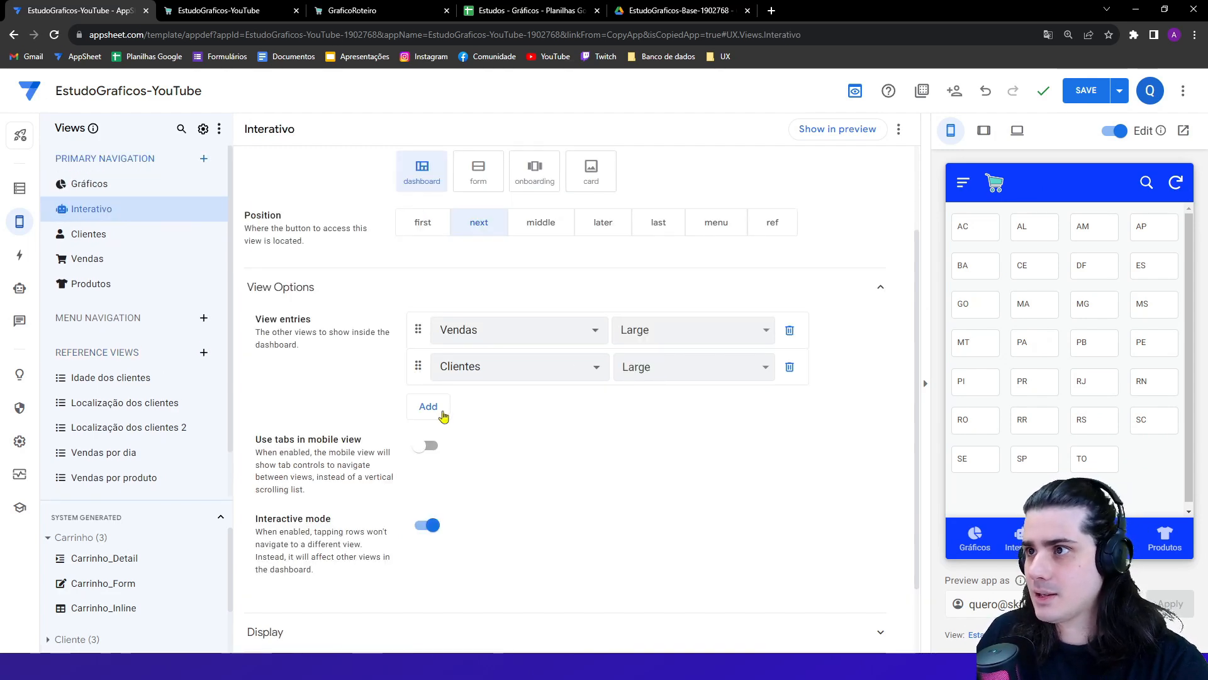
{"action": "left_click", "coordinate": [428, 406]}
{"action": "left_click", "coordinate": [463, 403]}
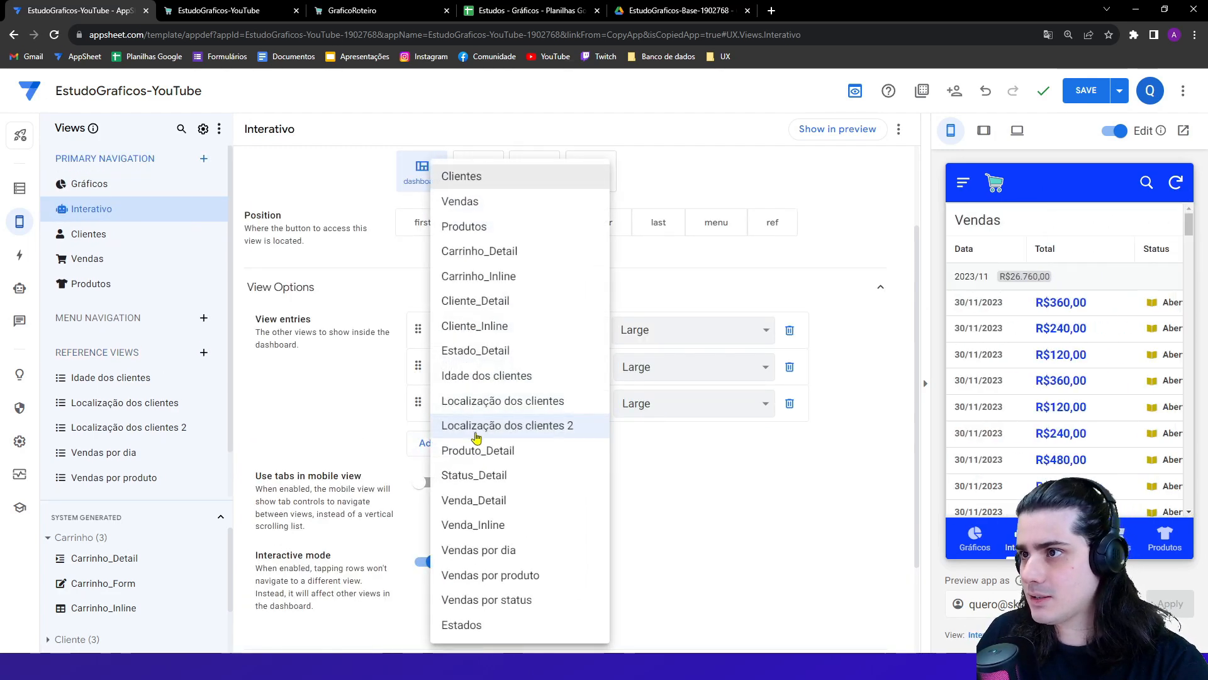
{"action": "left_click", "coordinate": [499, 623]}
{"action": "left_click", "coordinate": [1078, 101]}
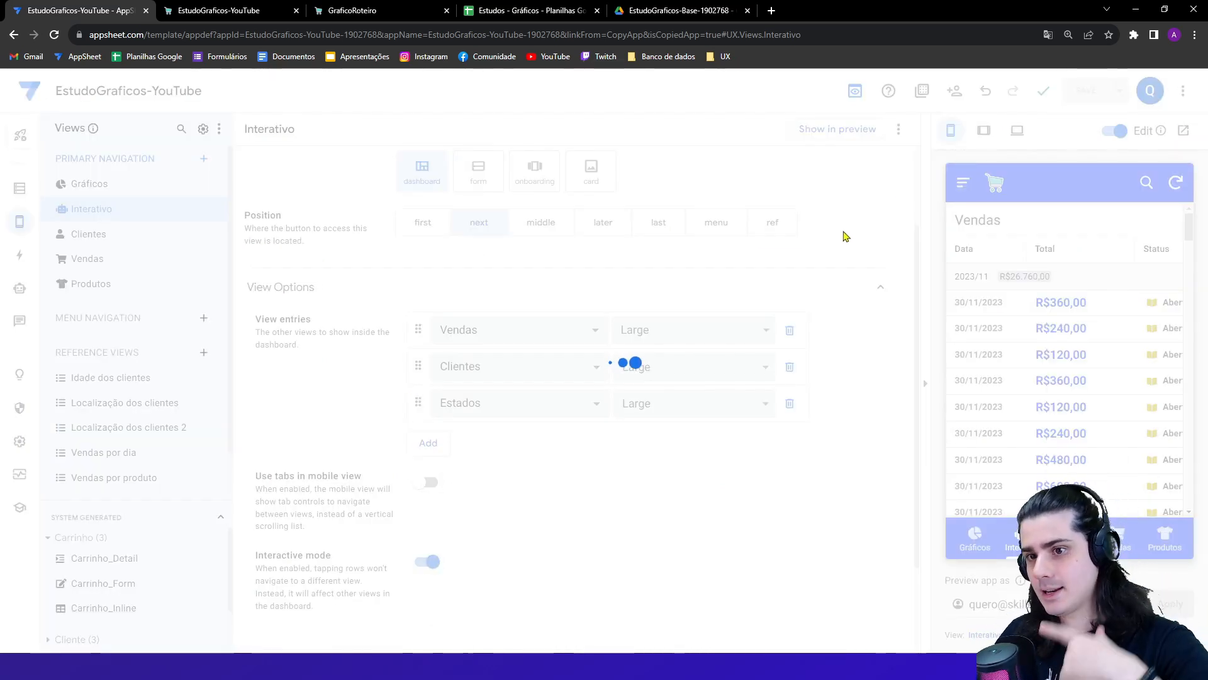
- Reload the running app and arrange the Interativo panes as a narrow, full-height Estados first, Clientes beside it, and Vendas last
{"action": "left_click", "coordinate": [218, 10]}
{"action": "key", "text": "F5"}
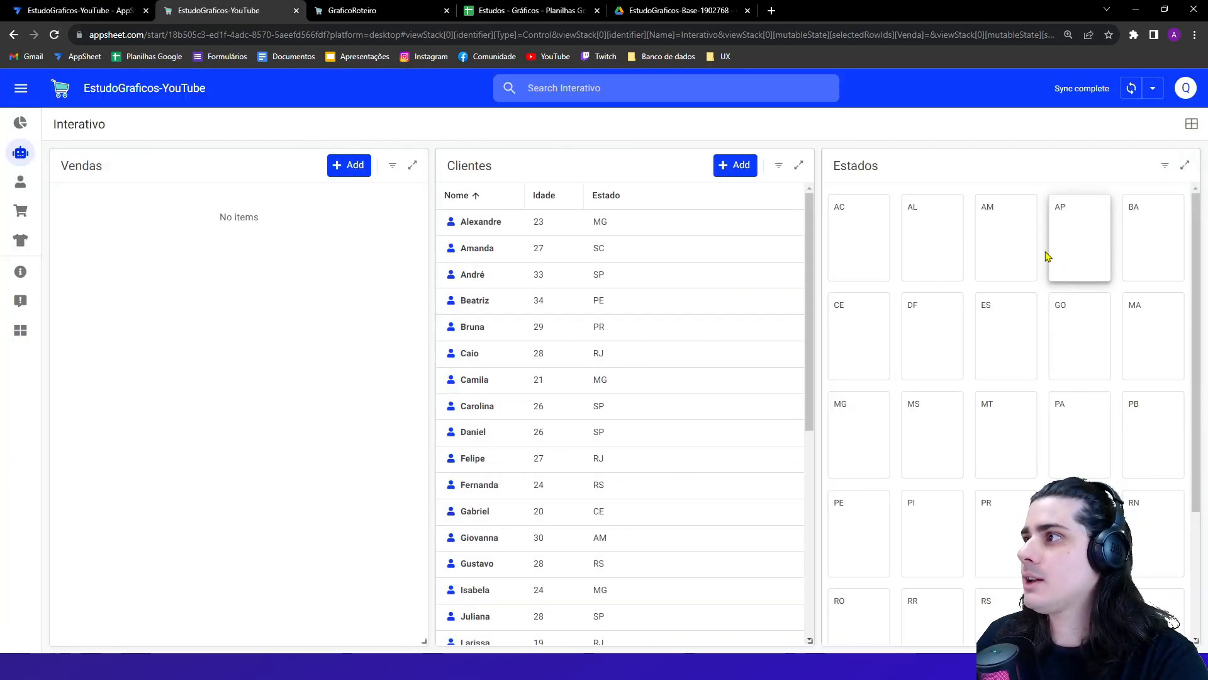
{"action": "left_click_drag", "start_coordinate": [1039, 177], "coordinate": [251, 178]}
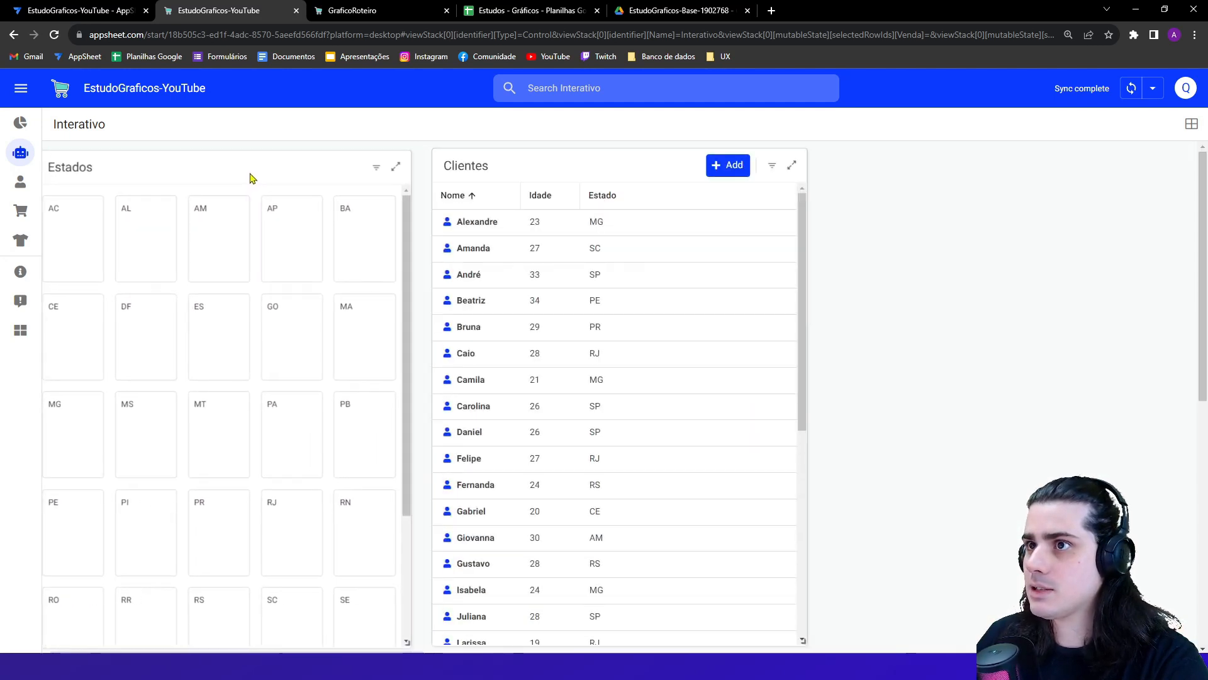
{"action": "left_click_drag", "start_coordinate": [419, 640], "coordinate": [364, 402]}
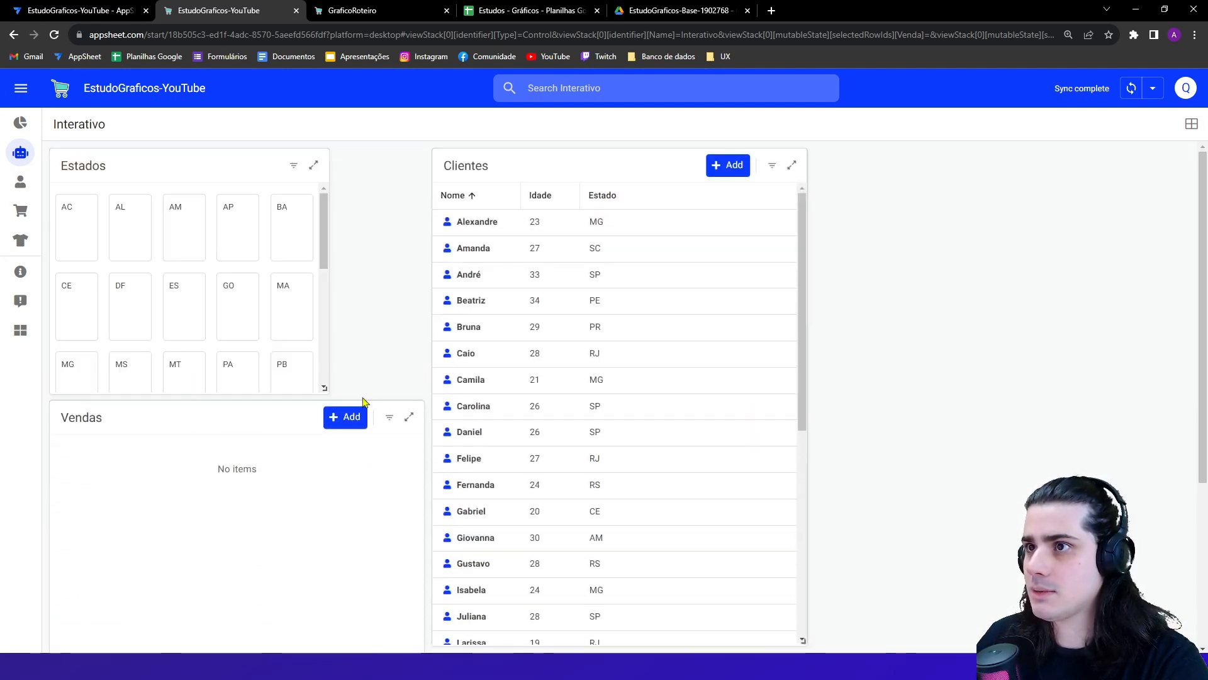
{"action": "left_click_drag", "start_coordinate": [261, 415], "coordinate": [1010, 343]}
{"action": "left_click_drag", "start_coordinate": [493, 170], "coordinate": [403, 170]}
{"action": "left_click_drag", "start_coordinate": [331, 387], "coordinate": [327, 629]}
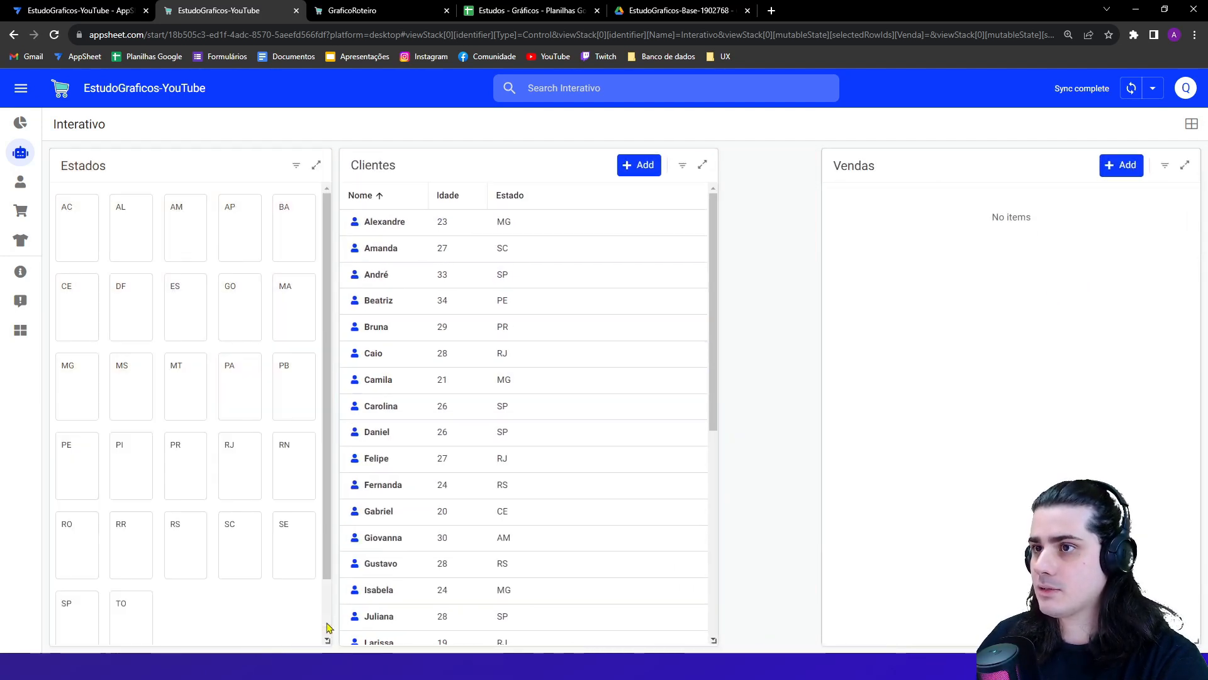
- Test the Interativo filters by selecting state SP and one of its clients, and narrow the Clientes pane
{"action": "left_click", "coordinate": [84, 621]}
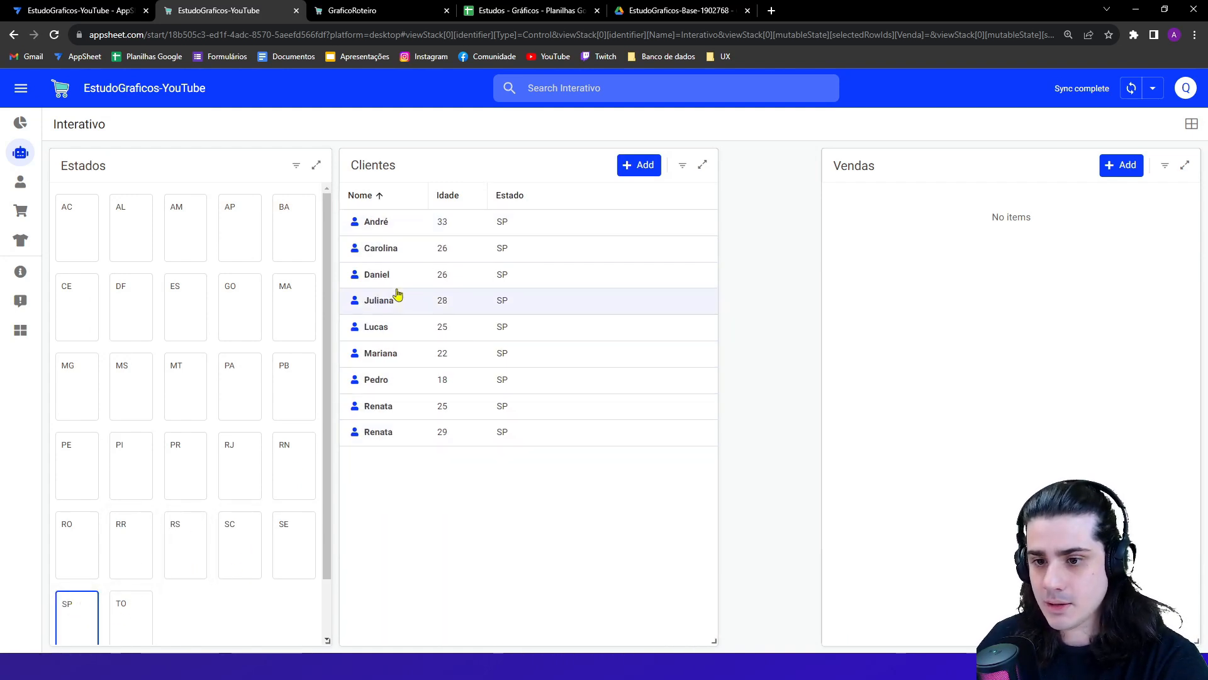
{"action": "left_click", "coordinate": [462, 364]}
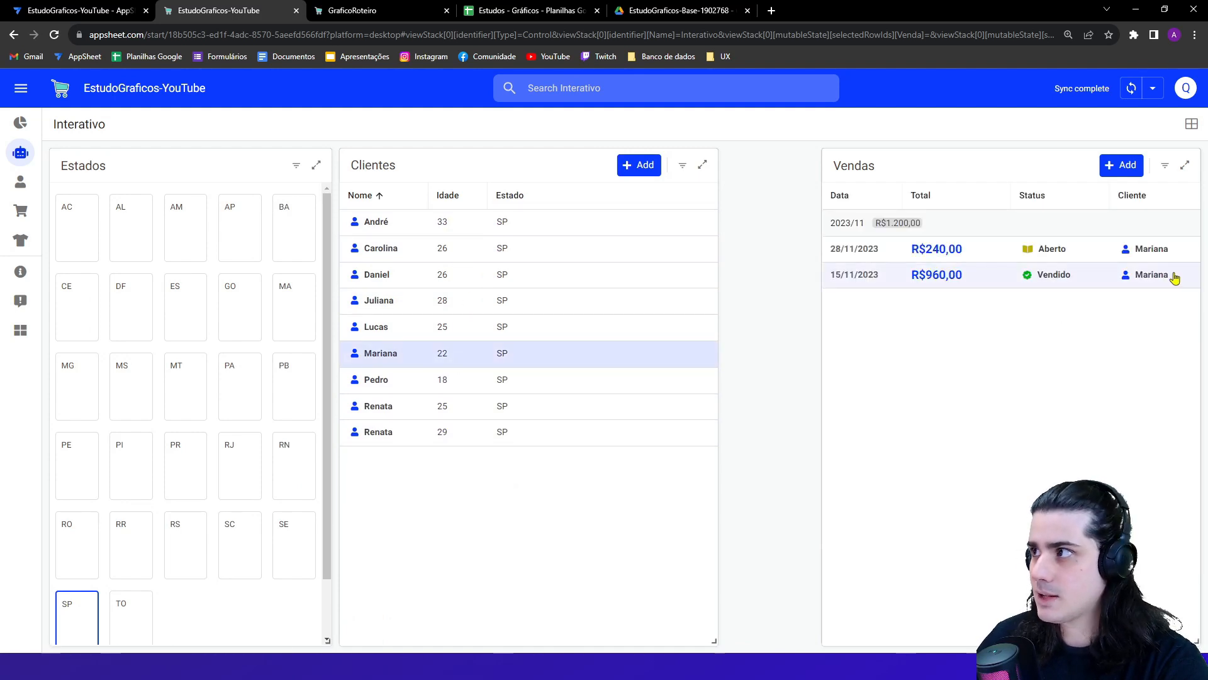
{"action": "left_click_drag", "start_coordinate": [717, 637], "coordinate": [617, 637]}
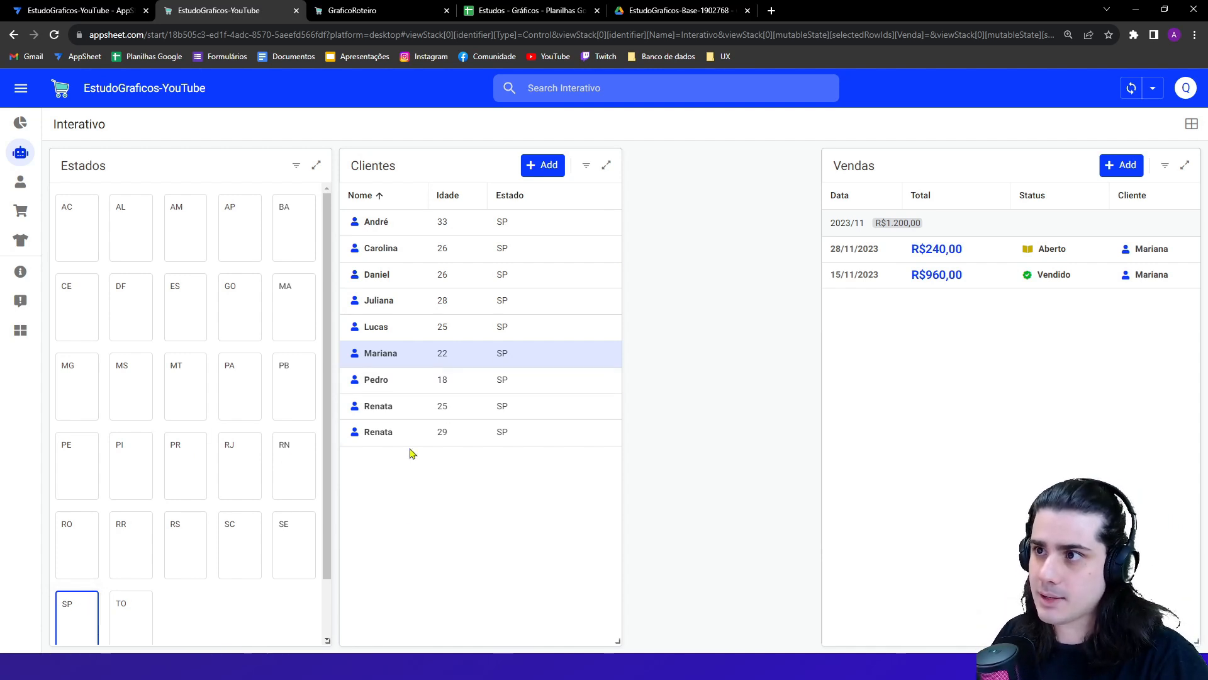
- Clear the client and SP selections, and filter Vendas by the first client in the full Clientes list
{"action": "left_click", "coordinate": [439, 365]}
{"action": "left_click", "coordinate": [85, 616]}
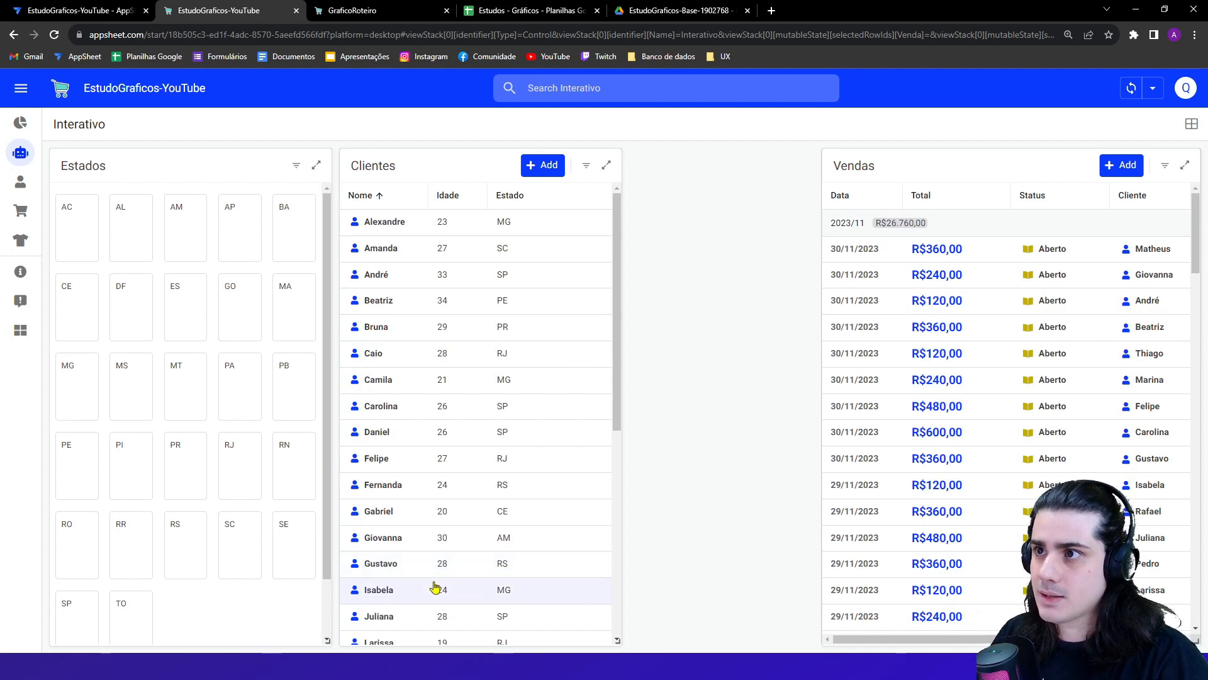
{"action": "left_click", "coordinate": [499, 232]}
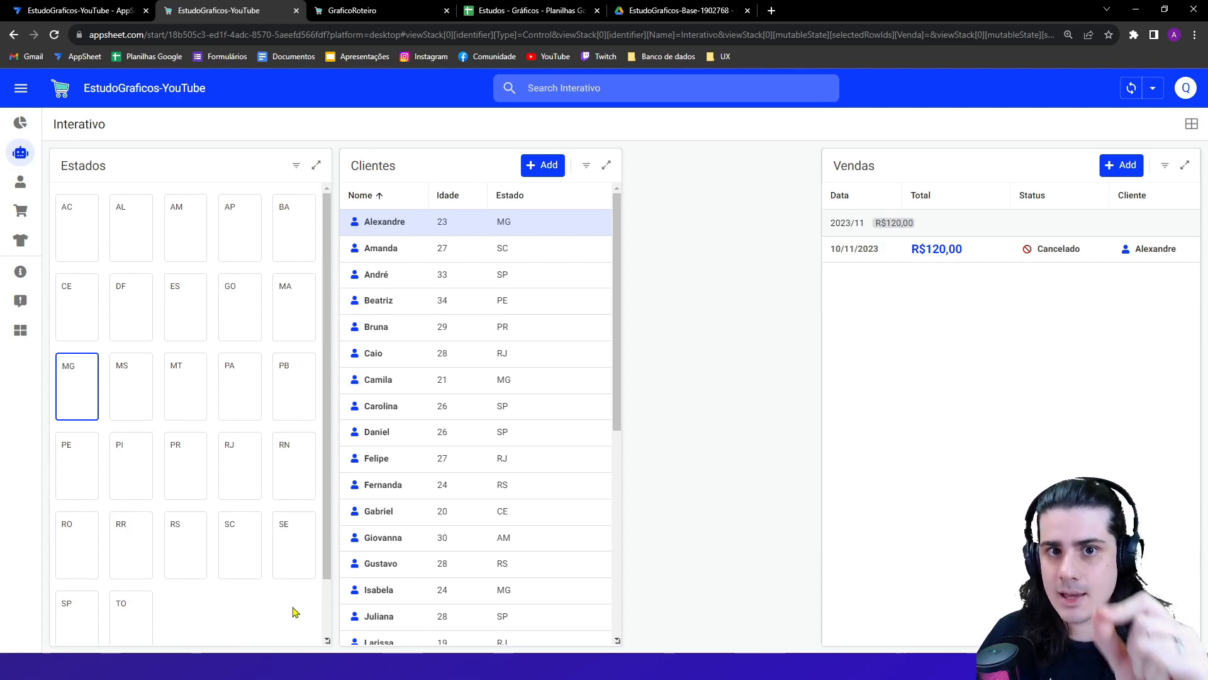
- Return to the app editor, close the open column settings and check the Estado column's type in the Cliente table
{"action": "left_click", "coordinate": [82, 10]}
{"action": "left_click", "coordinate": [19, 187]}
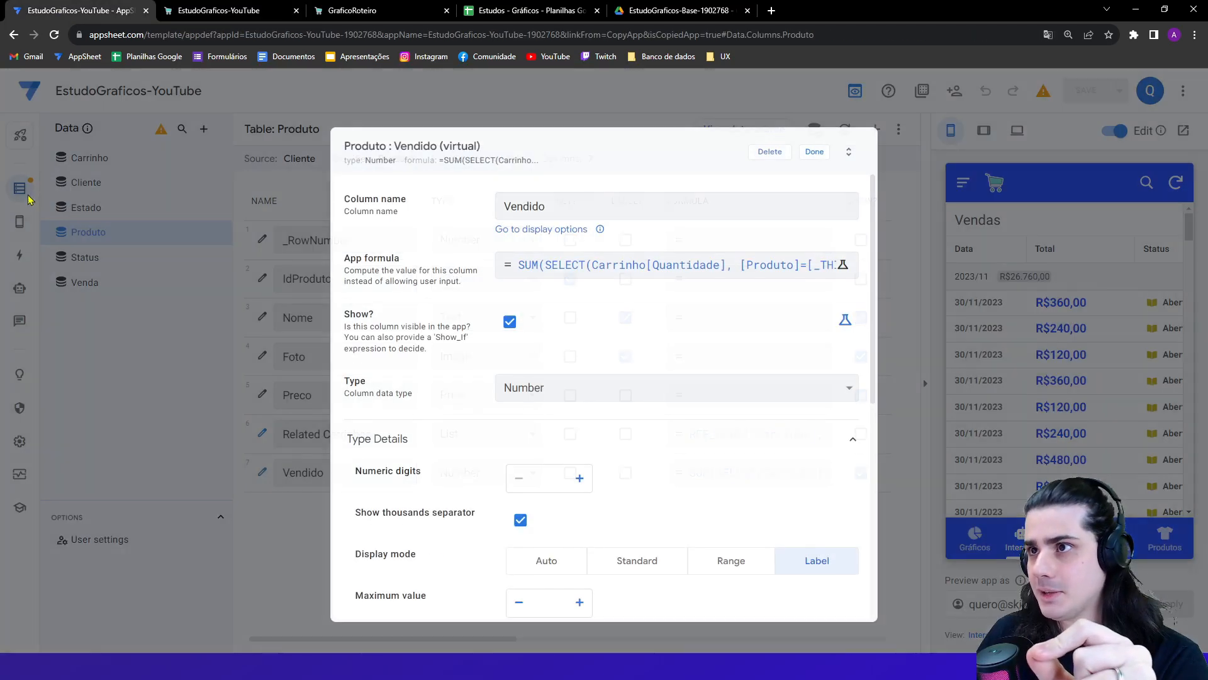
{"action": "left_click", "coordinate": [815, 152]}
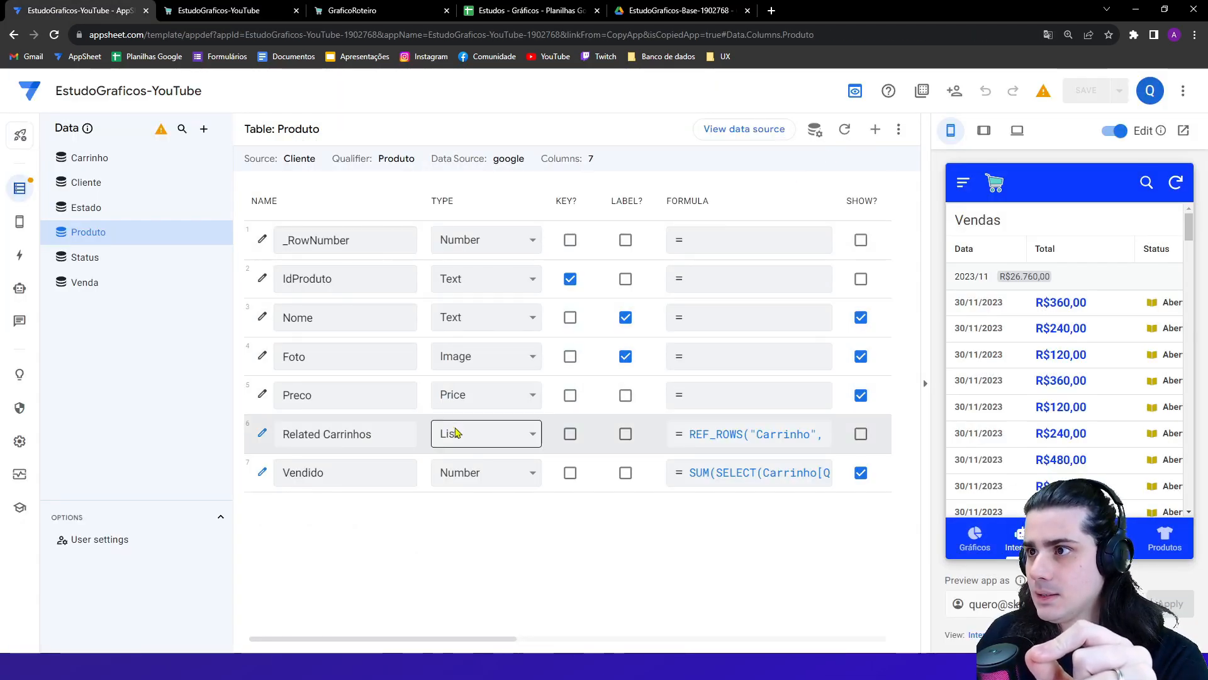
{"action": "left_click", "coordinate": [109, 184]}
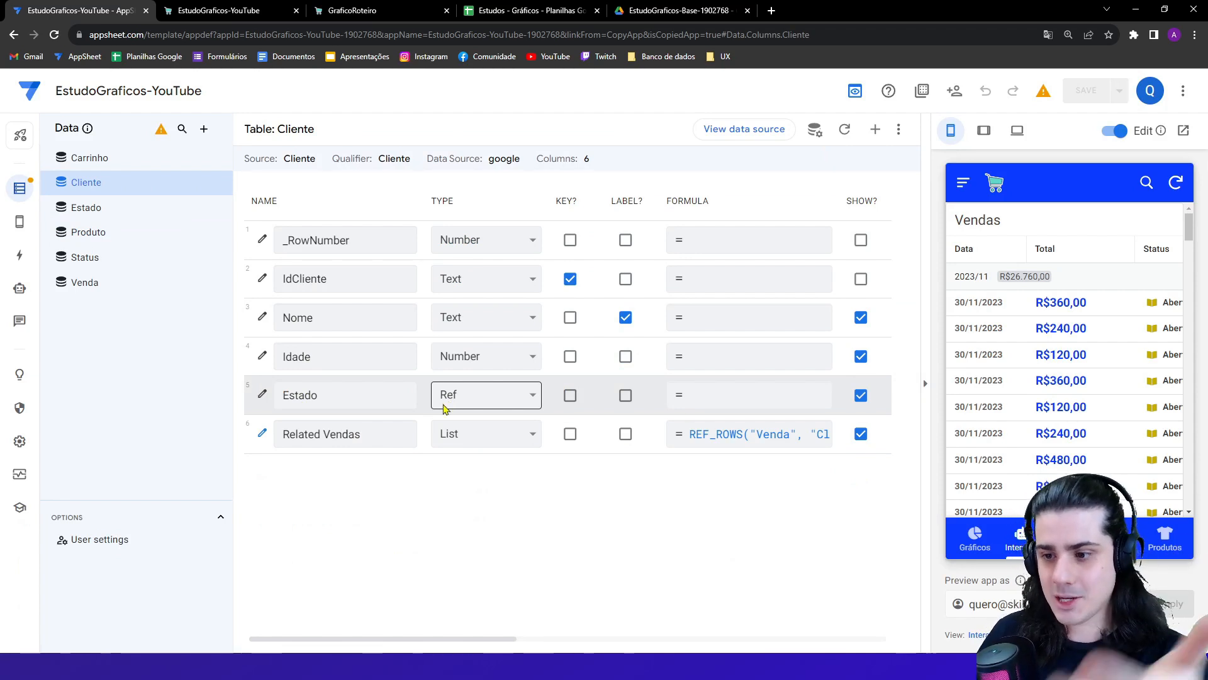
- Create a new reference view named Status
{"action": "mouse_move", "coordinate": [20, 222]}
{"action": "left_click", "coordinate": [85, 220]}
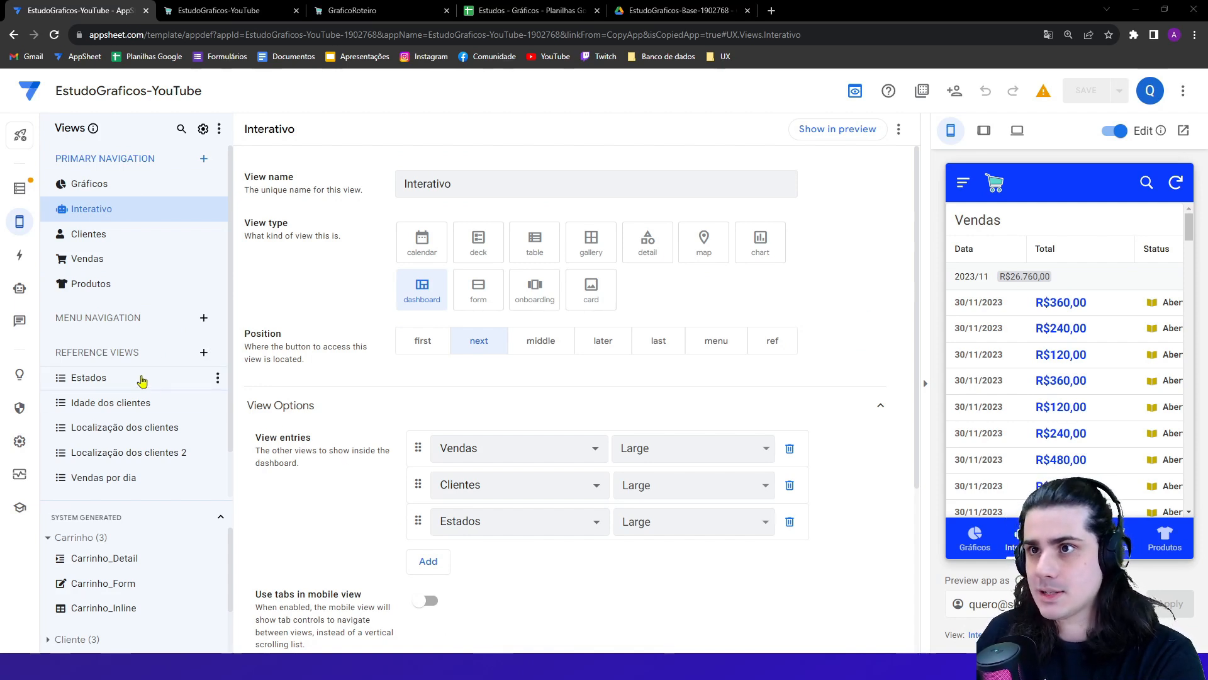
{"action": "left_click_drag", "start_coordinate": [62, 352], "coordinate": [132, 352]}
{"action": "left_click", "coordinate": [130, 352]}
{"action": "left_click", "coordinate": [203, 352]}
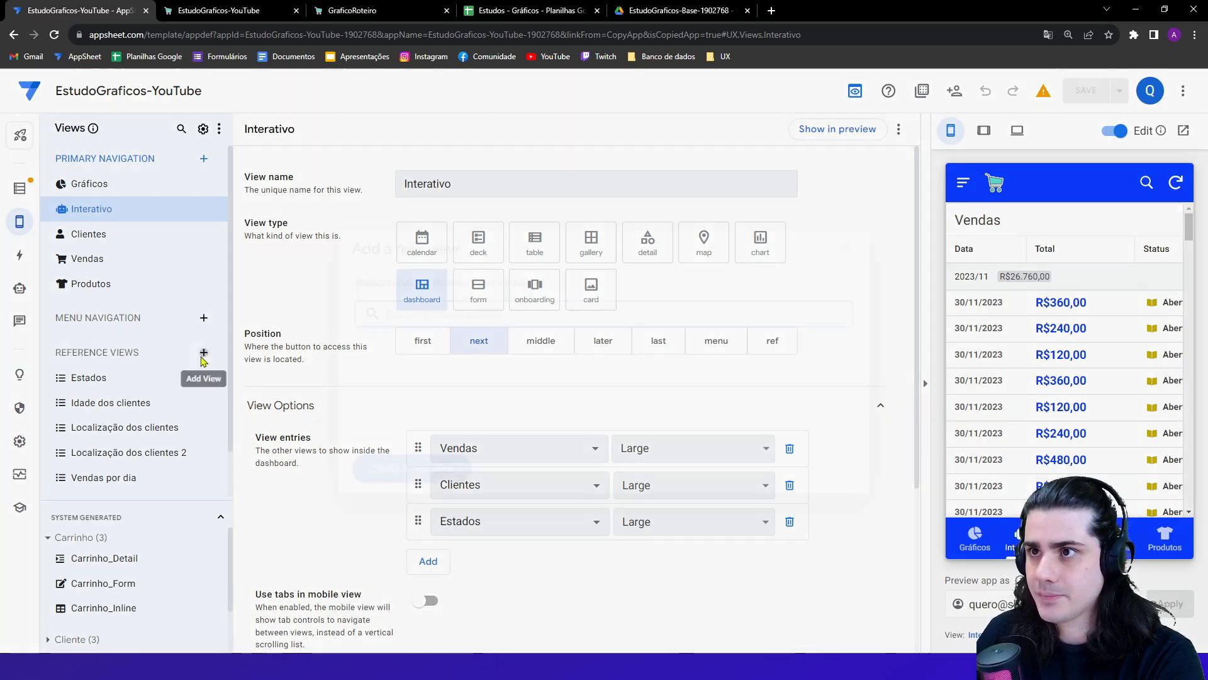
{"action": "left_click", "coordinate": [403, 467]}
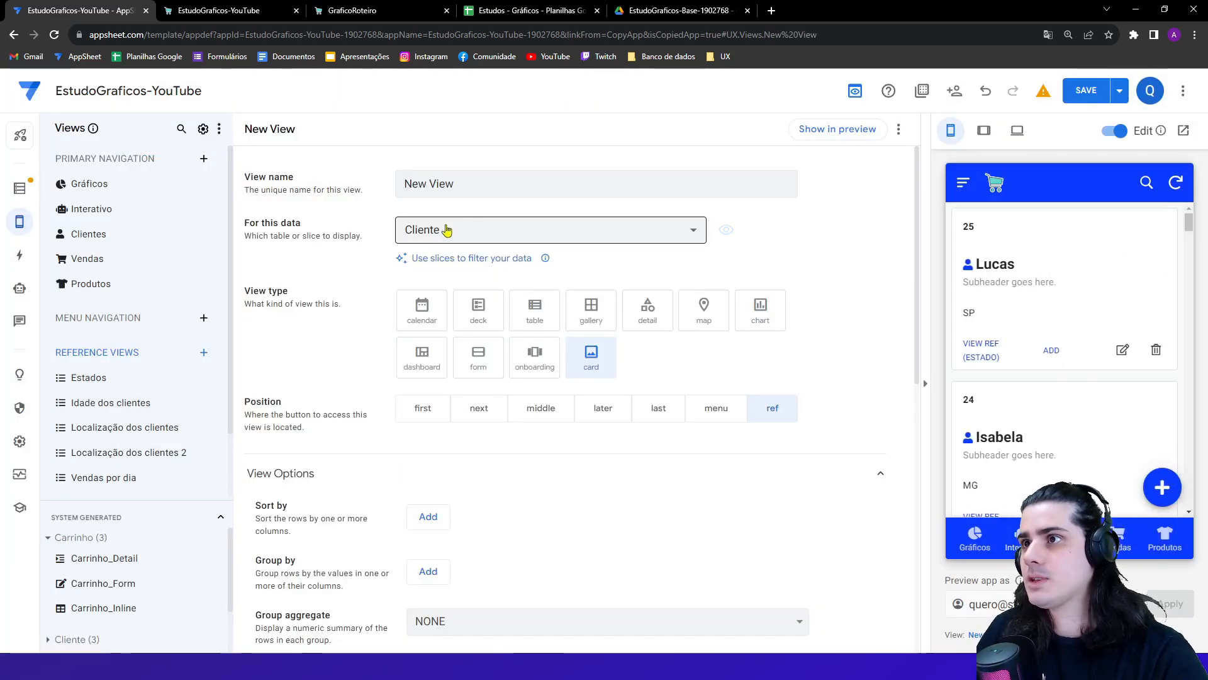
{"action": "triple_click", "coordinate": [470, 194]}
{"action": "type", "text": "St"}
{"action": "key", "text": "Caps_Lock"}
{"action": "type", "text": "atus"}
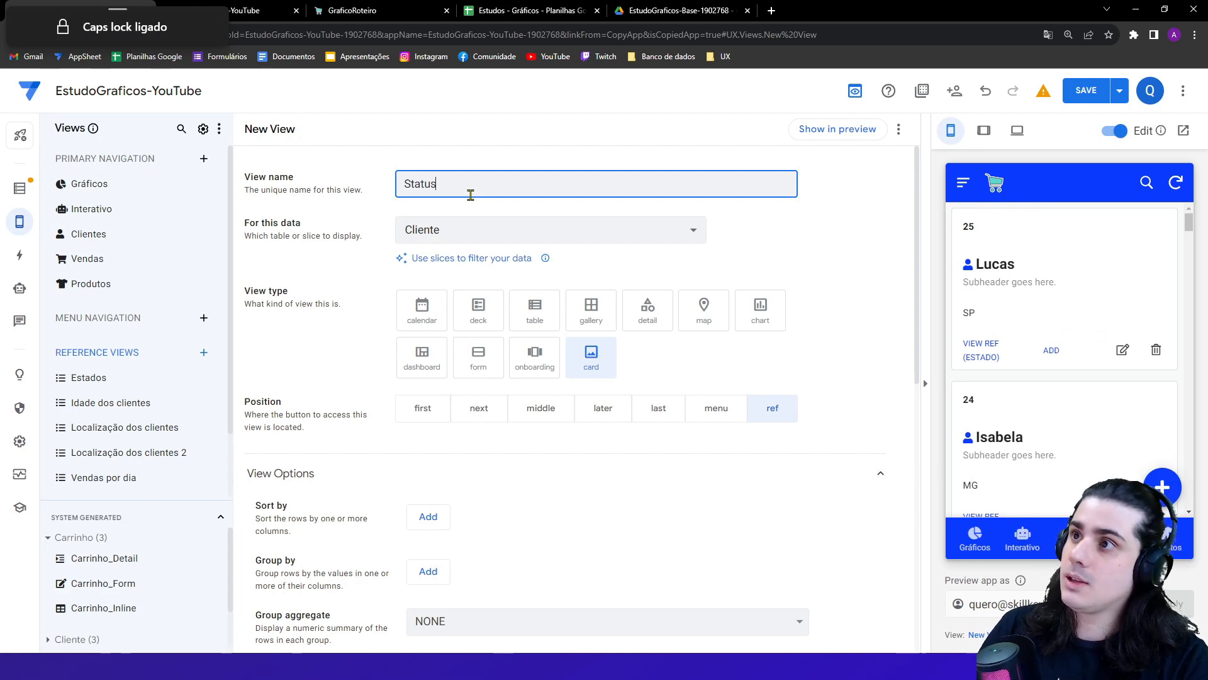
- Base the Status view on the Status table and set its view type to deck
{"action": "left_click", "coordinate": [423, 230]}
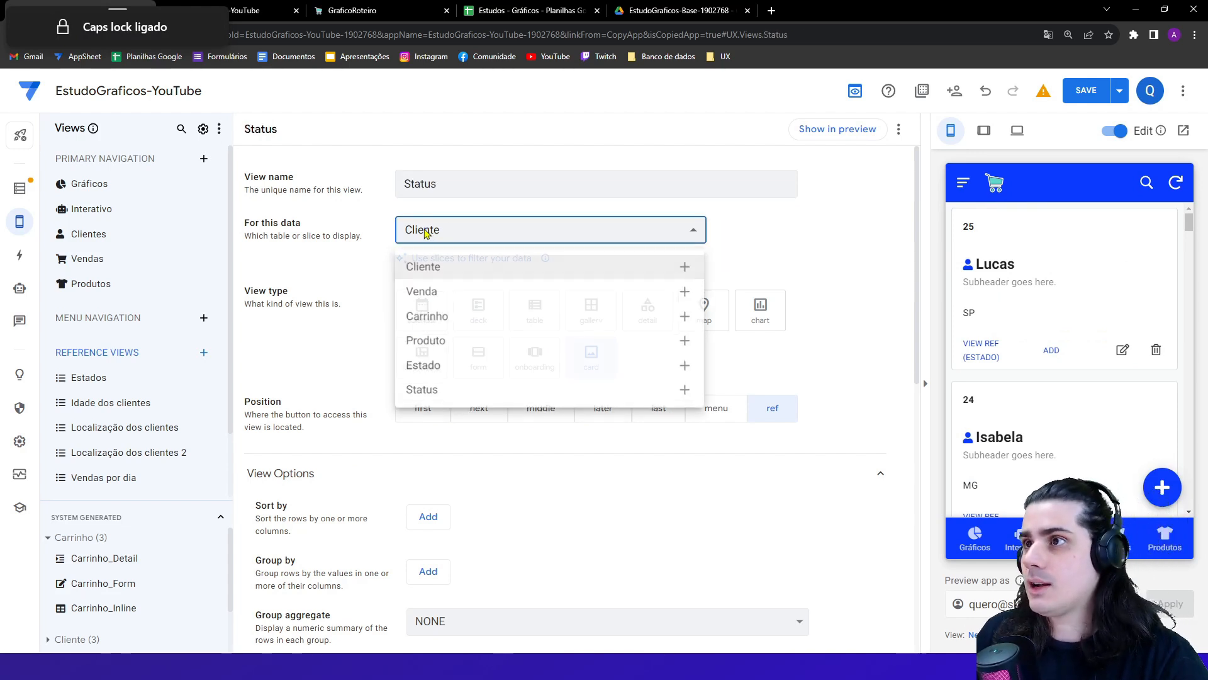
{"action": "left_click", "coordinate": [440, 393]}
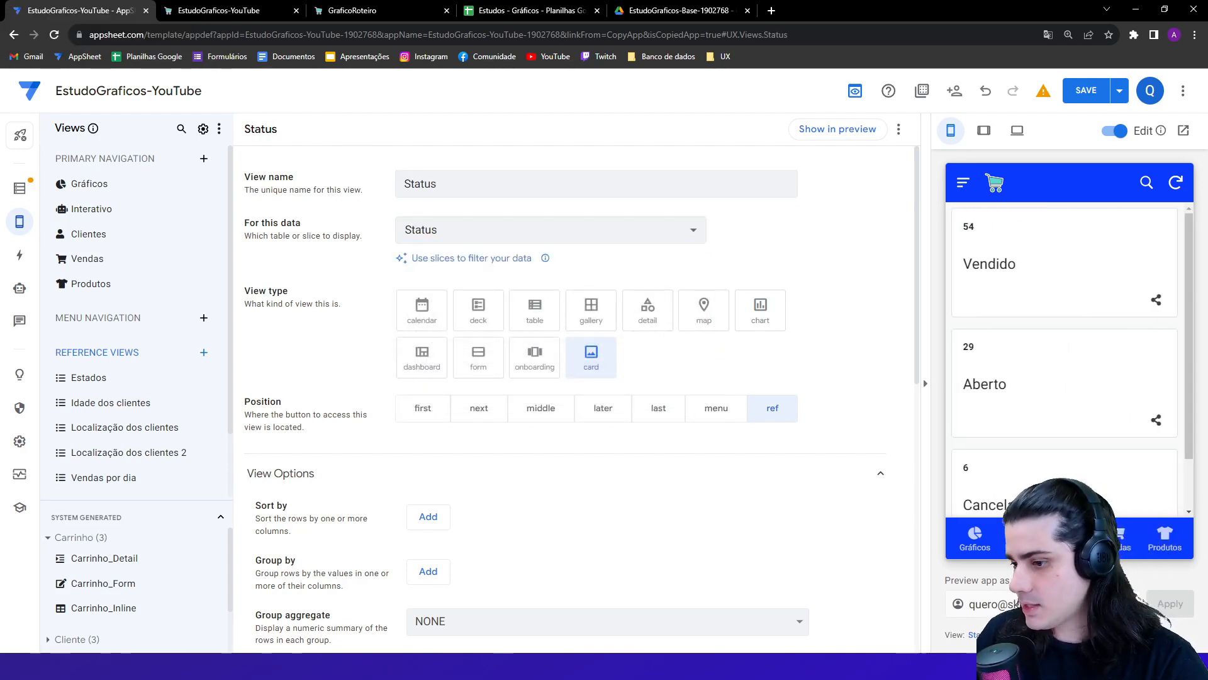
{"action": "left_click", "coordinate": [474, 318]}
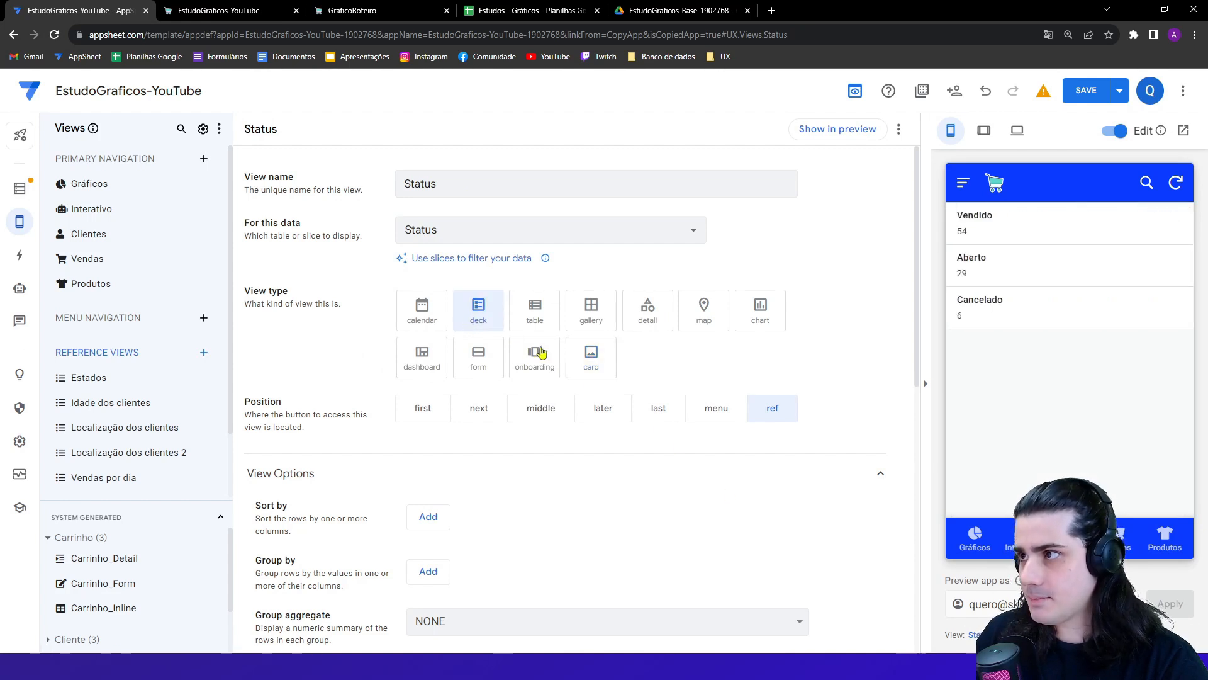
- Sort the Status view by Status in ascending order and set its main image to None
{"action": "left_click", "coordinate": [437, 526]}
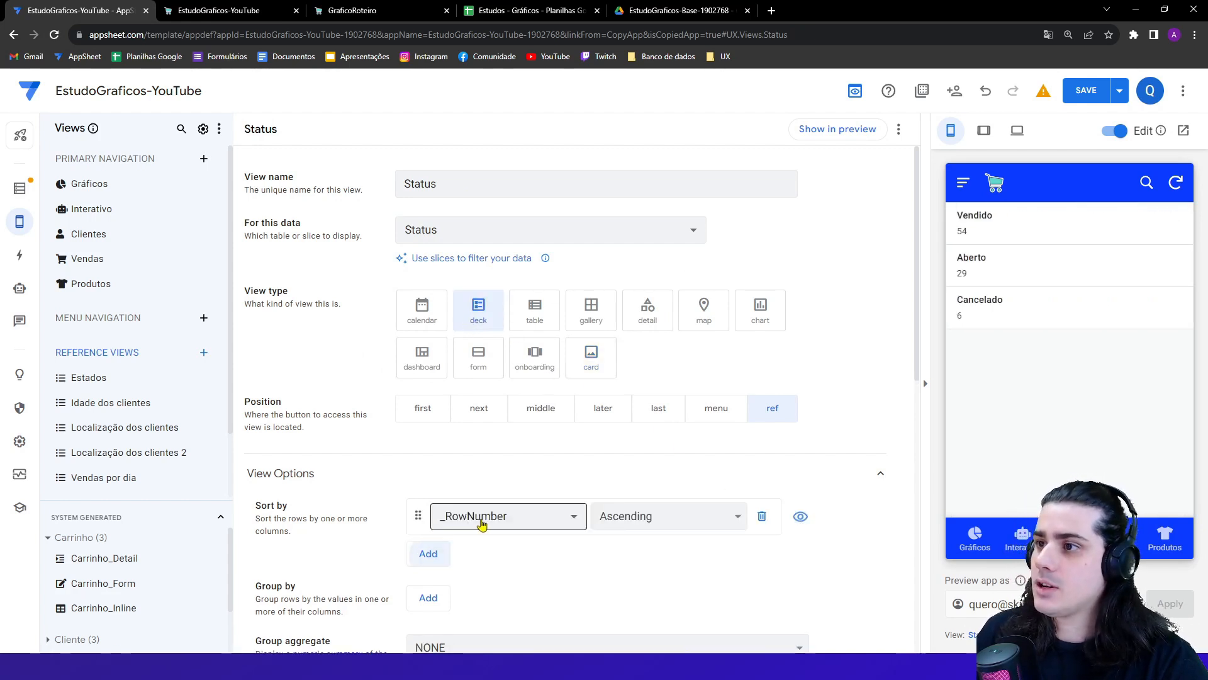
{"action": "left_click", "coordinate": [474, 575]}
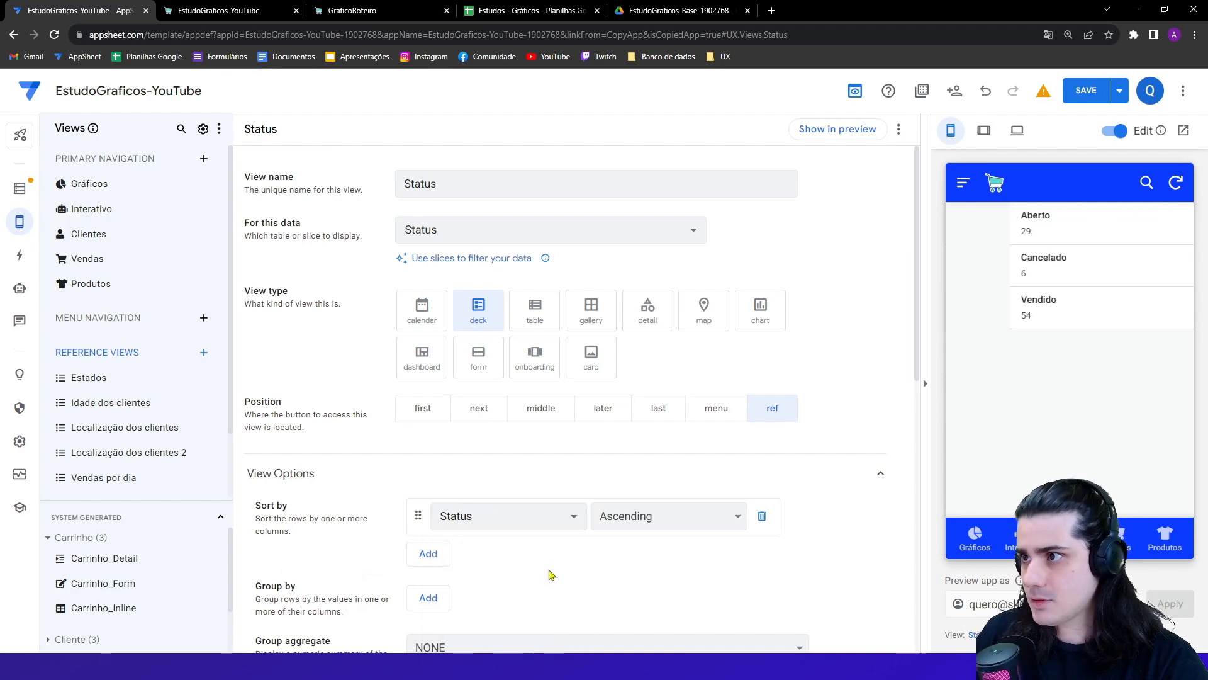
{"action": "scroll", "coordinate": [550, 574], "scroll_direction": "down", "scroll_amount": 2}
{"action": "scroll", "coordinate": [549, 574], "scroll_direction": "down", "scroll_amount": 4}
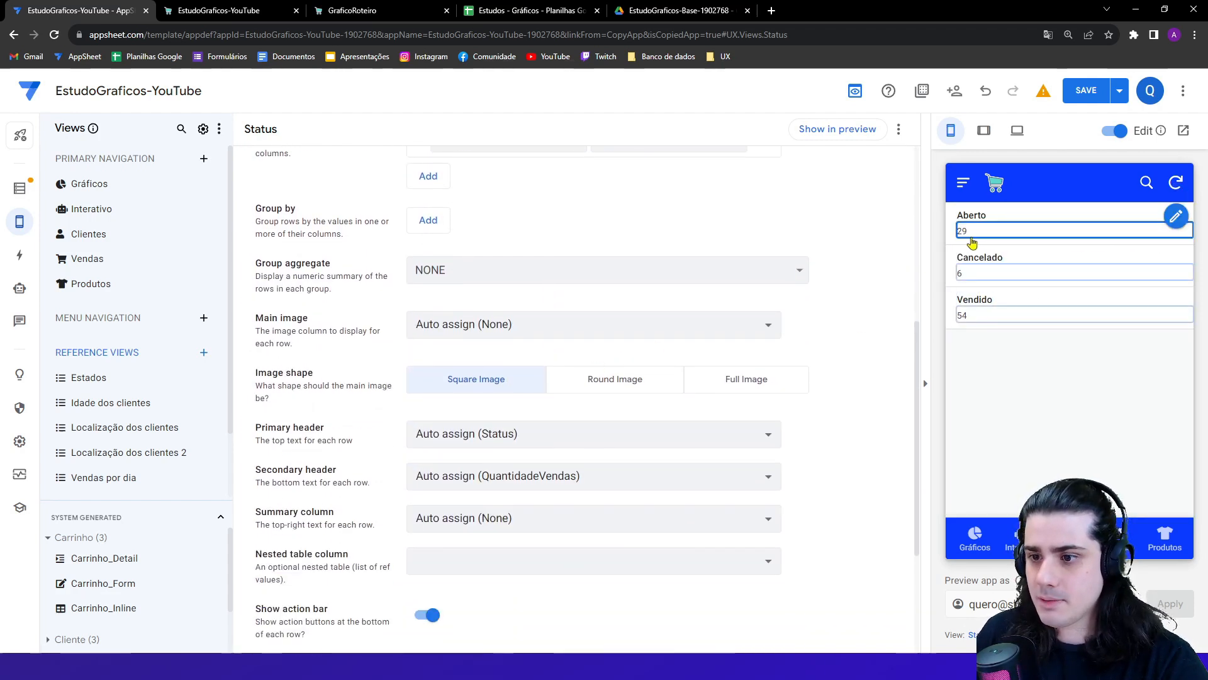
{"action": "left_click", "coordinate": [497, 326]}
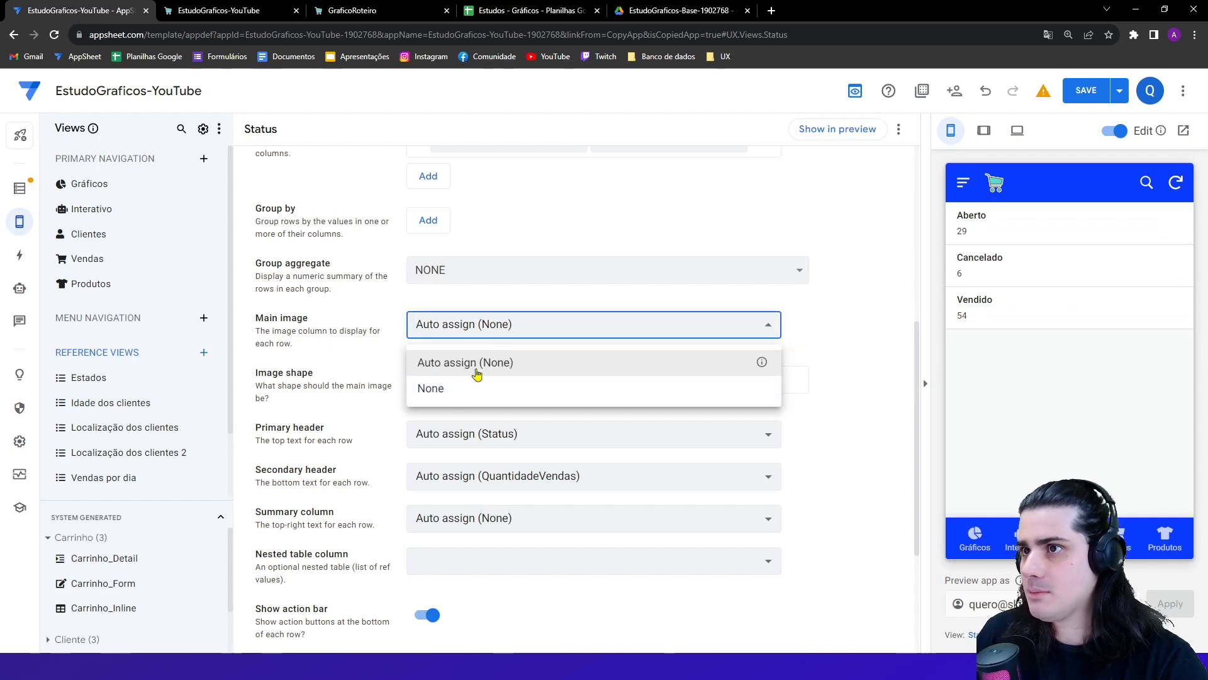
{"action": "left_click", "coordinate": [431, 387]}
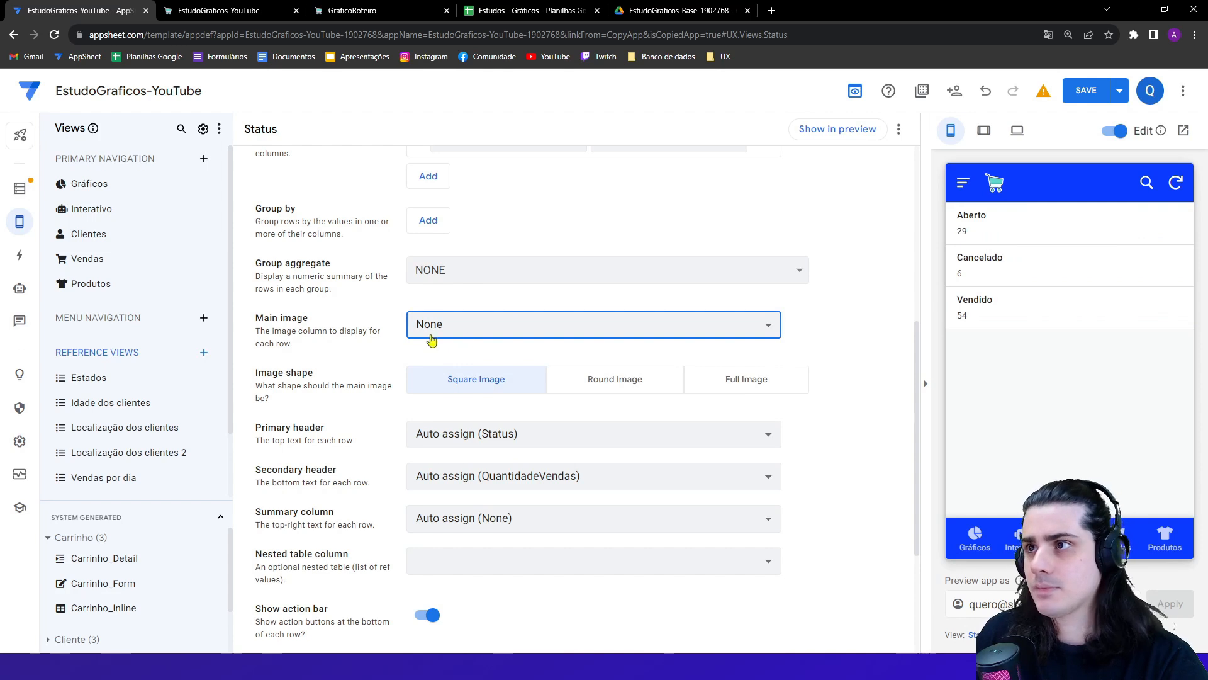
{"action": "left_click", "coordinate": [345, 421]}
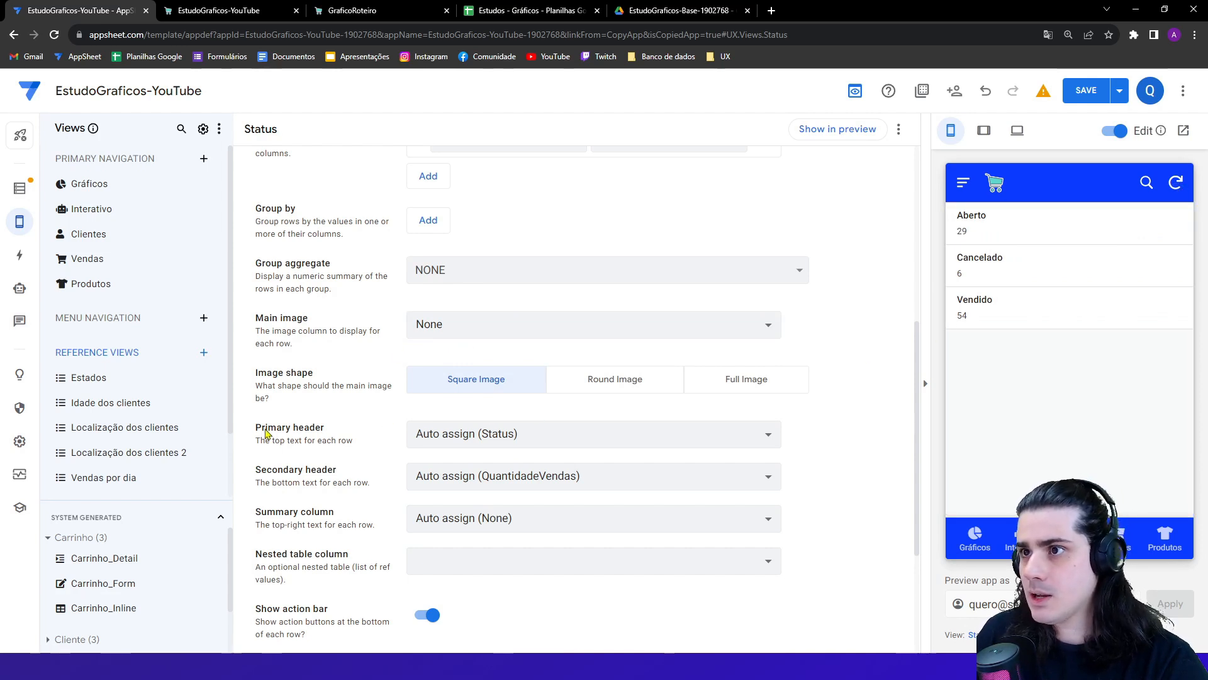
- Set the Status view's primary header to the Status column
{"action": "left_click_drag", "start_coordinate": [265, 429], "coordinate": [314, 437]}
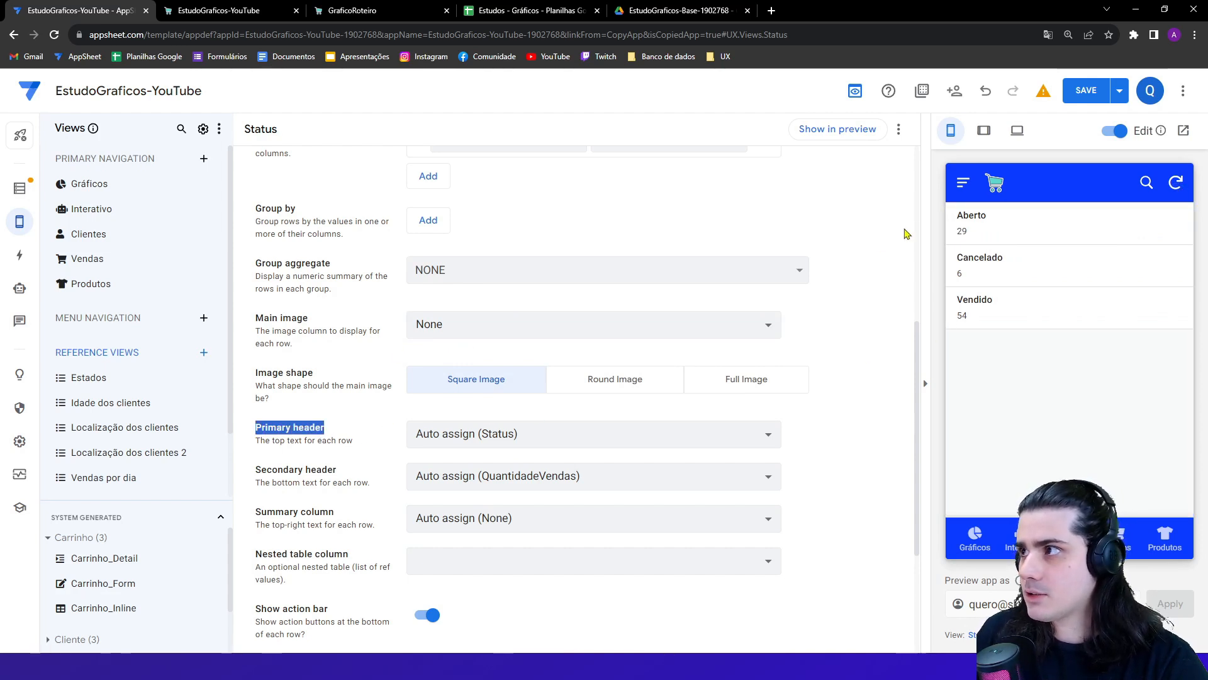
{"action": "left_click", "coordinate": [459, 436]}
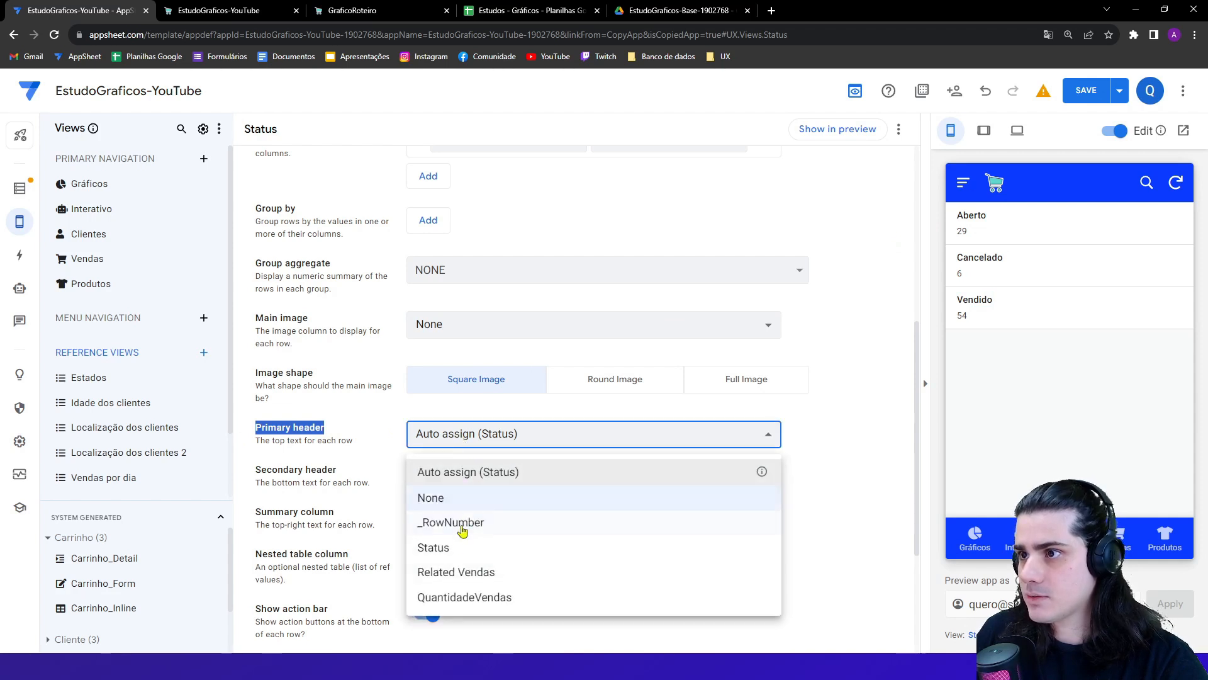
{"action": "left_click", "coordinate": [433, 546]}
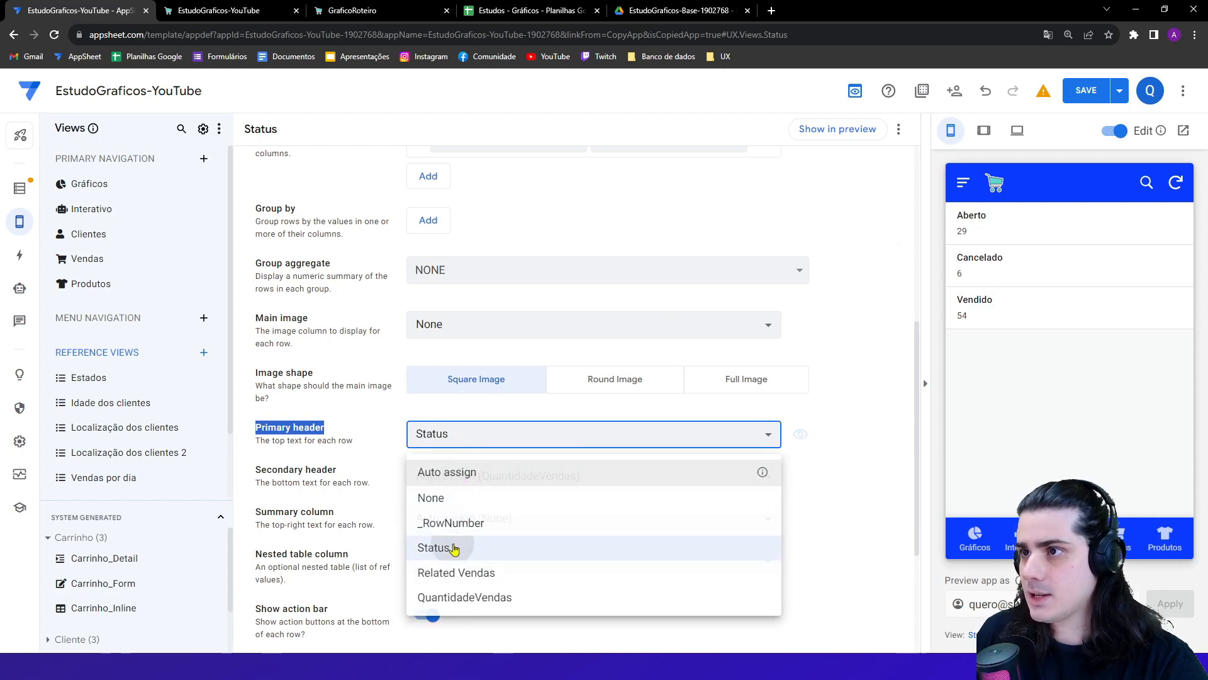
{"action": "left_click", "coordinate": [392, 464]}
- Set the Status view's secondary header, summary column and nested table column to None, and turn off its action bar
{"action": "left_click_drag", "start_coordinate": [262, 482], "coordinate": [294, 525]}
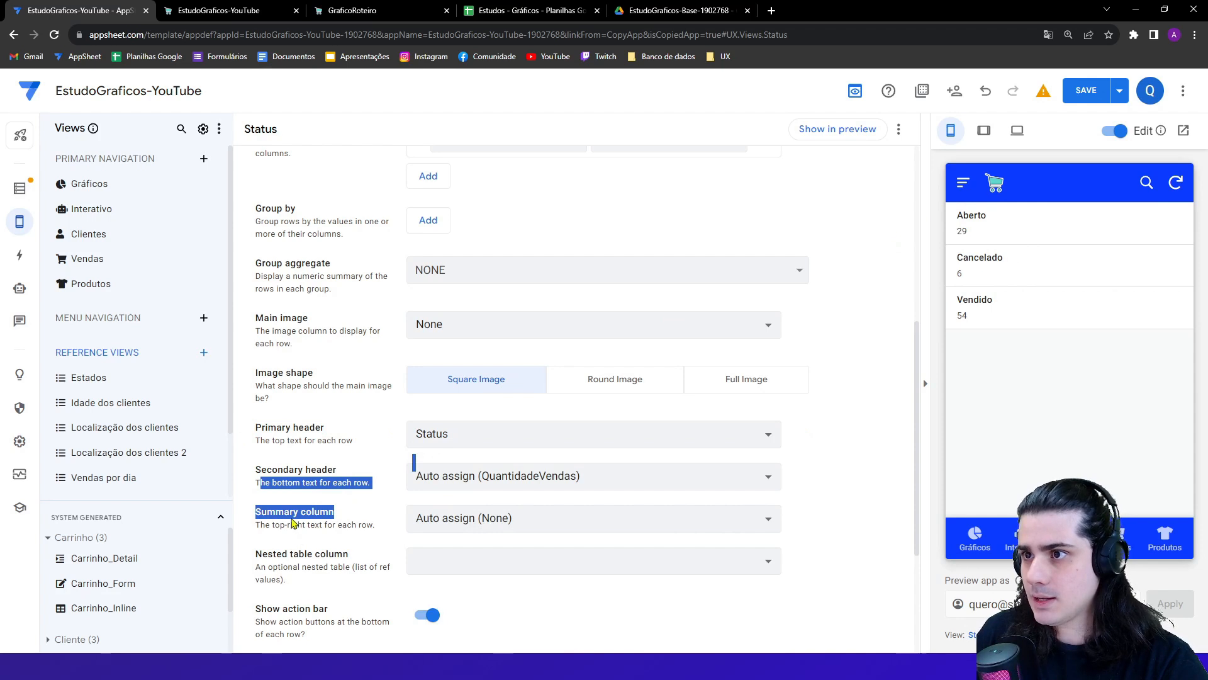
{"action": "left_click", "coordinate": [297, 557]}
{"action": "left_click", "coordinate": [445, 488]}
{"action": "left_click", "coordinate": [445, 525]}
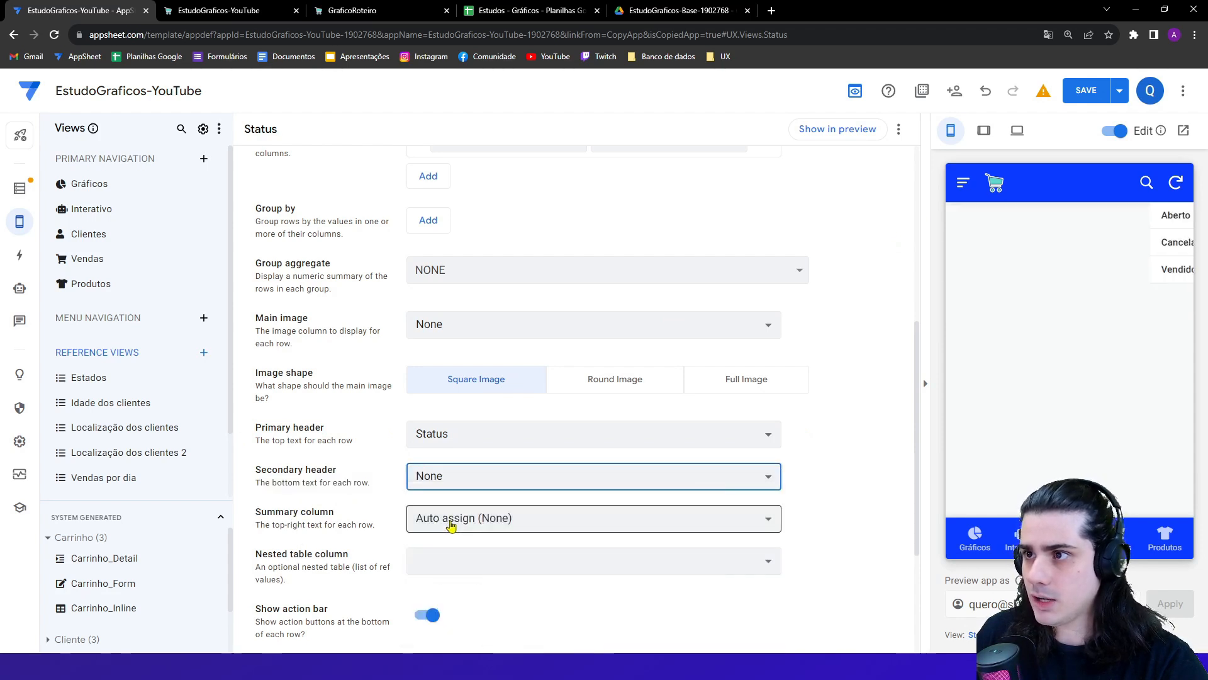
{"action": "left_click", "coordinate": [450, 521]}
{"action": "left_click", "coordinate": [445, 523]}
{"action": "left_click", "coordinate": [445, 557]}
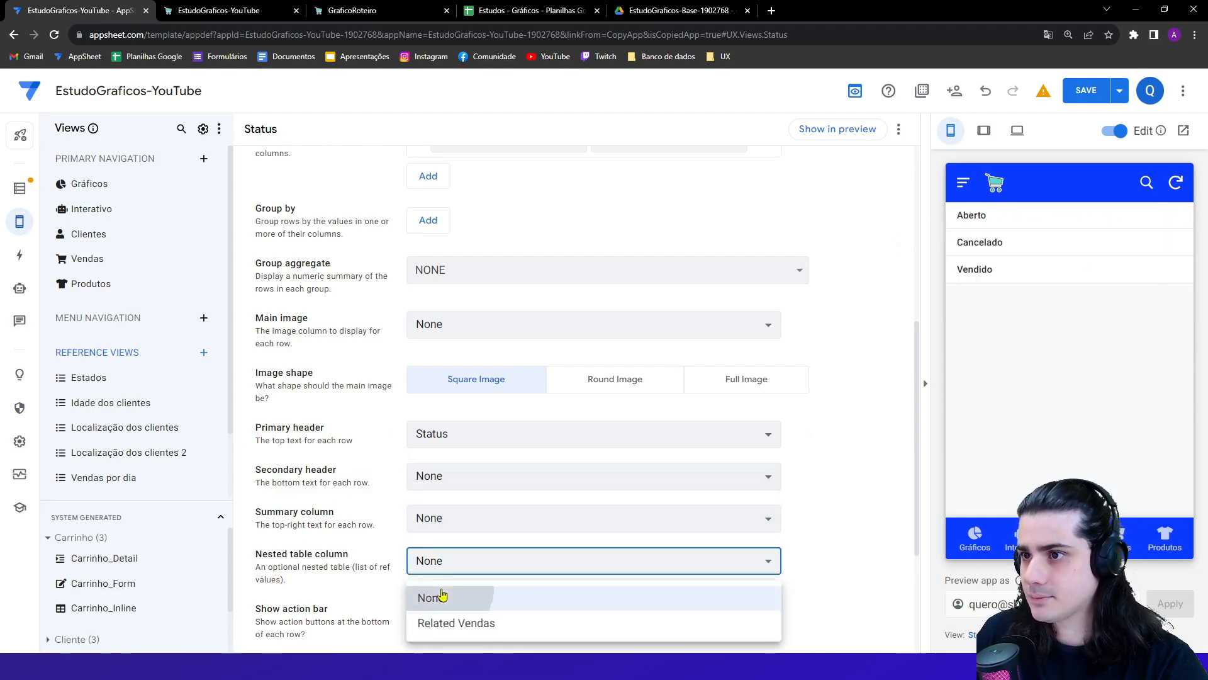
{"action": "left_click", "coordinate": [442, 595]}
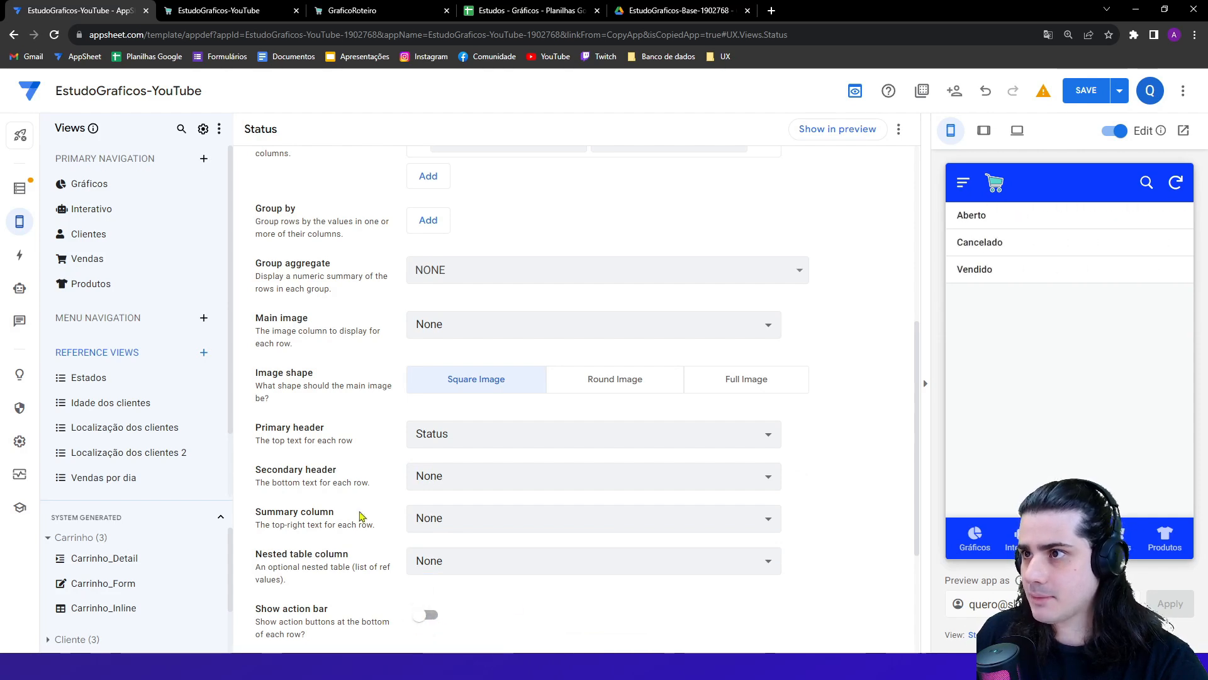
- Add the Status view as a fourth entry of the Interativo dashboard and save the app
{"action": "scroll", "coordinate": [364, 494], "scroll_direction": "up", "scroll_amount": 6}
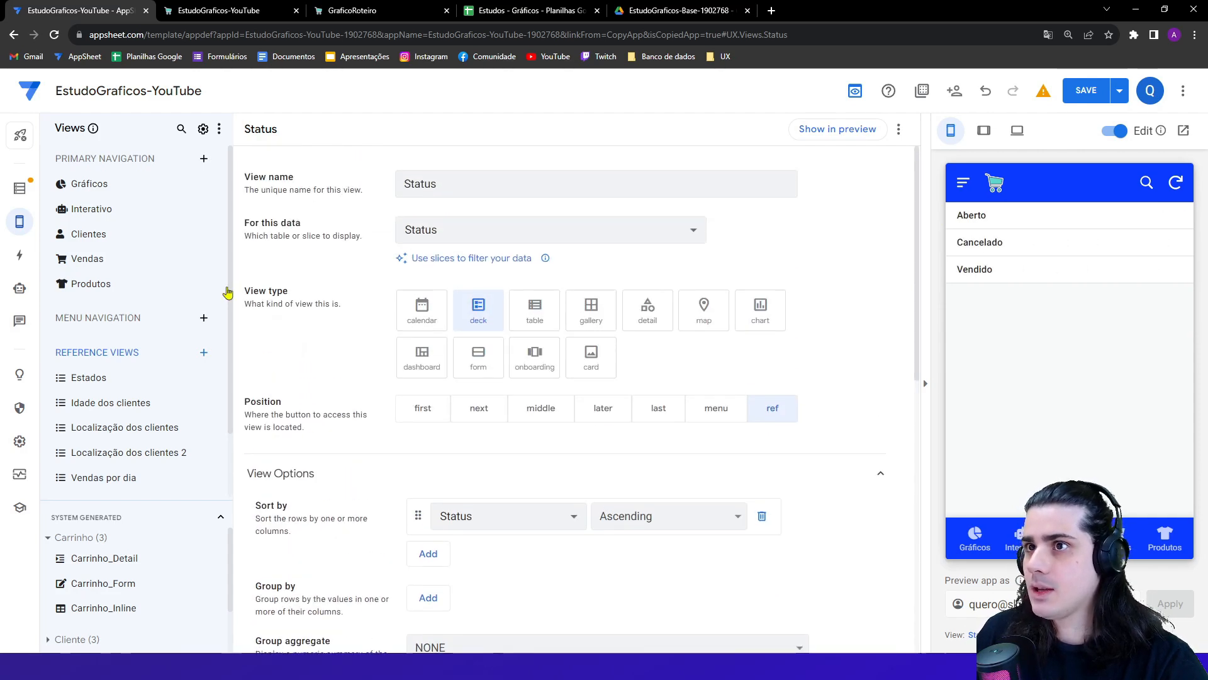
{"action": "left_click", "coordinate": [129, 208]}
{"action": "left_click", "coordinate": [428, 561]}
{"action": "left_click", "coordinate": [448, 558]}
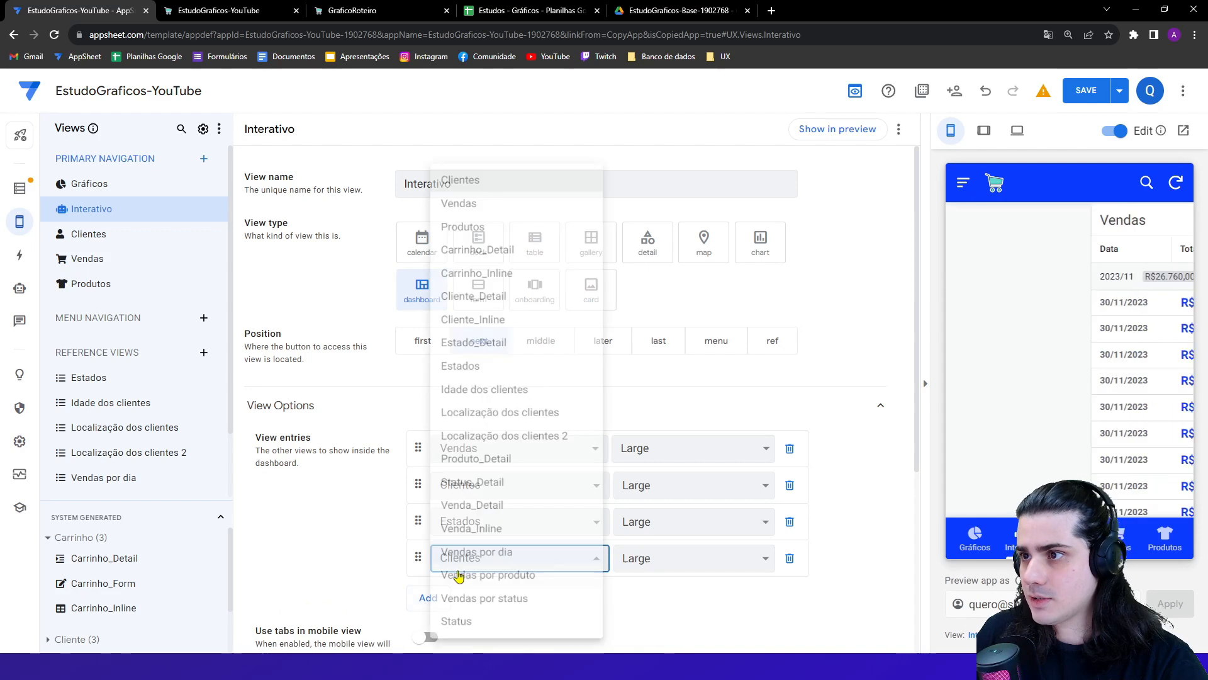
{"action": "left_click", "coordinate": [466, 625]}
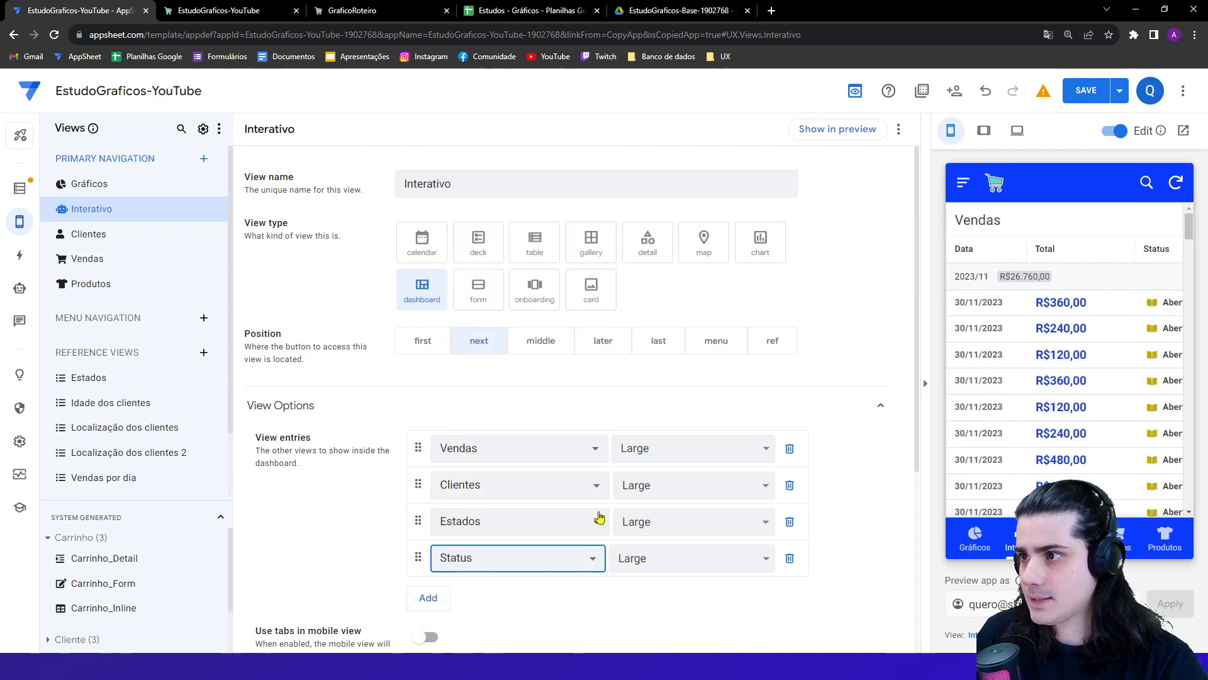
{"action": "left_click", "coordinate": [1087, 95]}
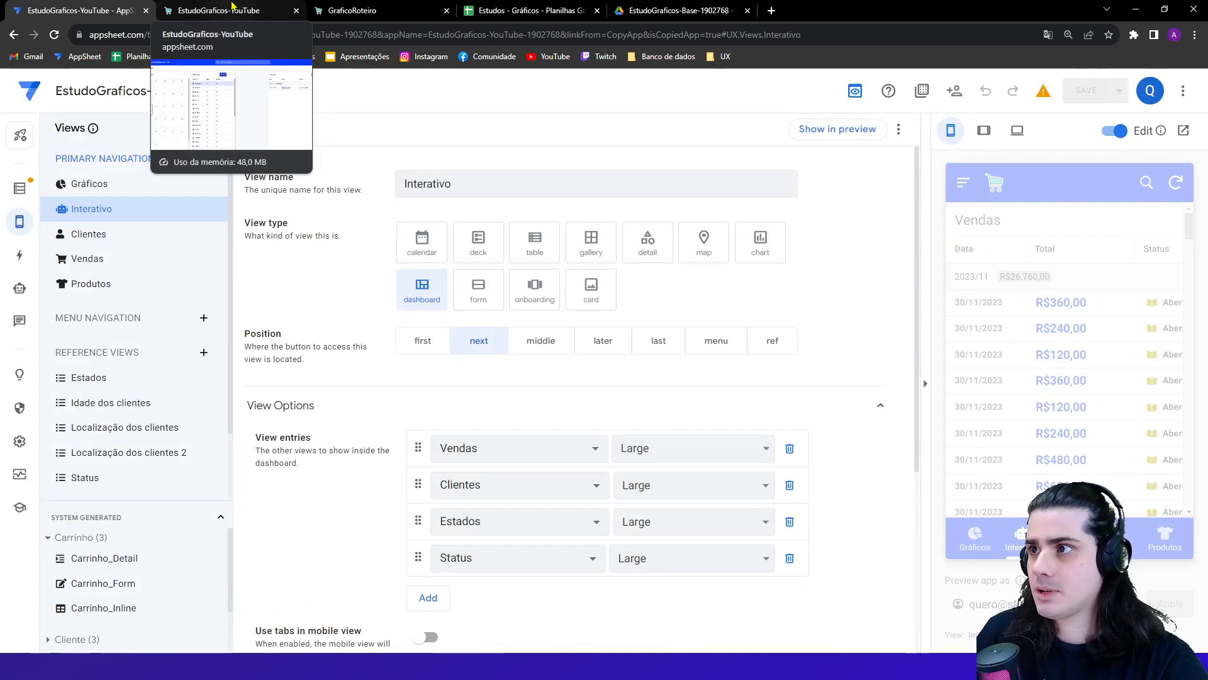
- Reload the running app, move the Status panel to the first place in the Interativo dashboard and shorten it to fit its three entries
{"action": "left_click", "coordinate": [231, 9]}
{"action": "left_click", "coordinate": [55, 35]}
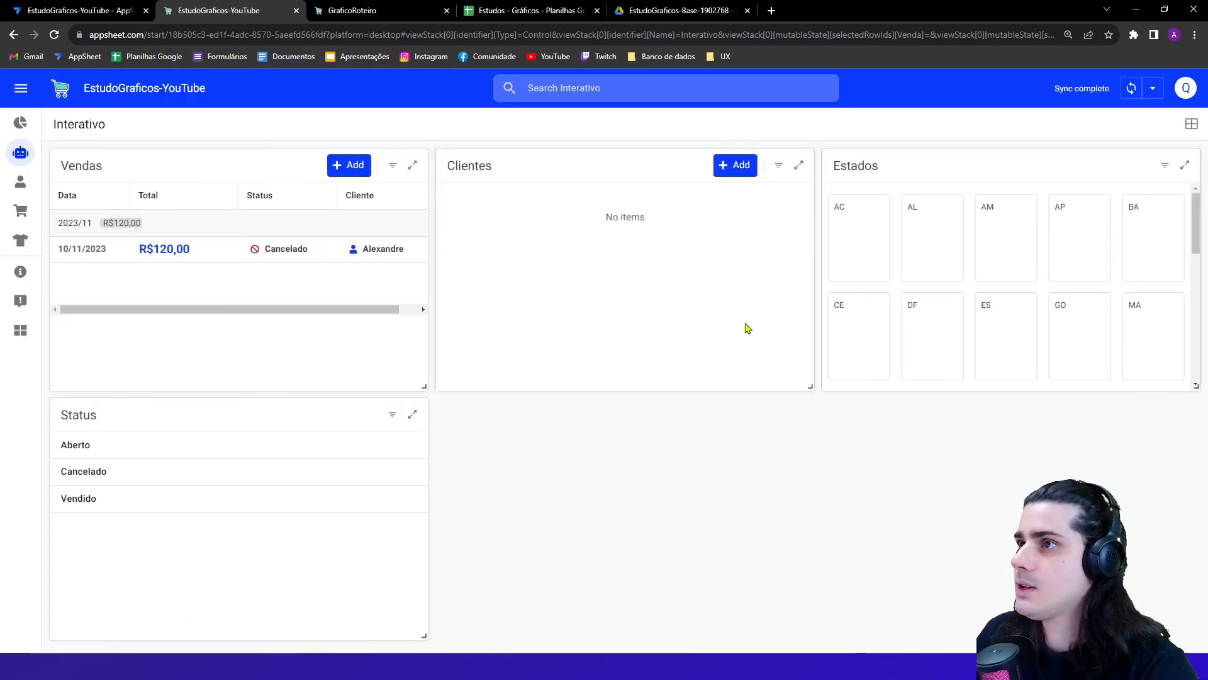
{"action": "left_click_drag", "start_coordinate": [191, 403], "coordinate": [180, 166]}
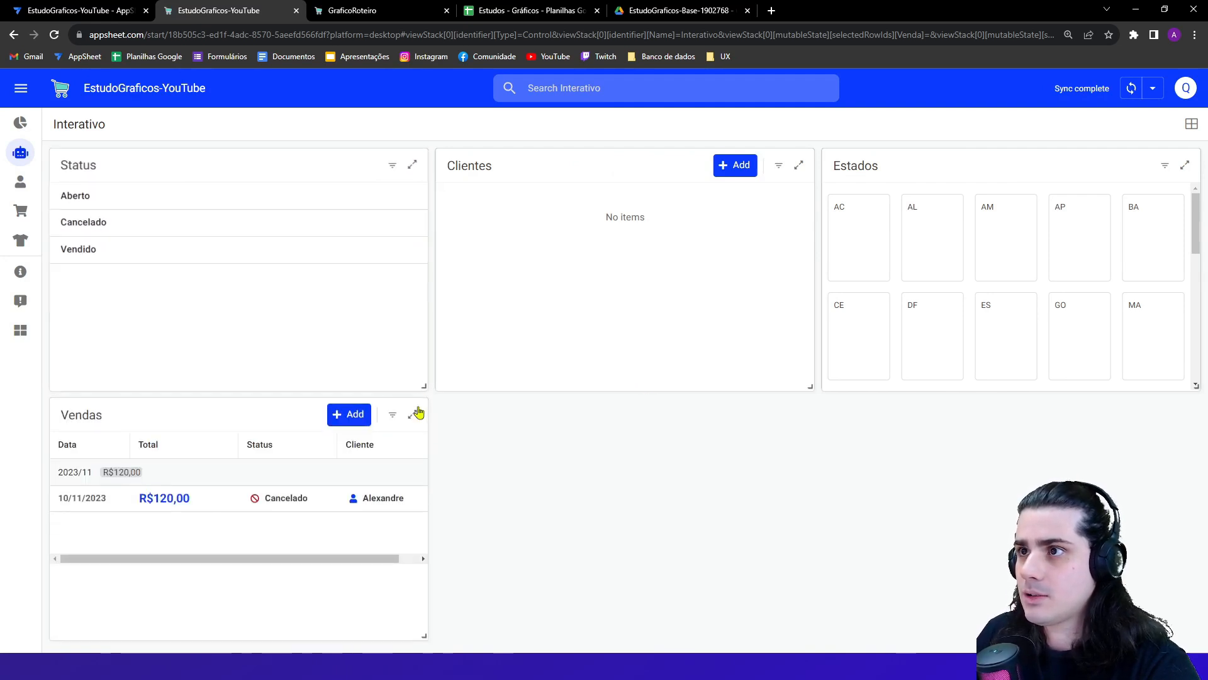
{"action": "left_click_drag", "start_coordinate": [426, 384], "coordinate": [416, 272]}
- Arrange Estados as a tall panel beneath Status, with Clientes and Vendas as two full-height columns beside them
{"action": "left_click_drag", "start_coordinate": [289, 285], "coordinate": [869, 409]}
{"action": "left_click_drag", "start_coordinate": [979, 170], "coordinate": [165, 299]}
{"action": "left_click_drag", "start_coordinate": [421, 510], "coordinate": [420, 630]}
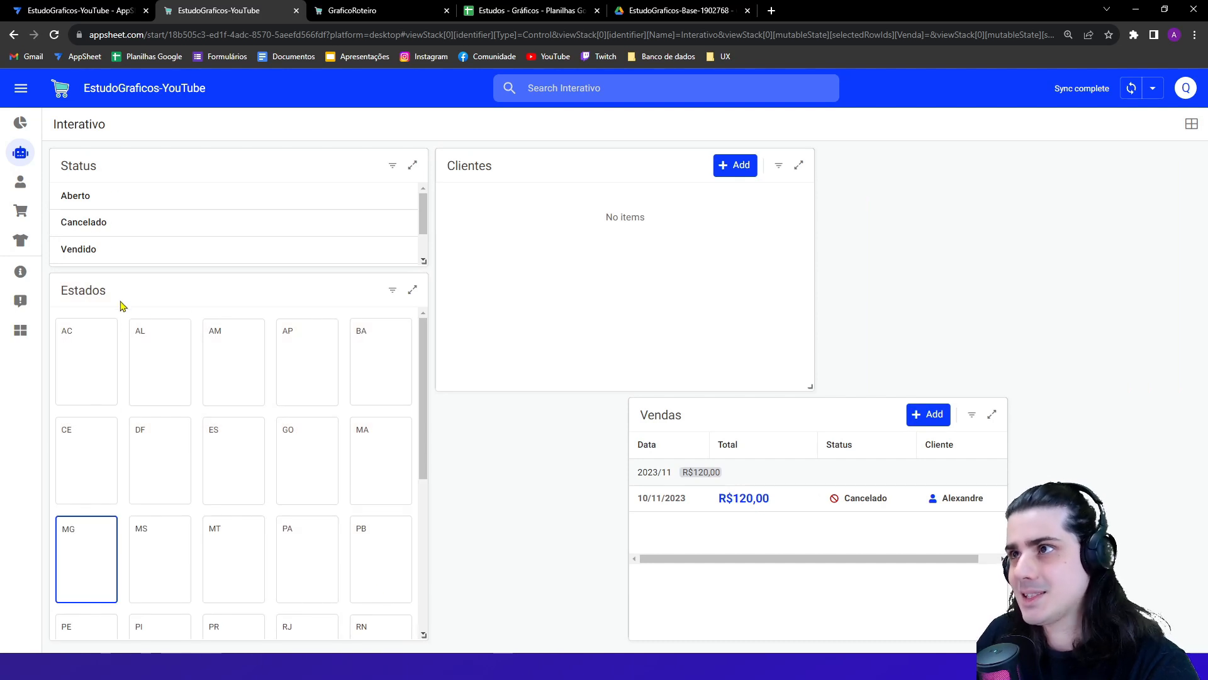
{"action": "left_click_drag", "start_coordinate": [808, 385], "coordinate": [919, 189]}
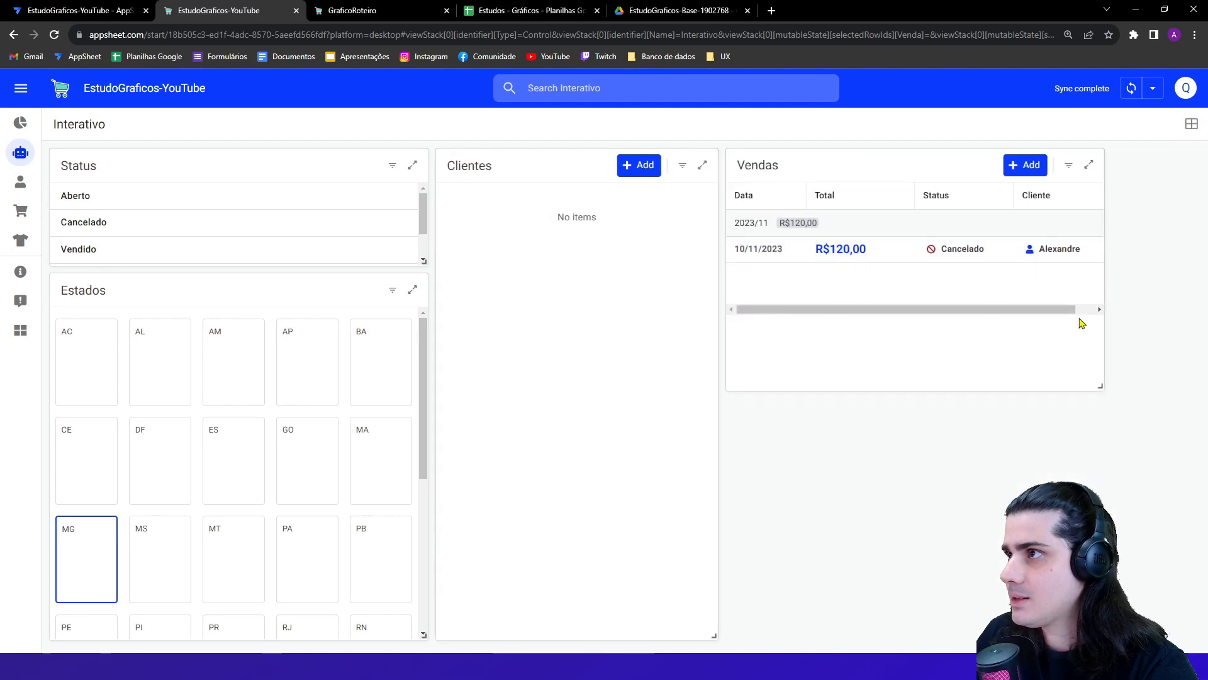
{"action": "left_click_drag", "start_coordinate": [1100, 386], "coordinate": [1187, 642]}
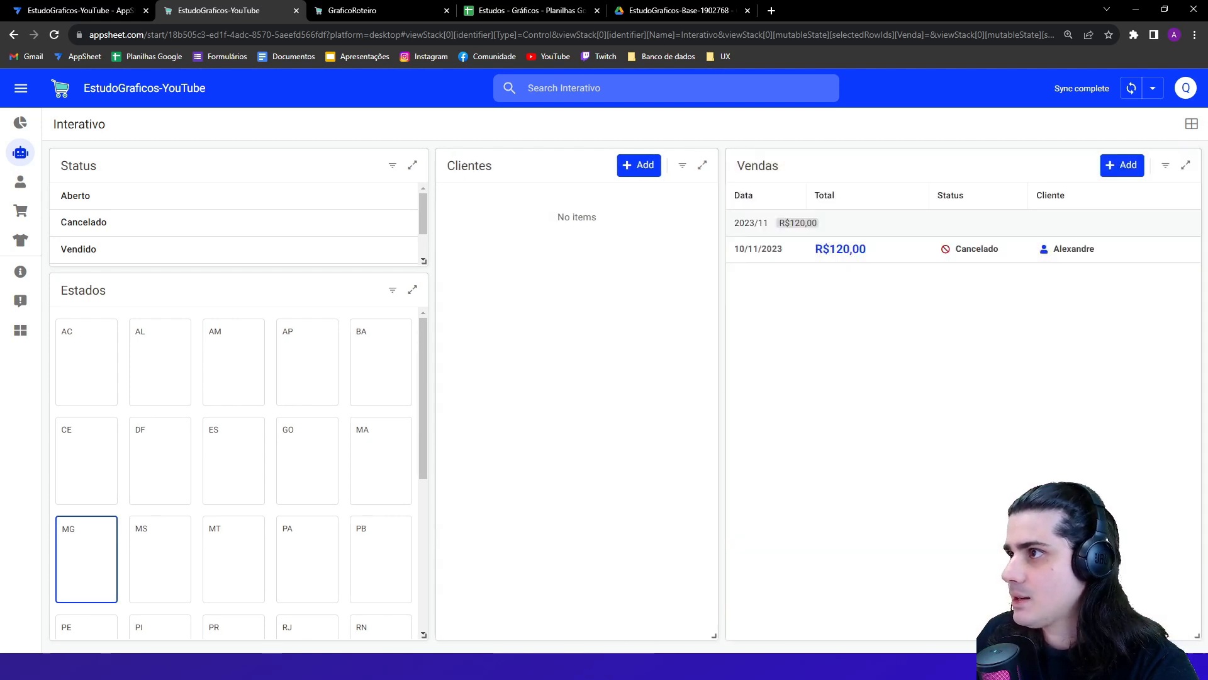
- Test the linked filtering with state MG, one of its customers and that customer's 29/11/2023 sale, and clear the state selection
{"action": "left_click", "coordinate": [76, 545]}
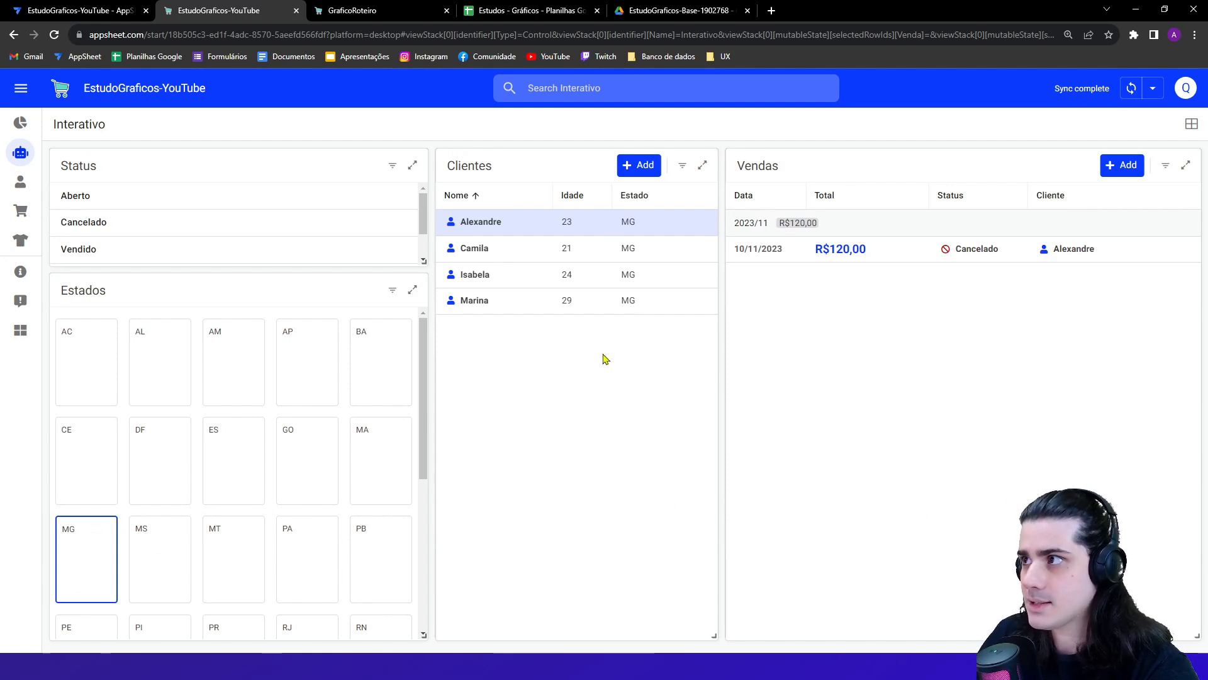
{"action": "left_click", "coordinate": [603, 252]}
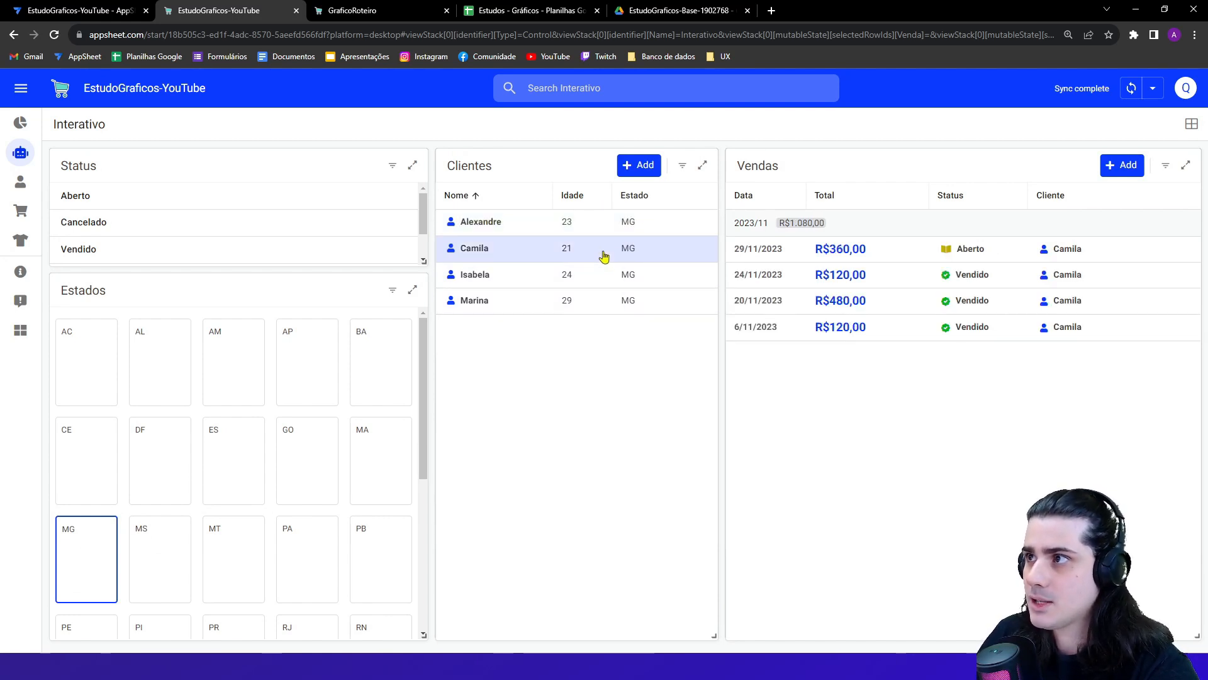
{"action": "left_click", "coordinate": [897, 260]}
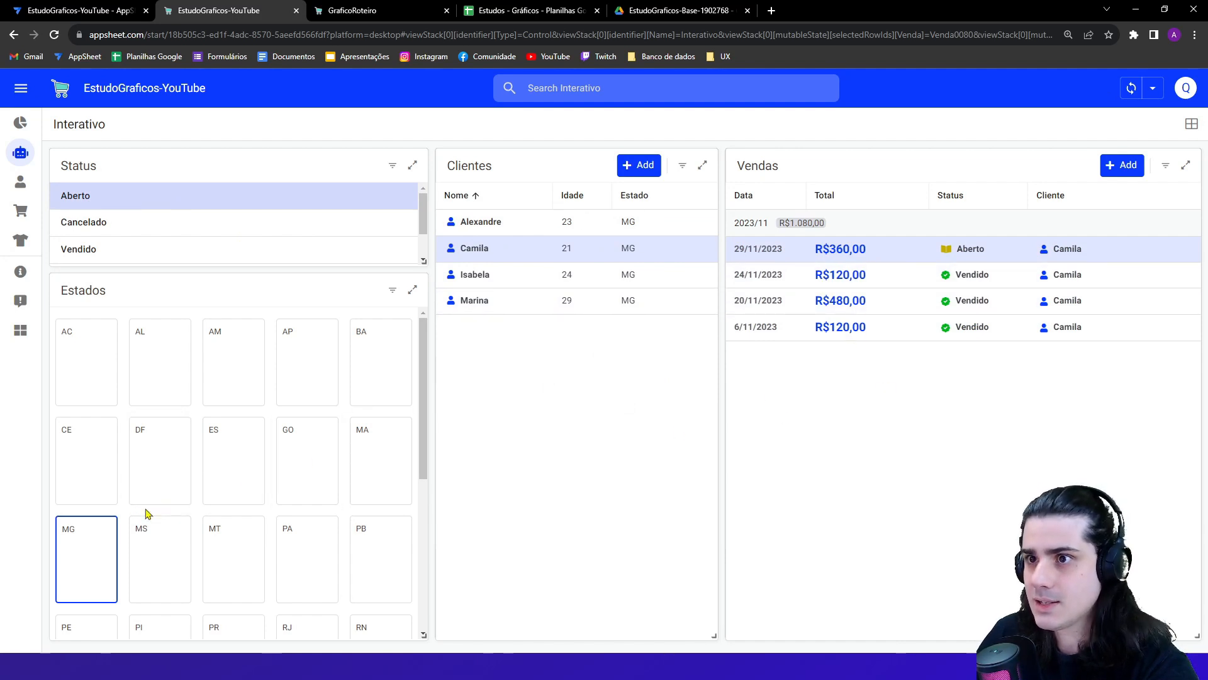
{"action": "left_click", "coordinate": [112, 524]}
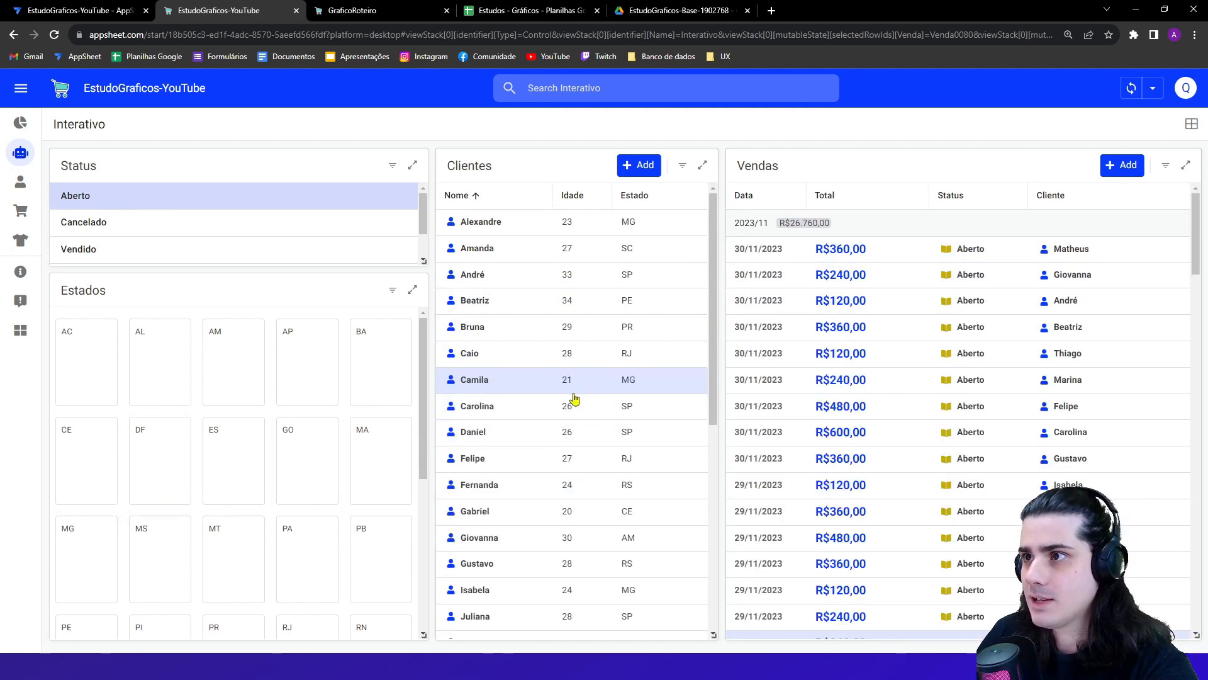
- Filter the sales by status Aberto and by the highlighted customer, clear the filters and examine the grouped total in Vendas
{"action": "left_click", "coordinate": [314, 204]}
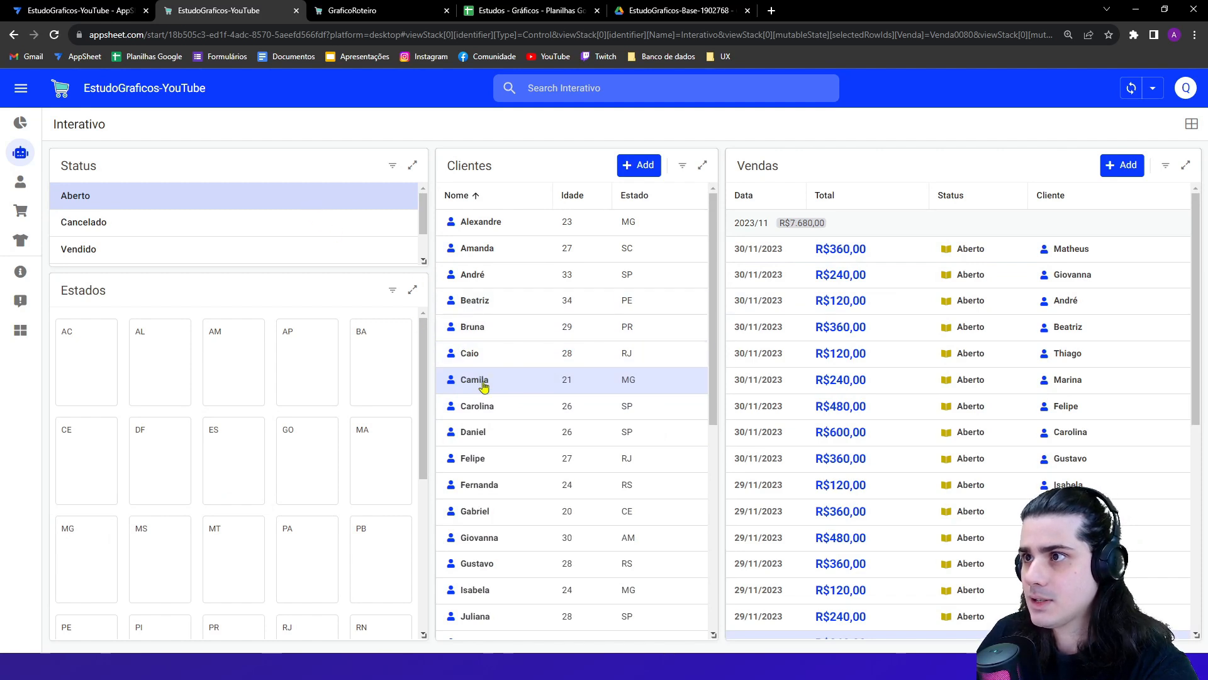
{"action": "left_click", "coordinate": [464, 381]}
{"action": "left_click", "coordinate": [478, 382]}
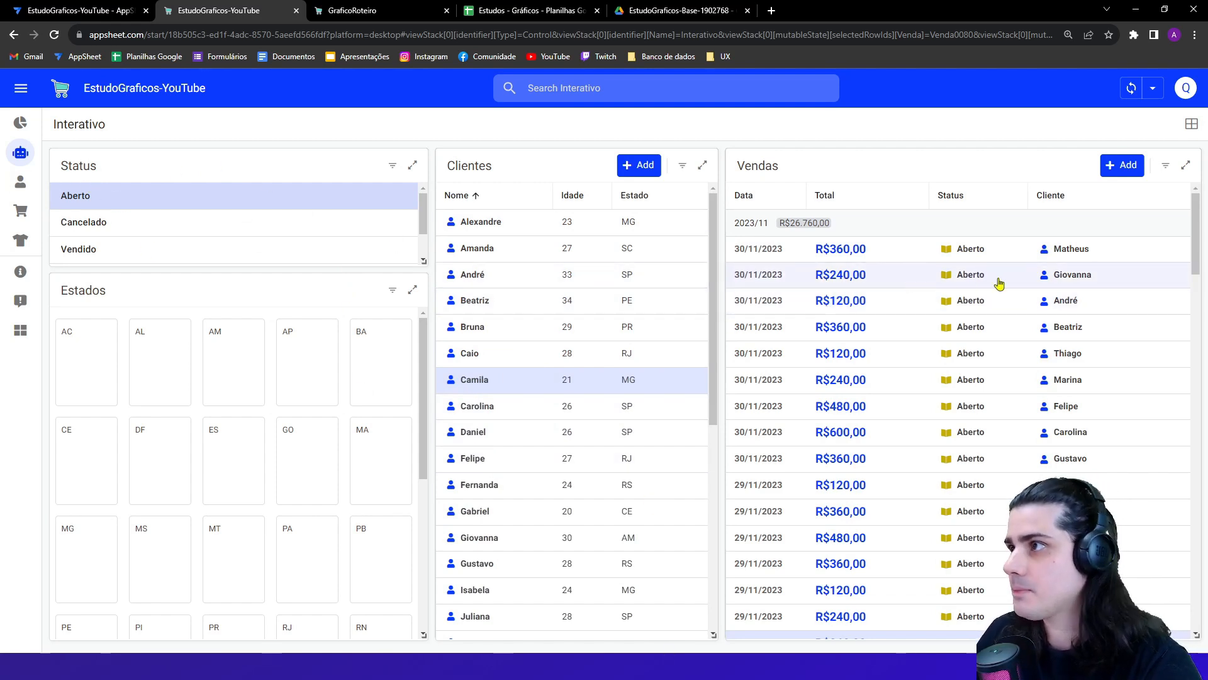
{"action": "mouse_move", "coordinate": [1185, 222]}
{"action": "left_mouse_down"}
{"action": "mouse_move", "coordinate": [1188, 566]}
{"action": "mouse_move", "coordinate": [1187, 220]}
{"action": "left_mouse_up"}
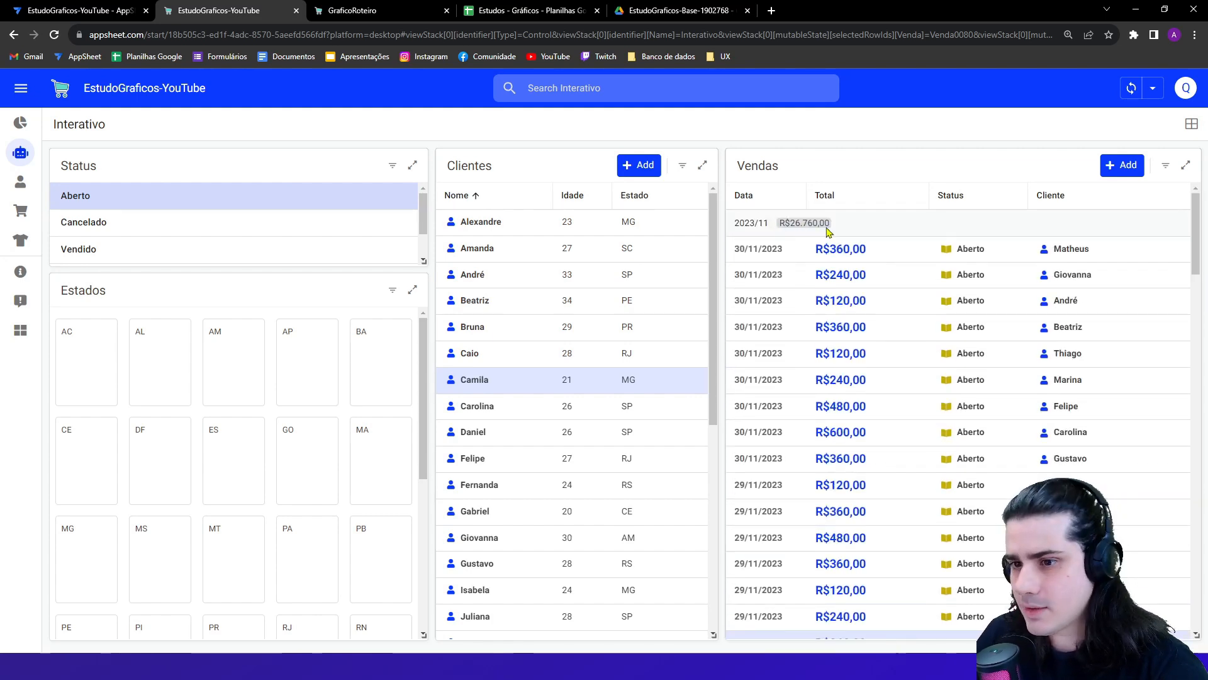
{"action": "scroll", "coordinate": [827, 231], "scroll_direction": "up", "scroll_amount": 3}
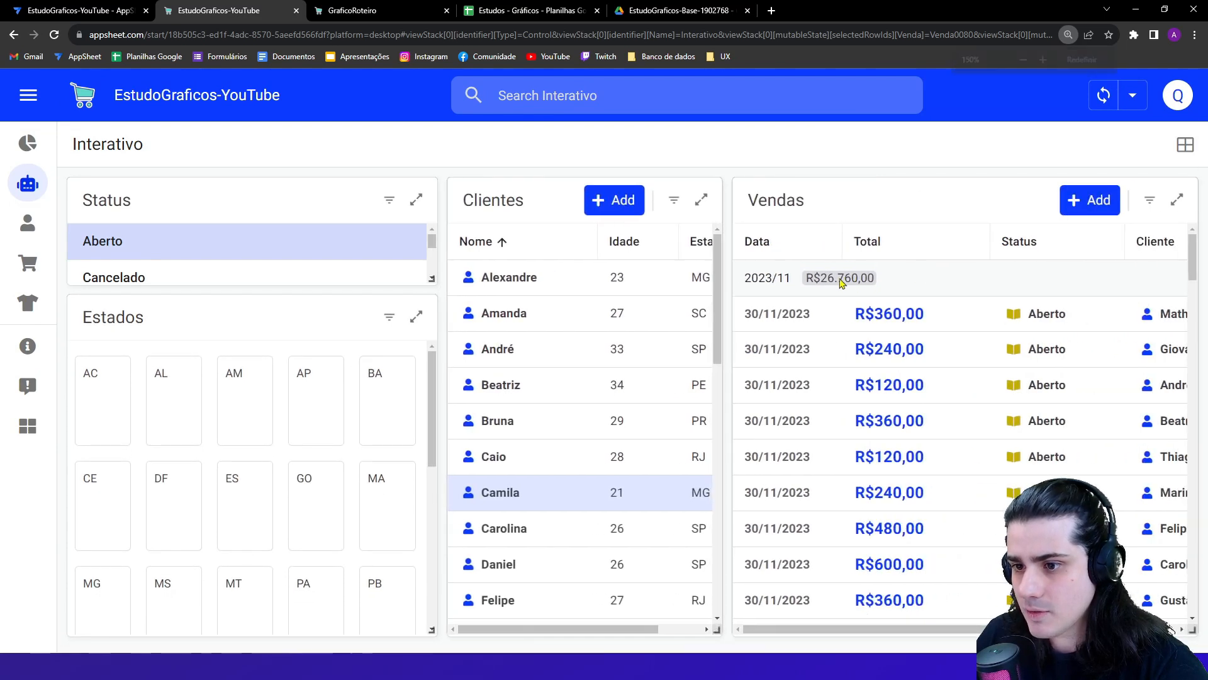
{"action": "scroll", "coordinate": [842, 288], "scroll_direction": "down", "scroll_amount": 2}
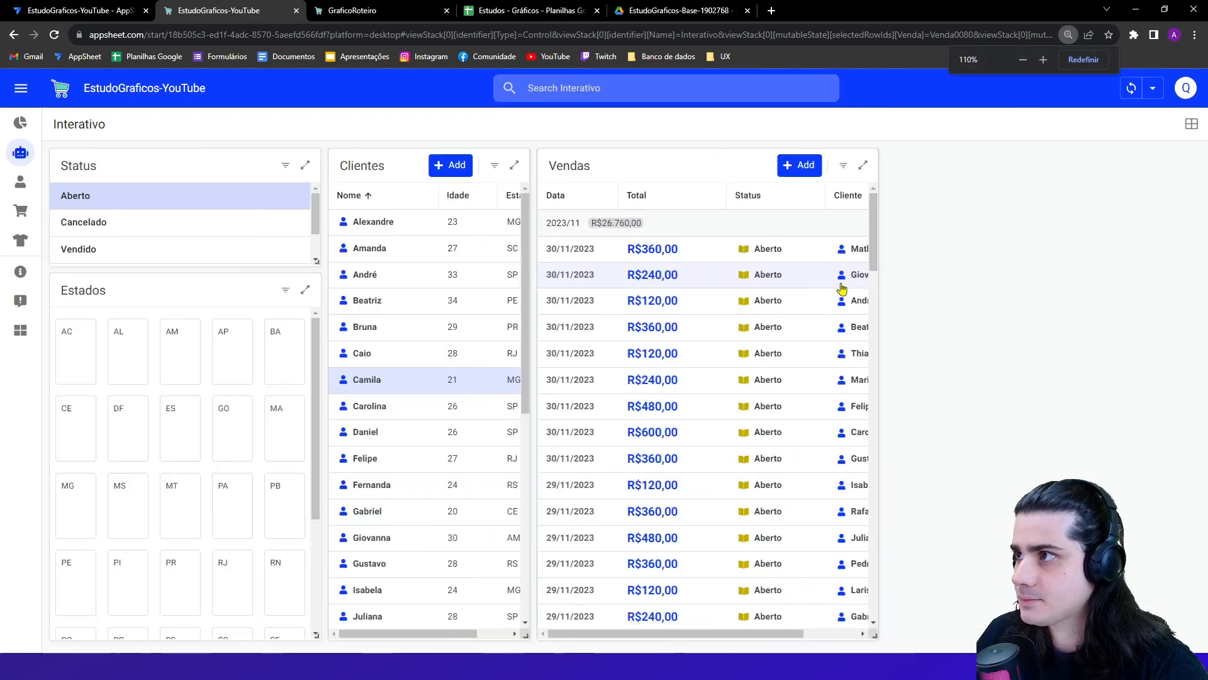
- Compare the Vendas totals for Cancelado, Vendido and Aberto one after another, and clear the status selection
{"action": "left_click", "coordinate": [88, 230]}
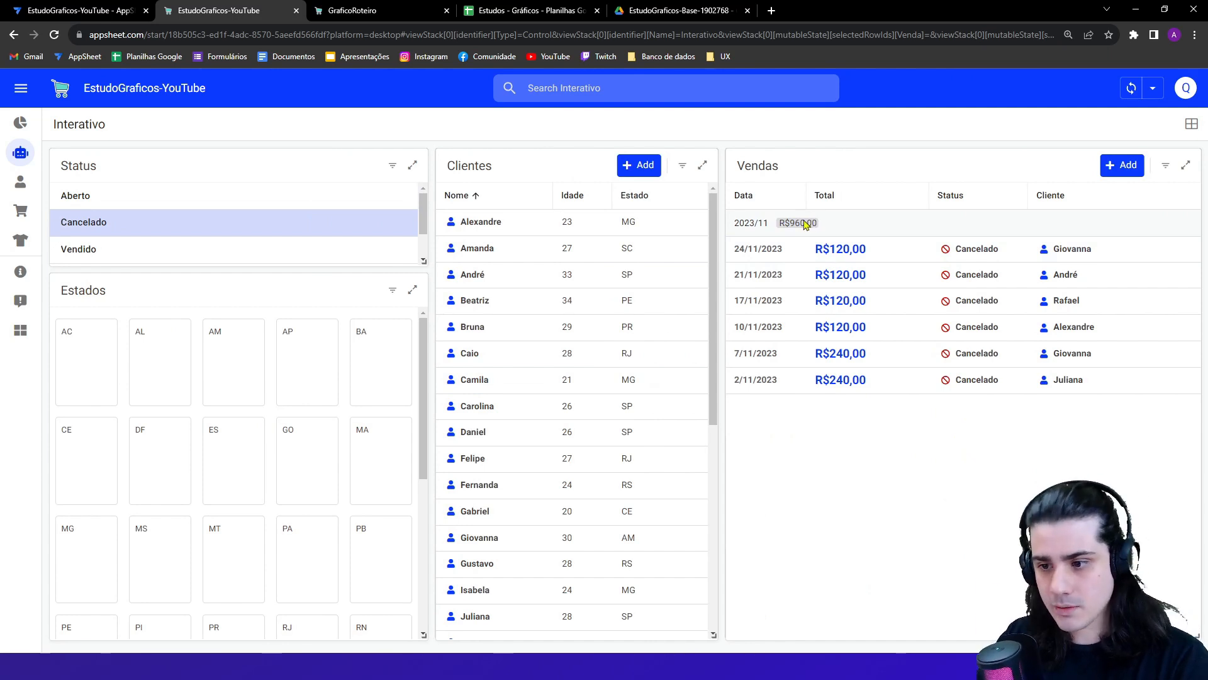
{"action": "left_click", "coordinate": [325, 253]}
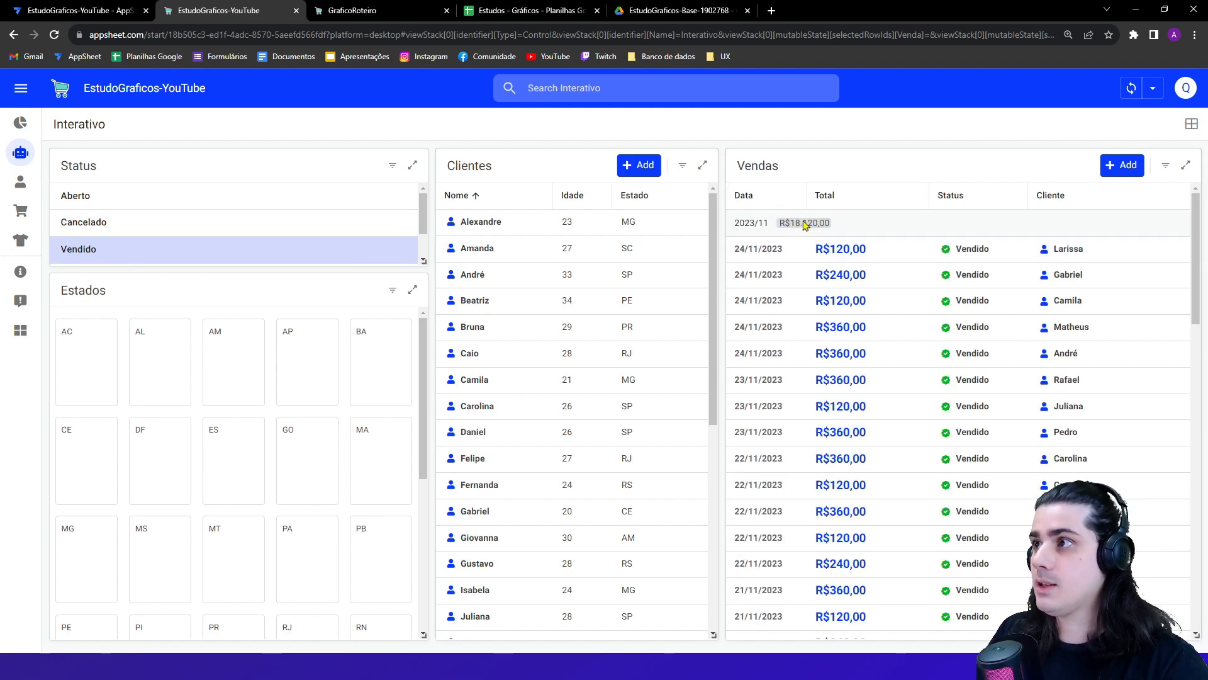
{"action": "left_click", "coordinate": [213, 202]}
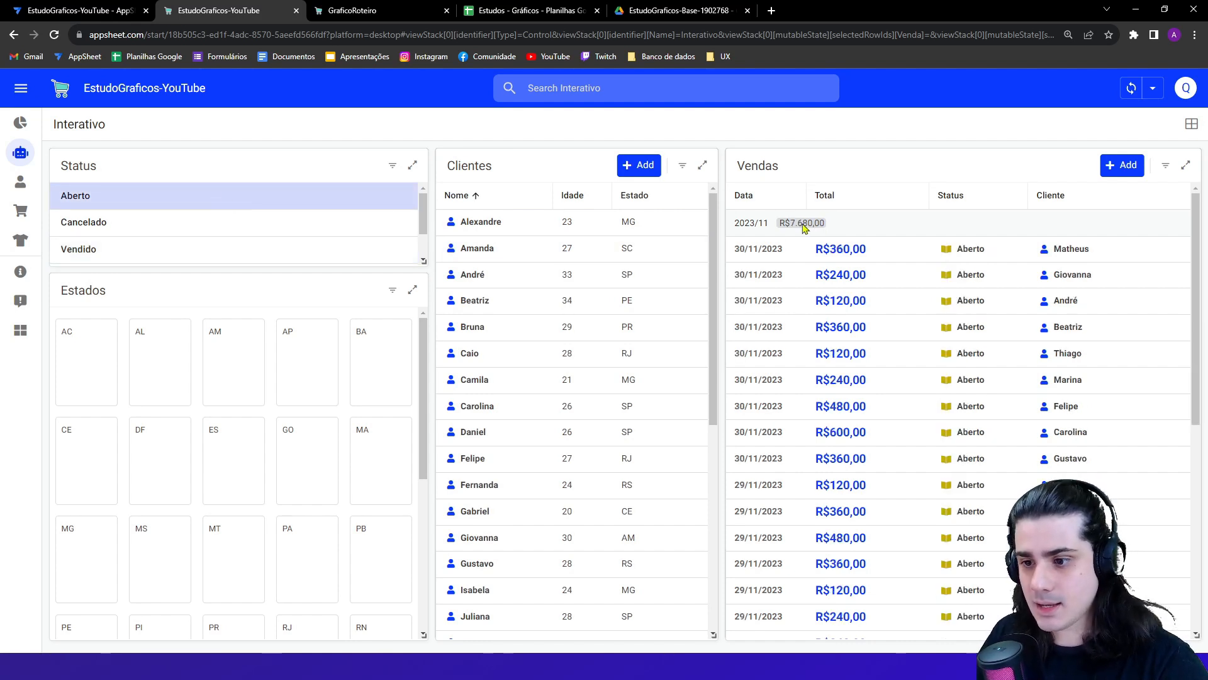
{"action": "left_click", "coordinate": [256, 210]}
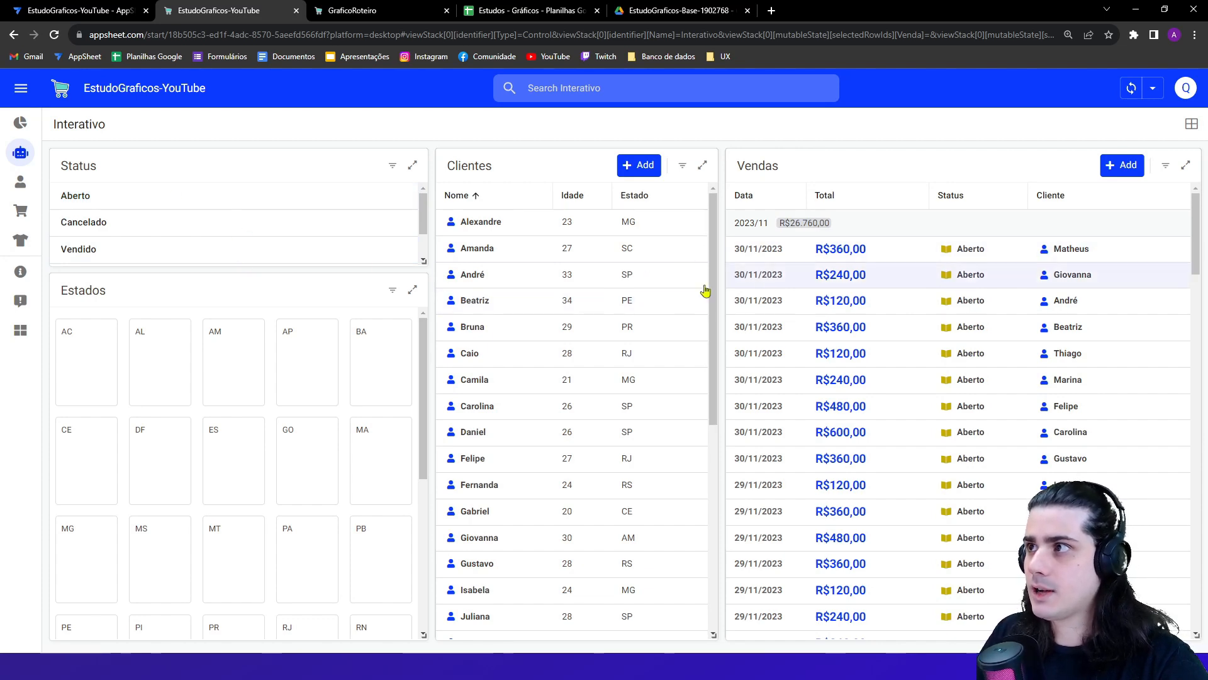
- Look through the unfiltered list in the Interativo dashboard and open the Gráficos dashboard to view its charts
{"action": "scroll", "coordinate": [939, 436], "scroll_direction": "down", "scroll_amount": 10}
{"action": "scroll", "coordinate": [938, 437], "scroll_direction": "up", "scroll_amount": 10}
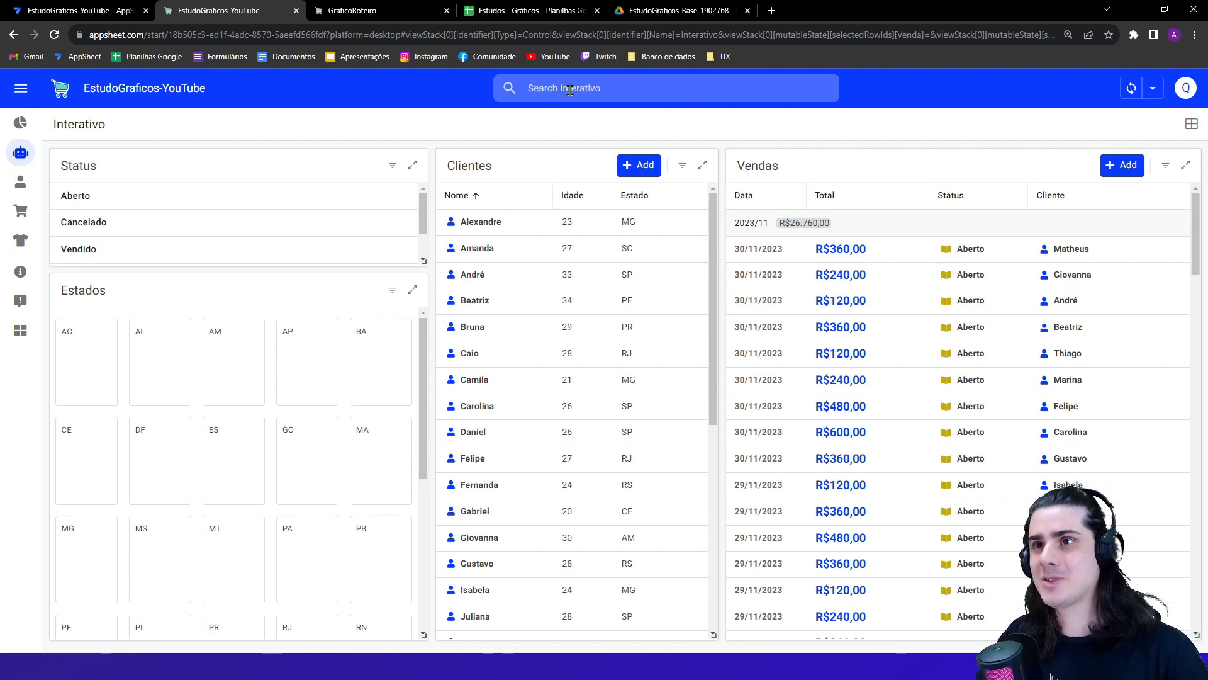
{"action": "left_click", "coordinate": [20, 122]}
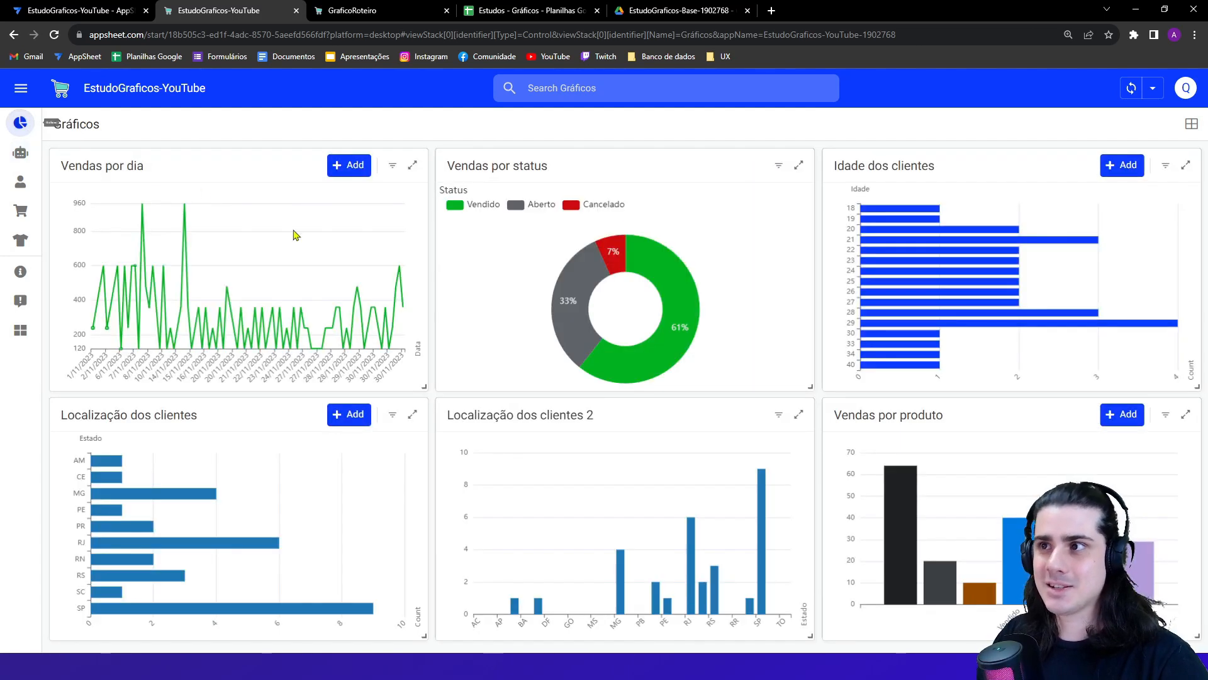